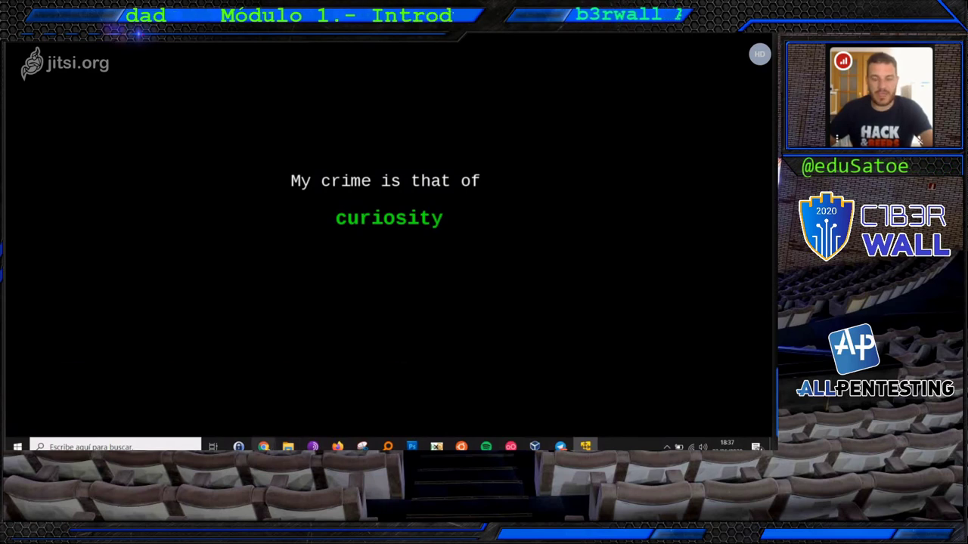
Google the person's full name in quotes, then open an incognito window with the same quoted query
mouse_move(263, 447)
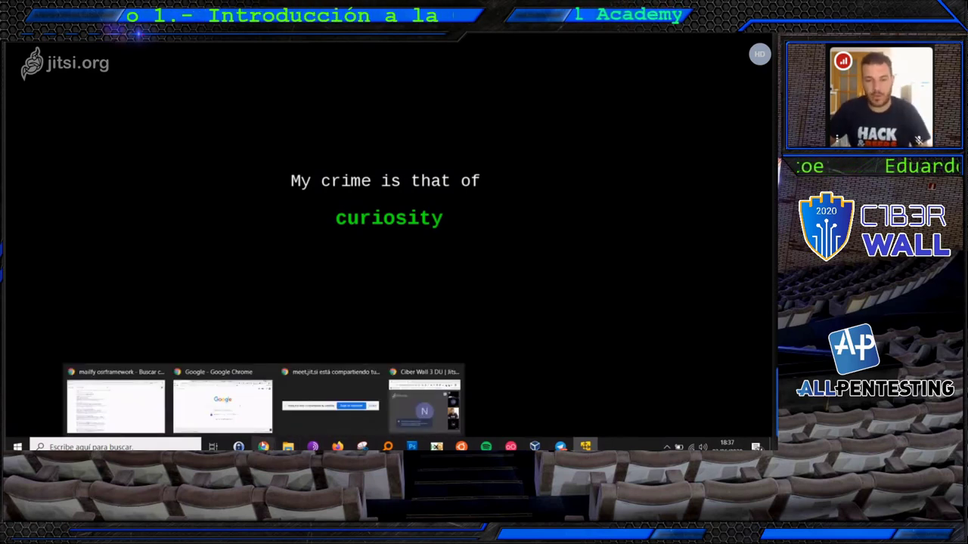
click(246, 408)
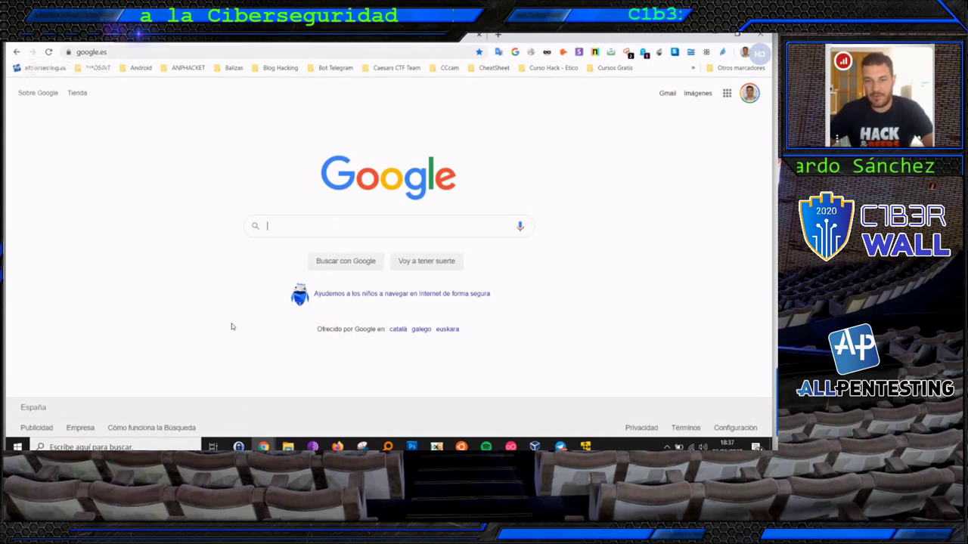
click(276, 229)
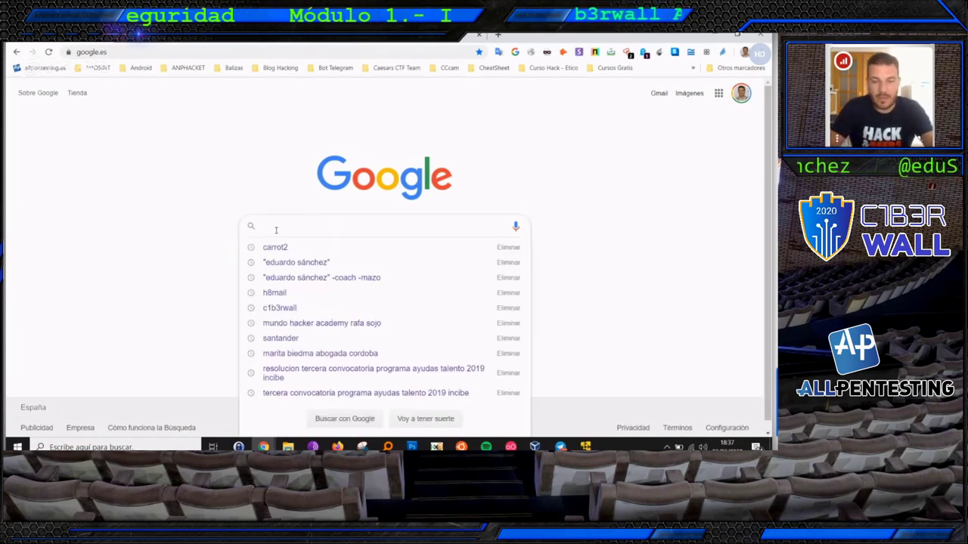
text(1)
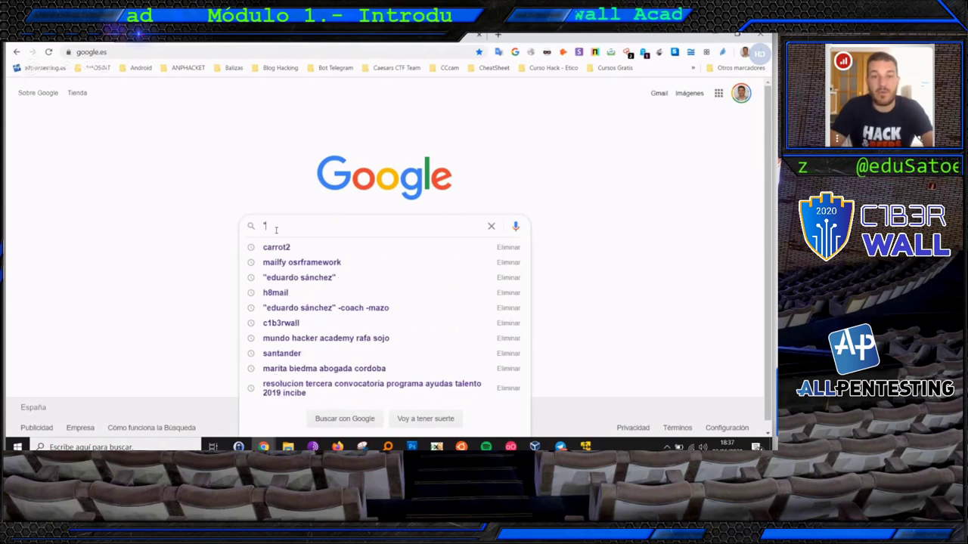
text(Eduardo S)
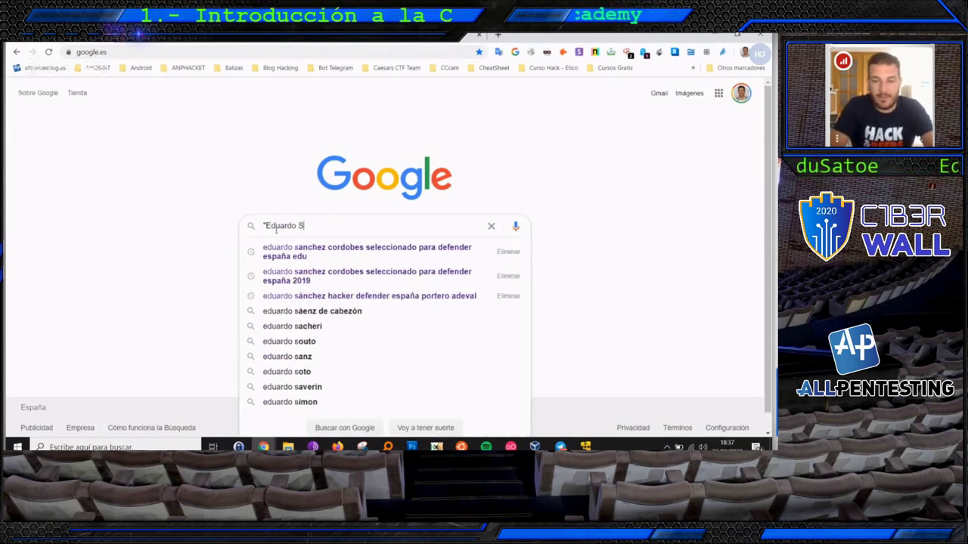
text(ánchez")
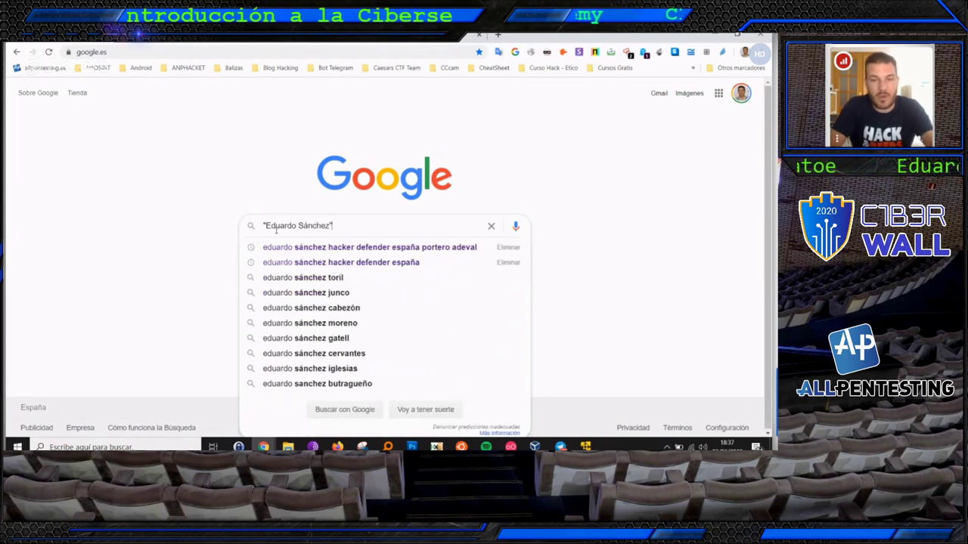
key(Return)
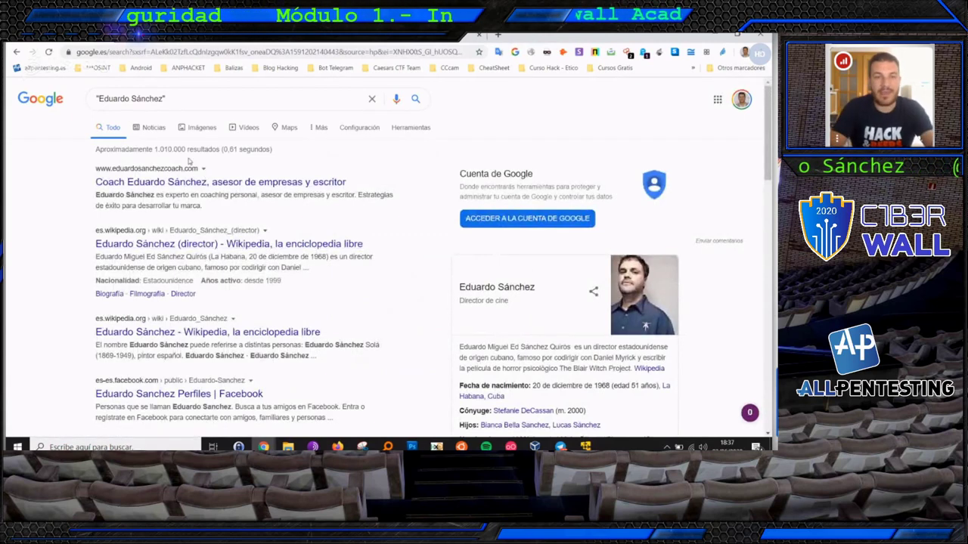
key(ctrl+shift+n)
text(")
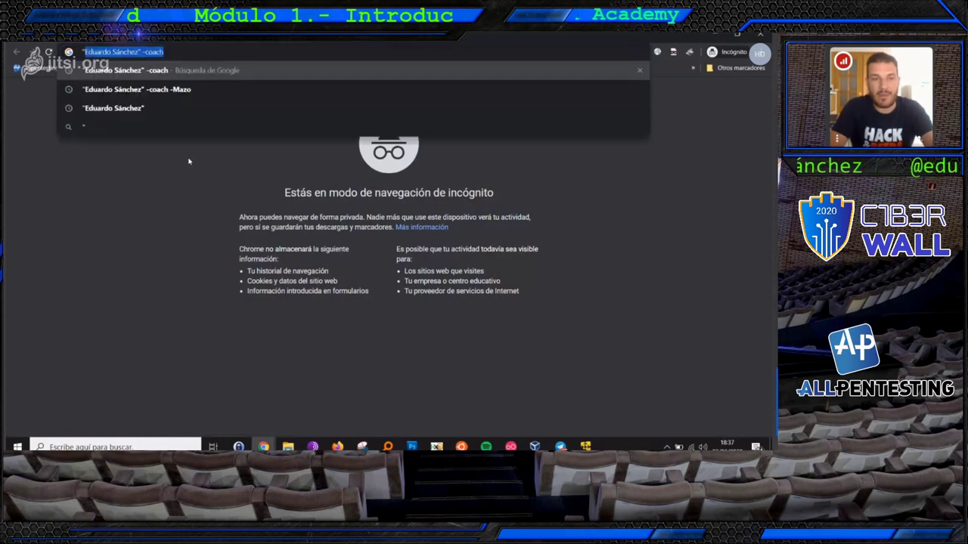
text(Eduardo Sánchez")
Run the quoted-name search in incognito, dismiss the privacy reminder, and add -coach to the query
key(Return)
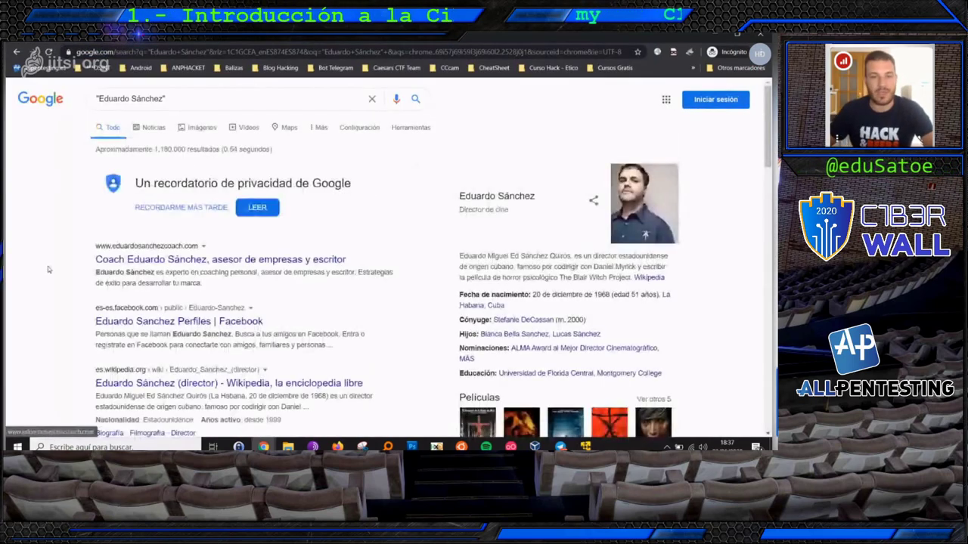
click(215, 214)
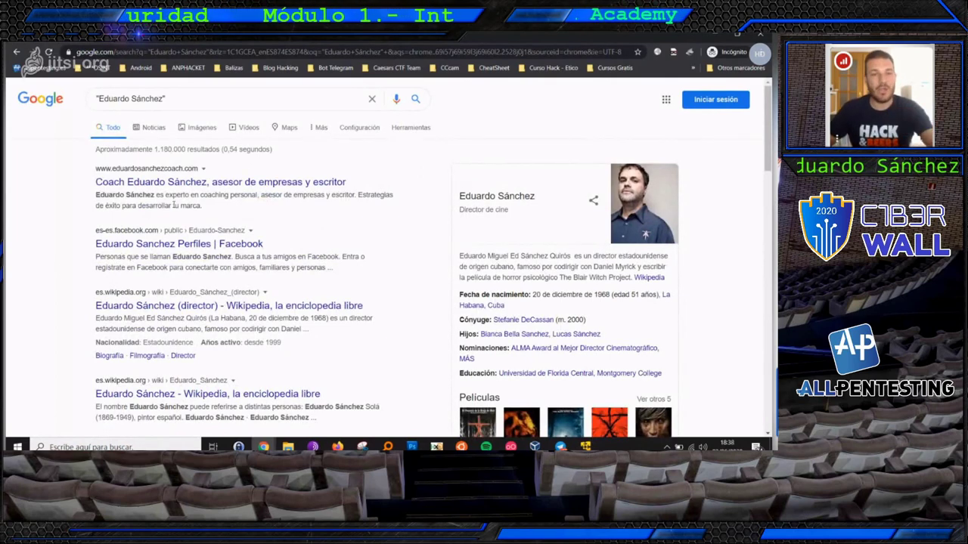
click(214, 99)
text(v)
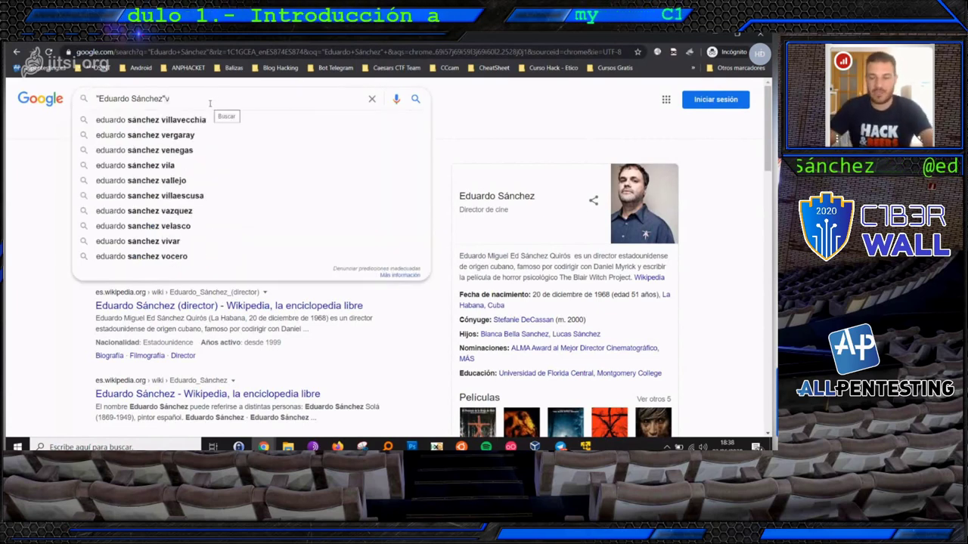
key(BackSpace)
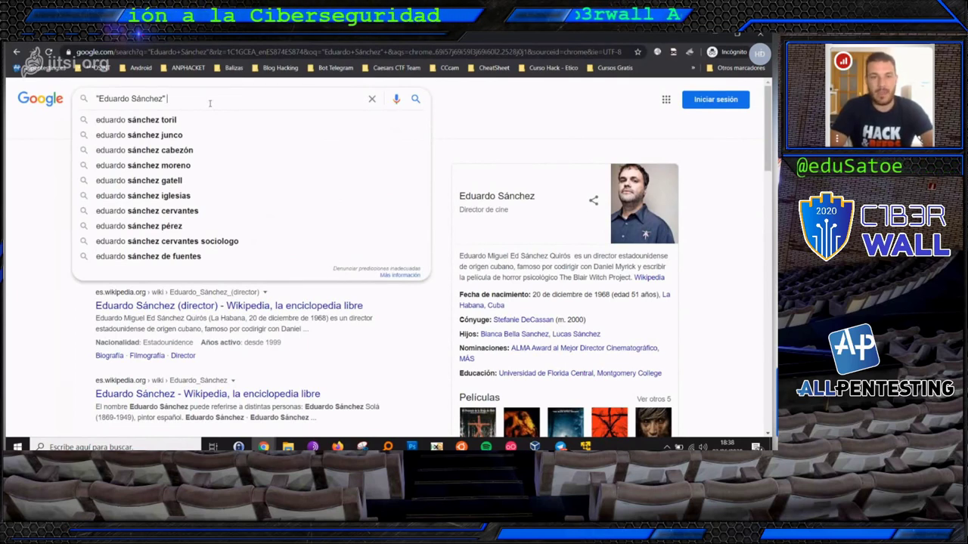
text(-coach)
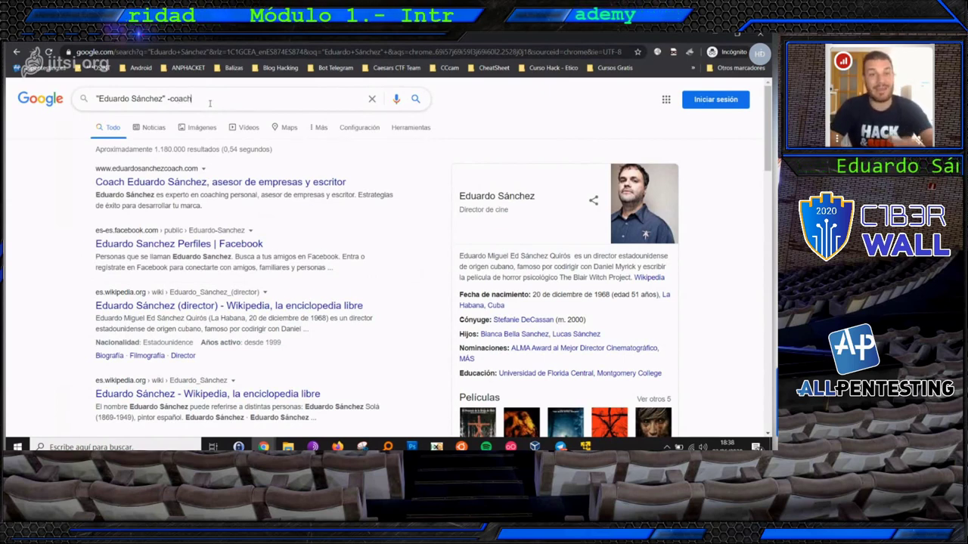
key(Return)
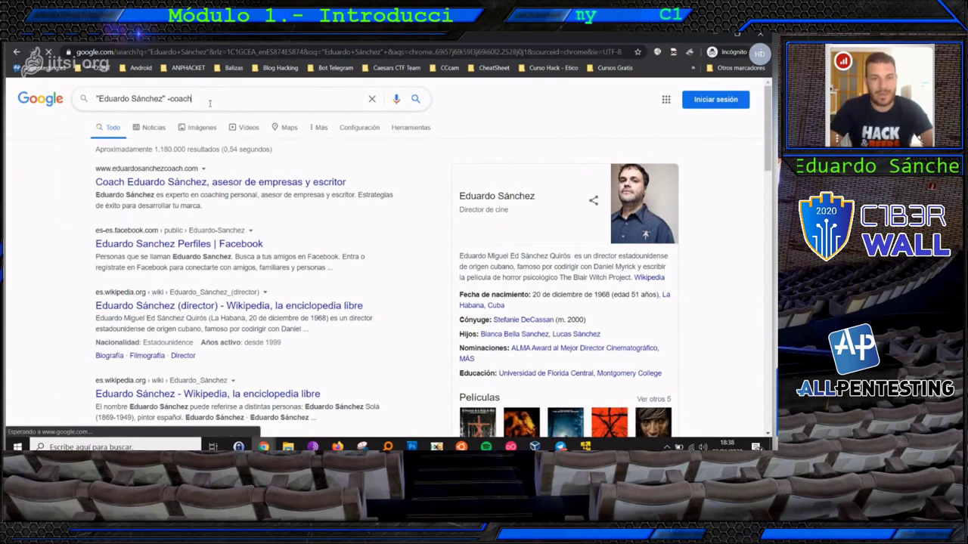
Review the results and rerun the query with -mazo also excluded
scroll(99, 214, down, 2)
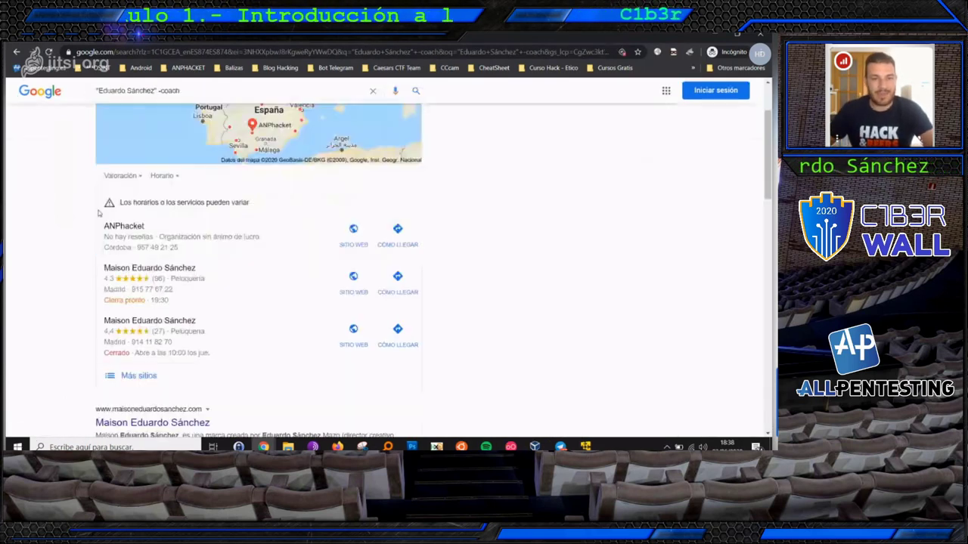
scroll(99, 214, up, 2)
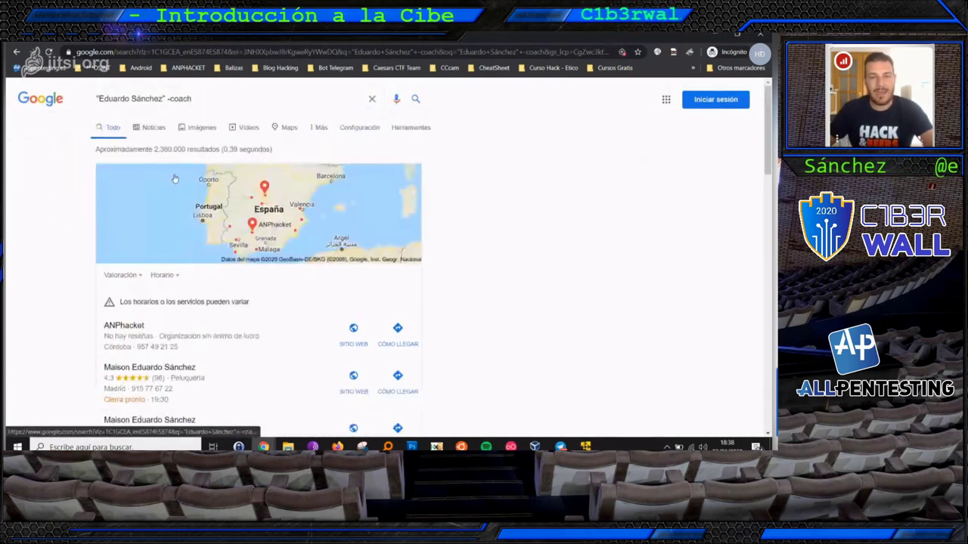
scroll(202, 220, down, 5)
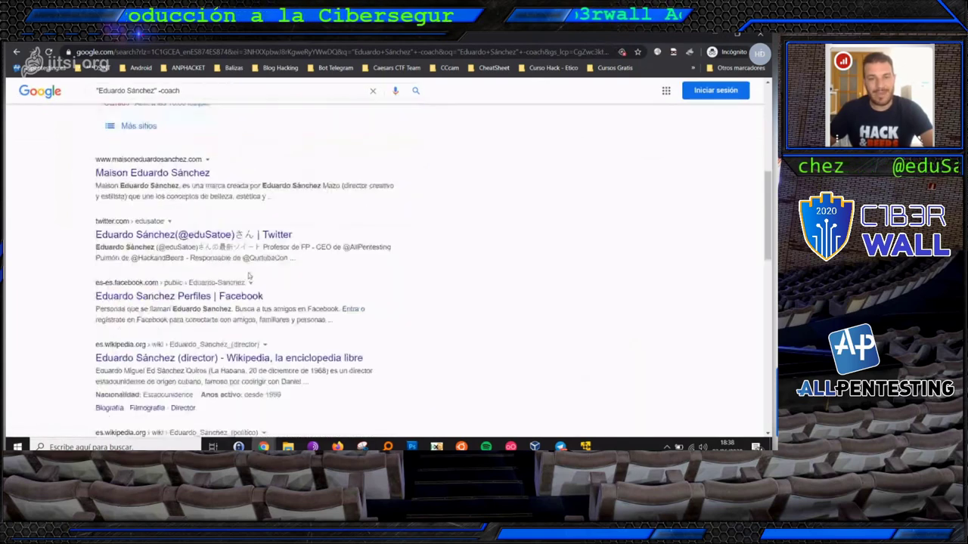
scroll(249, 277, up, 5)
scroll(215, 299, down, 2)
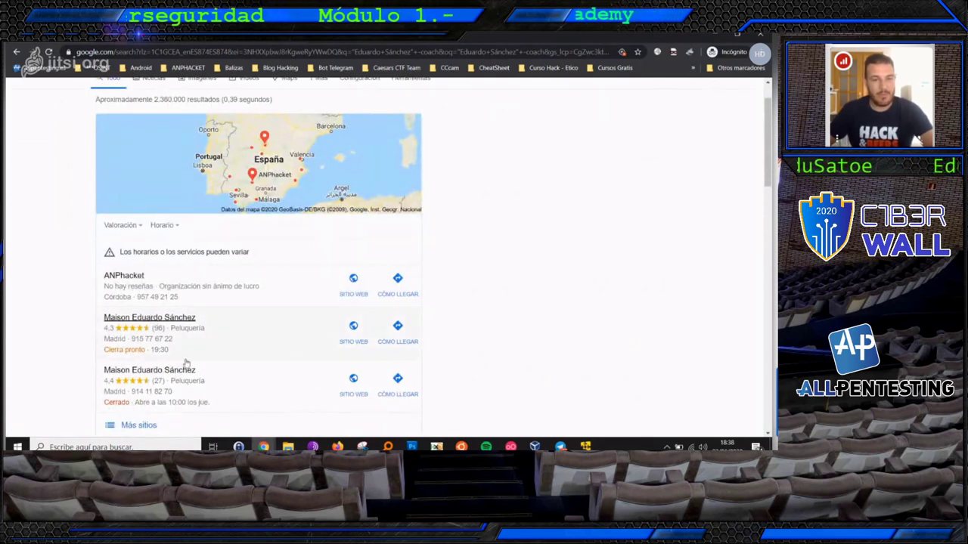
scroll(188, 364, down, 2)
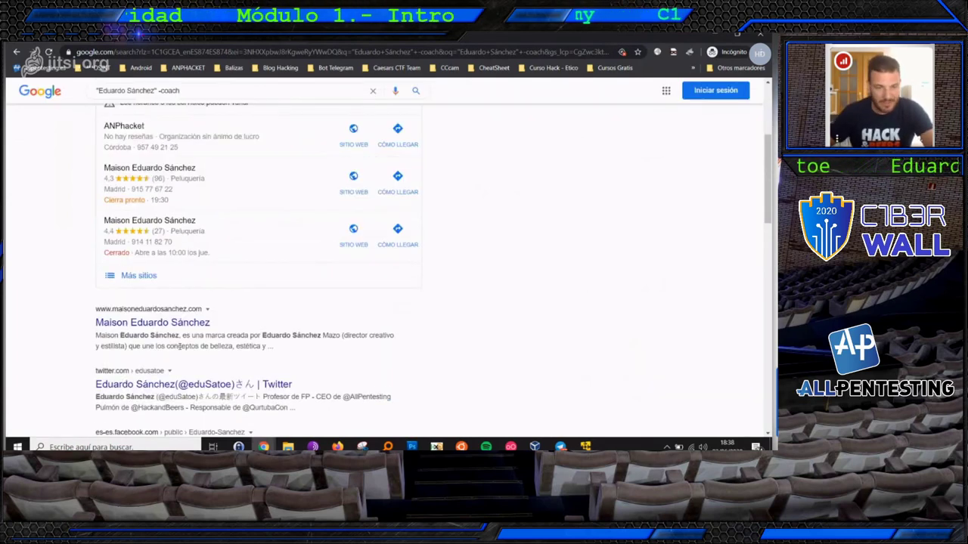
scroll(179, 346, down, 1)
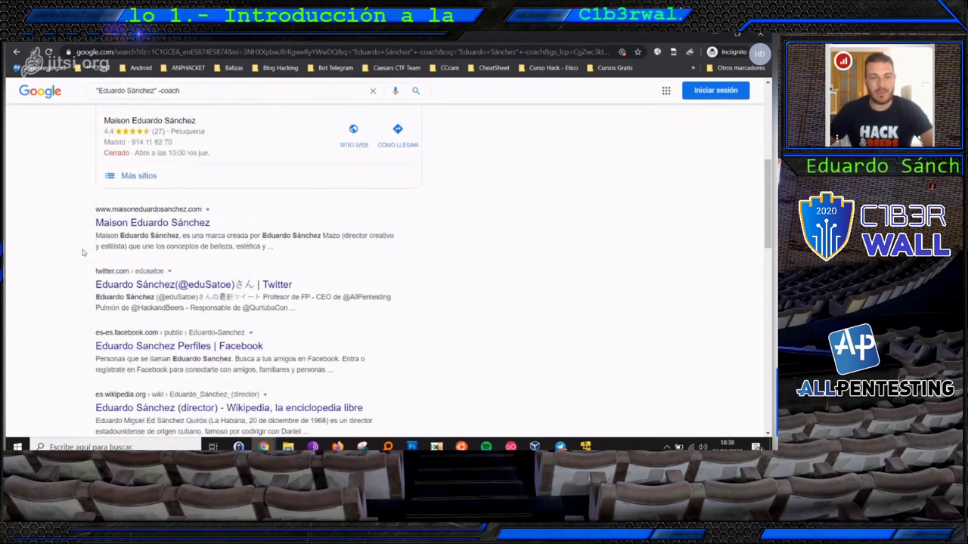
scroll(155, 253, up, 3)
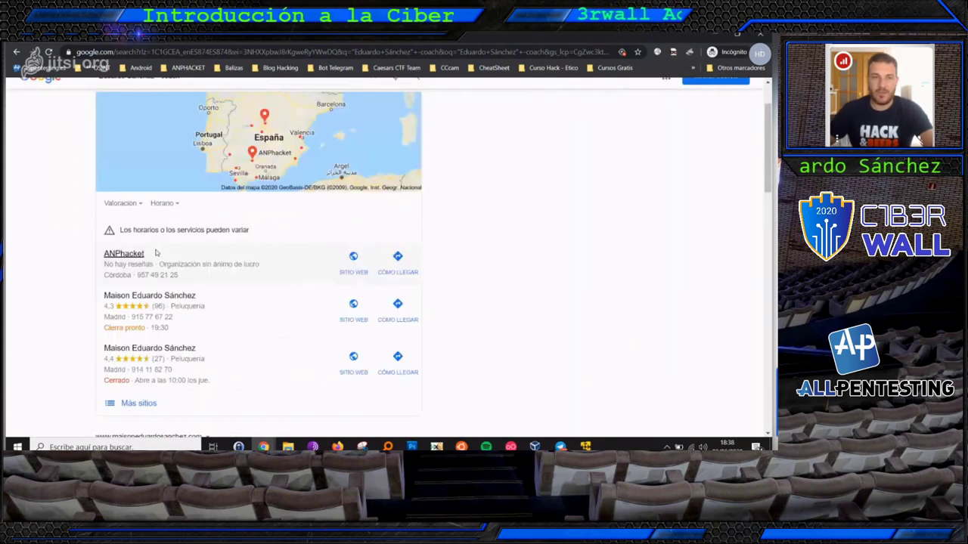
scroll(155, 252, down, 3)
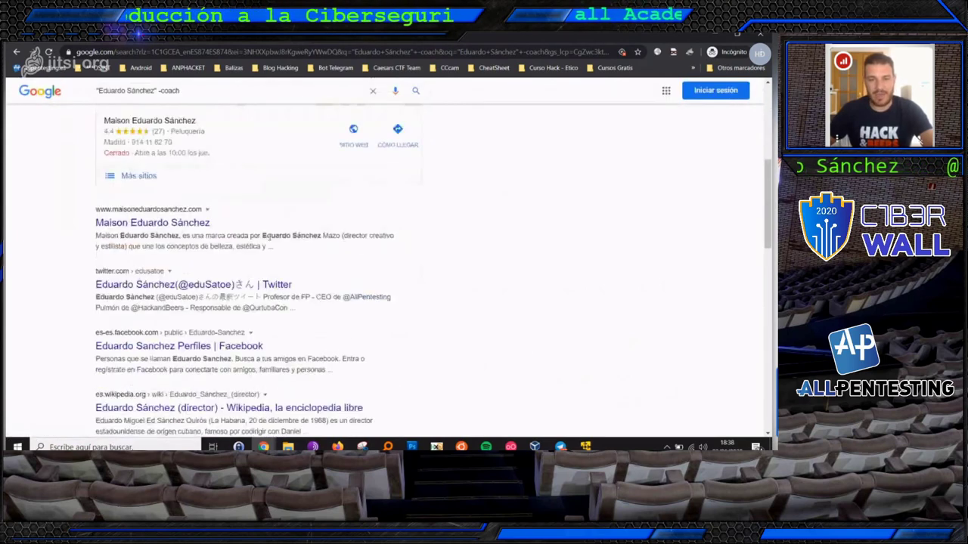
scroll(266, 227, up, 5)
click(256, 103)
text(-mazo)
key(Return)
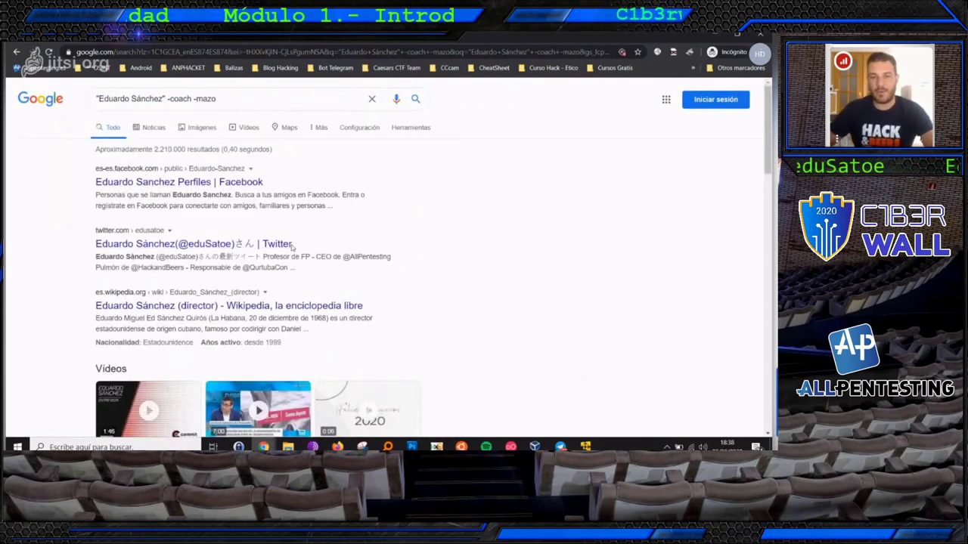
Open the Twitter profile result in a new tab and switch to it
right_click(169, 244)
click(197, 252)
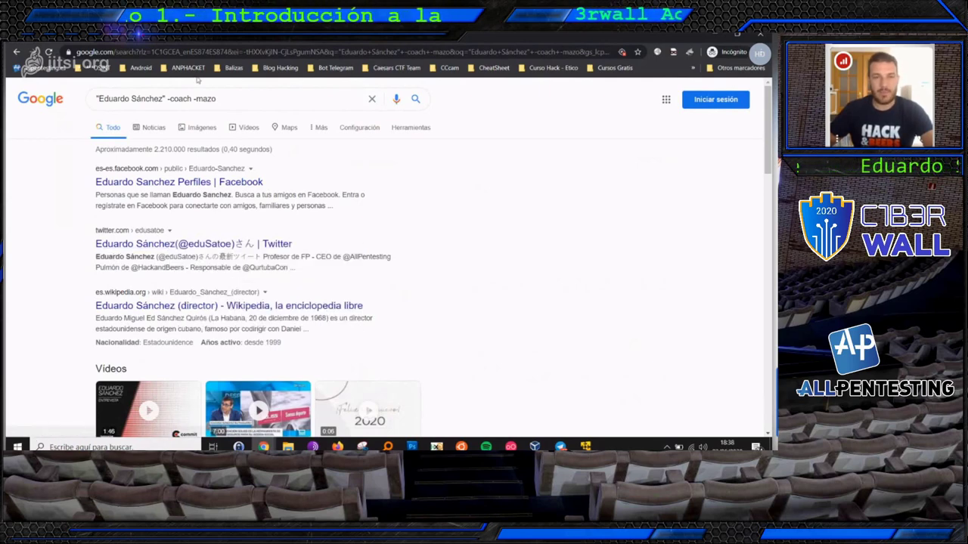
key(ctrl+Tab)
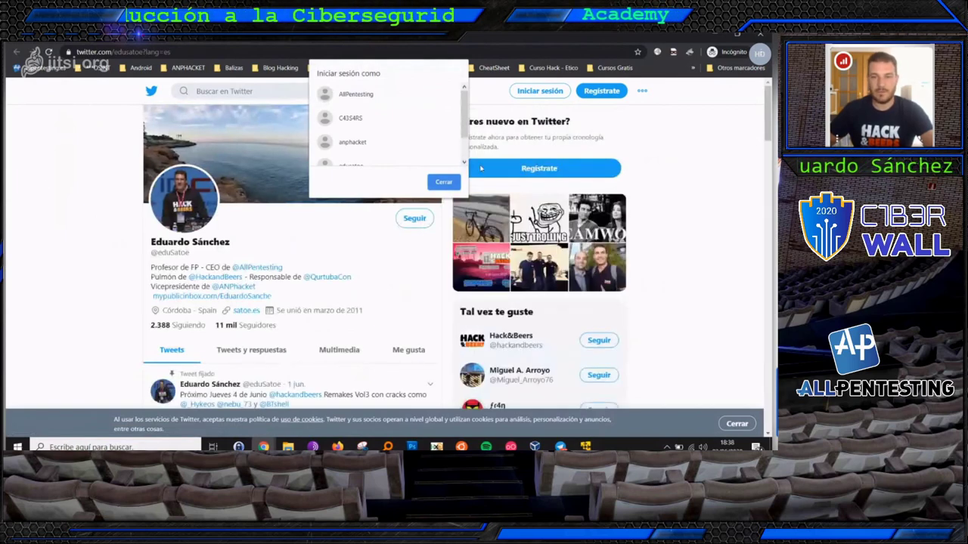
Close the 'Iniciar sesión como' popup, review the Twitter profile, and return to the Google results
click(443, 182)
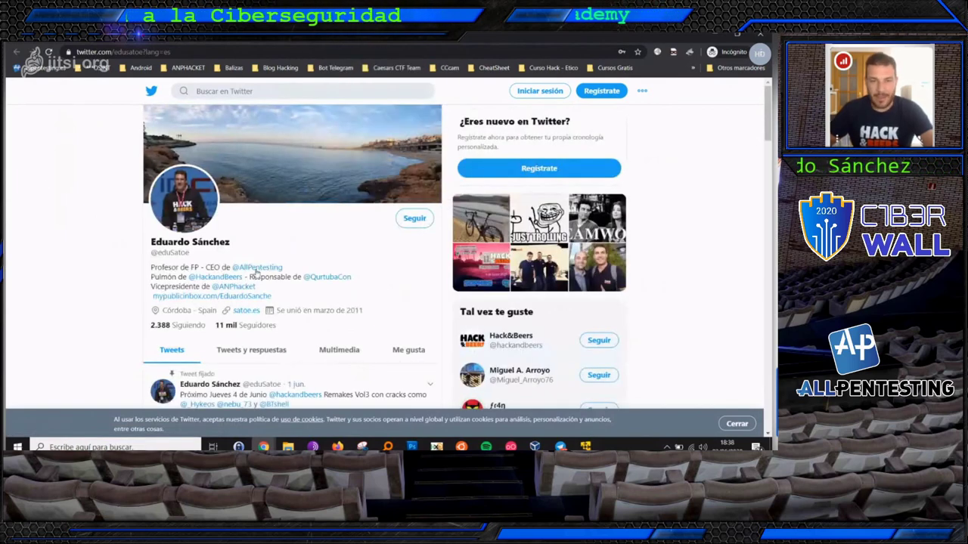
scroll(381, 195, down, 3)
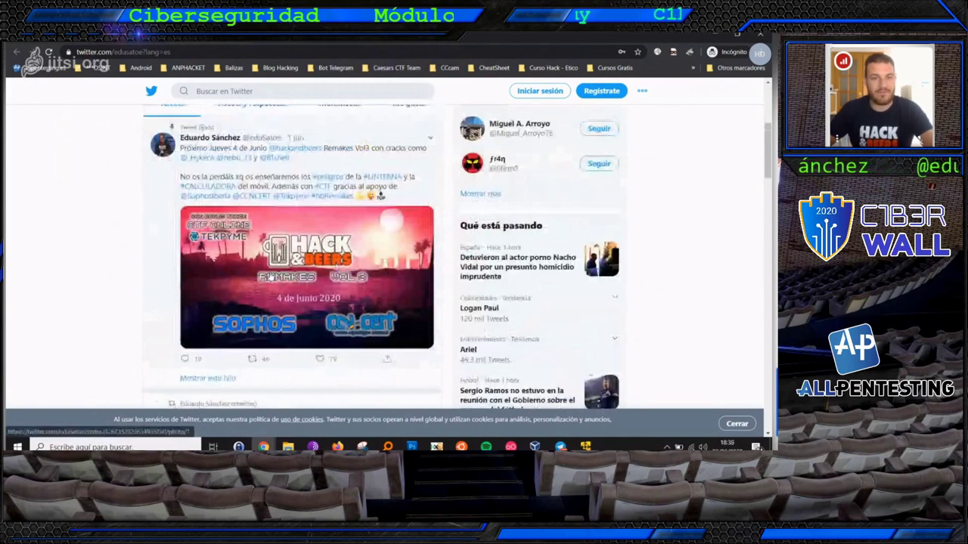
scroll(302, 265, up, 1)
scroll(239, 330, up, 3)
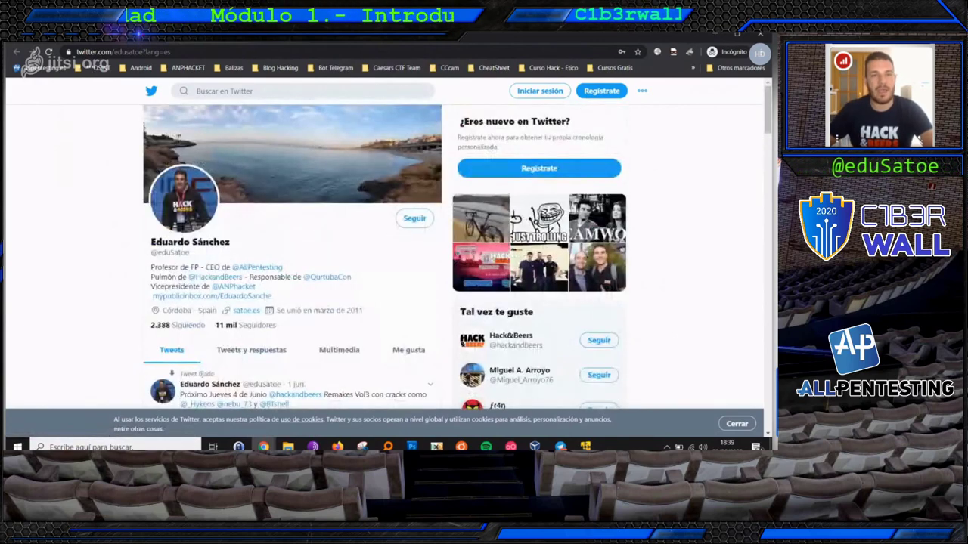
click(16, 51)
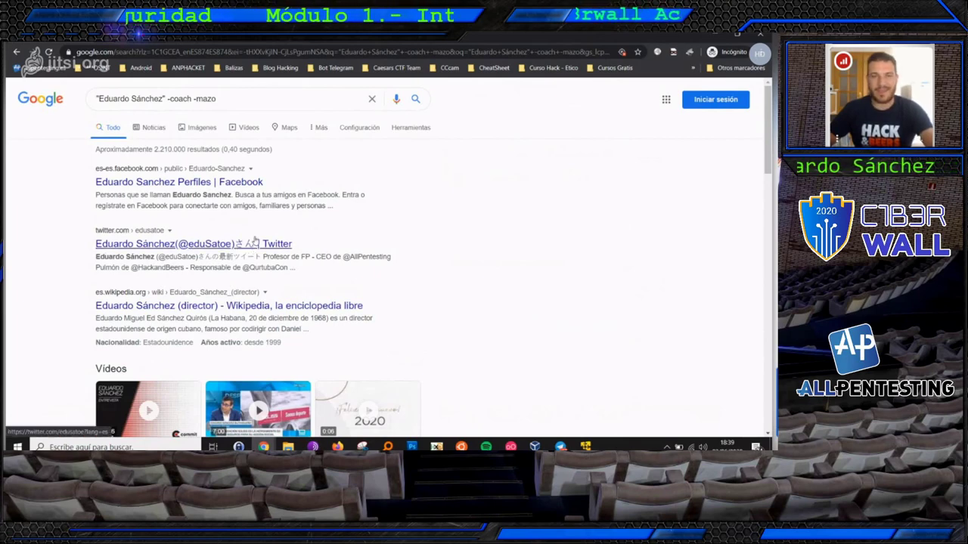
Search for carrot2 in a new tab and open the Carrot2 clustering search engine site
click(714, 34)
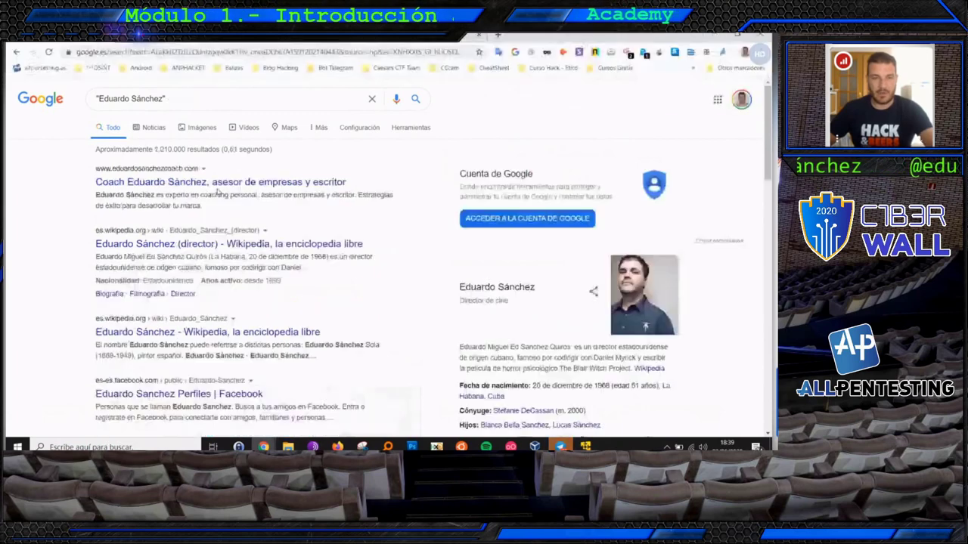
click(237, 100)
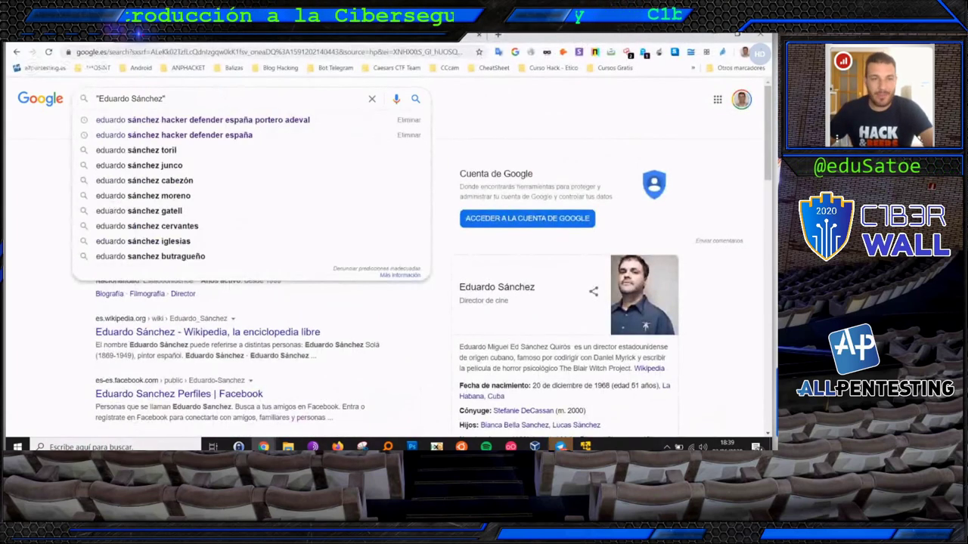
click(497, 35)
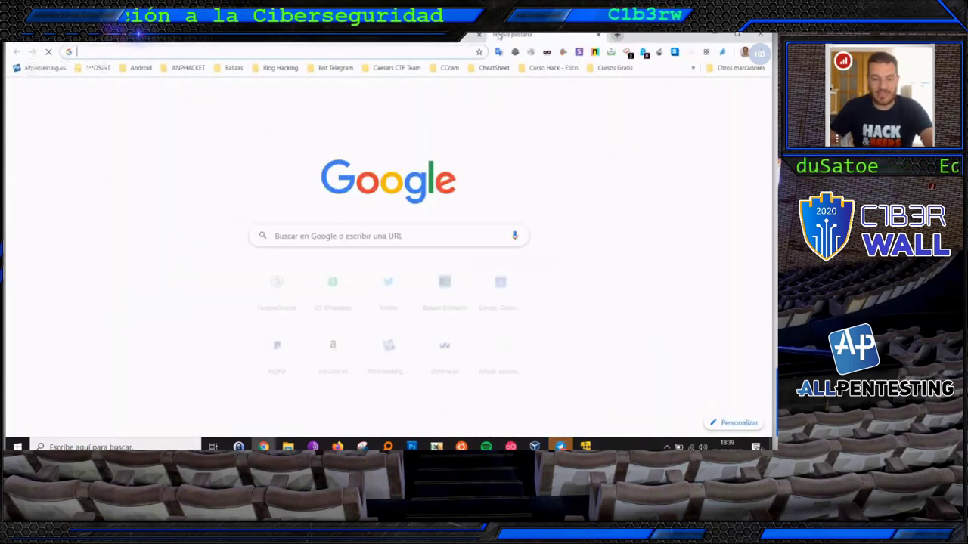
text(car)
key(Return)
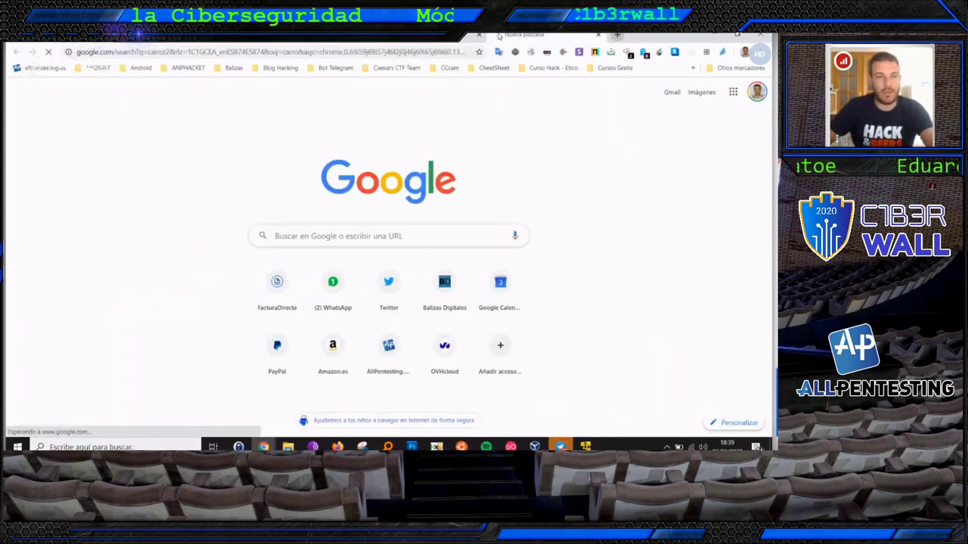
click(214, 182)
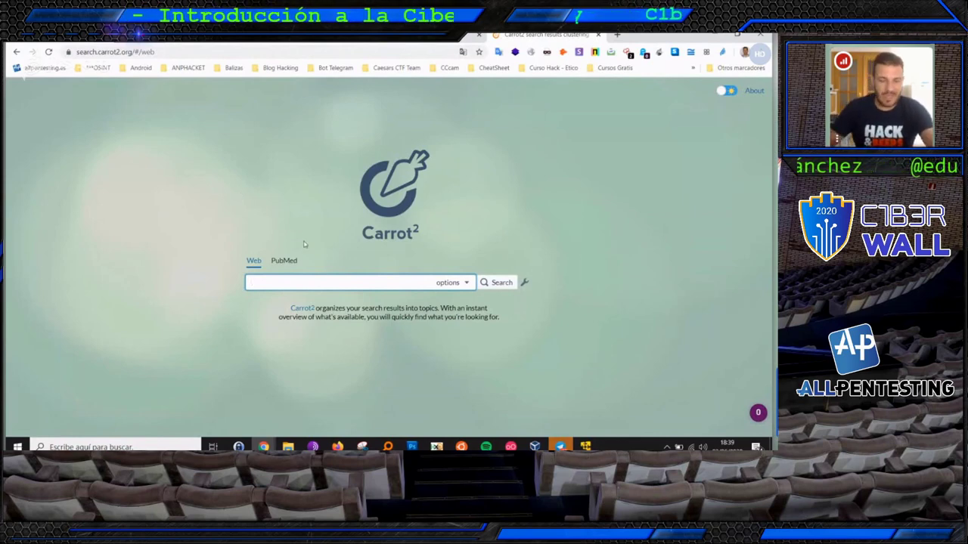
Search Carrot2 for the person's quoted full name plus hack
text(Eduard)
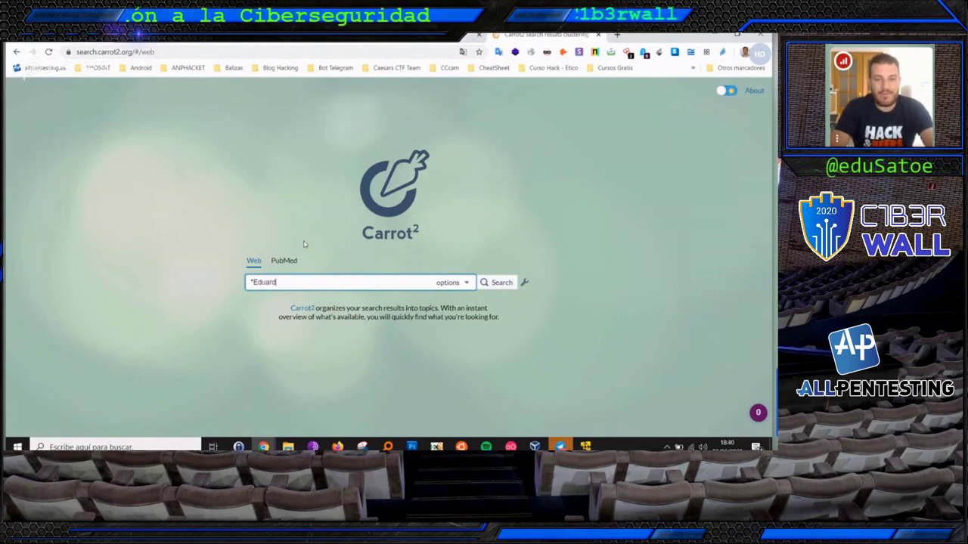
text(o Sánchez" hack)
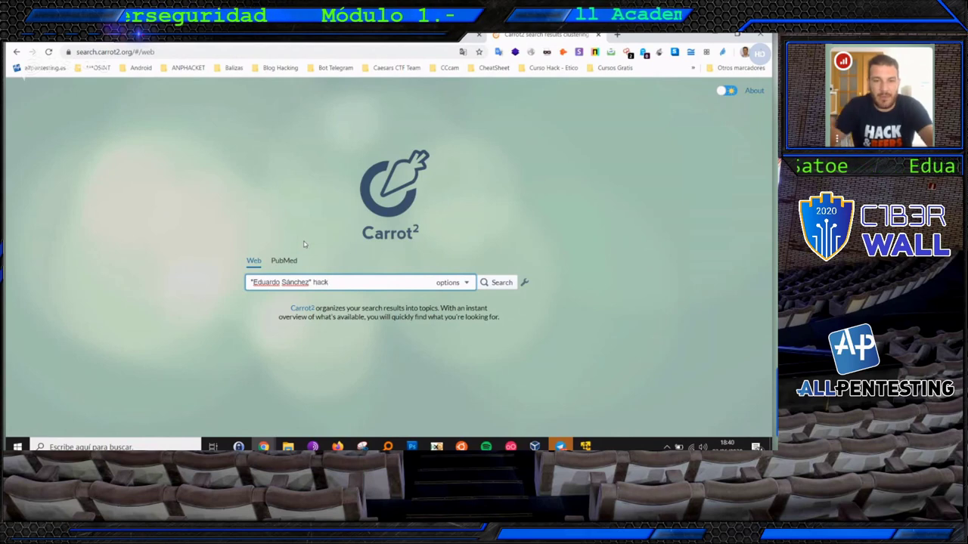
click(502, 286)
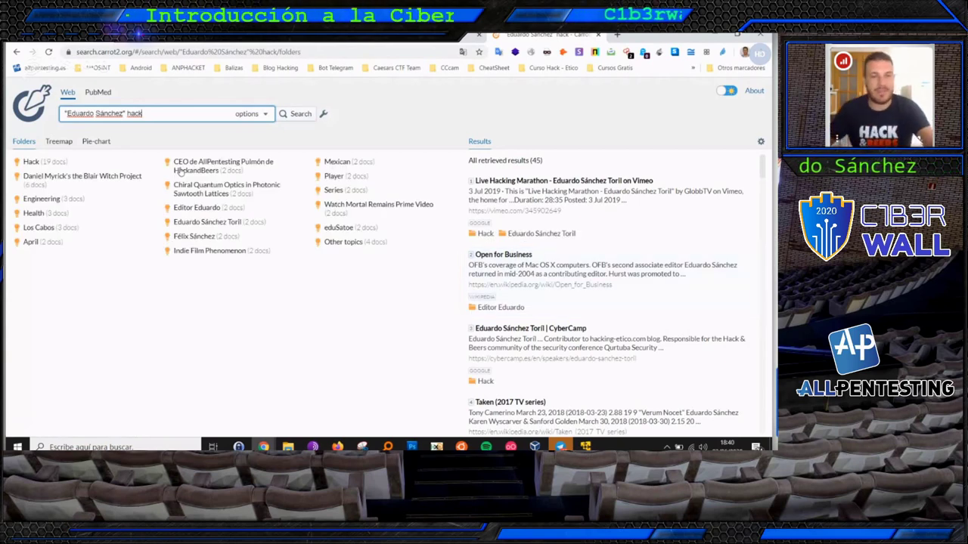
Switch to the Treemap view and extend the query with the person's Twitter handle
click(59, 143)
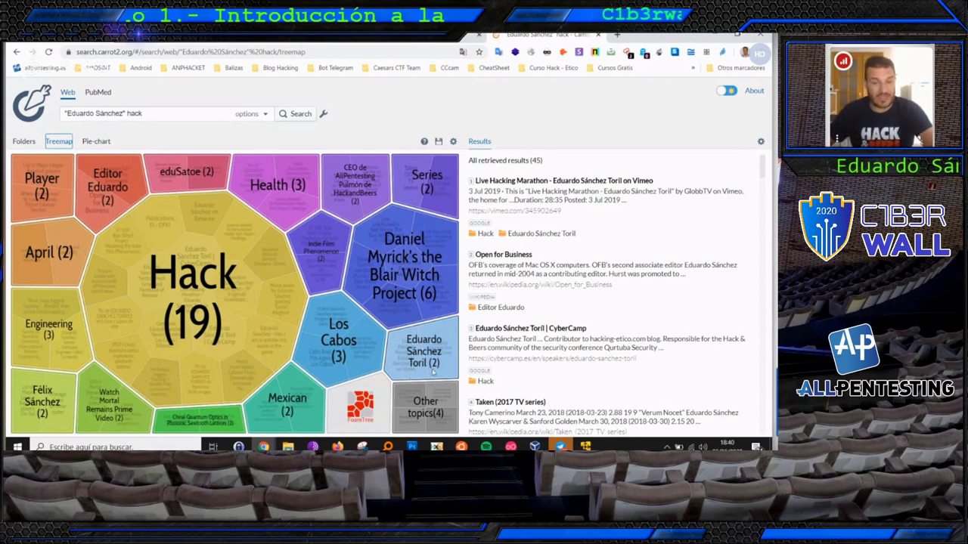
click(156, 117)
double_click(144, 113)
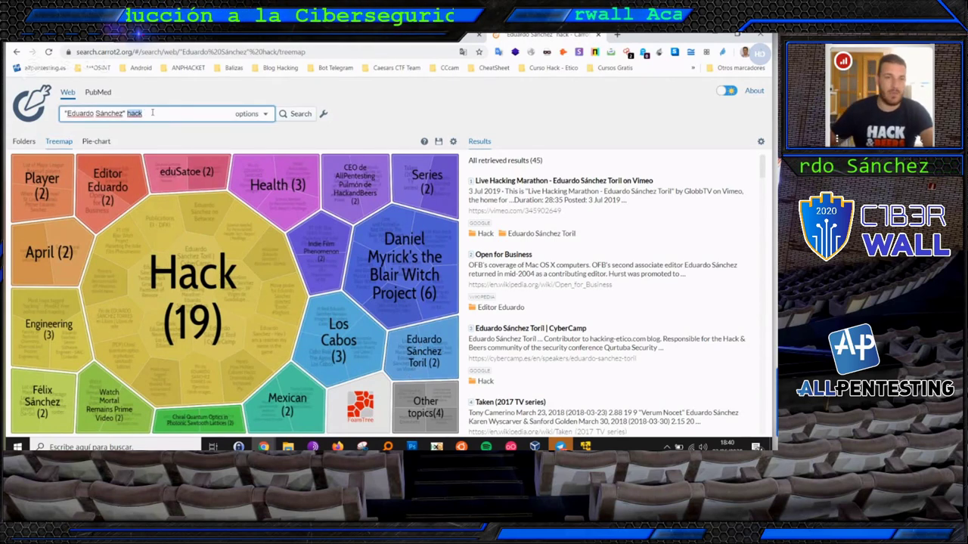
text(edusatoe)
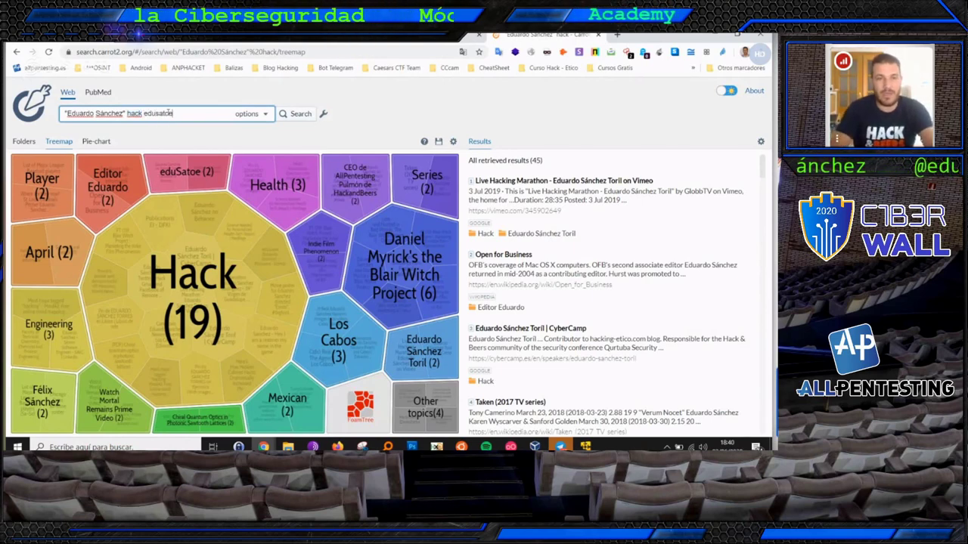
key(Return)
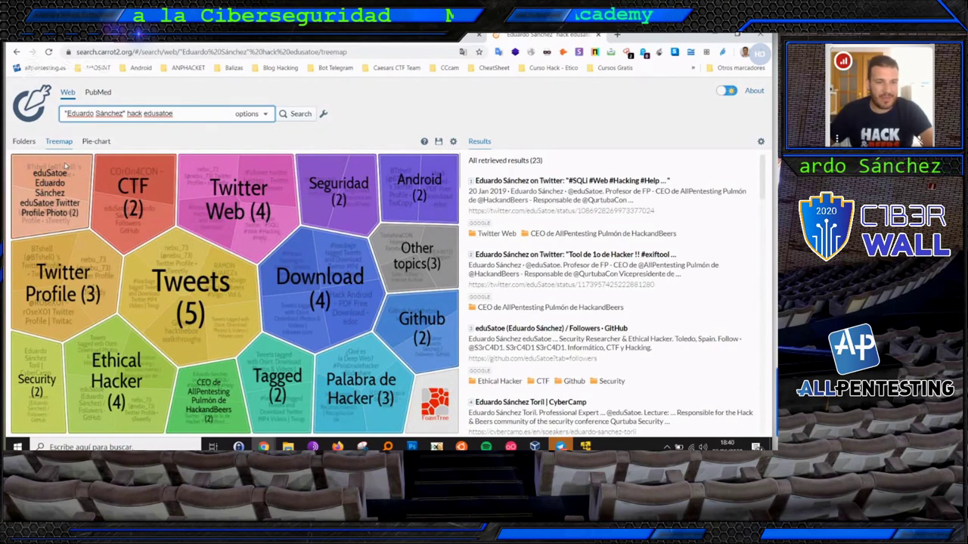
Return to the Folders view and replace hack with informatico in the query
click(22, 143)
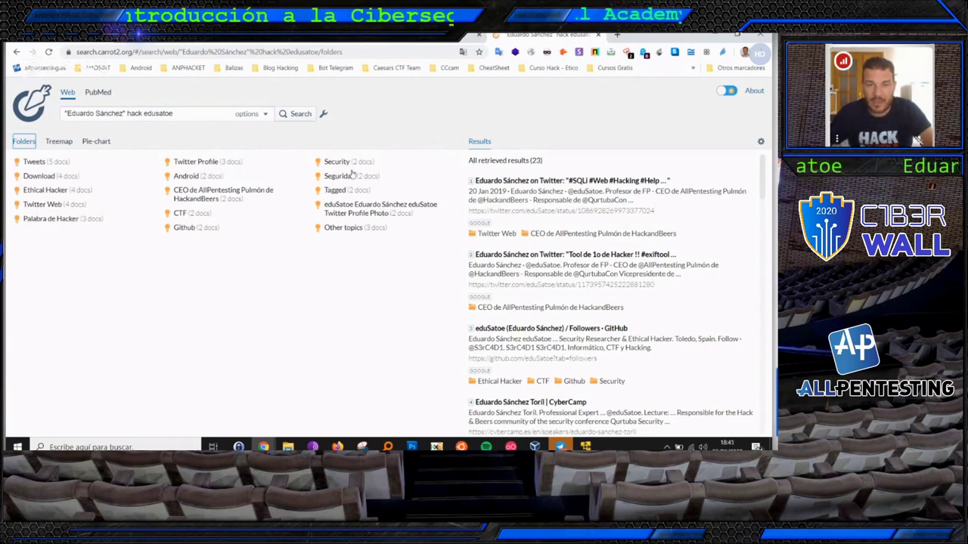
click(131, 115)
double_click(134, 113)
text(informatico)
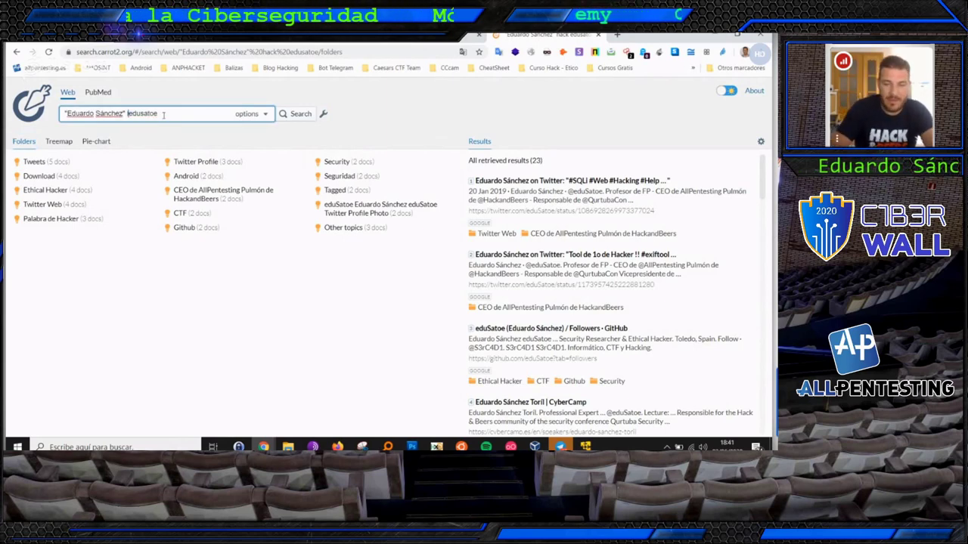
key(Return)
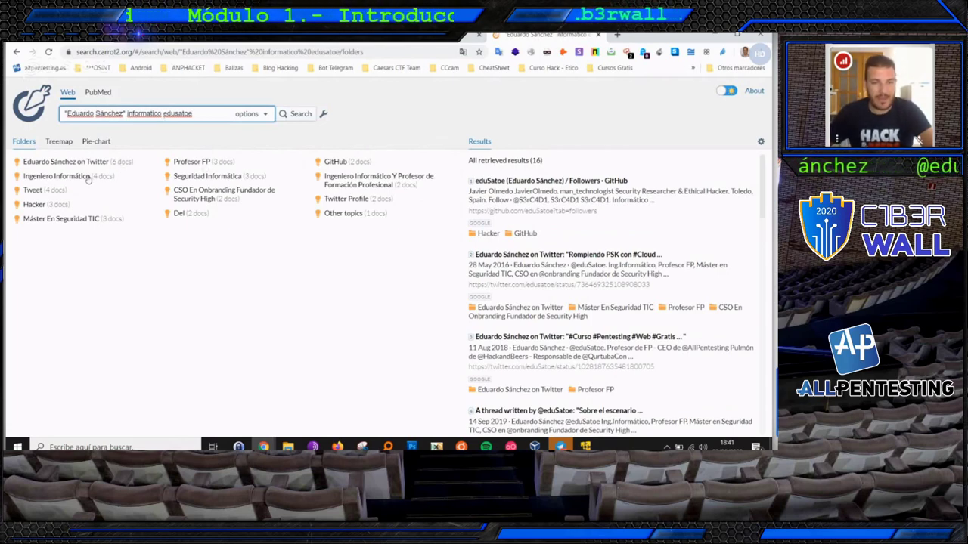
In the treemap, inspect the Máster En Seguridad TIC and 'on Twitter' clusters, then return to Google
click(59, 141)
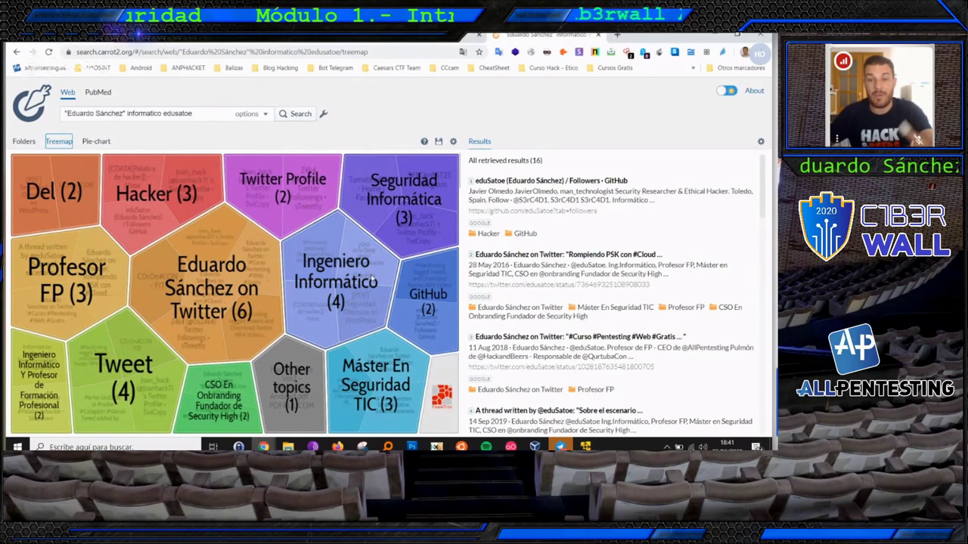
click(382, 373)
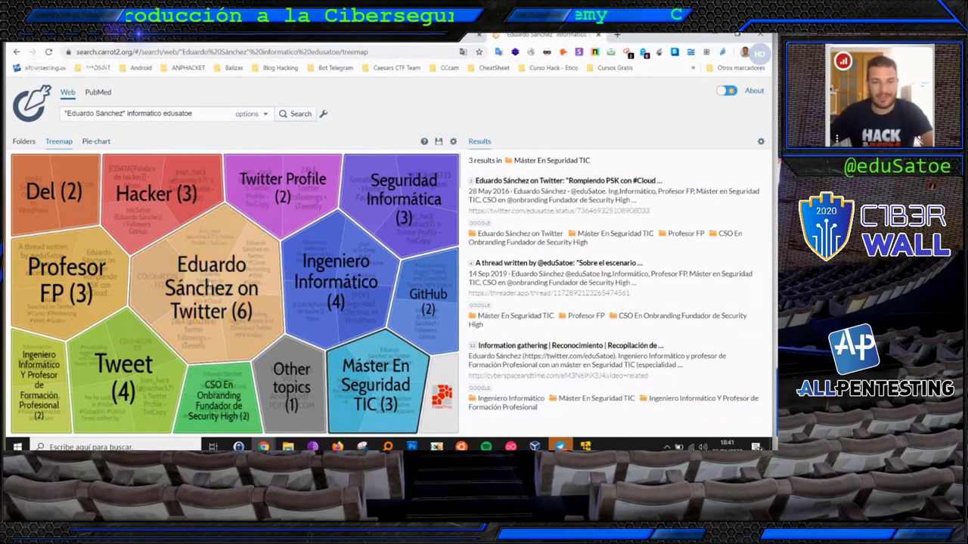
click(208, 285)
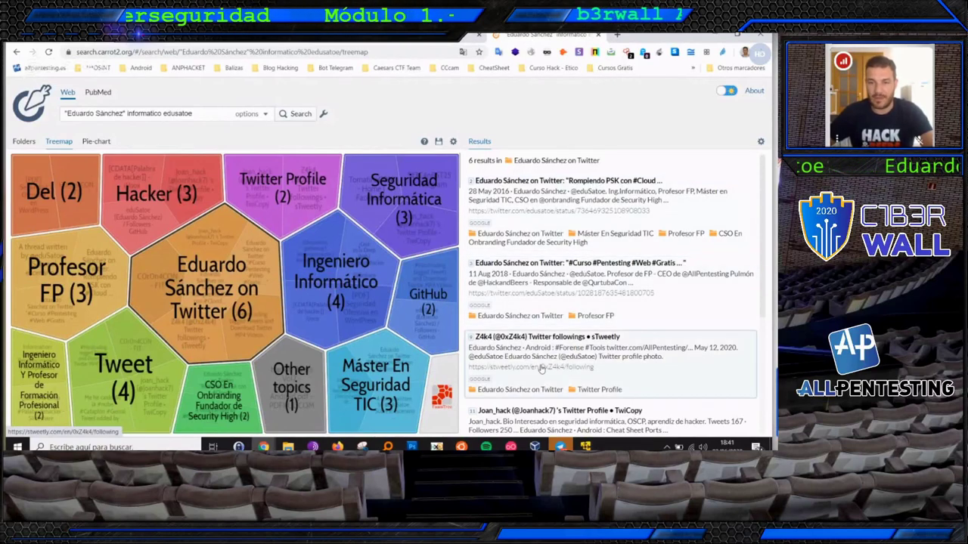
scroll(540, 382, down, 3)
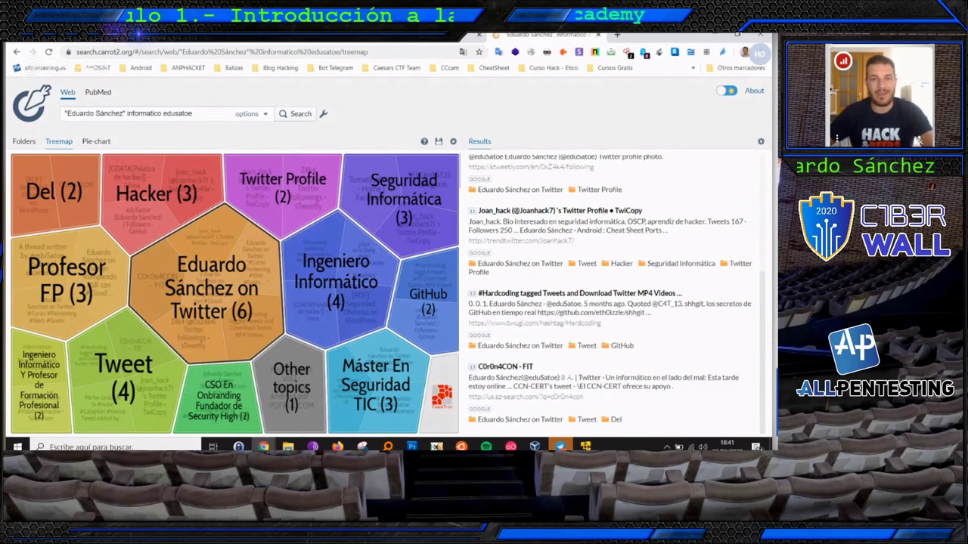
key(alt+Left)
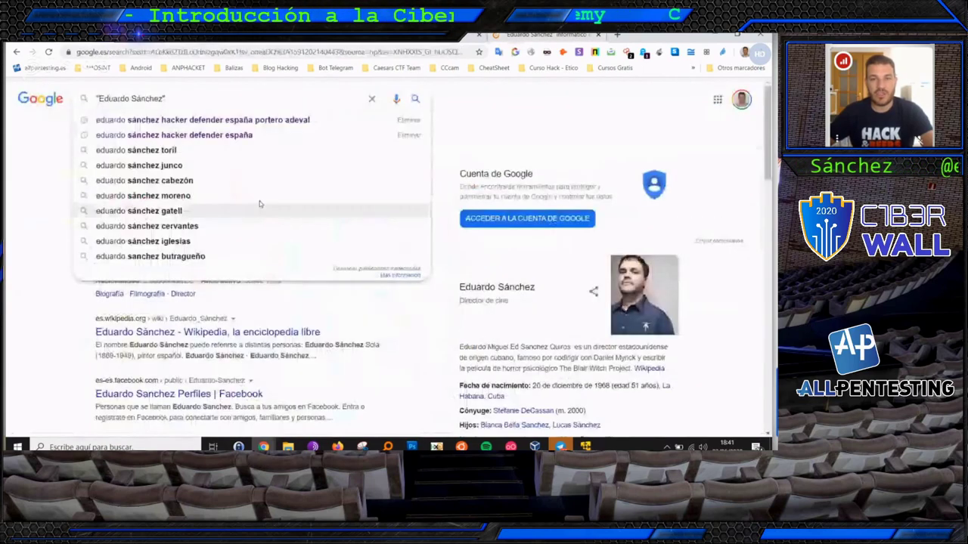
Open bing.com in a new tab and dismiss the Personaliza Bing popup
key(alt+Right)
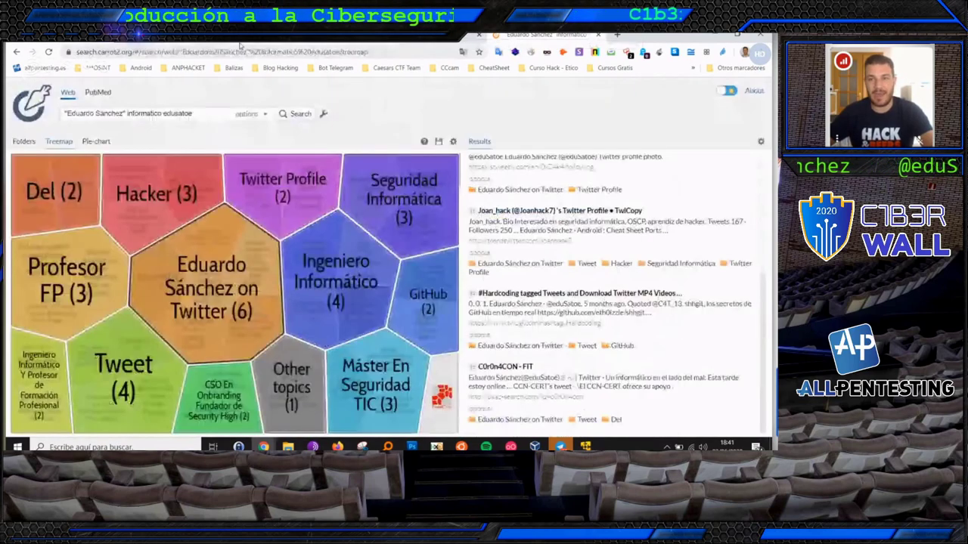
click(617, 35)
text(binf)
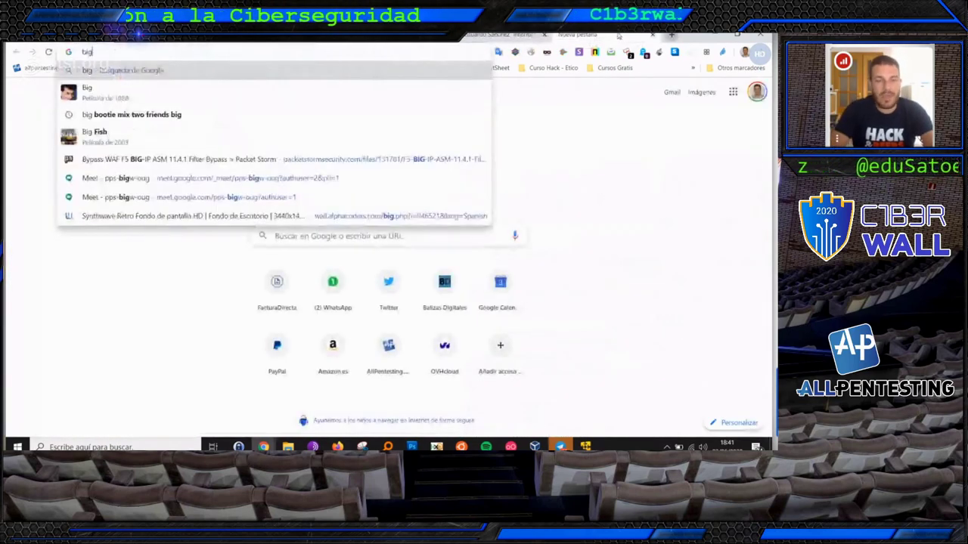
key(BackSpace)
text(g)
key(Return)
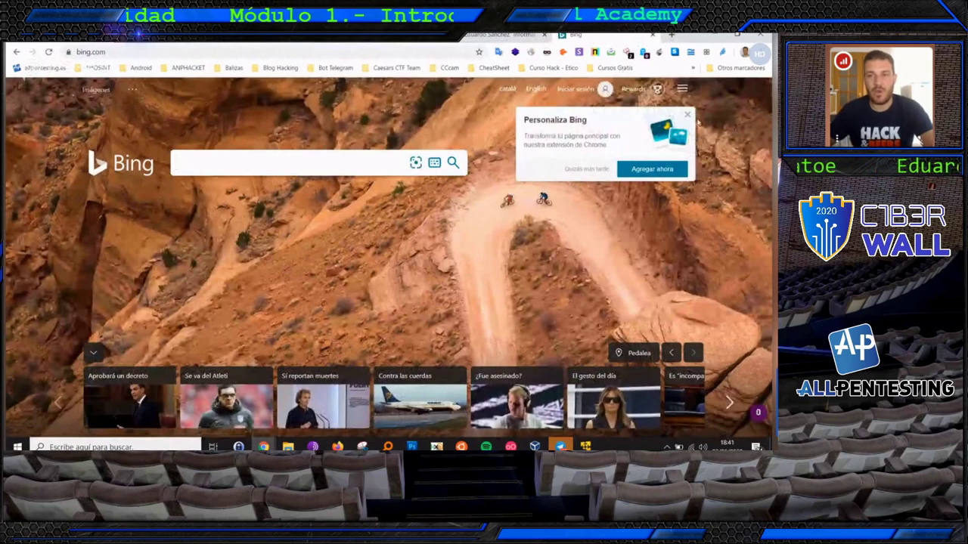
click(689, 116)
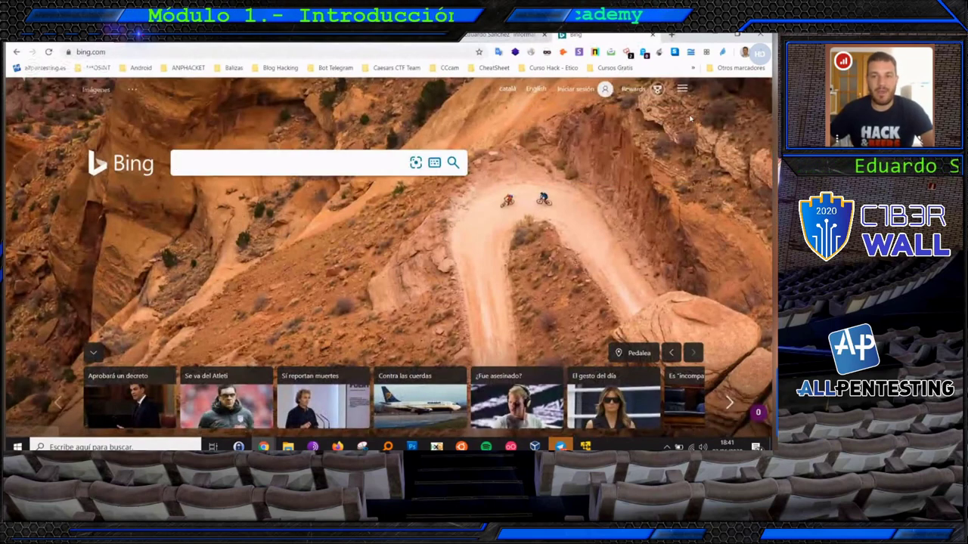
Clear Google's search box, show all 16 Carrot2 results, and switch to the incognito window
key(ctrl+Tab)
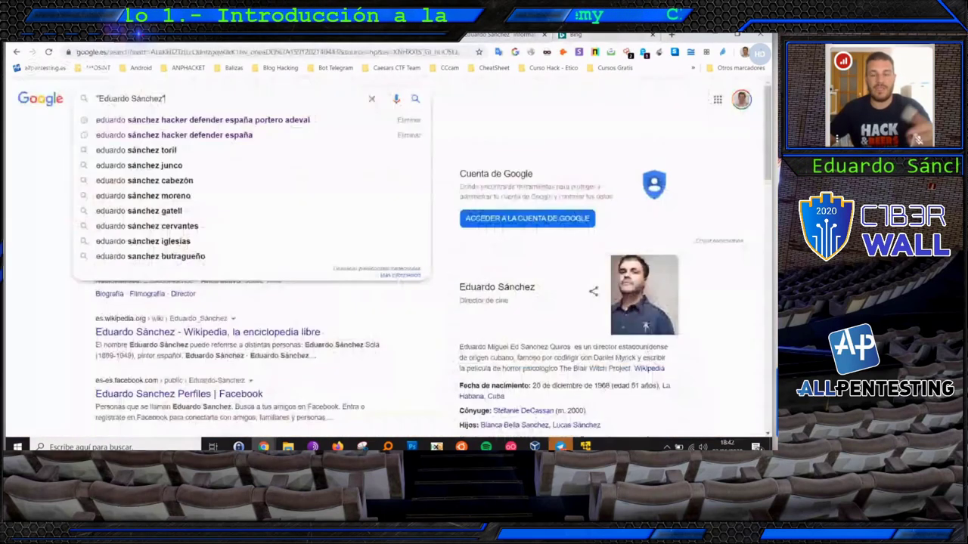
click(372, 100)
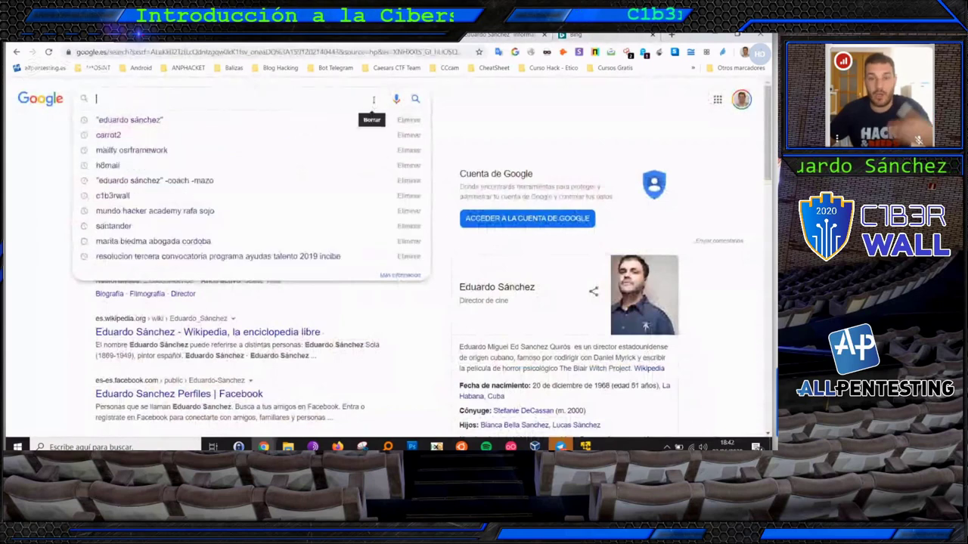
click(15, 172)
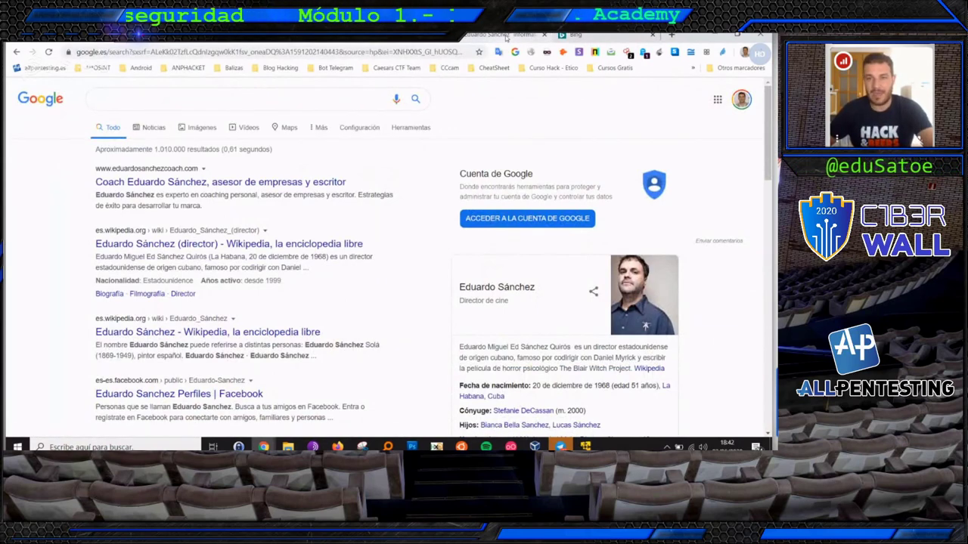
click(506, 36)
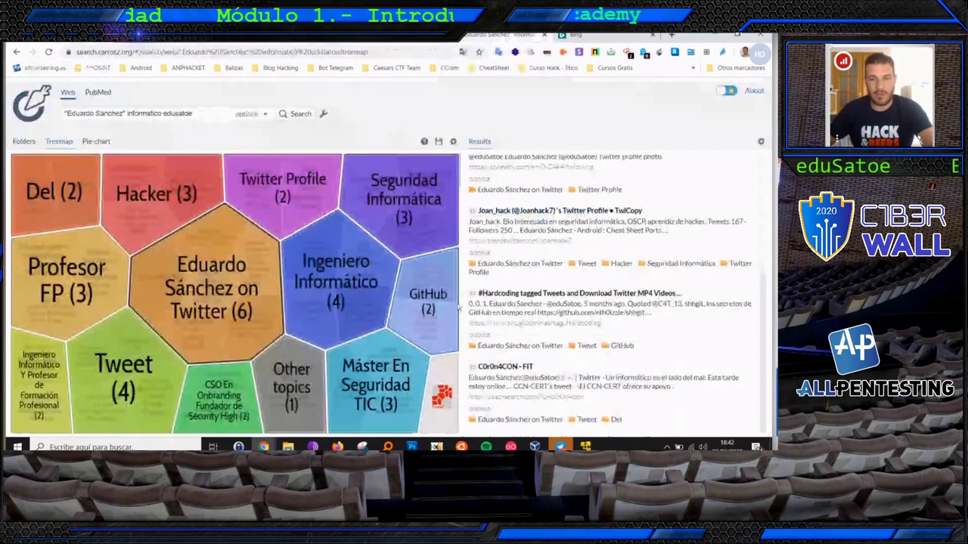
click(217, 300)
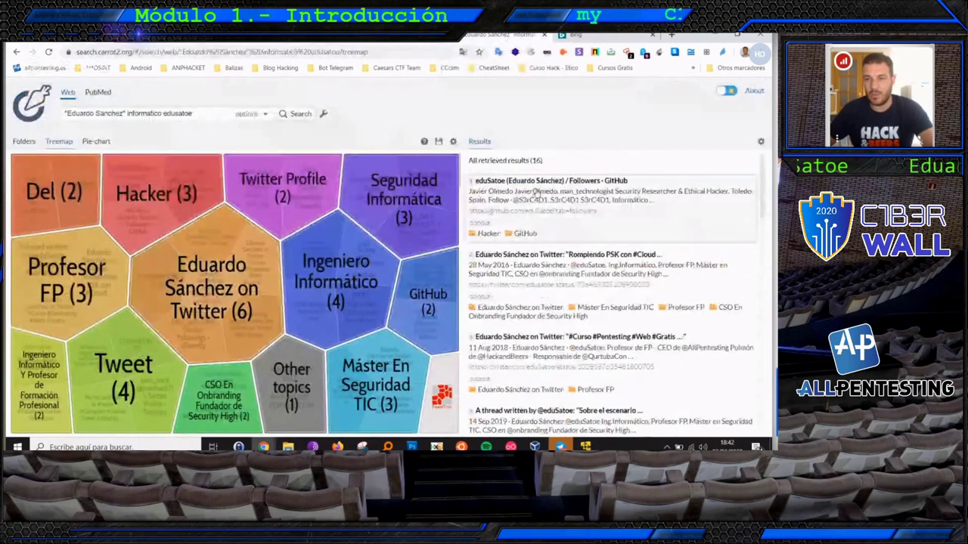
key(alt+Tab)
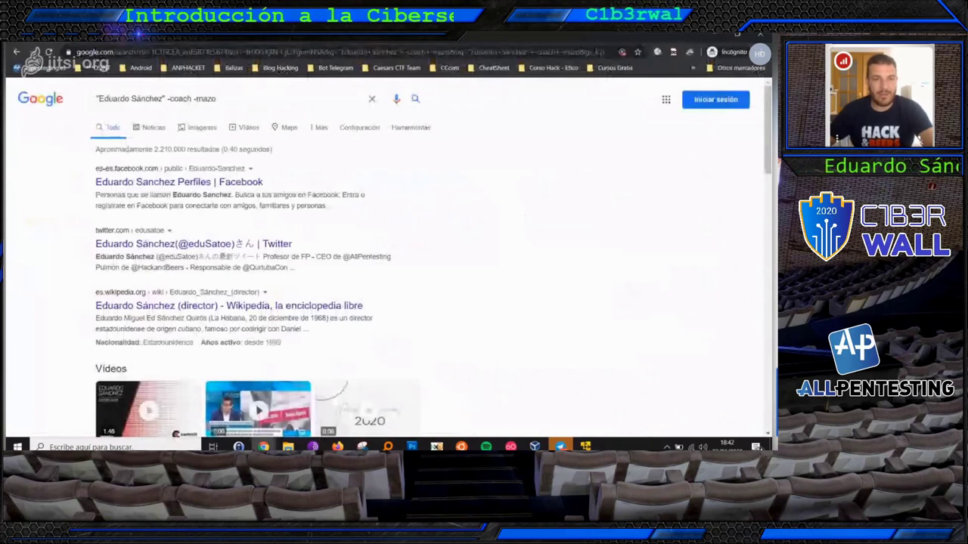
Open the searched person's Twitter profile from the incognito results, then bring the Carrot2 window back
click(193, 244)
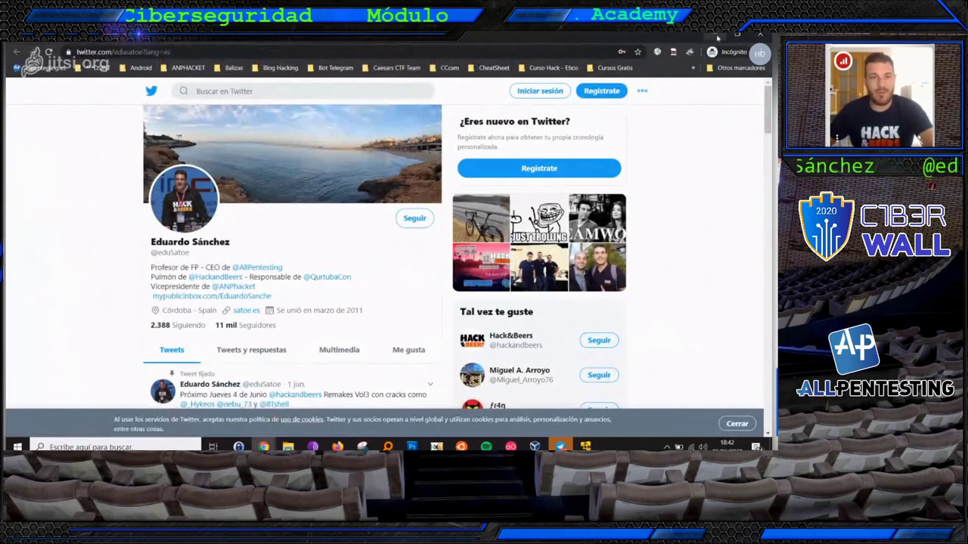
click(717, 36)
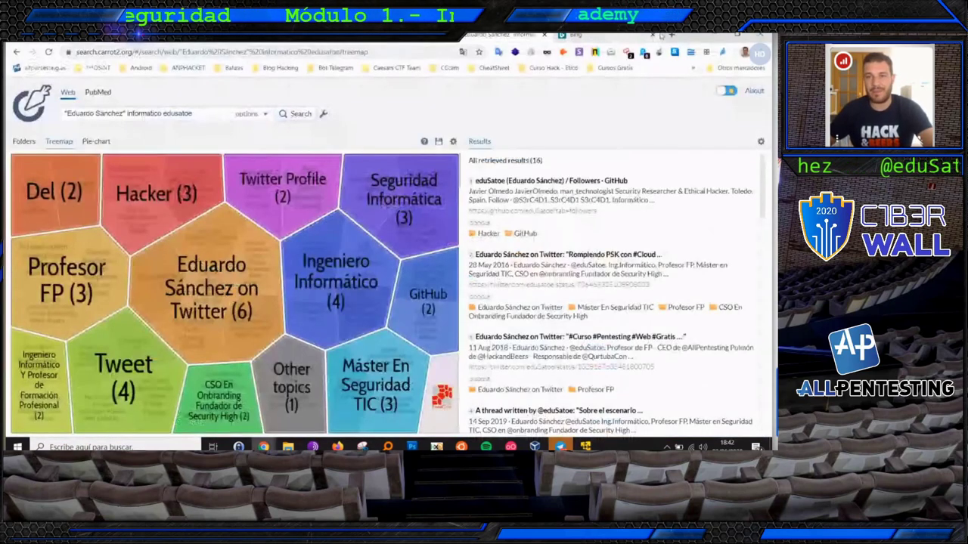
Load allpentesting.es in the Bing tab and open a fresh empty tab
key(ctrl+Tab)
key(ctrl+l)
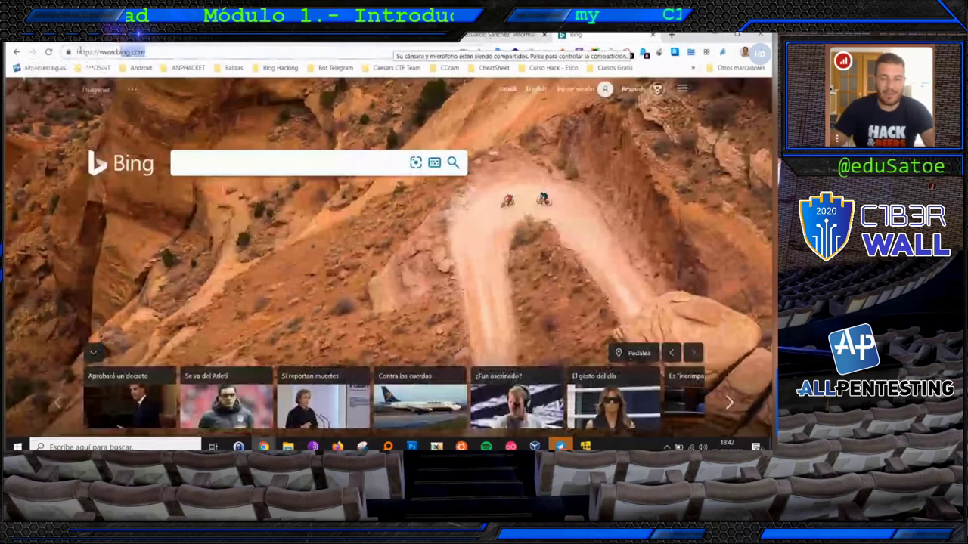
text(https://www)
key(BackSpace)
key(BackSpace)
key(BackSpace)
key(BackSpace)
key(BackSpace)
key(BackSpace)
key(BackSpace)
key(BackSpace)
key(BackSpace)
key(BackSpace)
key(BackSpace)
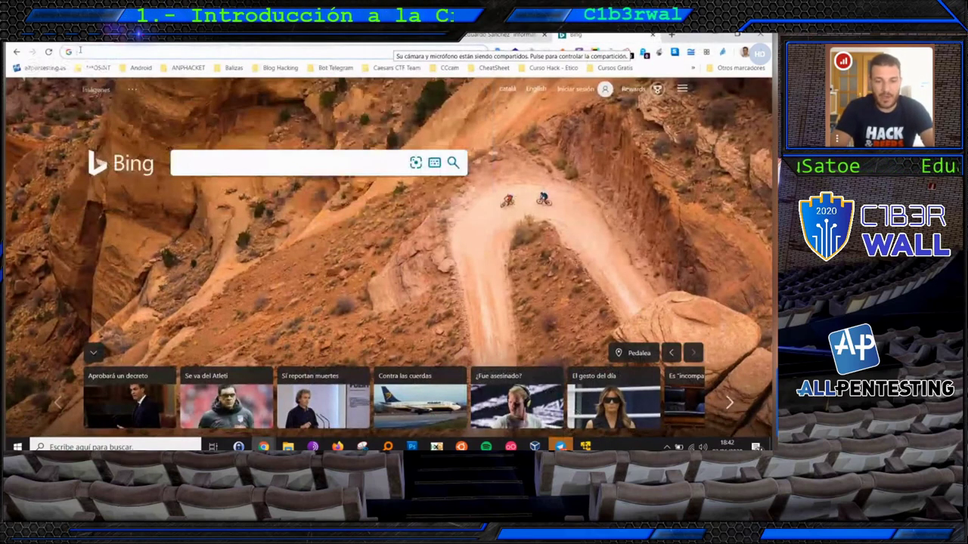
click(80, 51)
key(Escape)
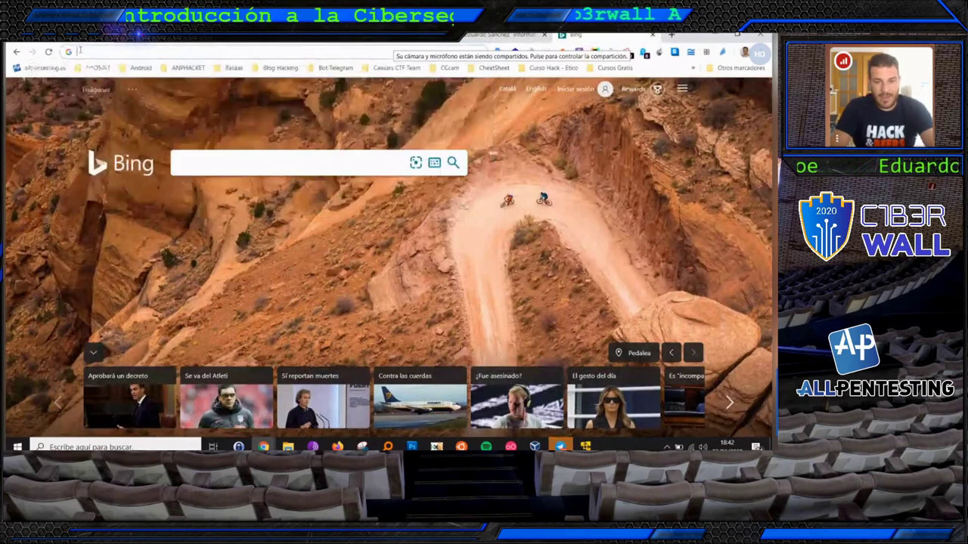
text(allpentesting.es)
key(Return)
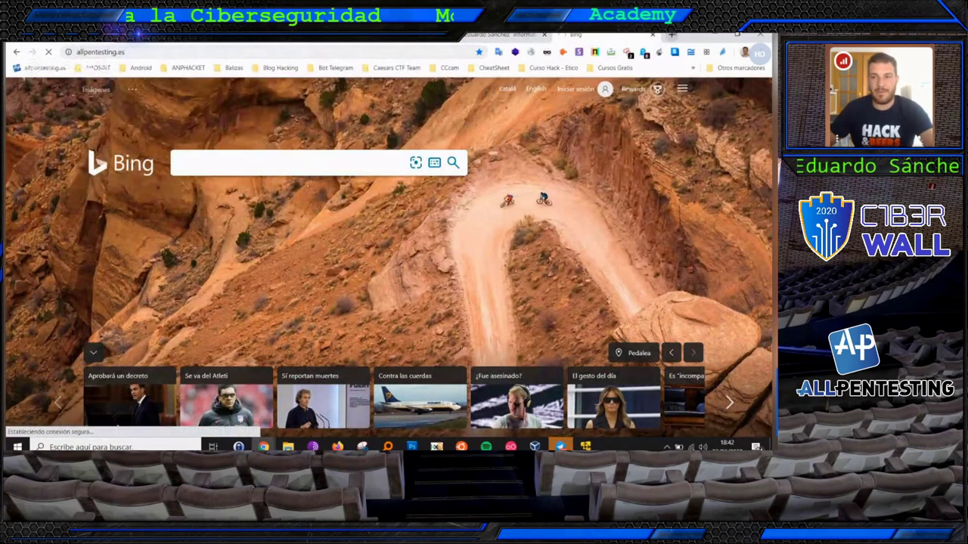
click(672, 35)
Visit hackandbeers.es and run a Hunter email lookup on the domain, which finds no addresses
text(hackandbeers.es)
key(Return)
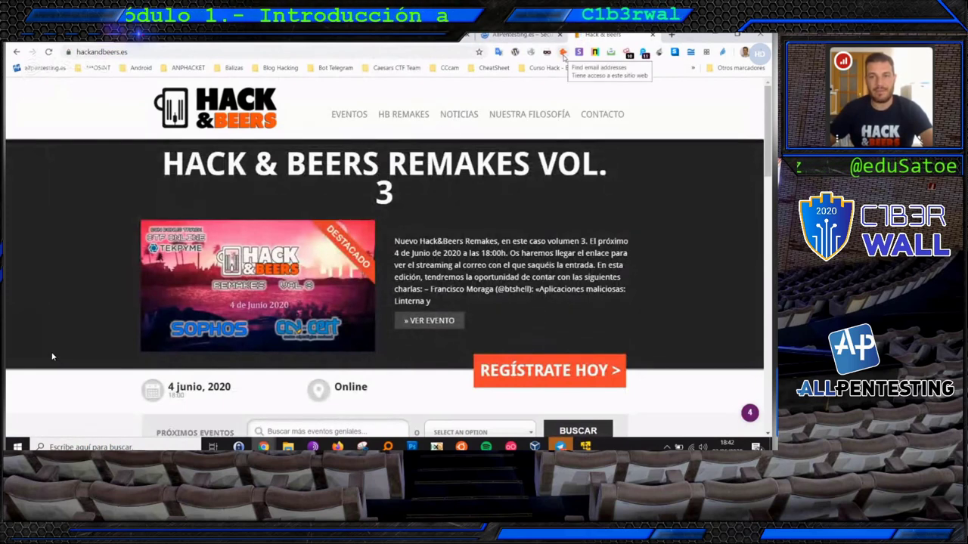
click(563, 52)
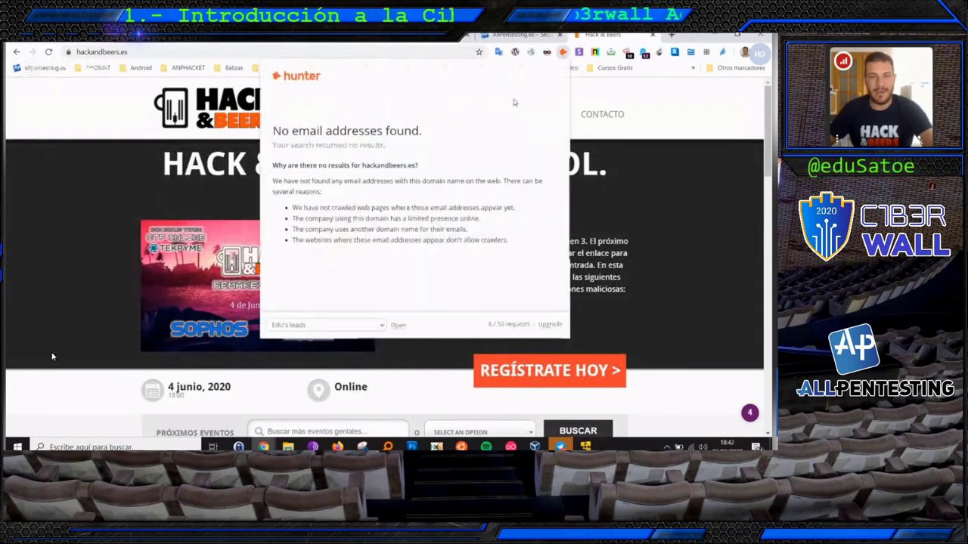
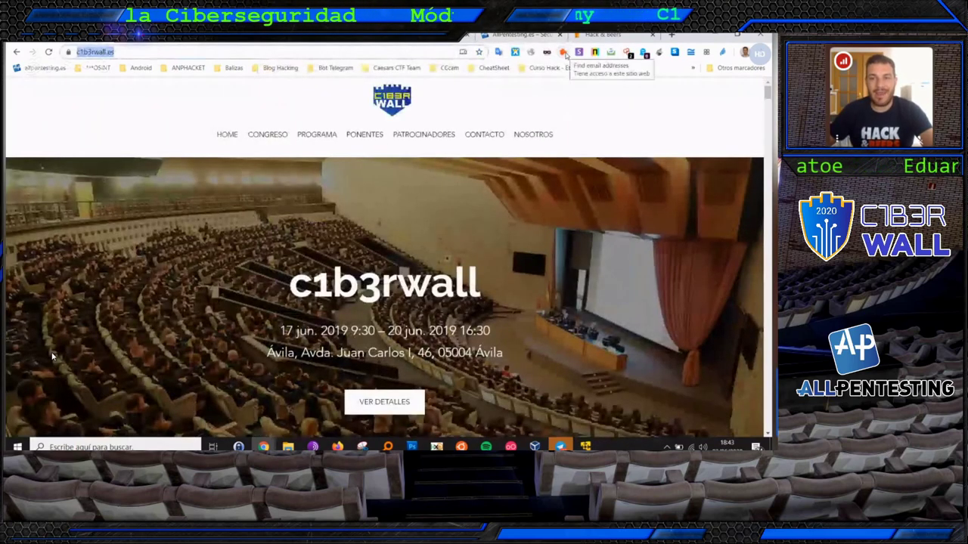
Check Hunter for c1b3rwall.es emails (none found), then load marca.com in a new tab
click(564, 53)
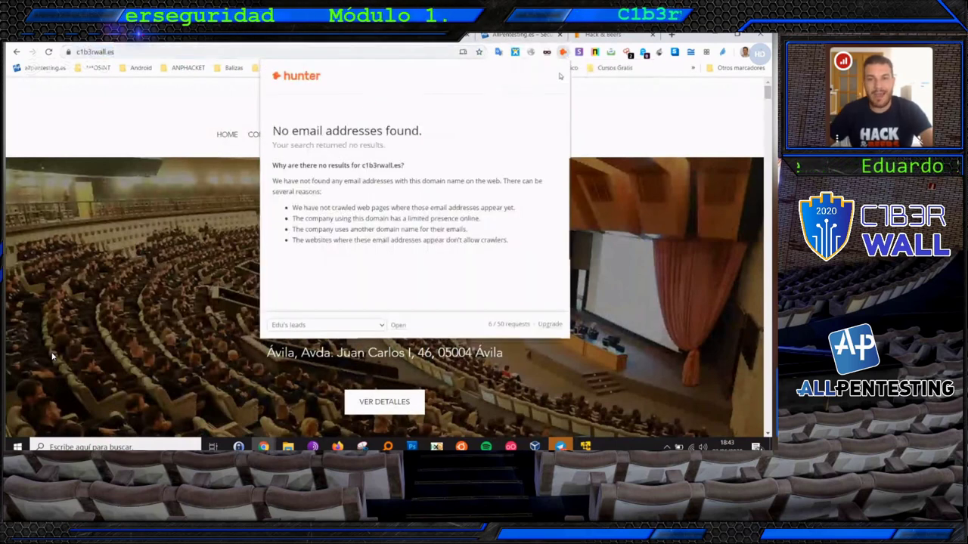
key(Escape)
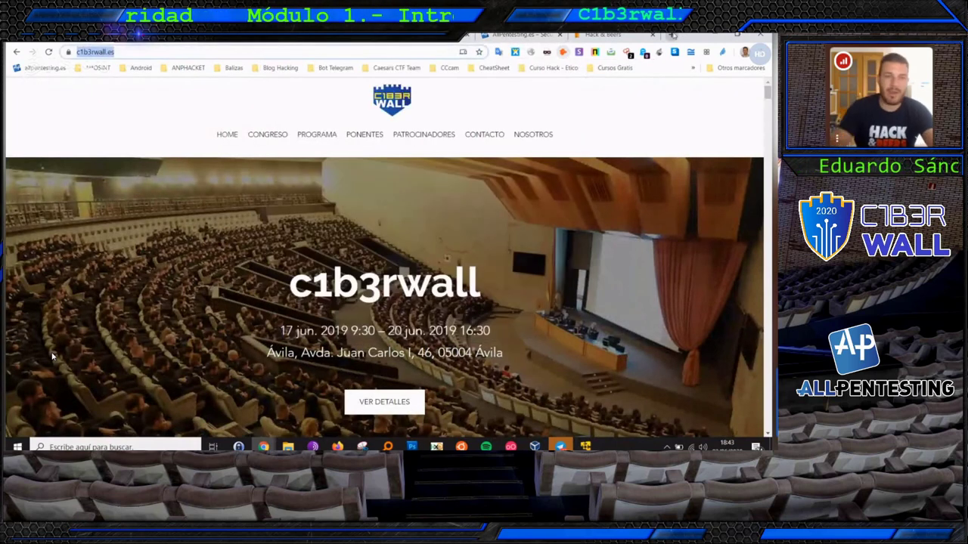
key(ctrl+t)
text(elm)
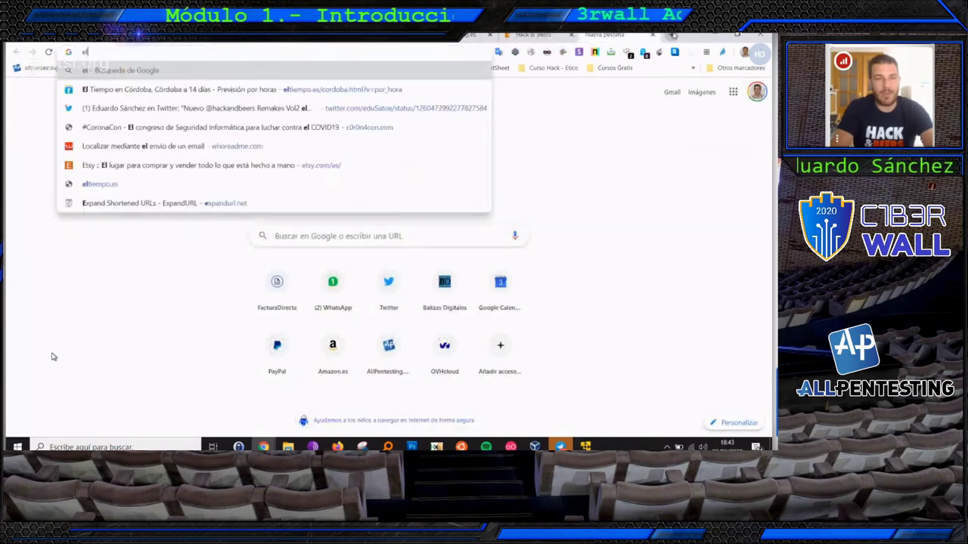
key(BackSpace)
key(BackSpace)
key(BackSpace)
key(BackSpace)
text(marca)
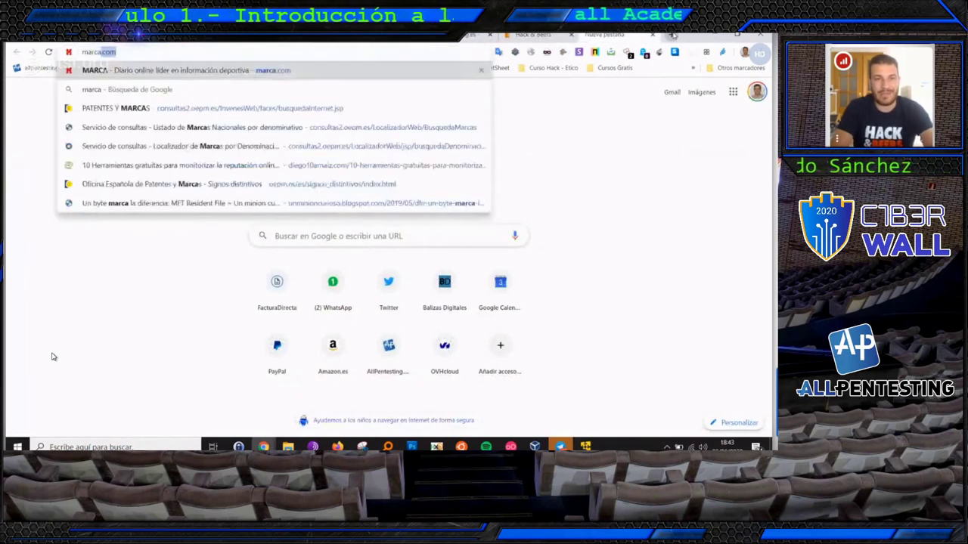
key(Return)
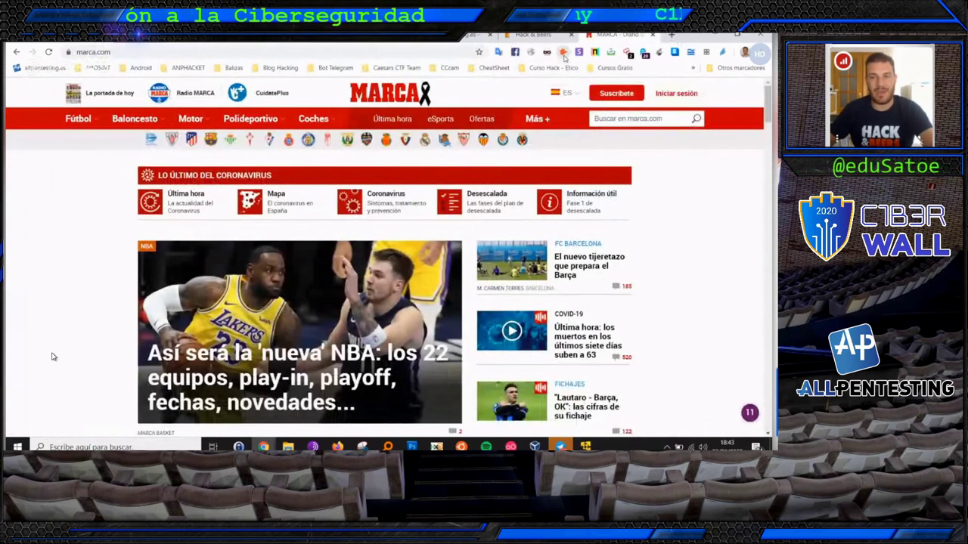
click(562, 53)
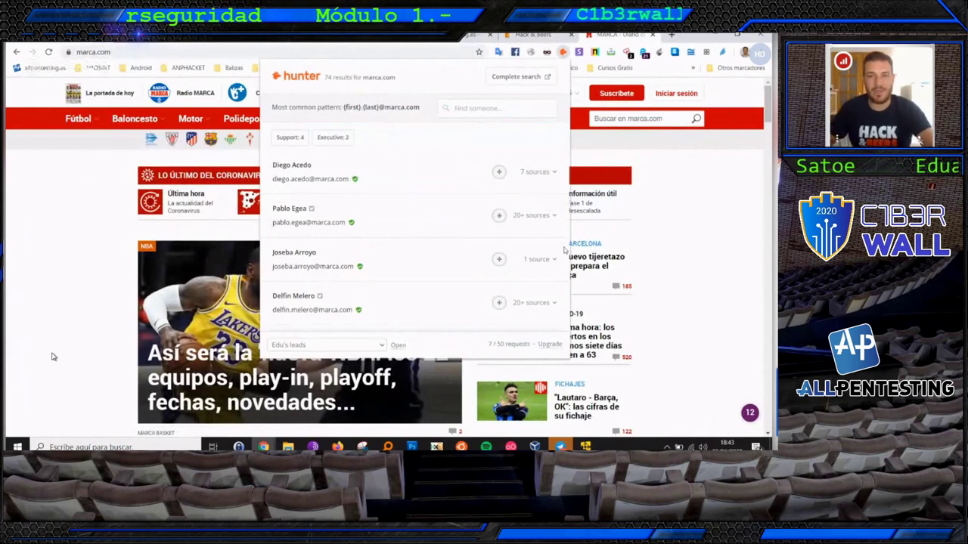
click(538, 172)
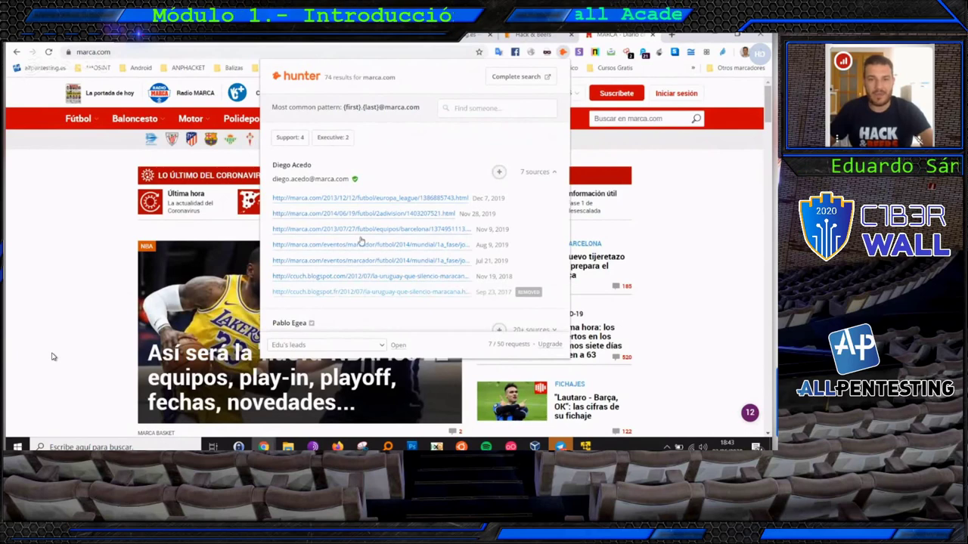
click(528, 172)
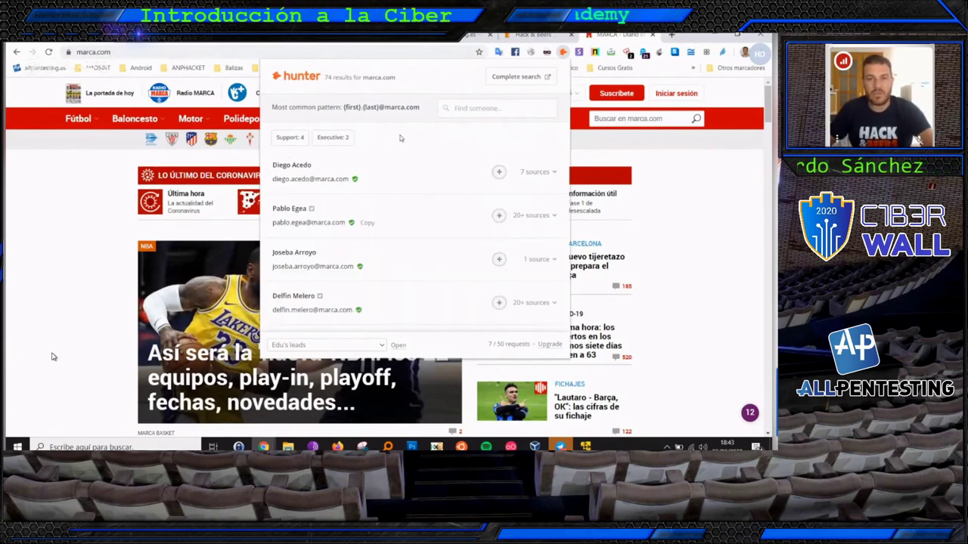
drag(343, 108, 380, 108)
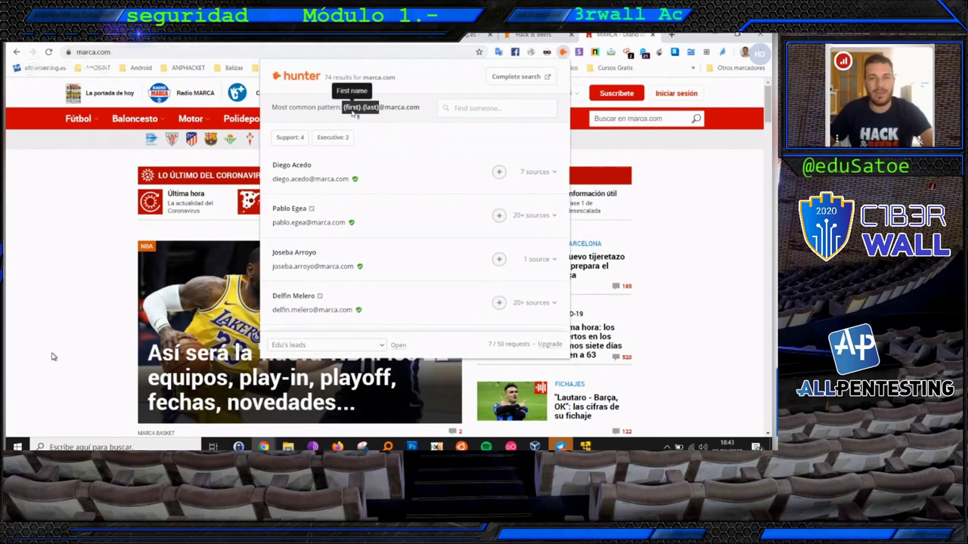
scroll(320, 237, down, 3)
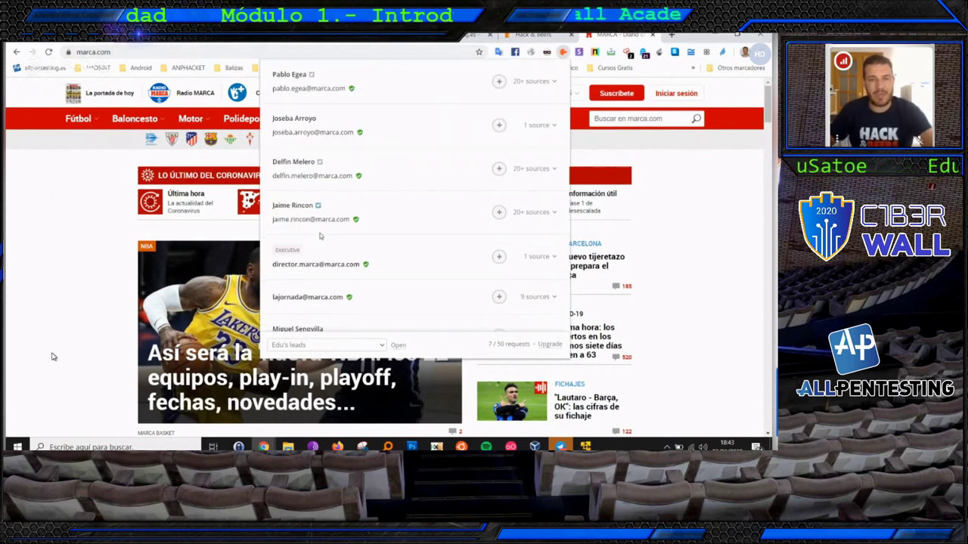
scroll(345, 123, up, 4)
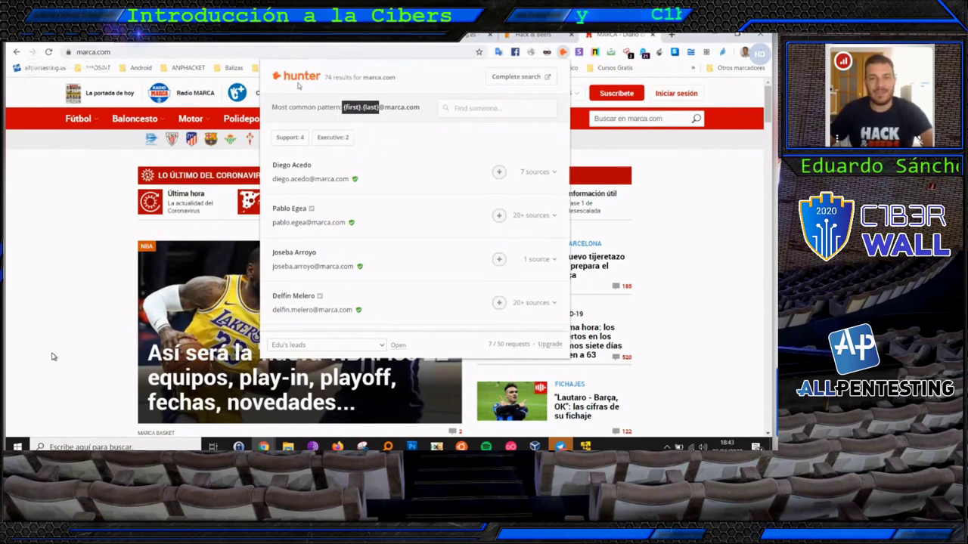
click(298, 78)
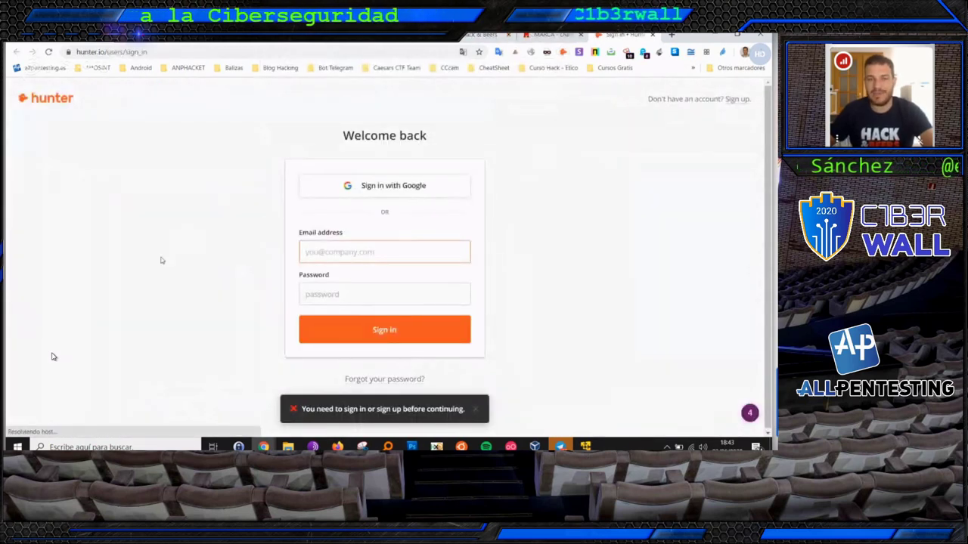
Close the hunter.io sign-in tab and return to Robtex's c1b3rwall.es DNS report
click(653, 35)
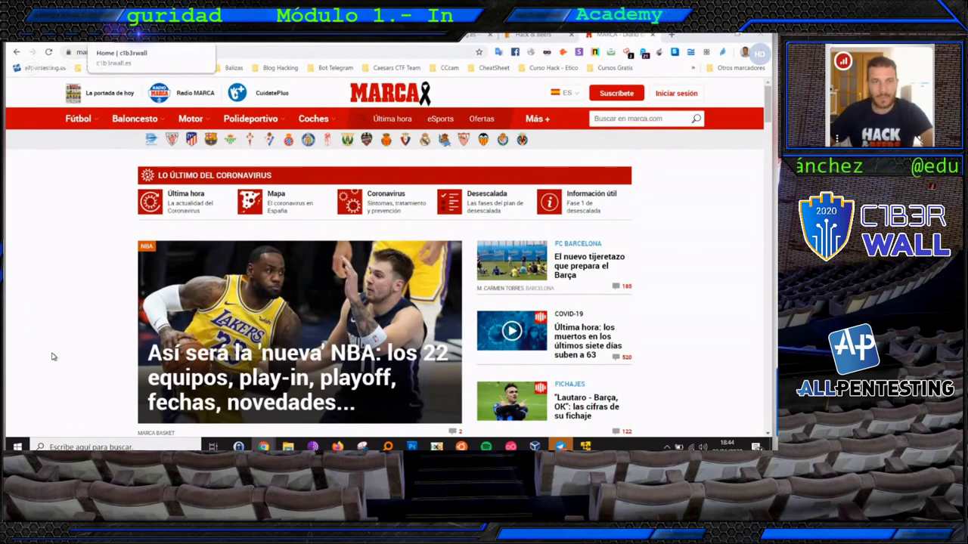
click(189, 35)
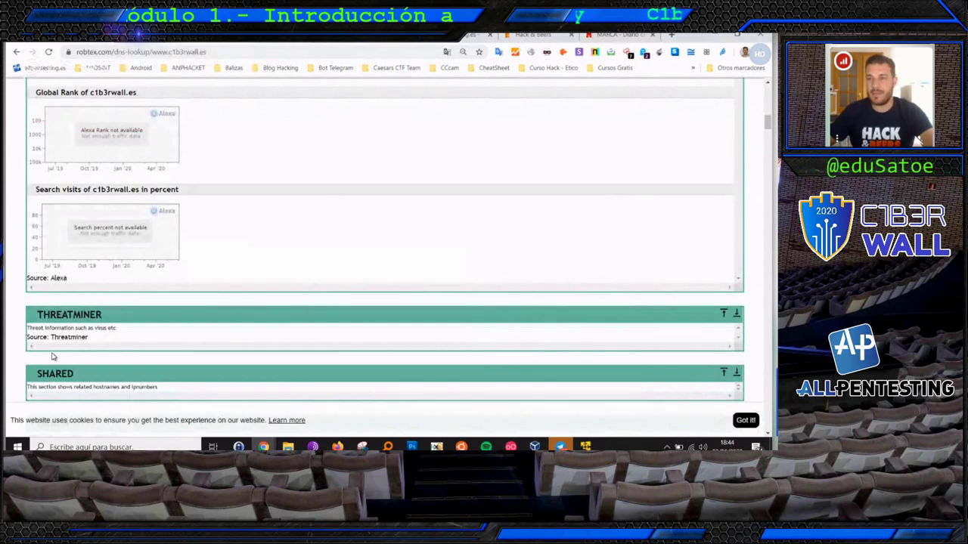
Scroll through Robtex's DNS lookup report for c1b3rwall.es
scroll(53, 356, up, 10)
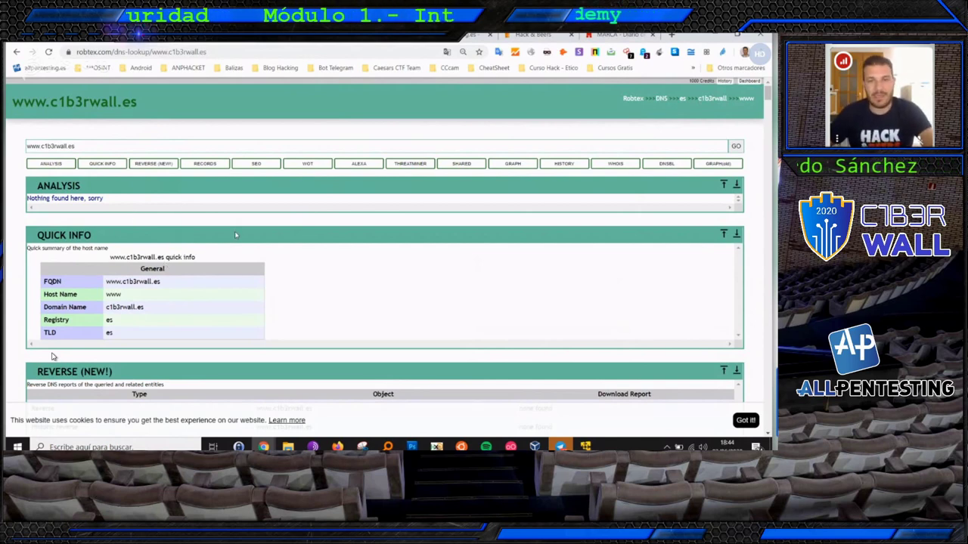
scroll(193, 295, down, 2)
scroll(172, 289, down, 1)
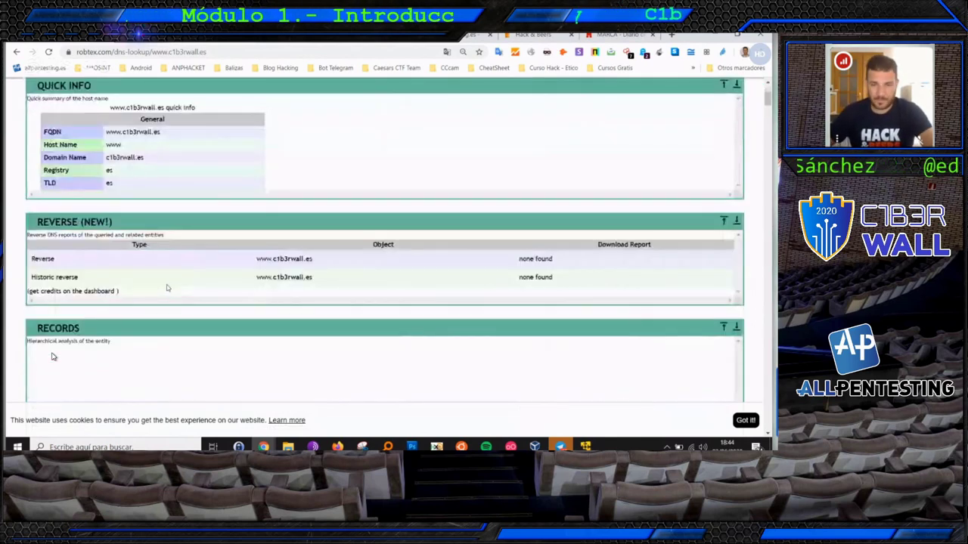
scroll(167, 285, down, 2)
scroll(167, 286, down, 5)
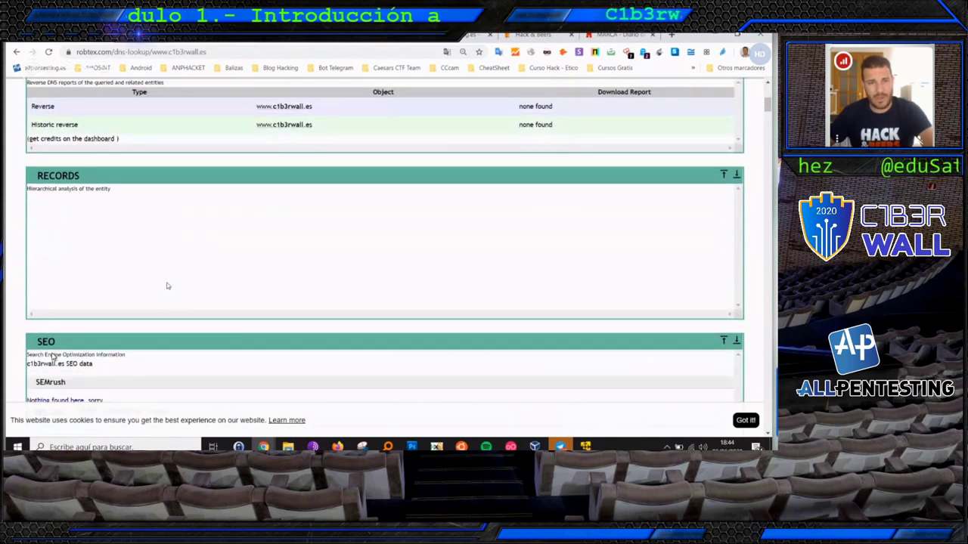
scroll(53, 355, up, 8)
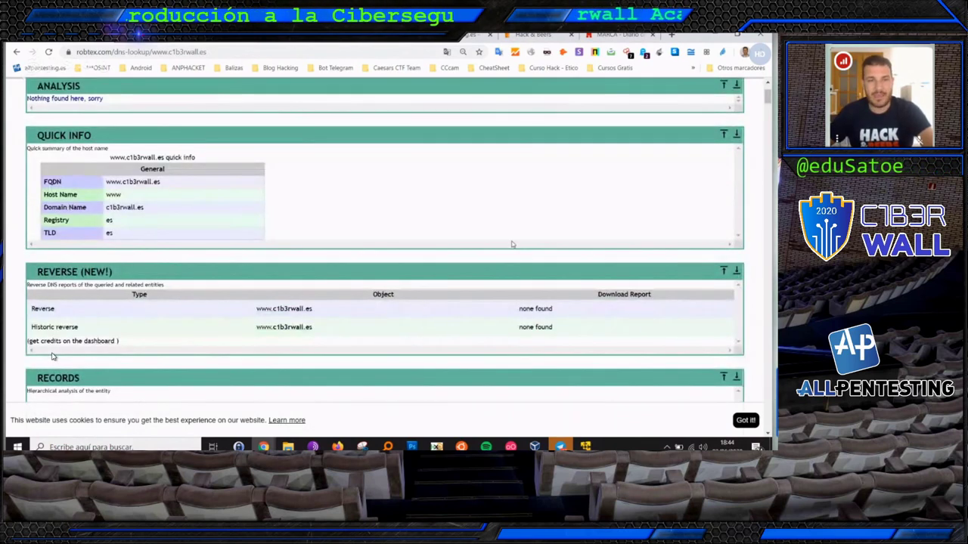
scroll(225, 290, down, 10)
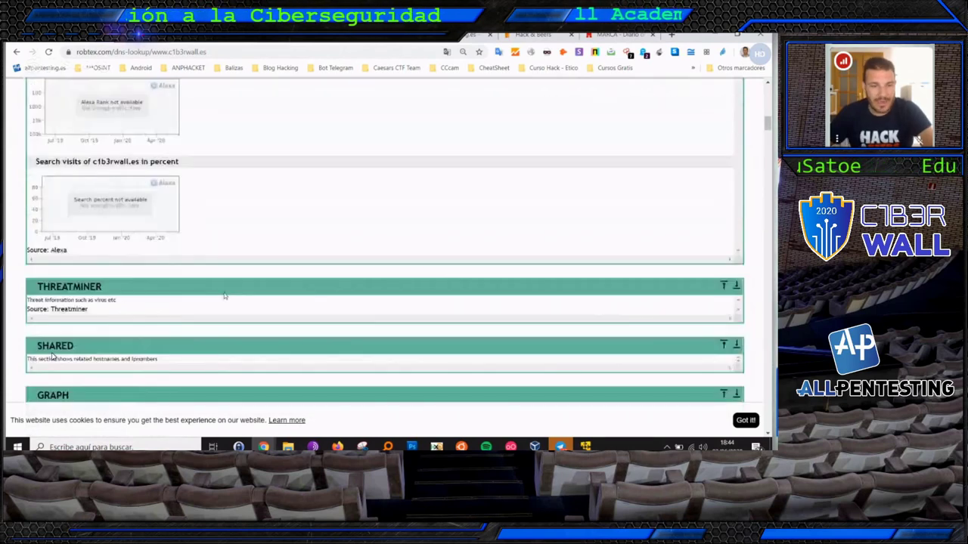
scroll(225, 295, down, 7)
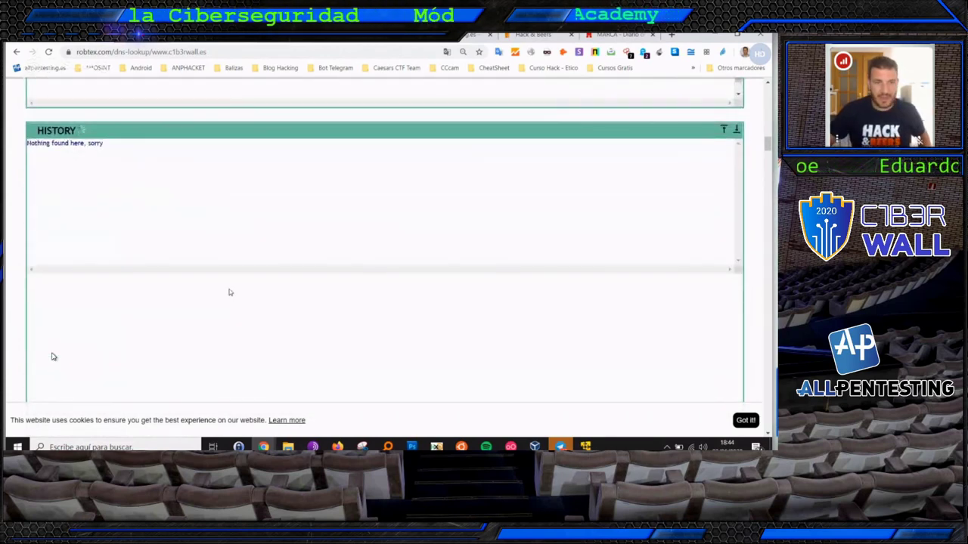
scroll(230, 293, down, 3)
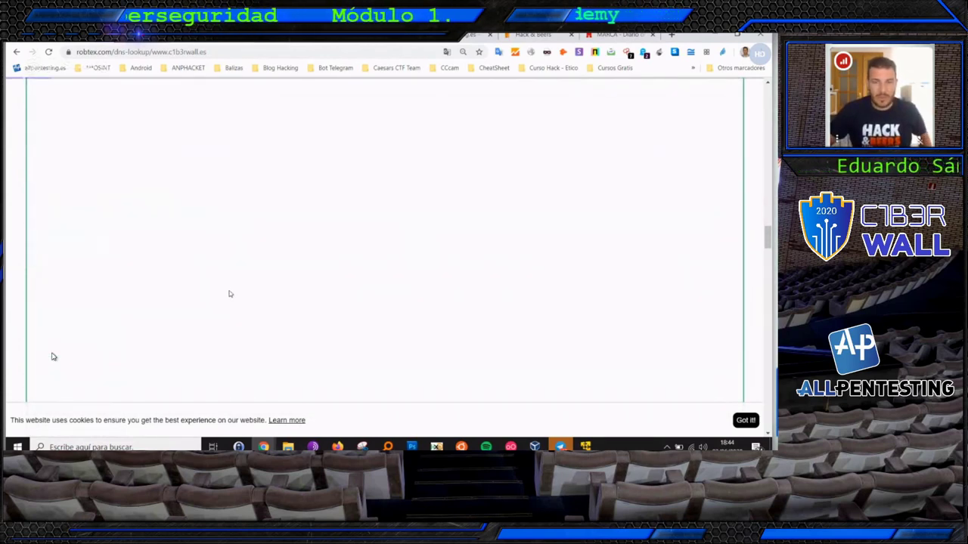
scroll(229, 294, down, 3)
scroll(231, 295, down, 5)
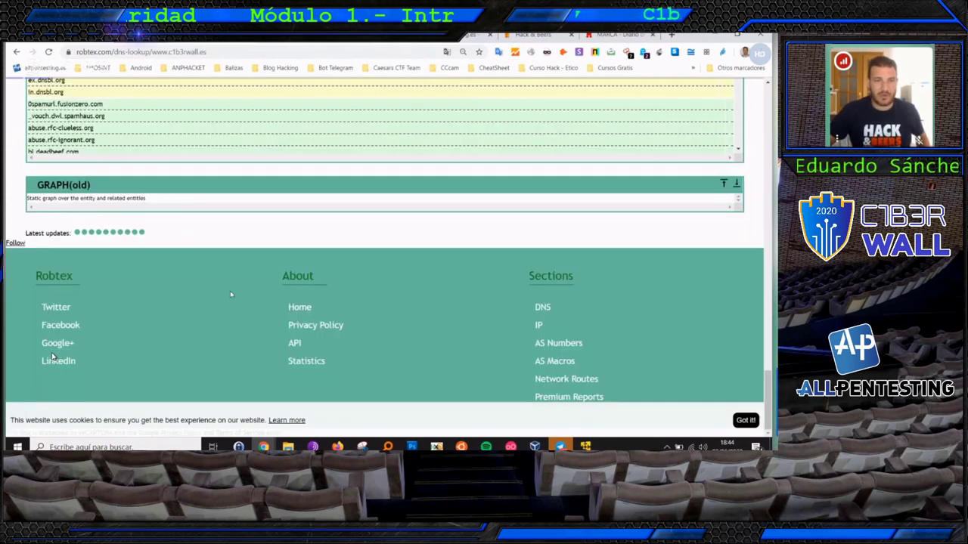
scroll(231, 294, up, 5)
scroll(231, 294, up, 5)
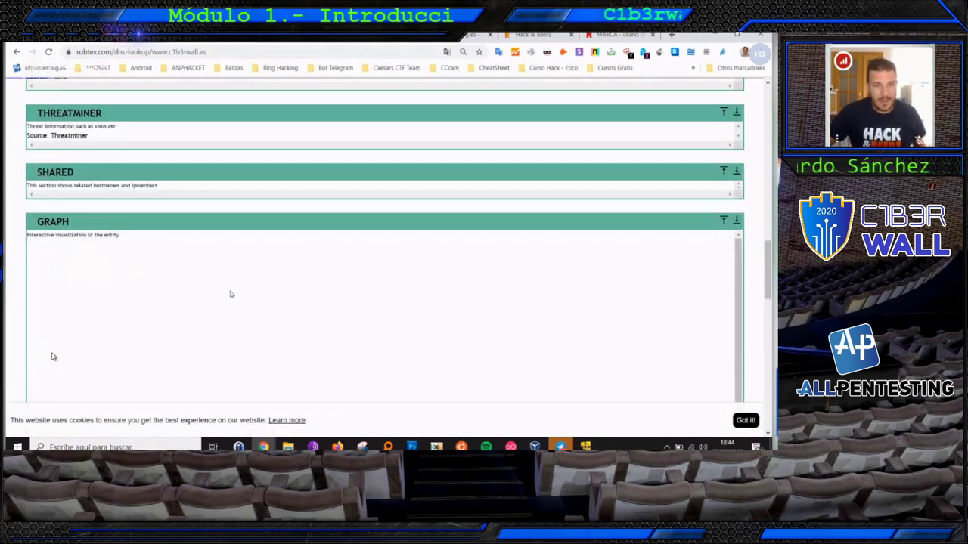
scroll(214, 250, up, 1)
scroll(597, 159, up, 15)
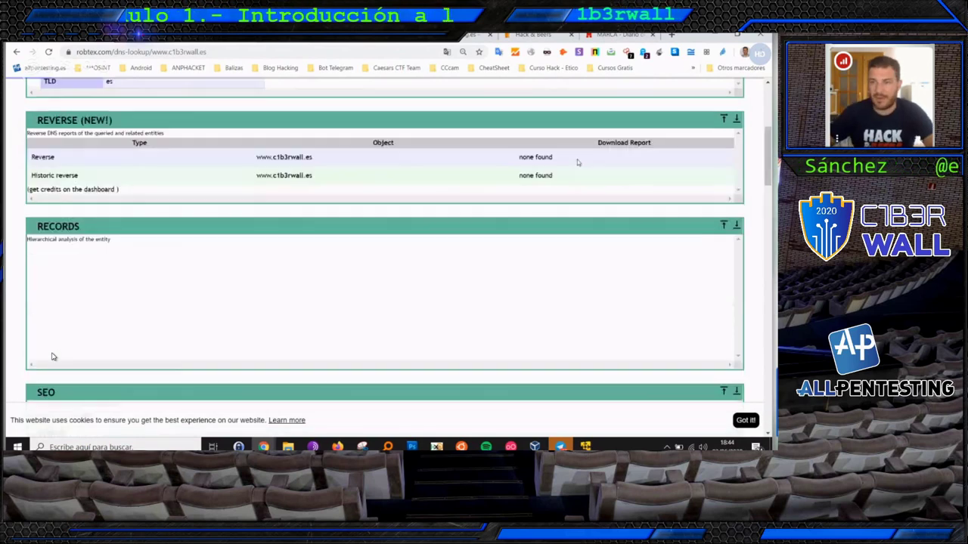
Run a Robtex DNS lookup for marca.com, then switch to the AllPentesting tab
triple_click(89, 145)
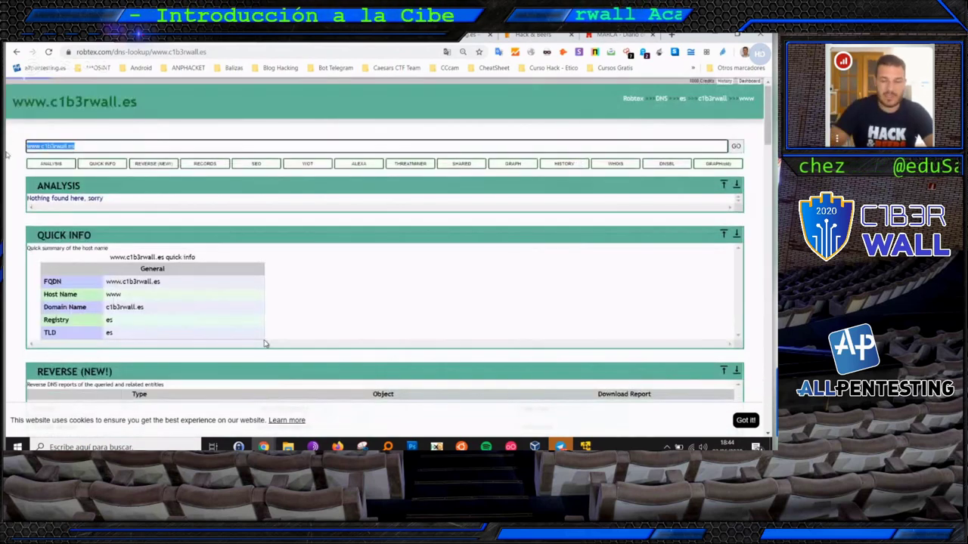
text(marca.com)
key(Return)
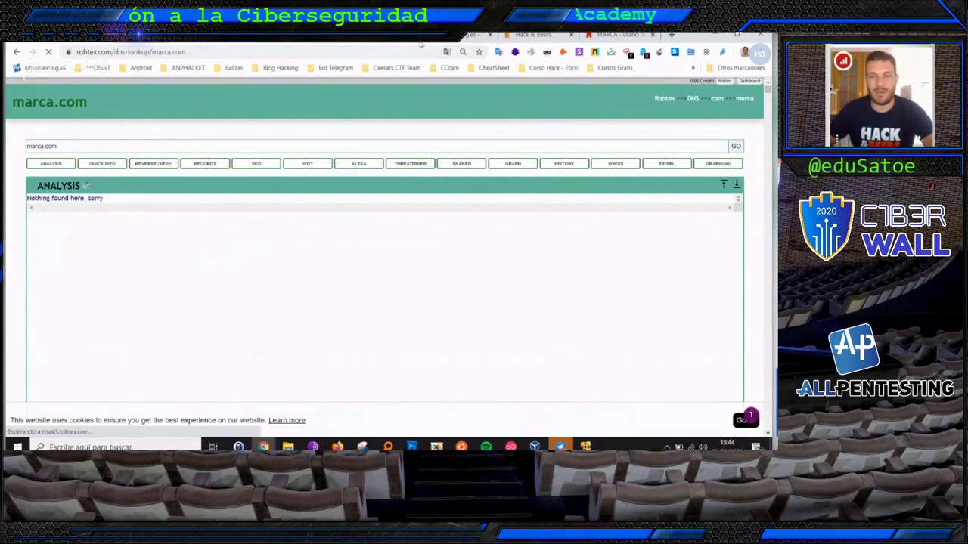
click(454, 34)
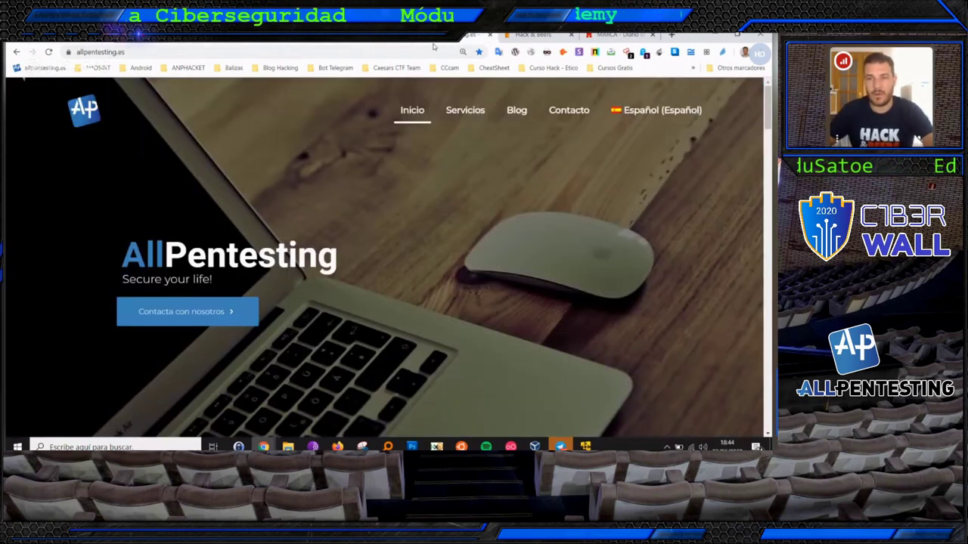
Follow Hunter's first of five sources for the allpentesting.es support address, then close the 404 page
click(562, 52)
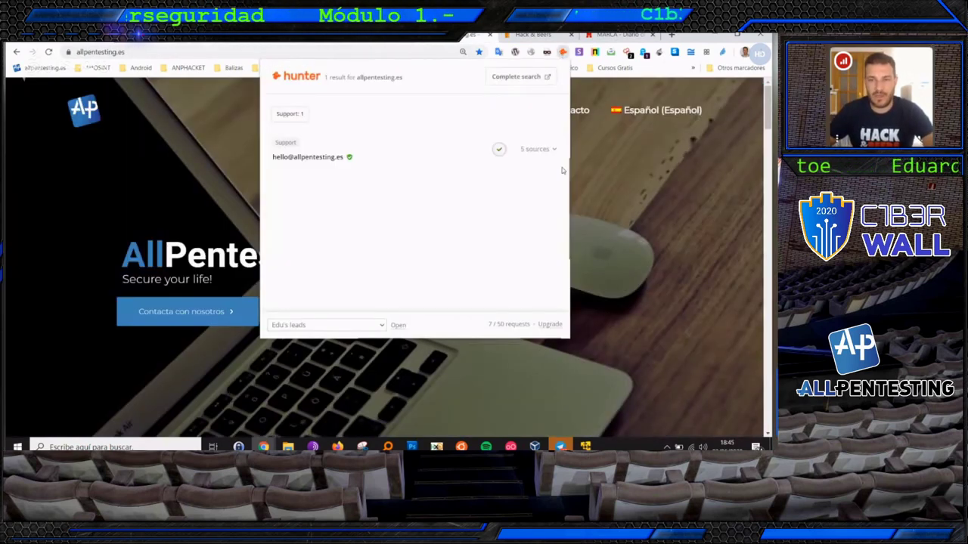
click(554, 151)
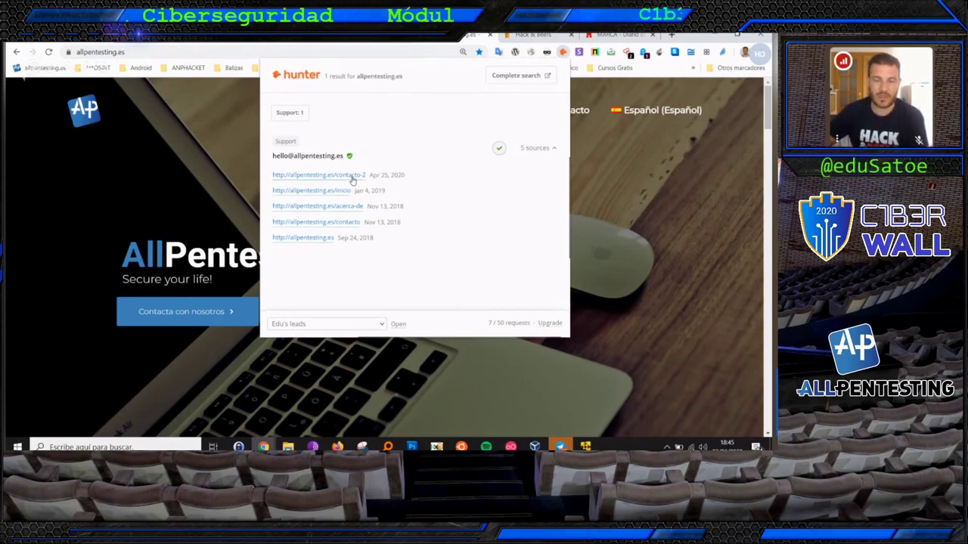
click(351, 177)
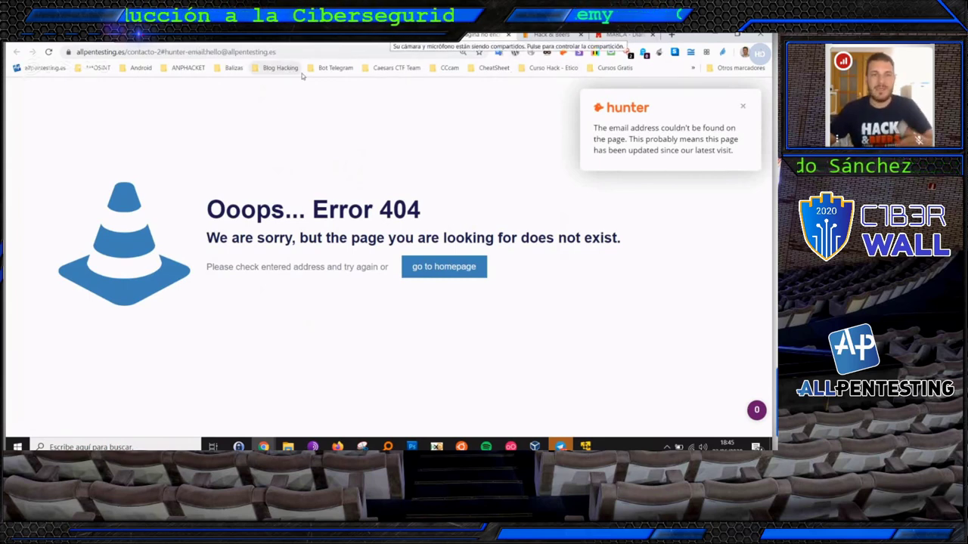
click(508, 35)
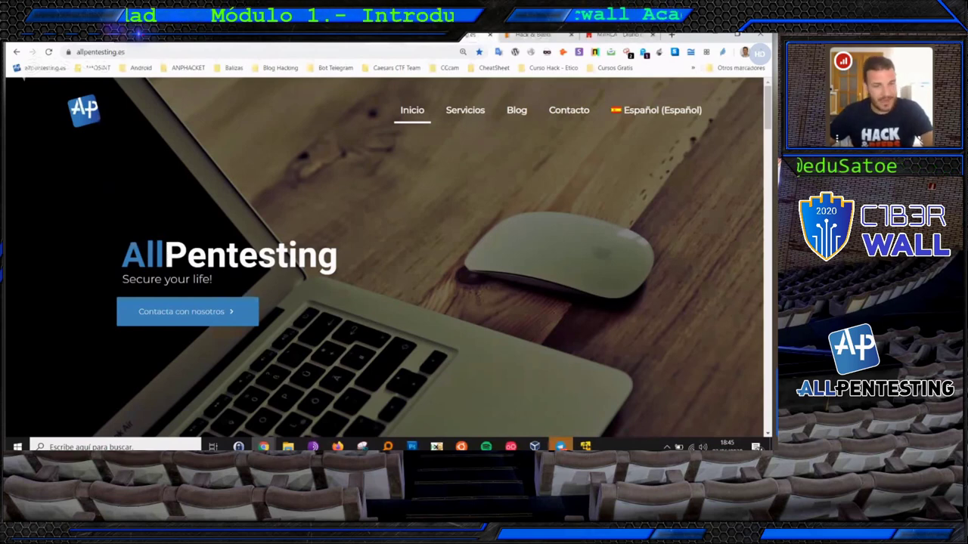
key(ctrl+Tab)
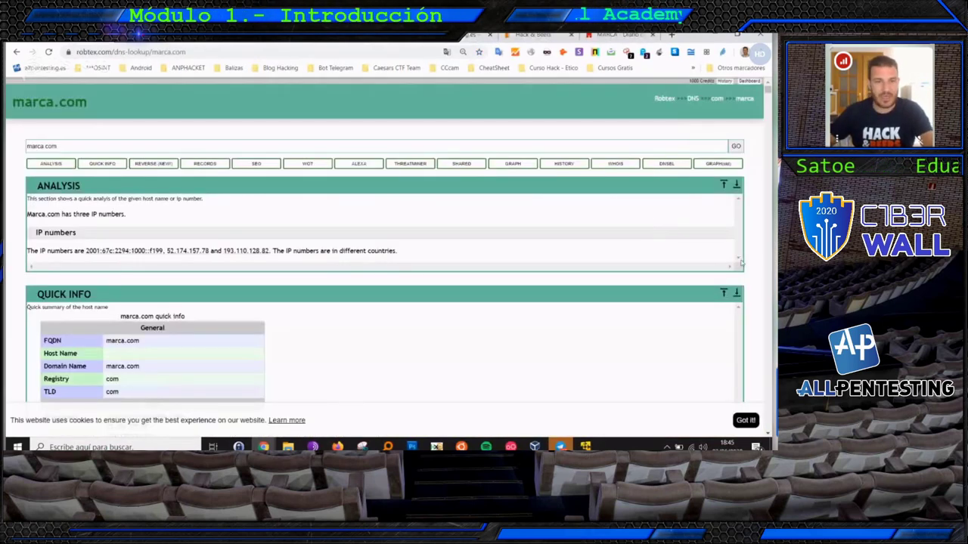
scroll(220, 257, down, 1)
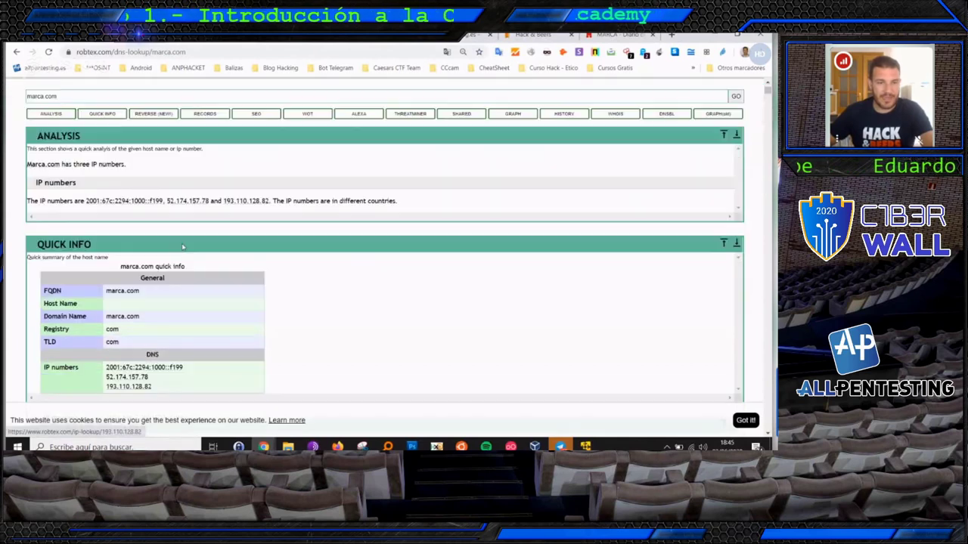
scroll(149, 244, down, 1)
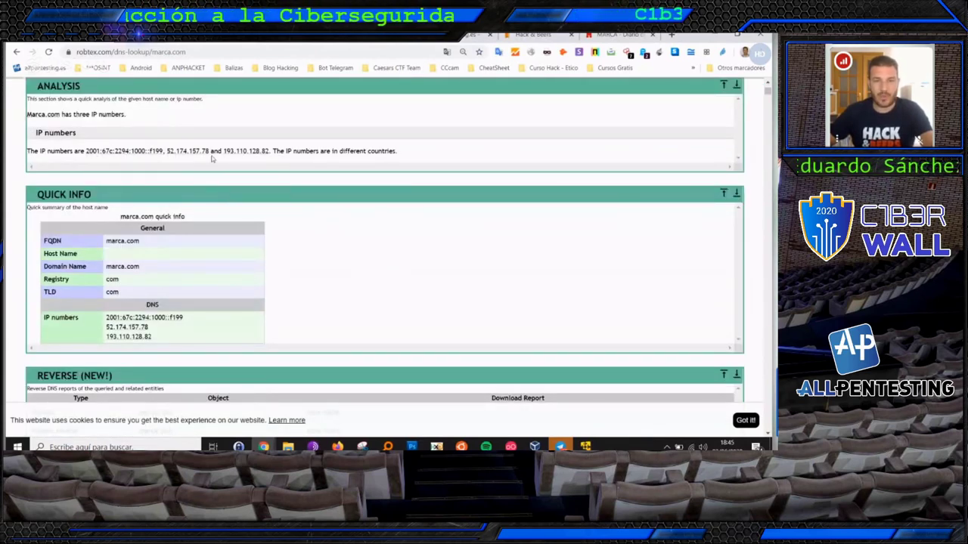
scroll(346, 309, down, 1)
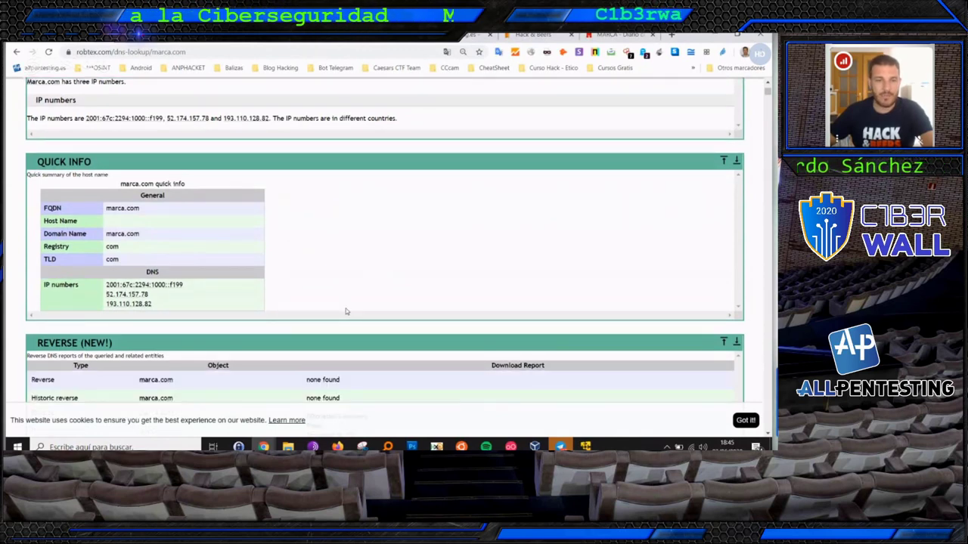
scroll(345, 308, down, 1)
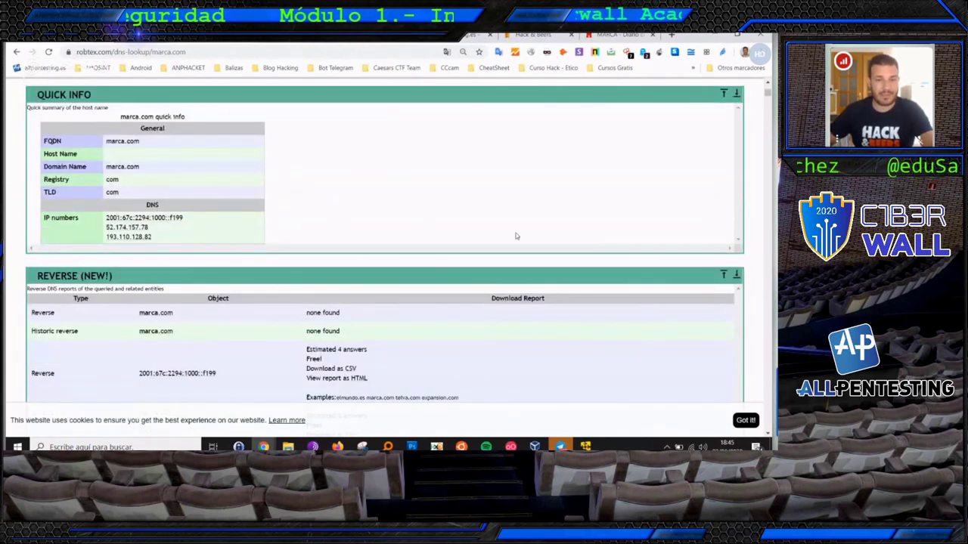
scroll(476, 160, down, 2)
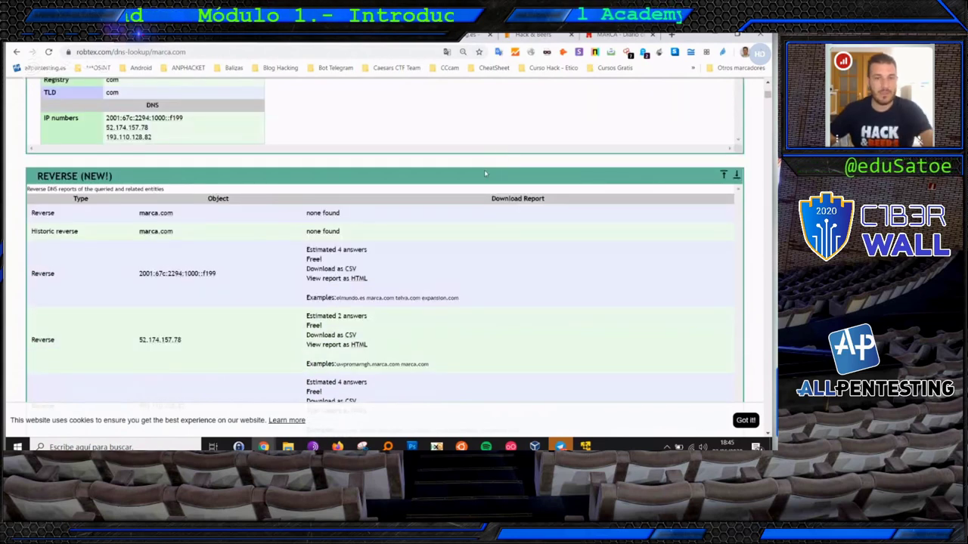
scroll(484, 169, down, 3)
scroll(426, 204, down, 3)
scroll(255, 222, down, 3)
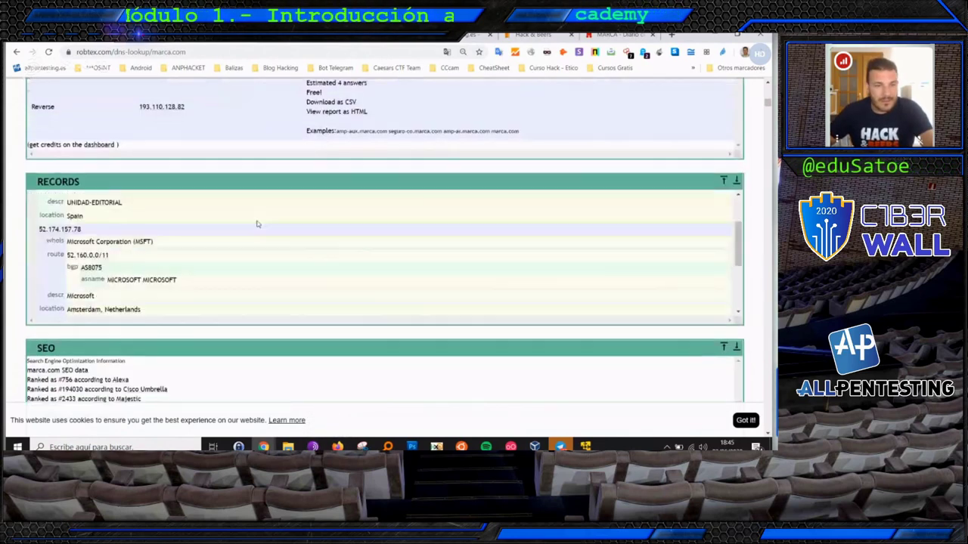
scroll(168, 264, up, 3)
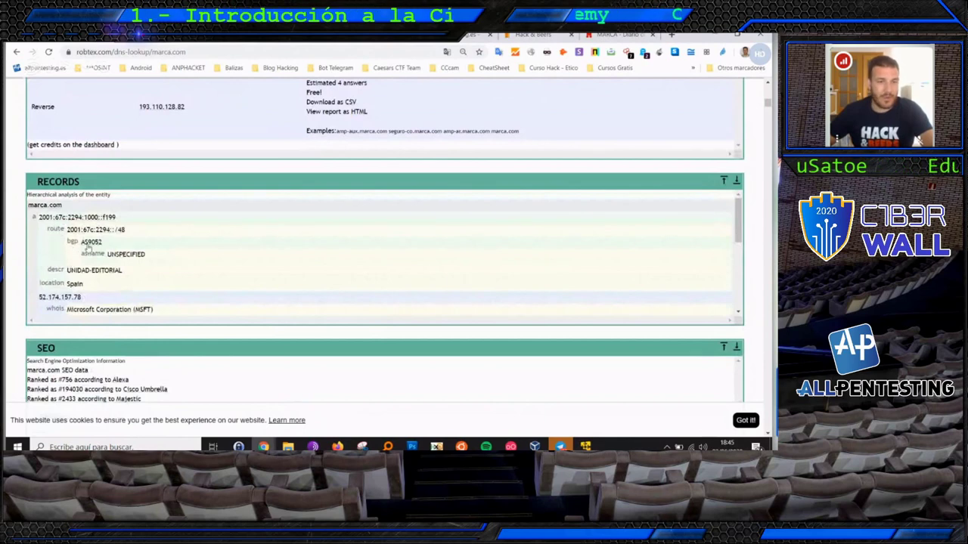
drag(121, 247, 72, 231)
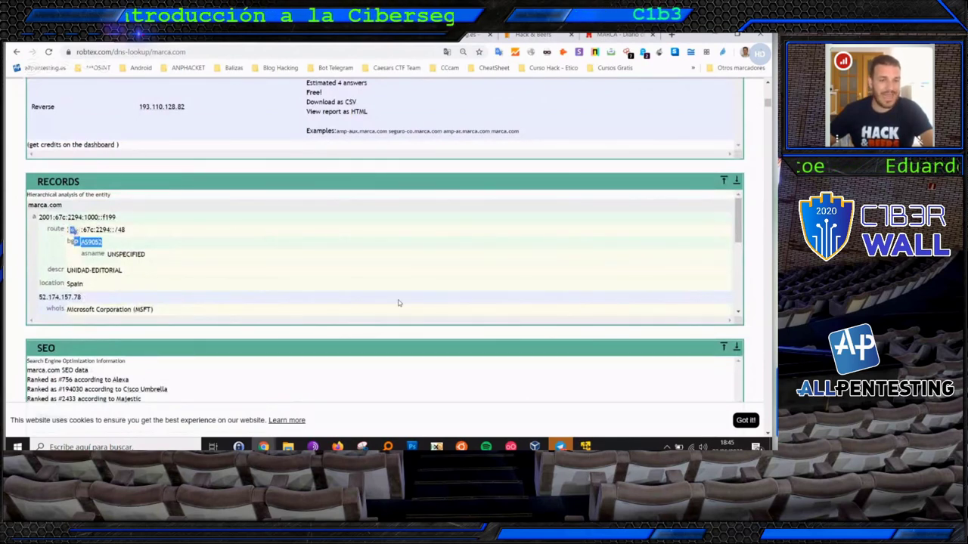
click(747, 197)
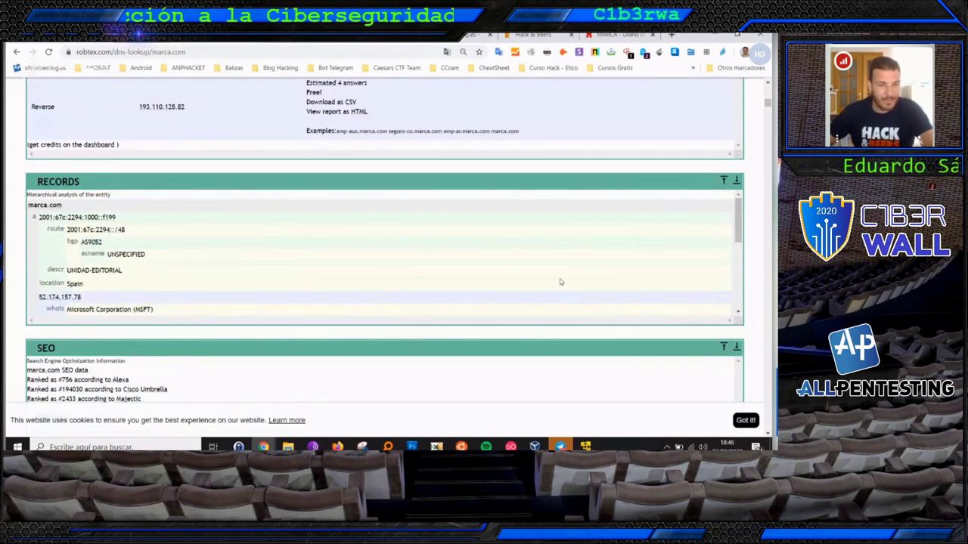
scroll(65, 251, down, 1)
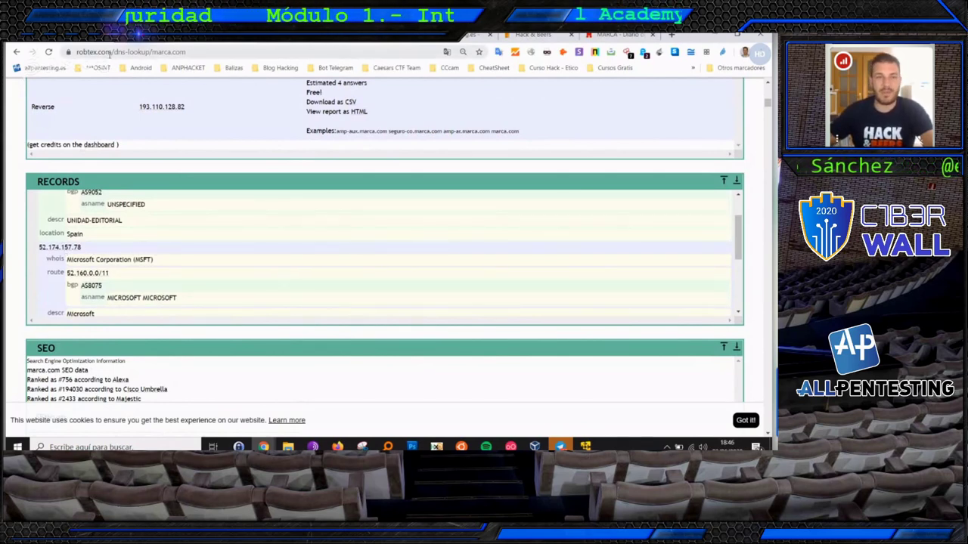
Search Google in a new tab for domaintools and open whois.domaintools.com
click(672, 35)
text(domai)
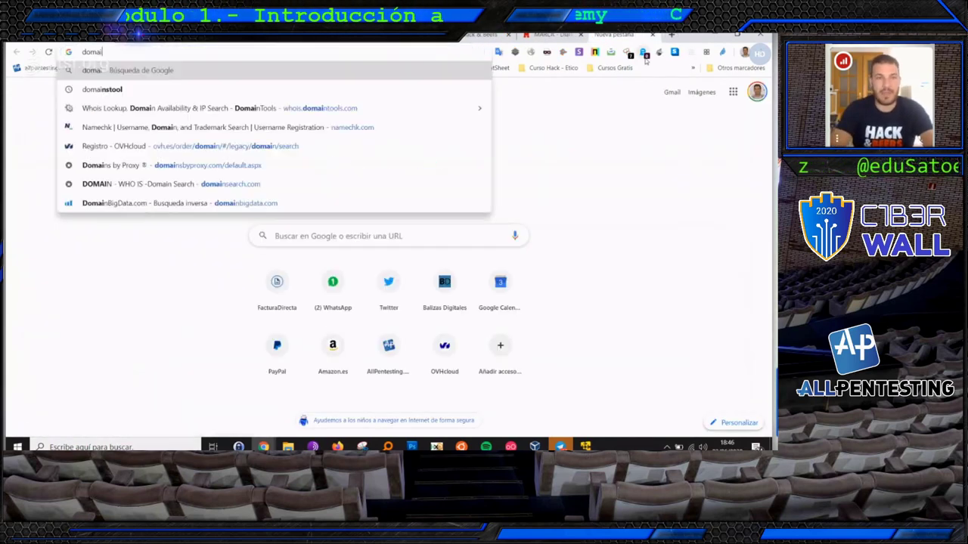
key(BackSpace)
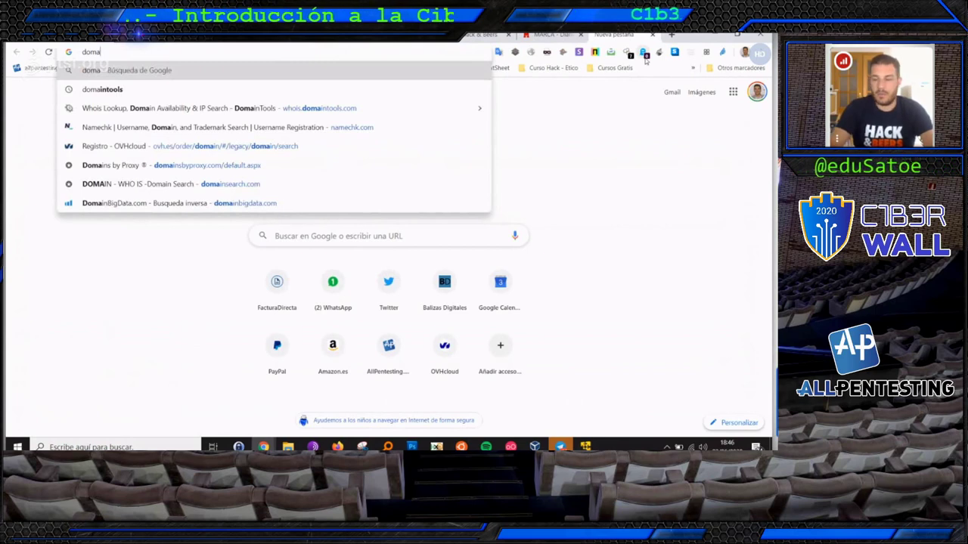
key(Down)
key(Return)
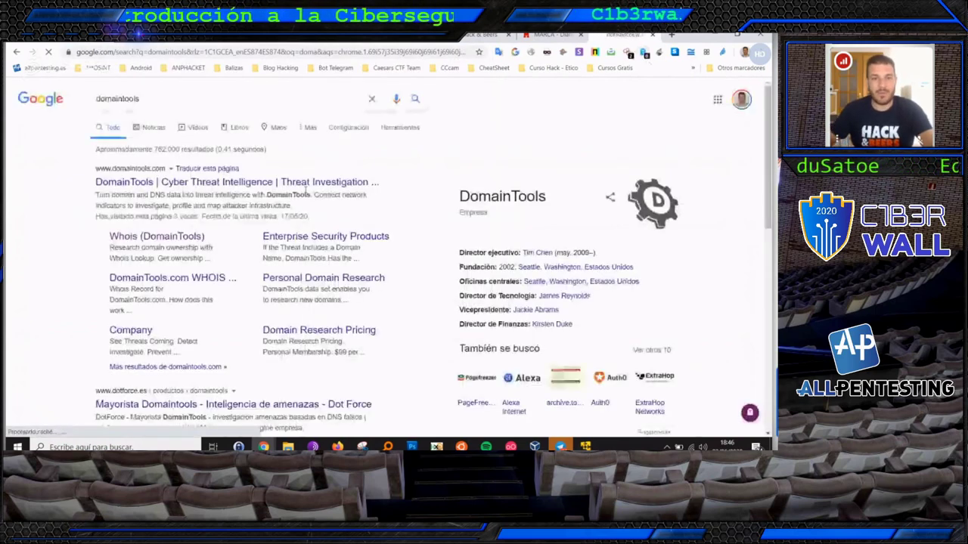
click(160, 239)
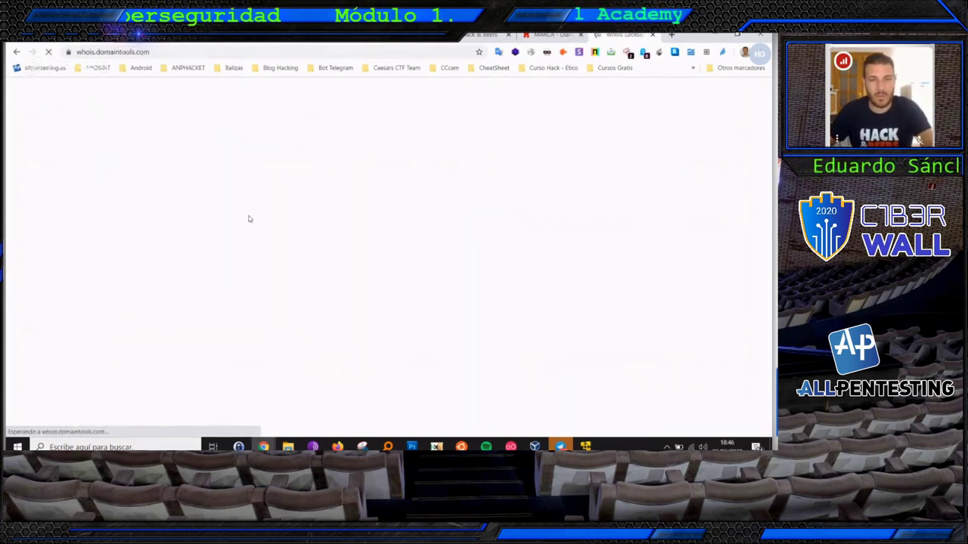
Look up marca.com on DomainTools, passing the reCAPTCHA check
text(ma)
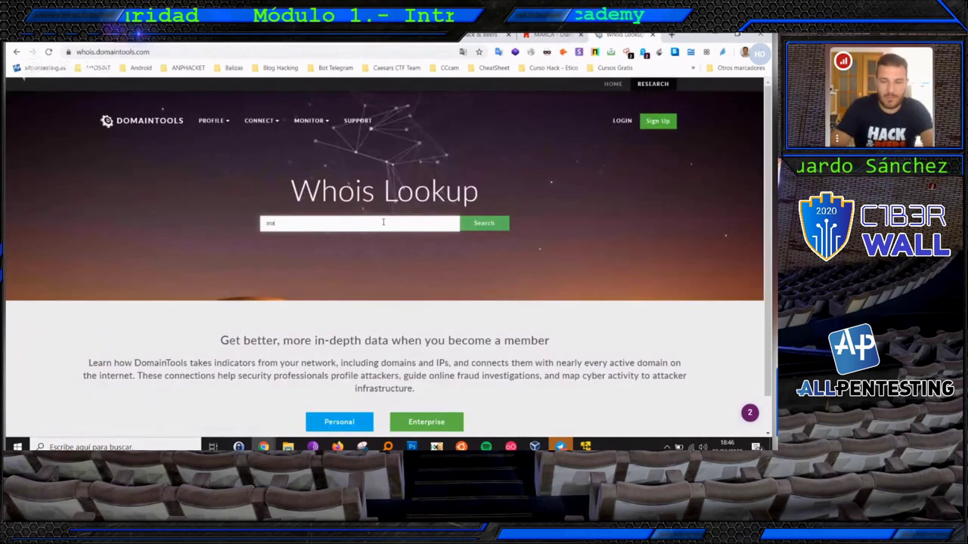
text(rca.com)
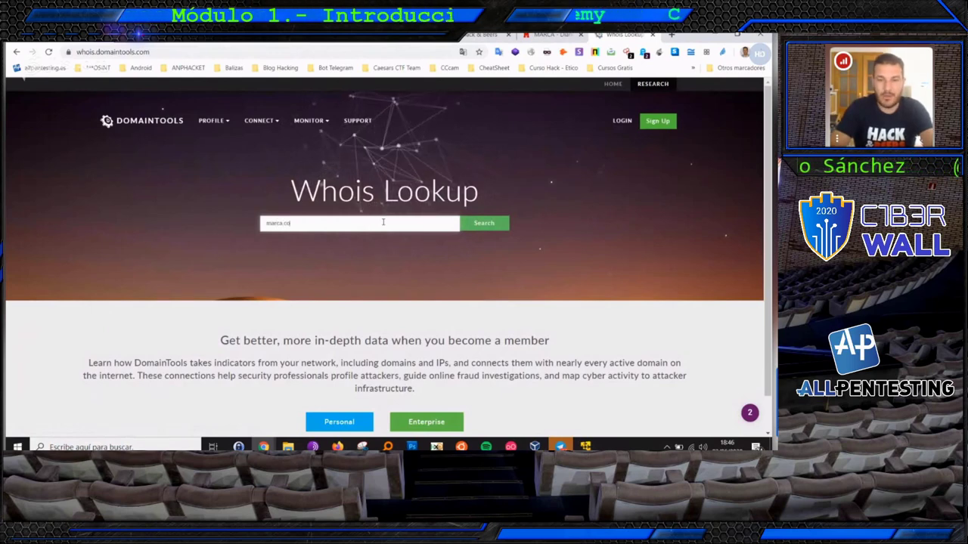
key(Return)
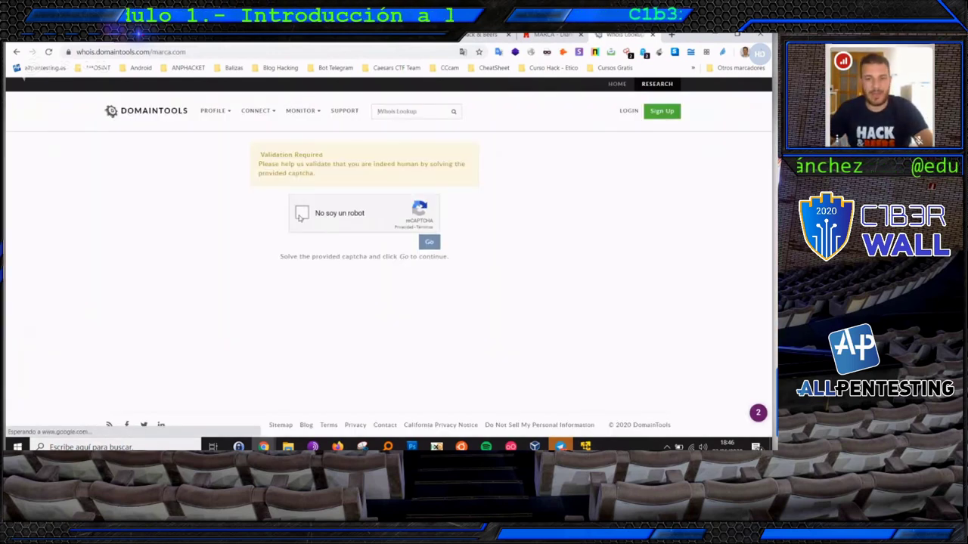
click(301, 213)
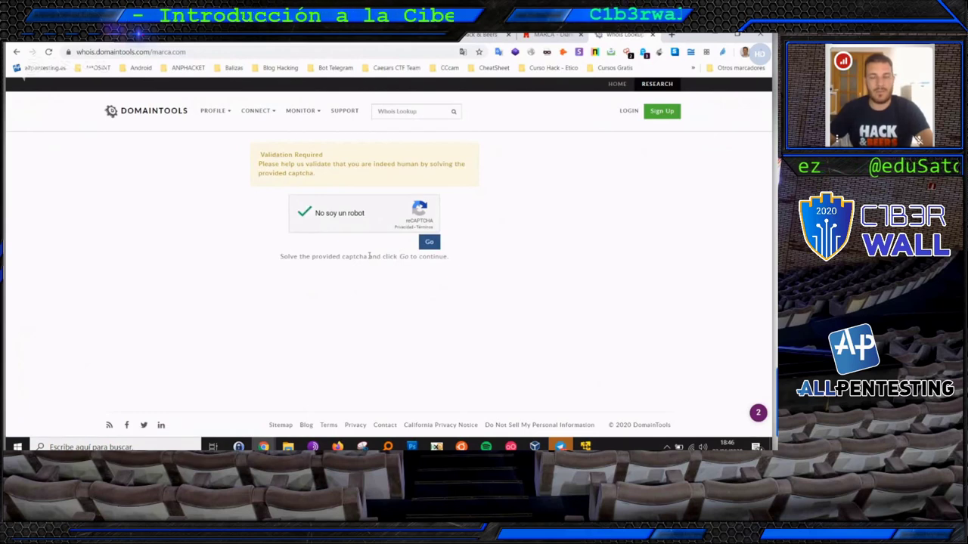
click(428, 242)
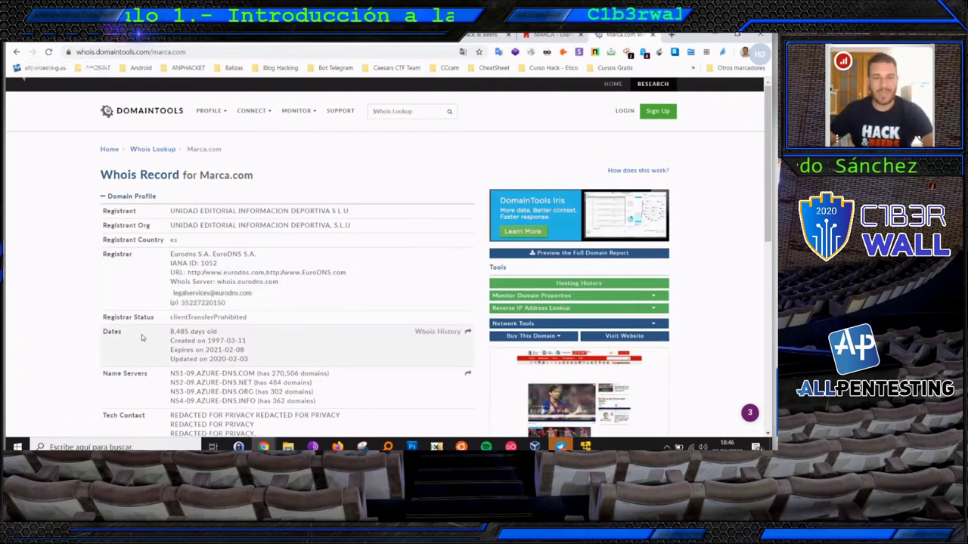
Pass the second CAPTCHA to unlock marca.com's full raw Whois record (Eurodns registrar)
scroll(213, 311, down, 3)
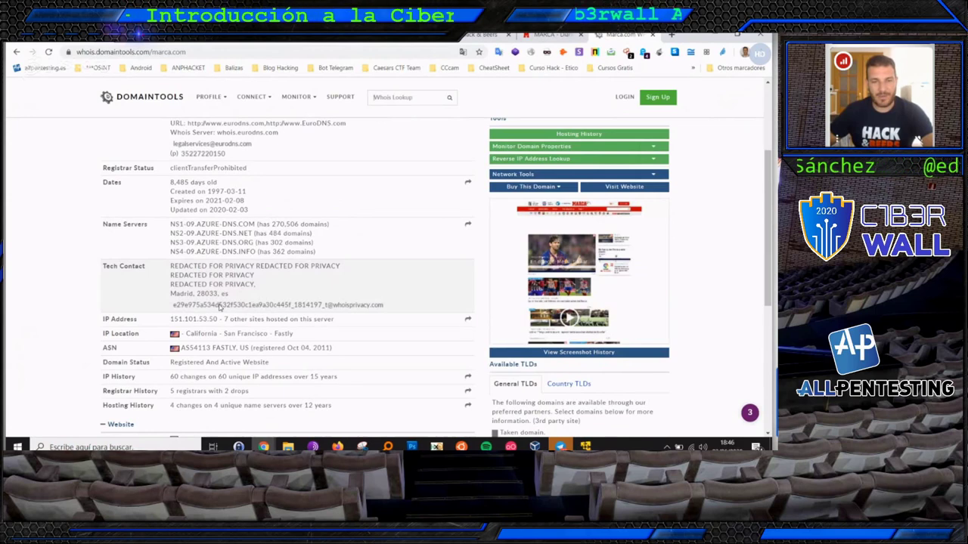
scroll(219, 307, down, 2)
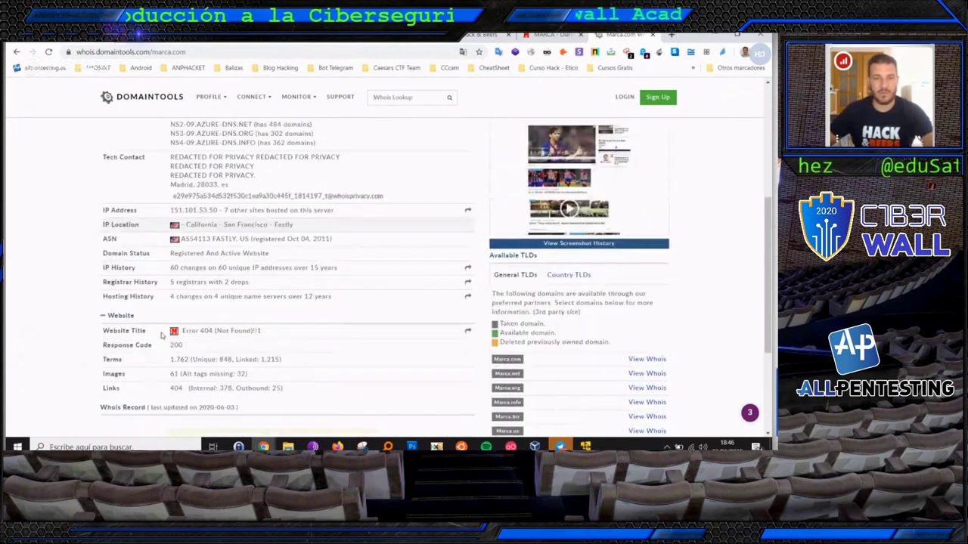
scroll(161, 315, down, 3)
click(210, 371)
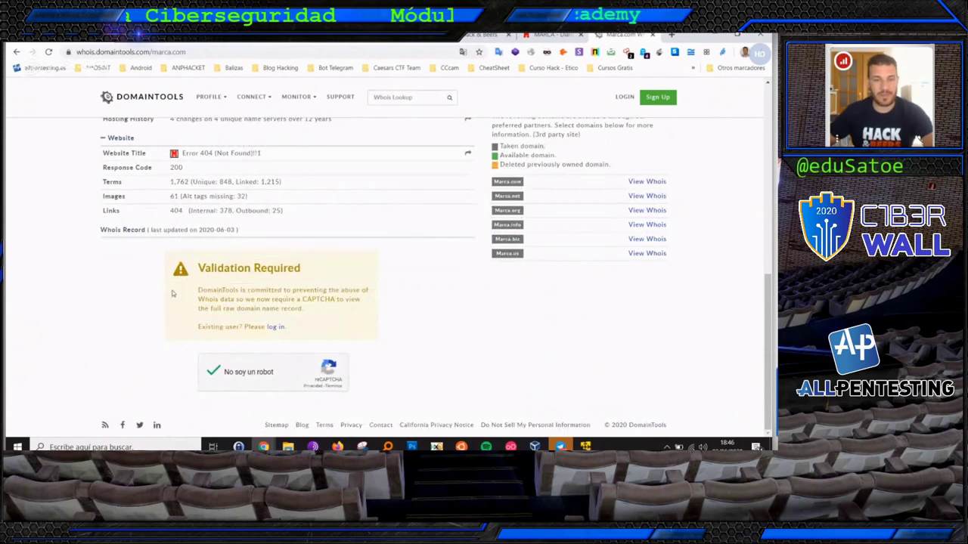
scroll(182, 288, up, 5)
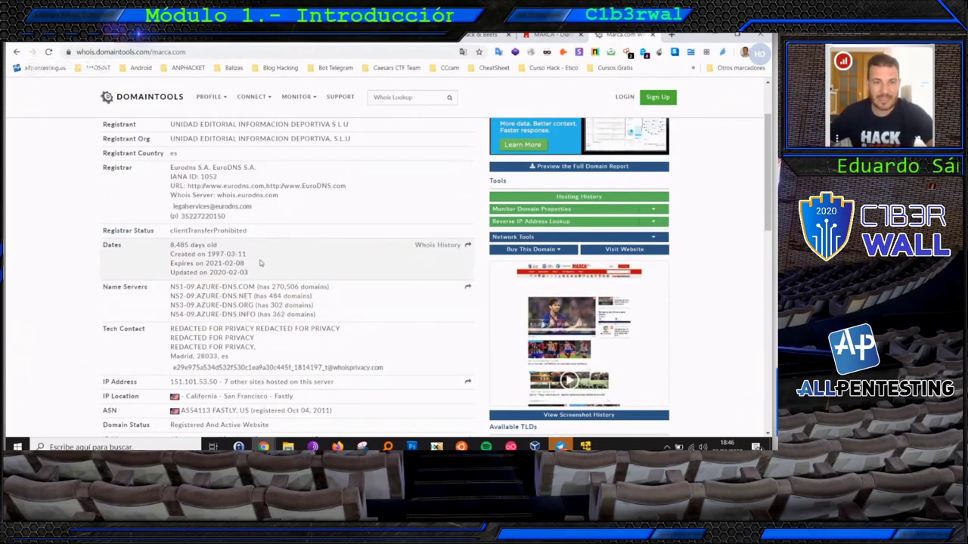
scroll(260, 263, up, 2)
scroll(261, 262, down, 1)
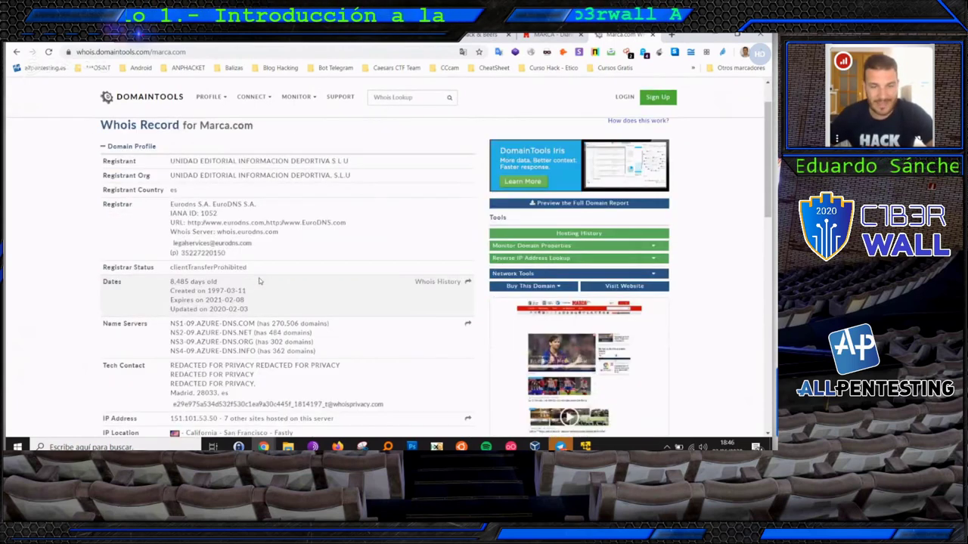
scroll(259, 281, down, 10)
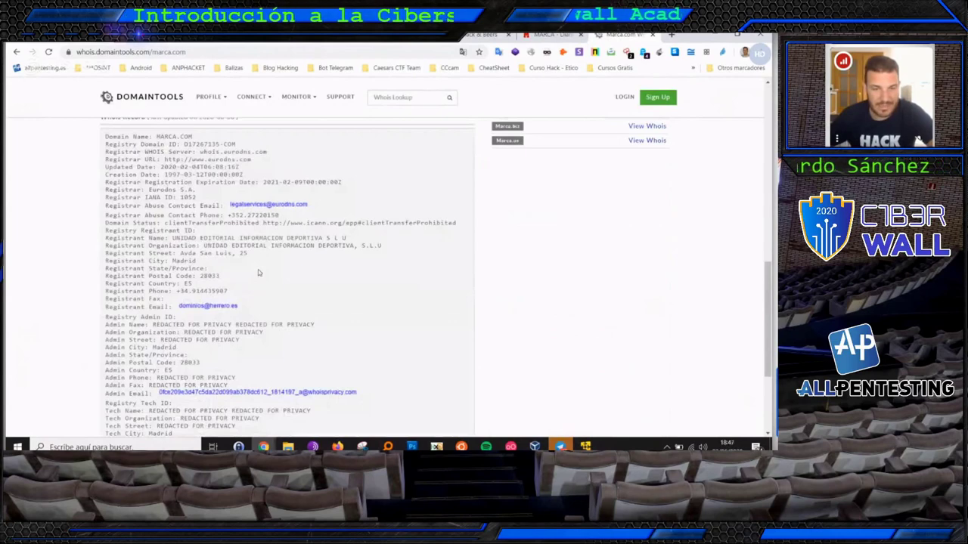
Highlight the registrar abuse contact and expiration details, then close the DomainTools tab
drag(161, 206, 191, 217)
click(321, 209)
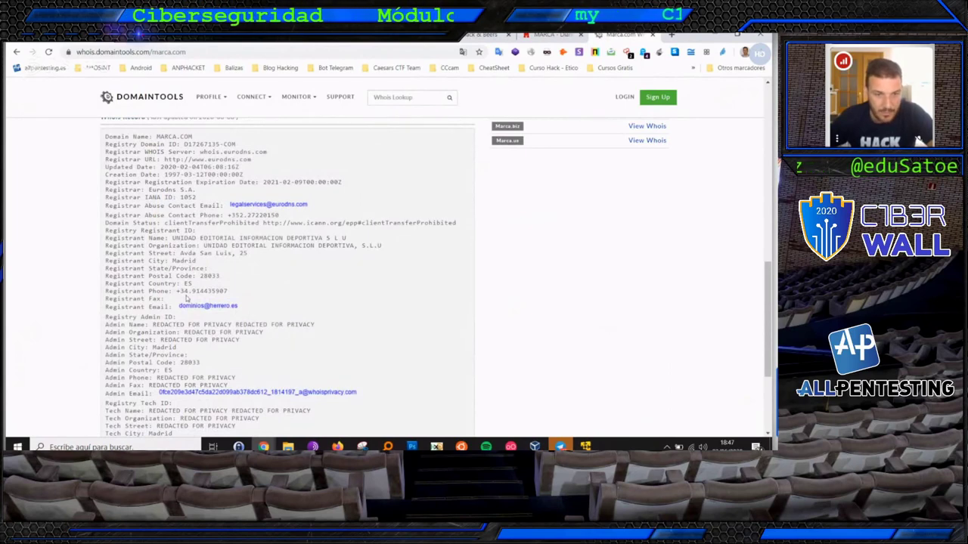
drag(125, 183, 106, 198)
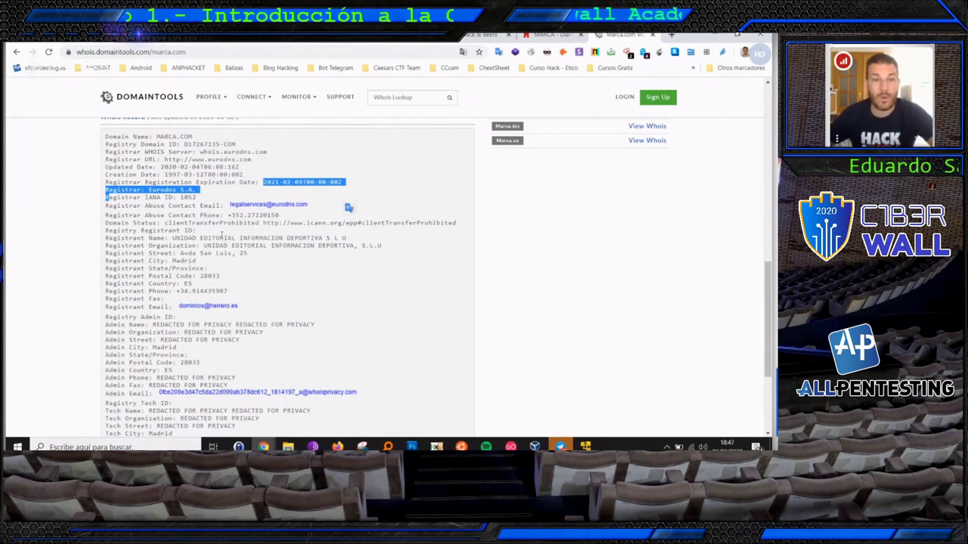
scroll(222, 237, down, 3)
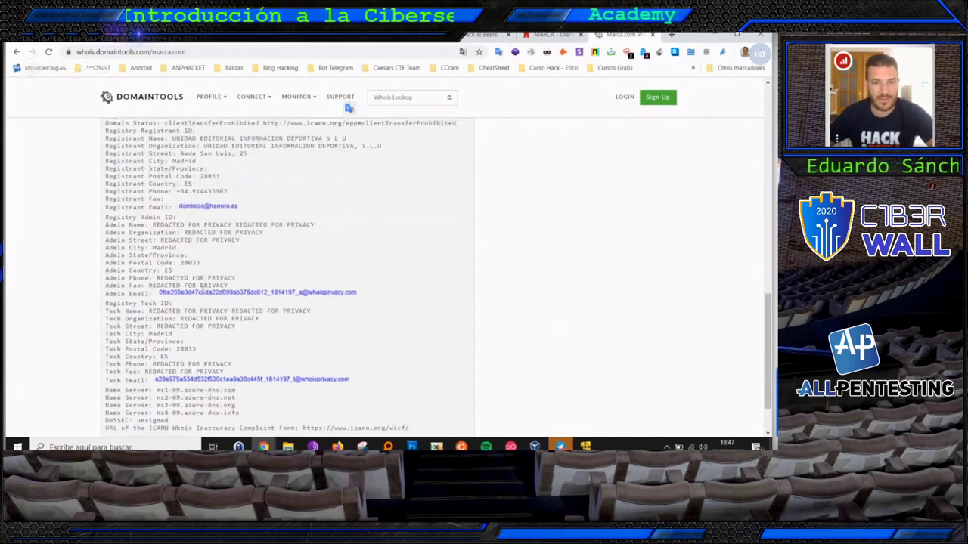
key(ctrl+l)
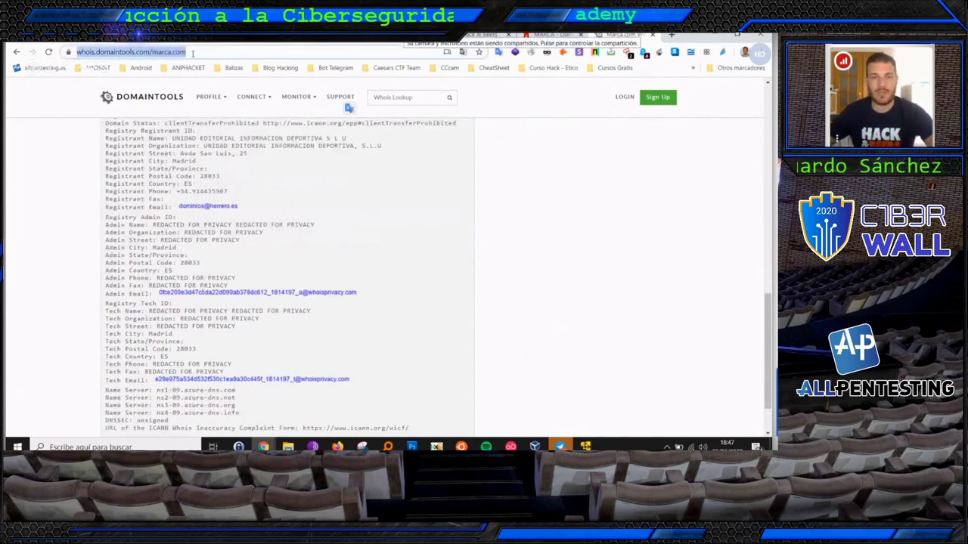
click(650, 35)
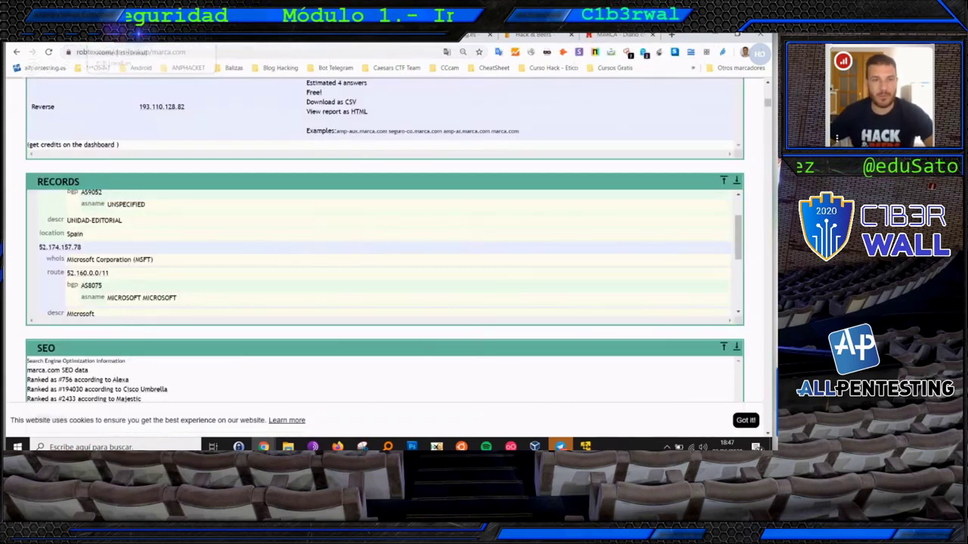
Search Google for domaintools in a new tab and open its Whois lookup
click(113, 35)
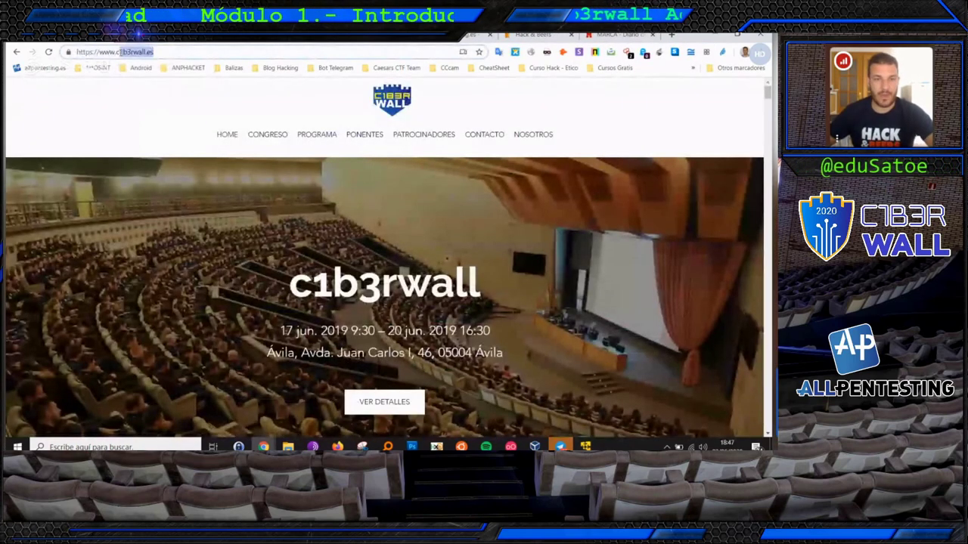
click(673, 36)
text(domai)
key(Return)
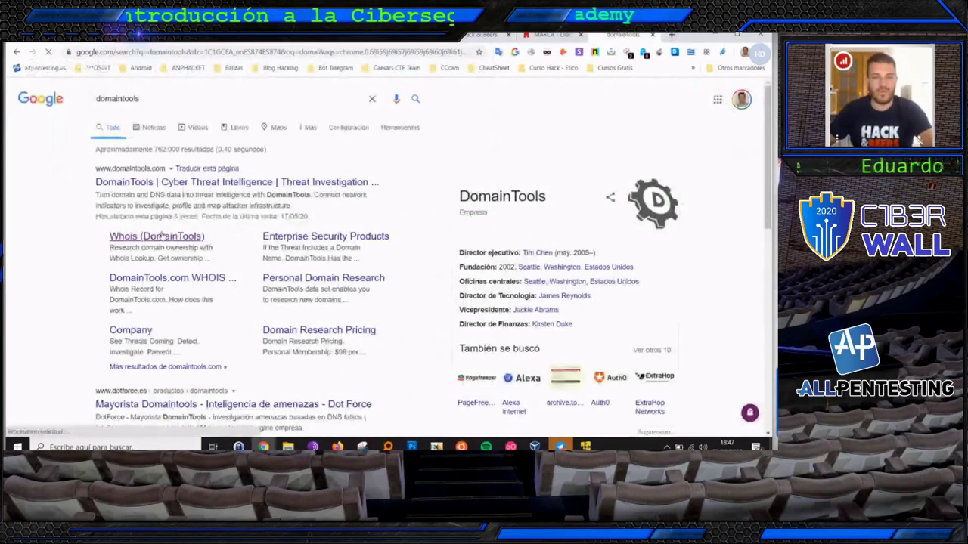
click(172, 235)
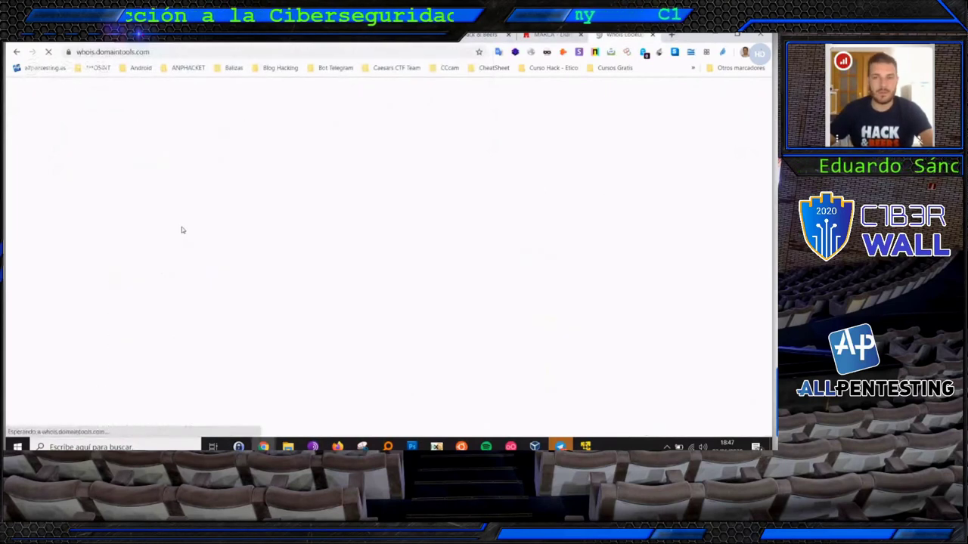
text(c1b3rwall.es)
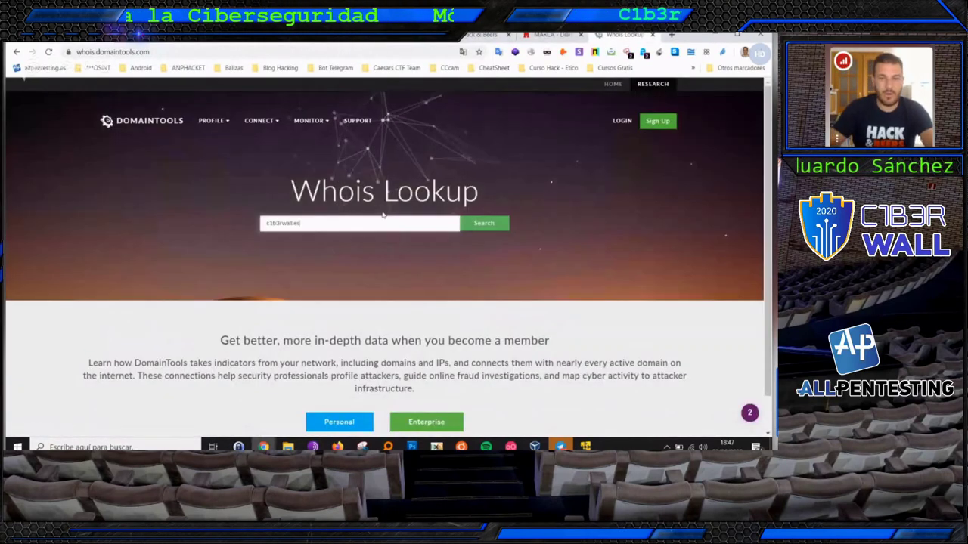
click(482, 223)
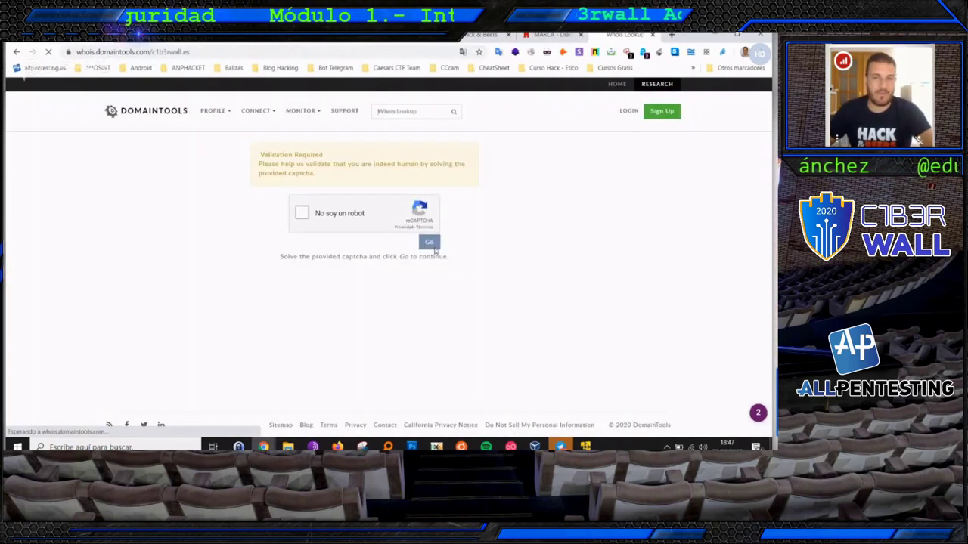
click(302, 212)
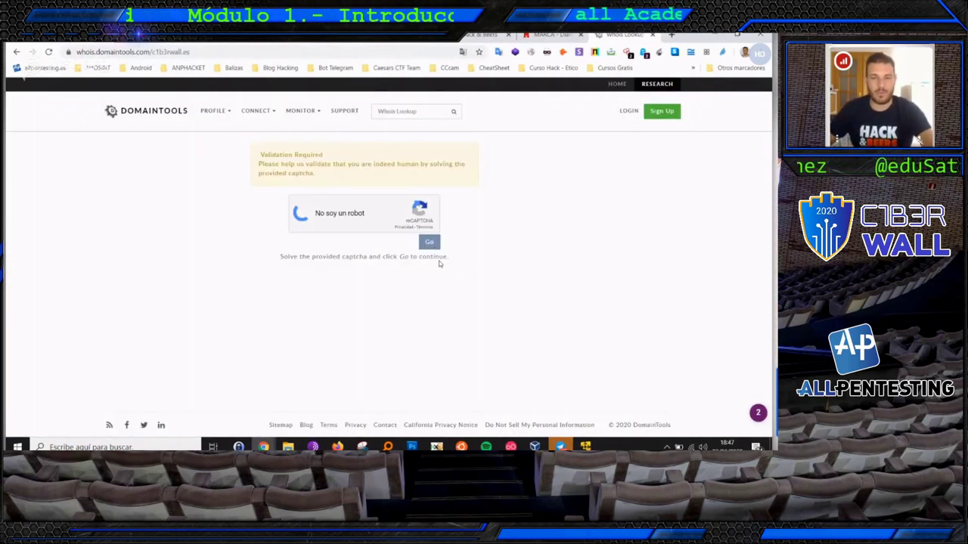
click(430, 243)
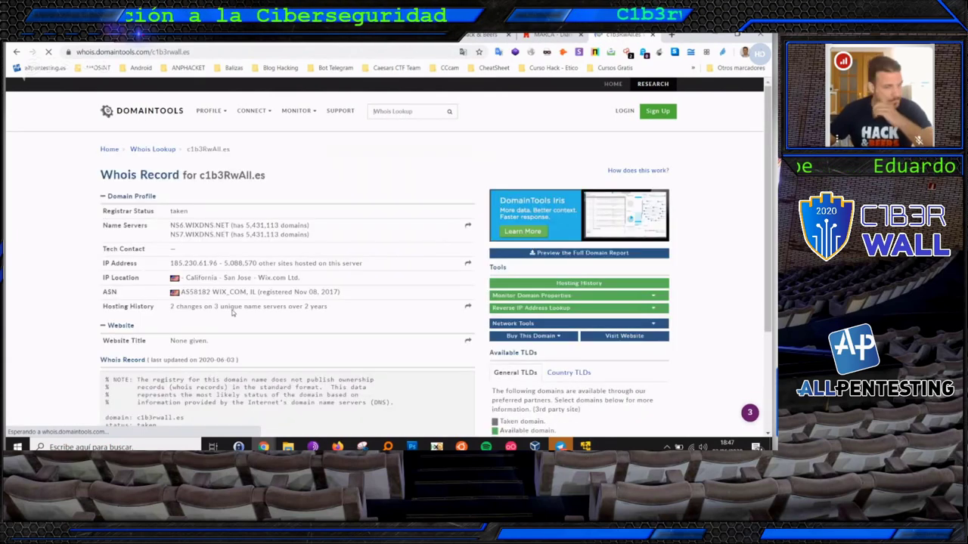
scroll(233, 313, down, 3)
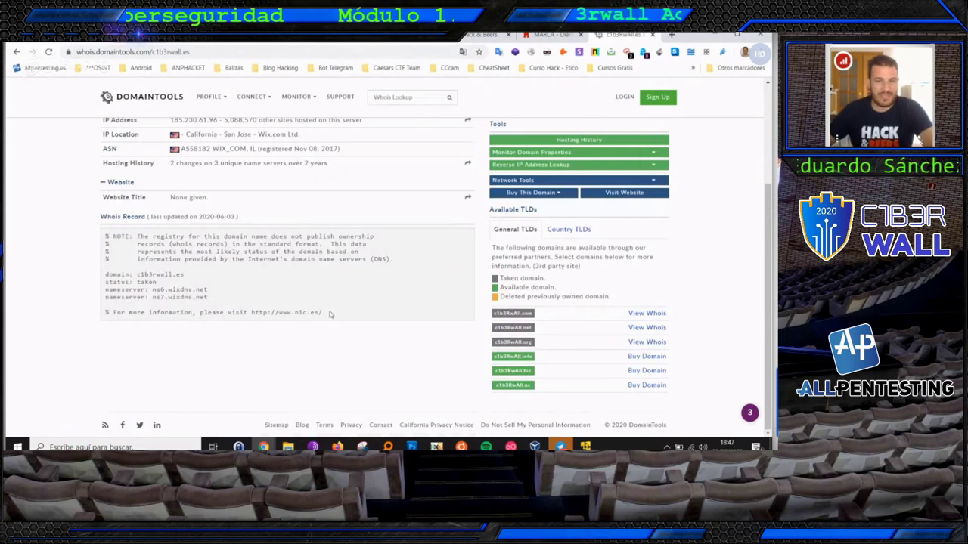
drag(330, 313, 284, 323)
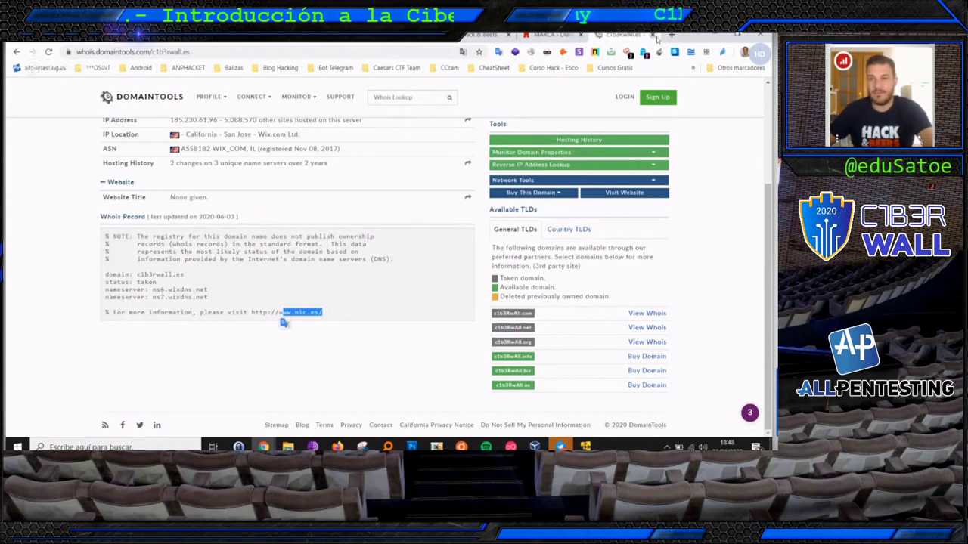
key(ctrl+t)
On nic.es, search domain availability for c1b3rwall
text(nic)
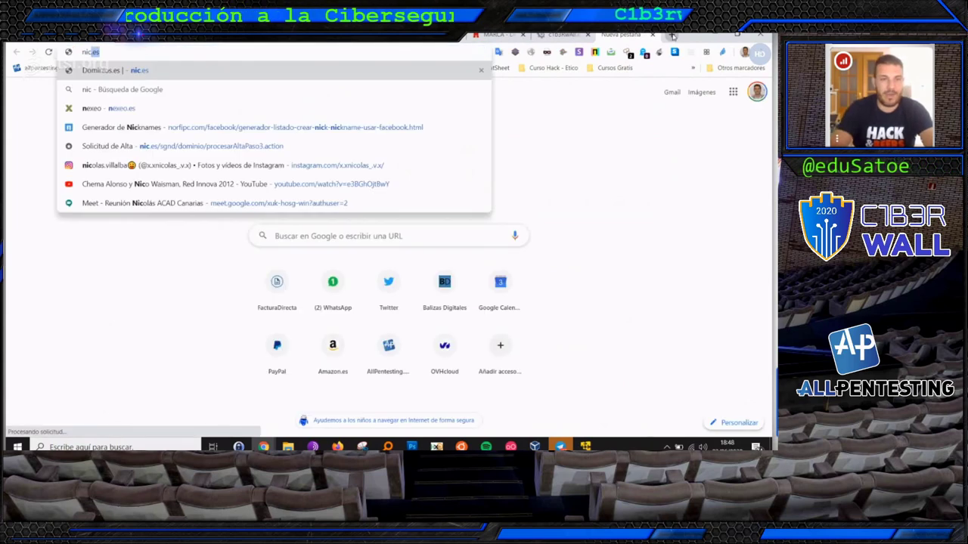
key(Return)
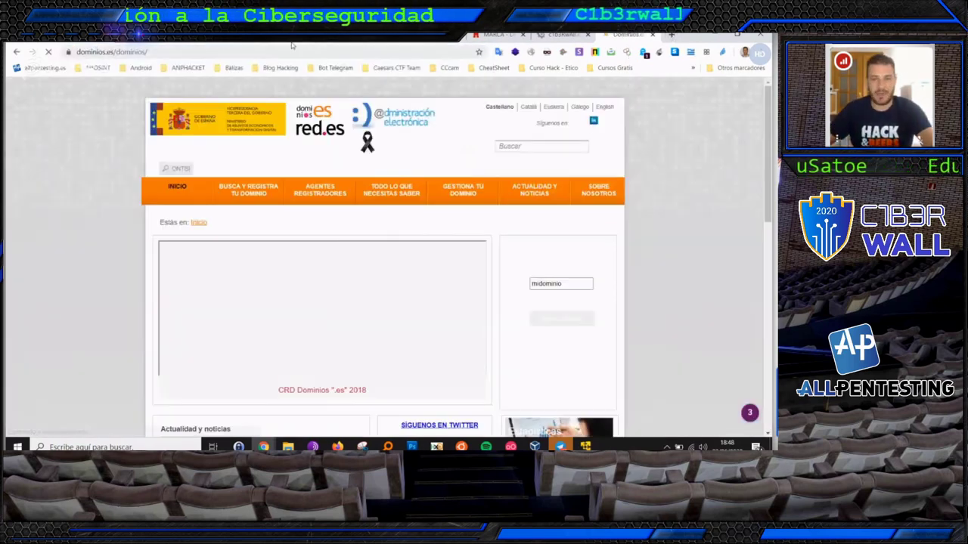
click(251, 199)
click(347, 303)
text(c1b3rwall.es)
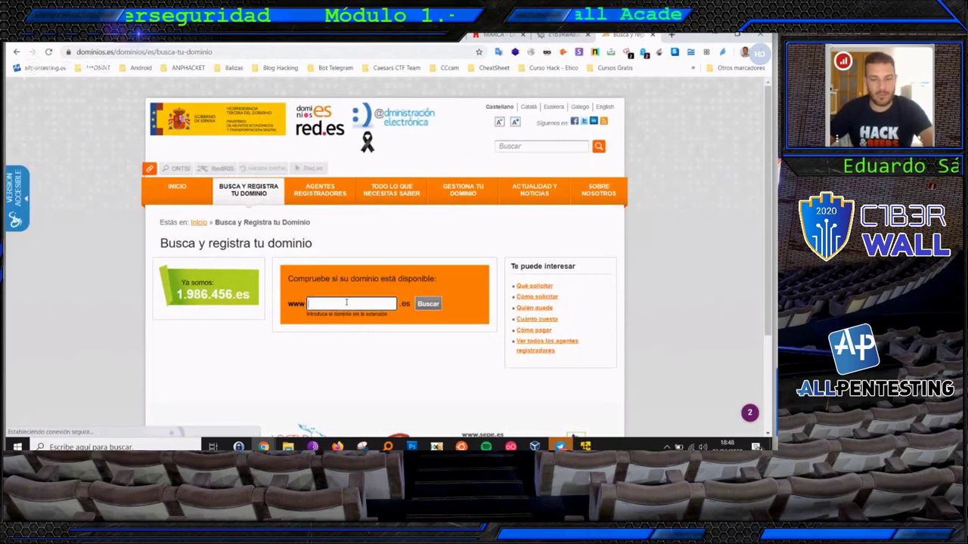
key(BackSpace)
key(BackSpace)
key(BackSpace)
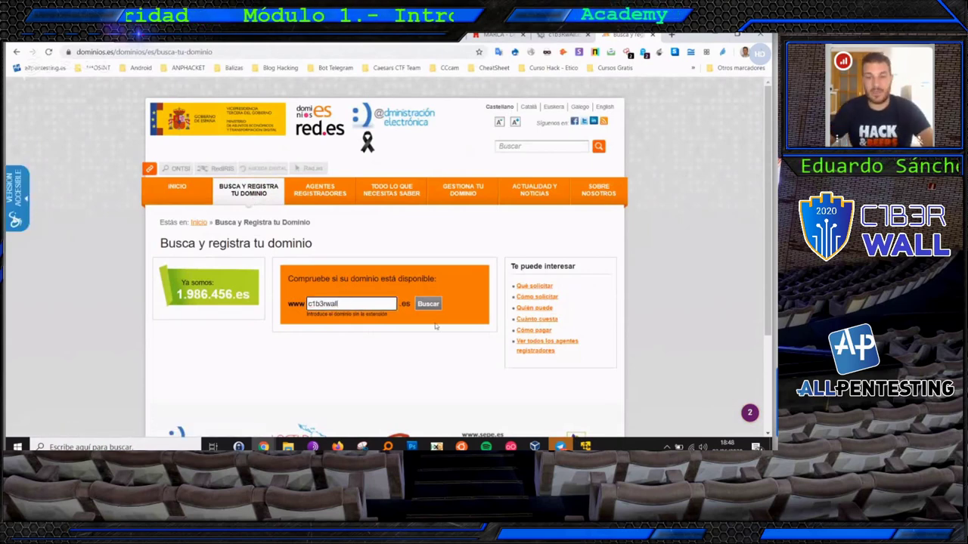
click(427, 304)
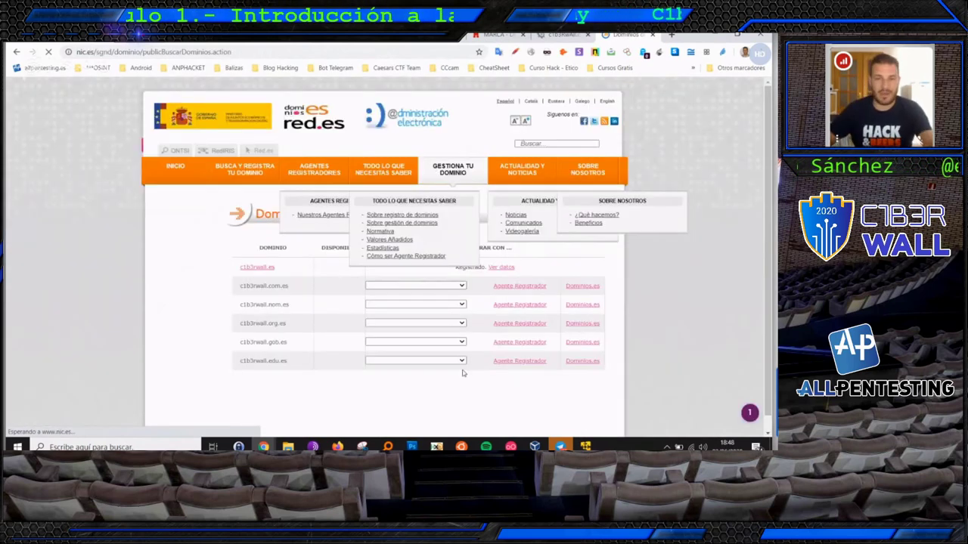
View c1b3rwall.es registration and contacts (registrar Tecnocrática, expiring 31-10-2020), then close the tab
click(501, 267)
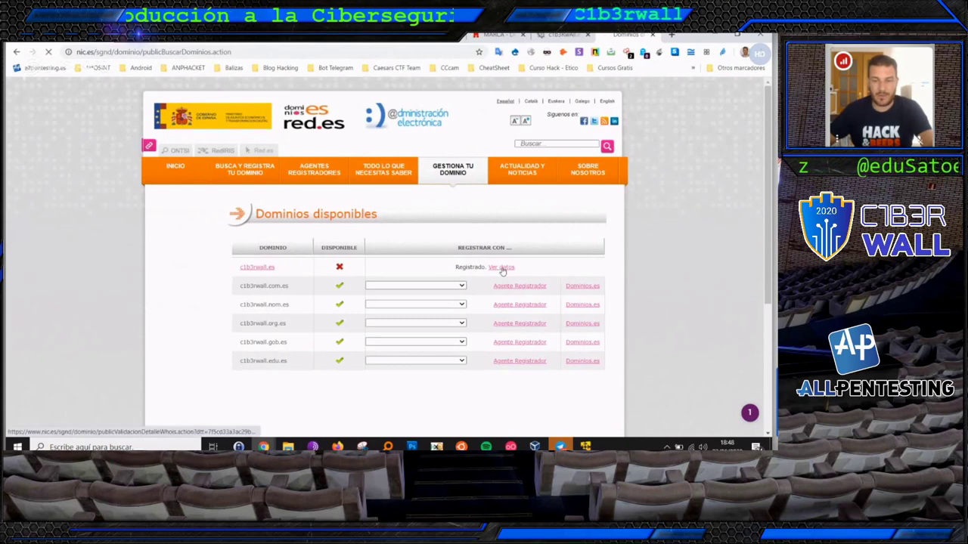
click(380, 270)
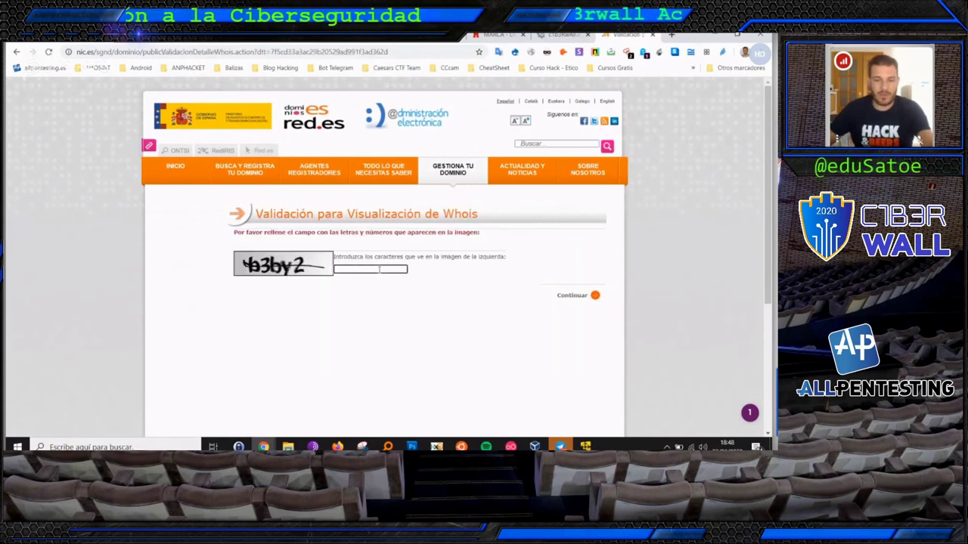
text(b3by2)
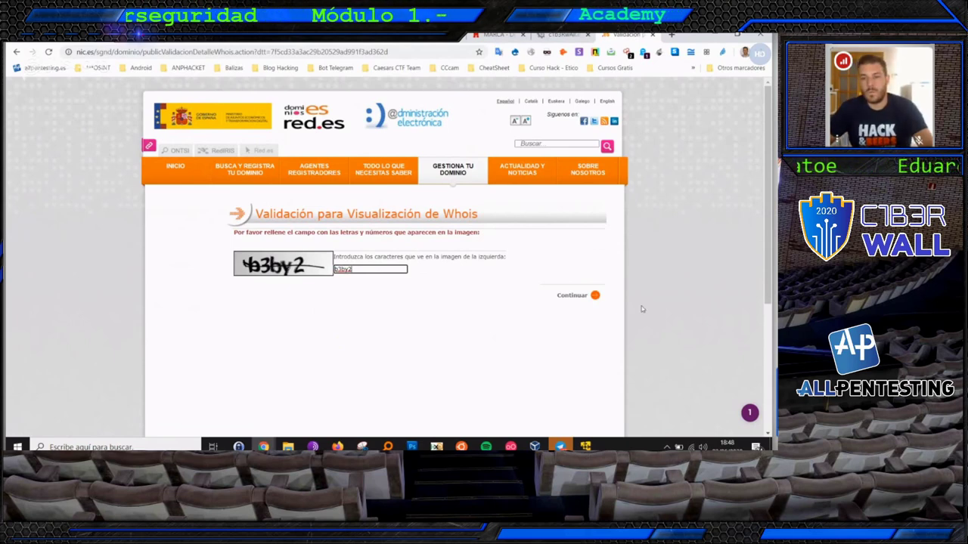
click(575, 296)
scroll(492, 255, down, 3)
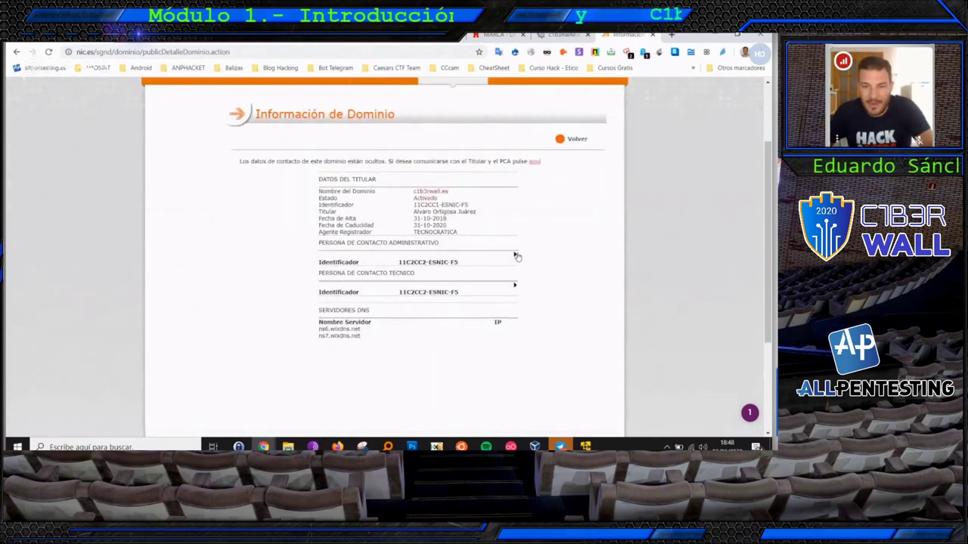
click(515, 254)
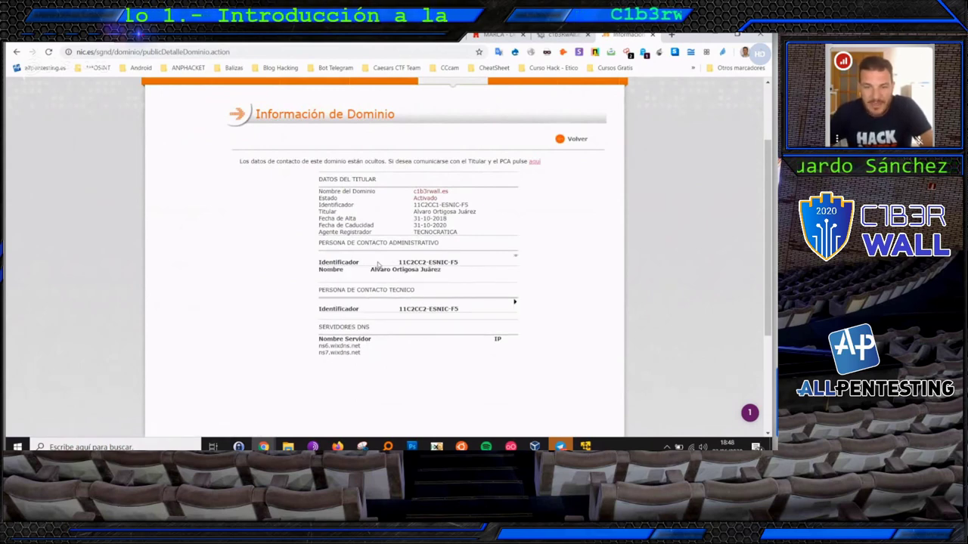
drag(413, 212, 475, 212)
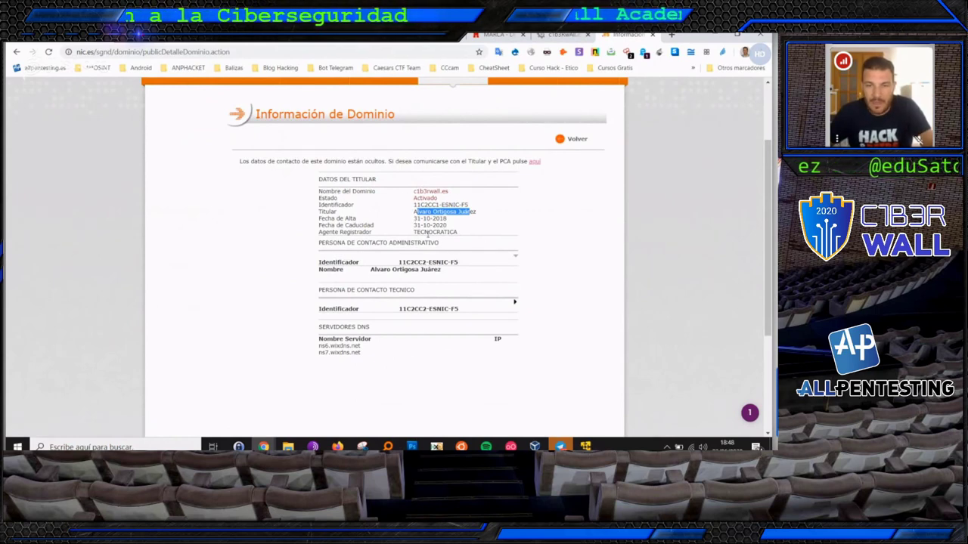
drag(421, 232, 470, 236)
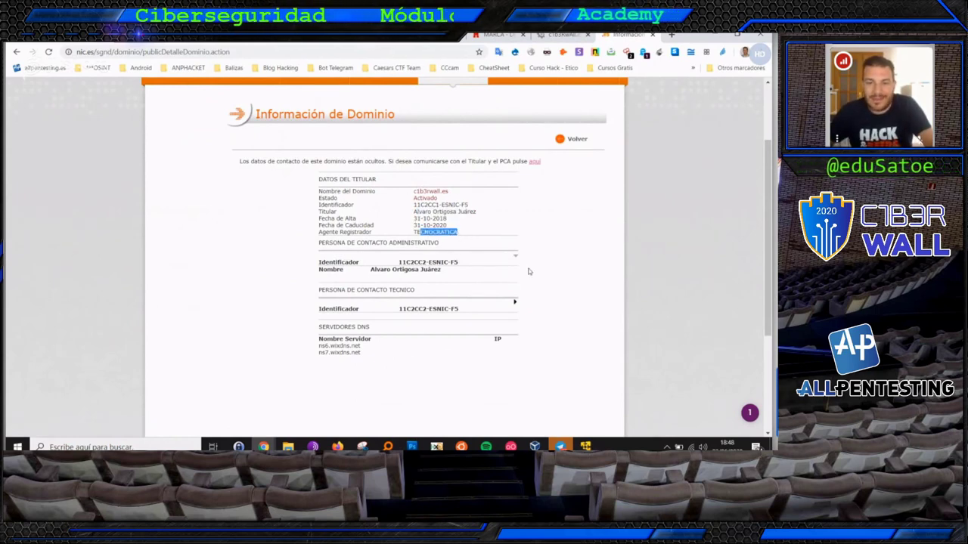
click(515, 303)
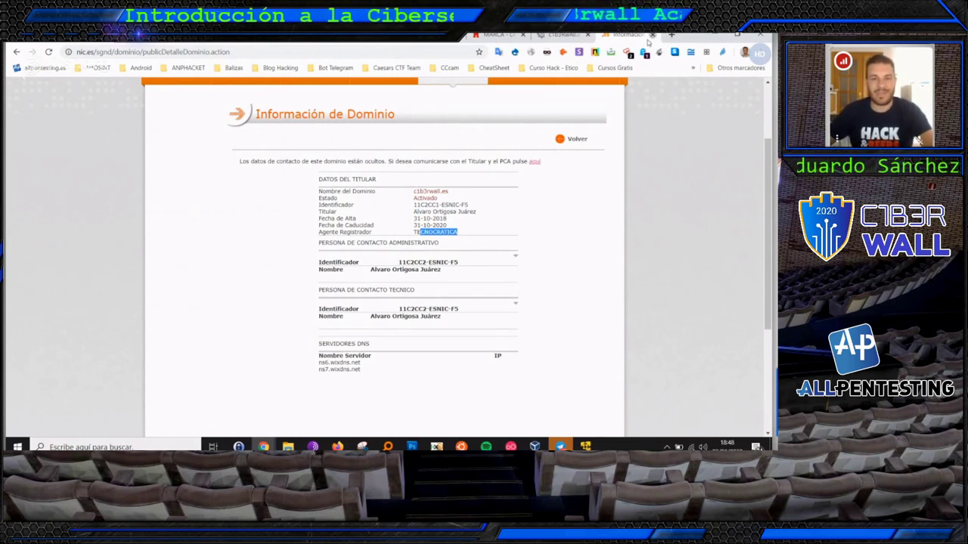
click(652, 35)
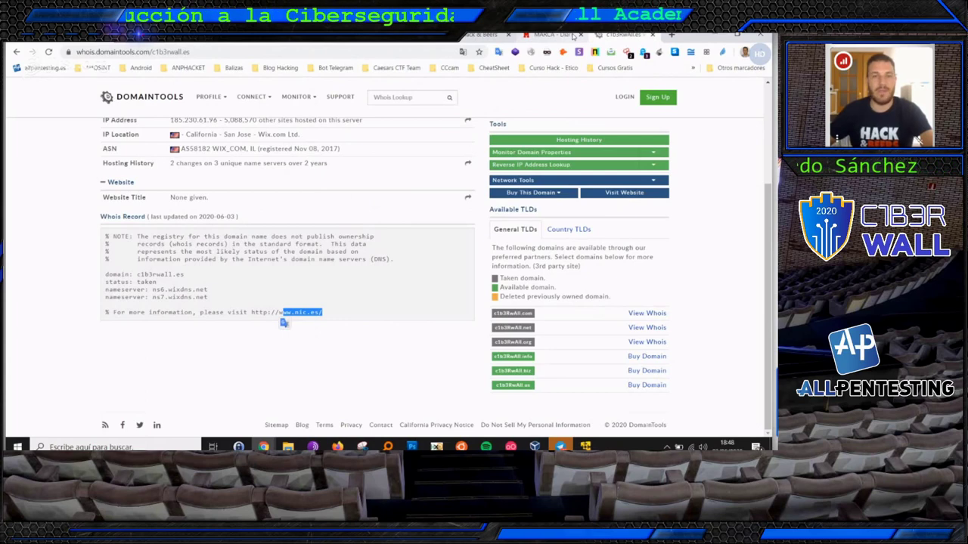
Return to the DomainTools tab and load allpentesting.es from the address bar
scroll(283, 323, up, 2)
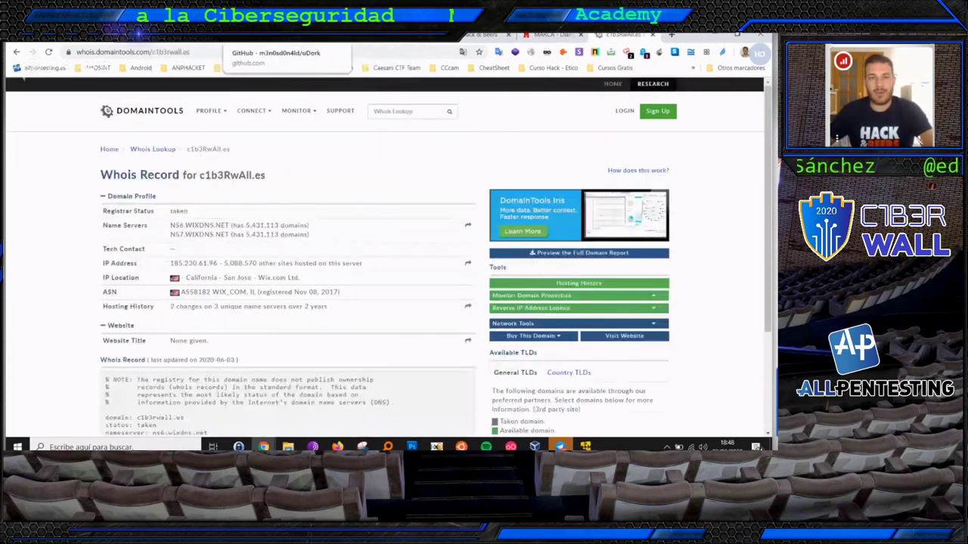
click(250, 34)
click(333, 34)
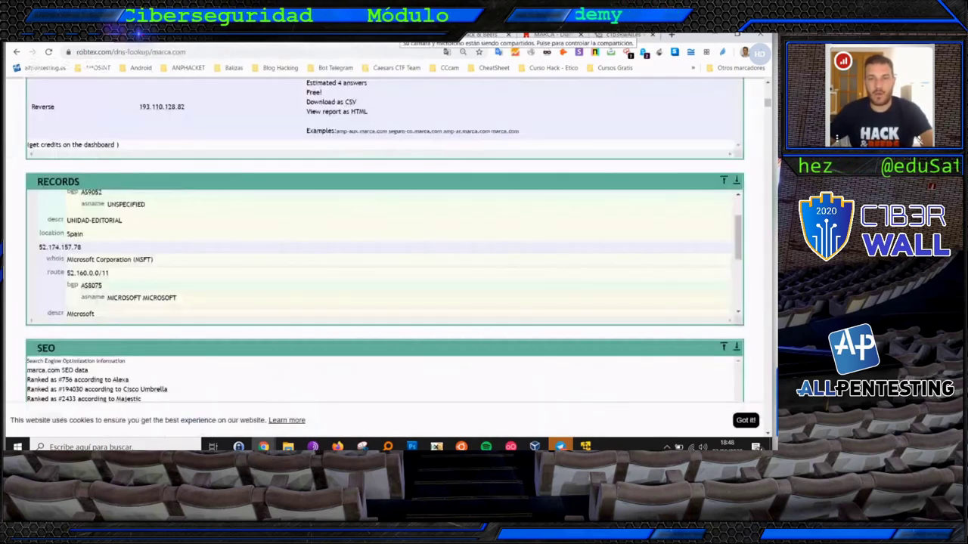
click(167, 35)
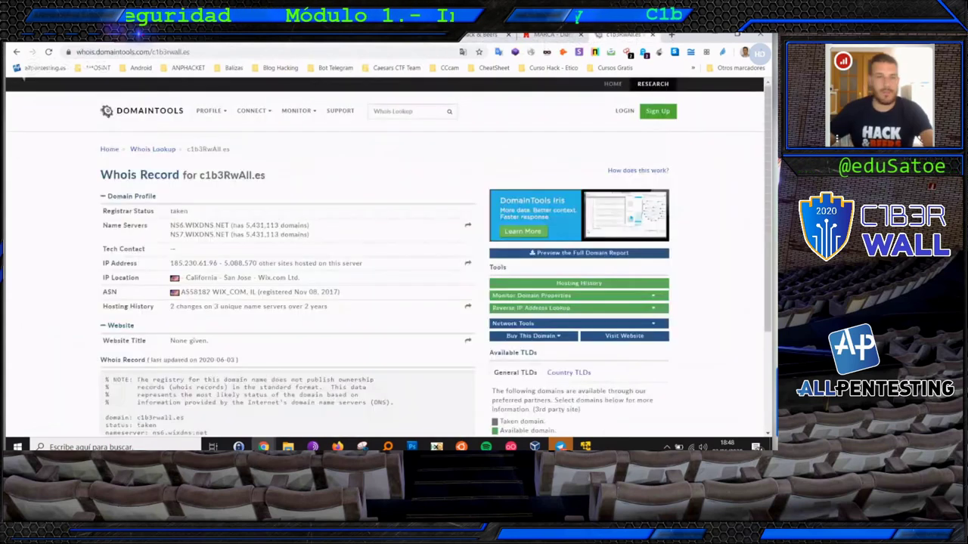
click(256, 52)
text(alp)
key(BackSpace)
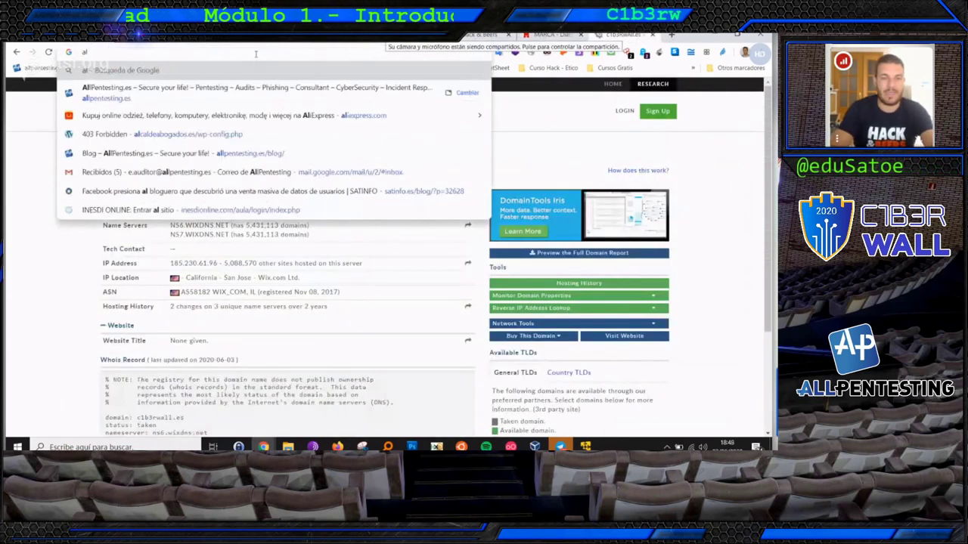
key(Down)
key(Return)
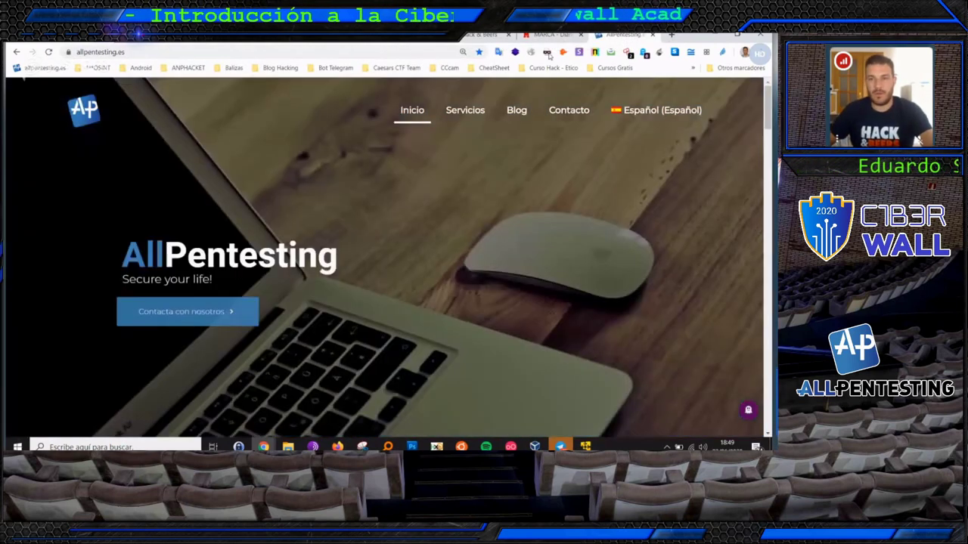
Follow Hunter's first email source for allpentesting.es to its 404 contact page, then open a new tab
click(563, 52)
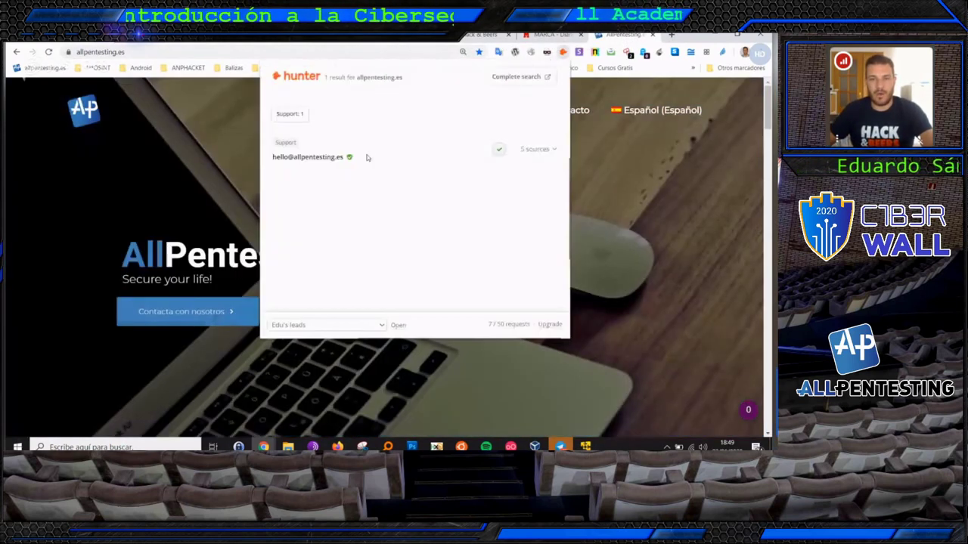
click(536, 151)
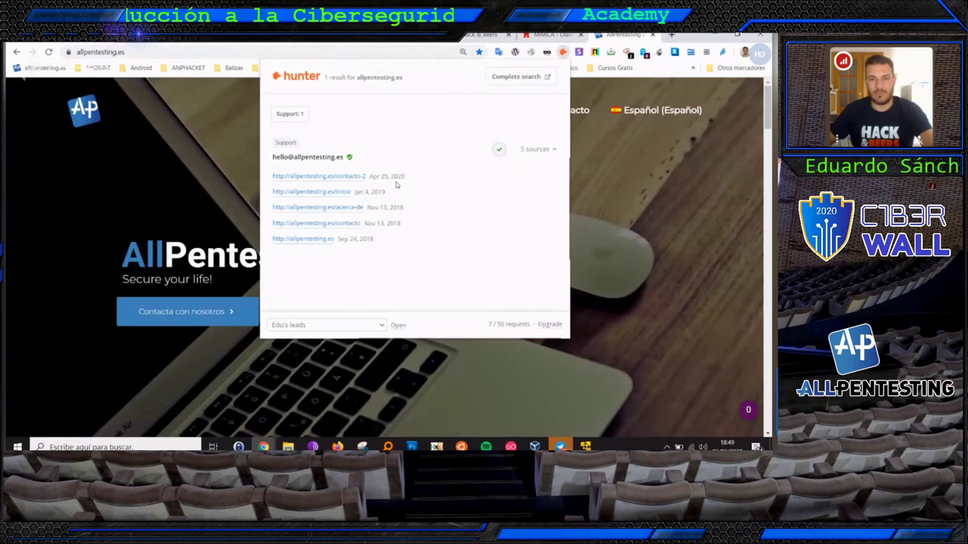
click(332, 177)
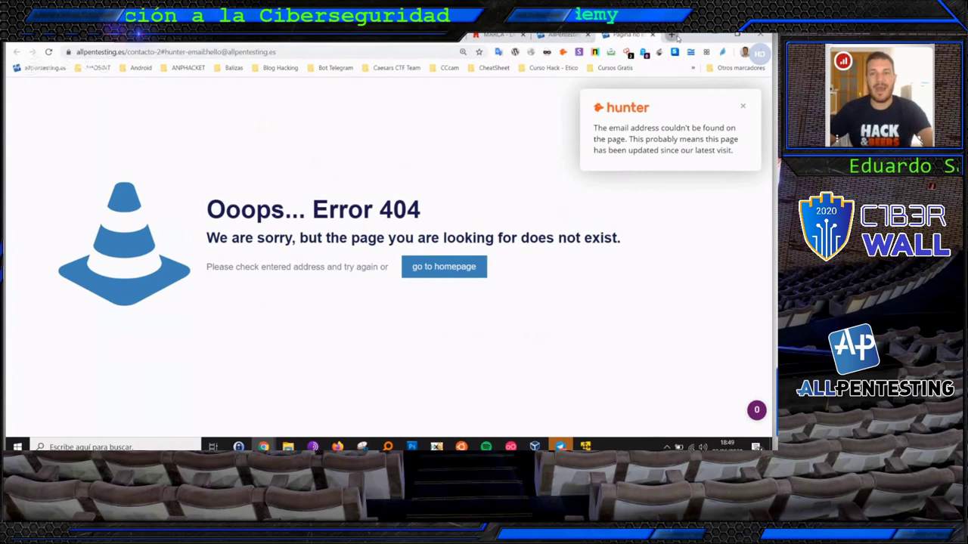
click(672, 36)
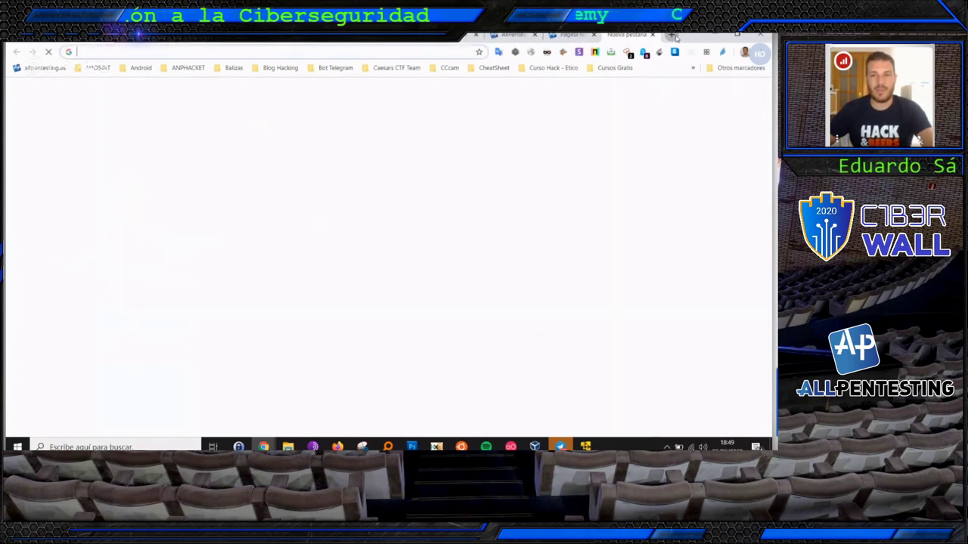
Search Google for c1b3rwall and open the cached copy of the INCIBE agenda result
click(185, 51)
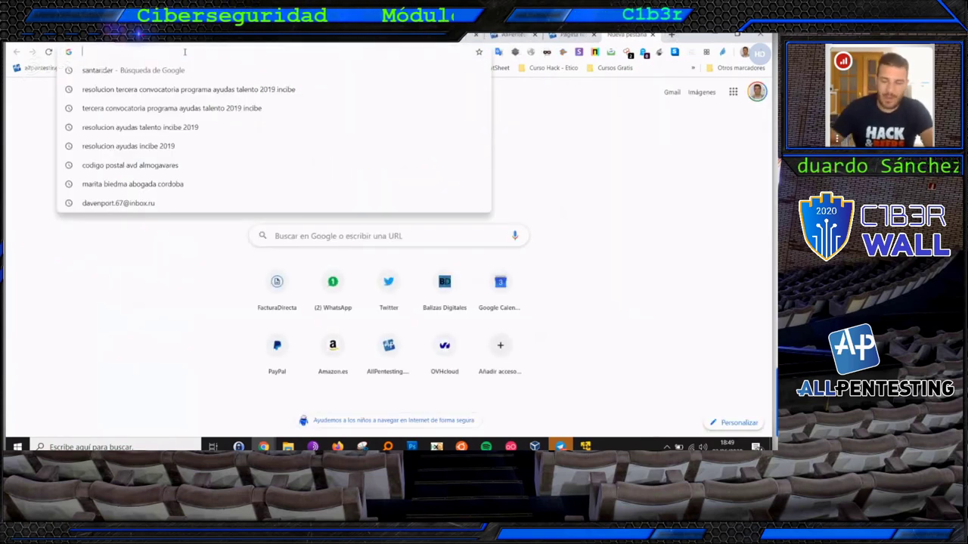
click(267, 237)
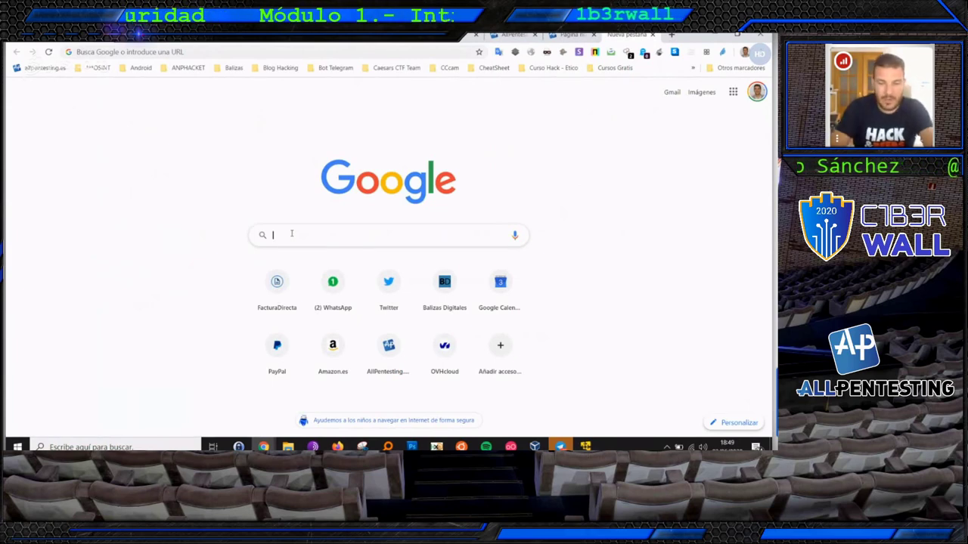
text(c1)
key(Return)
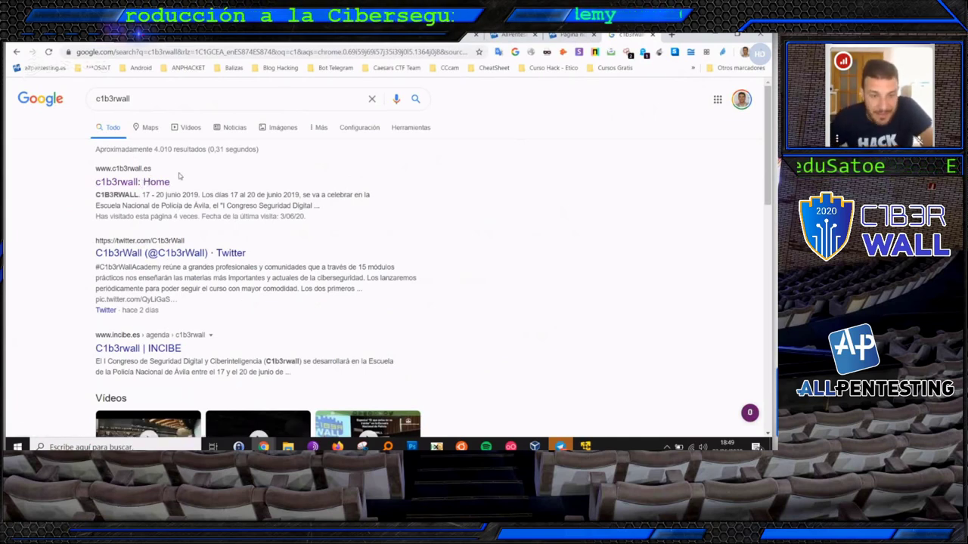
scroll(139, 343, down, 2)
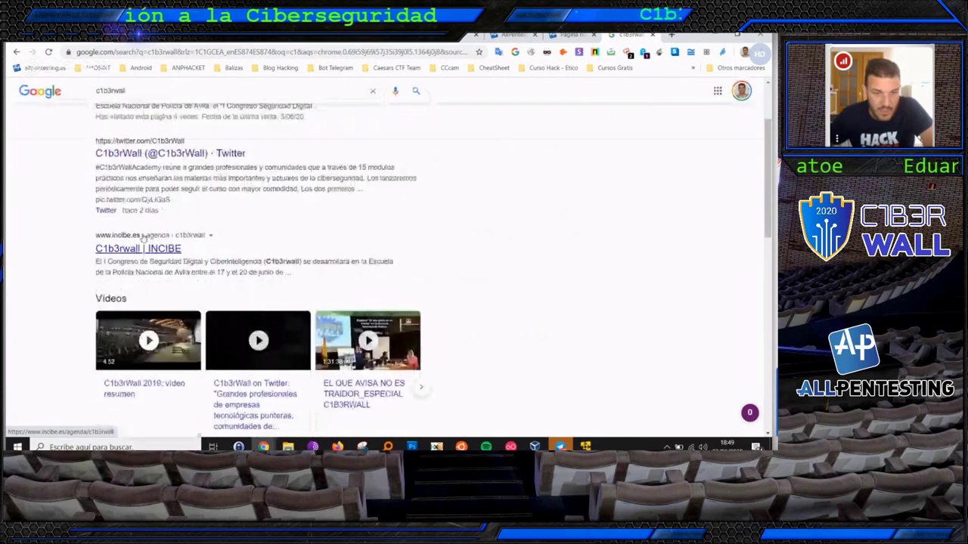
click(211, 237)
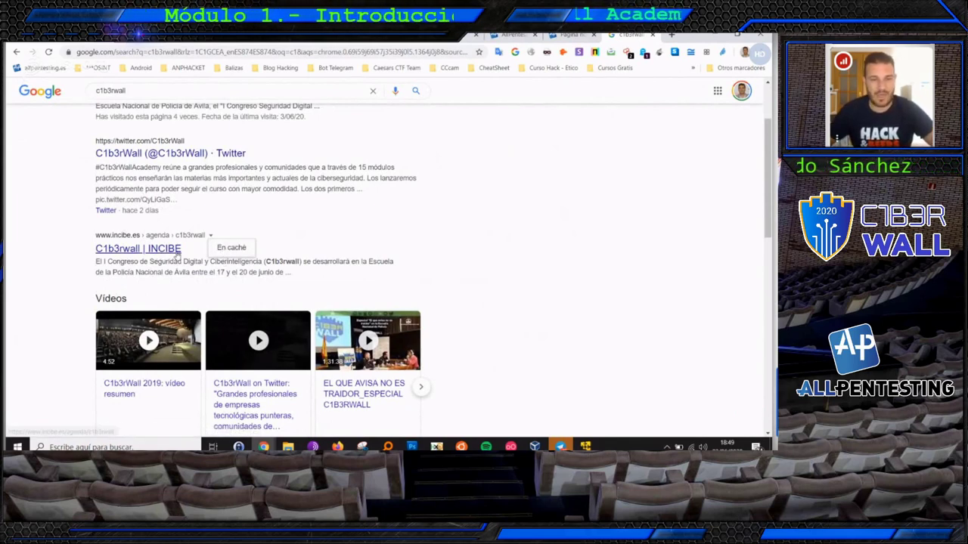
click(239, 251)
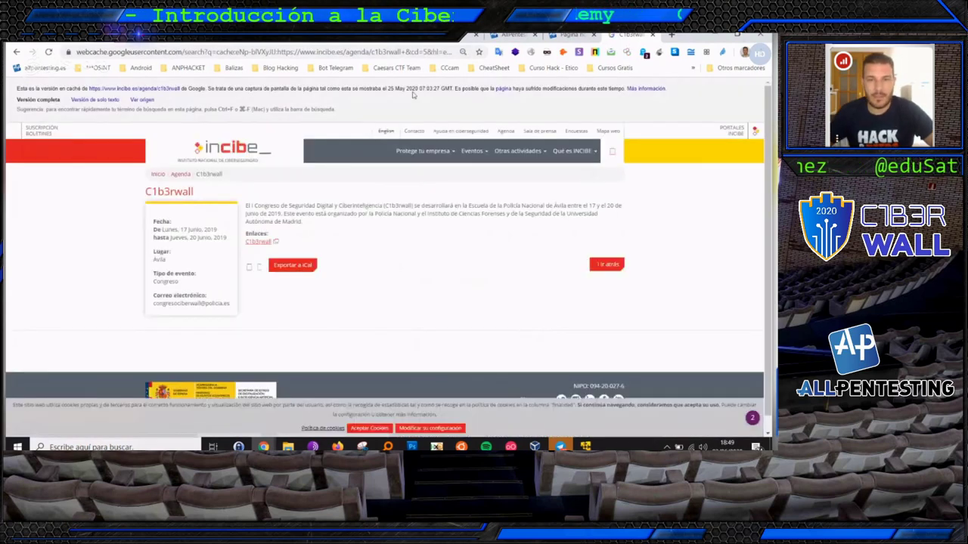
Highlight the 25 May 2020 capture date, then go back to the c1b3rwall search results
drag(387, 88, 441, 90)
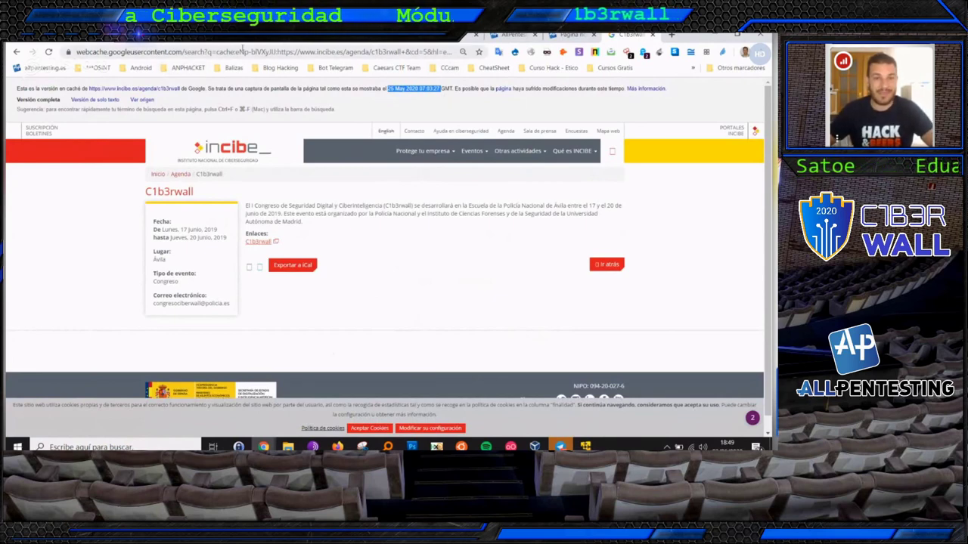
click(417, 88)
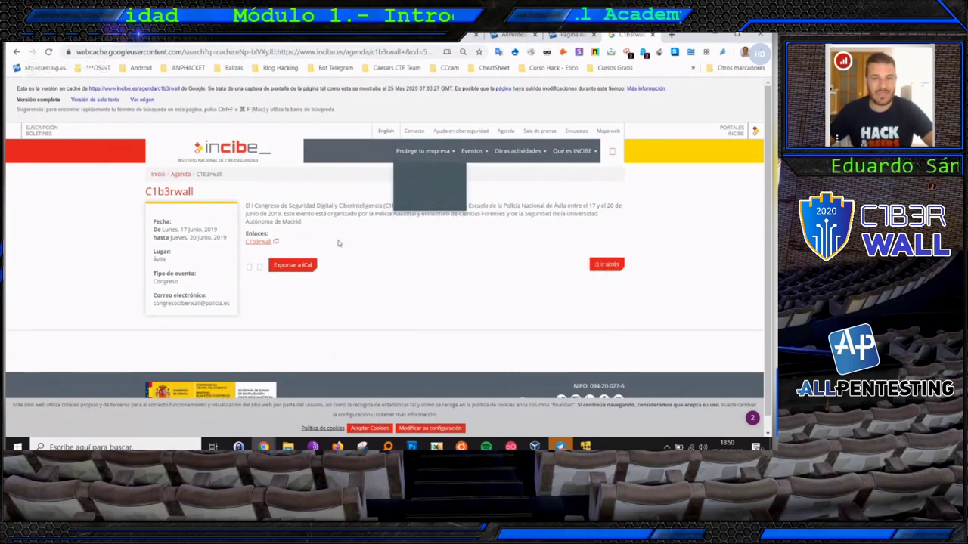
click(16, 52)
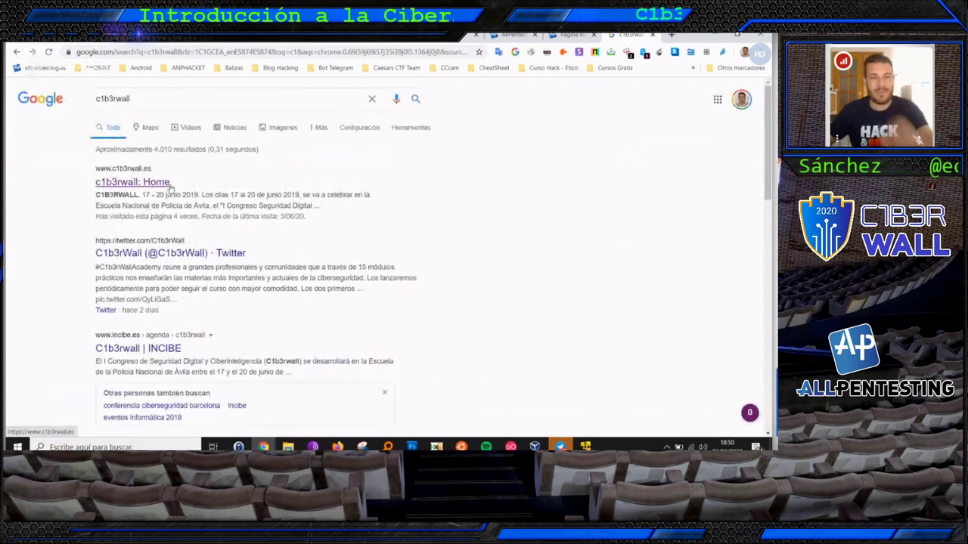
Search Google for 'archive org' and open the Internet Archive site from the results
click(145, 52)
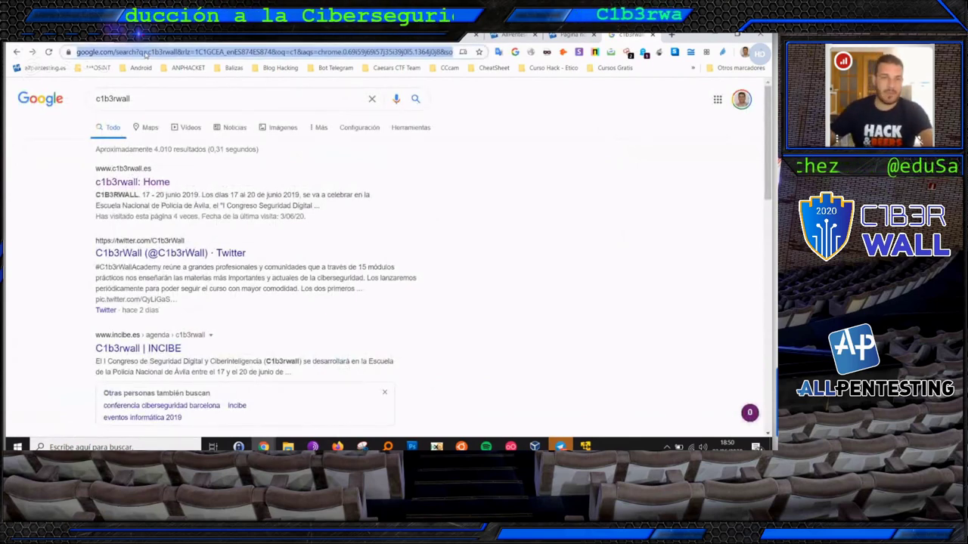
text(arc)
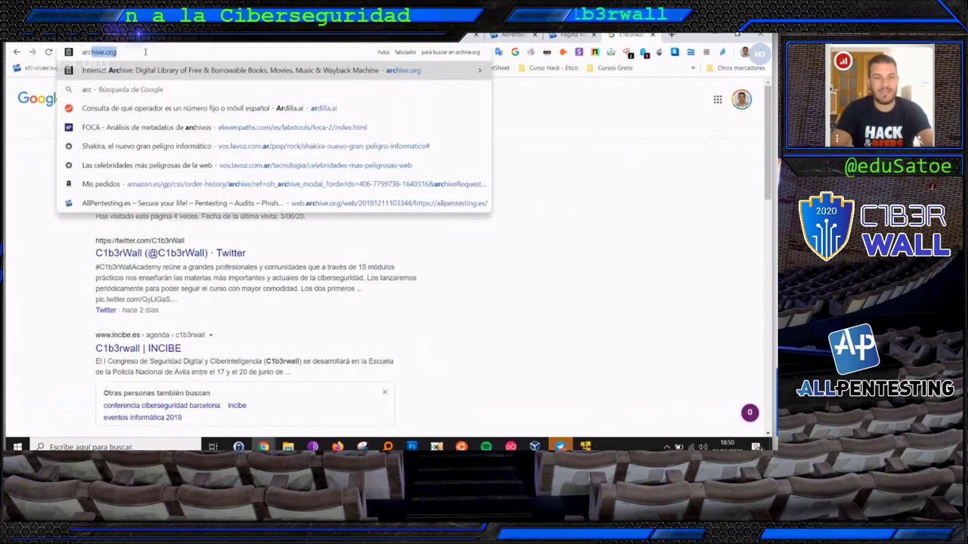
text(hive org)
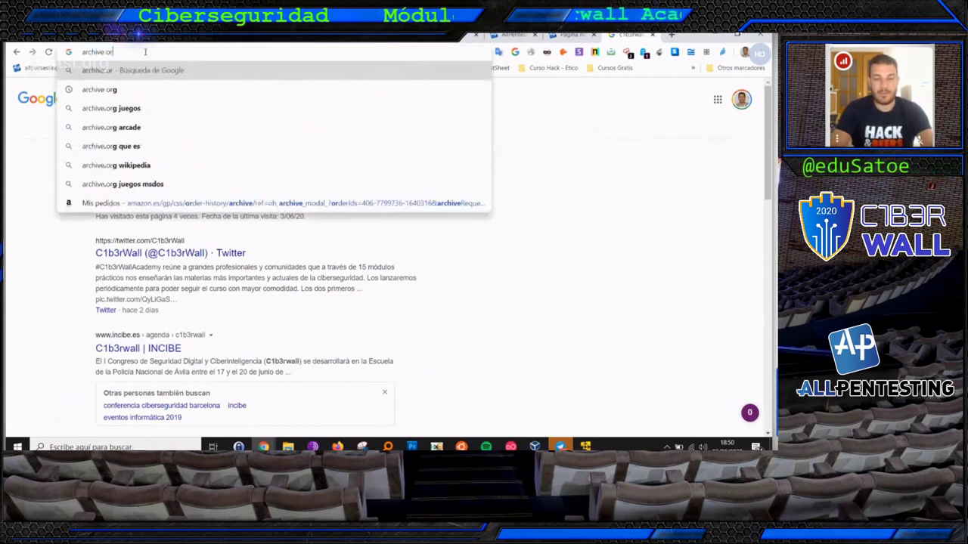
key(Return)
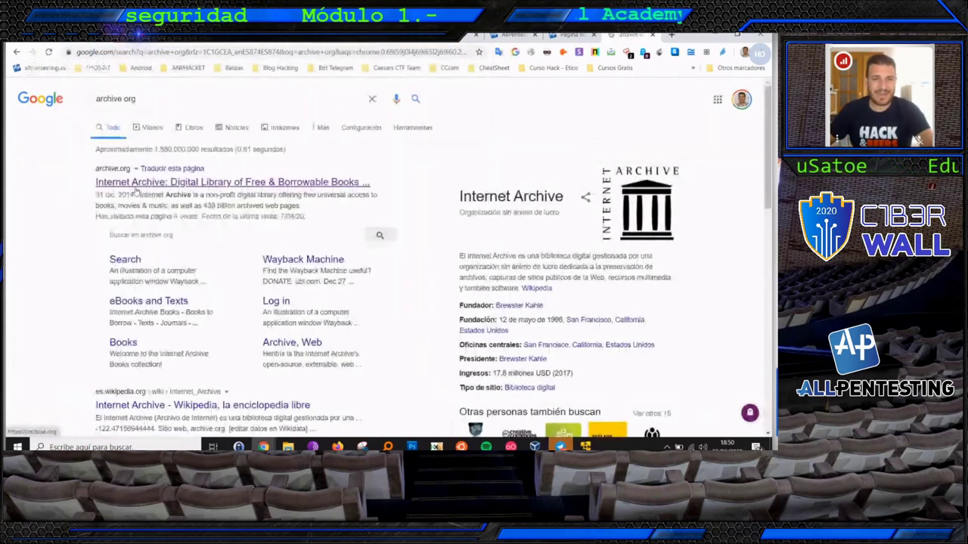
click(138, 184)
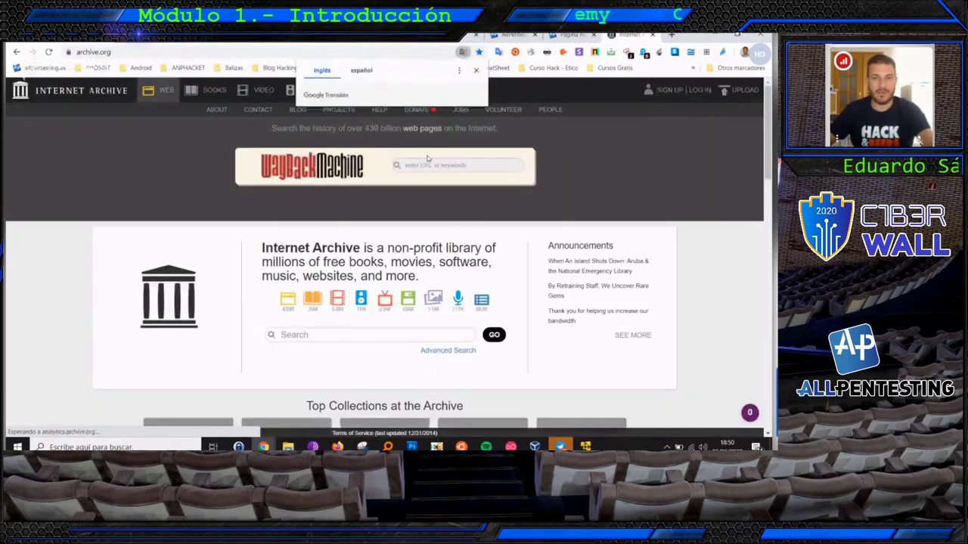
Look up c1b3rwall.es in the Wayback Machine and view its 2019 capture calendar, pointing at April 5
click(430, 165)
text(c1b3rwall.es)
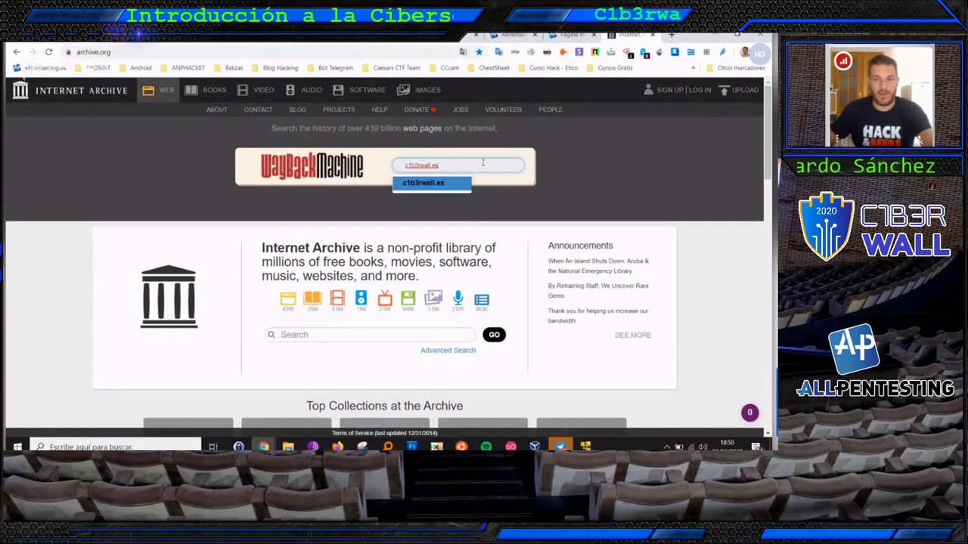
key(Return)
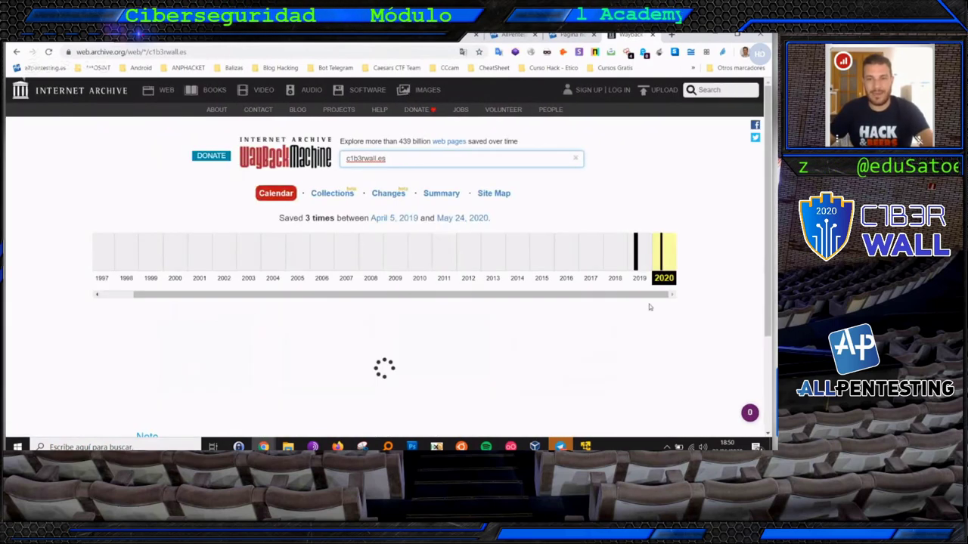
click(638, 260)
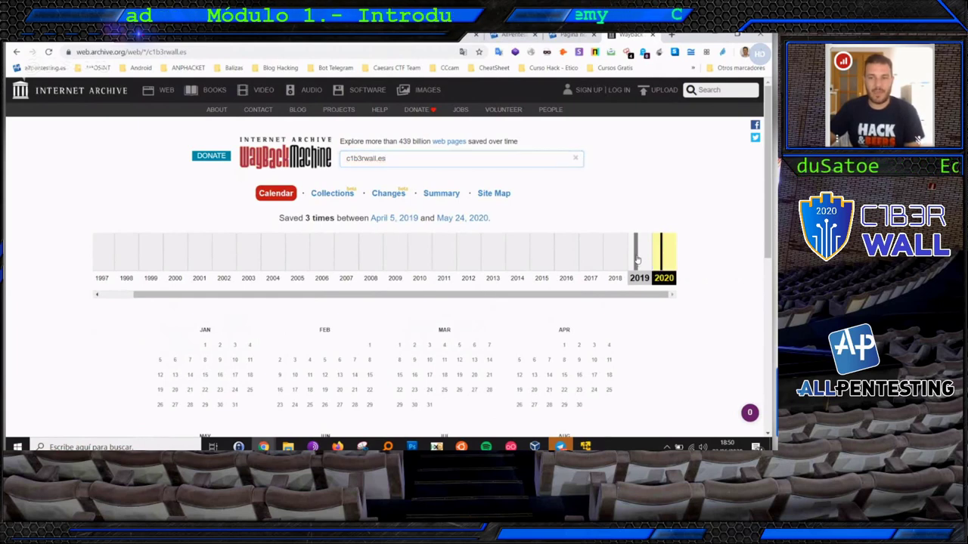
scroll(546, 258, down, 3)
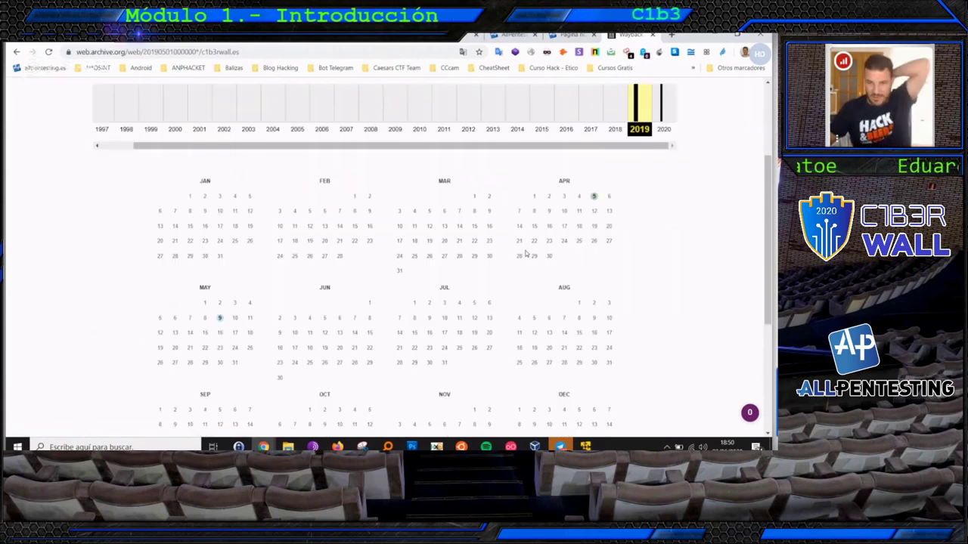
scroll(526, 255, down, 5)
scroll(461, 281, up, 8)
scroll(523, 239, down, 3)
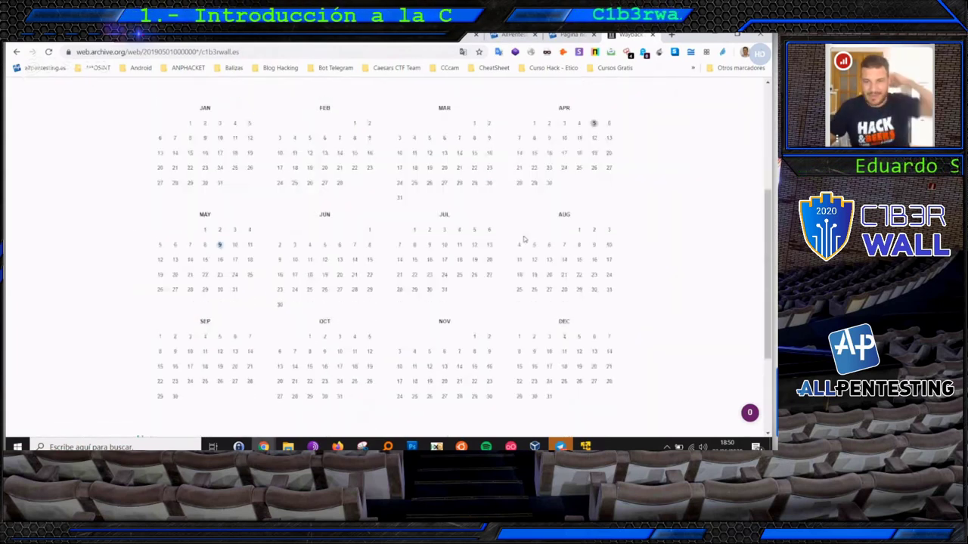
scroll(523, 239, up, 2)
mouse_move(594, 222)
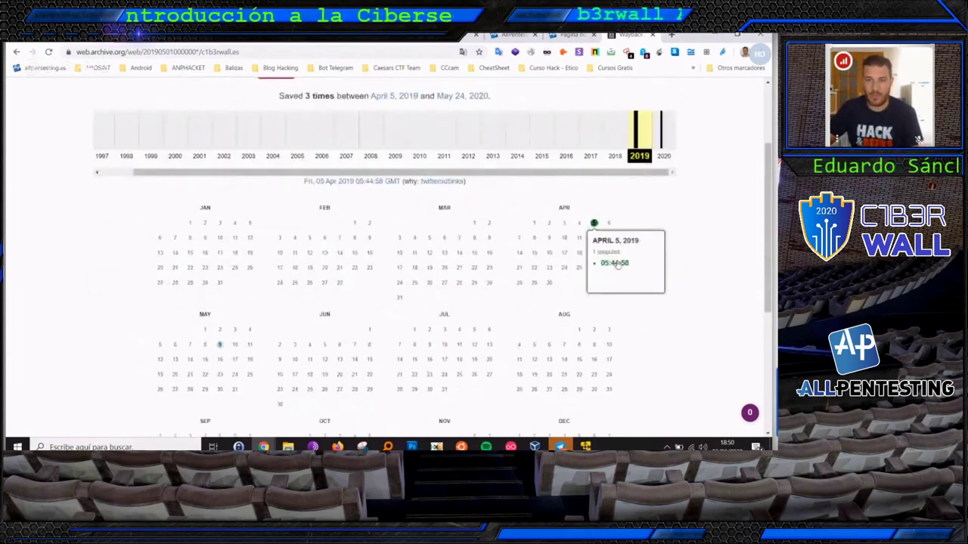
Open the April 5, 2019 05:44:58 snapshot, then load web.archive.org in a new tab
click(617, 264)
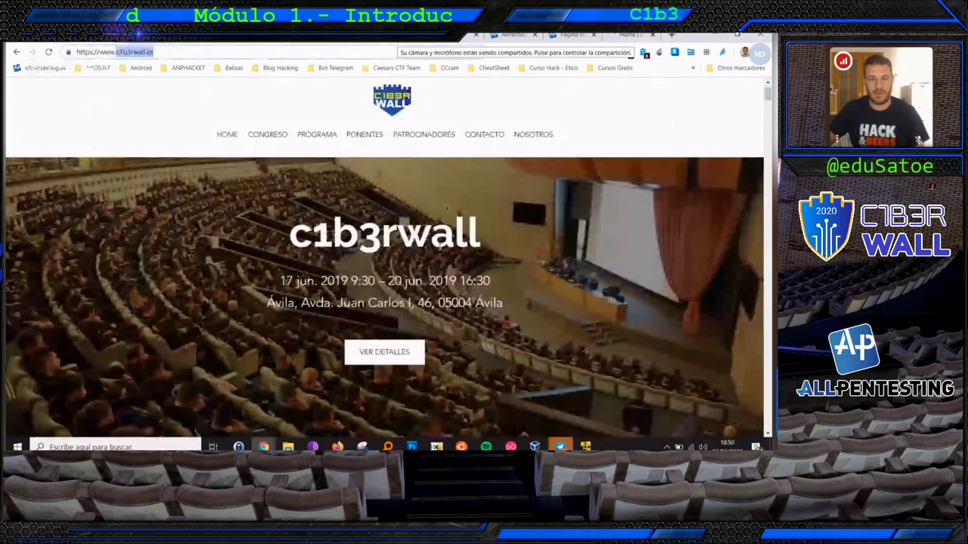
drag(279, 281, 329, 222)
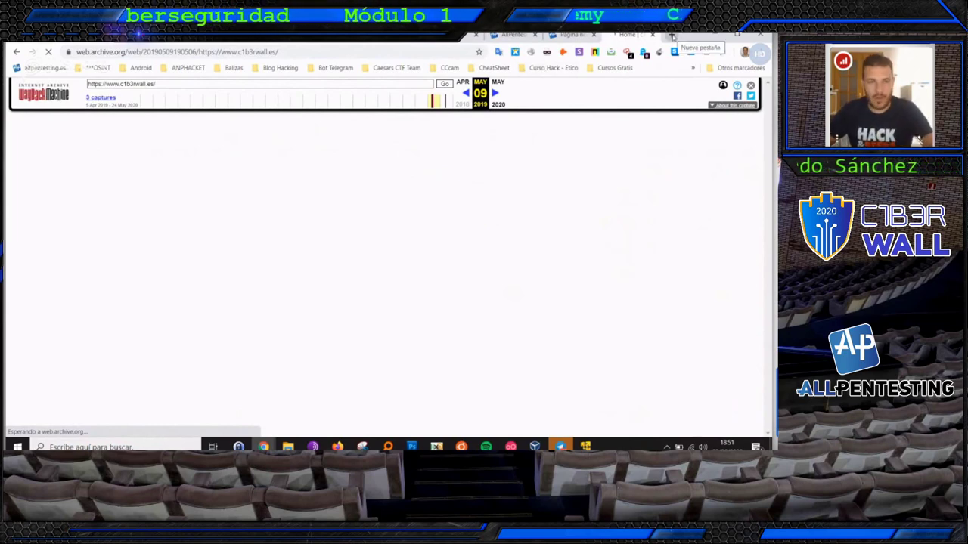
drag(148, 52, 49, 52)
key(ctrl+c)
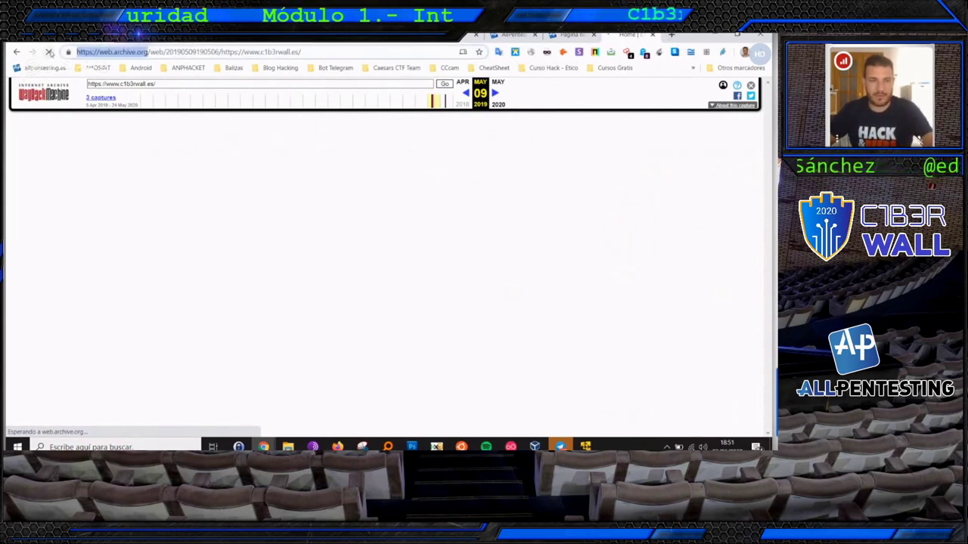
click(672, 36)
key(ctrl+v)
key(Return)
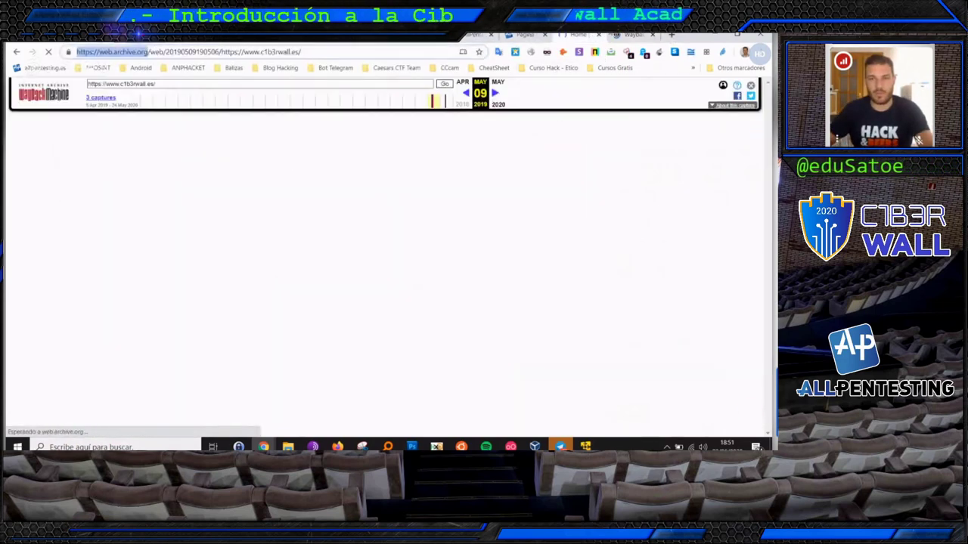
click(635, 36)
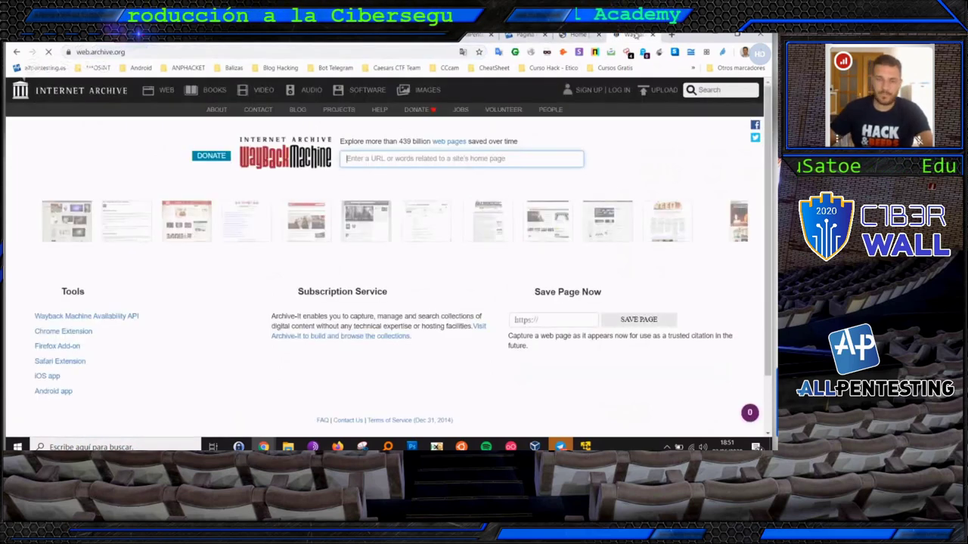
Look up allpentesting.es in the Wayback Machine and open its November 26, 2018 23:34:20 snapshot
text(allpentet)
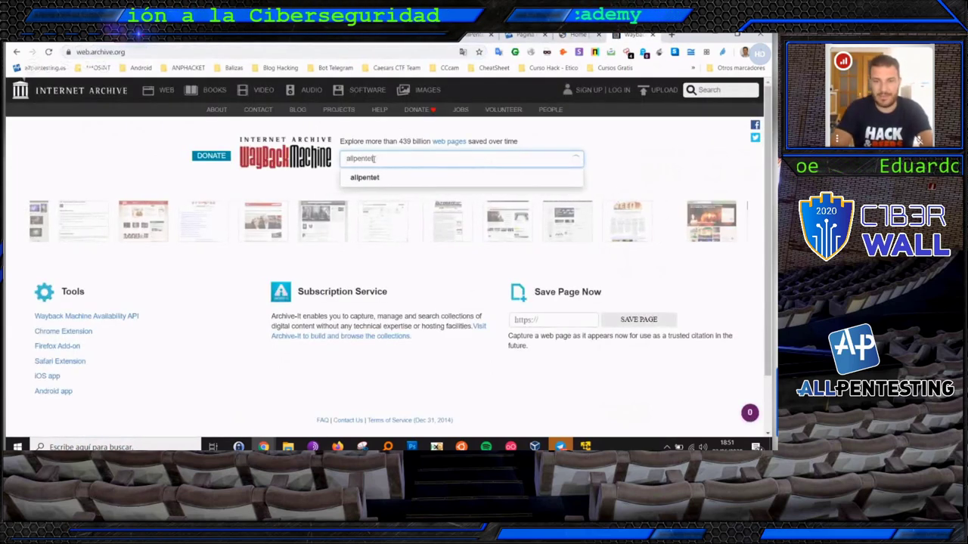
key(BackSpace)
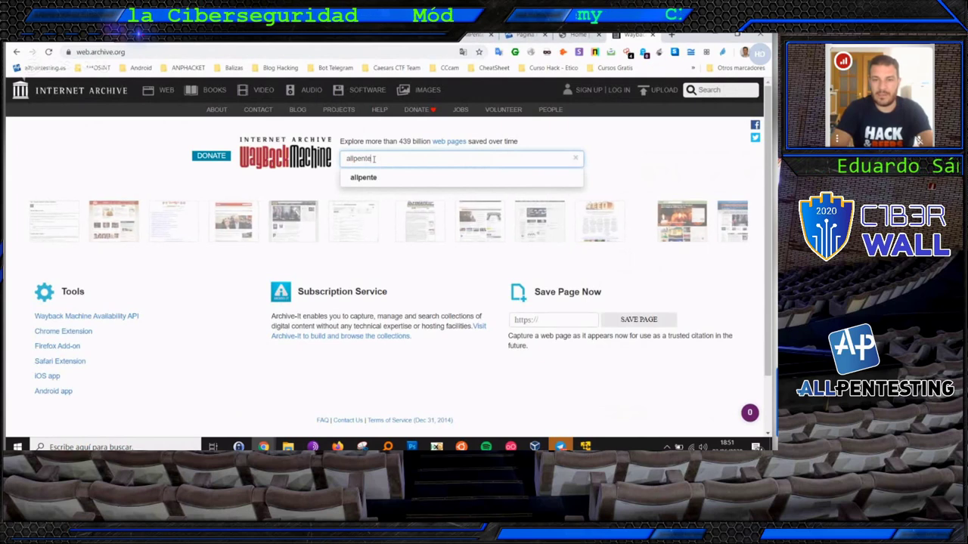
text(sting.es)
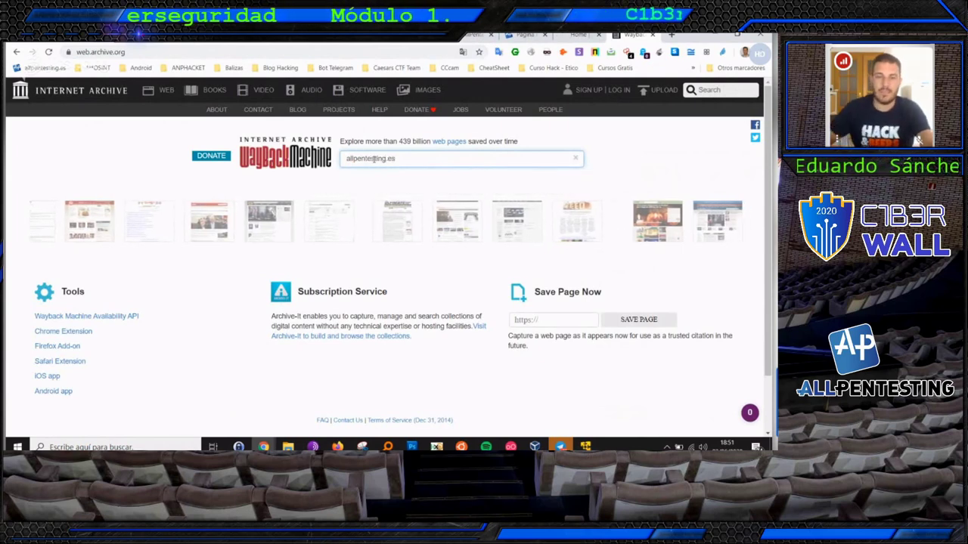
key(Return)
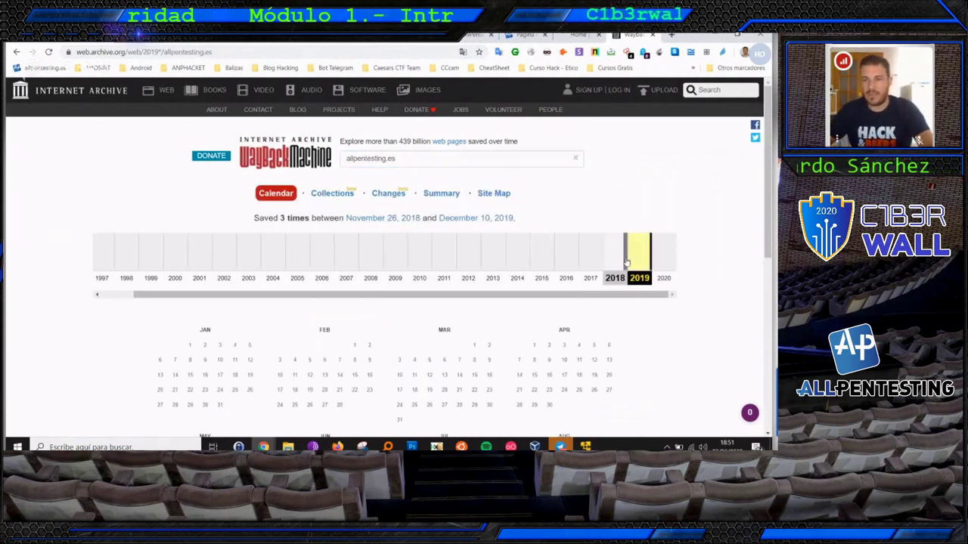
click(626, 261)
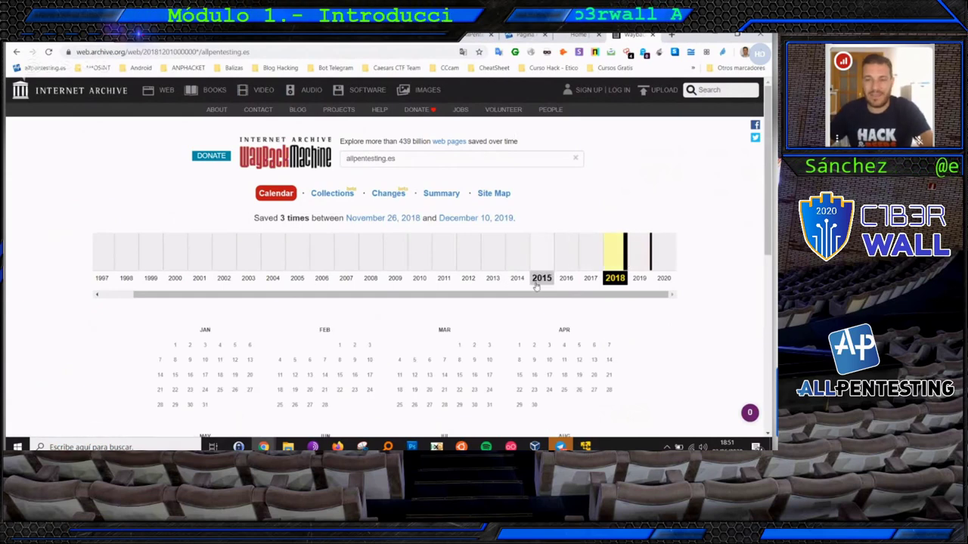
scroll(533, 287, down, 10)
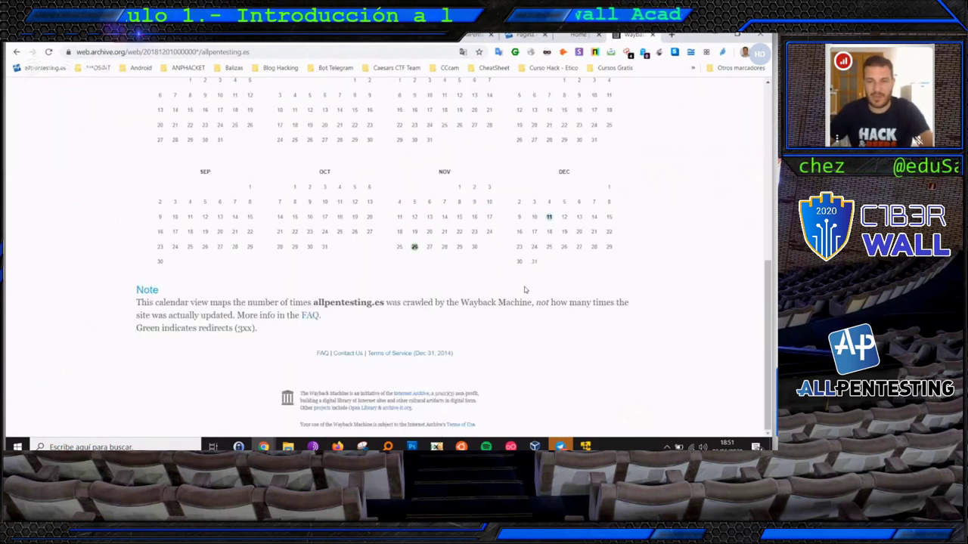
mouse_move(414, 247)
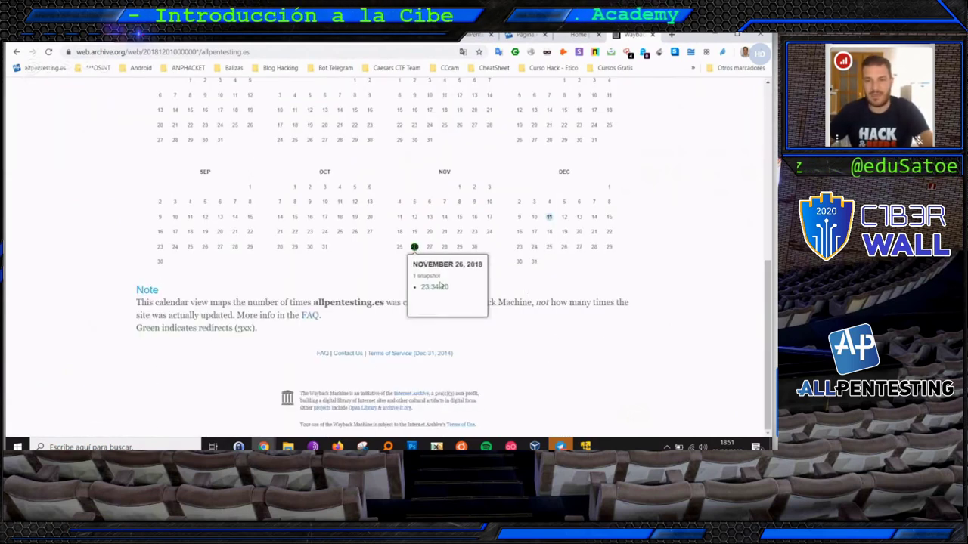
click(437, 288)
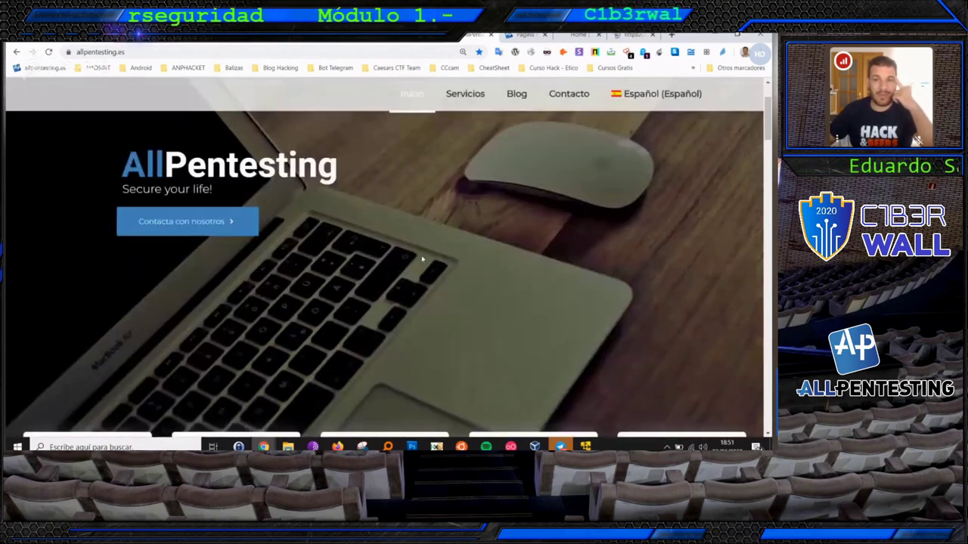
Switch to the tab holding the archived December 11, 2018 allpentesting.es capture
scroll(425, 259, down, 6)
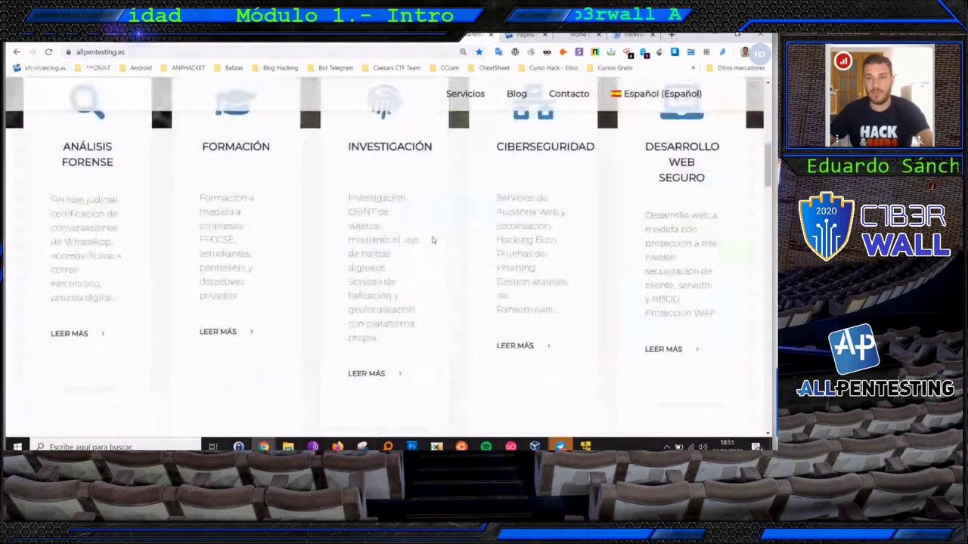
scroll(545, 96, up, 2)
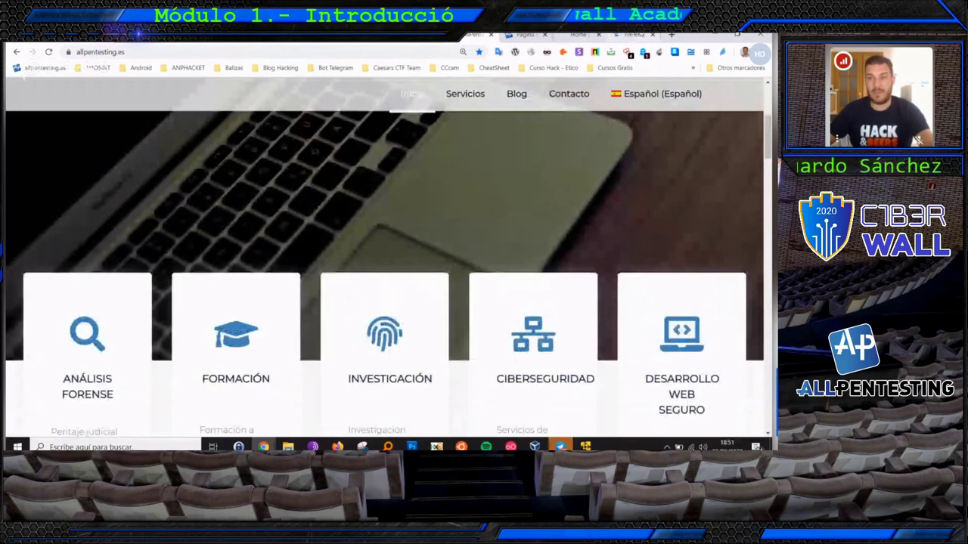
key(ctrl+shift+Tab)
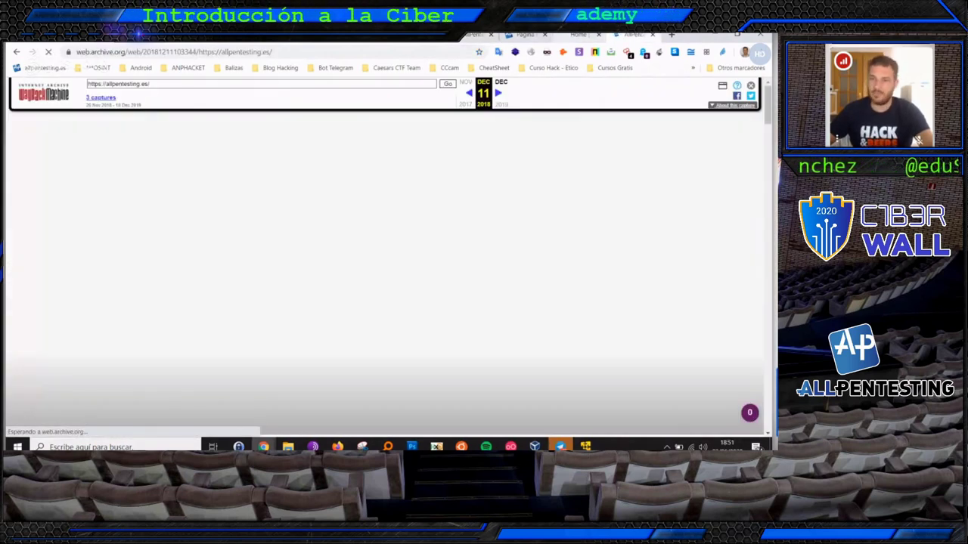
Browse the archived allpentesting.es capture, opening its Contacto page and returning to the home page
key(ctrl+shift+Tab)
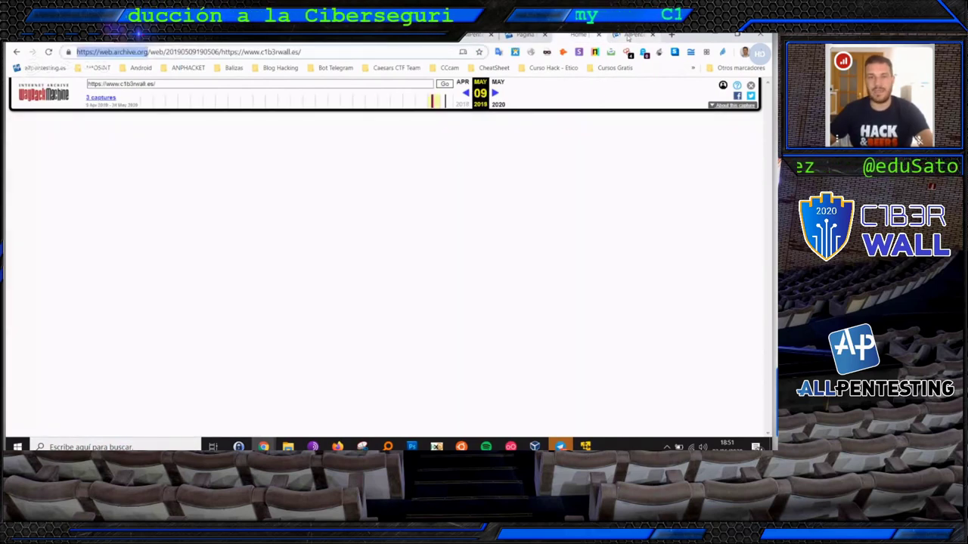
click(627, 35)
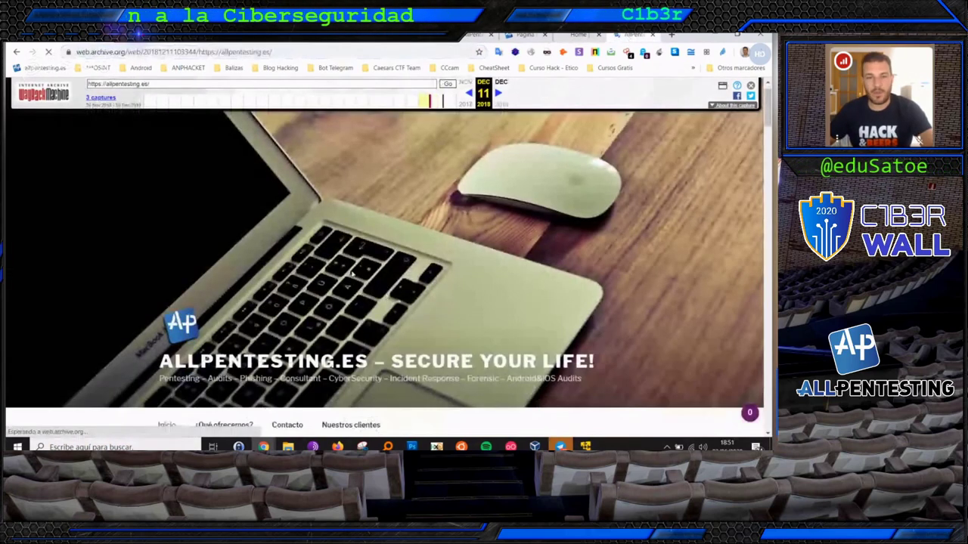
scroll(352, 274, down, 5)
scroll(361, 279, down, 4)
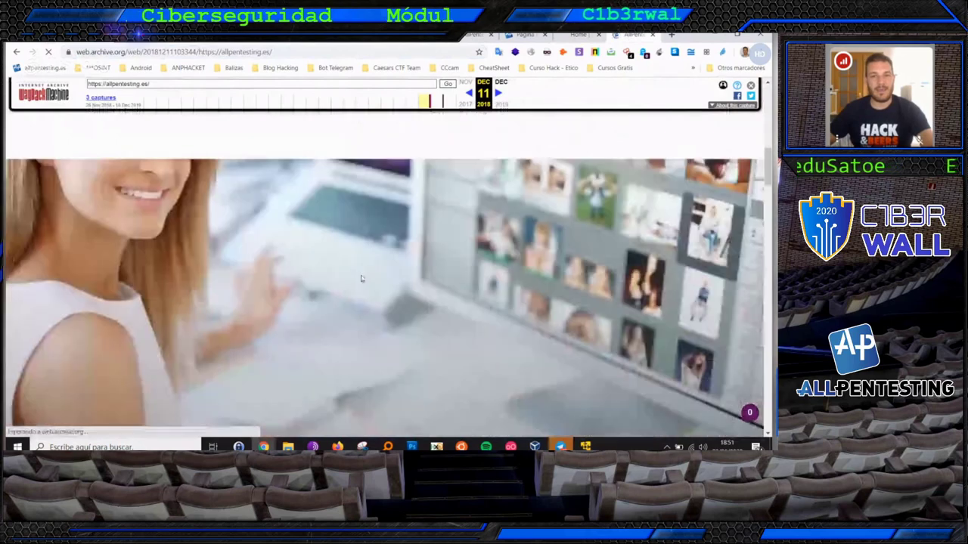
scroll(362, 279, down, 8)
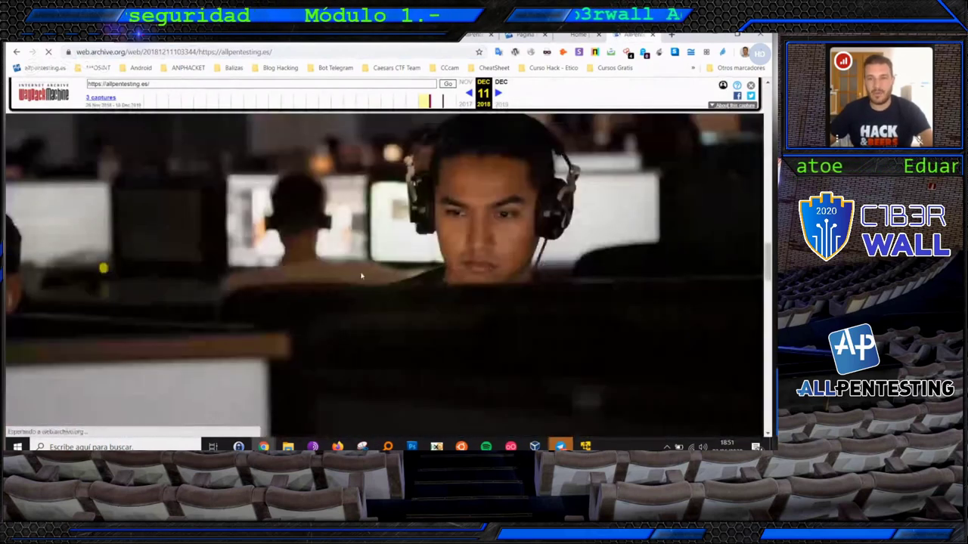
scroll(362, 276, up, 8)
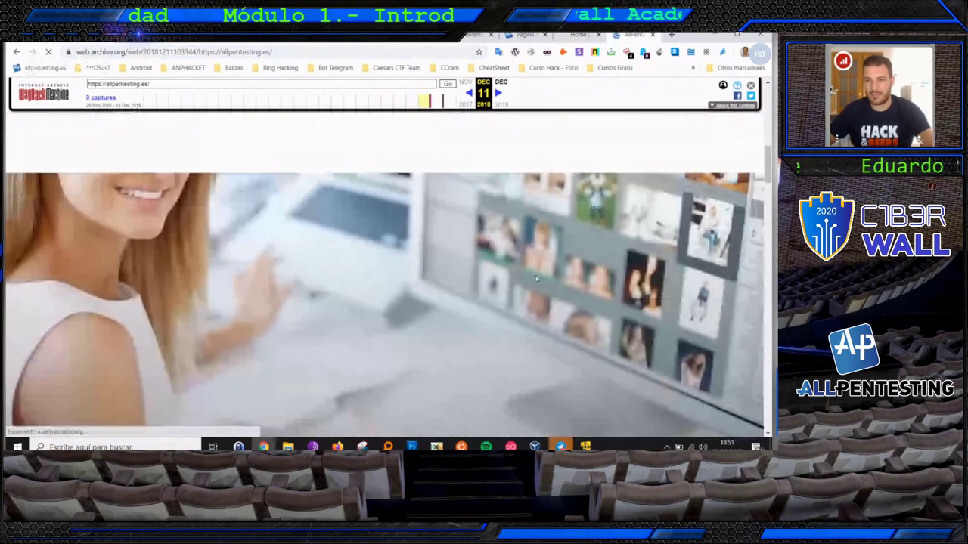
scroll(537, 280, up, 10)
scroll(494, 289, down, 3)
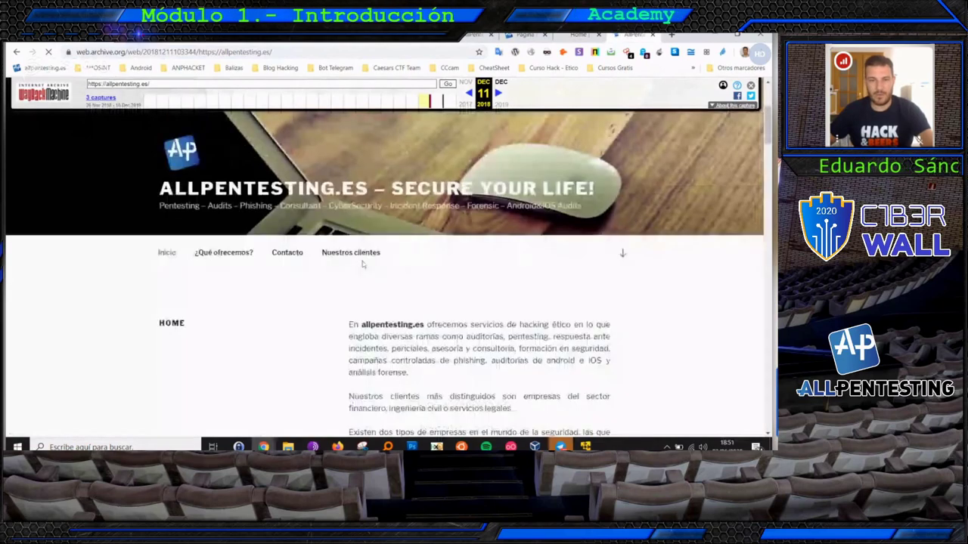
click(295, 258)
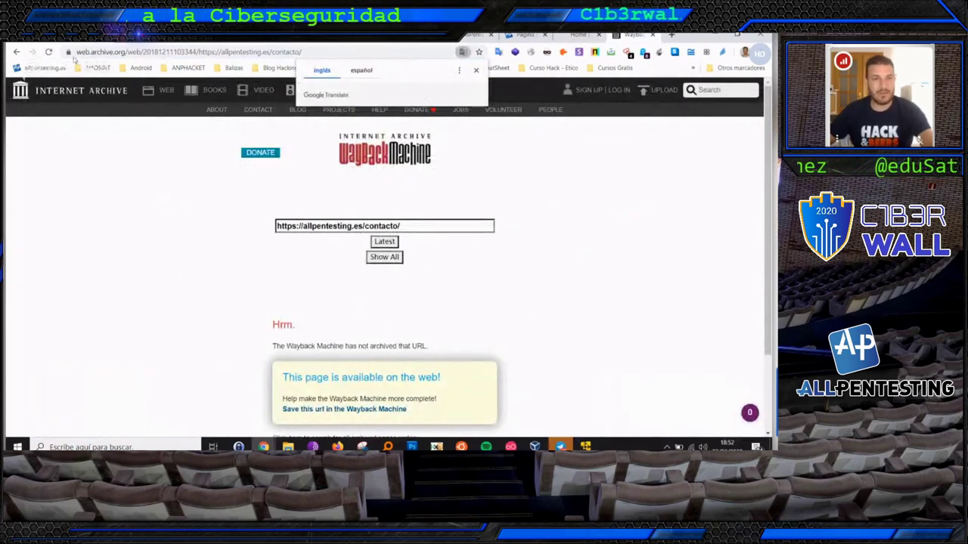
click(17, 52)
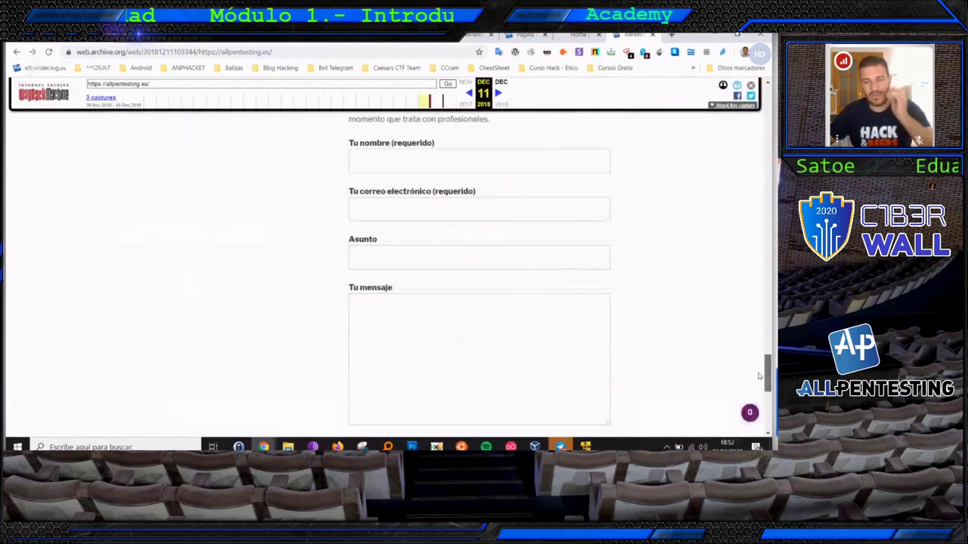
Try the archived contact form and e-mail link, then switch back to the c1b3rwall.es capture
scroll(760, 376, down, 3)
scroll(764, 371, up, 4)
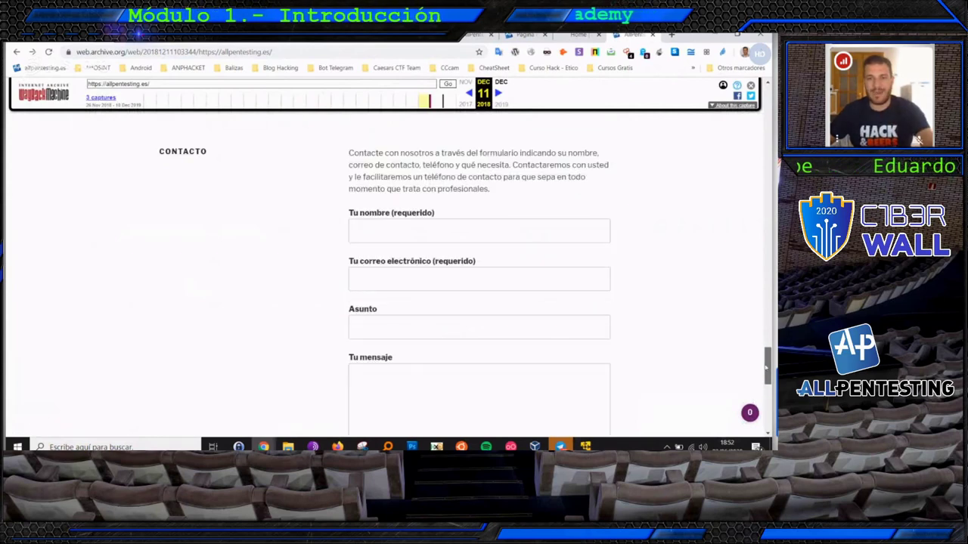
click(390, 312)
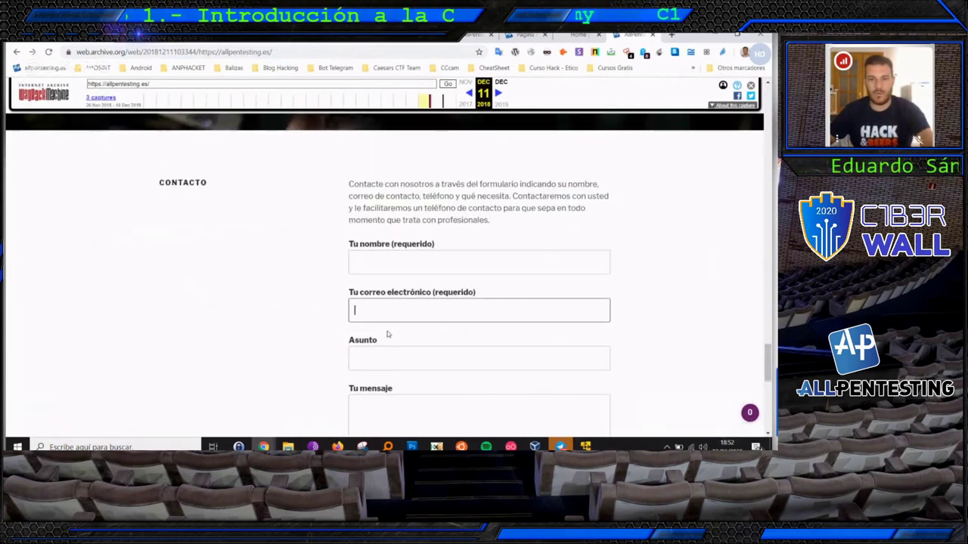
scroll(469, 365, down, 5)
scroll(528, 346, down, 2)
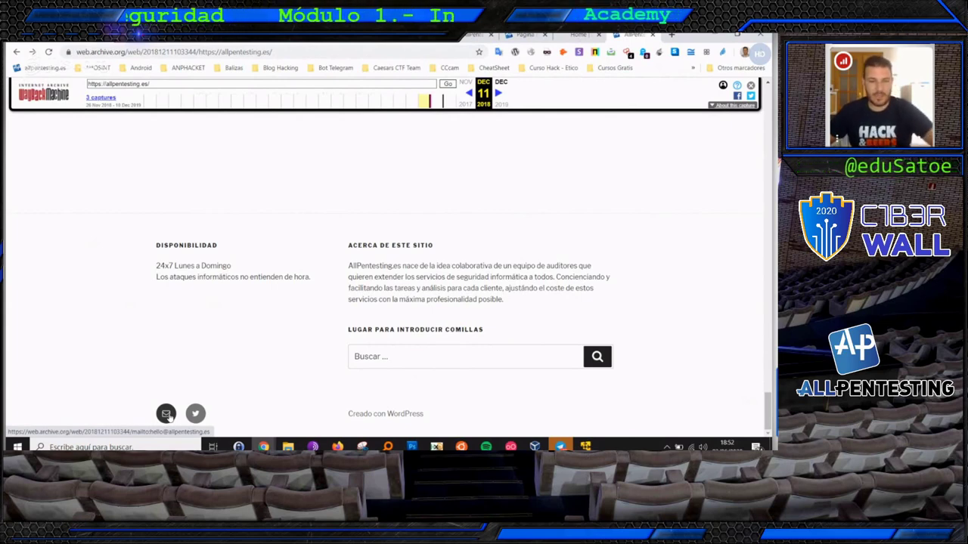
click(166, 416)
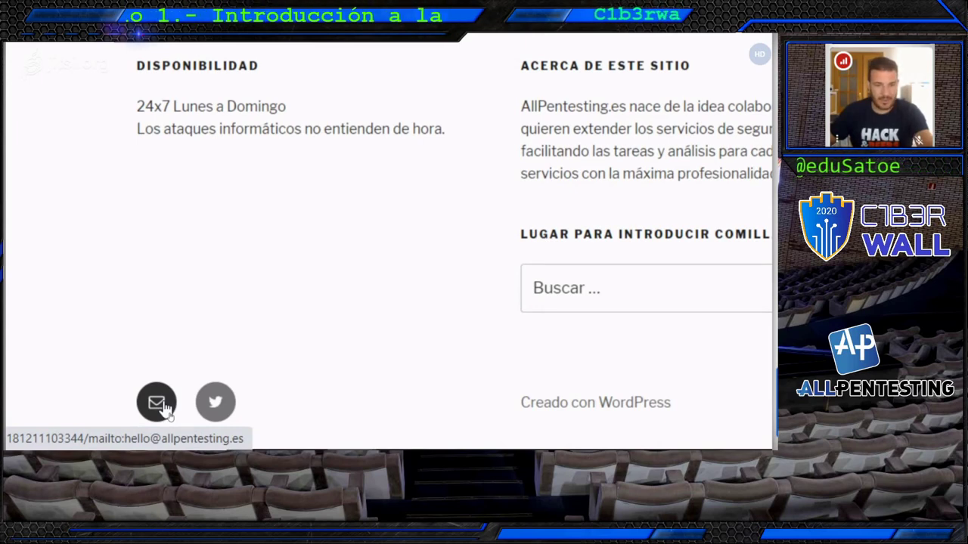
click(159, 404)
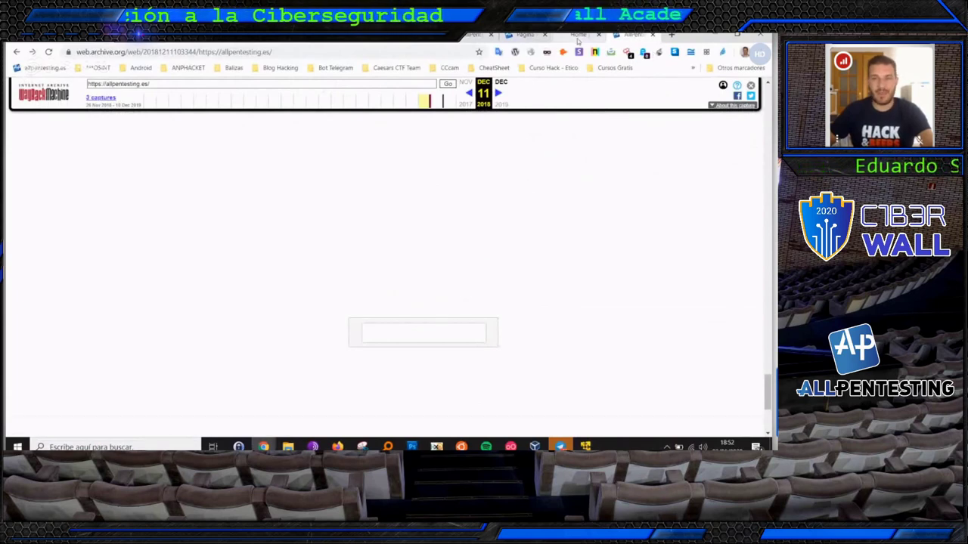
key(ctrl+shift+Tab)
click(178, 84)
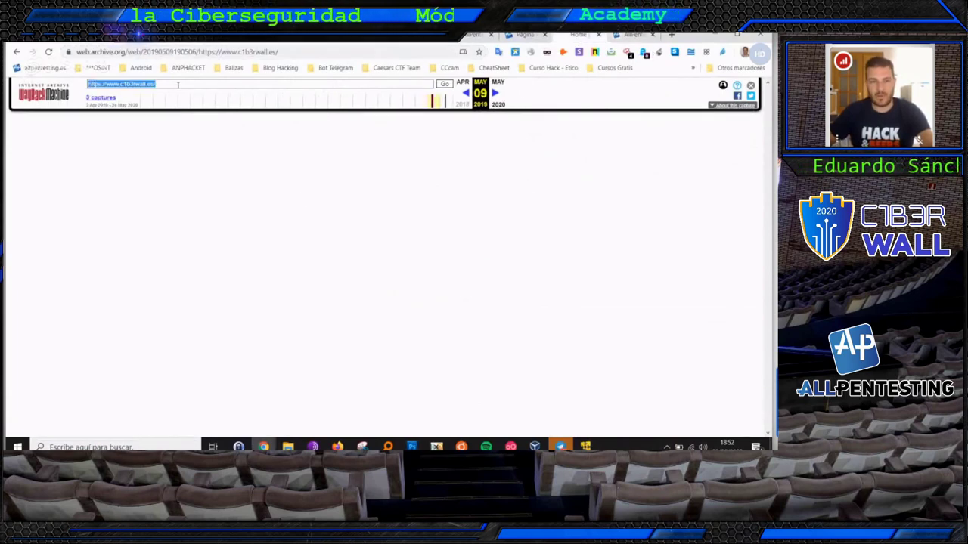
text(https://www.c1b3rwall.es)
key(Return)
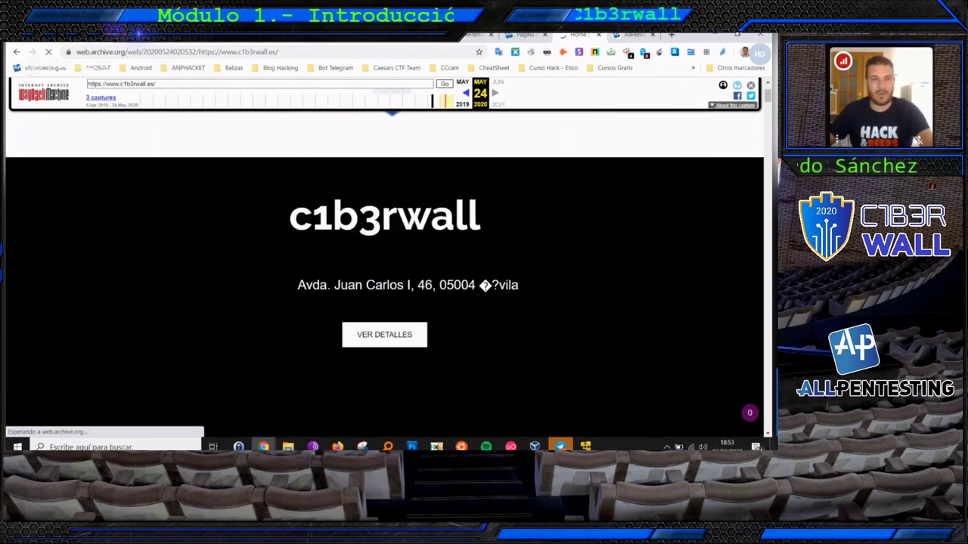
key(alt+Left)
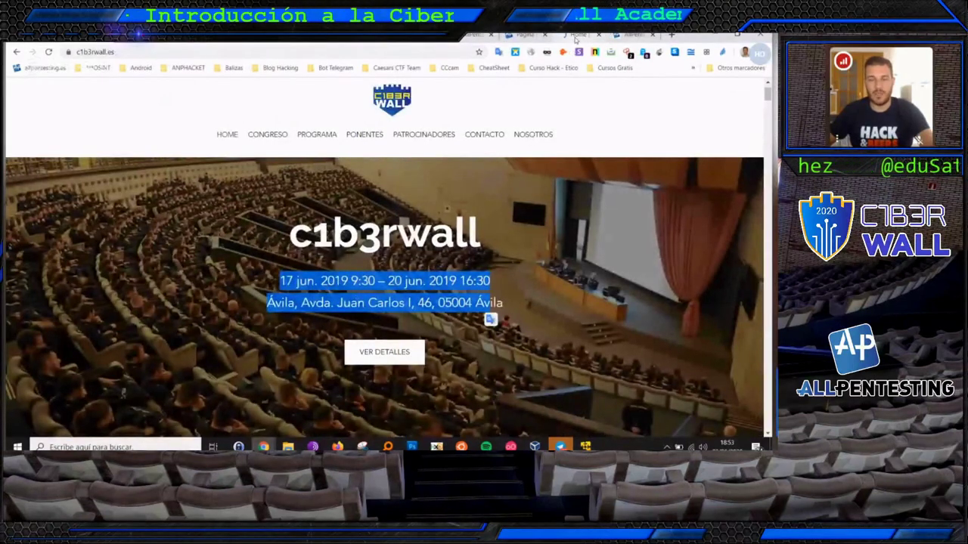
key(alt+Right)
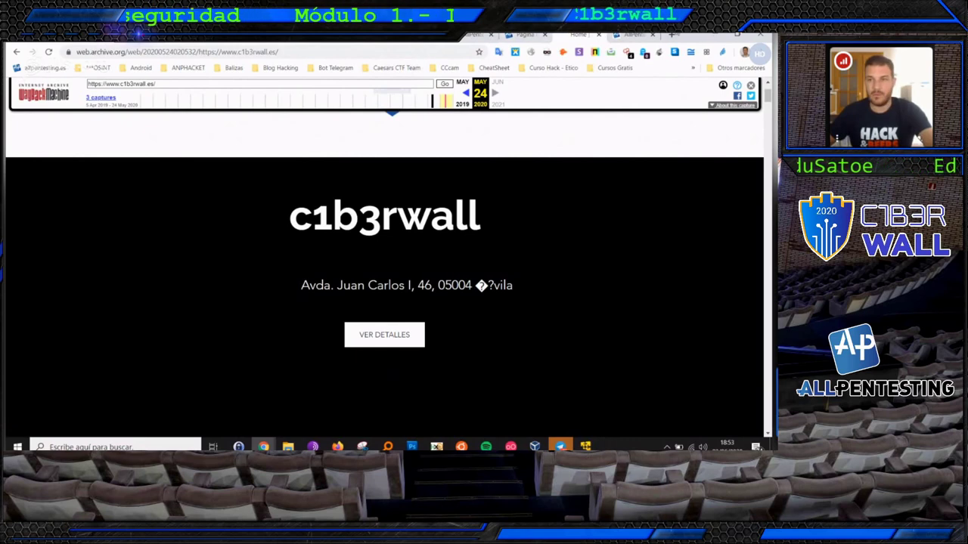
click(673, 36)
Search Google for 'cached view' and open the CachedView site
text(cached)
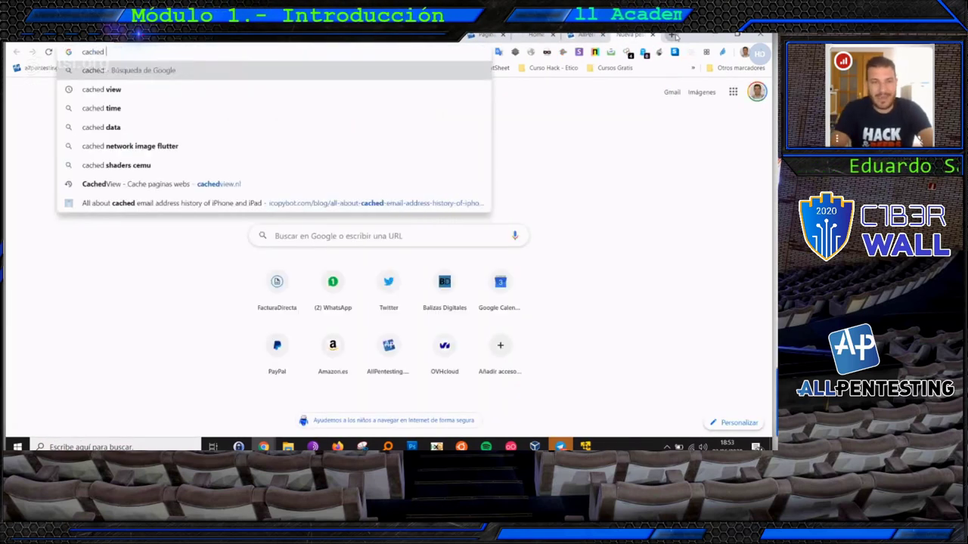
key(Down)
key(Down)
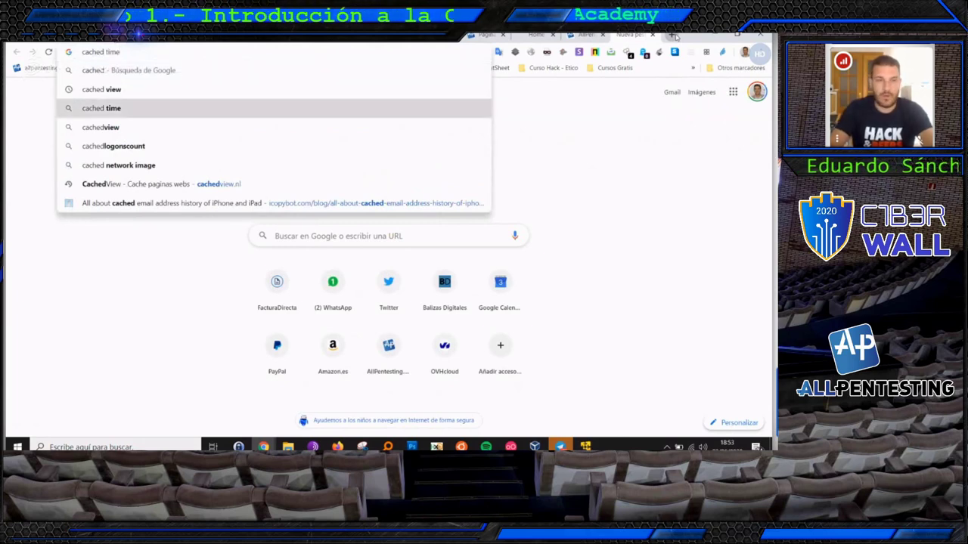
key(Up)
key(Return)
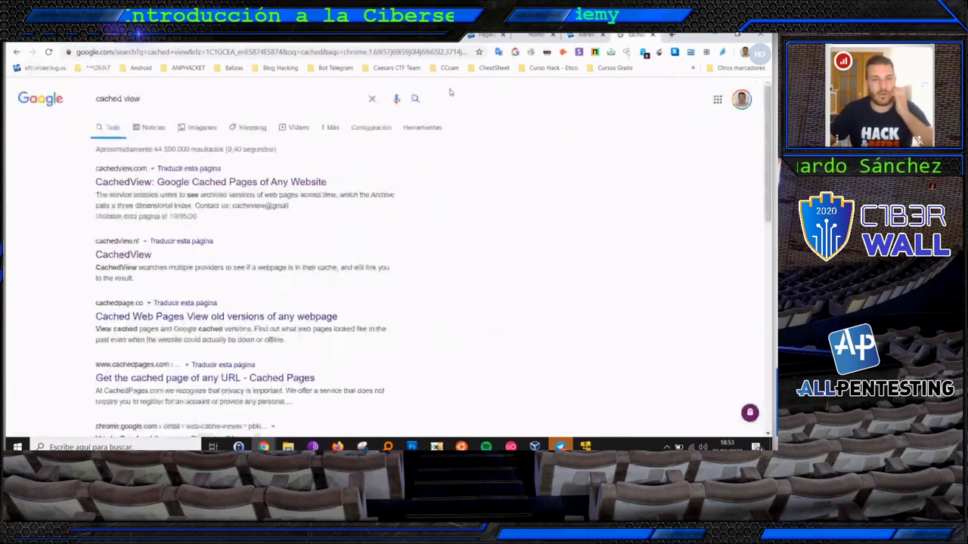
click(152, 187)
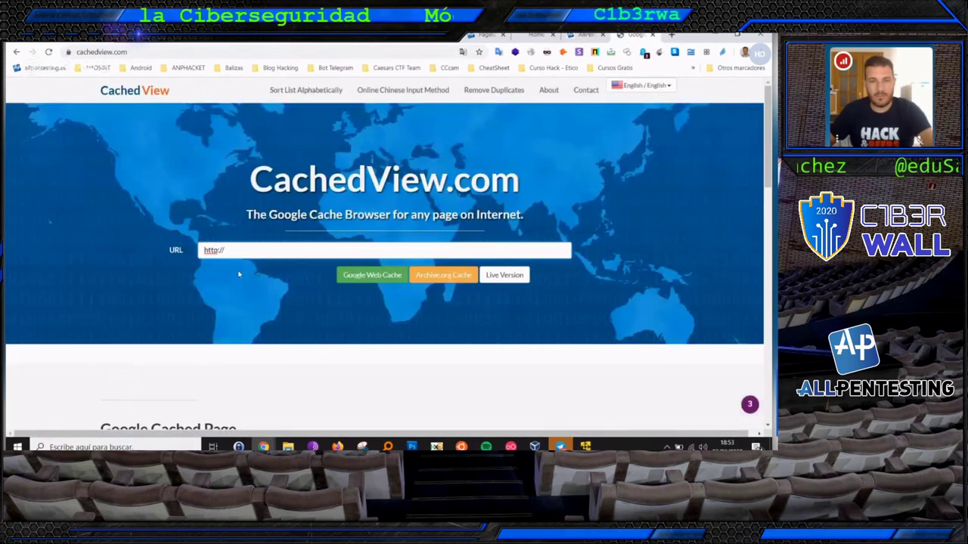
Type marca.com in the CachedView address field, then replace it with the pasted Wayback address
click(201, 253)
text(mar)
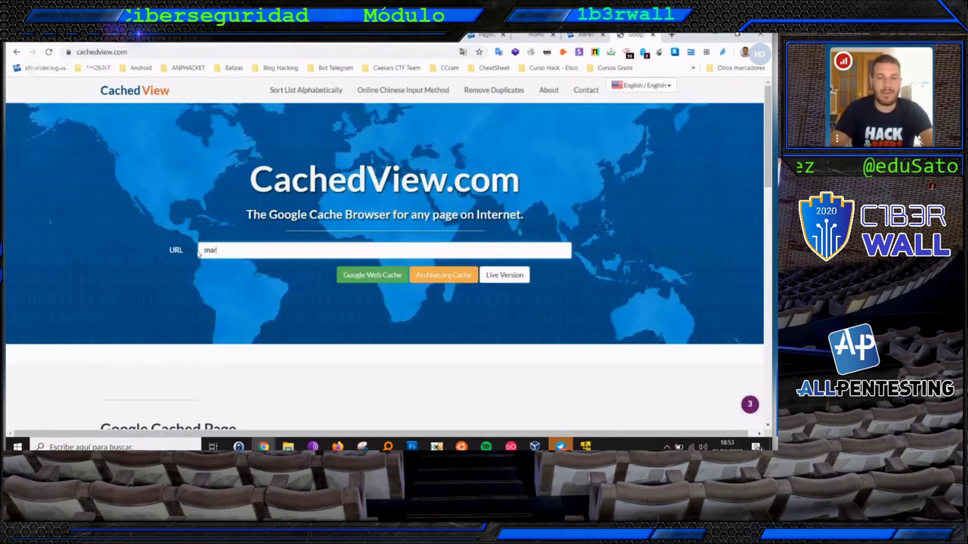
text(ca.com)
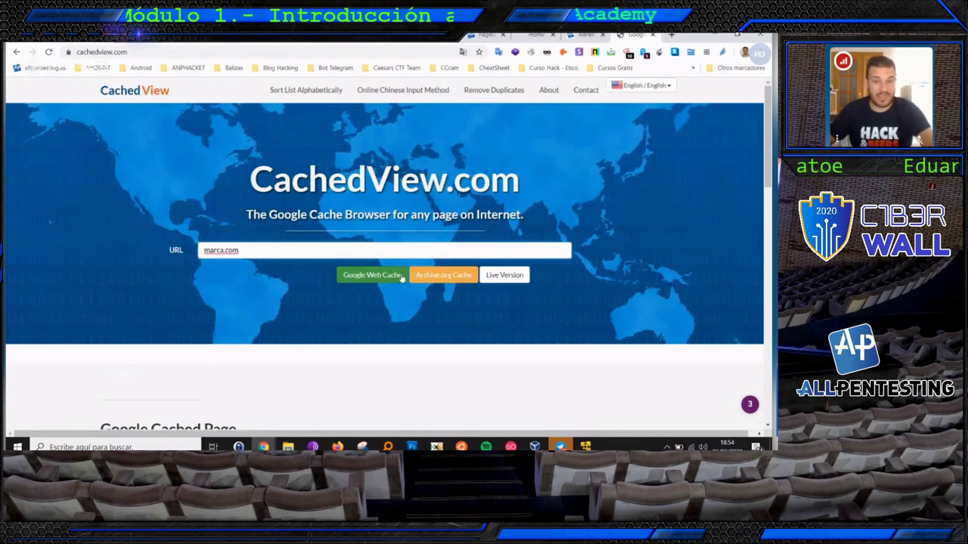
key(ctrl+a)
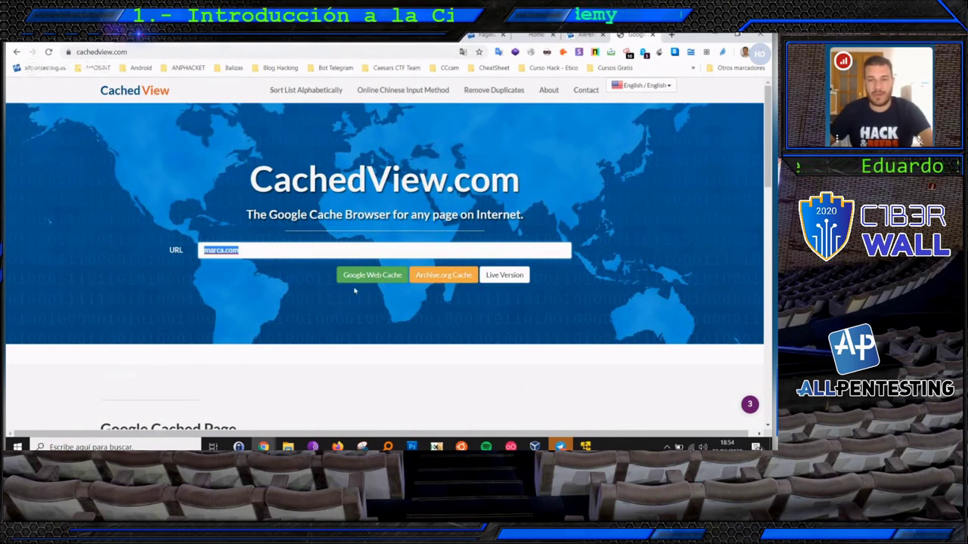
text(https://web.archive.org/)
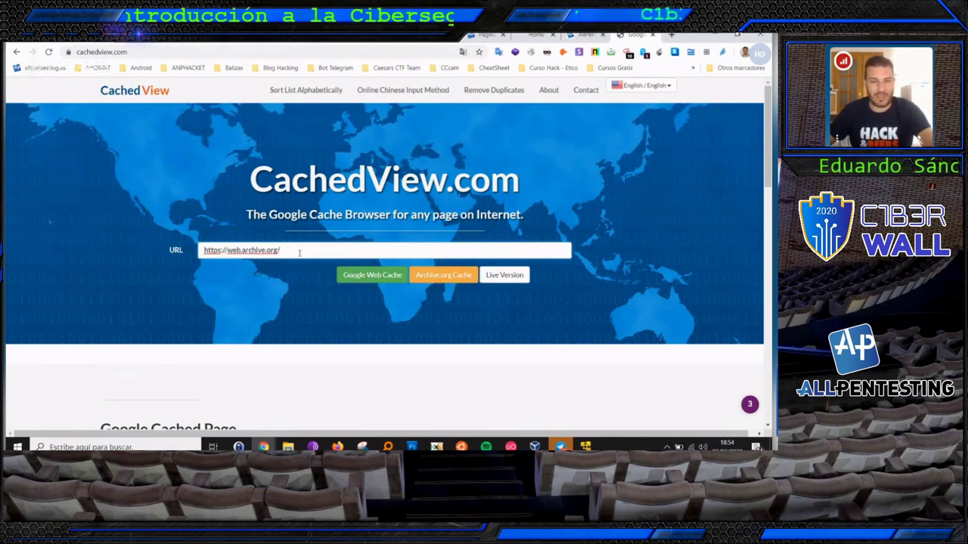
drag(300, 254, 159, 254)
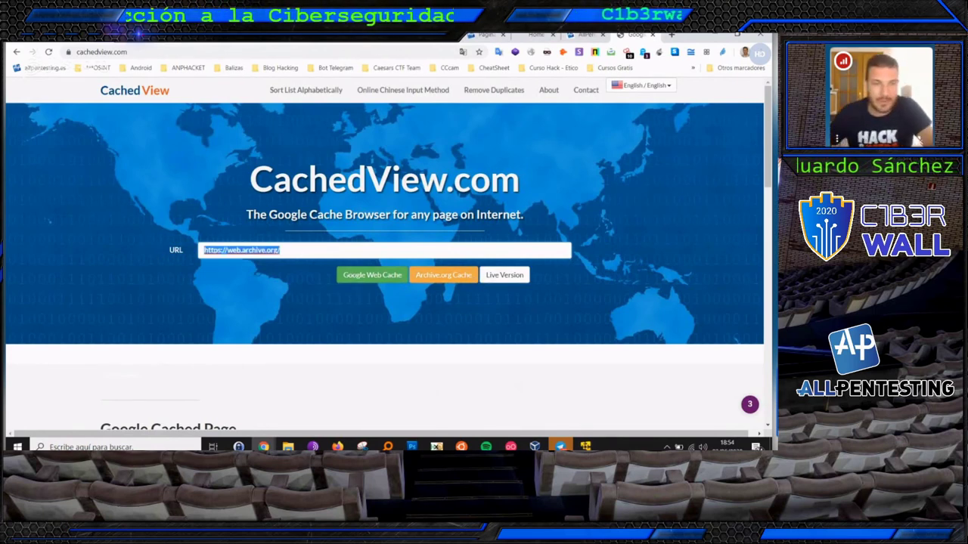
key(ctrl+shift+Tab)
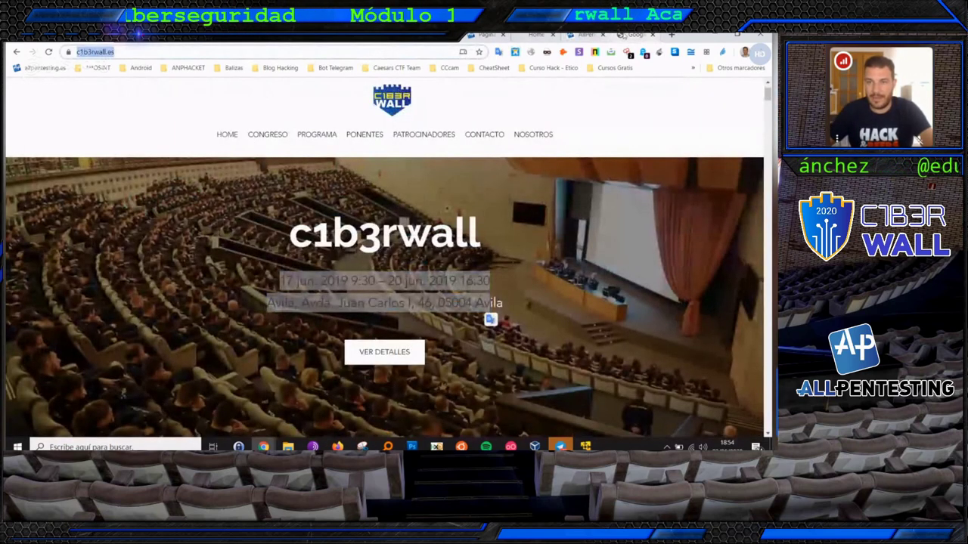
key(ctrl+c)
key(ctrl+Tab)
key(ctrl+v)
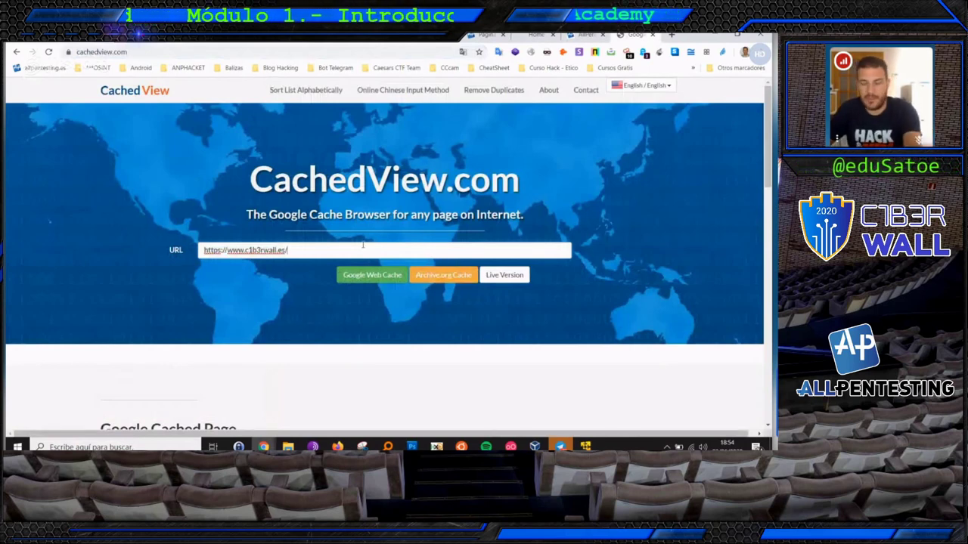
key(BackSpace)
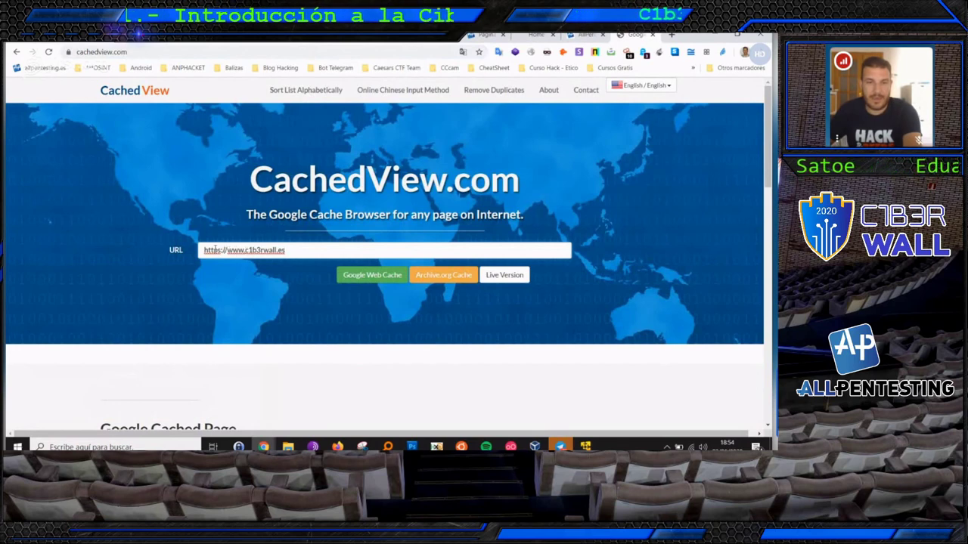
triple_click(215, 249)
key(ctrl+v)
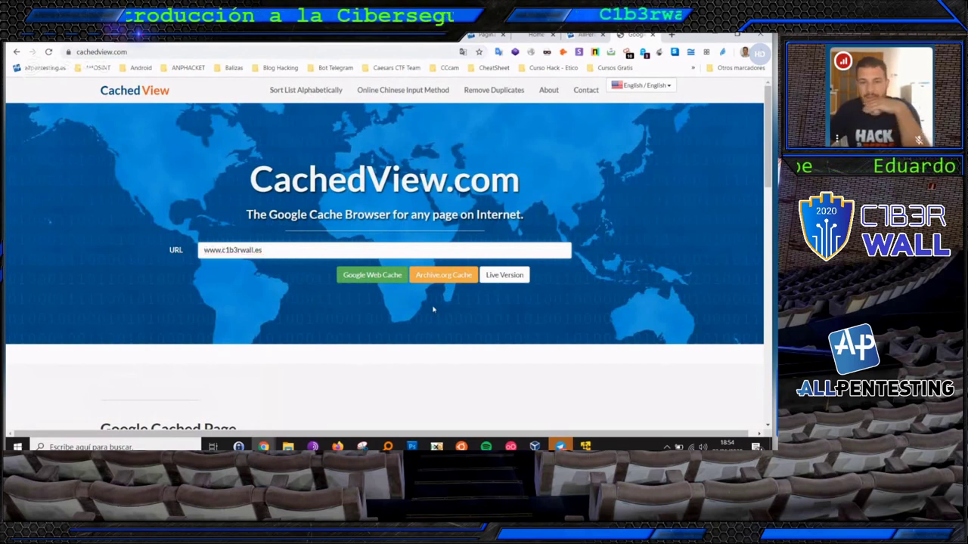
click(372, 274)
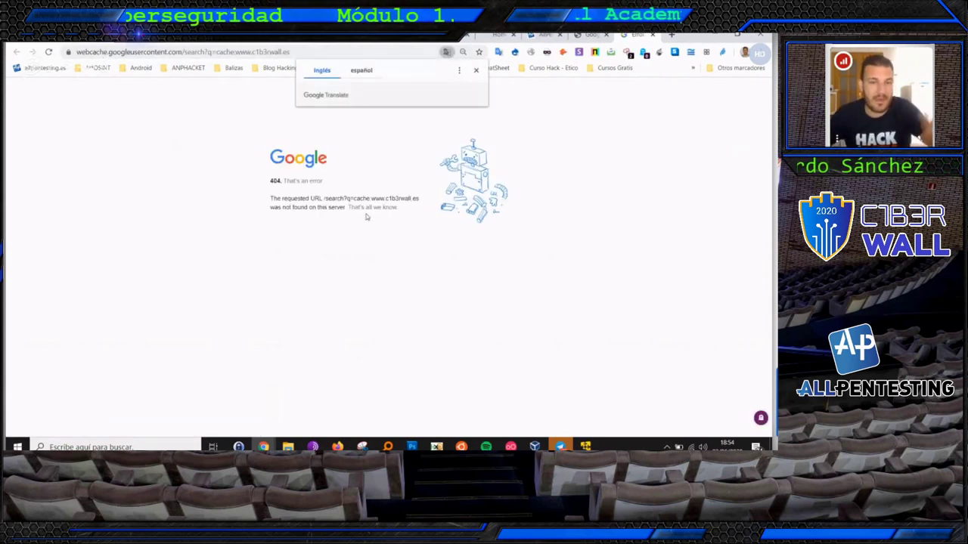
Rerun the Google cache lookup for c1b3rwall.es without the www prefix
click(252, 52)
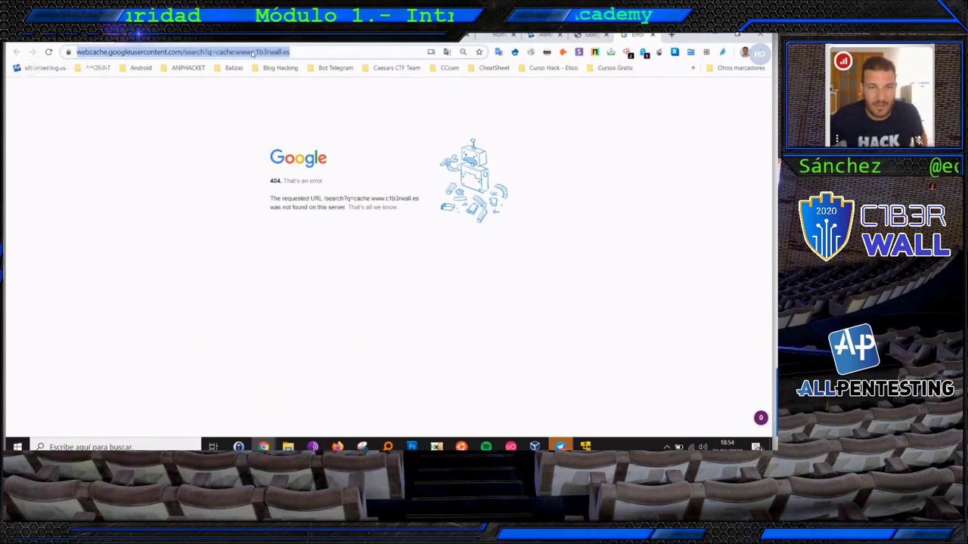
click(252, 52)
key(BackSpace)
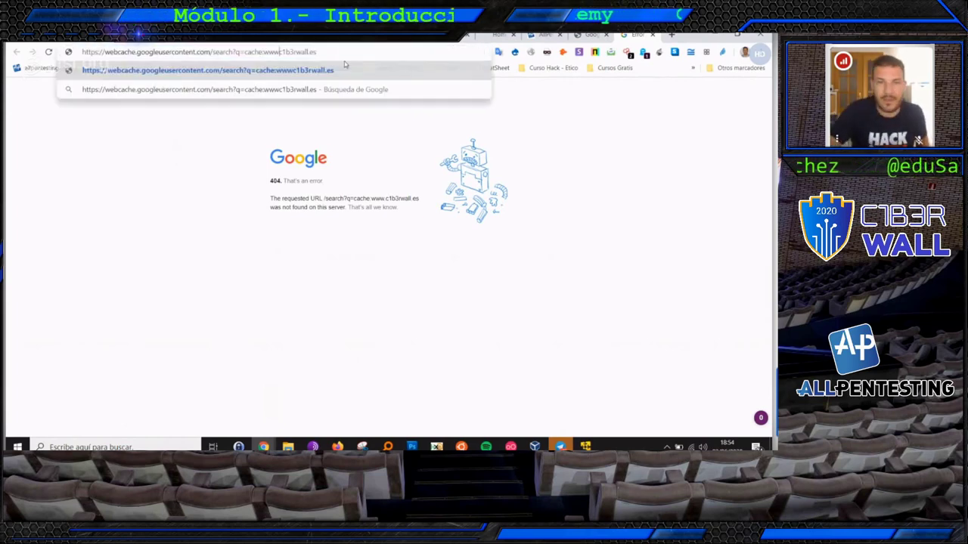
key(BackSpace)
key(BackSpace)
key(BackSpace)
key(Return)
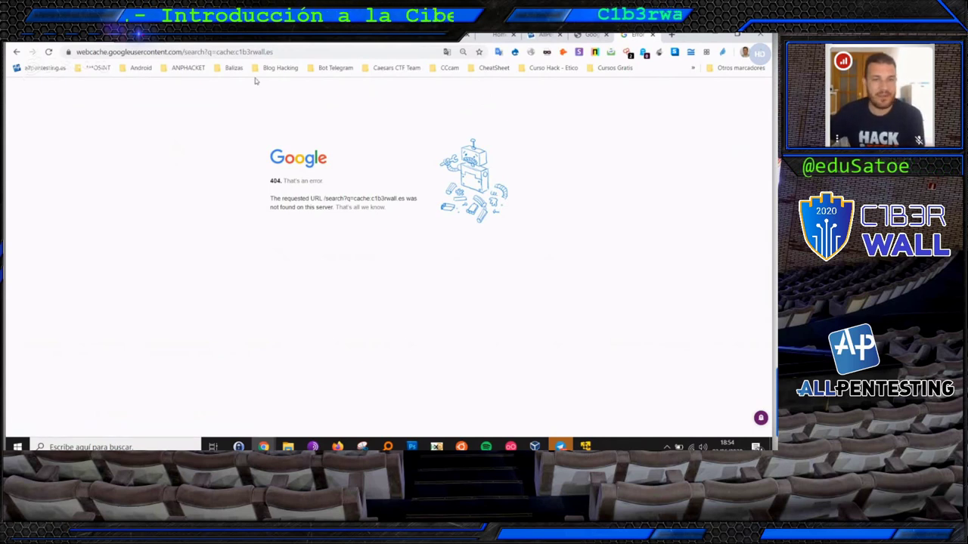
Go to the Google home page and search cache:marca.com to view its cached copy
drag(239, 53, 296, 53)
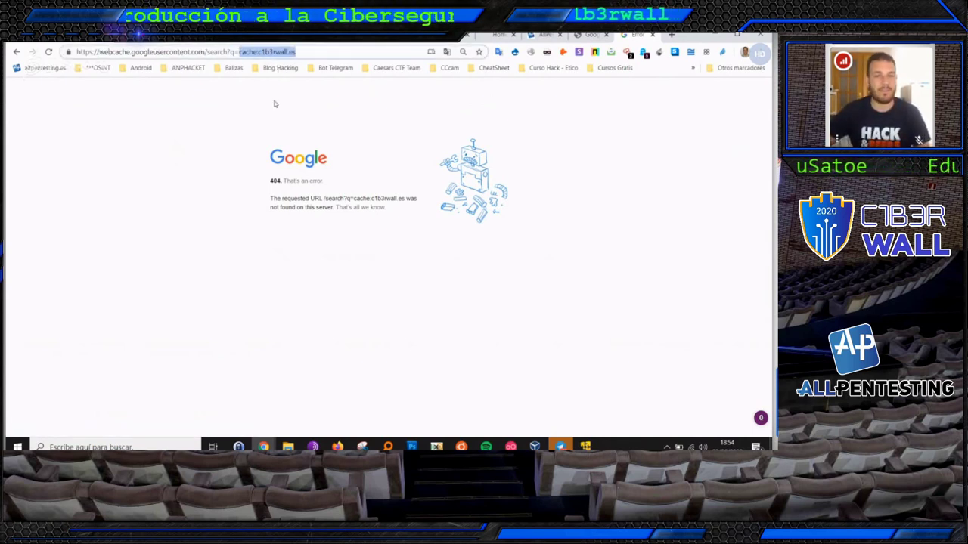
key(BackSpace)
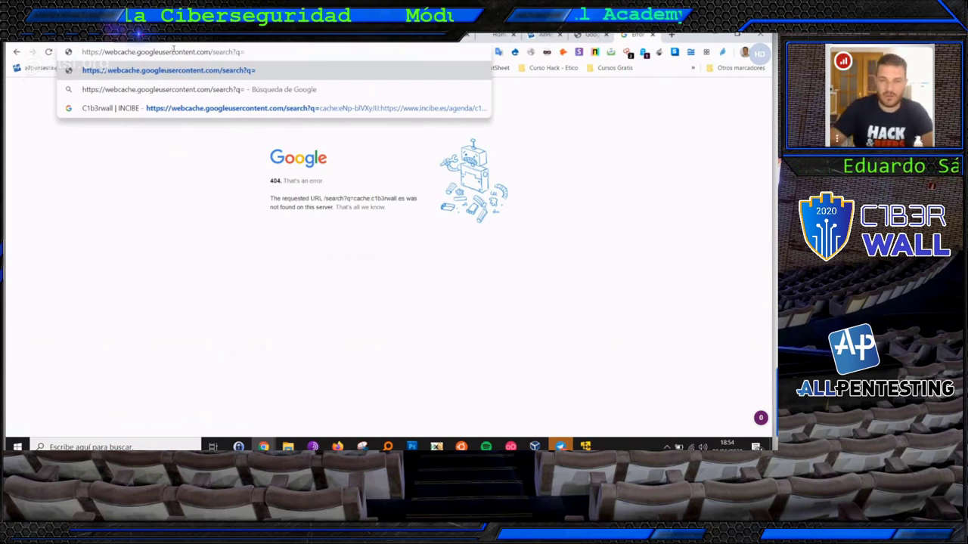
key(ctrl+a)
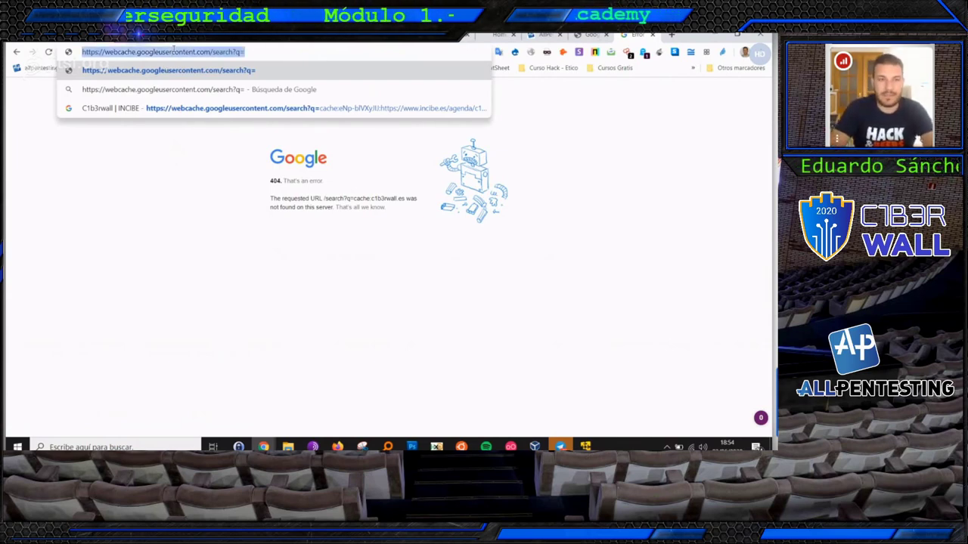
text(google)
key(Return)
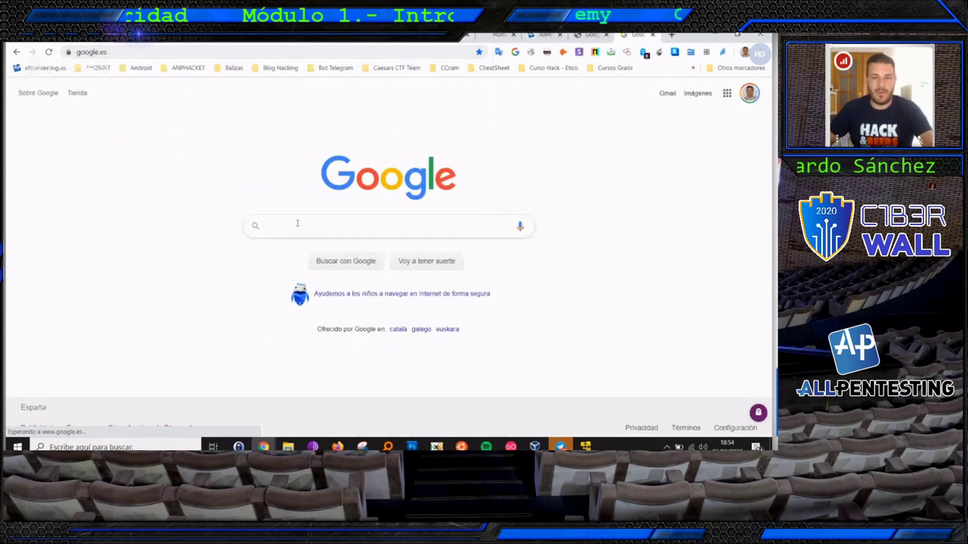
click(297, 223)
text(cache)
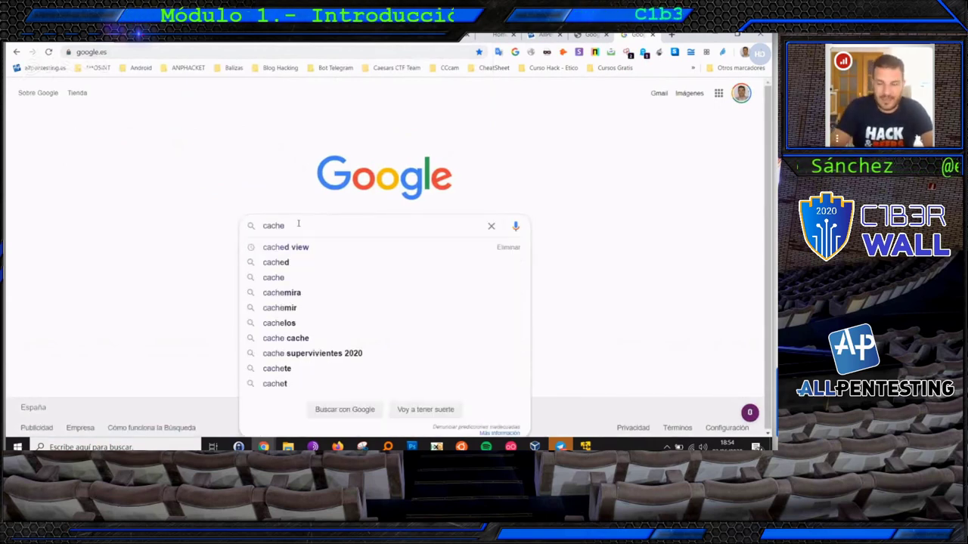
text(:marca.com)
key(Return)
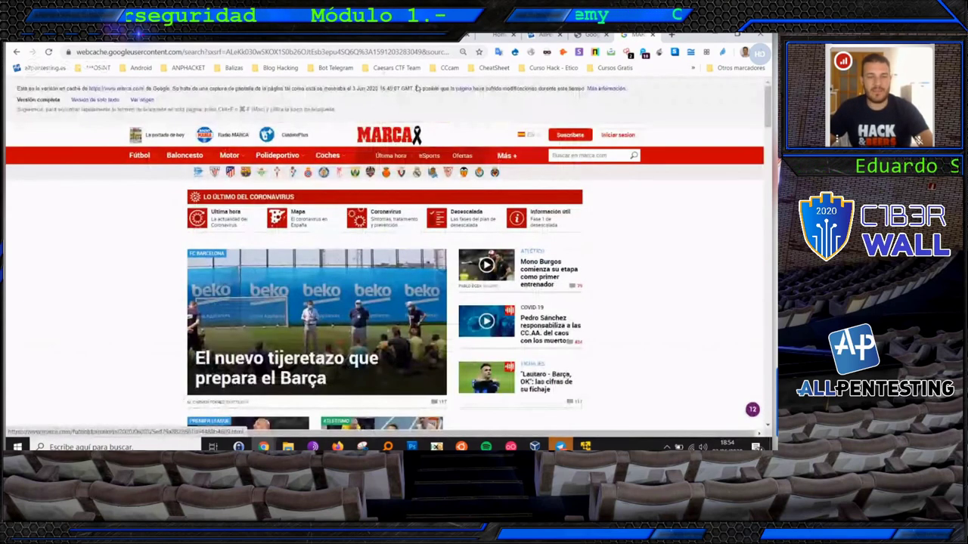
Load the live marca.com home page from the address bar
click(213, 50)
text(marca.com)
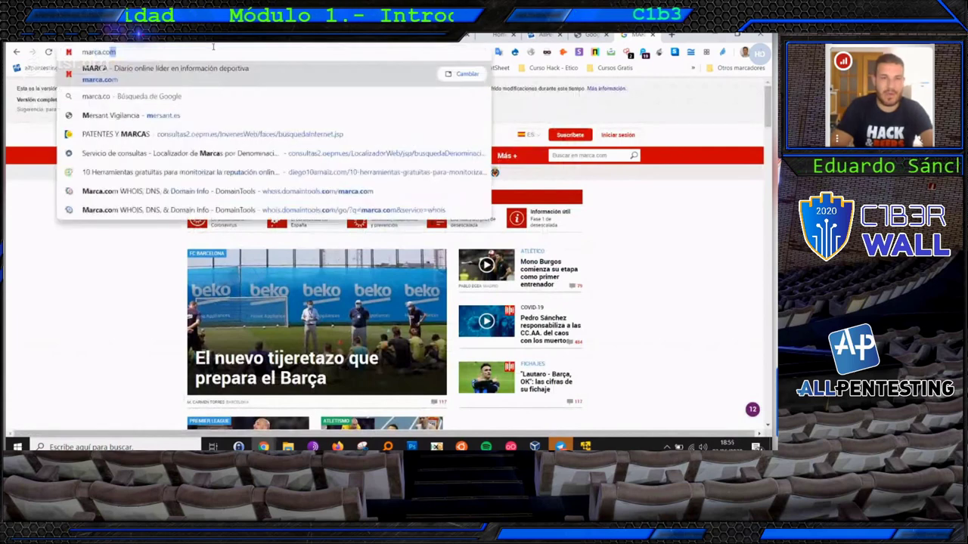
key(Return)
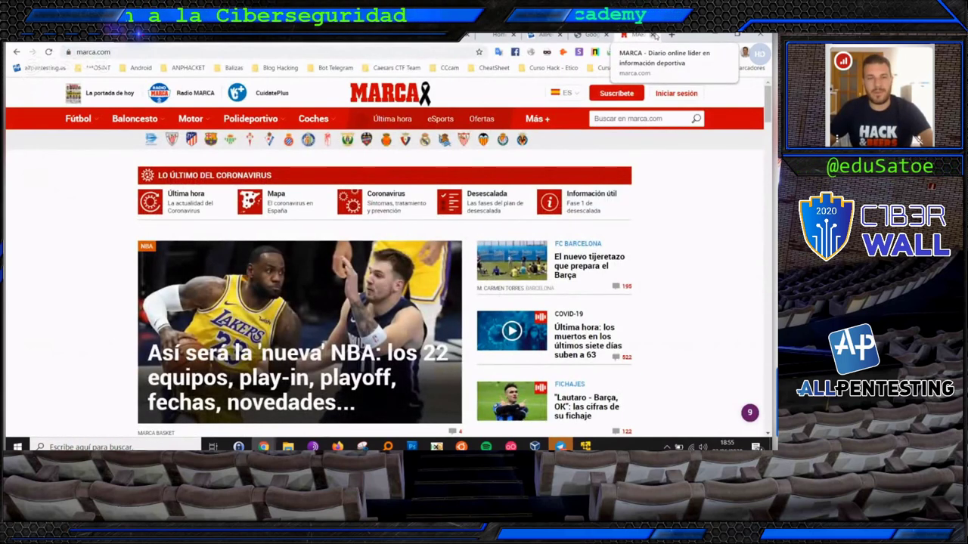
Close the MARCA, CachedView, Wayback, allpentesting.es, 404 and Hack & Beers tabs, leaving the Carrot2 results
click(653, 34)
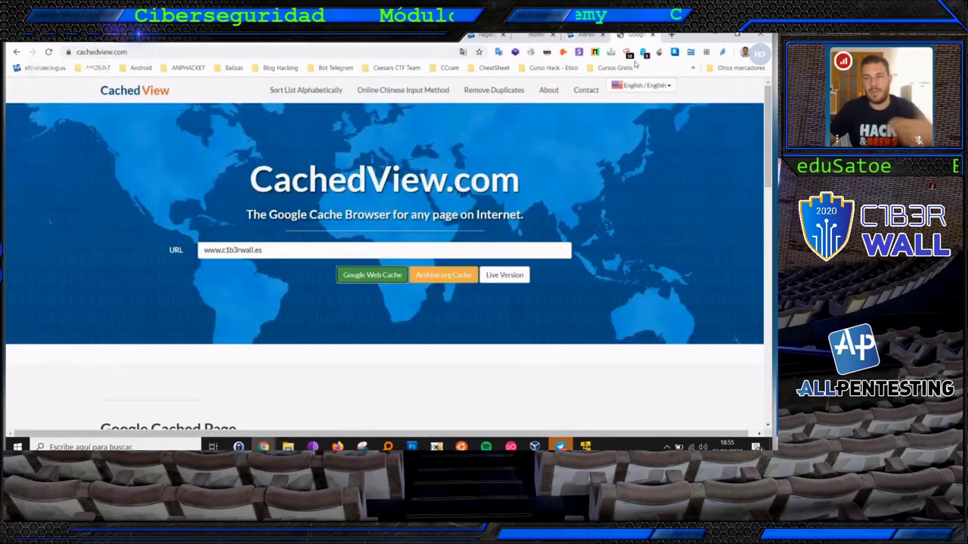
click(653, 34)
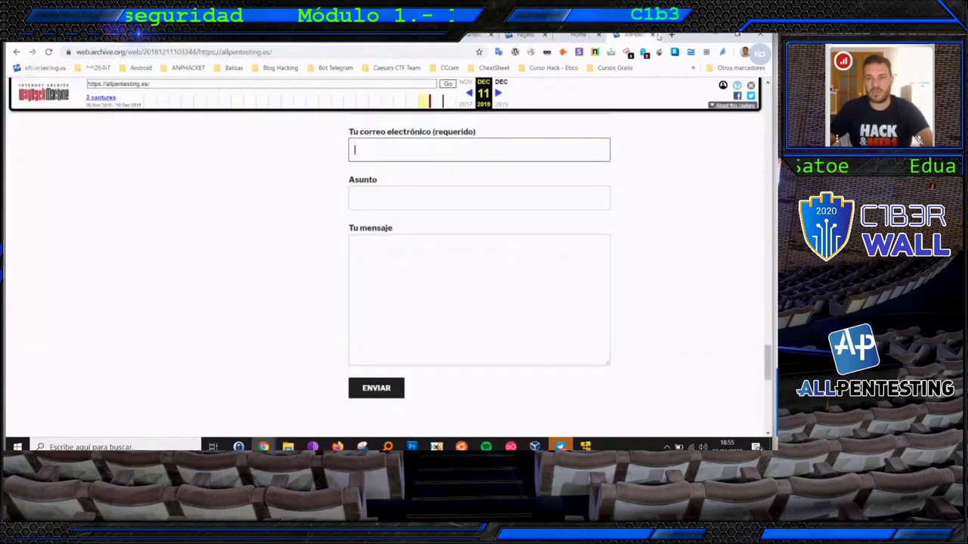
click(653, 35)
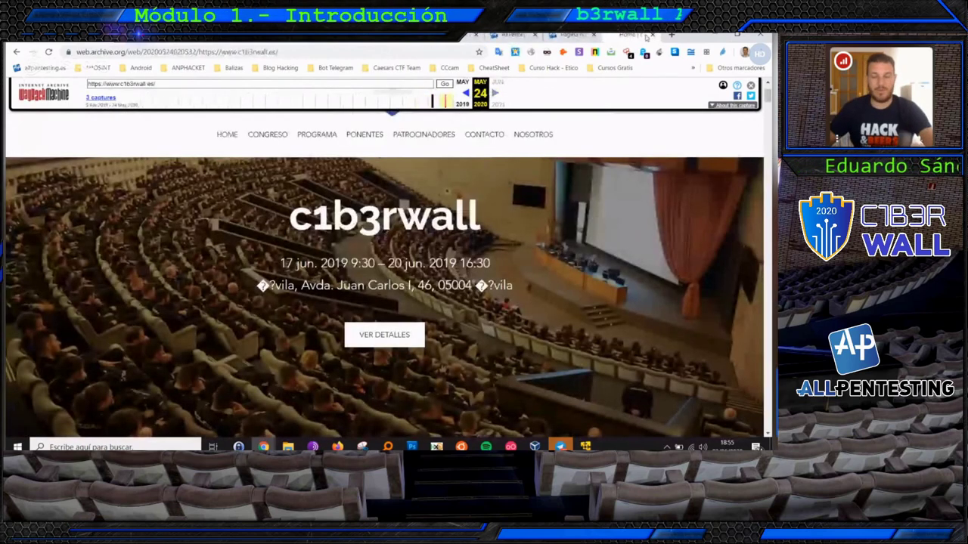
click(654, 35)
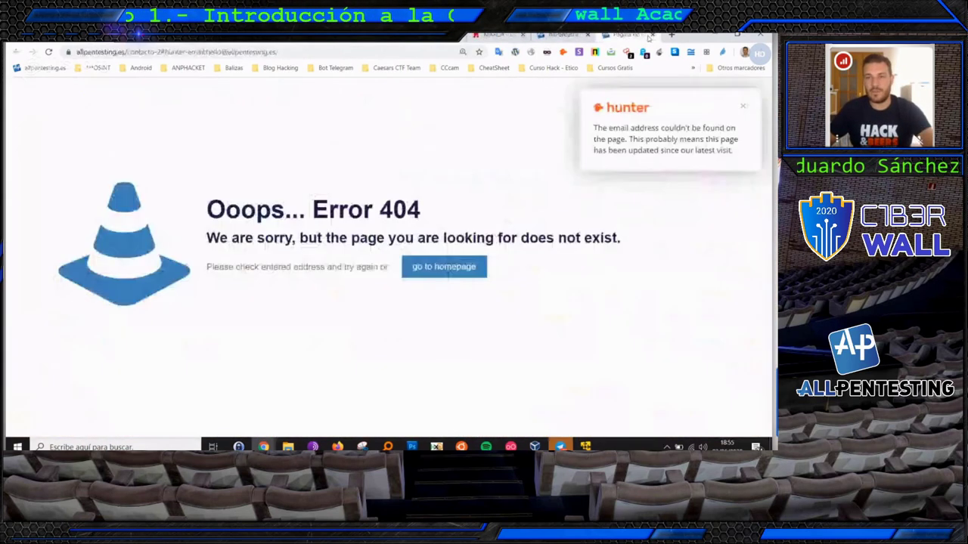
click(563, 35)
click(589, 35)
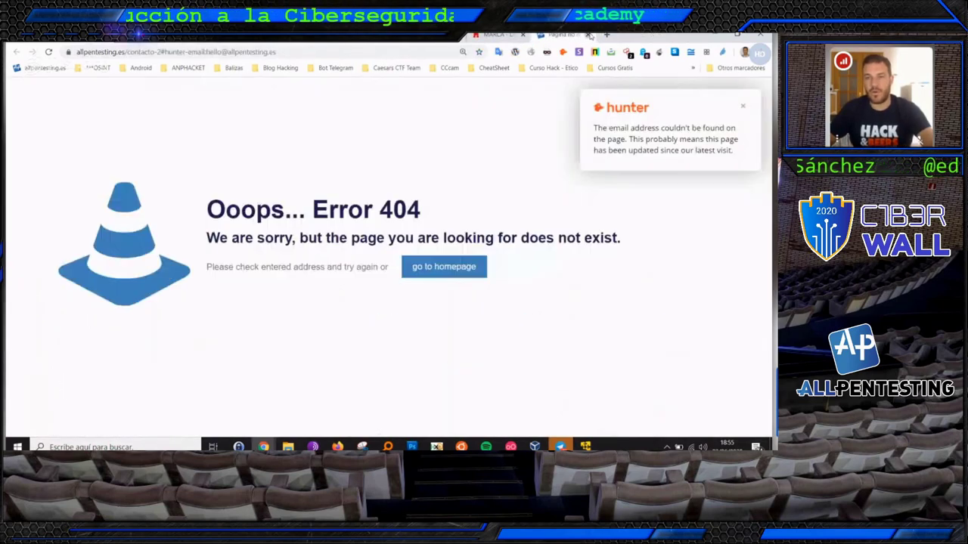
click(589, 35)
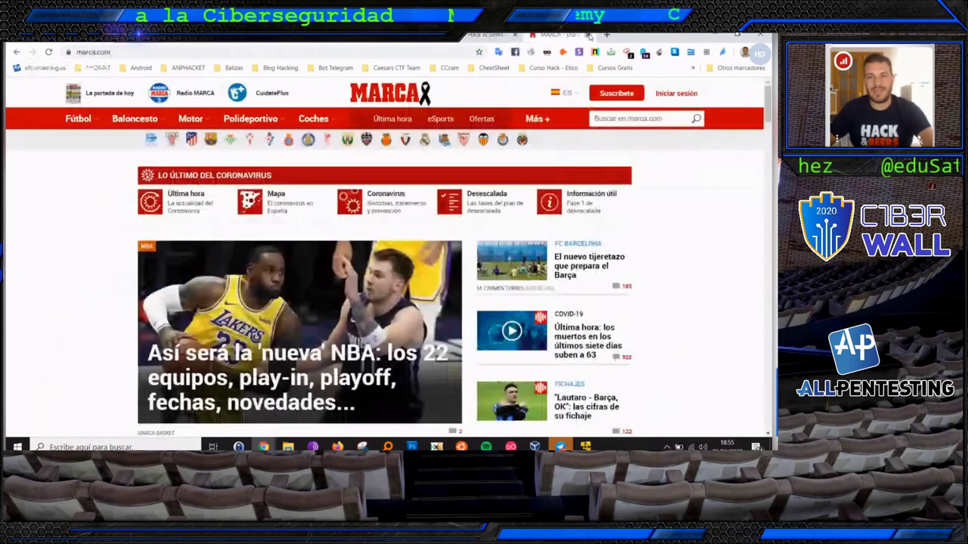
click(589, 34)
click(588, 35)
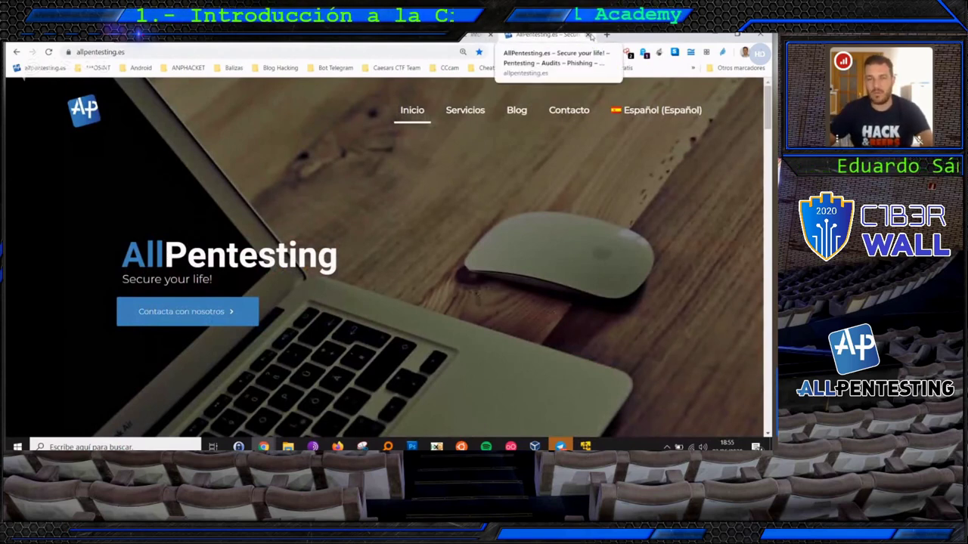
click(549, 41)
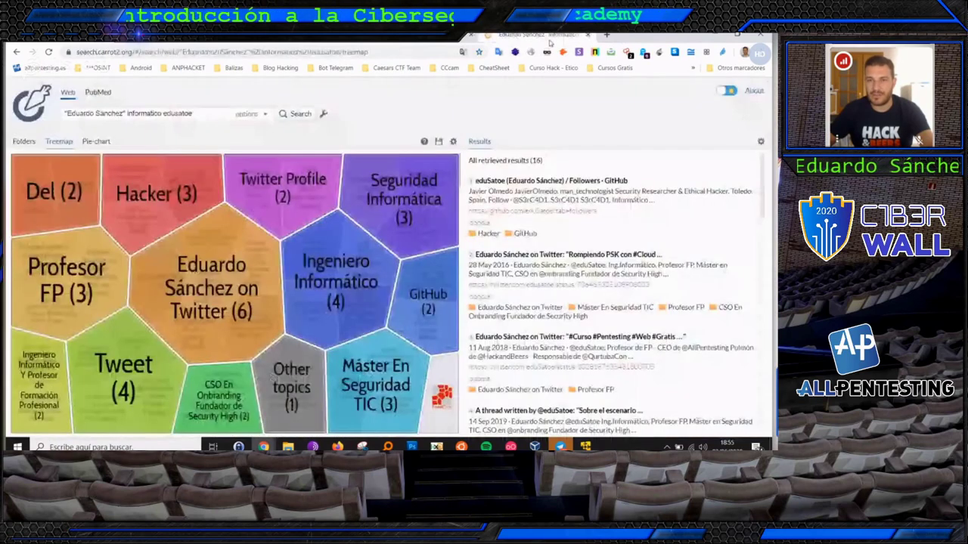
Load pastebin.com in a new tab and focus its New Paste text area
click(606, 35)
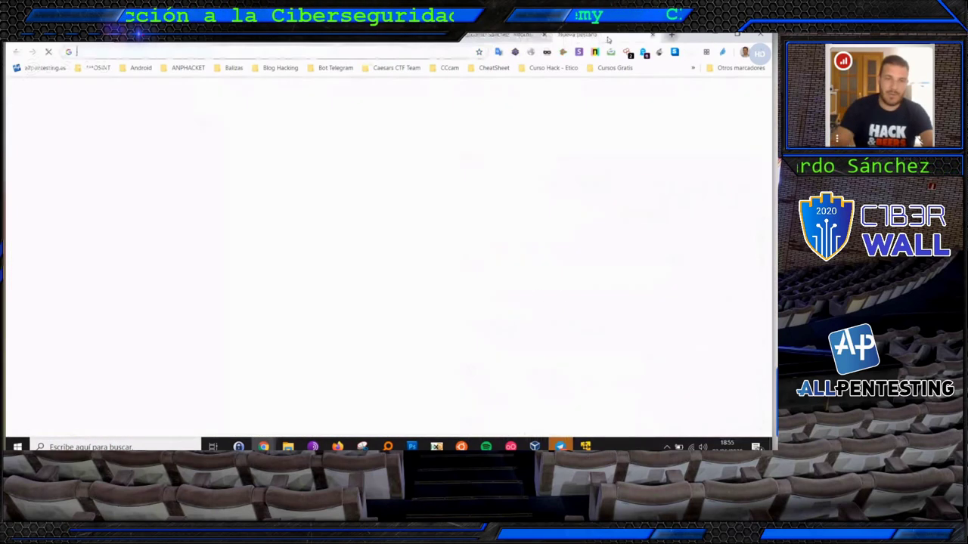
text(pas)
key(Return)
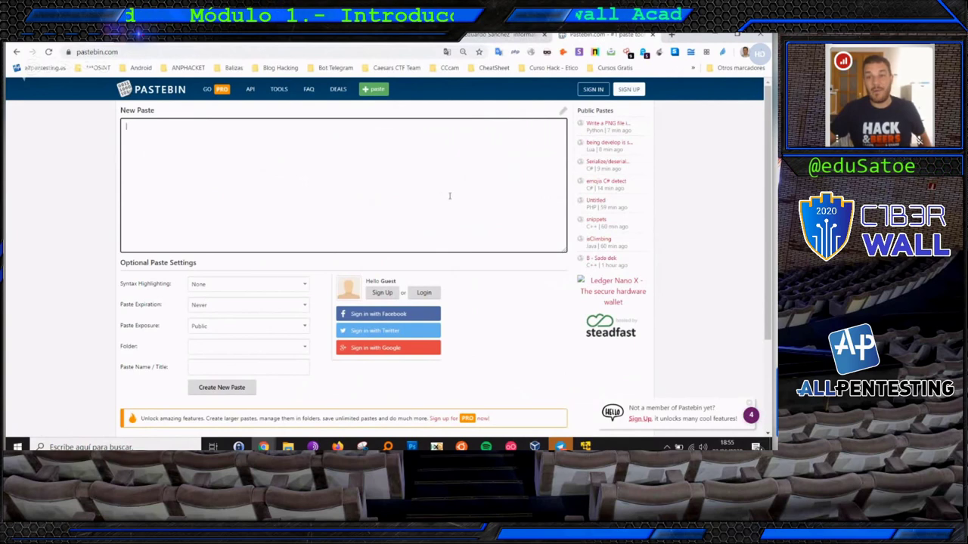
click(477, 200)
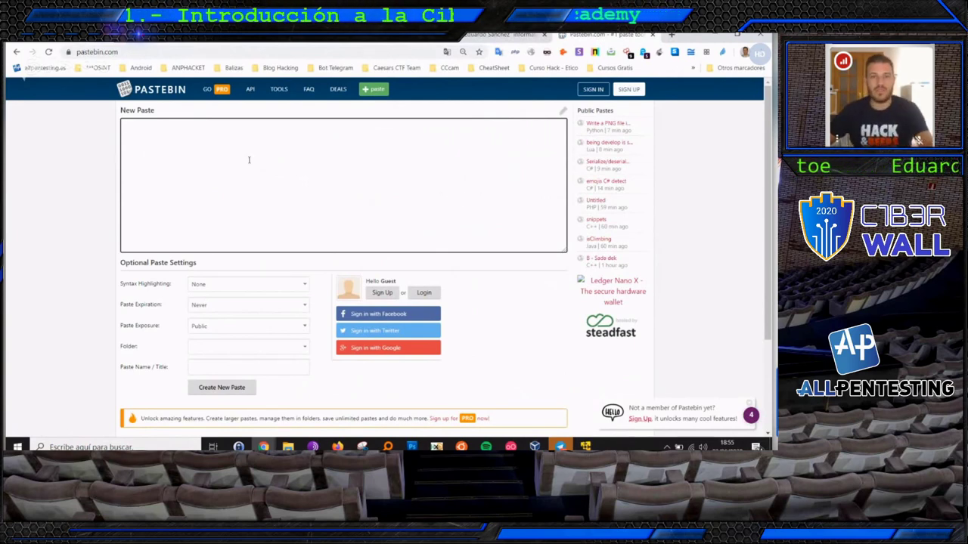
scroll(360, 156, down, 2)
scroll(417, 130, up, 2)
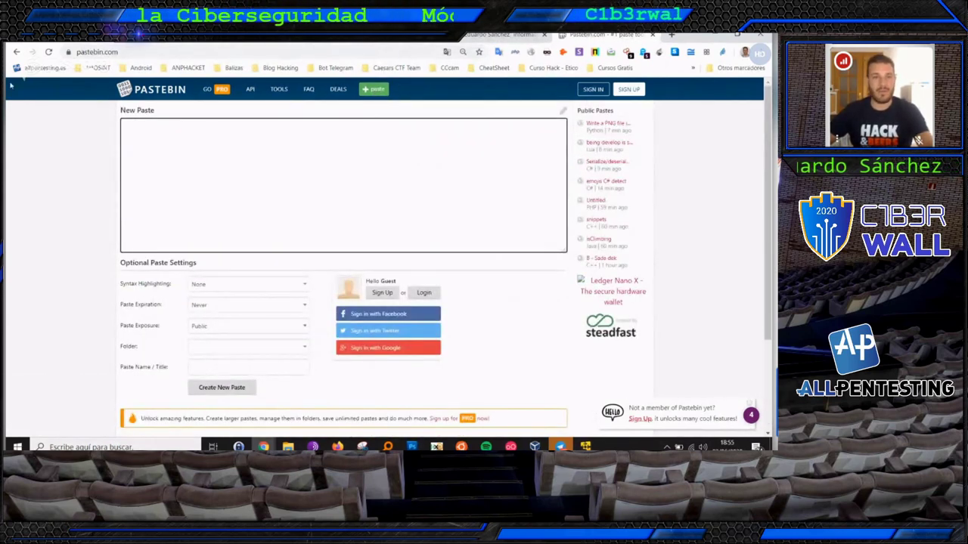
Turn the Pastebin address into a site: search query in the address bar
click(231, 52)
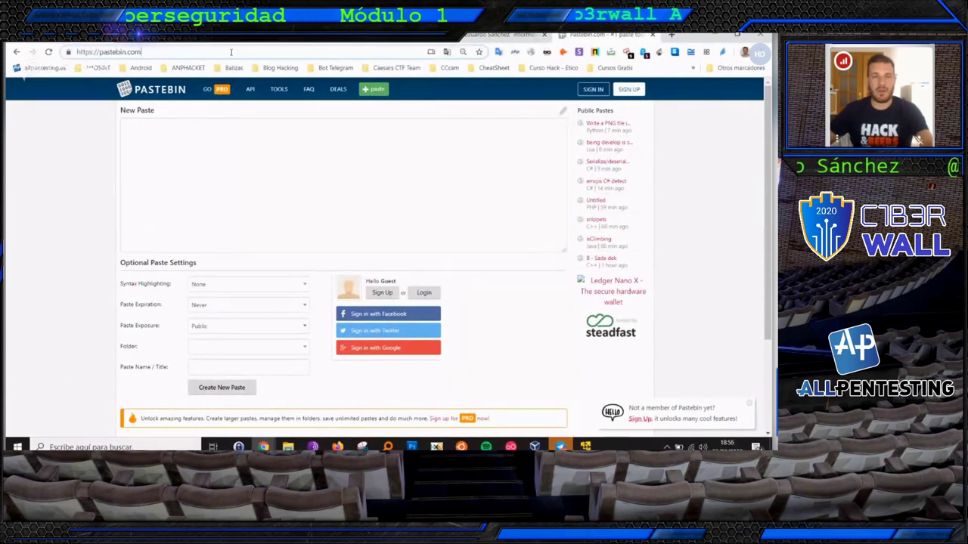
key(Home)
key(Delete)
key(Delete)
key(Delete)
key(Delete)
key(Delete)
key(Delete)
key(Delete)
key(Delete)
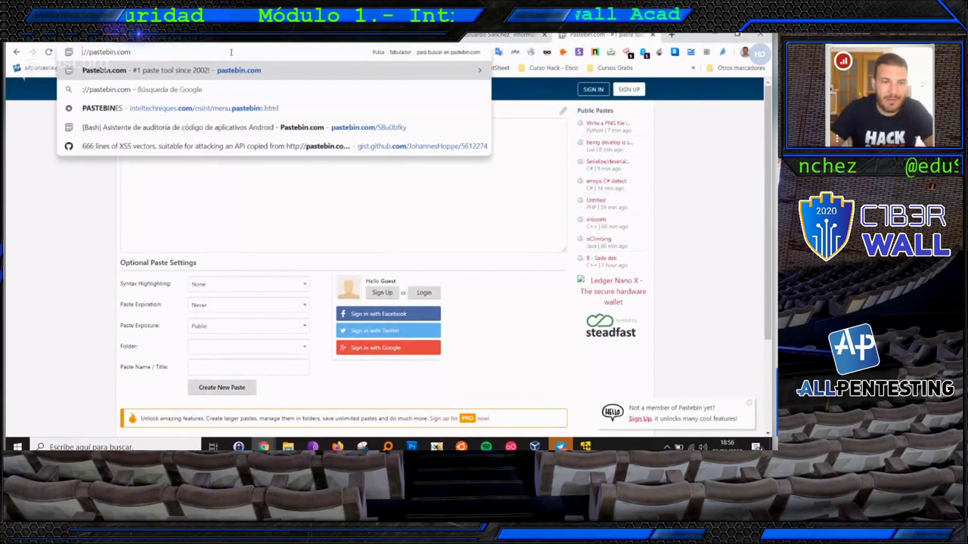
text(site:)
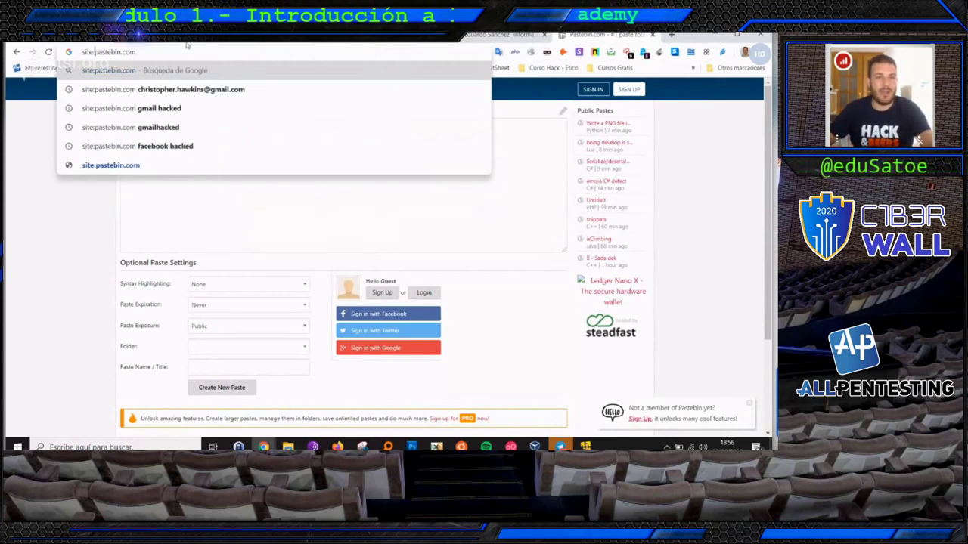
Search 'site:pastebin.com gmail hacked' (about 4,430 results) and highlight pastebin.com in the query
click(186, 108)
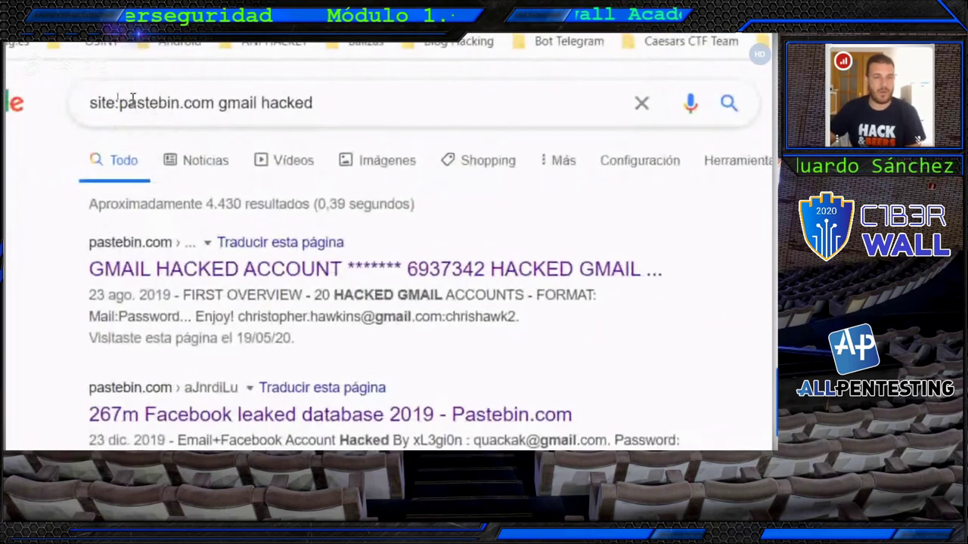
drag(215, 103, 119, 103)
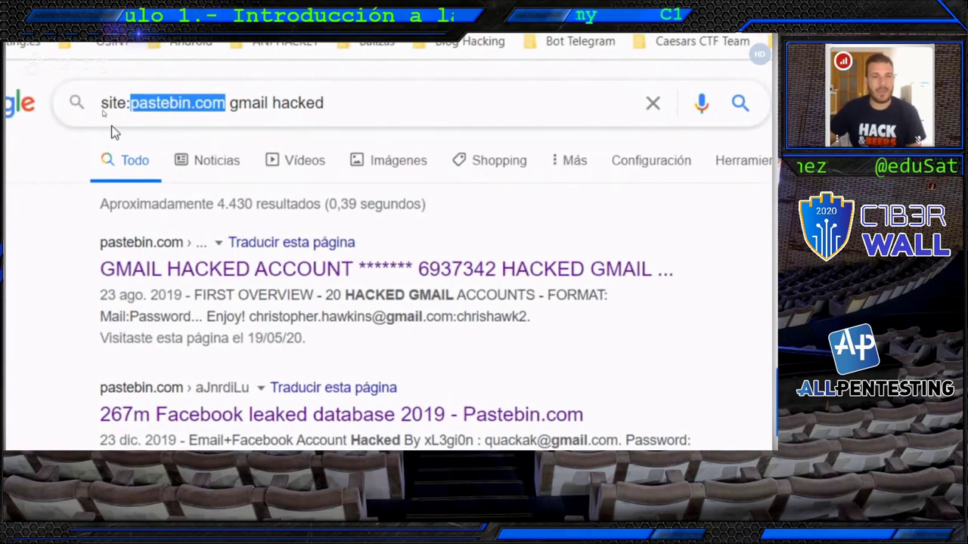
click(264, 102)
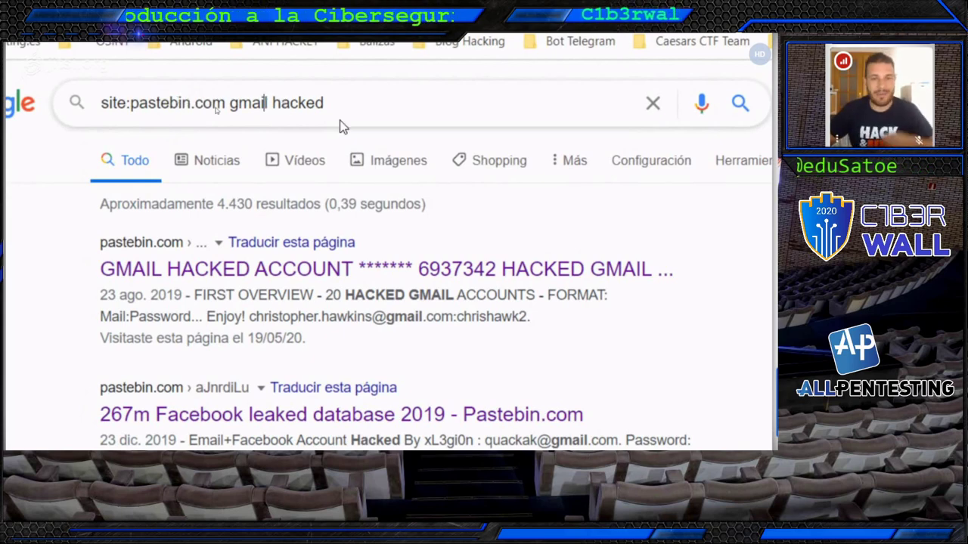
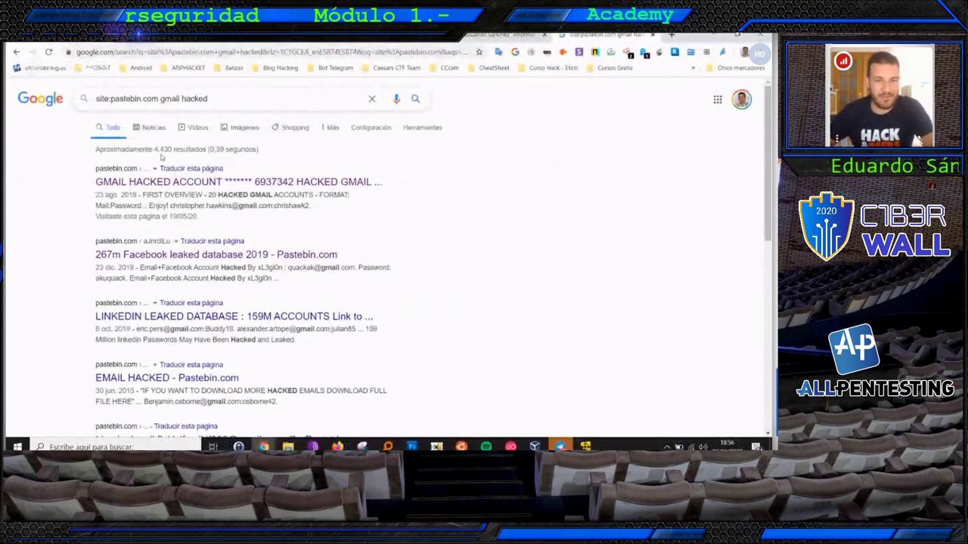
Open the top Google result, the 'GMAIL HACKED ACCOUNT' paste, in a new tab
double_click(163, 150)
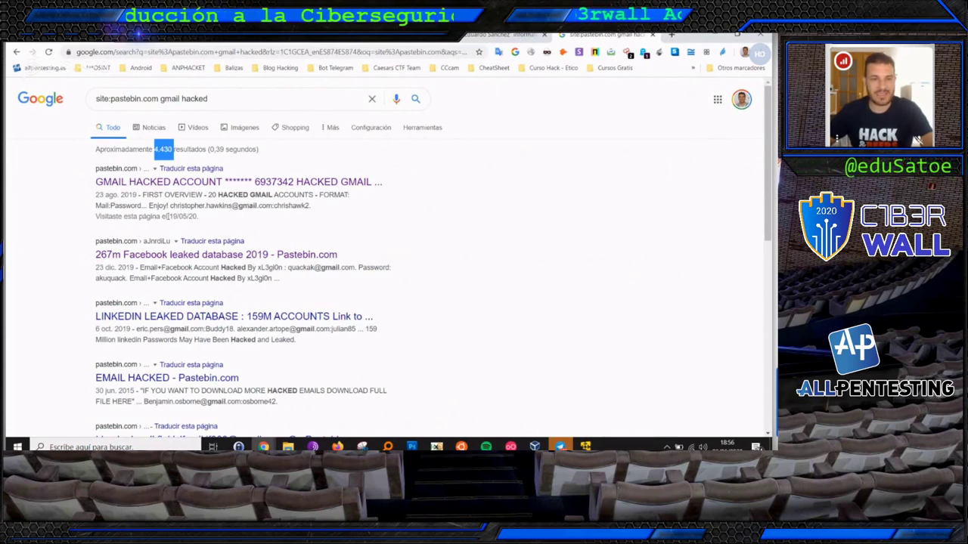
right_click(211, 189)
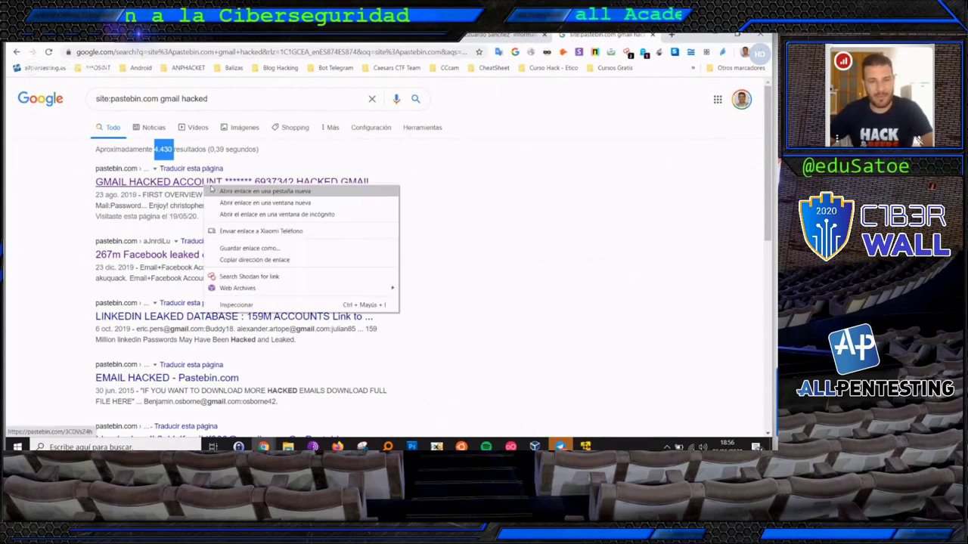
click(227, 191)
Switch to the 'GMAIL HACKED ACCOUNT' paste tab and scroll through it
click(613, 34)
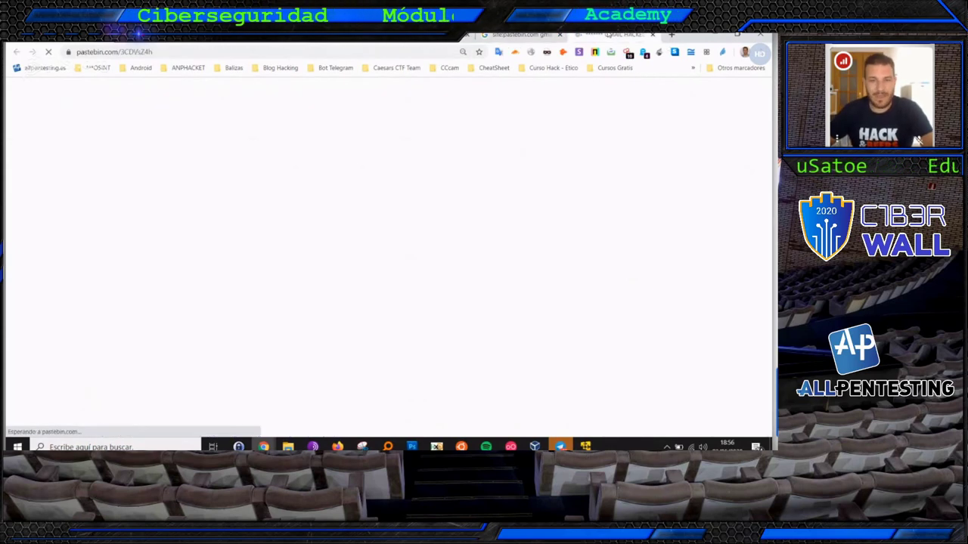
scroll(277, 269, down, 8)
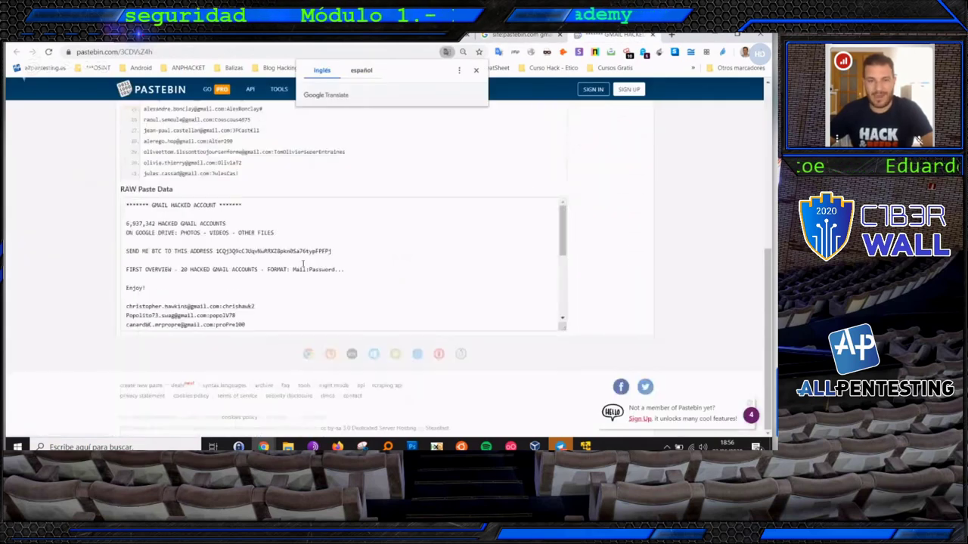
scroll(474, 278, up, 5)
scroll(302, 302, down, 2)
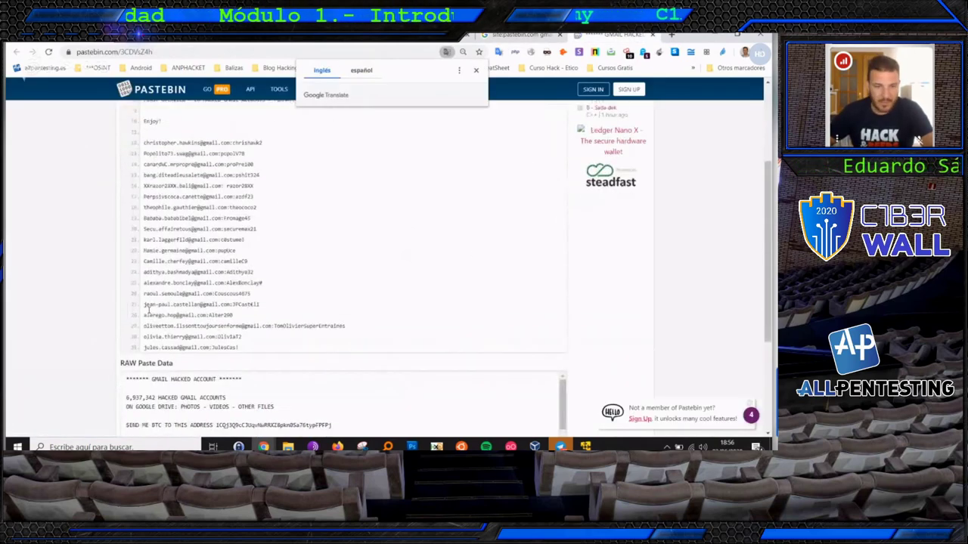
scroll(258, 323, up, 5)
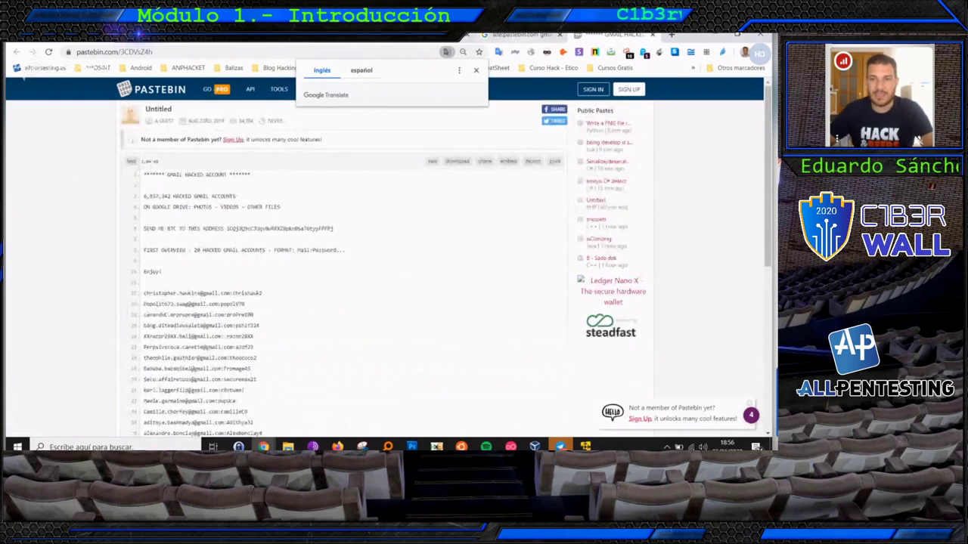
Open the '267m Facebook leaked database' result in a new tab, browse it, then return to the Gmail paste
click(508, 36)
right_click(191, 258)
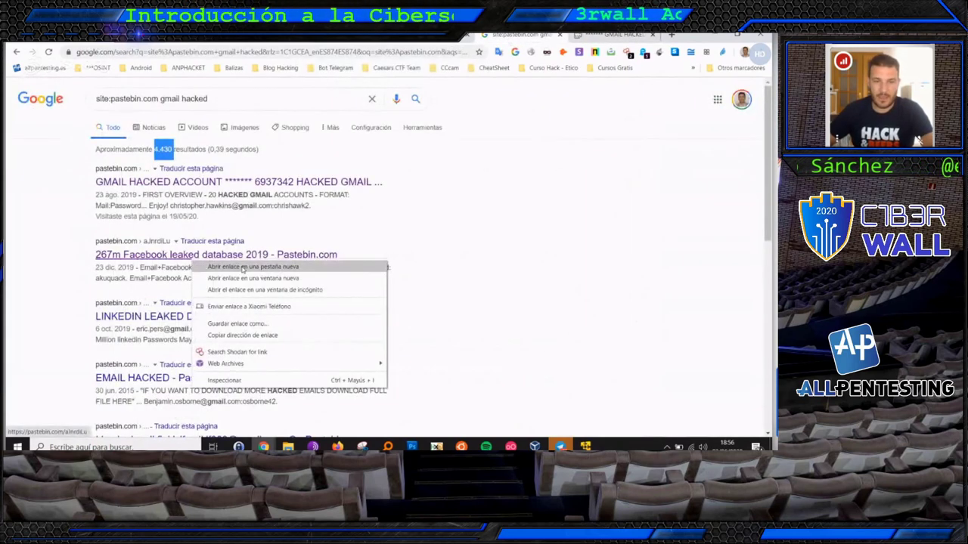
click(242, 269)
key(ctrl+Tab)
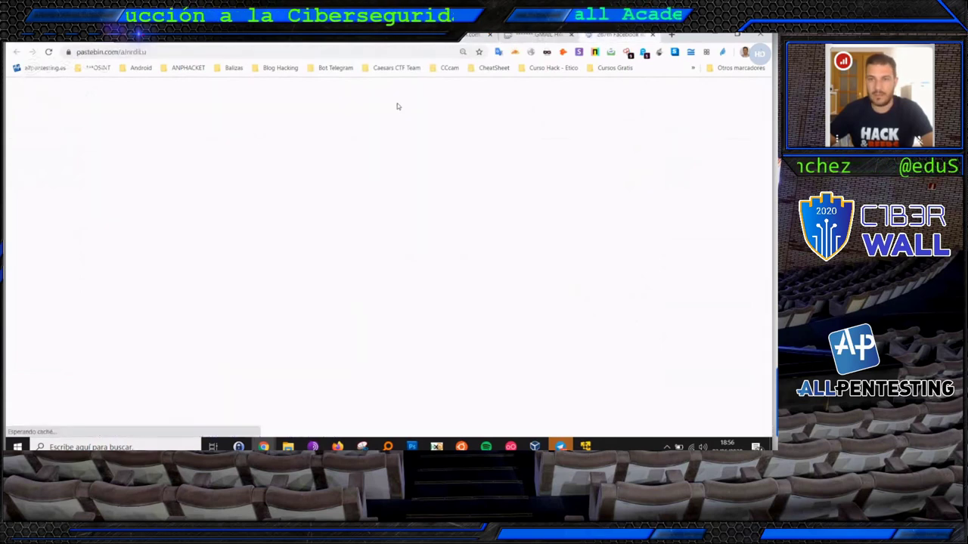
scroll(765, 146, down, 5)
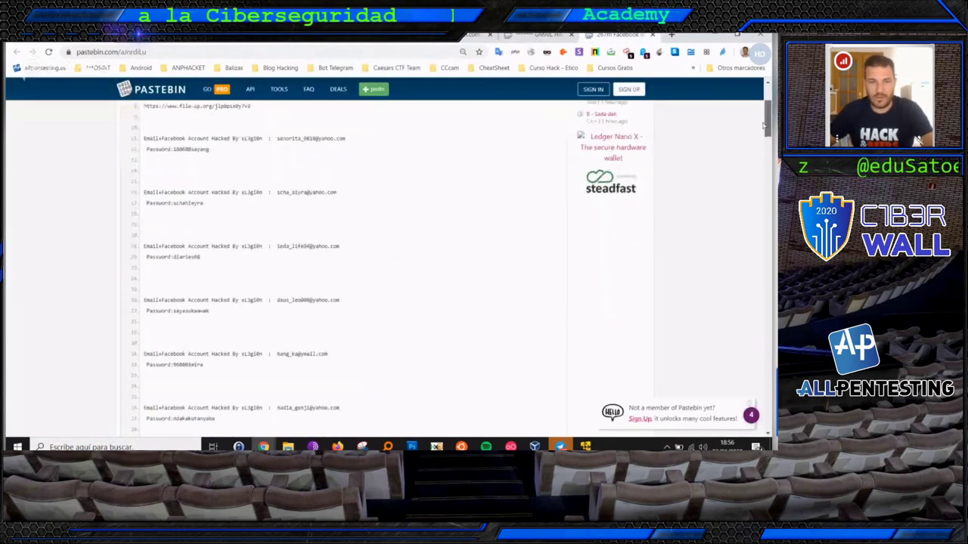
drag(765, 146, 765, 102)
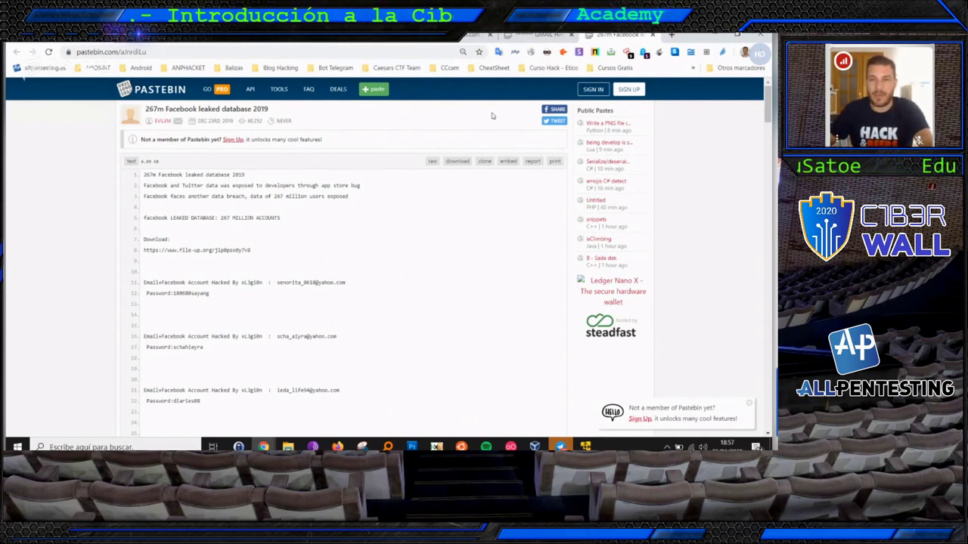
click(541, 34)
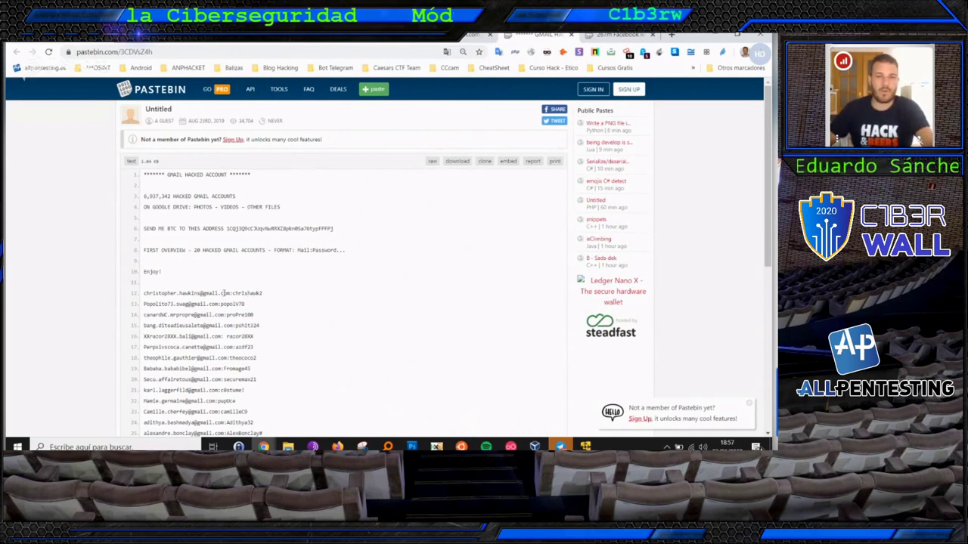
Select the leaked email address on line 12, go back to Google, and highlight 'gmail hacked' in the query
drag(229, 293, 263, 293)
click(271, 301)
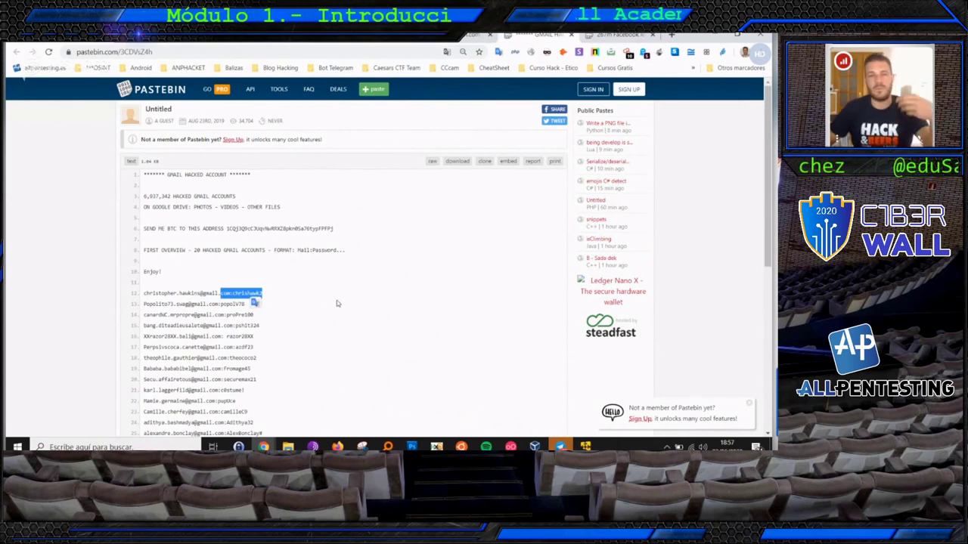
click(182, 294)
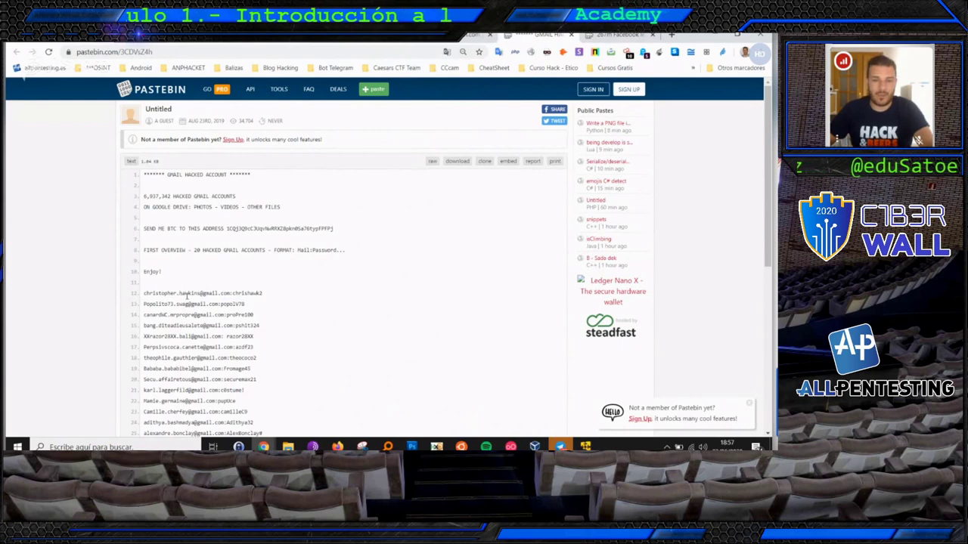
drag(231, 293, 142, 283)
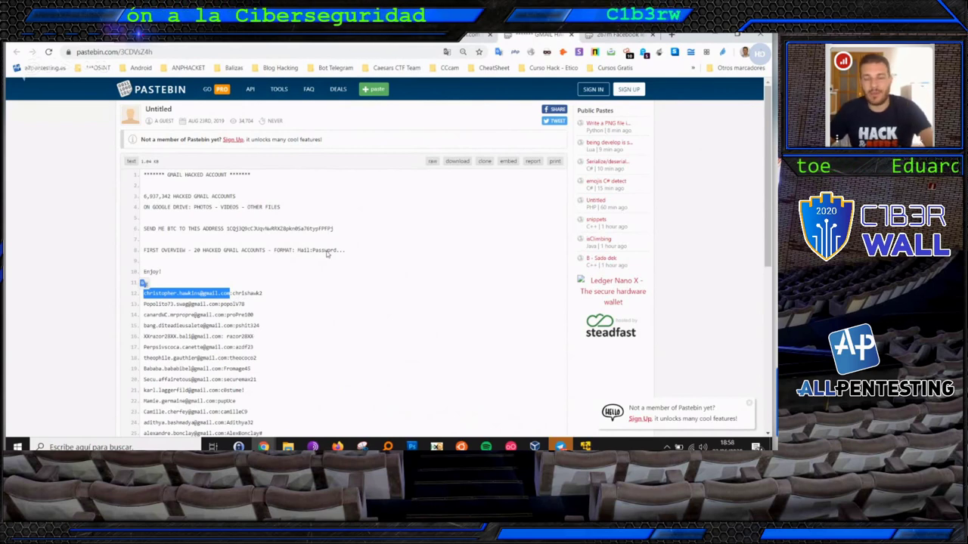
key(alt+Left)
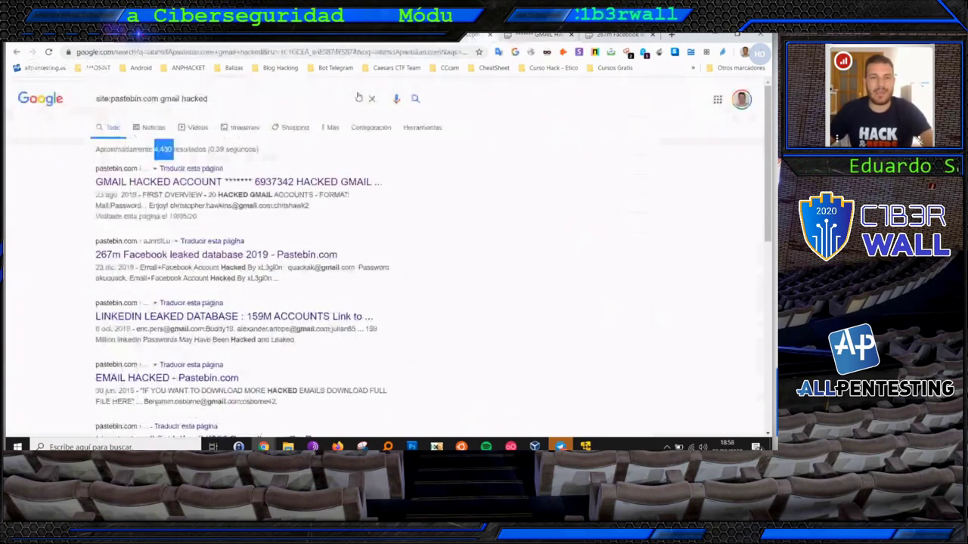
drag(209, 99, 159, 99)
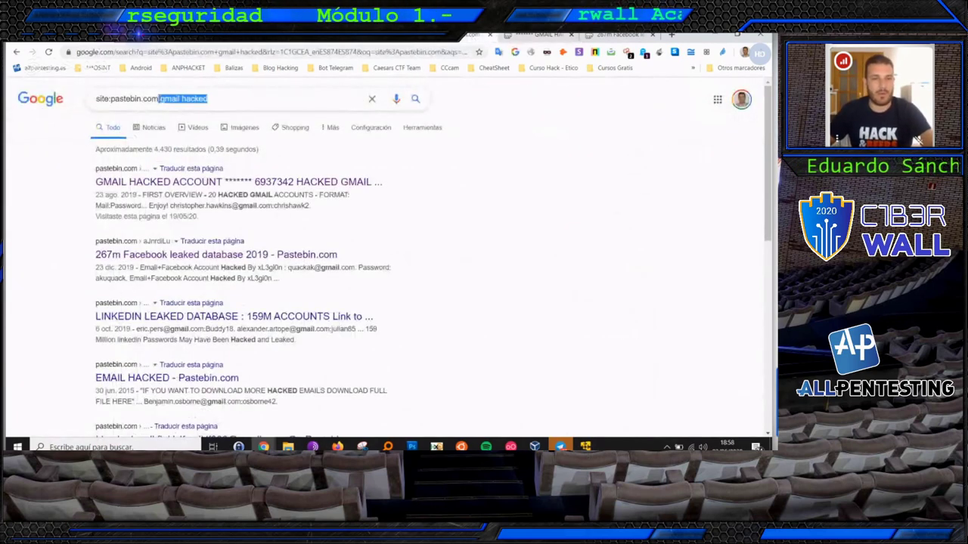
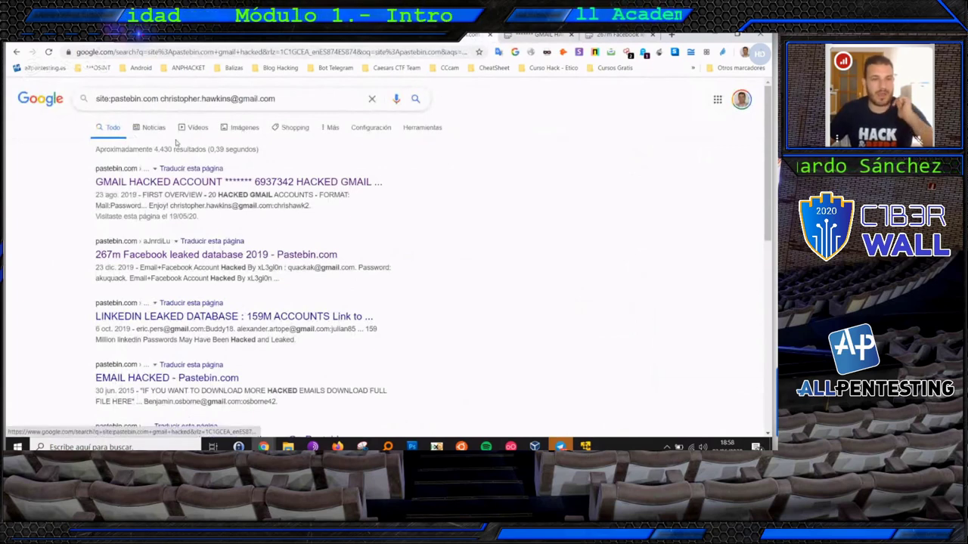
Rerun the site:pastebin.com query for the leaked email address to find Pastebin dumps containing it
drag(159, 98, 318, 100)
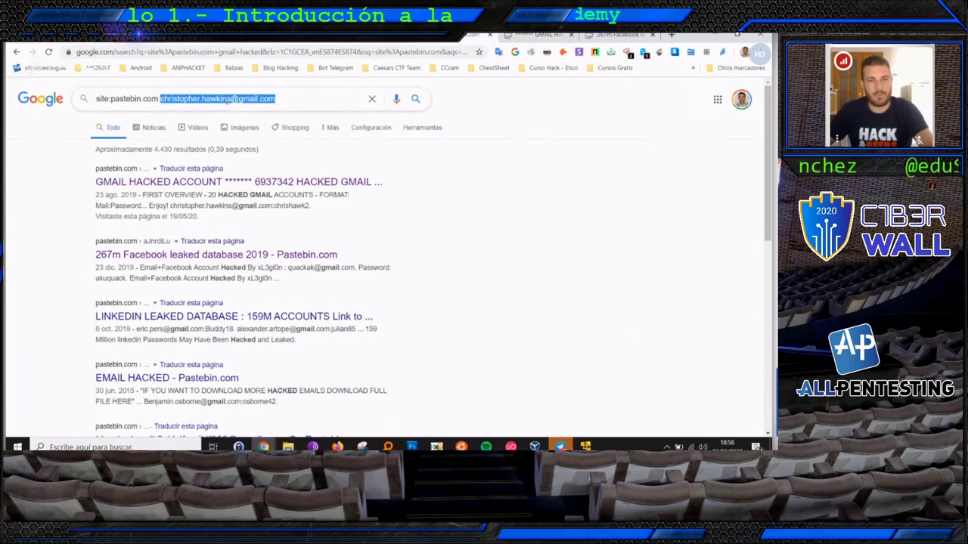
click(327, 102)
key(Return)
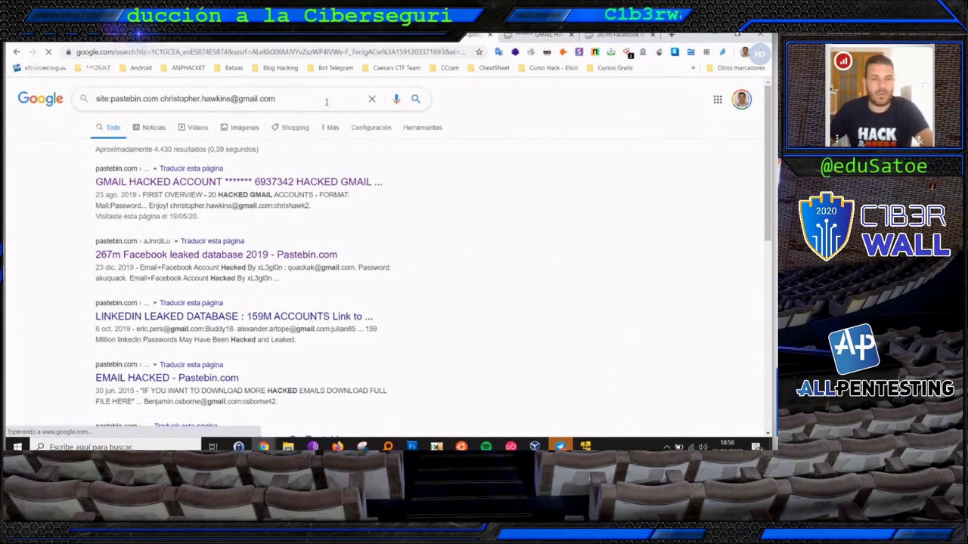
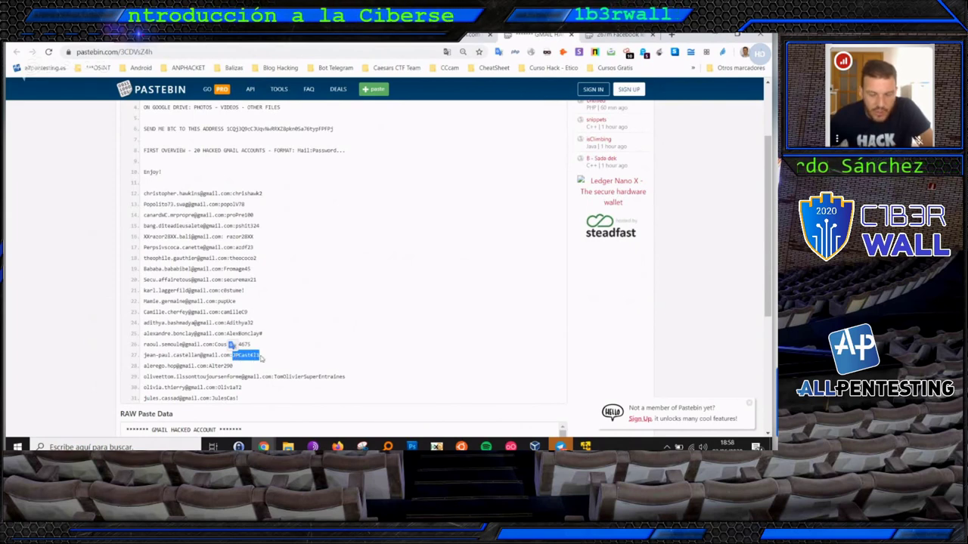
Select the leaked Gmail address on line 27 of the Pastebin dump for copying
drag(260, 354, 236, 364)
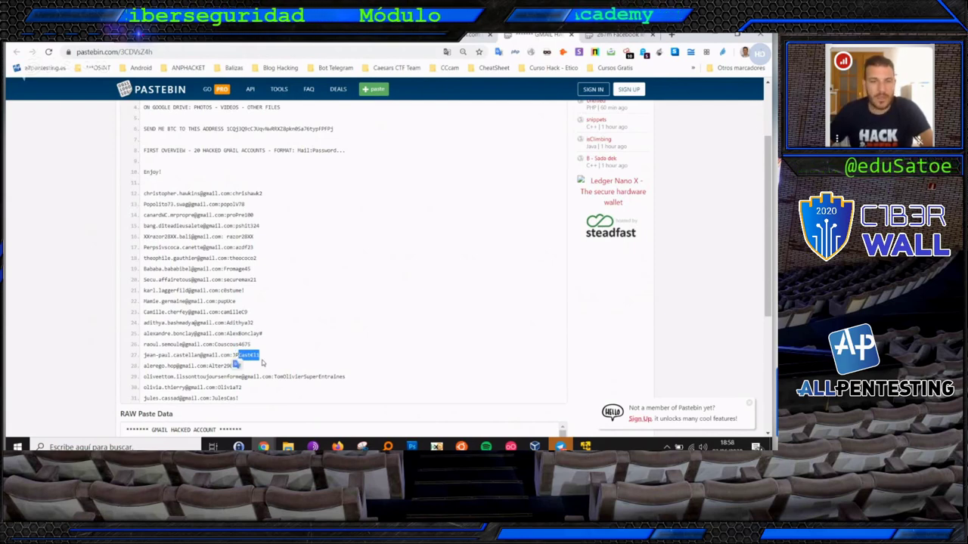
click(262, 364)
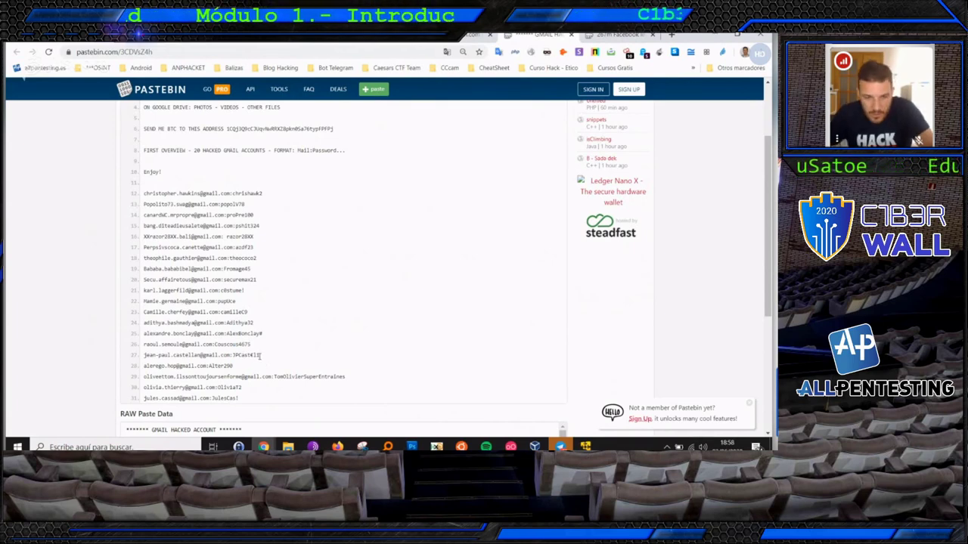
drag(260, 355, 253, 355)
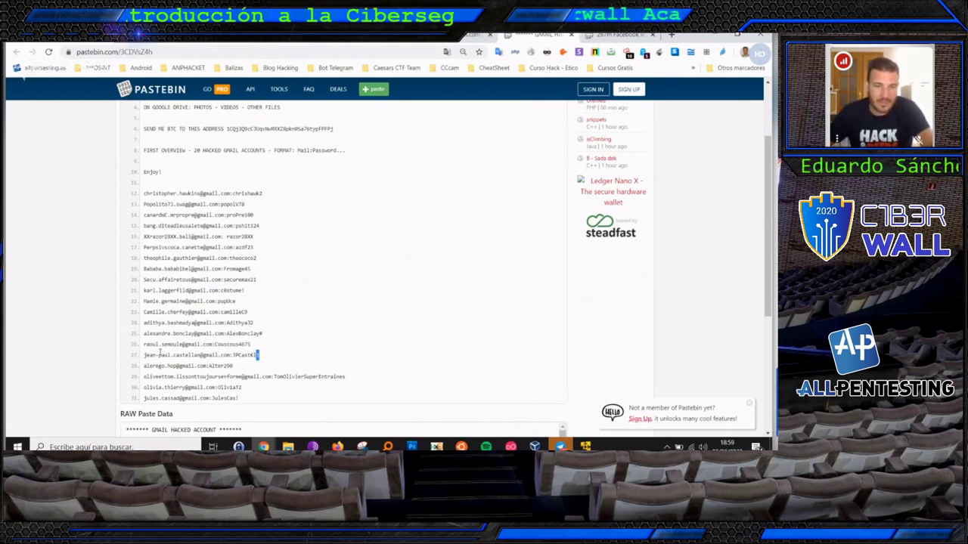
drag(229, 355, 135, 357)
key(ctrl+c)
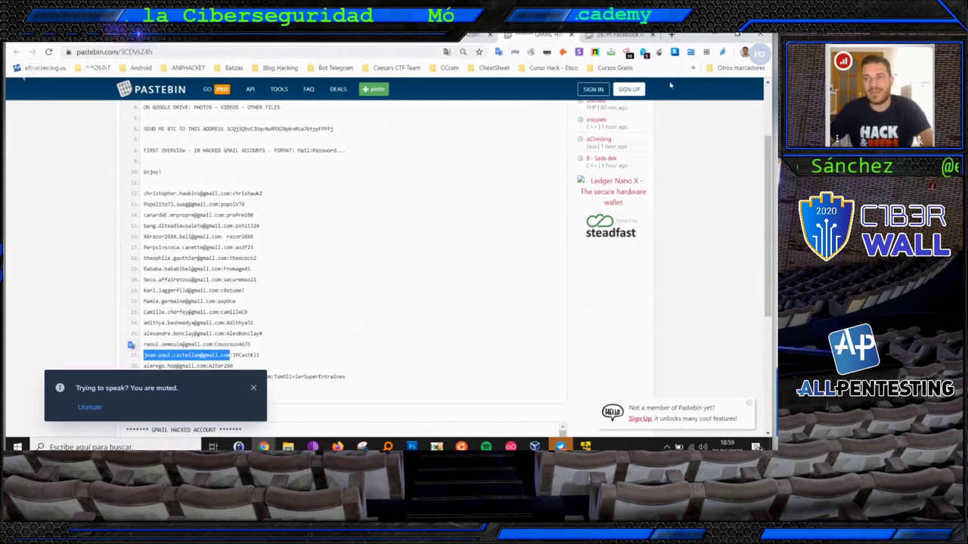
In a new tab, search the web for 'have i been pwned' and open the site
click(671, 35)
text(ihave)
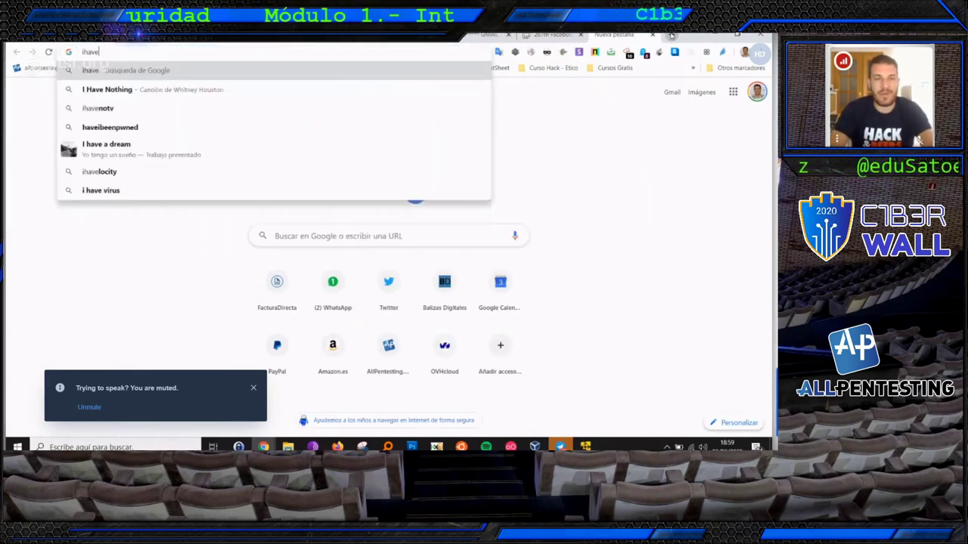
key(Down)
key(Down)
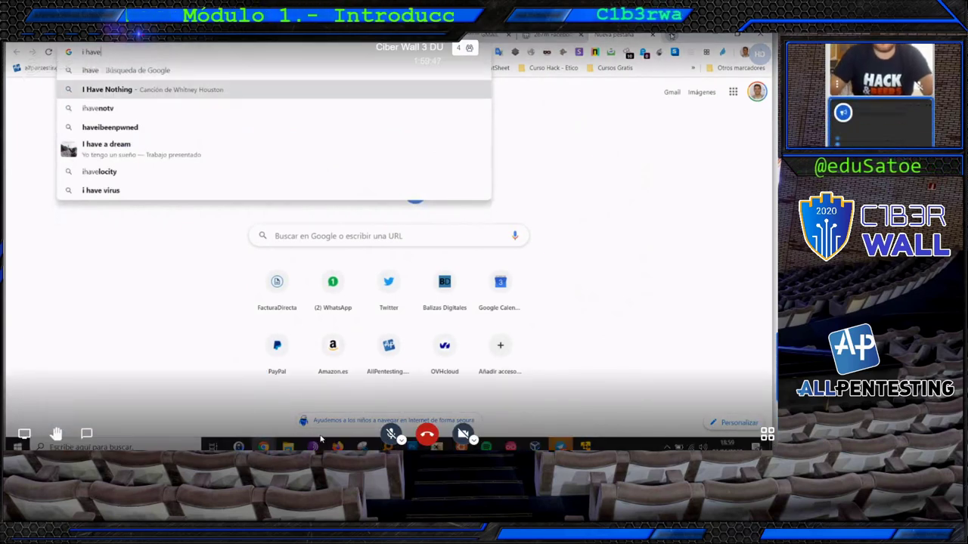
key(Up)
key(Up)
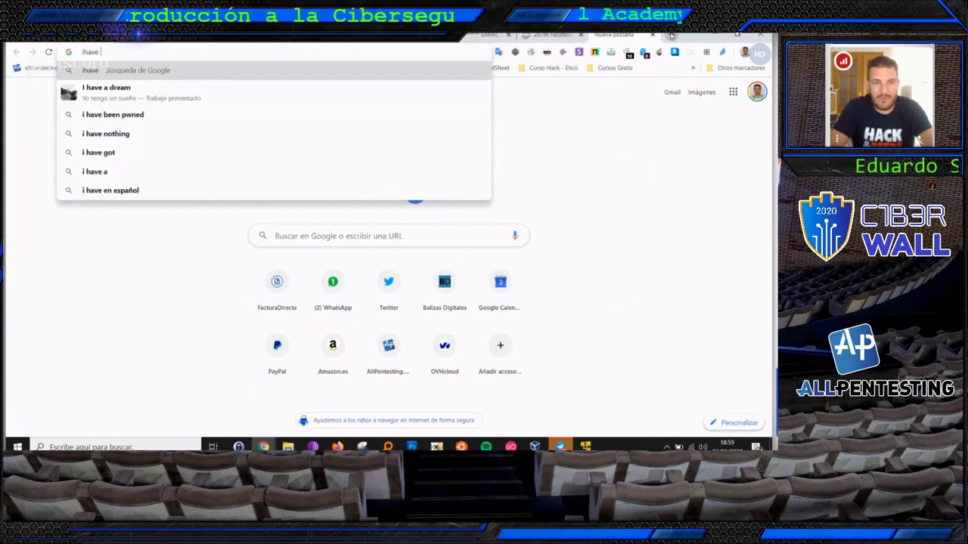
key(BackSpace)
key(BackSpace)
key(BackSpace)
key(BackSpace)
key(BackSpace)
key(BackSpace)
text(have)
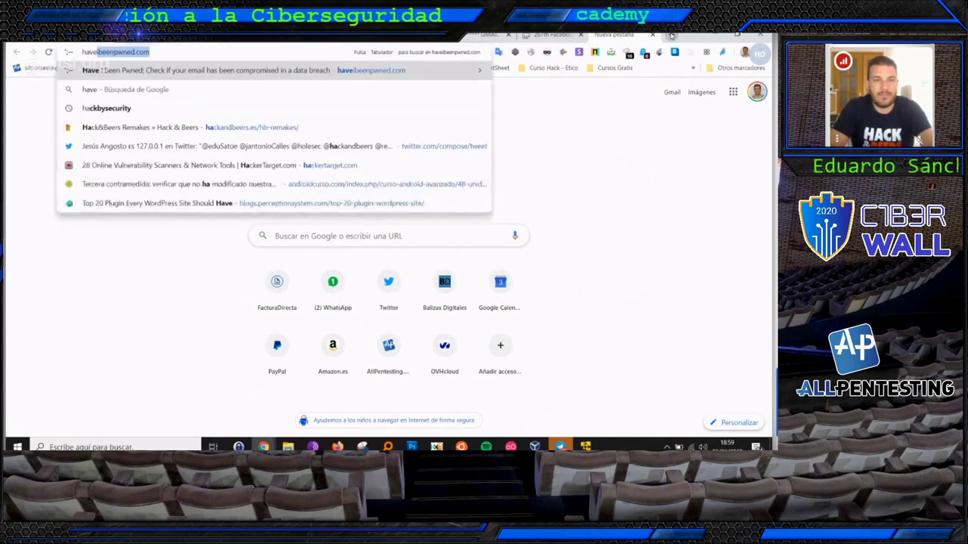
text( i been pwned)
key(Return)
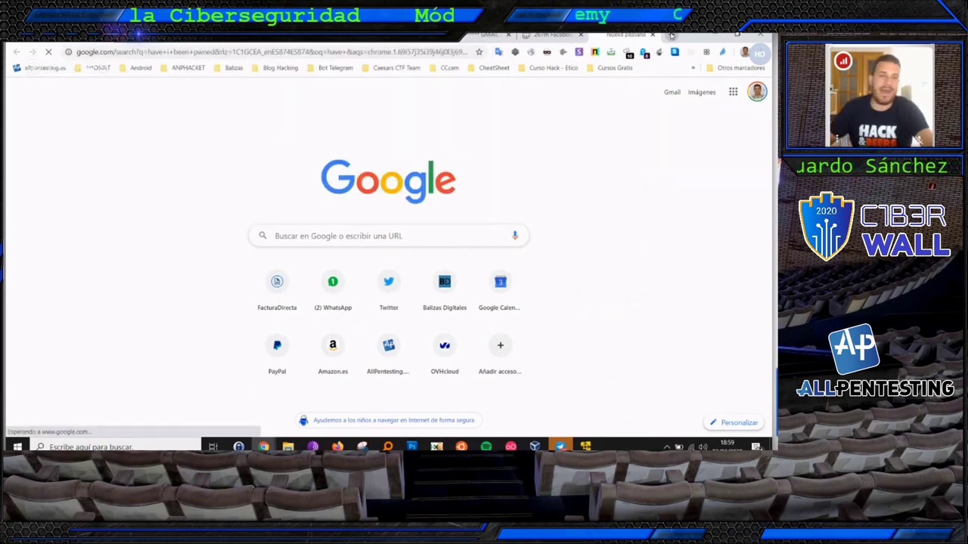
click(288, 182)
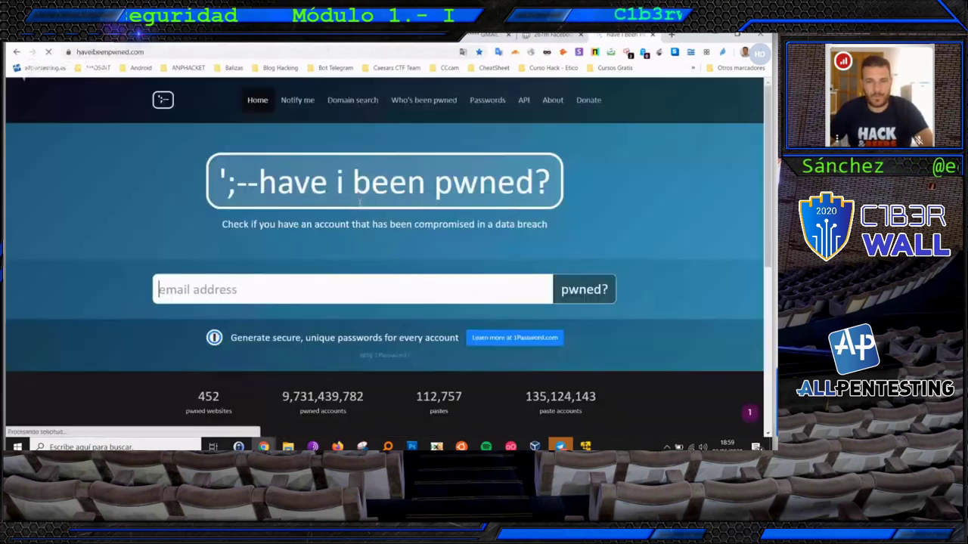
Check the pasted address on Have I Been Pwned, review the 3-paste result, then return to Pastebin
click(326, 282)
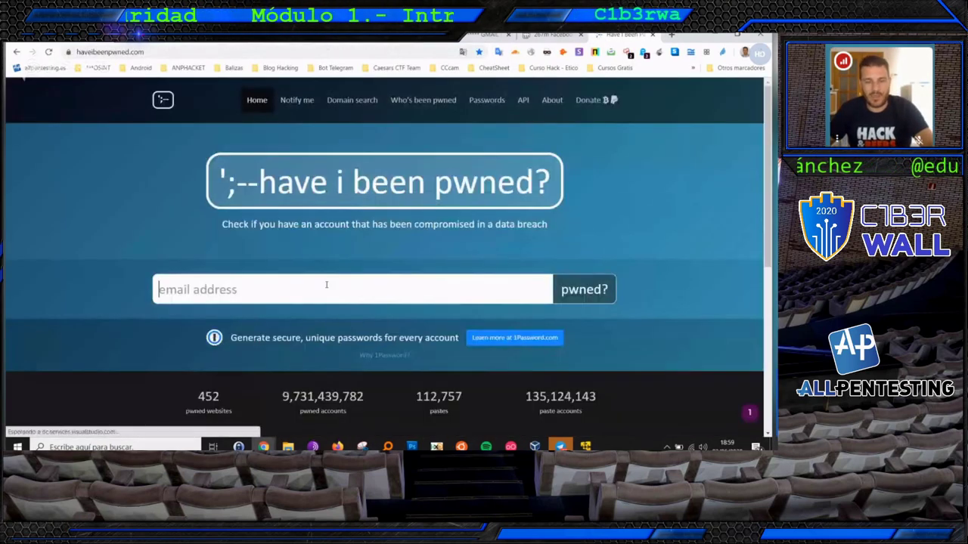
key(ctrl+v)
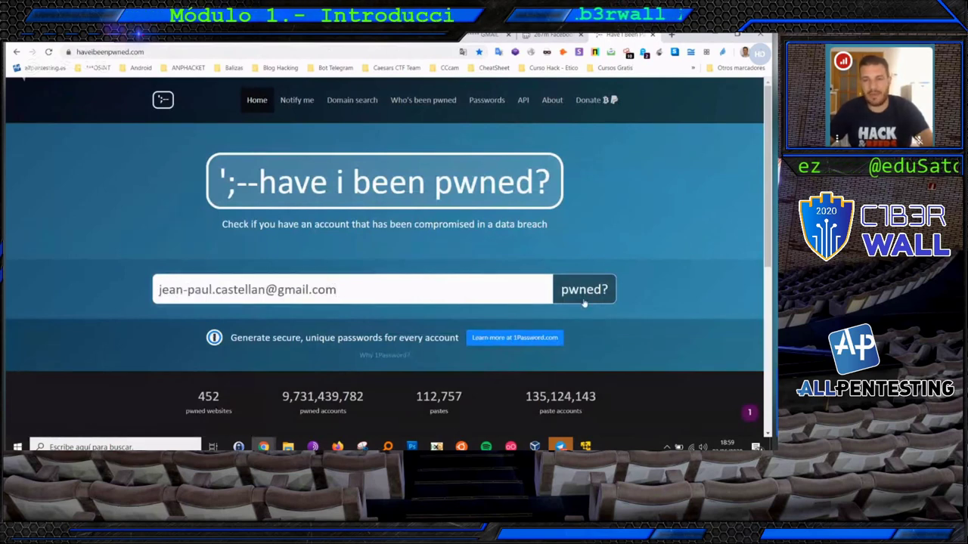
click(584, 301)
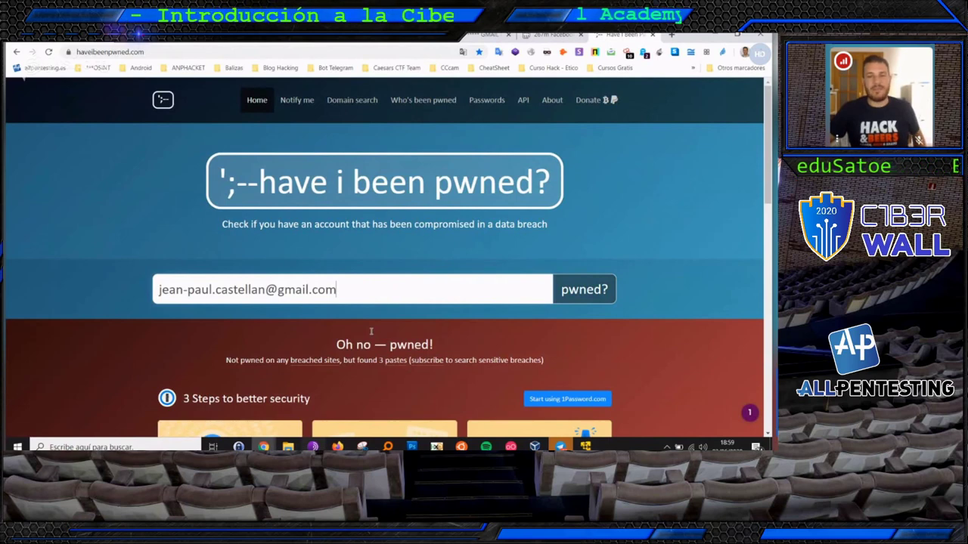
scroll(371, 331, down, 1)
scroll(362, 331, down, 1)
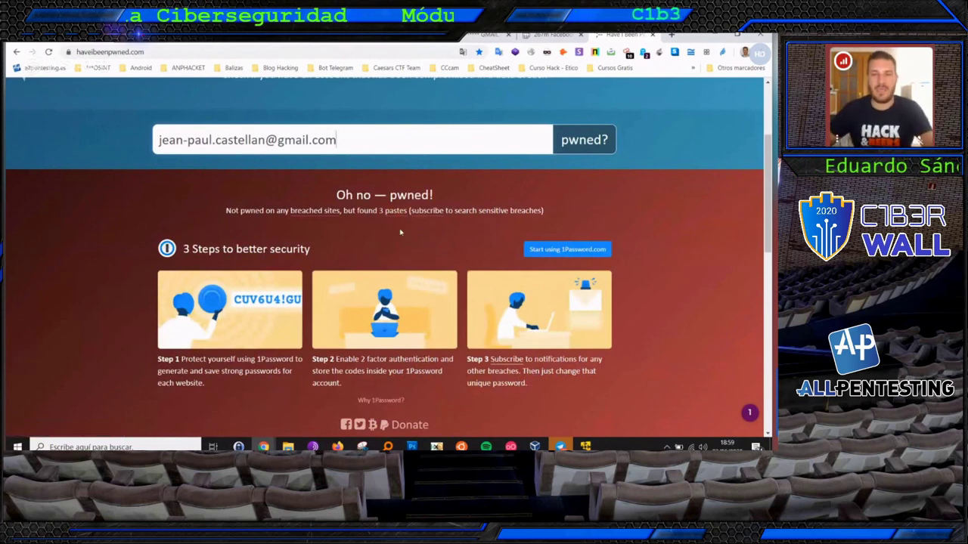
scroll(380, 254, up, 1)
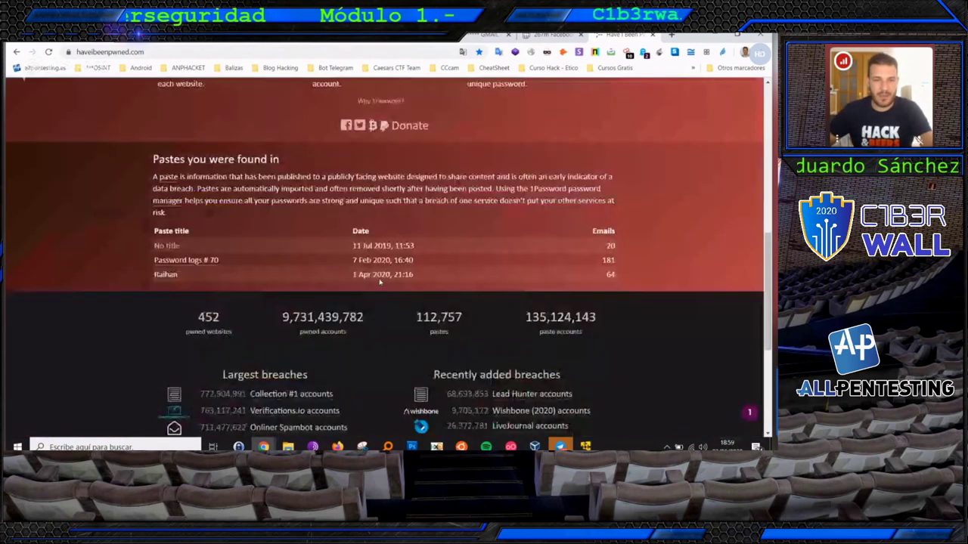
scroll(277, 272, down, 2)
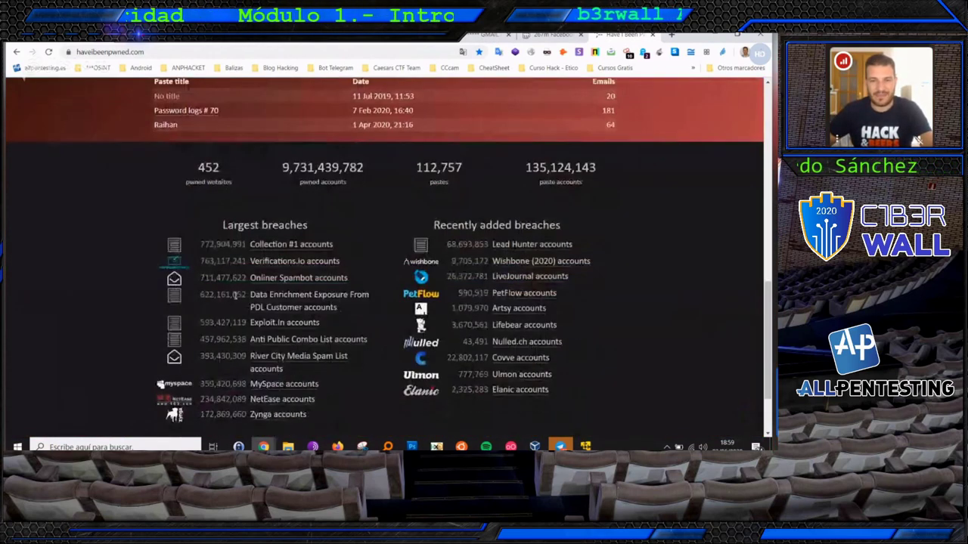
scroll(235, 295, up, 3)
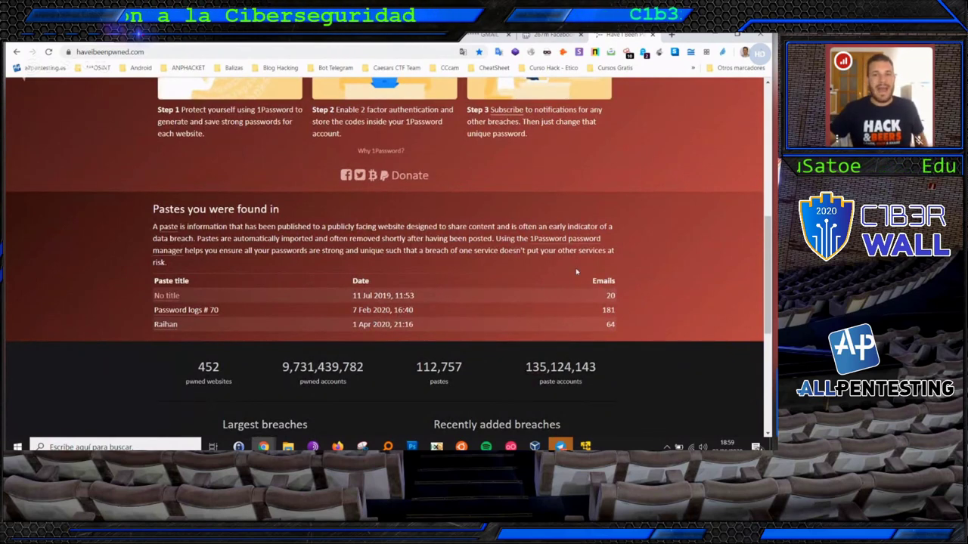
scroll(576, 272, up, 6)
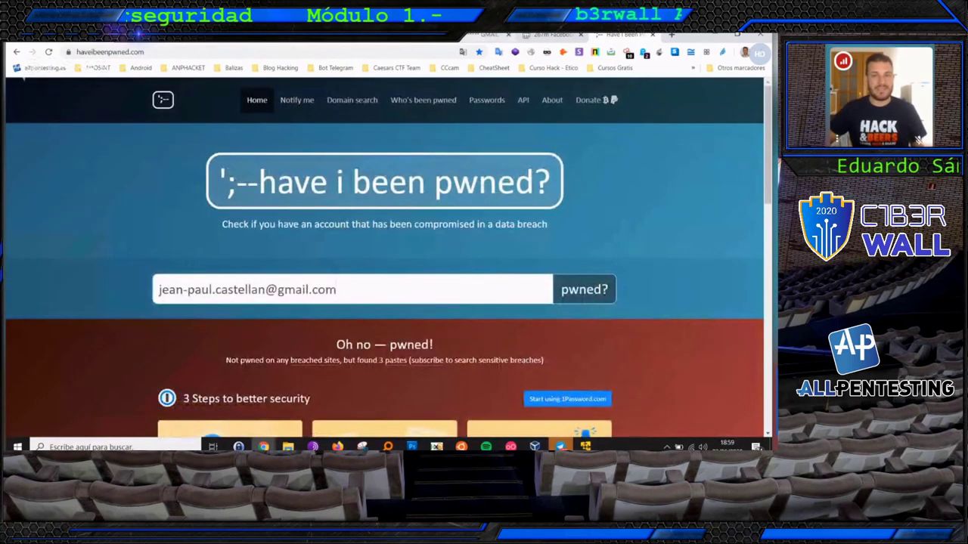
key(ctrl+shift+Tab)
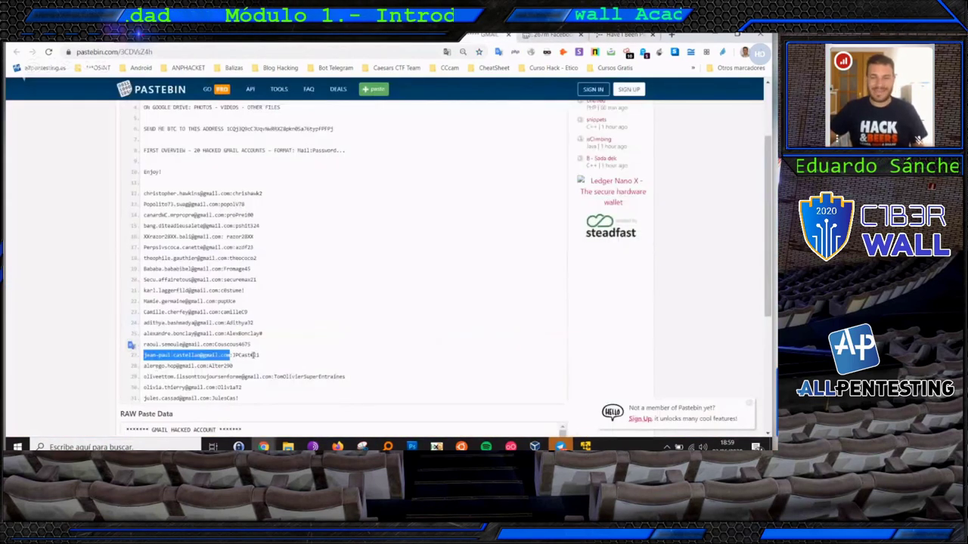
Load the DeHashed site in a new browser tab
click(671, 35)
text(desah)
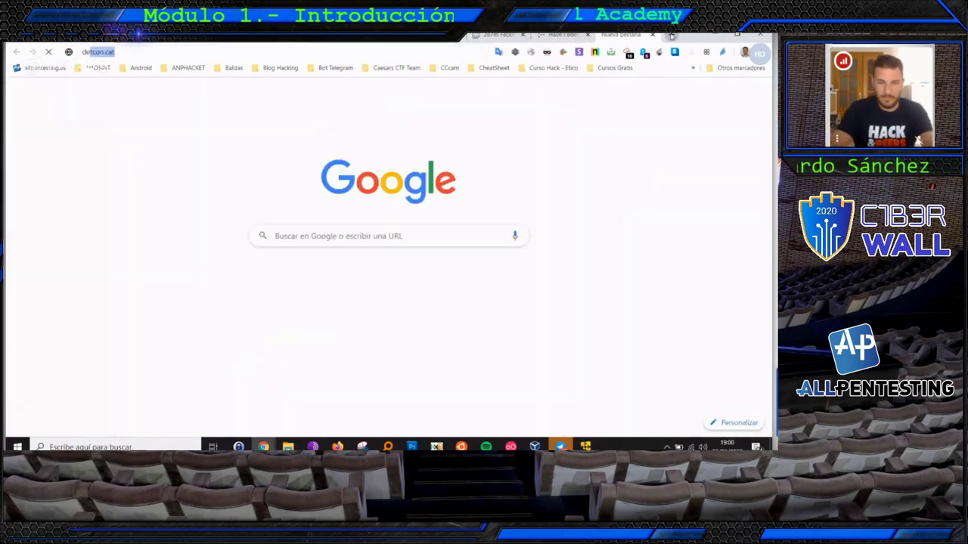
key(BackSpace)
key(BackSpace)
key(BackSpace)
text(hase)
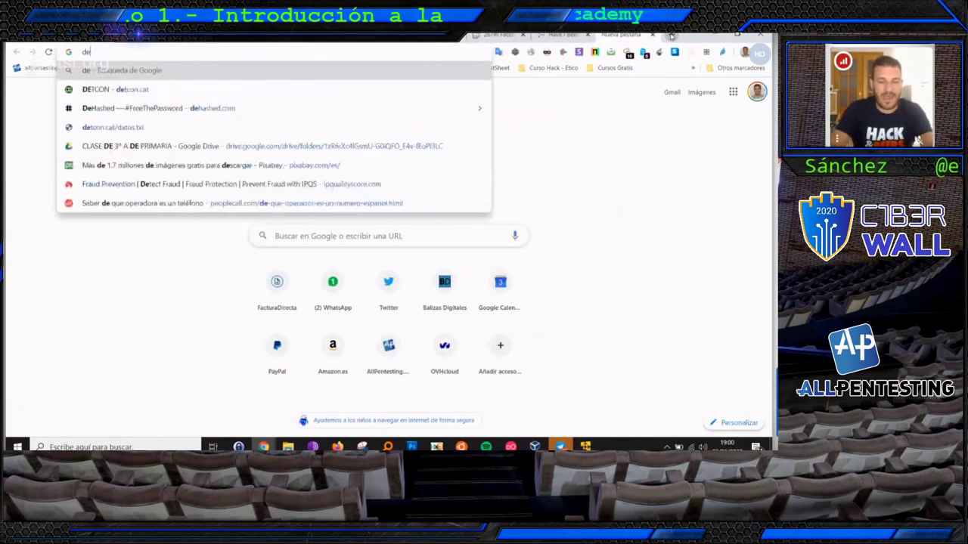
text(ed)
key(Return)
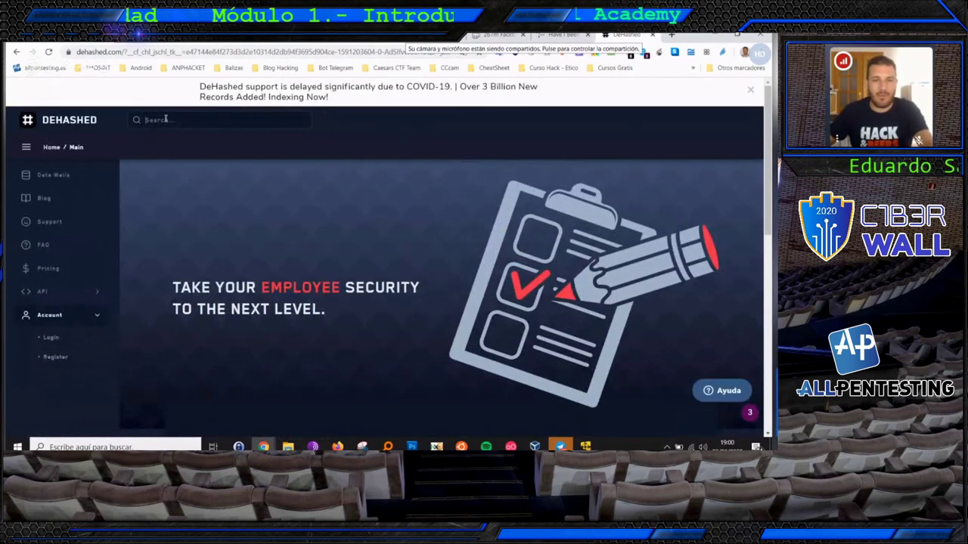
scroll(376, 206, down, 5)
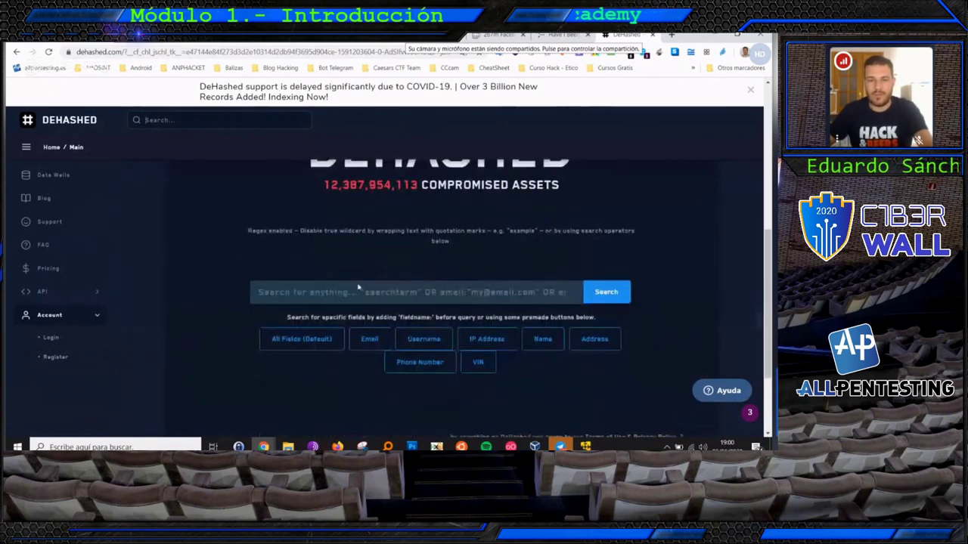
Search DeHashed for the pasted leaked address and review the hidden results and their sources
click(359, 291)
key(ctrl+v)
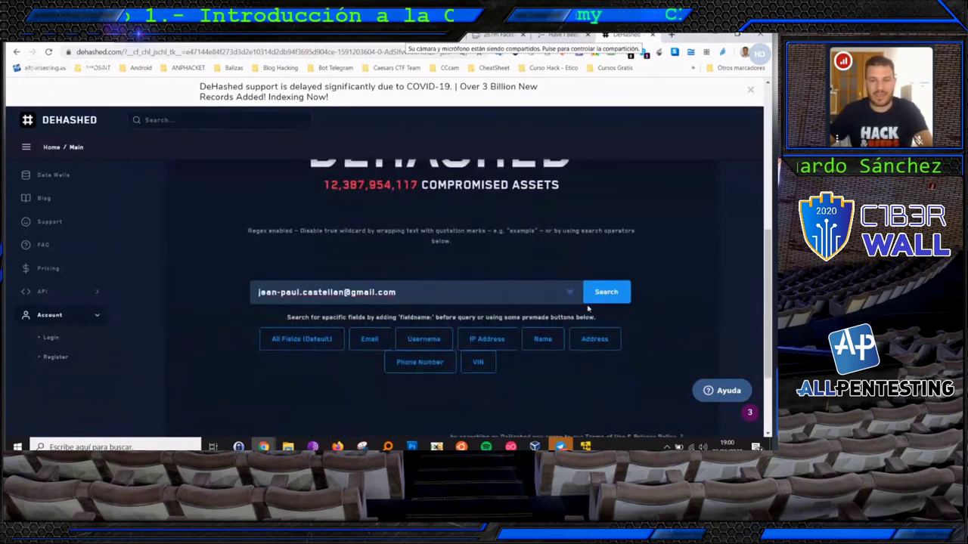
click(605, 301)
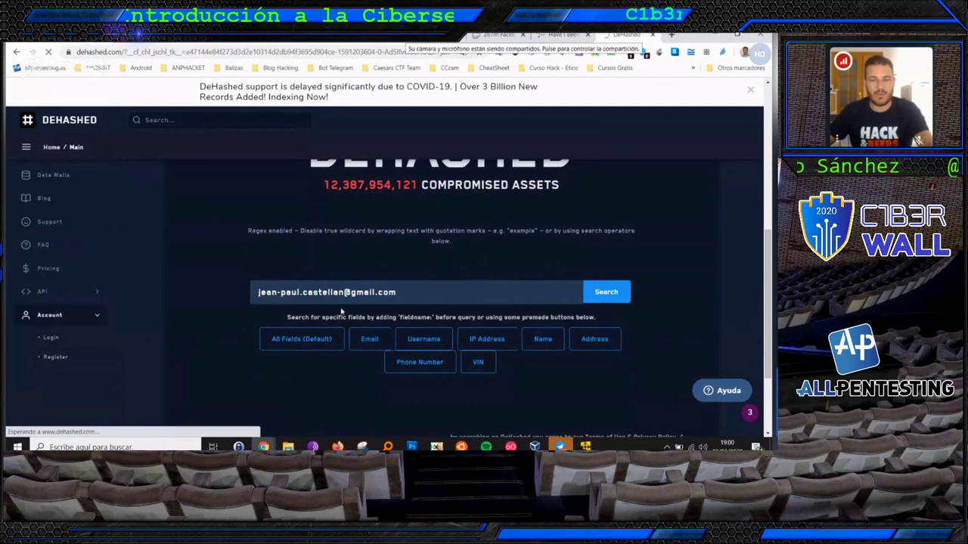
scroll(268, 271, down, 3)
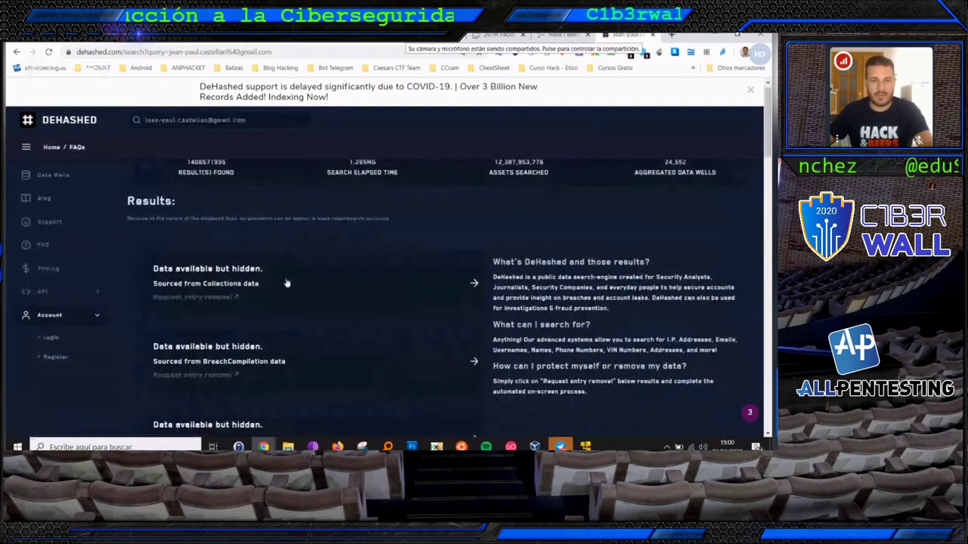
scroll(268, 271, up, 3)
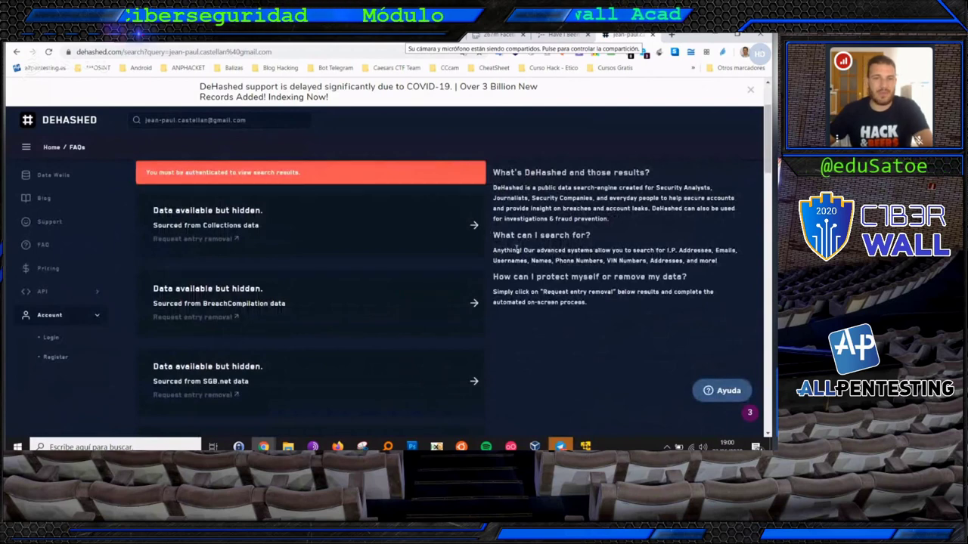
scroll(252, 257, down, 4)
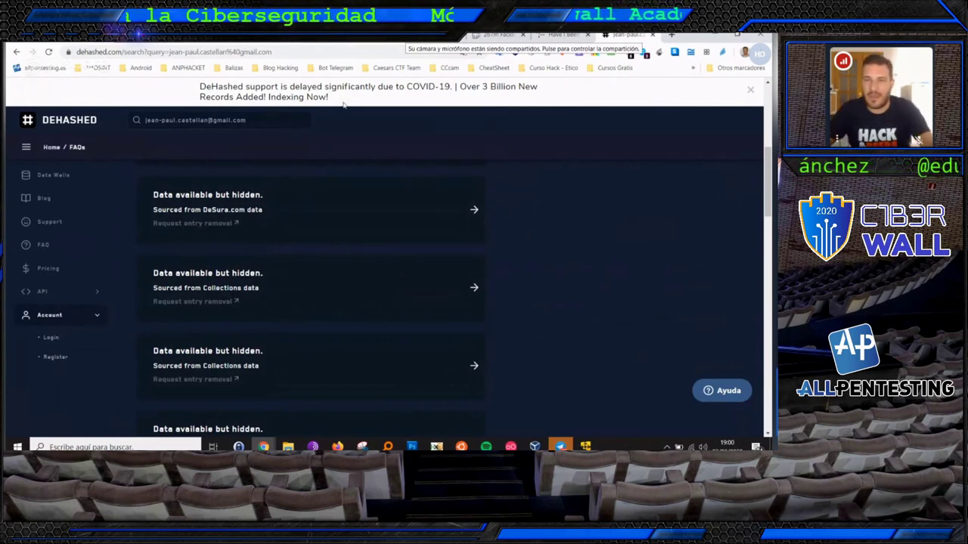
click(564, 35)
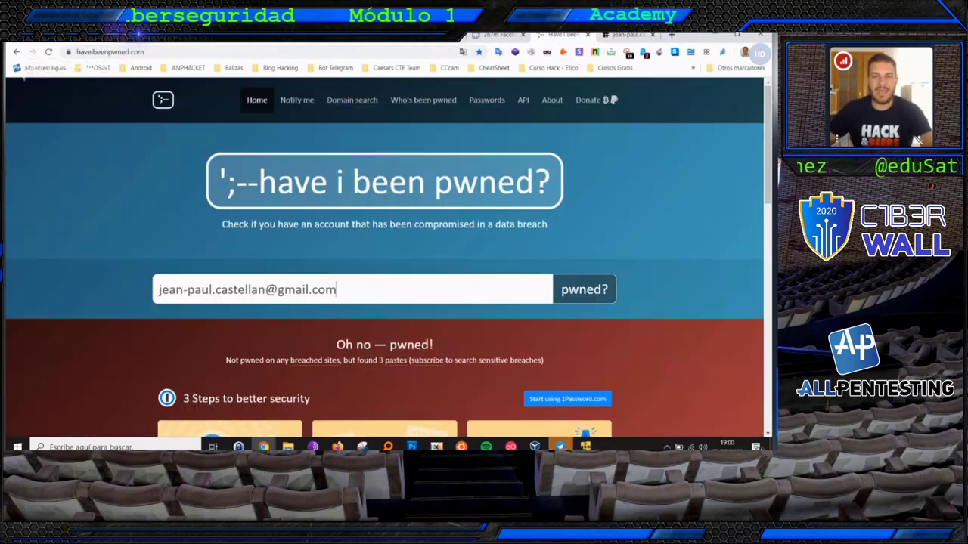
click(628, 35)
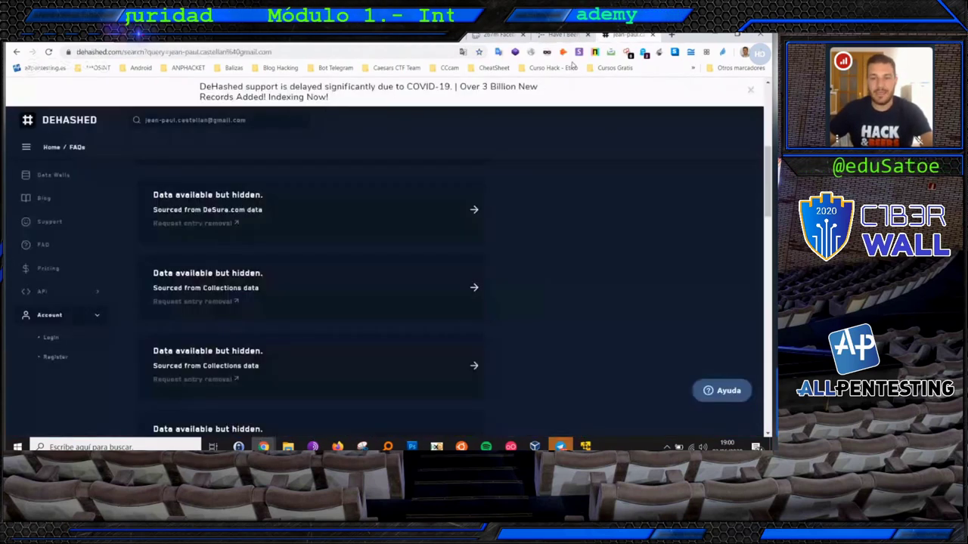
On the pwndb onion page in Tor Browser, enter policia.es as the e-mail domain
click(313, 447)
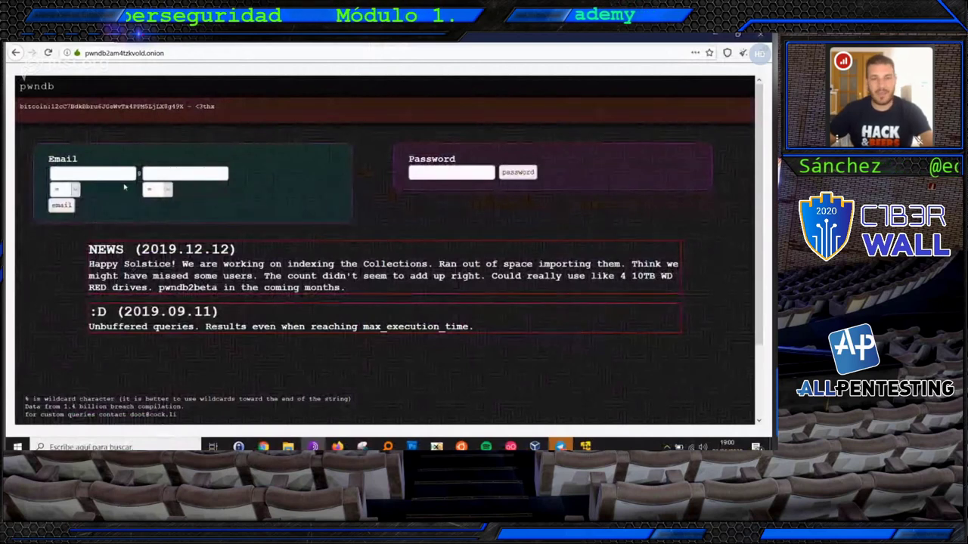
click(112, 175)
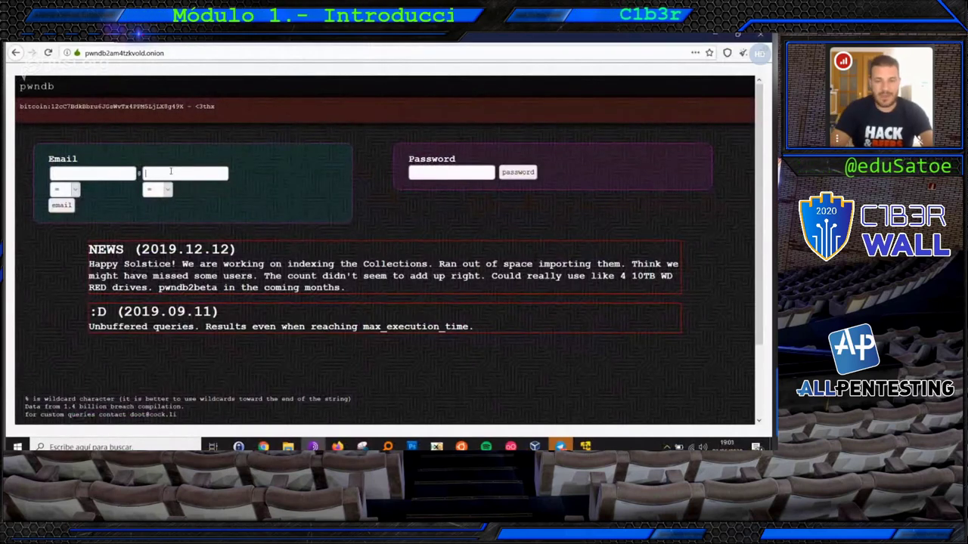
text(policia.es)
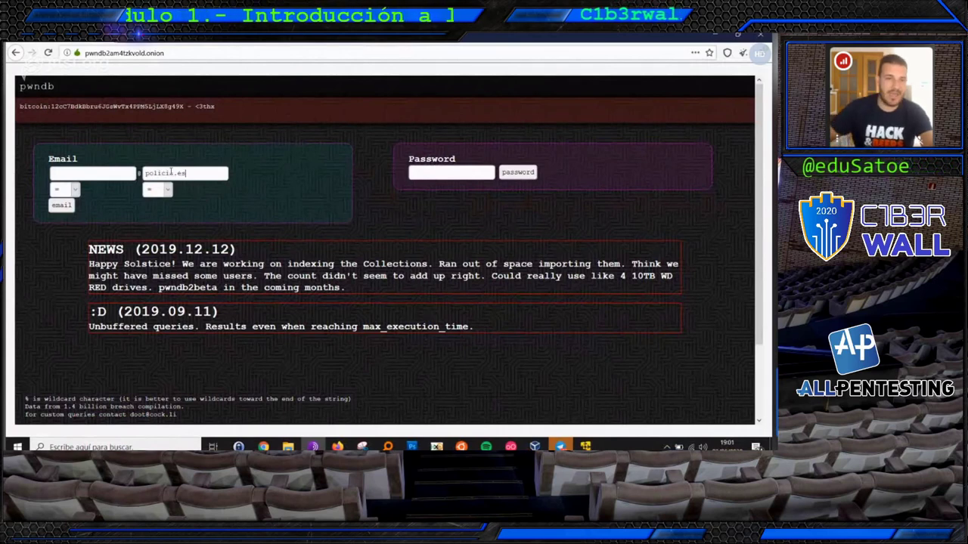
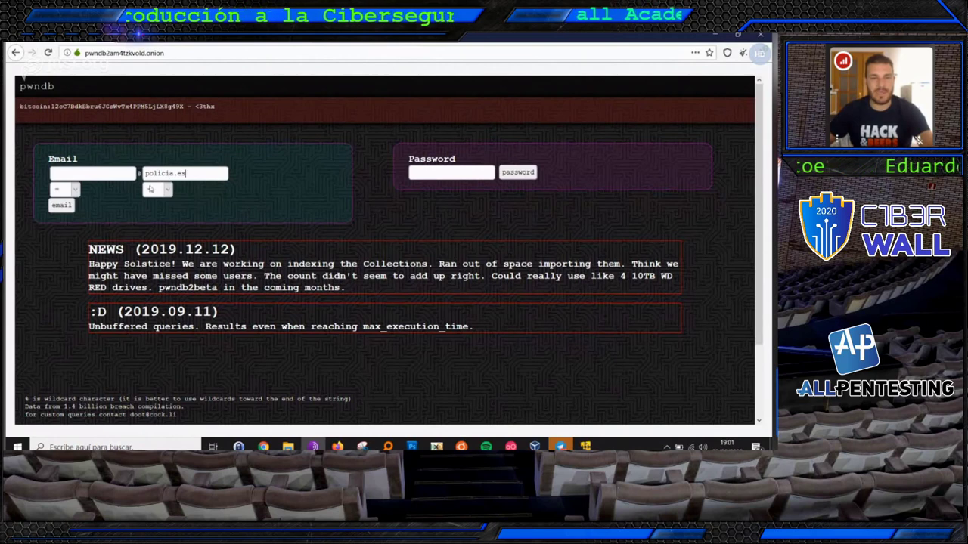
Submit the email breach search for domain policia.es, leaving the user part blank
click(66, 206)
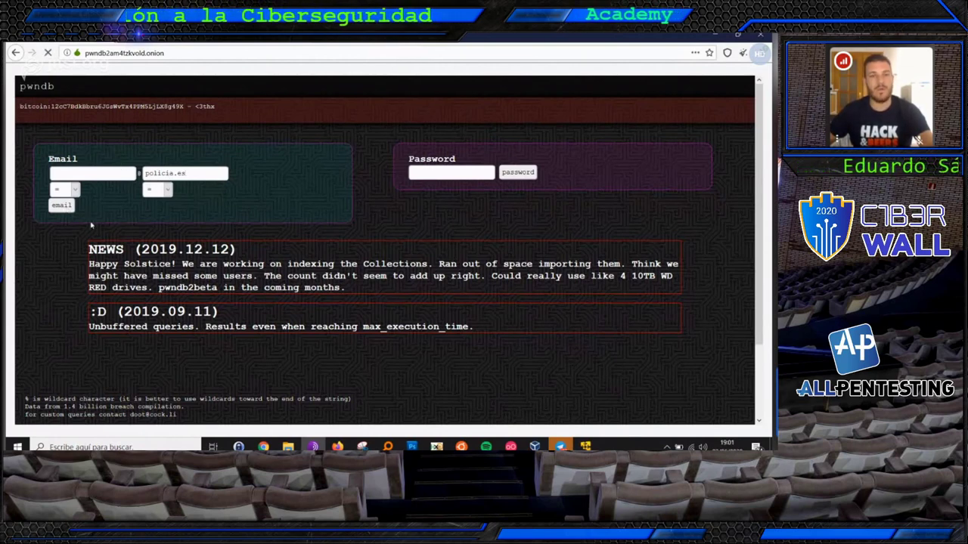
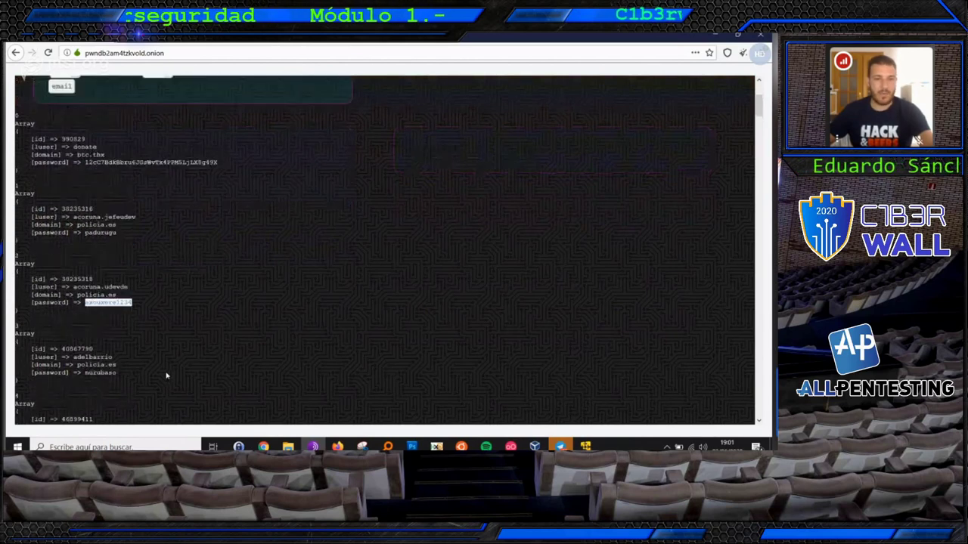
Clear the highlight on the second policia.es entry's password in the pwndb results
click(142, 319)
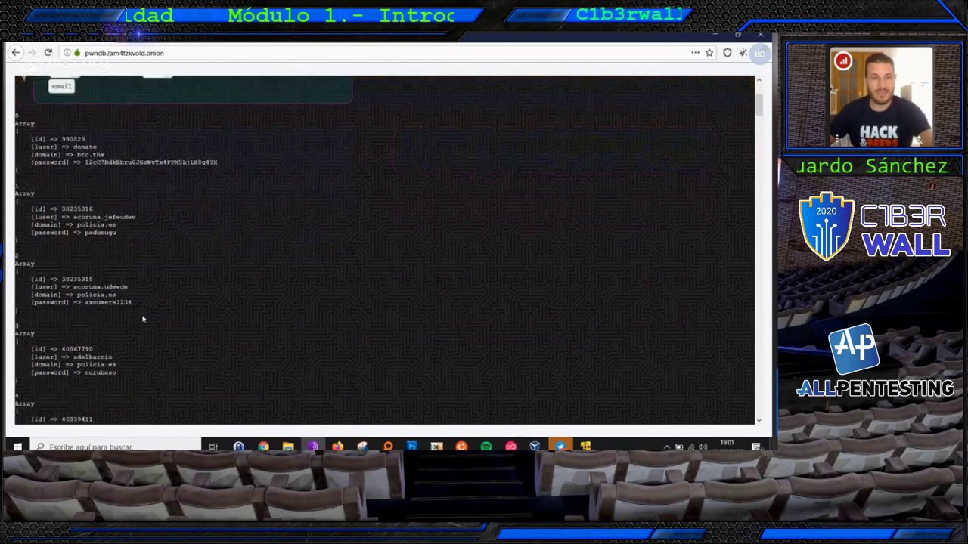
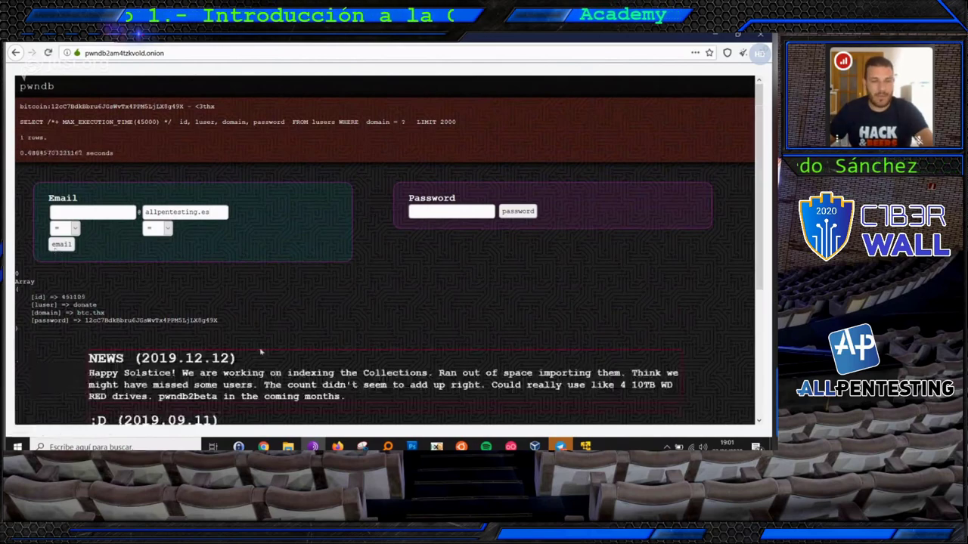
Replace allpentesting.es with marca.com in the domain box after the @ in the search form
scroll(253, 330, down, 2)
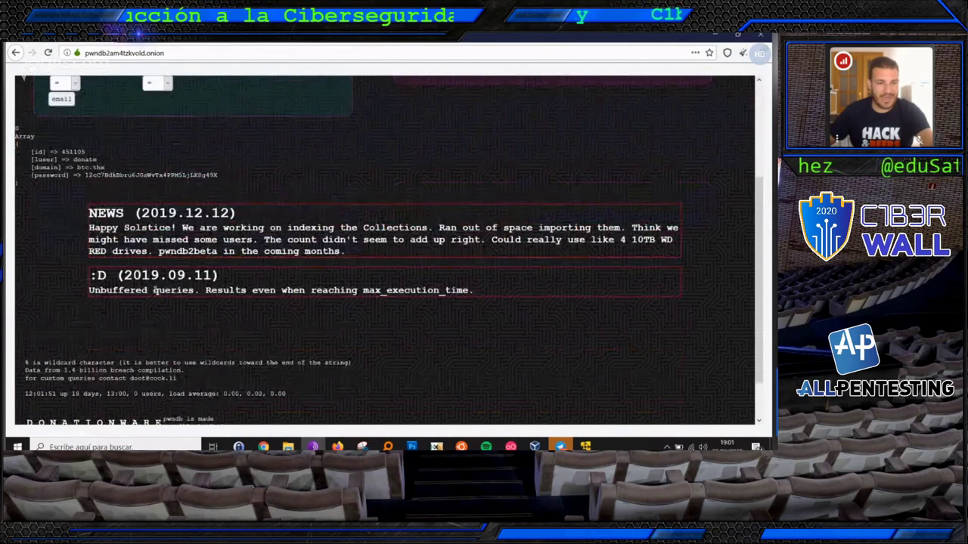
scroll(99, 182, down, 1)
scroll(119, 332, up, 2)
scroll(215, 212, up, 1)
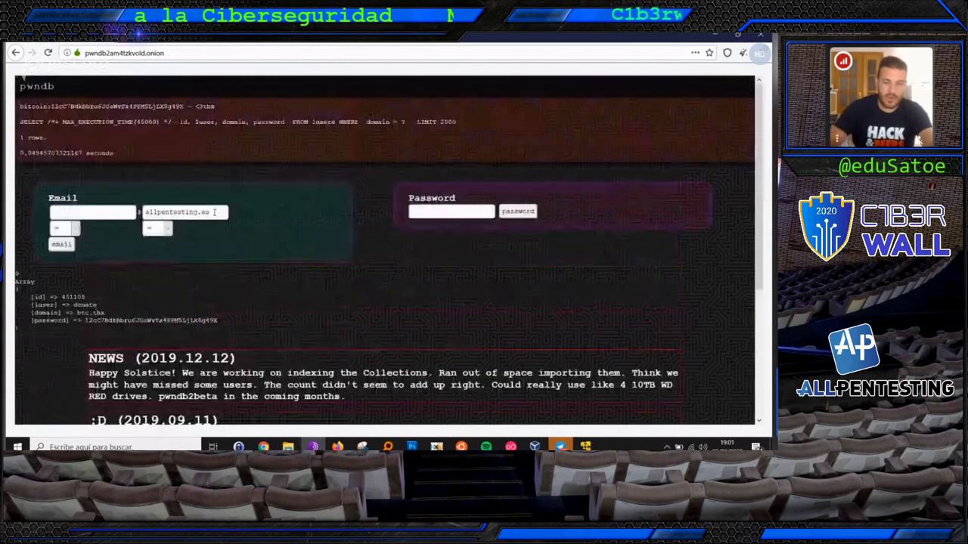
triple_click(215, 212)
key(BackSpace)
text(marca.com)
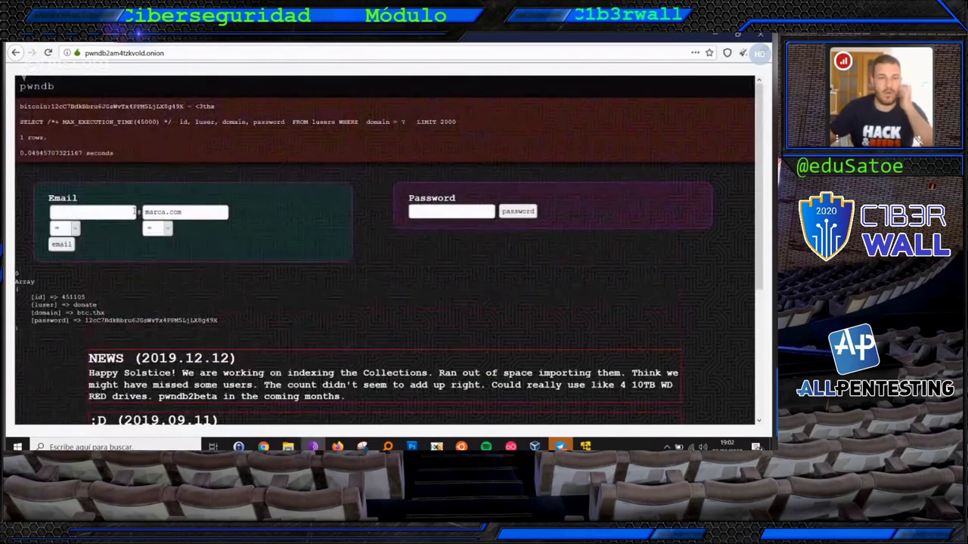
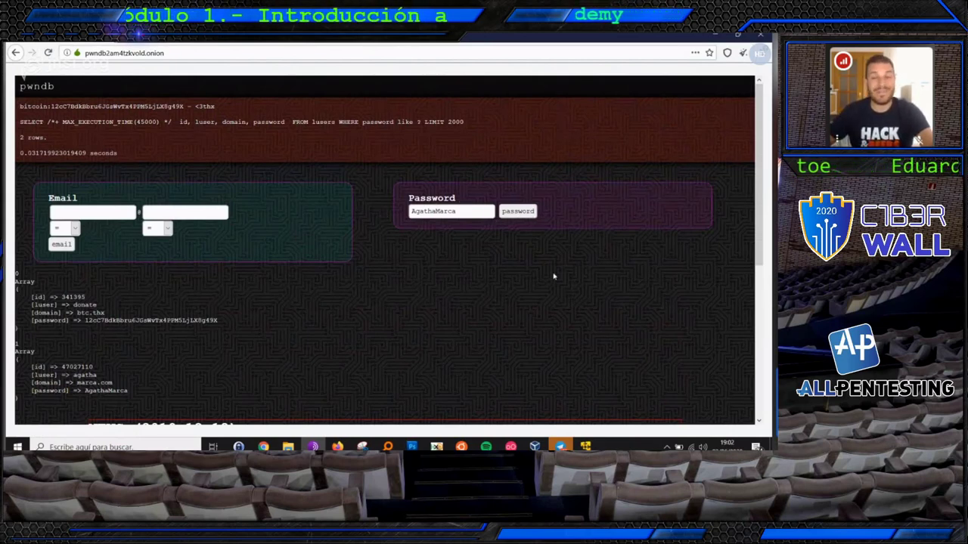
Scroll past the two matching leaked-account results to view the site's news section below
scroll(310, 295, down, 4)
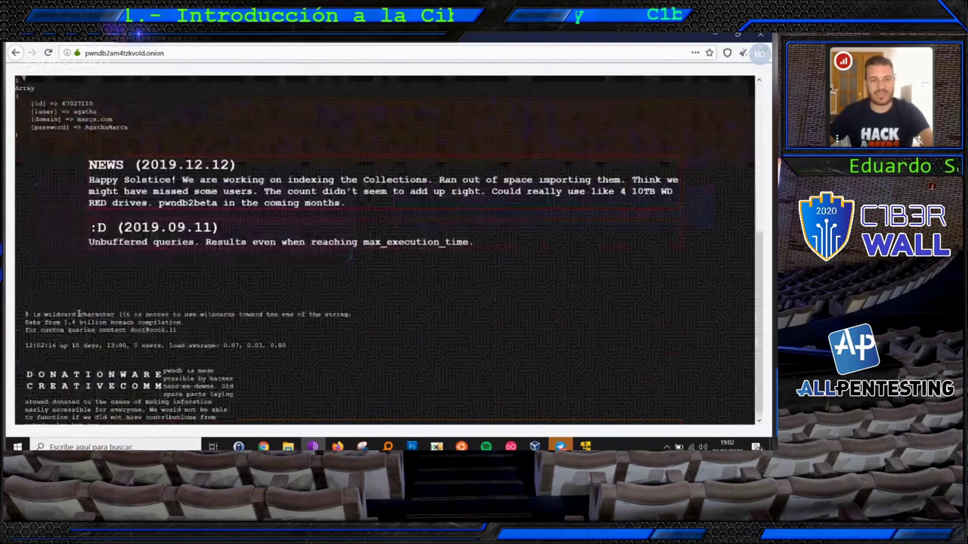
scroll(310, 294, up, 3)
scroll(470, 120, down, 1)
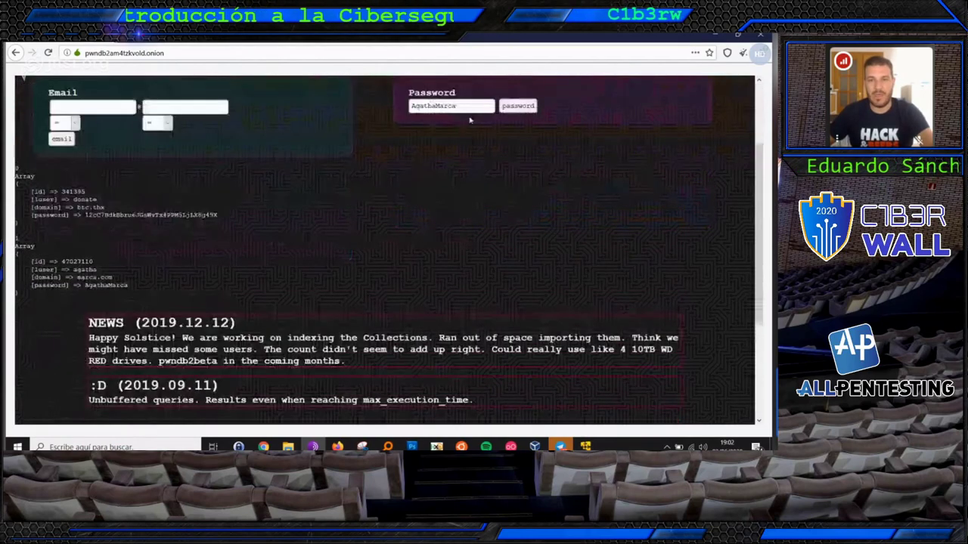
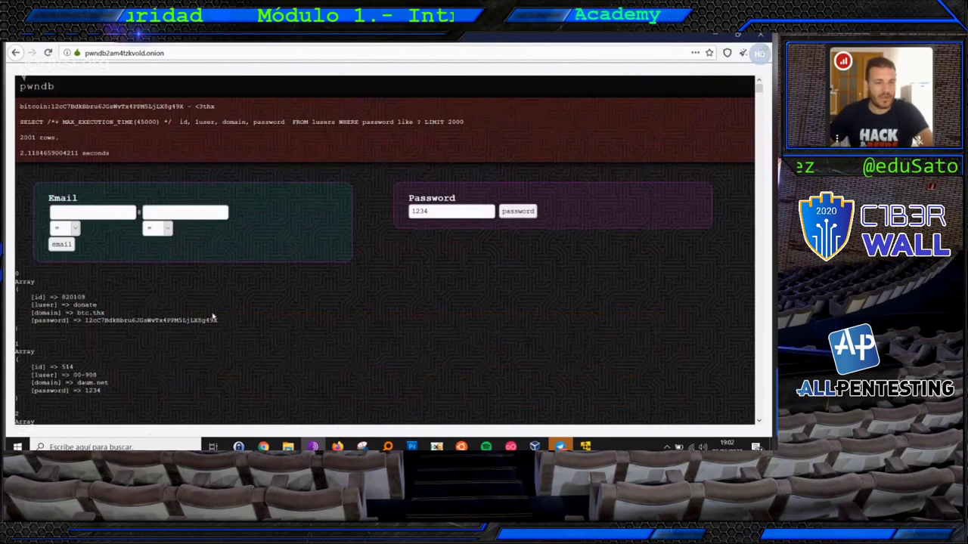
Scroll the 2001-row password-1234 results deep into the list, to entries 1549–1553
scroll(212, 316, down, 1)
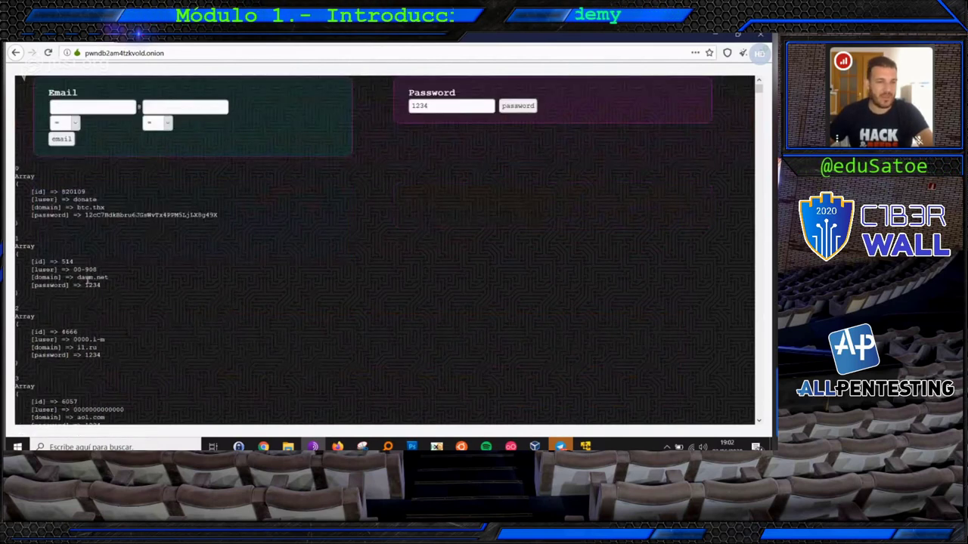
scroll(273, 291, down, 8)
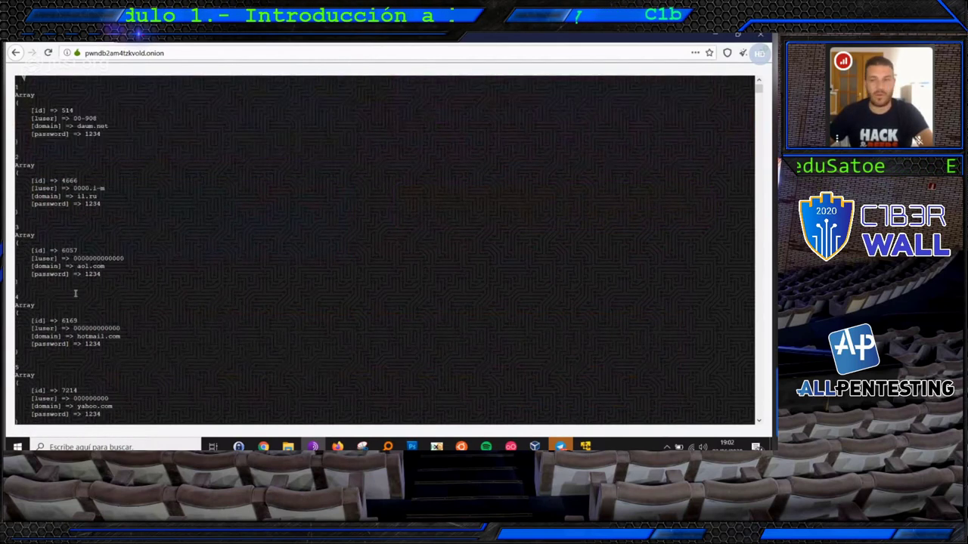
drag(757, 89, 757, 337)
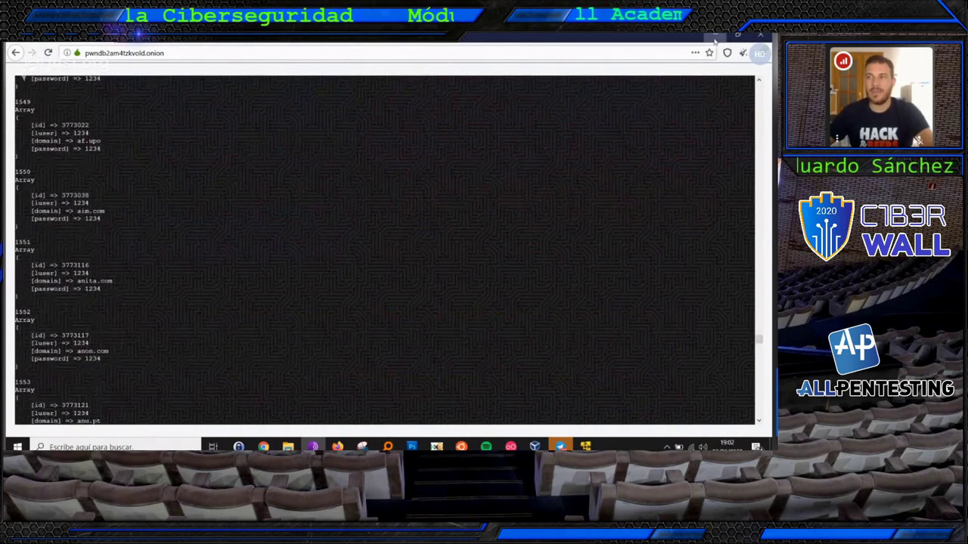
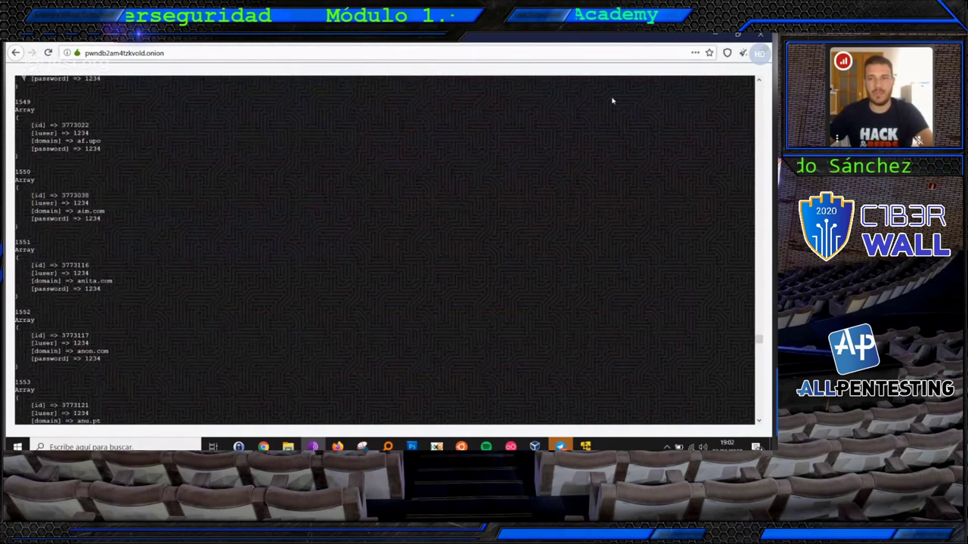
Minimize the pwndb results window to bring back Chrome's DeHashed results page
click(718, 36)
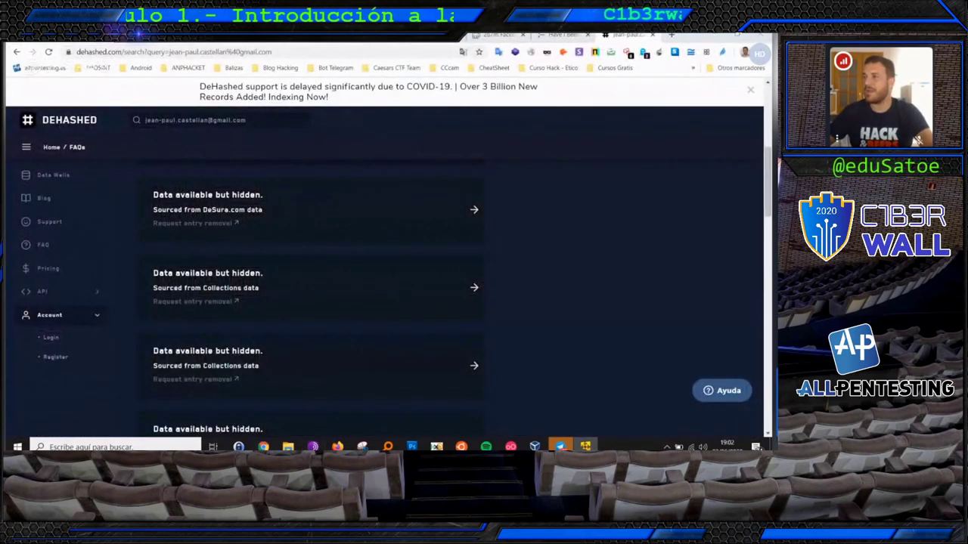
Bring up the OSINT VM in VMware Player and unlock it with the account password
click(560, 447)
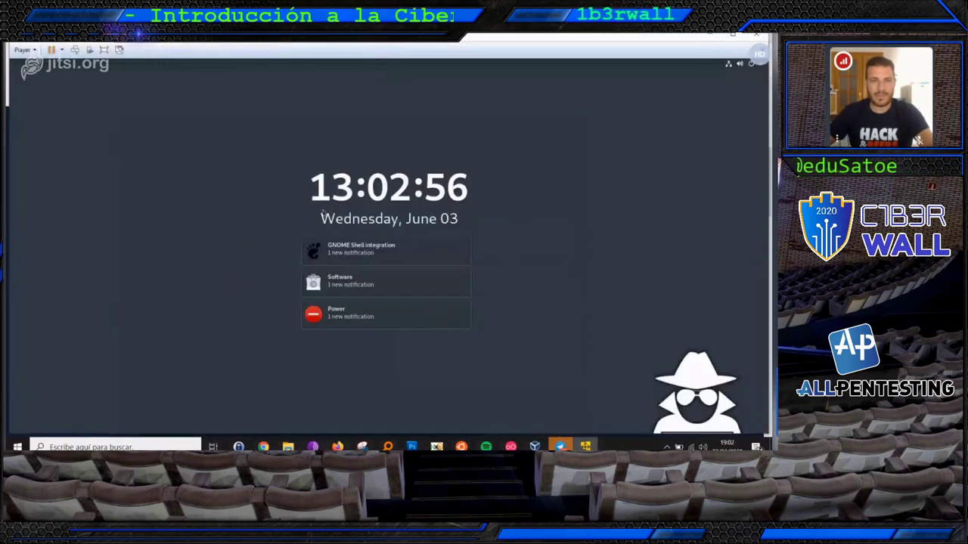
drag(383, 385, 359, 307)
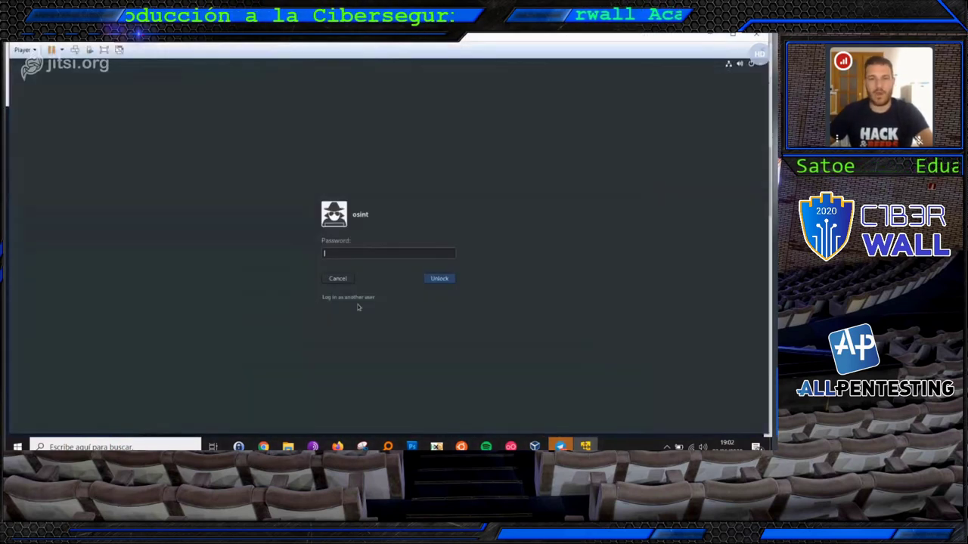
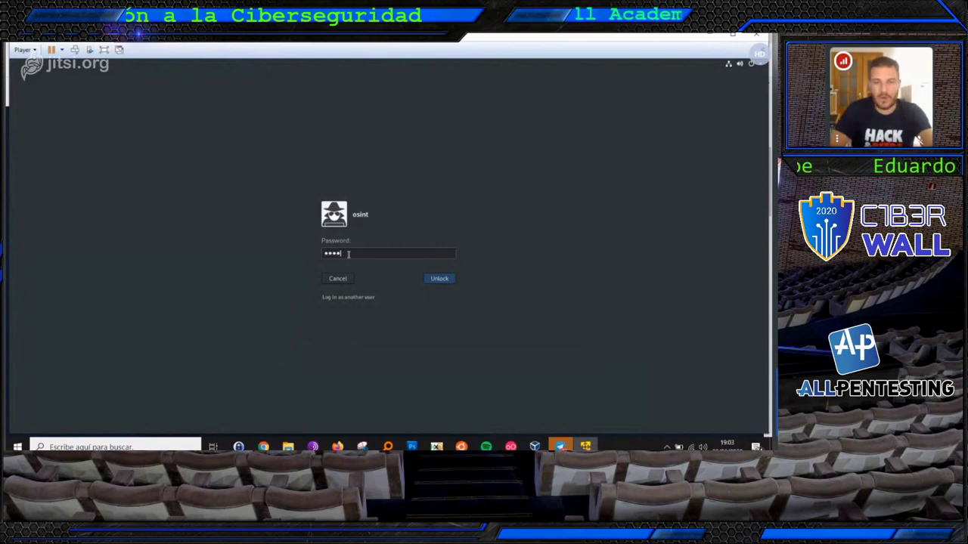
key(Return)
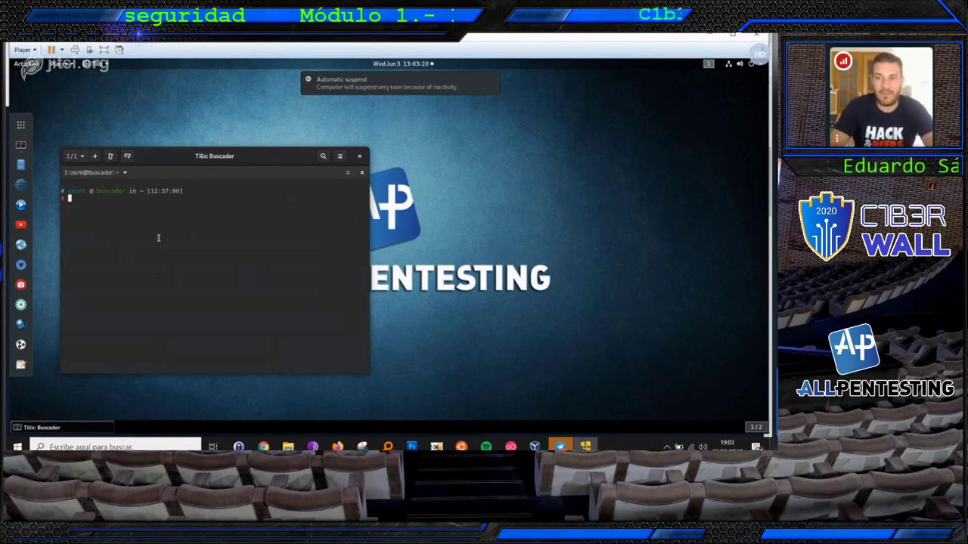
Type 'mailfy -m' in Tilix, cancel pasting the wrong clipboard text, and return to Chrome
text(mail)
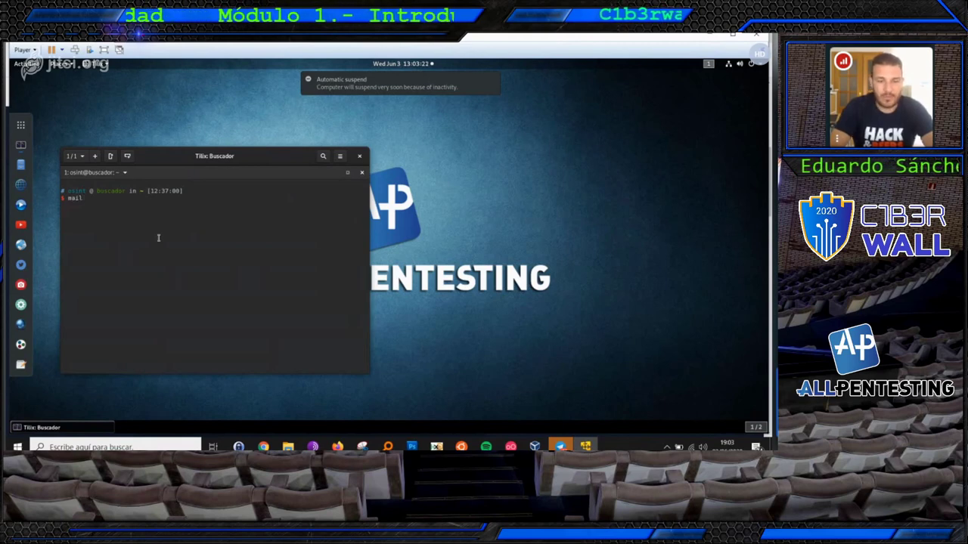
text(fy -m)
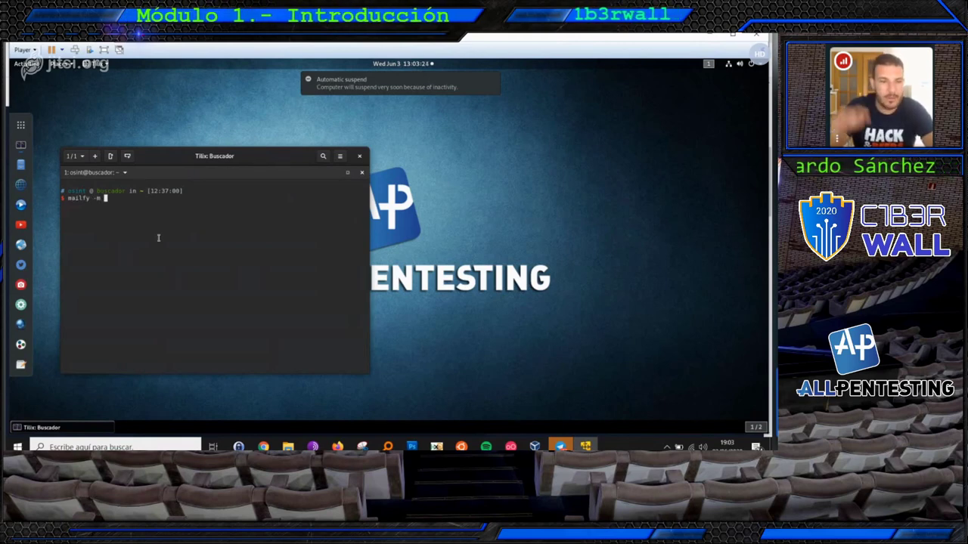
right_click(121, 212)
click(108, 253)
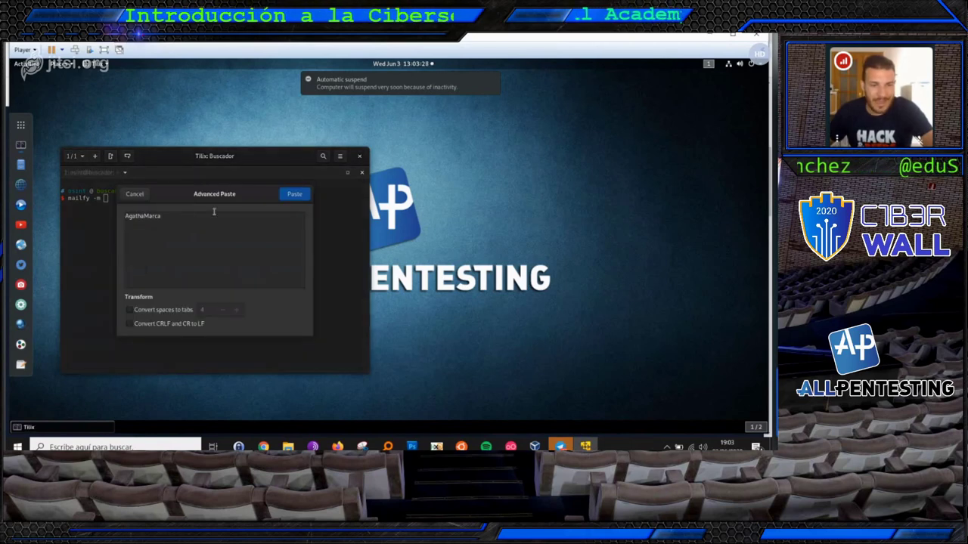
click(137, 195)
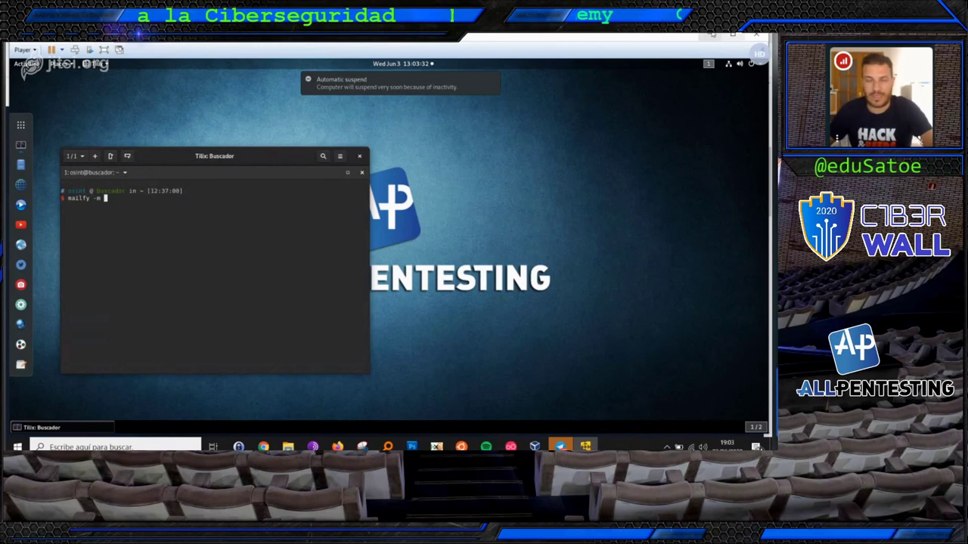
key(alt+Tab)
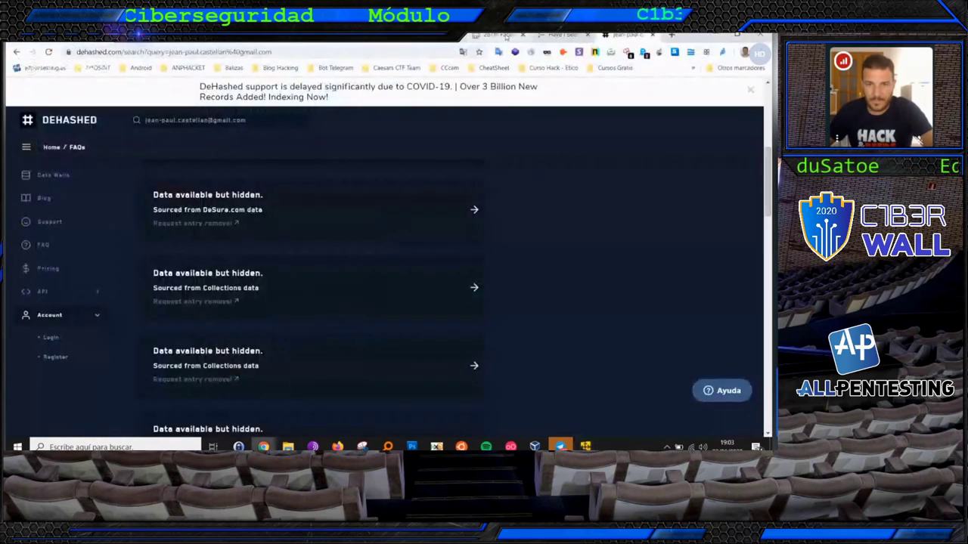
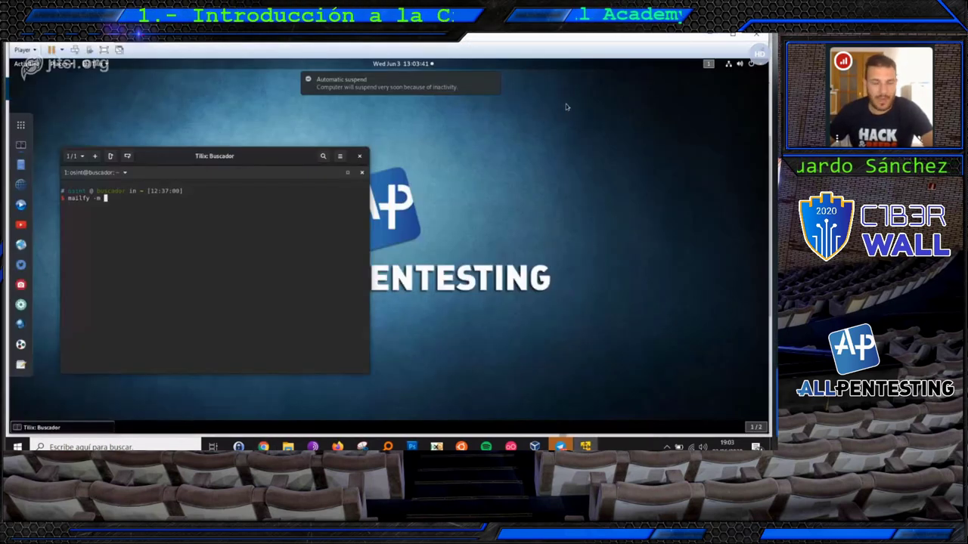
Paste the leaked email address after mailfy -m and run the scan, saving results to profiles.csv
right_click(99, 211)
click(114, 258)
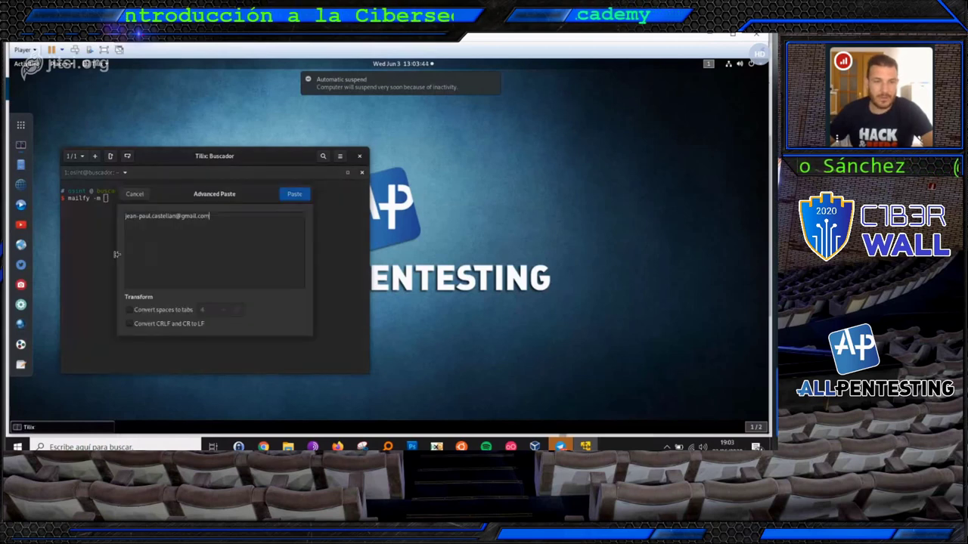
key(Return)
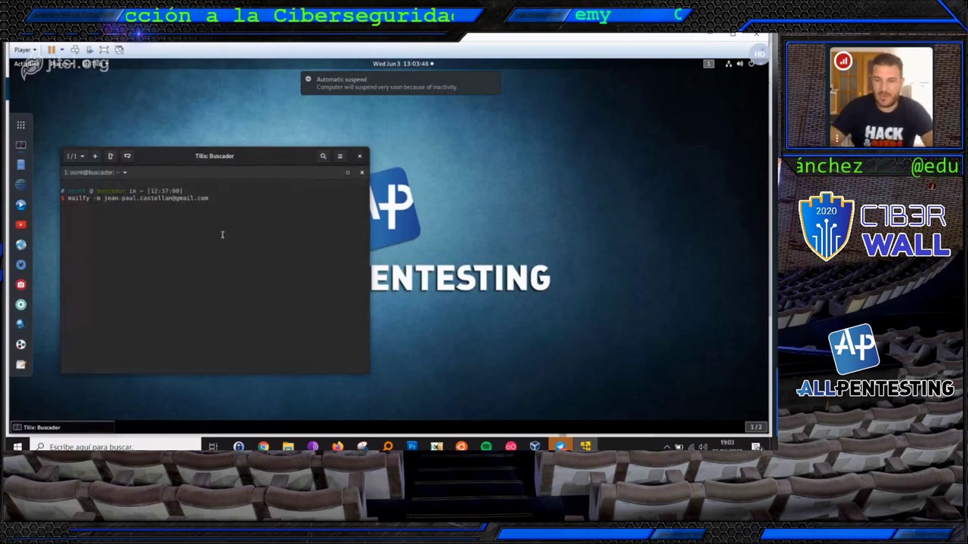
key(Return)
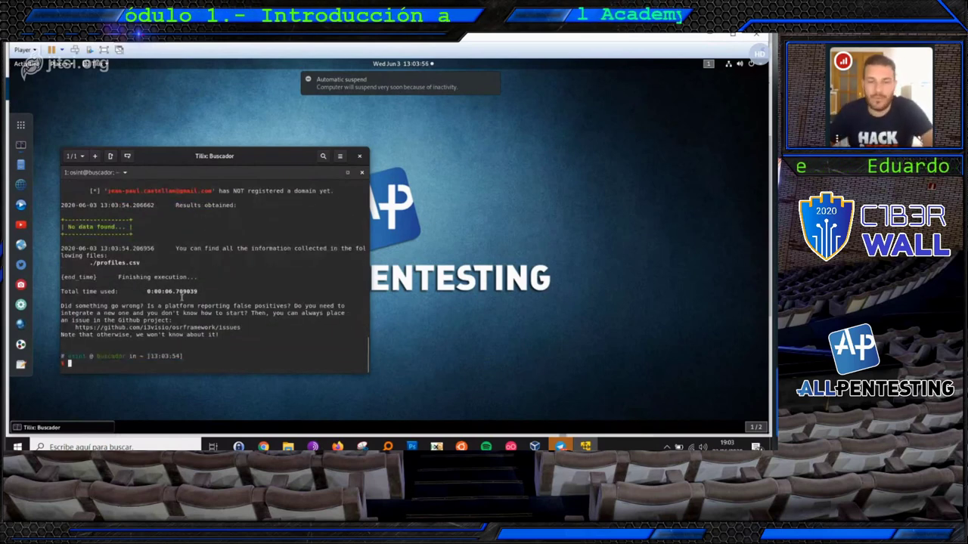
scroll(194, 283, up, 3)
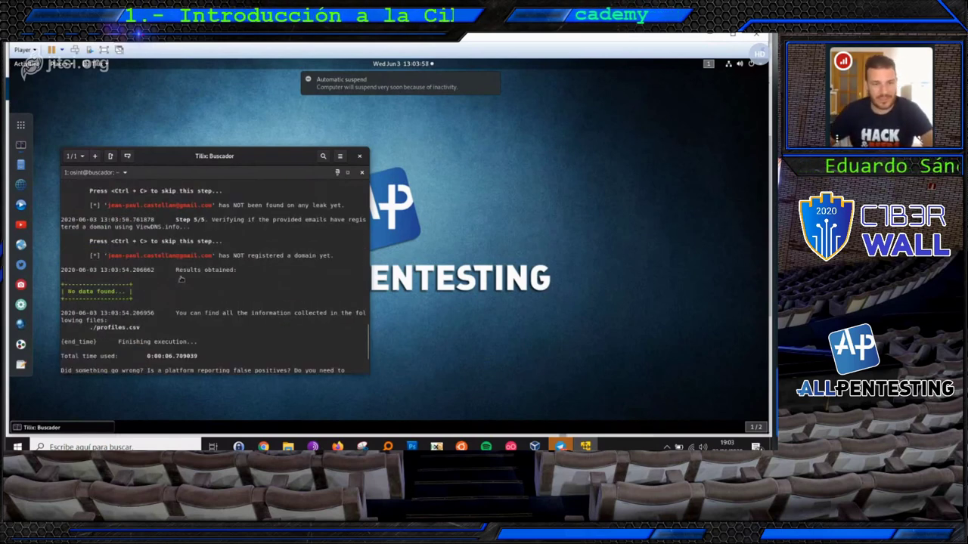
scroll(181, 279, up, 6)
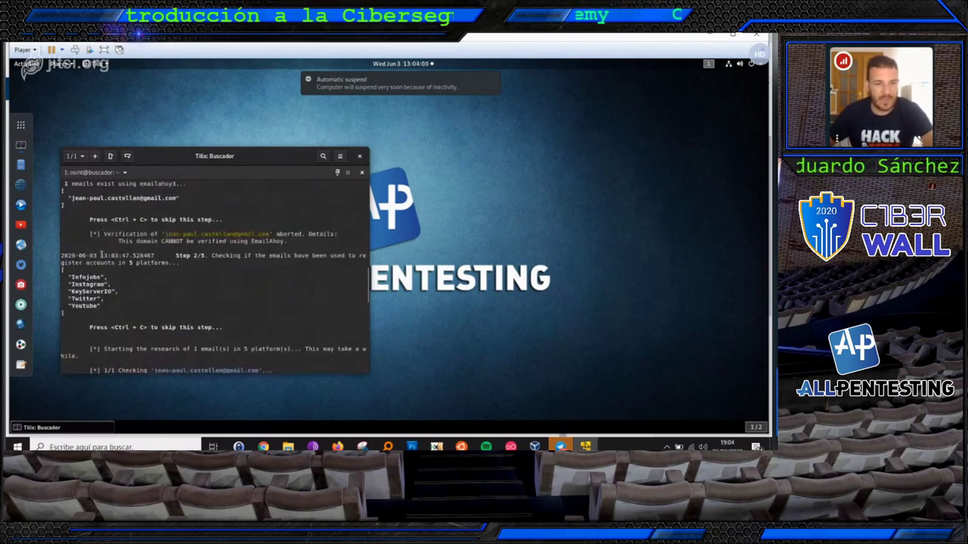
scroll(212, 310, down, 5)
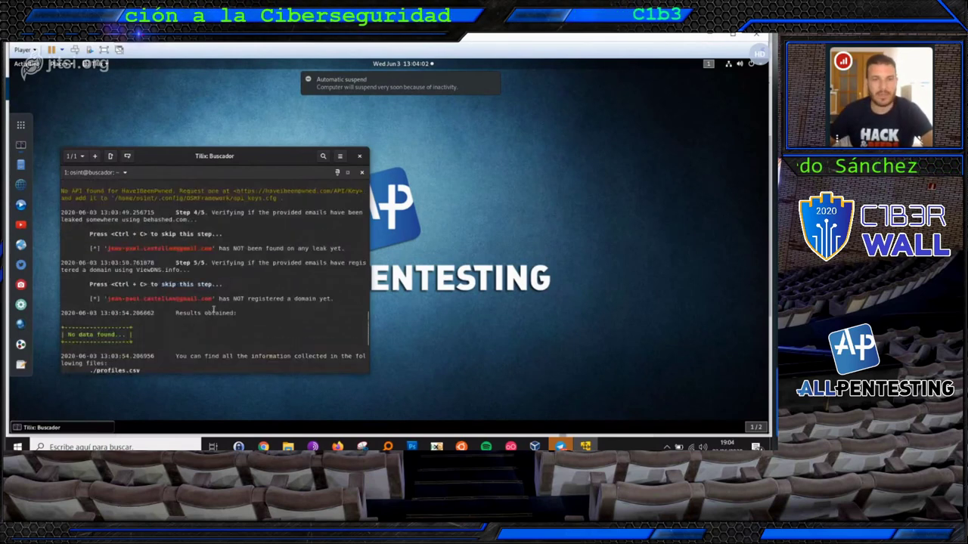
scroll(213, 310, down, 3)
scroll(213, 308, down, 2)
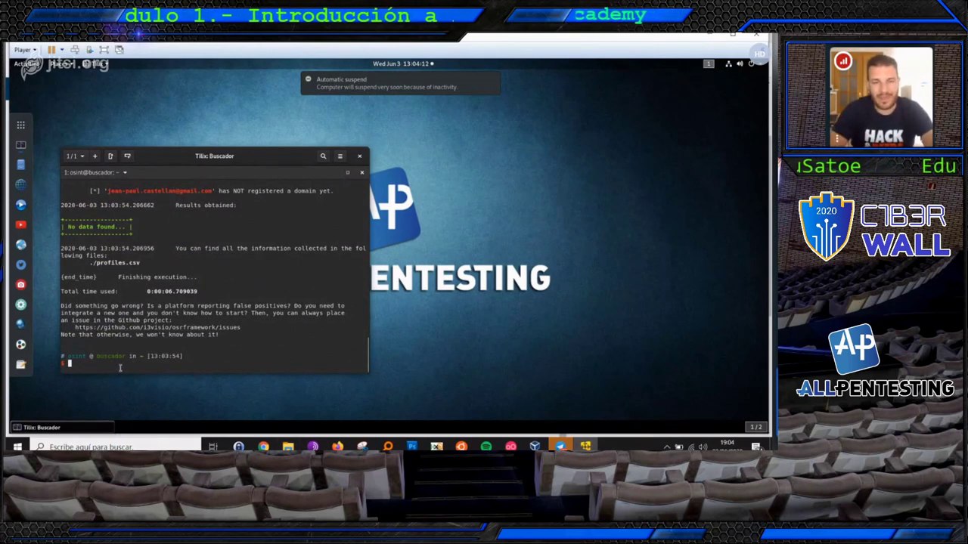
Minimize the VM and select the first Gmail address in the Pastebin leak list
click(718, 38)
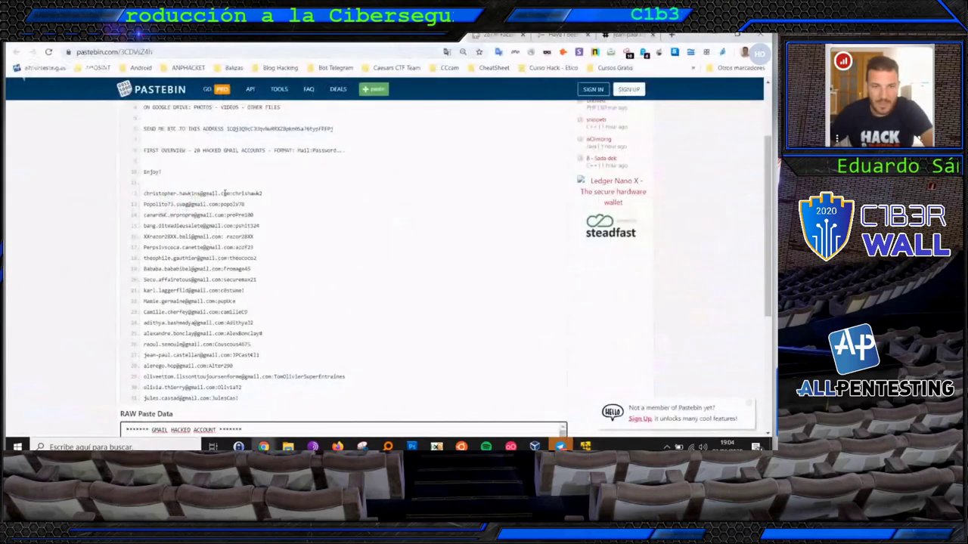
drag(230, 194, 142, 195)
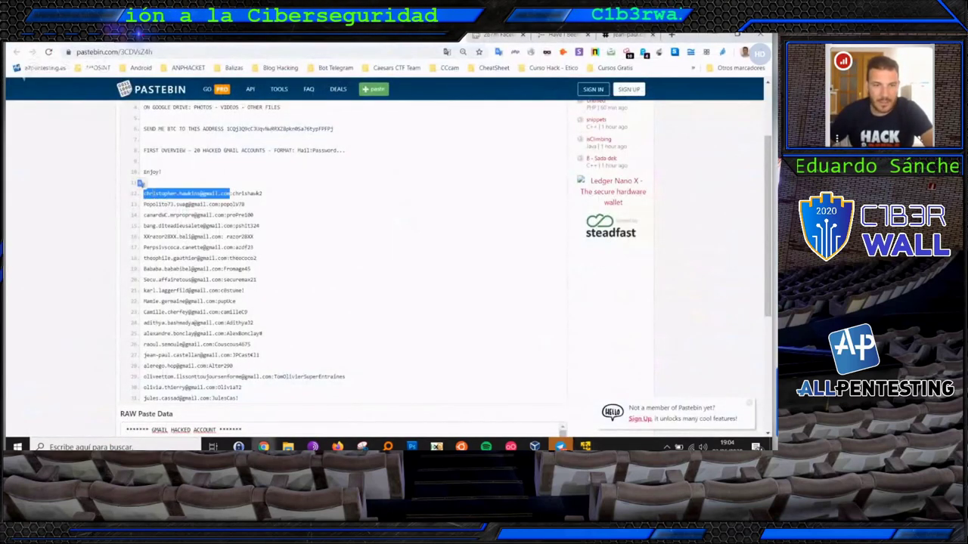
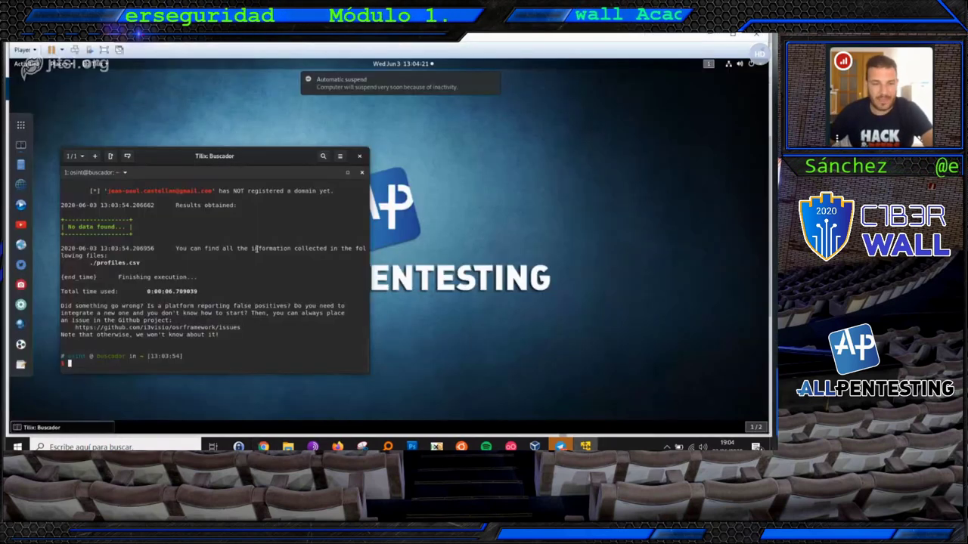
Rerun the previous mailfy command on the copied leaked Gmail address instead of the old one
key(Up)
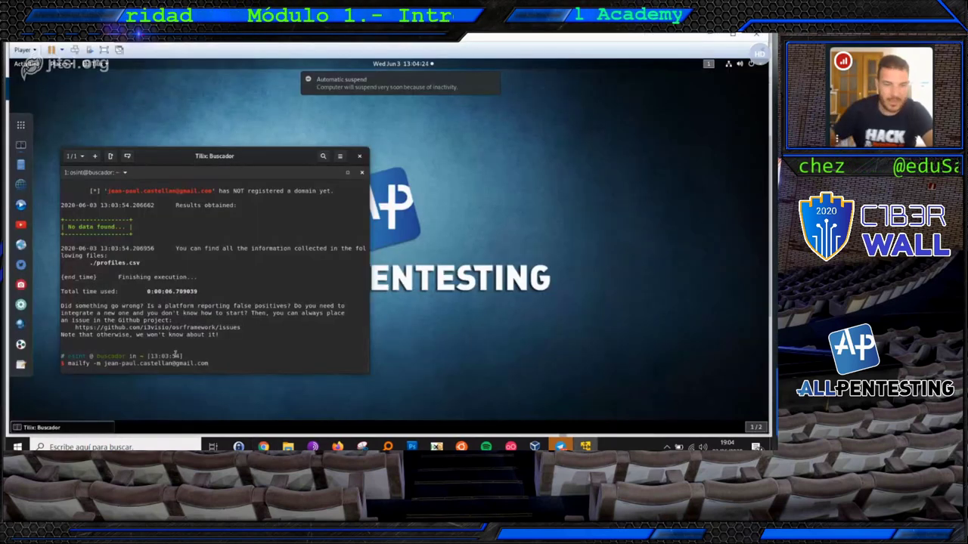
key(BackSpace)
key(BackSpace)
key(BackSpace)
key(BackSpace)
key(BackSpace)
key(BackSpace)
key(BackSpace)
key(BackSpace)
key(BackSpace)
key(BackSpace)
key(BackSpace)
key(BackSpace)
key(BackSpace)
key(BackSpace)
key(BackSpace)
key(BackSpace)
key(BackSpace)
key(BackSpace)
key(BackSpace)
key(BackSpace)
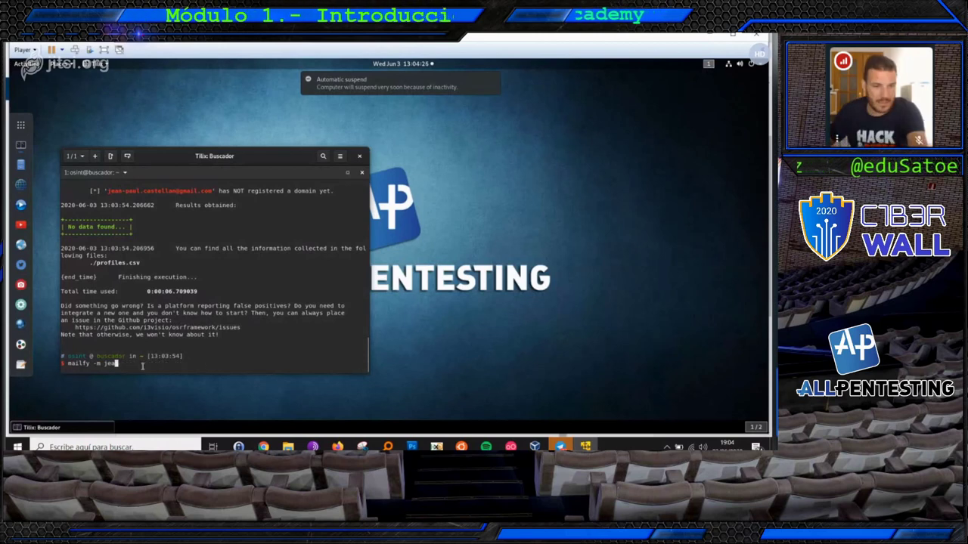
key(BackSpace)
key(BackSpace)
key(BackSpace)
right_click(100, 360)
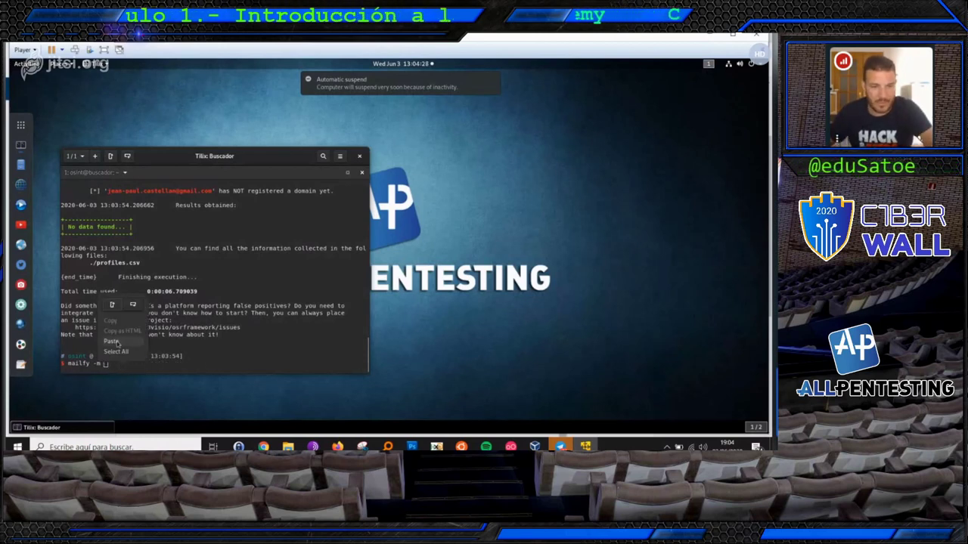
click(113, 342)
click(292, 195)
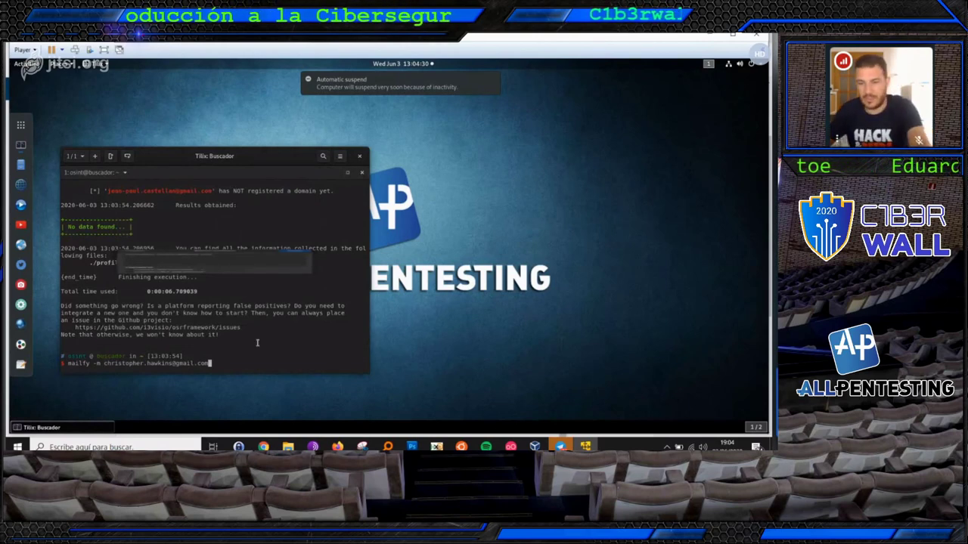
key(Return)
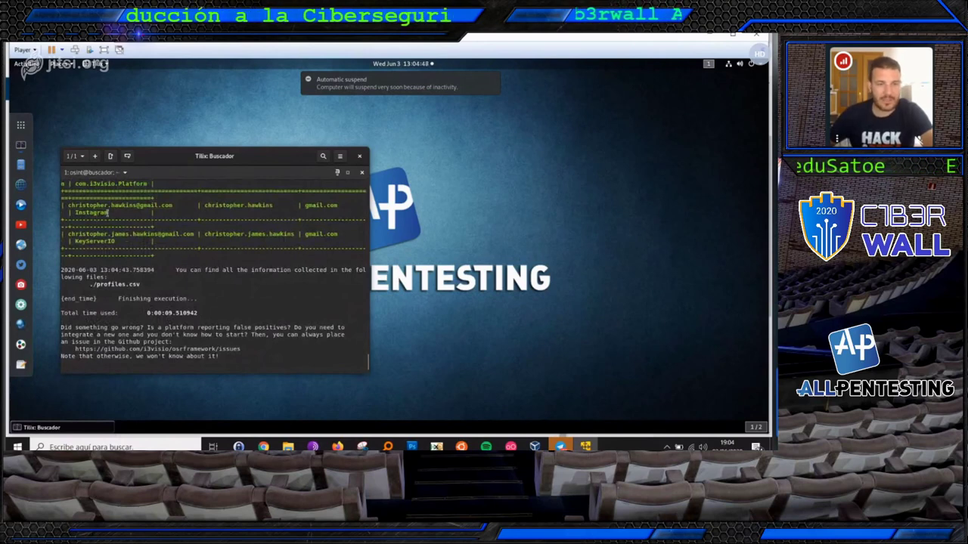
scroll(116, 213, up, 1)
scroll(111, 234, up, 1)
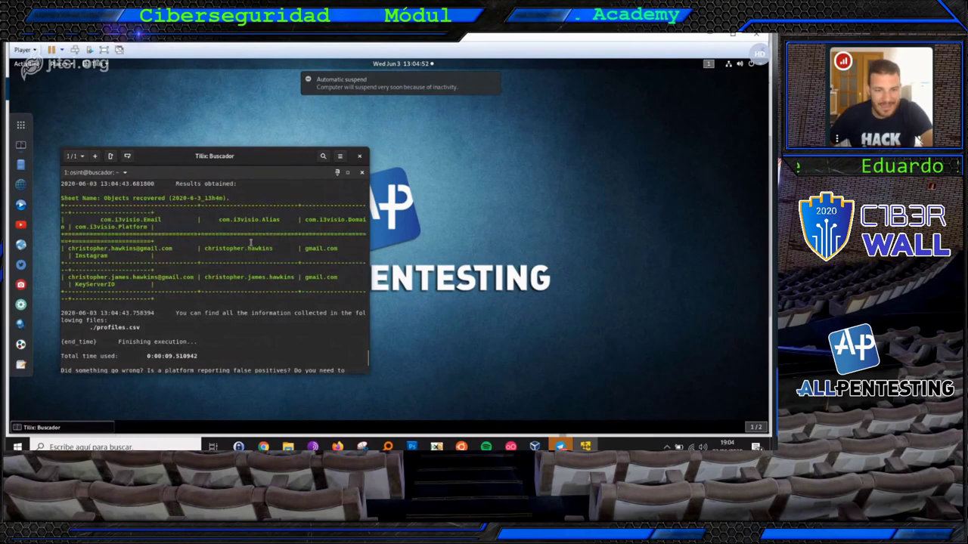
scroll(173, 287, up, 1)
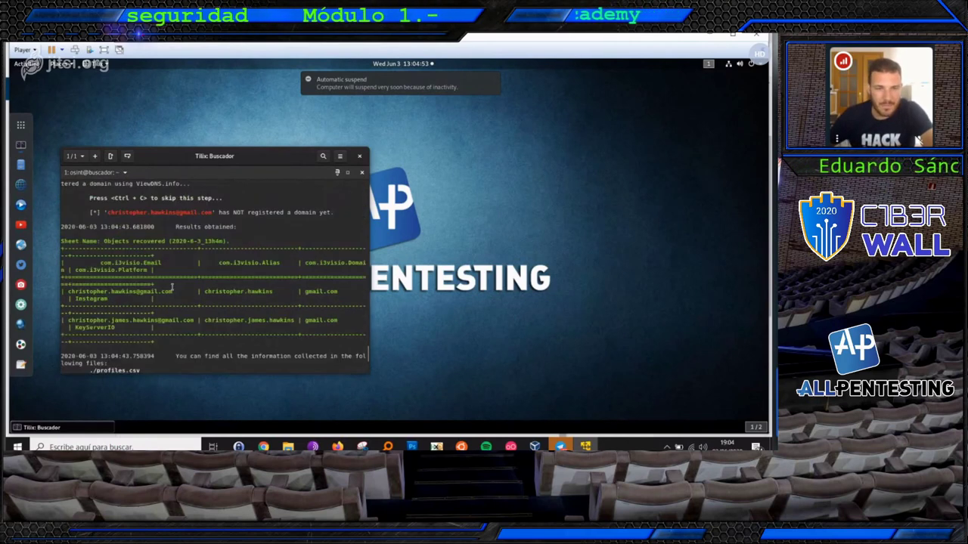
scroll(172, 286, up, 8)
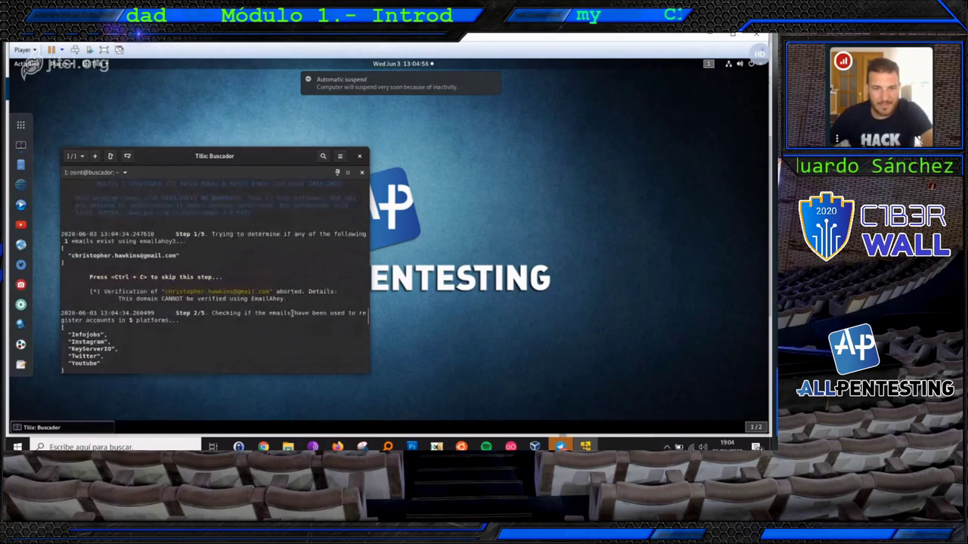
scroll(292, 313, up, 5)
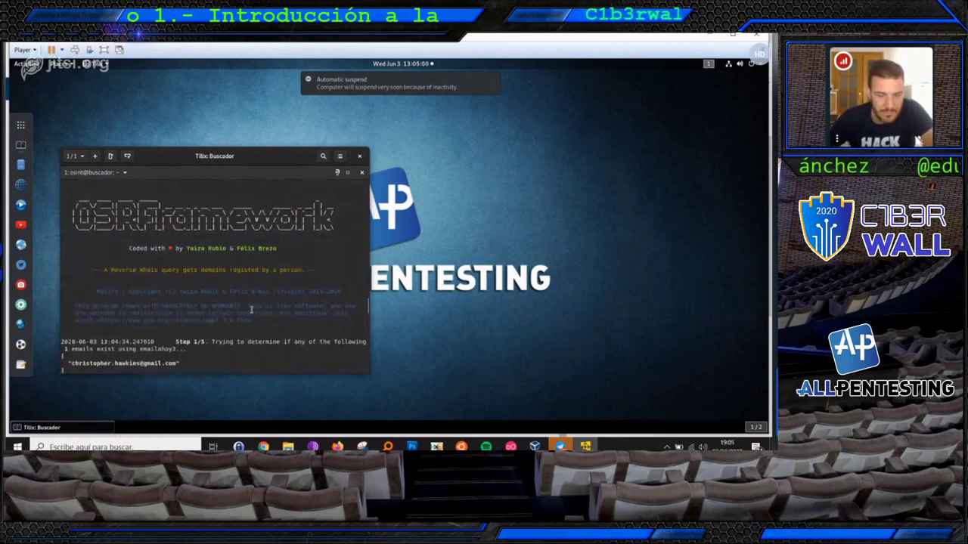
scroll(251, 309, down, 1)
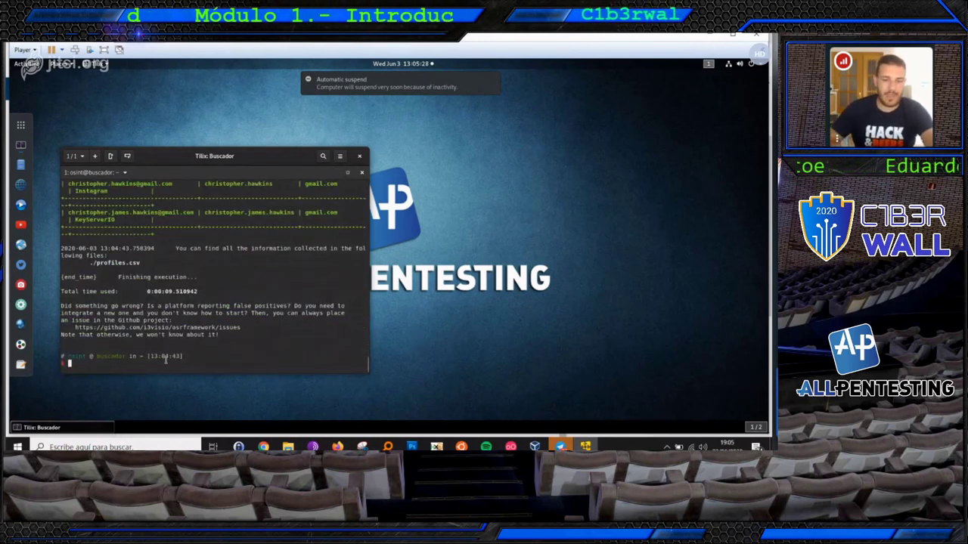
Run h8mail -t on the pasted Gmail address and scroll through its session recap
text(ls)
text(mail)
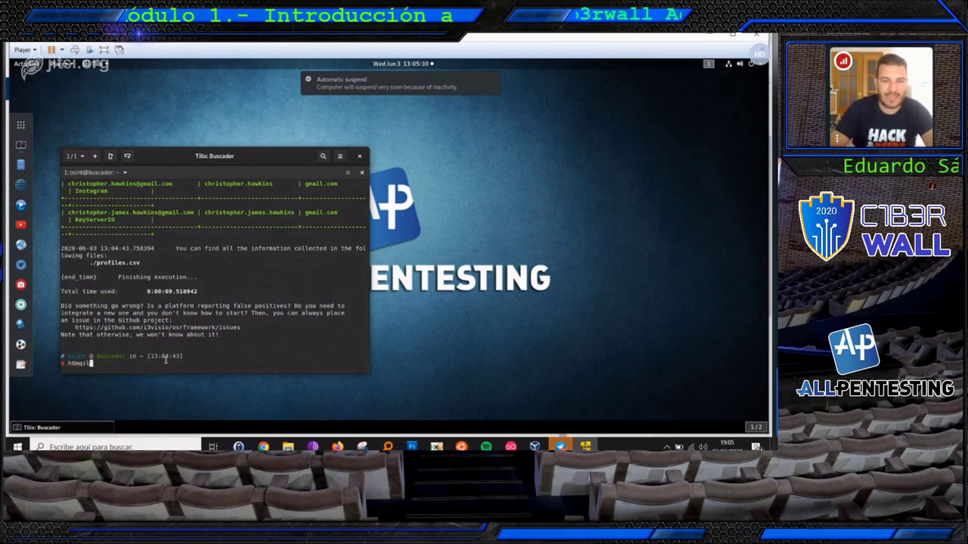
text( -t)
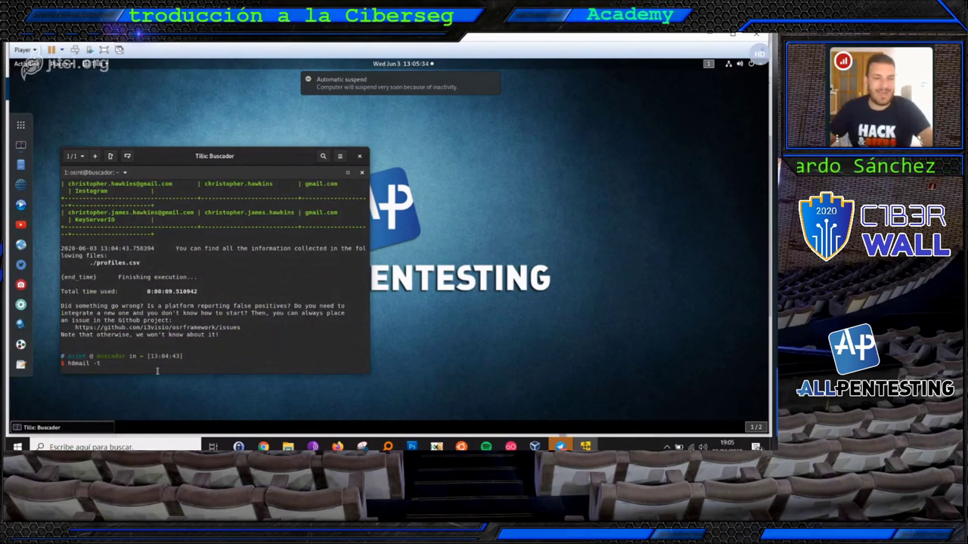
right_click(93, 296)
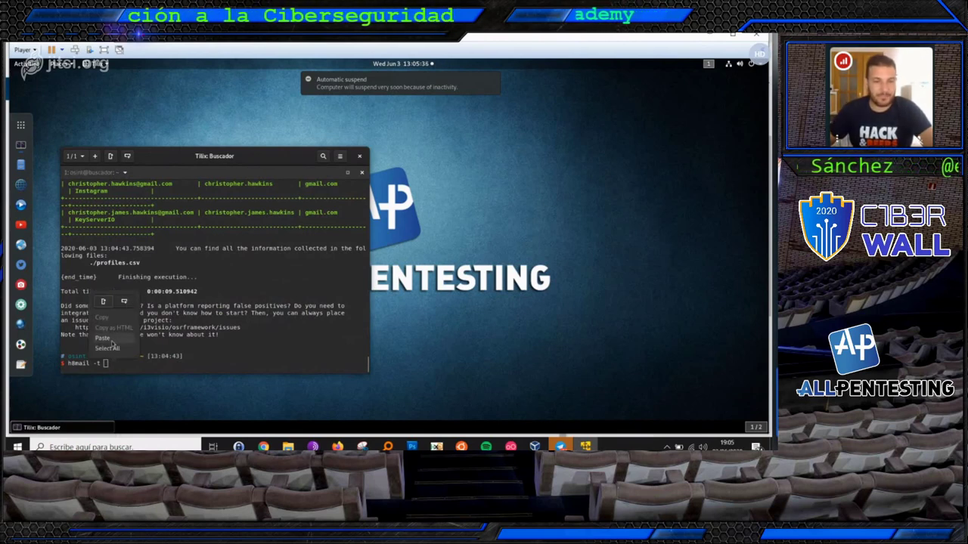
click(111, 364)
right_click(110, 365)
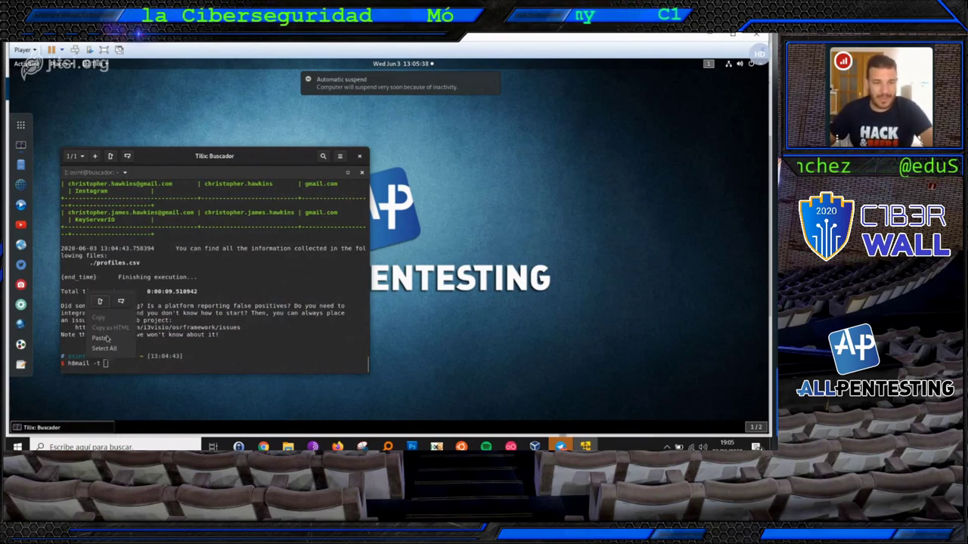
click(106, 338)
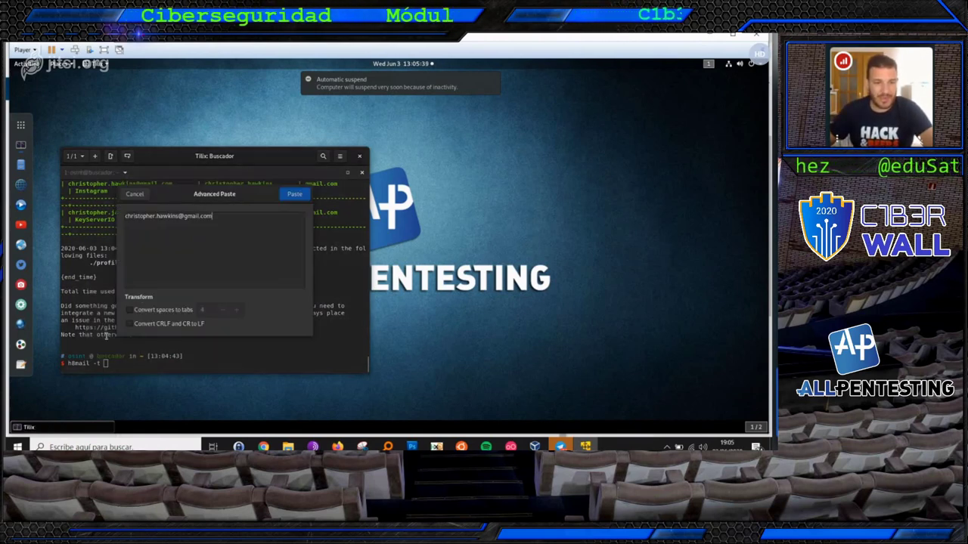
click(294, 196)
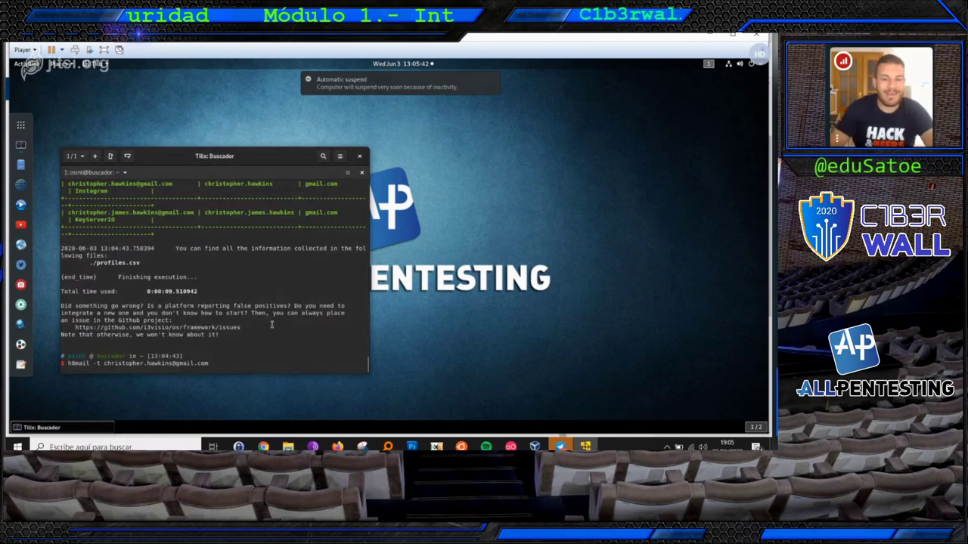
key(Return)
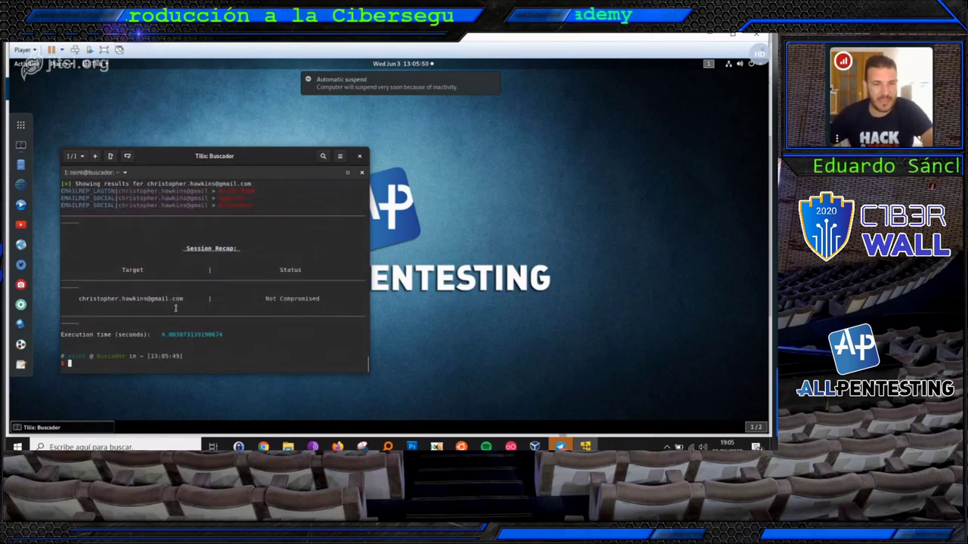
scroll(212, 299, up, 2)
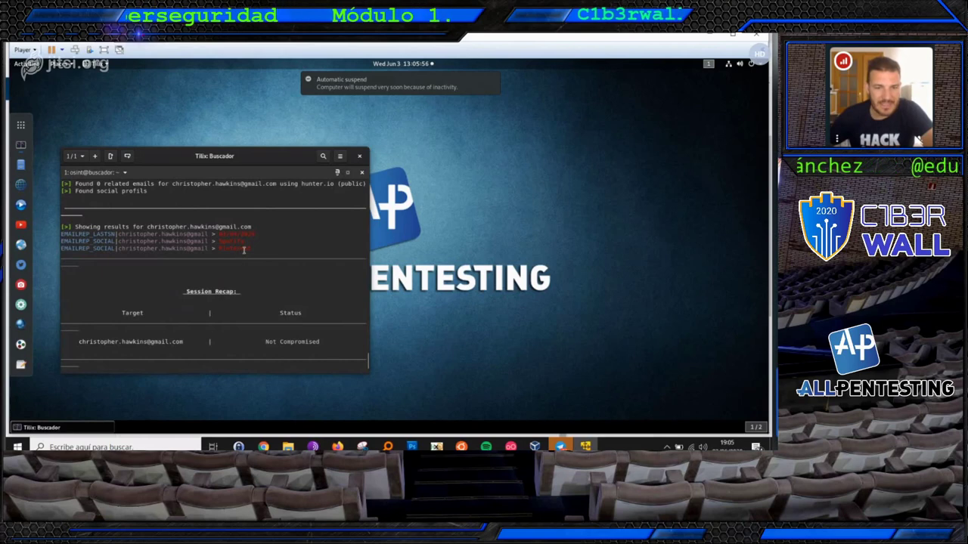
scroll(283, 280, up, 5)
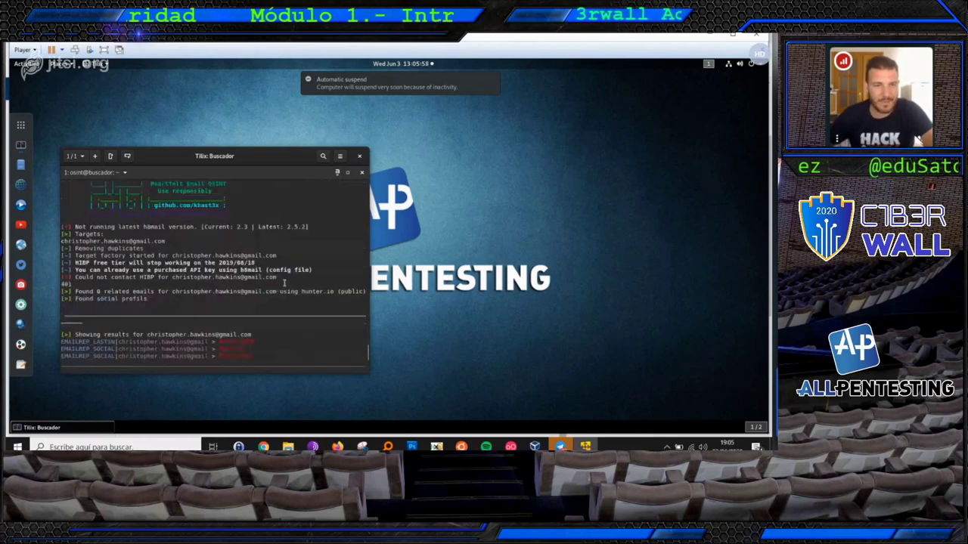
scroll(284, 283, up, 3)
scroll(282, 287, down, 9)
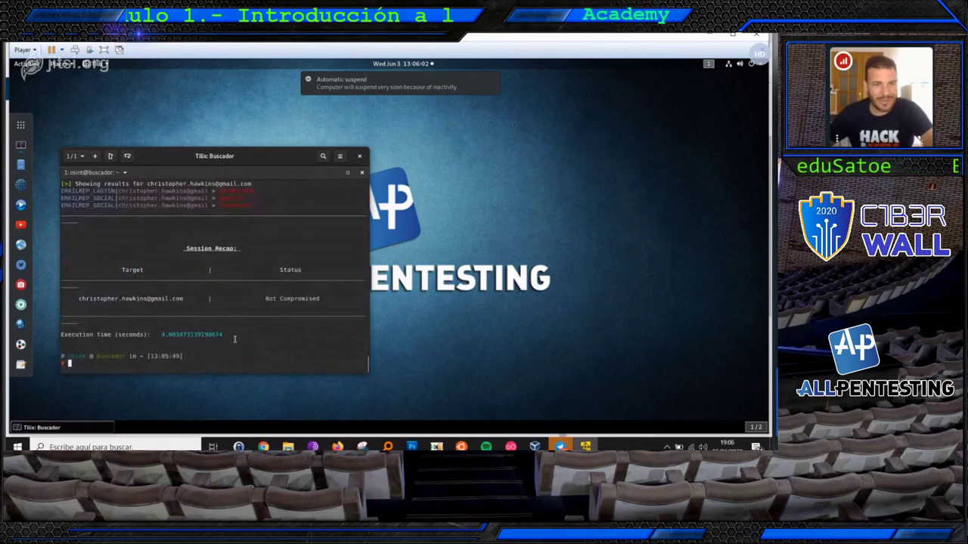
scroll(232, 309, up, 4)
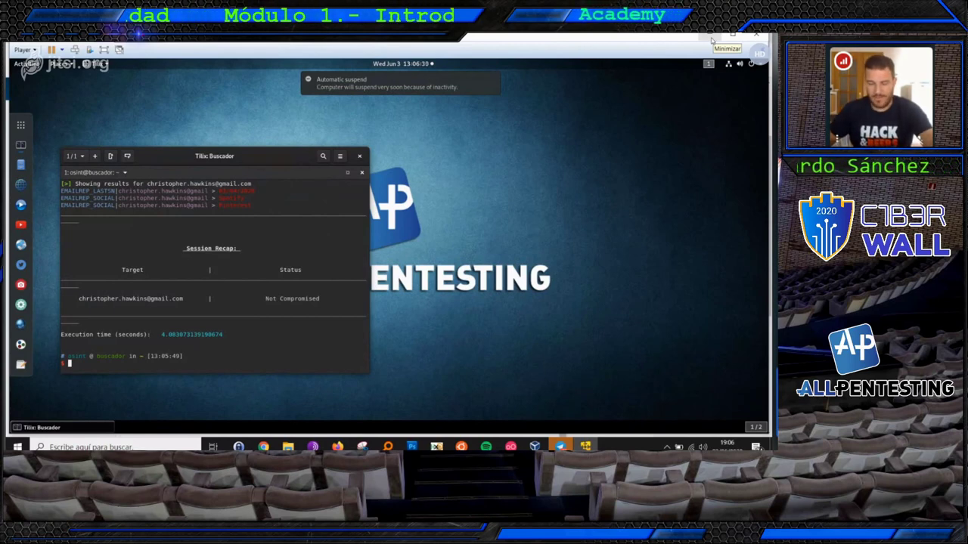
Bring the browser forward and load shodan.io from the address bar
click(712, 38)
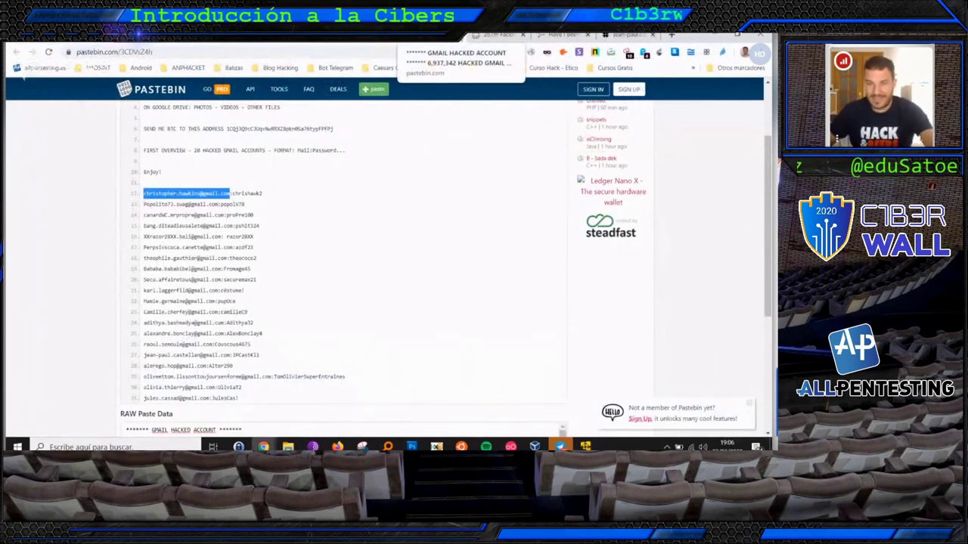
click(292, 52)
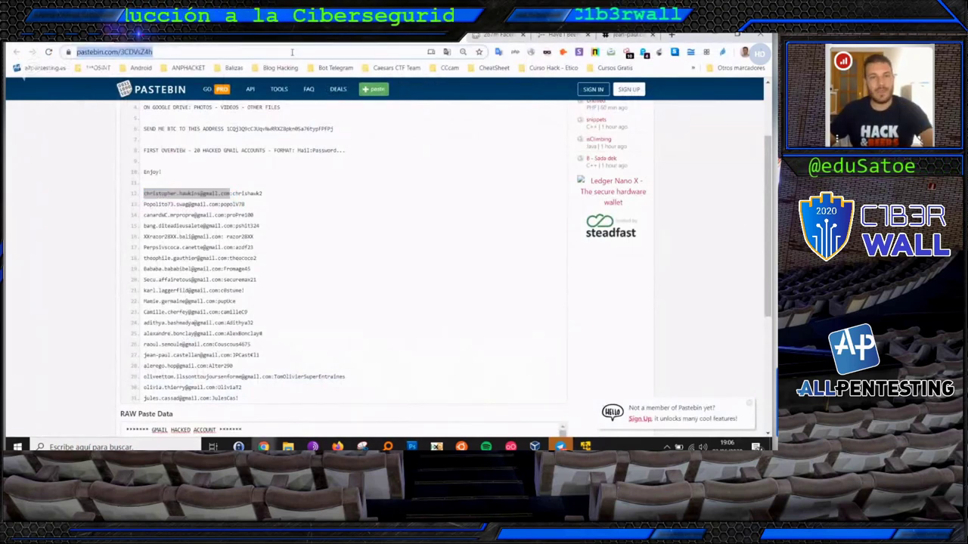
text(sho)
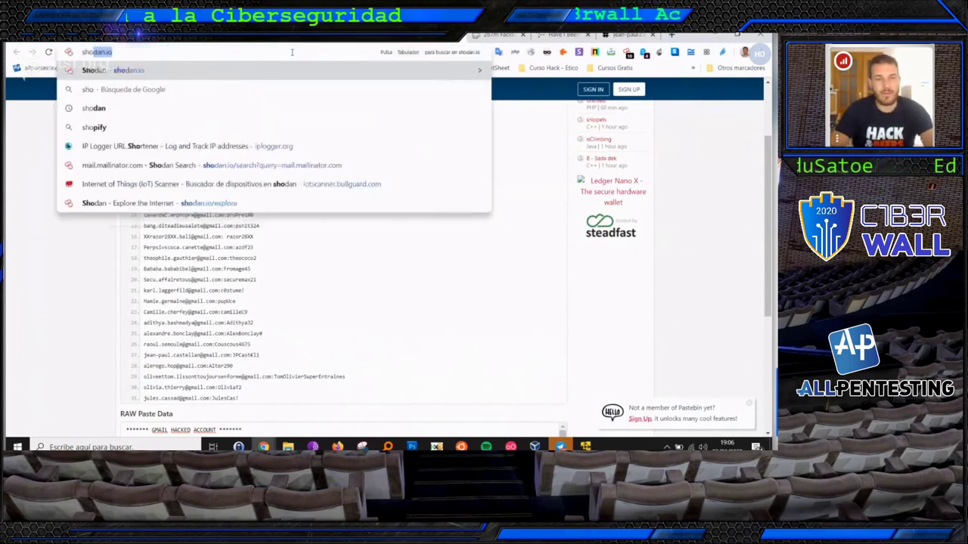
key(Return)
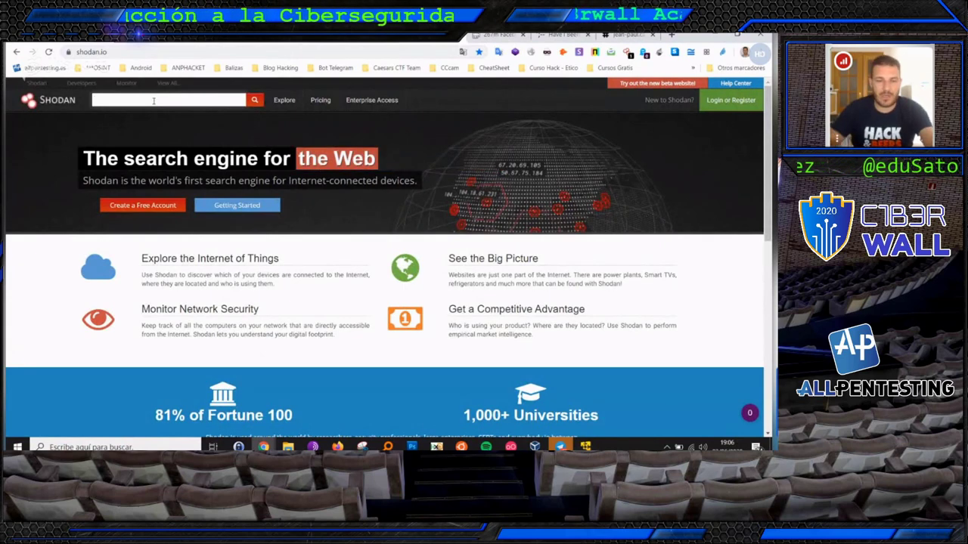
Search Shodan for host 150.214.110.200 and select its organization, Junta de Andalucia
text(50.214)
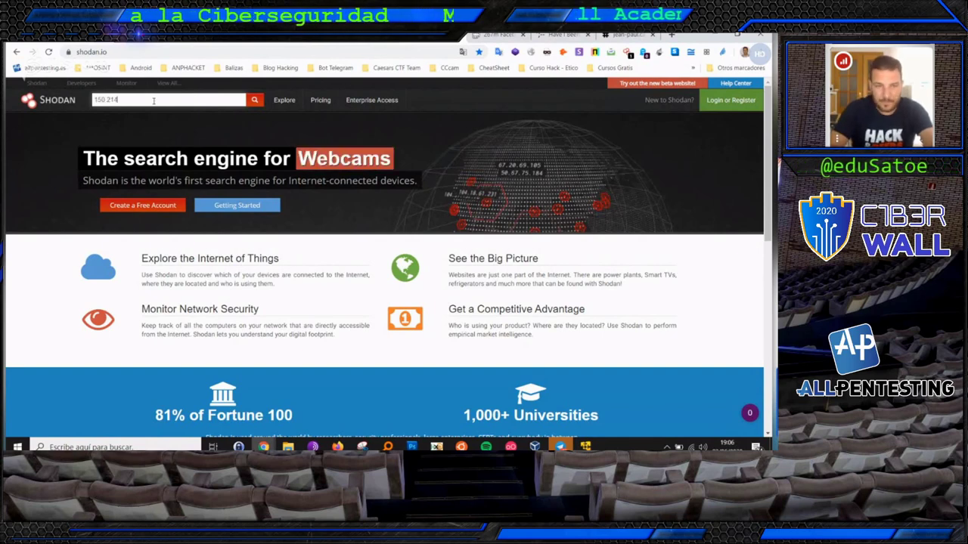
text(.)
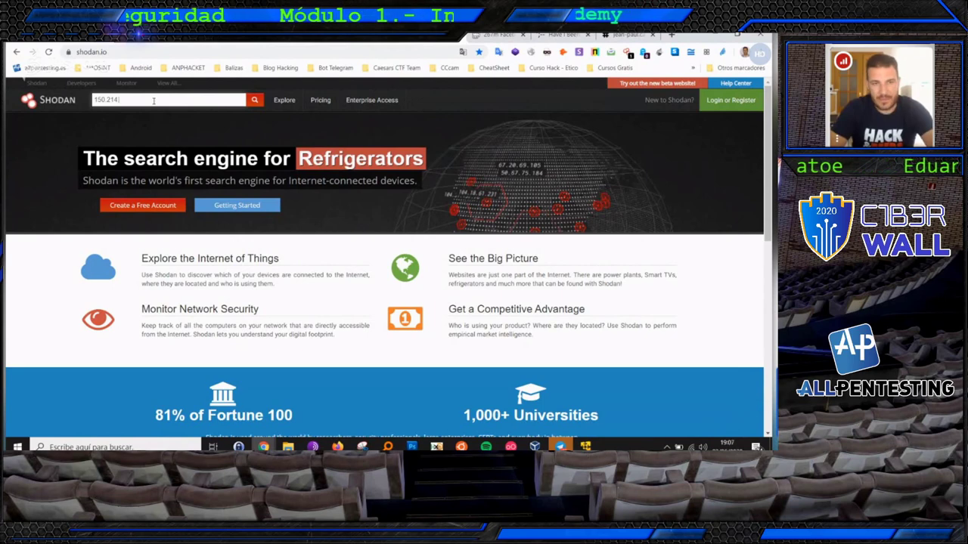
text(110)
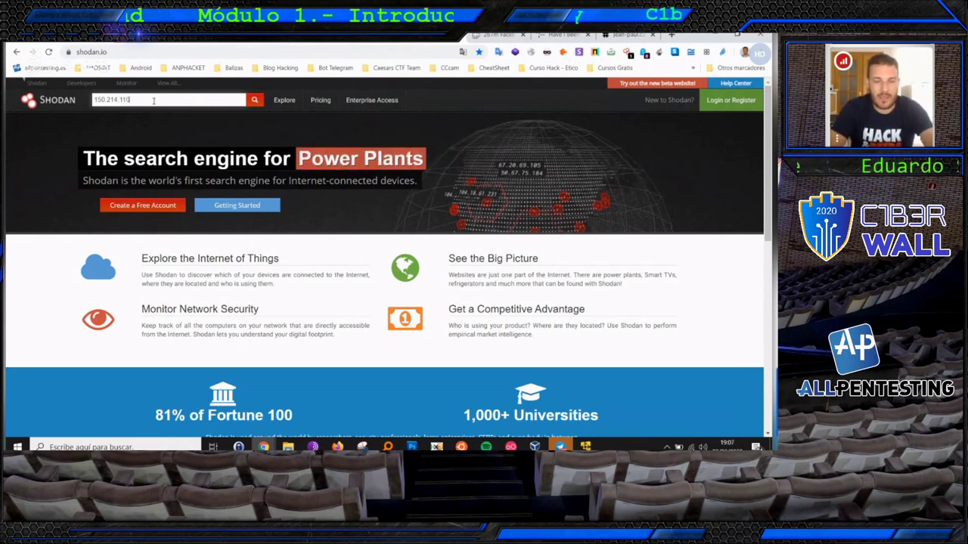
text(.200)
key(Return)
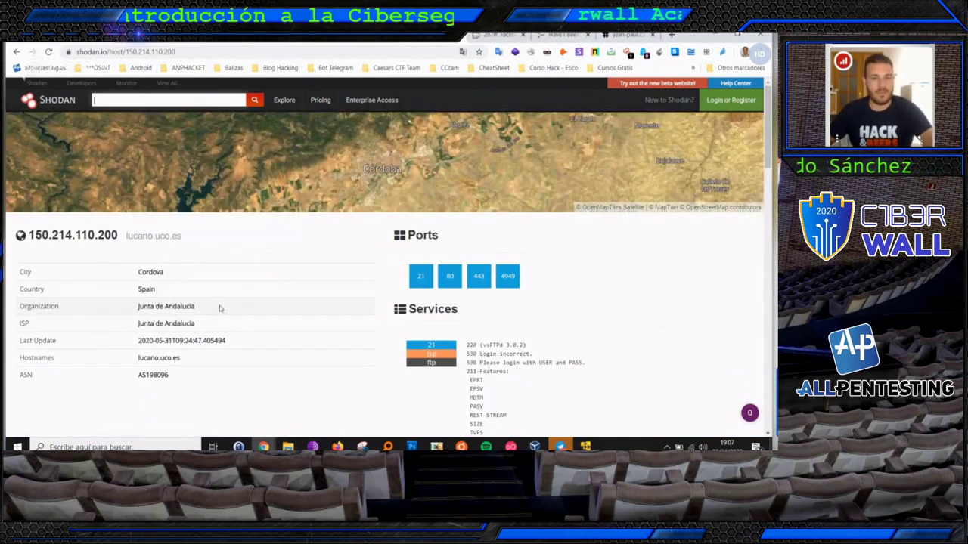
drag(196, 306, 144, 288)
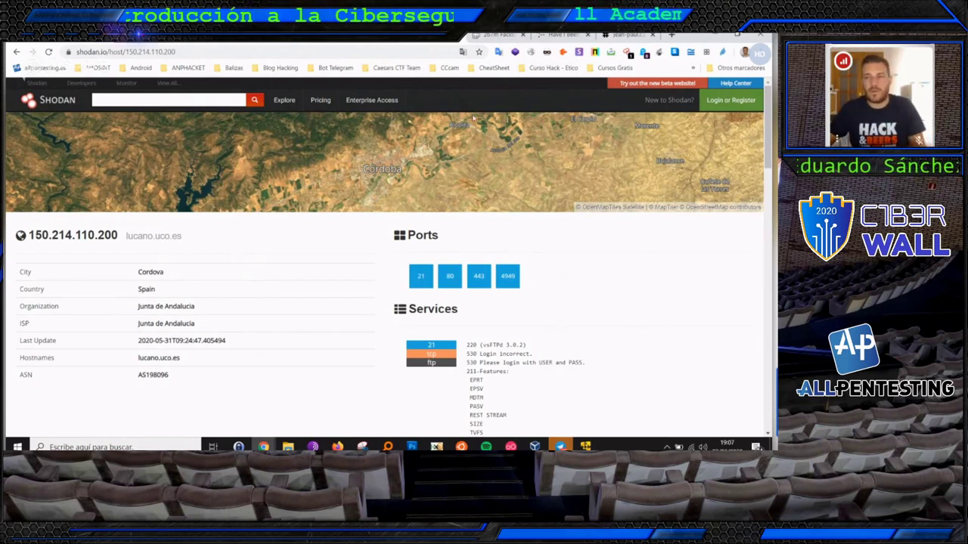
click(673, 35)
text(maili)
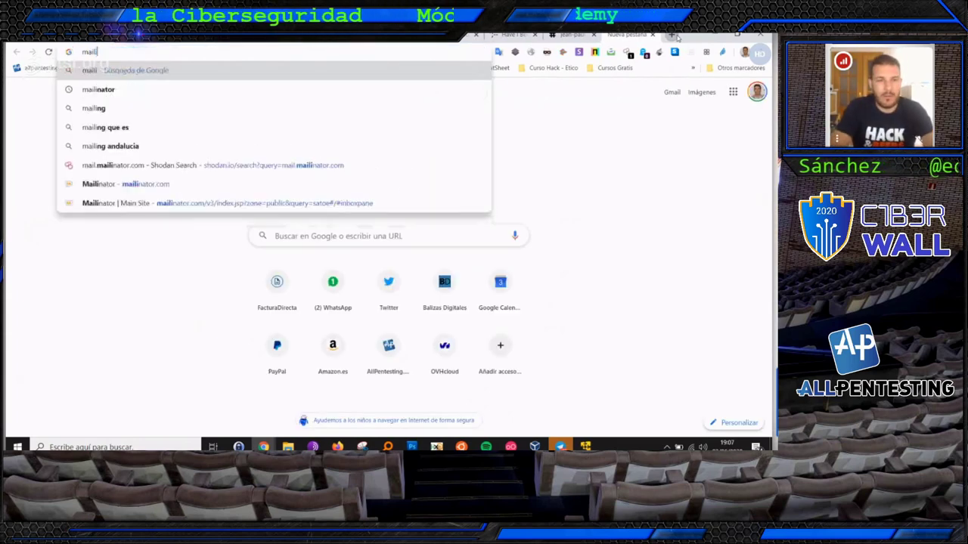
key(Down)
key(Return)
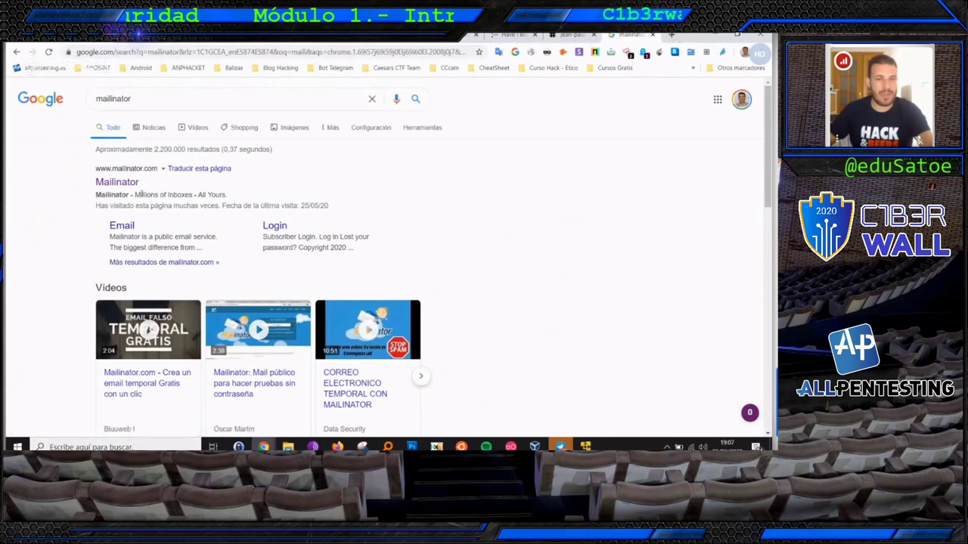
click(121, 186)
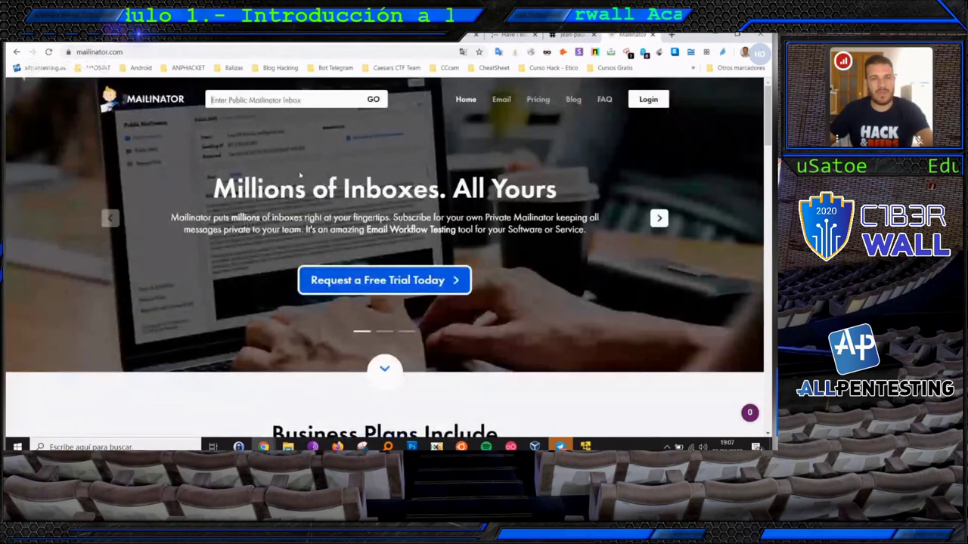
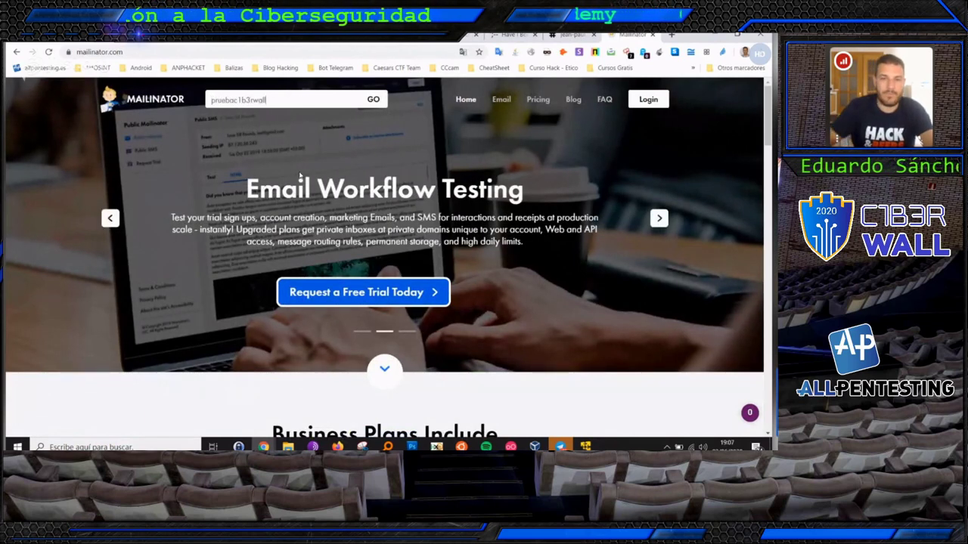
click(375, 99)
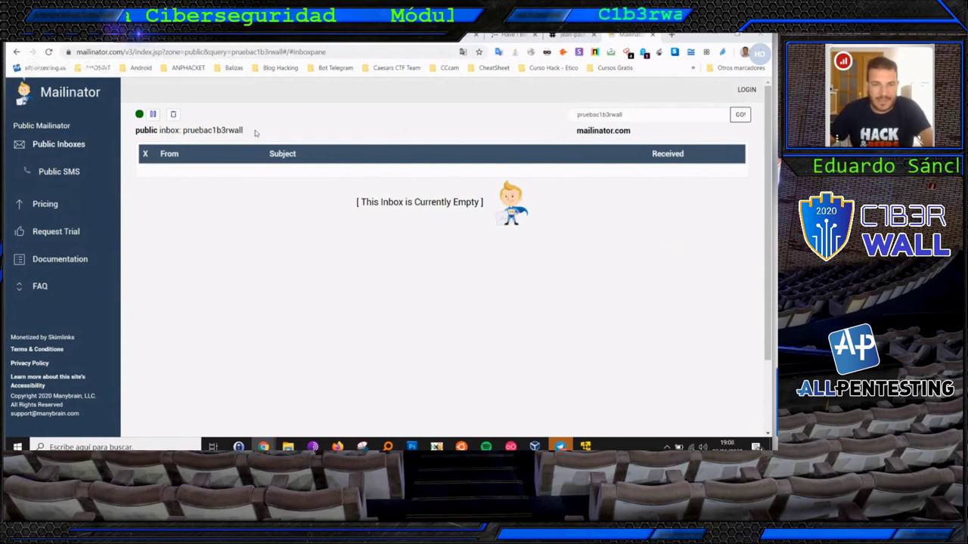
Select the inbox name, then open the PRUEBA test message once it arrives
drag(253, 132, 181, 131)
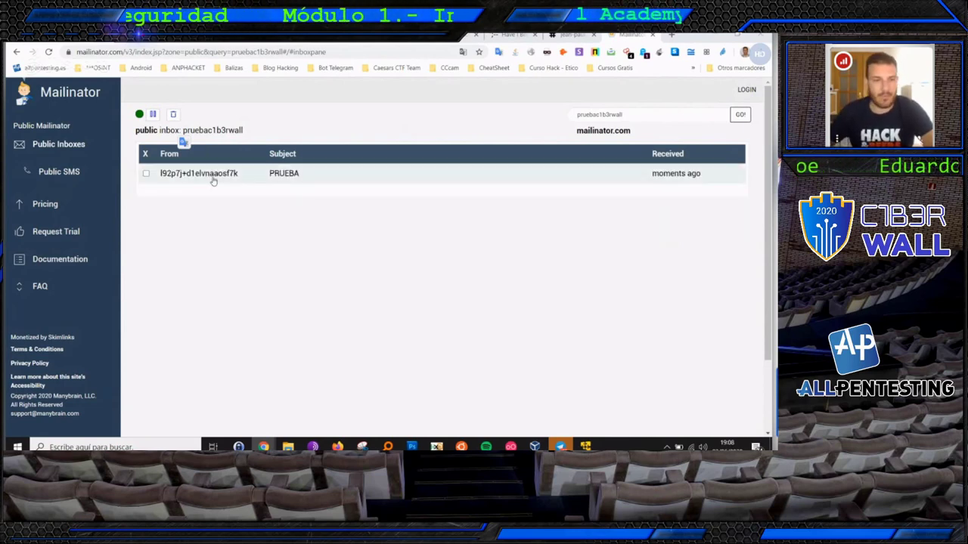
click(214, 176)
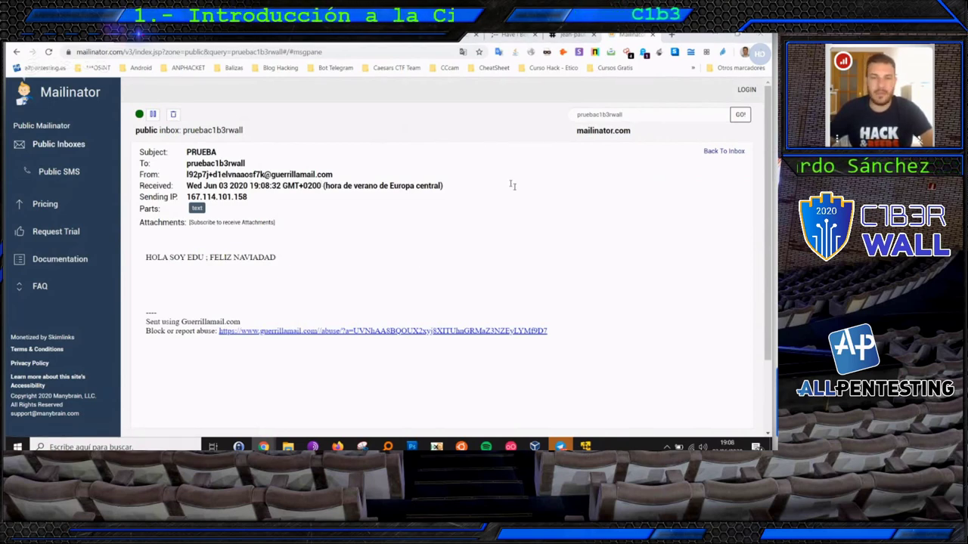
Check the Guerrilla Mail window, copy the Mailinator inbox name, and return to the inbox list
key(alt+Tab)
key(super+Up)
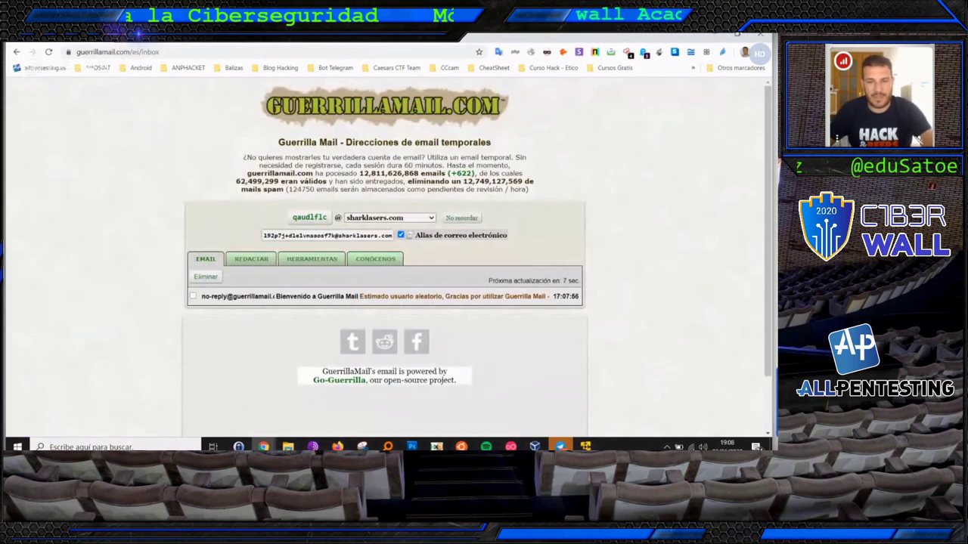
key(alt+Tab)
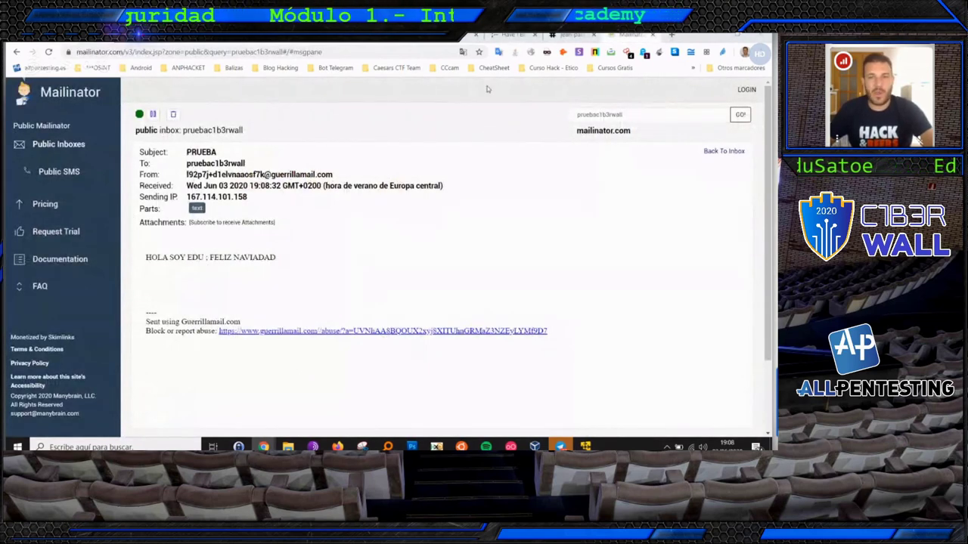
double_click(230, 130)
key(ctrl+c)
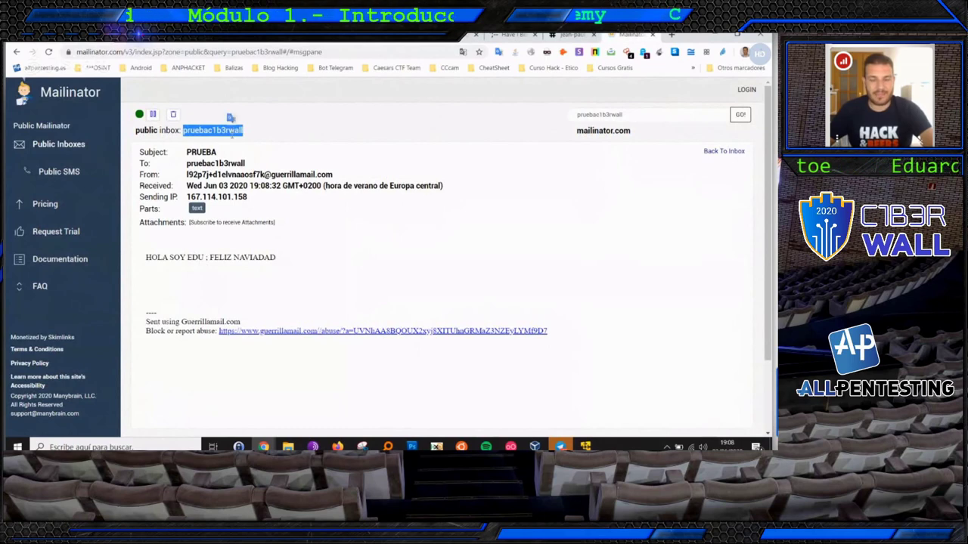
click(59, 145)
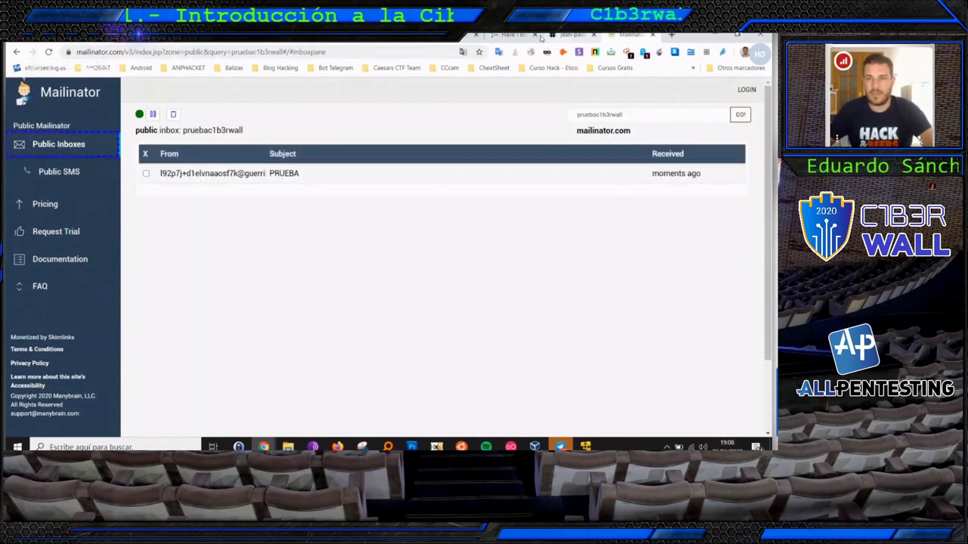
Close the Have I Been Pwned and DeHashed tabs
click(509, 36)
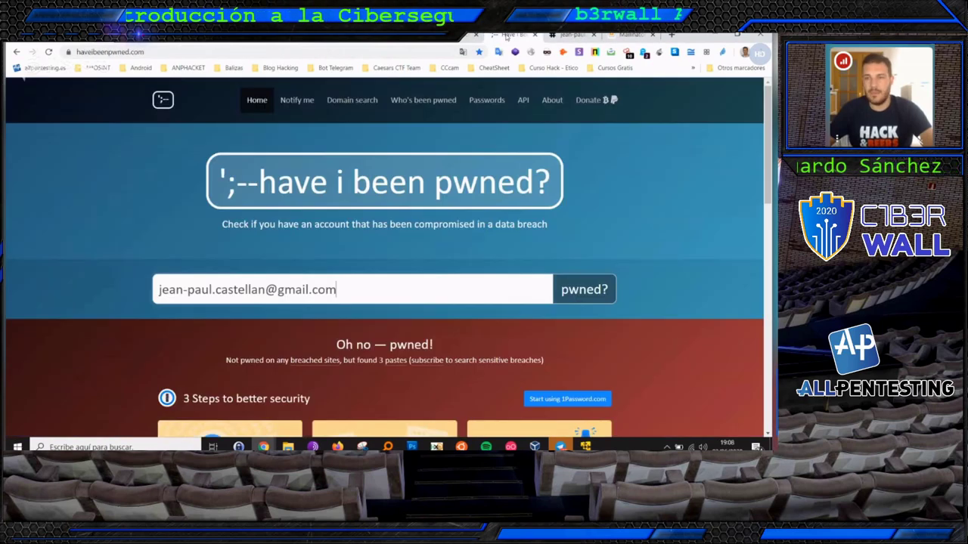
click(534, 35)
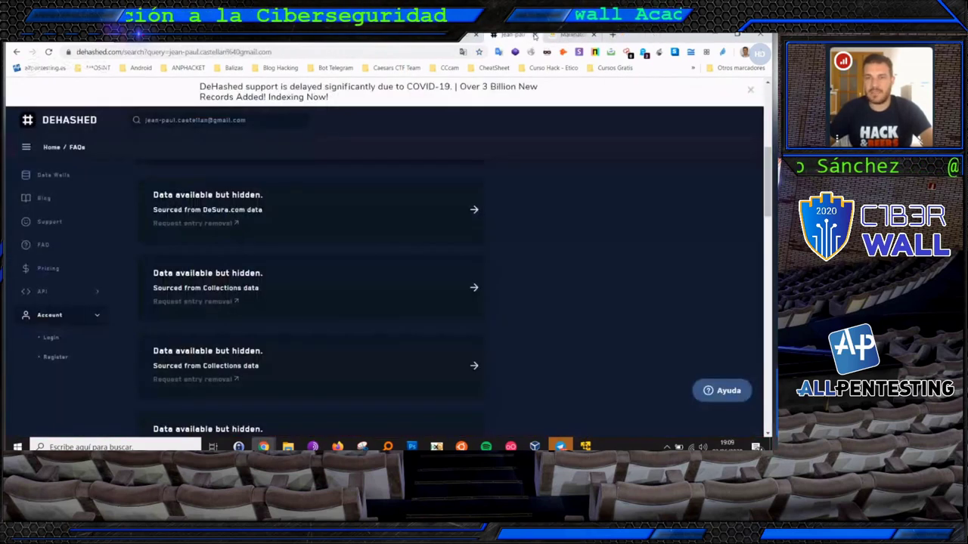
click(535, 34)
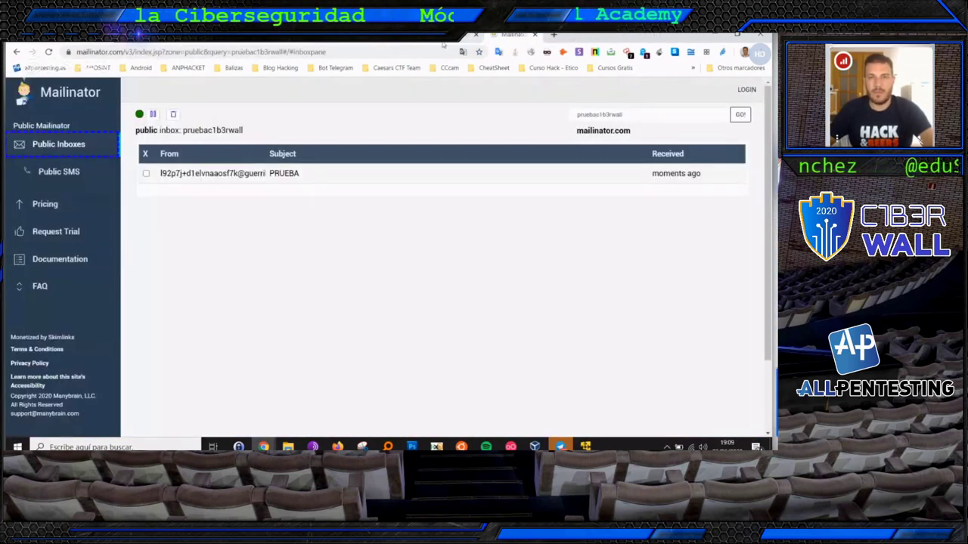
click(182, 51)
Load shodan.io and go to its account registration form
text(shodan.io)
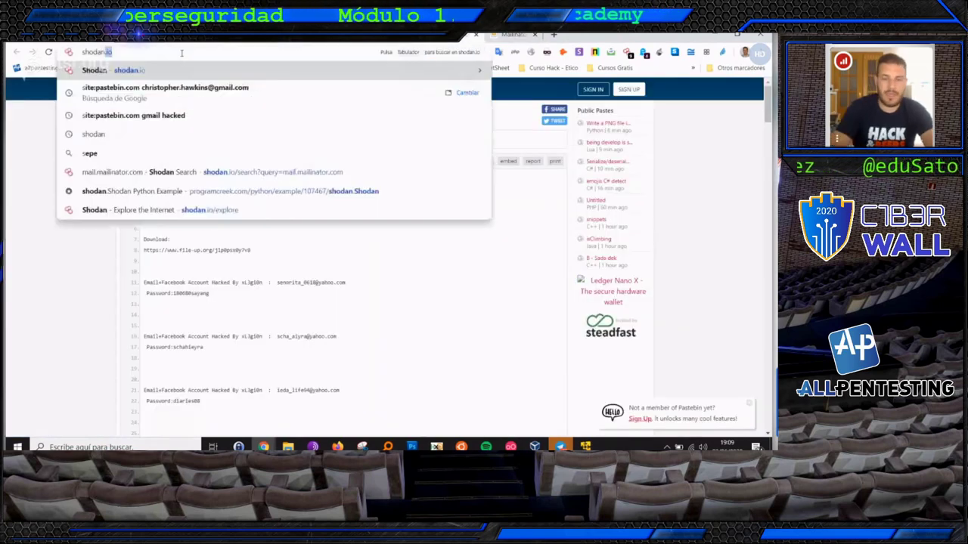
key(Return)
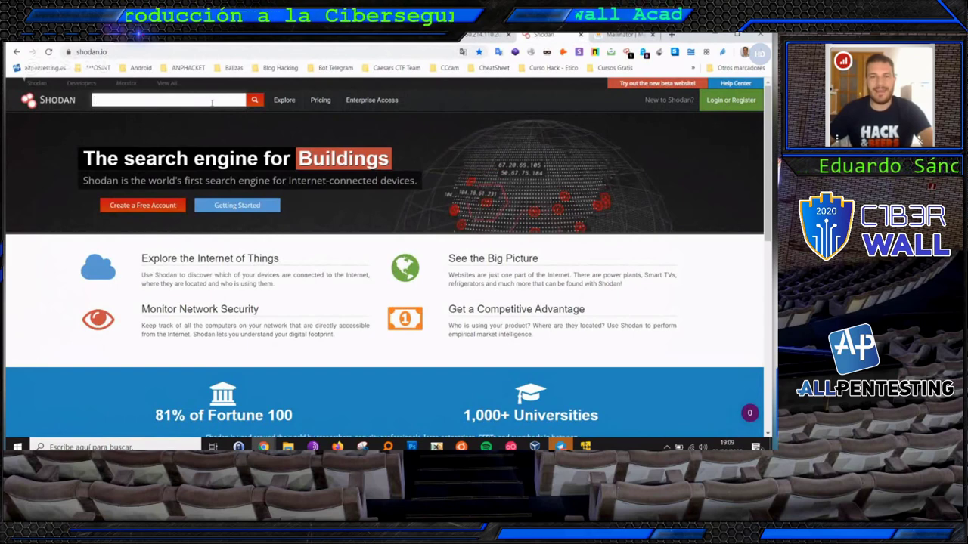
click(739, 106)
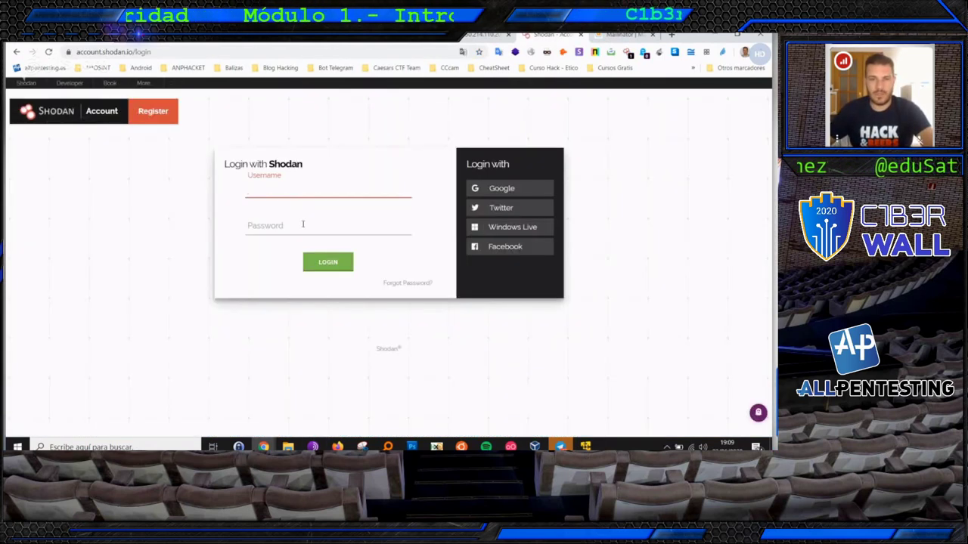
click(147, 114)
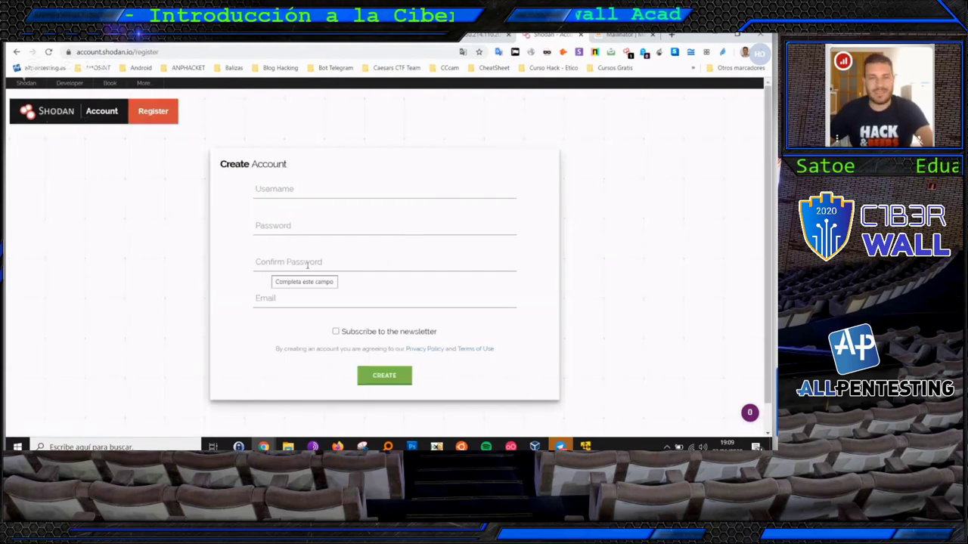
Enter the inbox name as the username and fill in the password and its confirmation
click(319, 191)
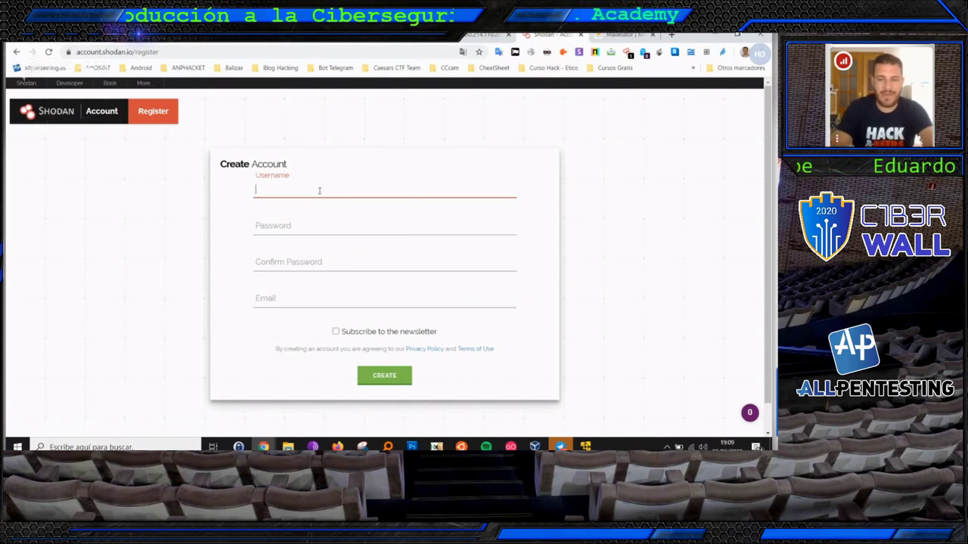
key(ctrl+v)
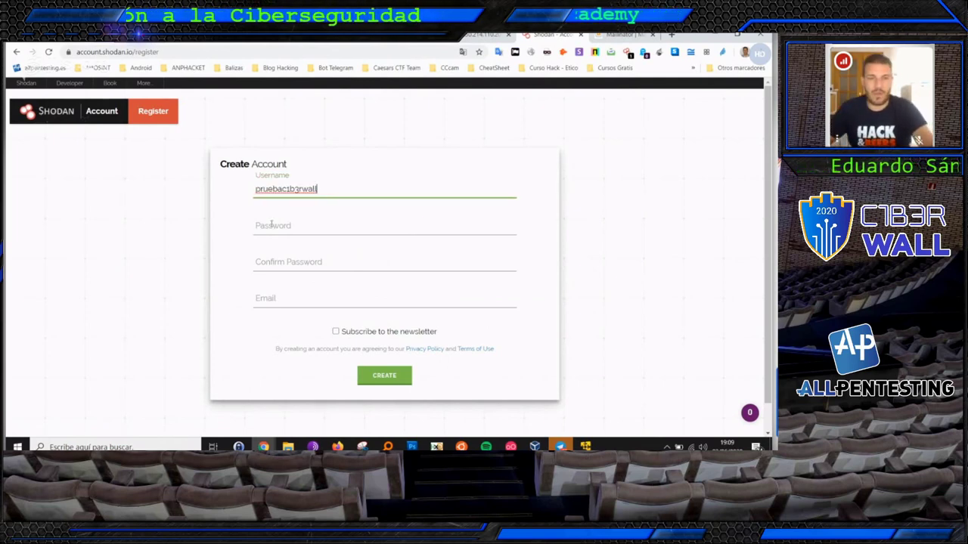
click(287, 228)
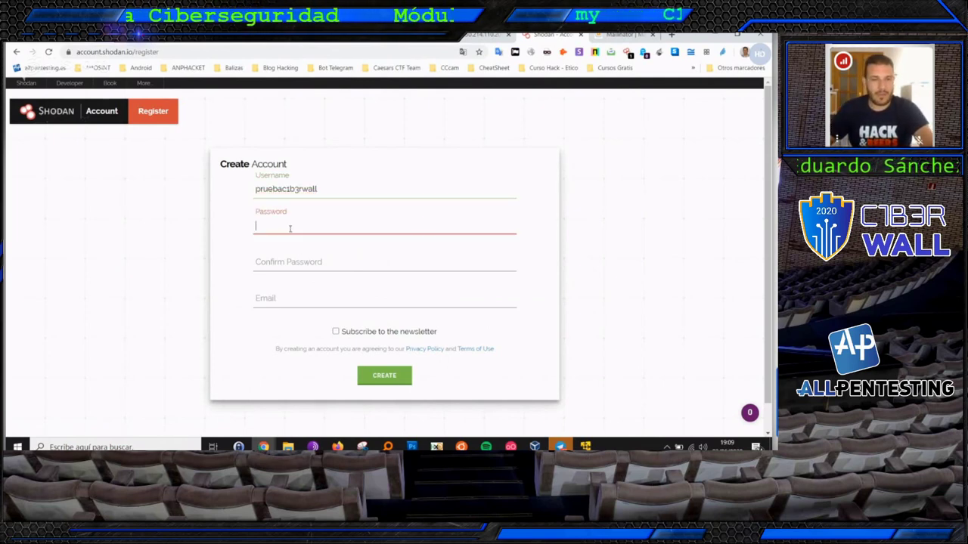
key(ctrl+v)
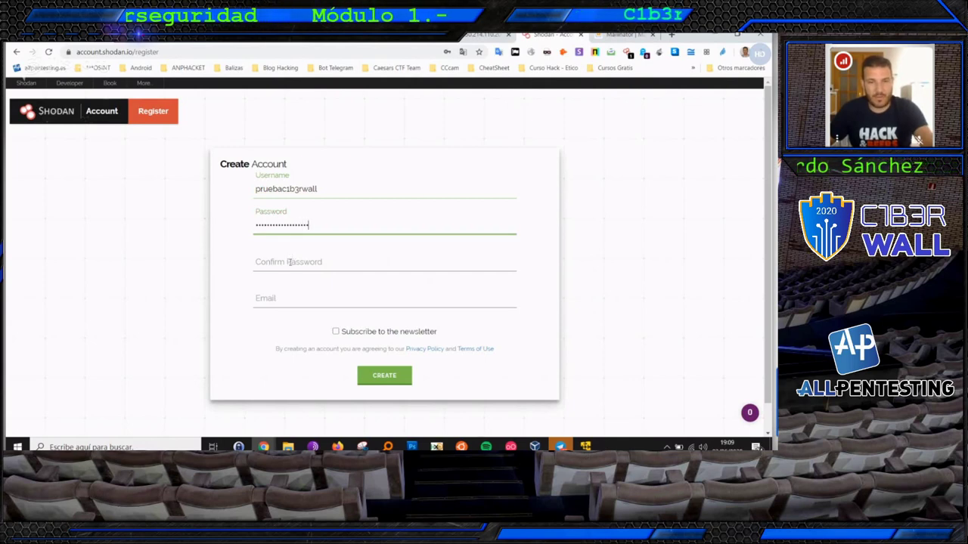
click(289, 261)
key(ctrl+v)
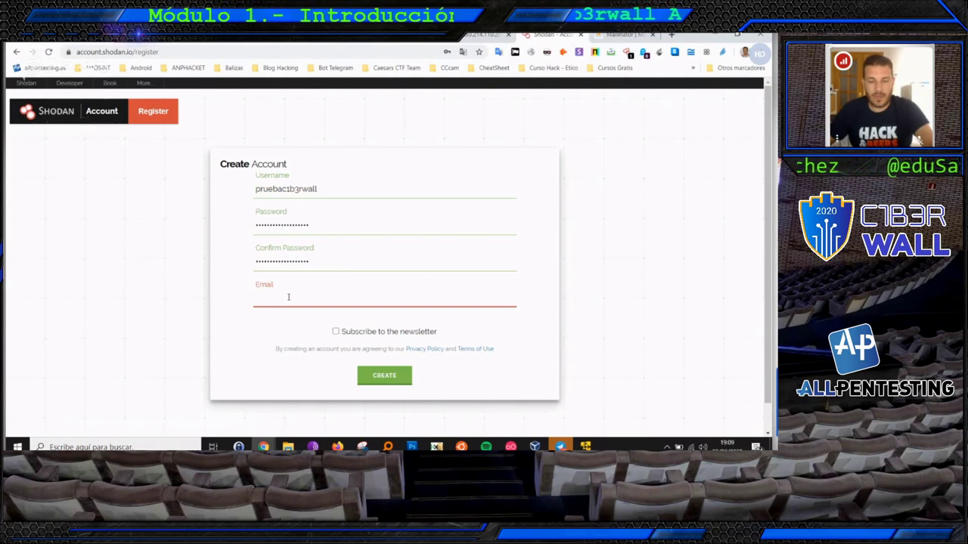
Enter the Mailinator inbox address as the e-mail, submit, and highlight the Invalid email address error
key(ctrl+v)
text(@malina)
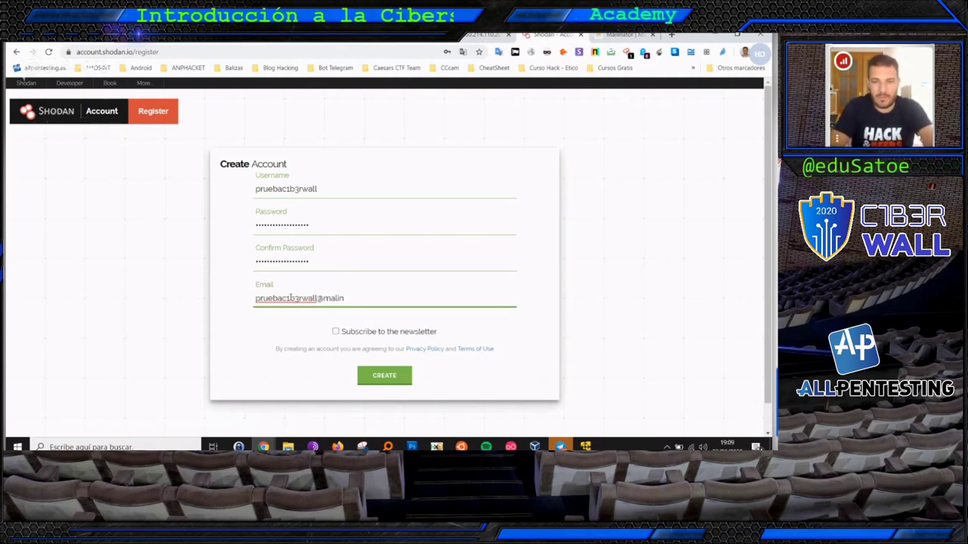
key(BackSpace)
key(BackSpace)
key(BackSpace)
text(ilinator)
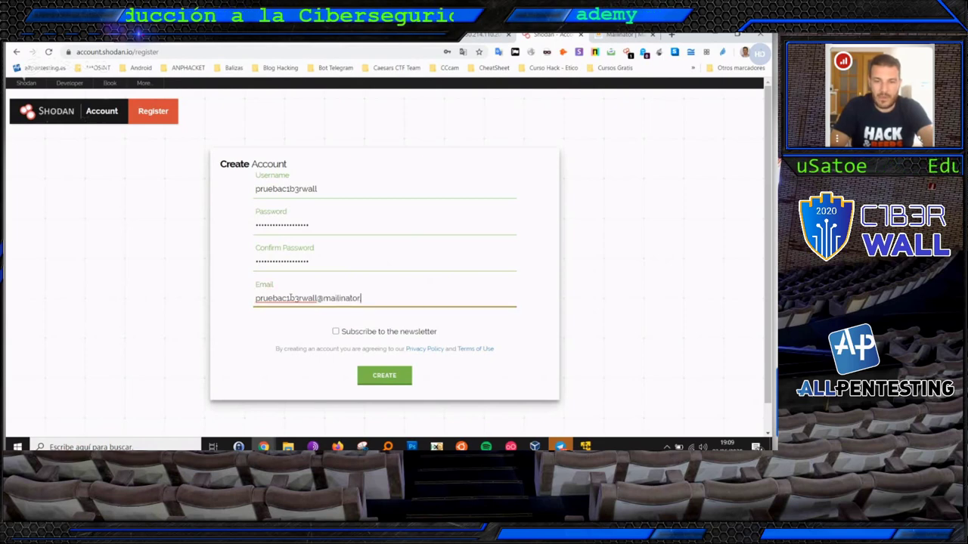
text(.com)
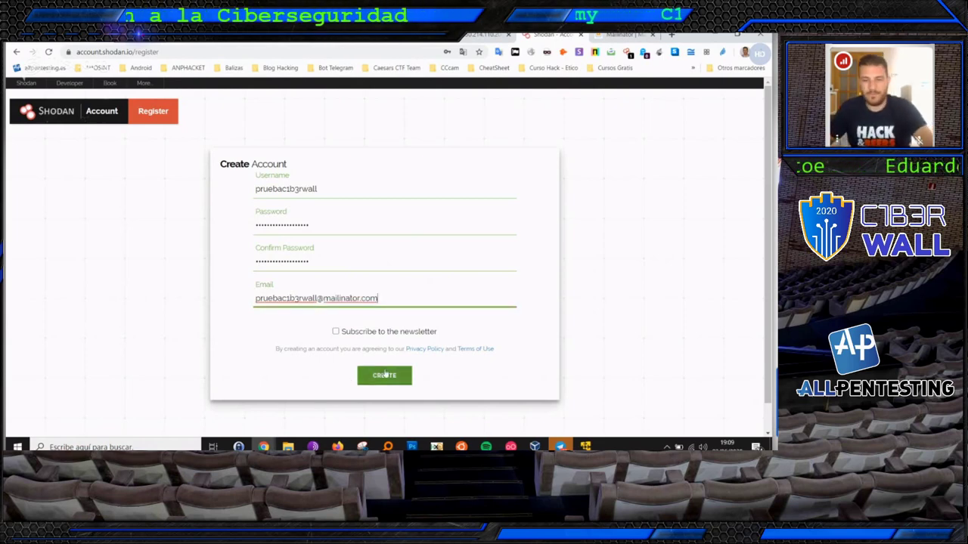
click(384, 376)
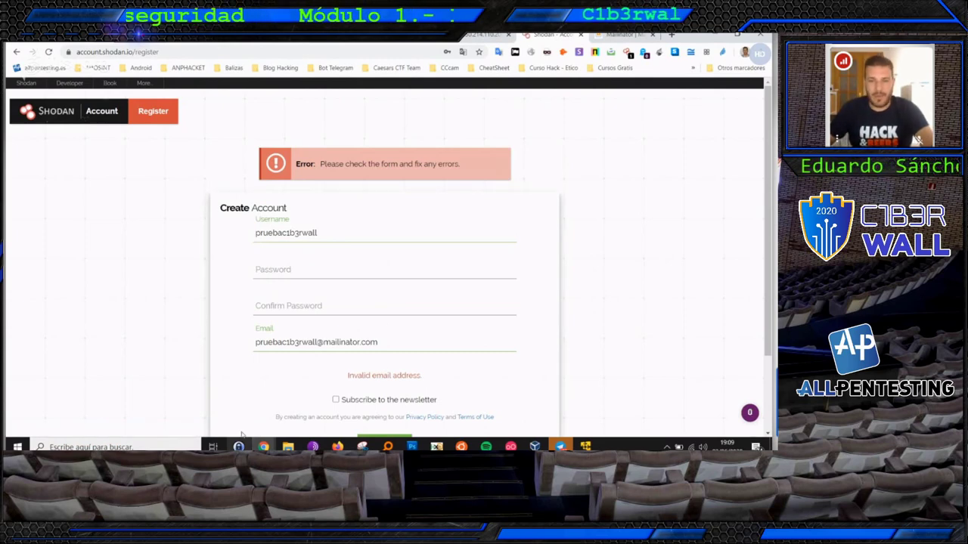
drag(348, 377, 417, 378)
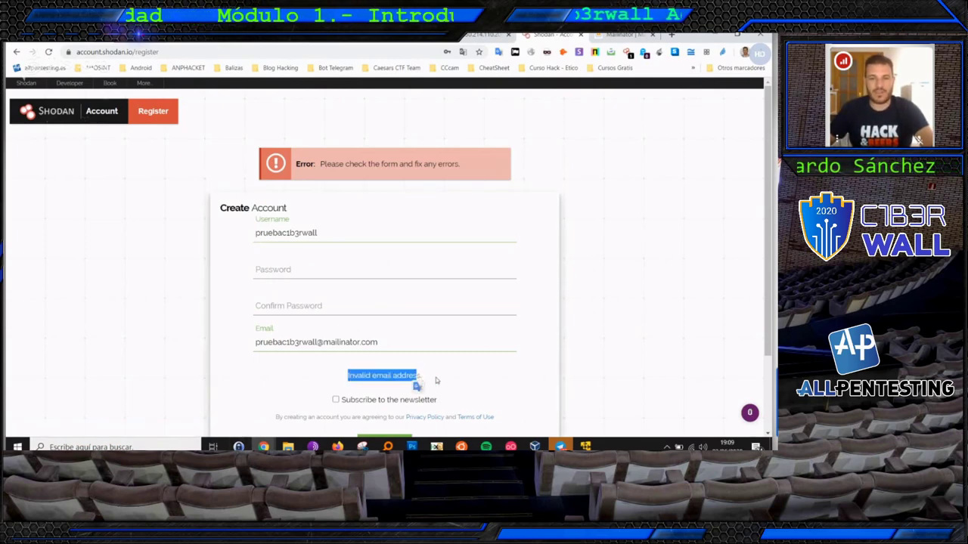
drag(378, 343, 324, 340)
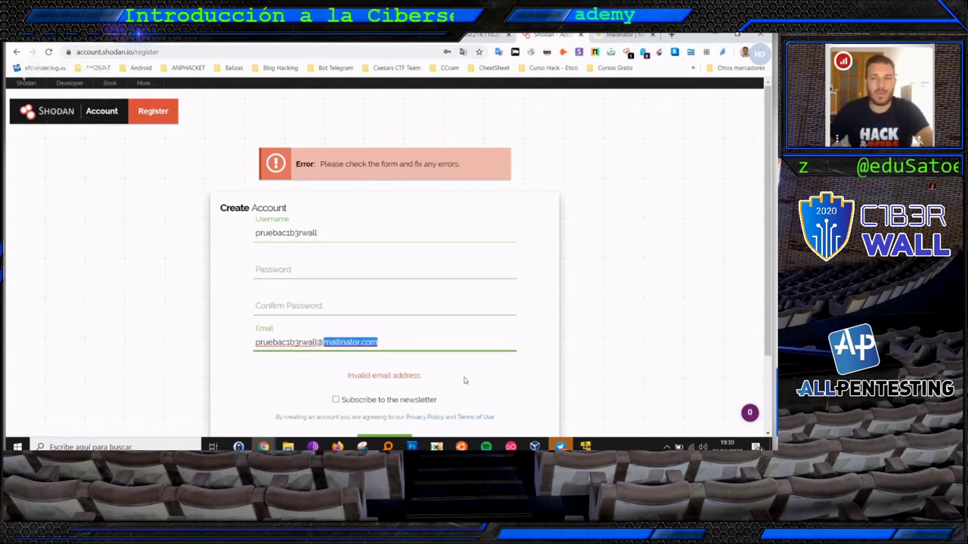
Load the Shodan homepage in a new browser tab
click(671, 36)
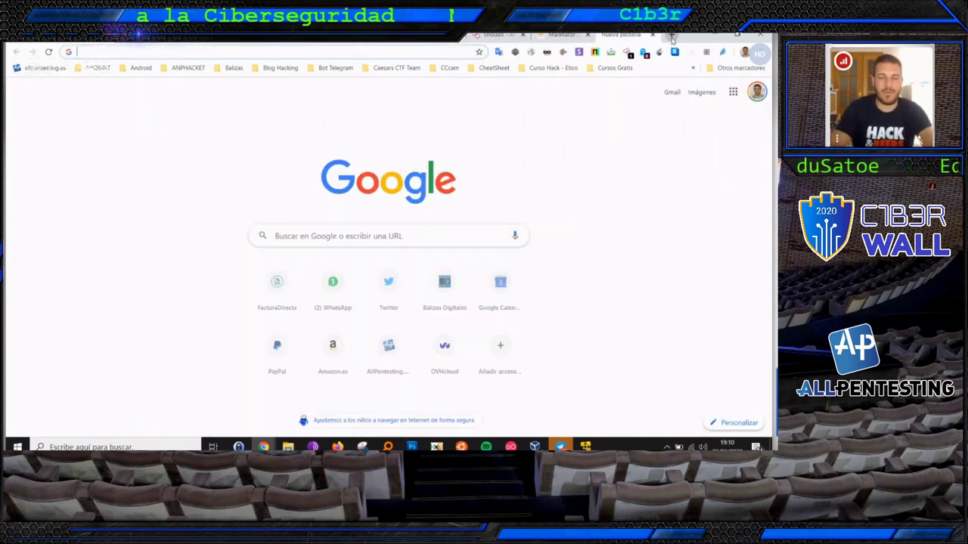
text(shodan)
key(Return)
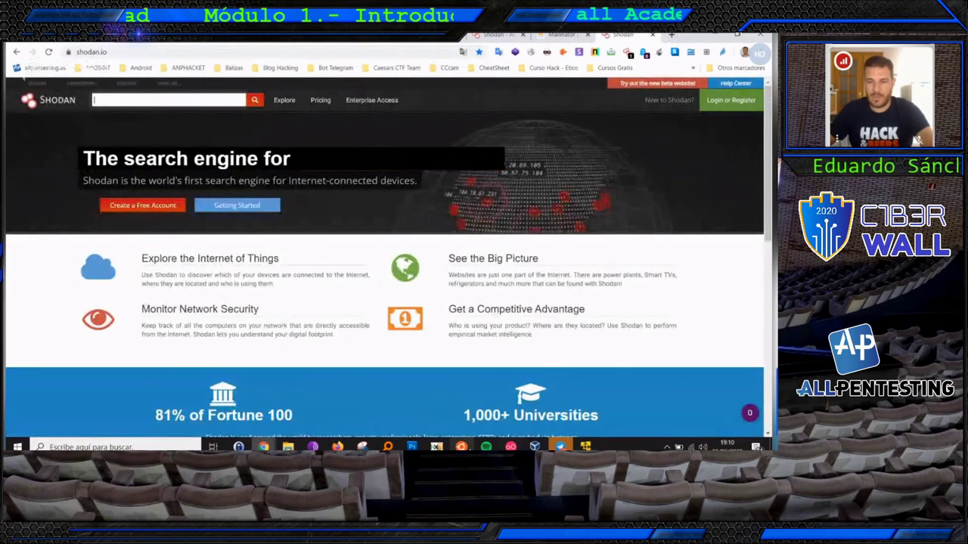
In the Ubuntu terminal, run host c1b3rwall.es and highlight its IP and mail server
click(460, 447)
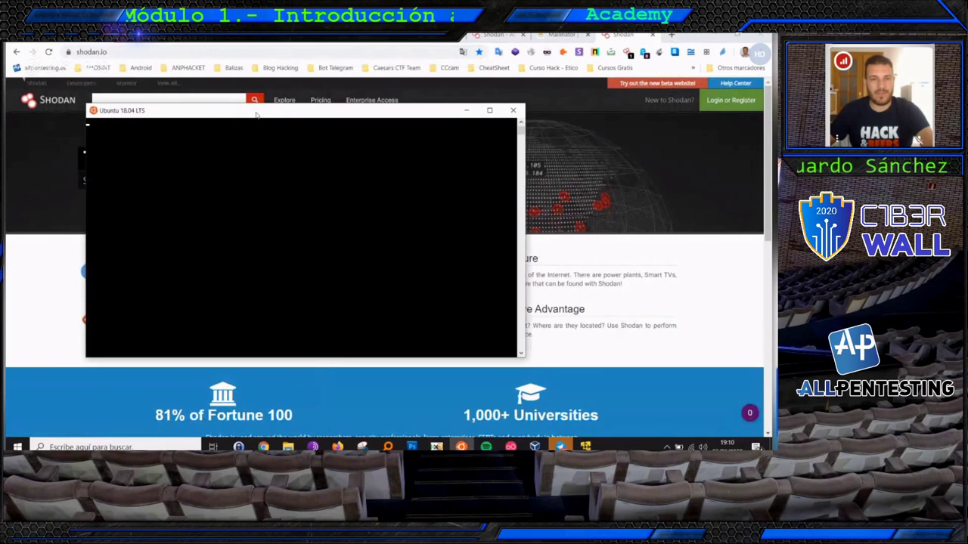
drag(255, 115, 256, 155)
click(235, 186)
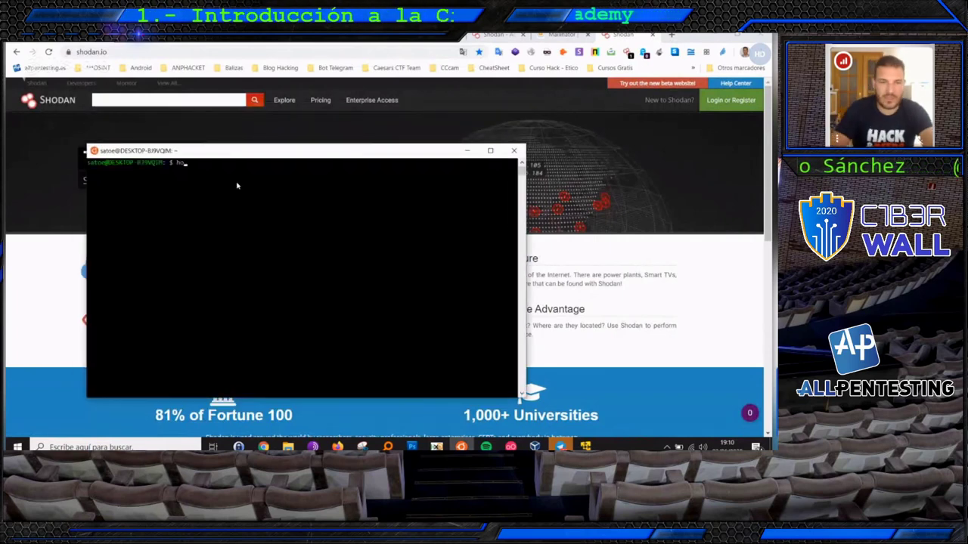
text(host)
text( cl)
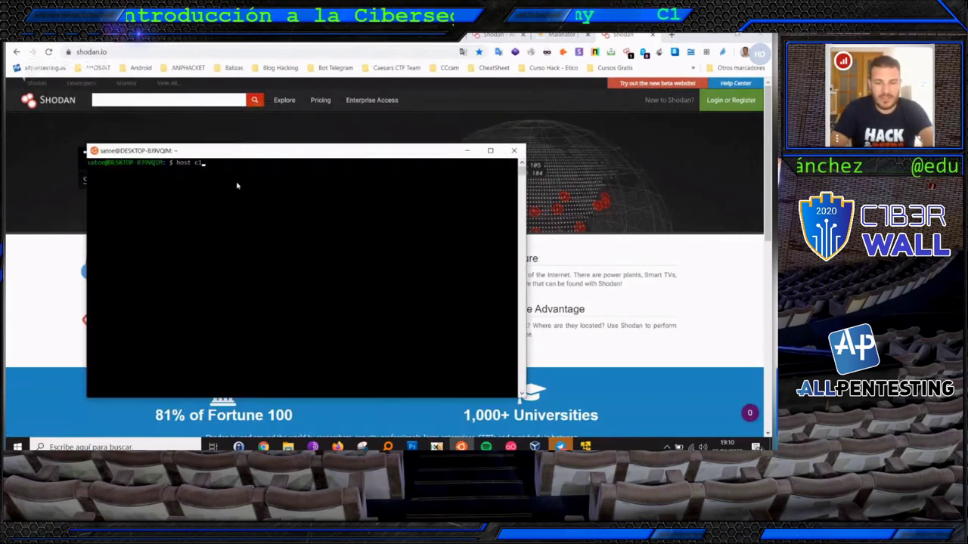
text(b3rwall.es)
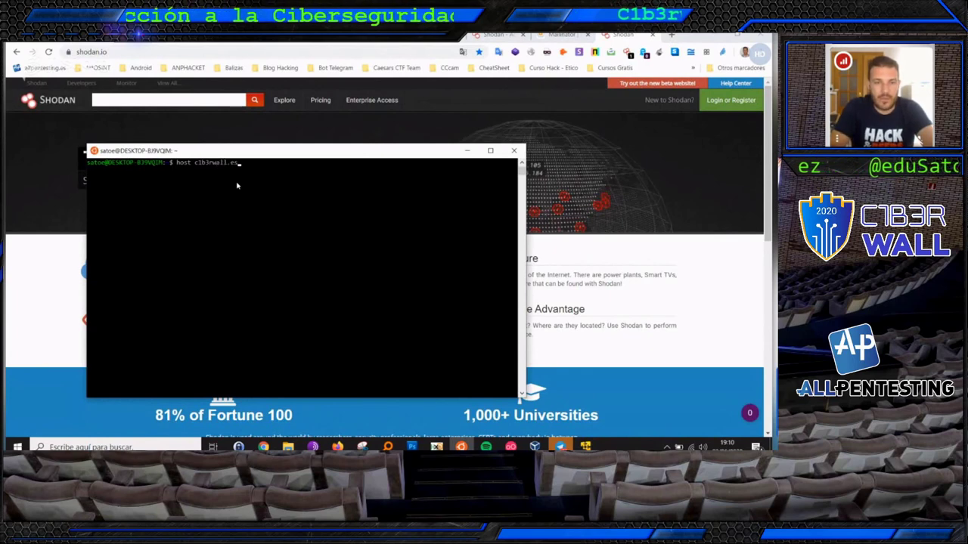
key(Return)
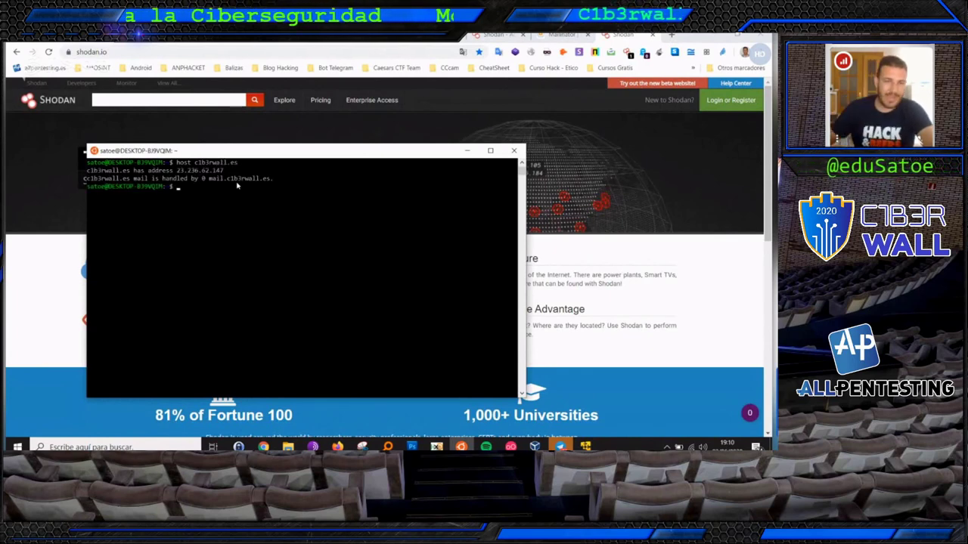
drag(177, 170, 224, 174)
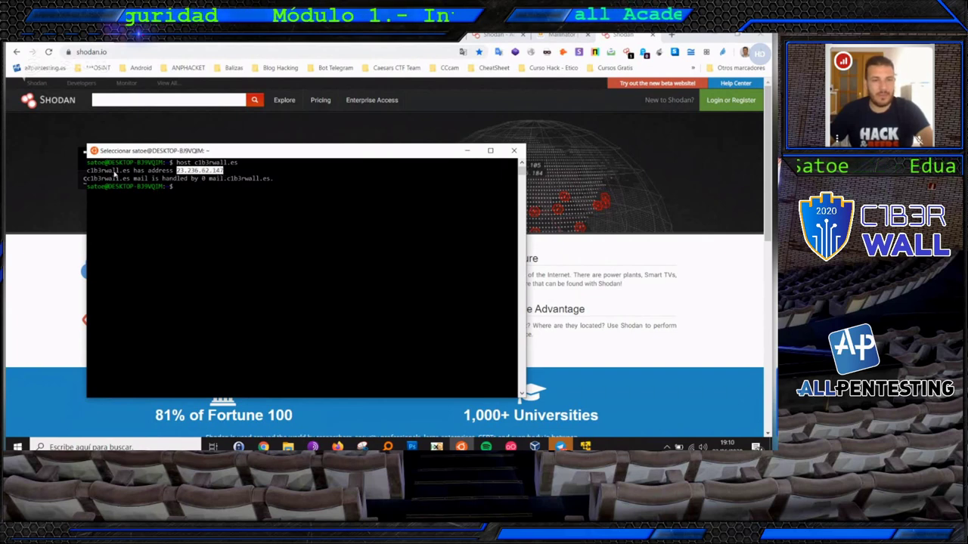
drag(209, 179, 278, 180)
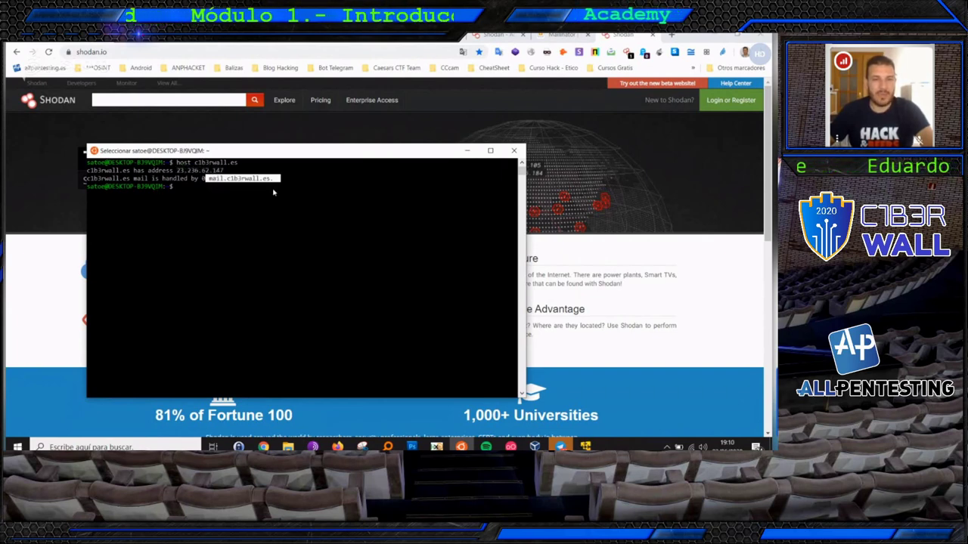
click(206, 196)
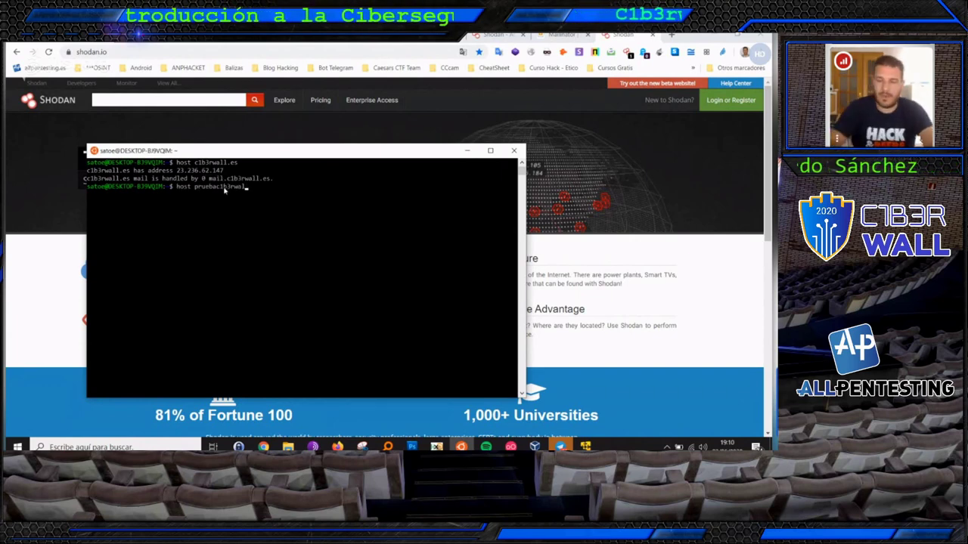
Run host mailinator.com, review its addresses and mail handlers, and copy mail.mailinator.com
text(mai)
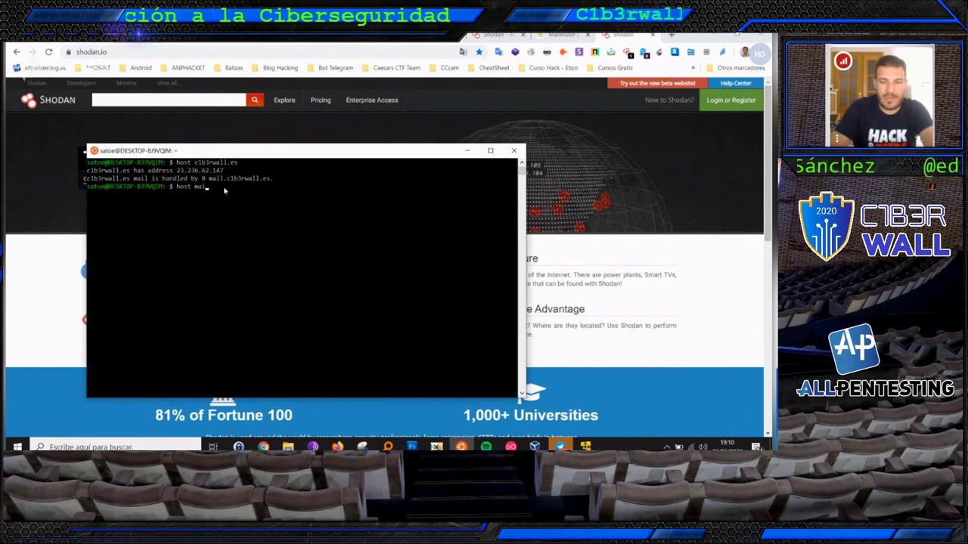
text(l.nator.e)
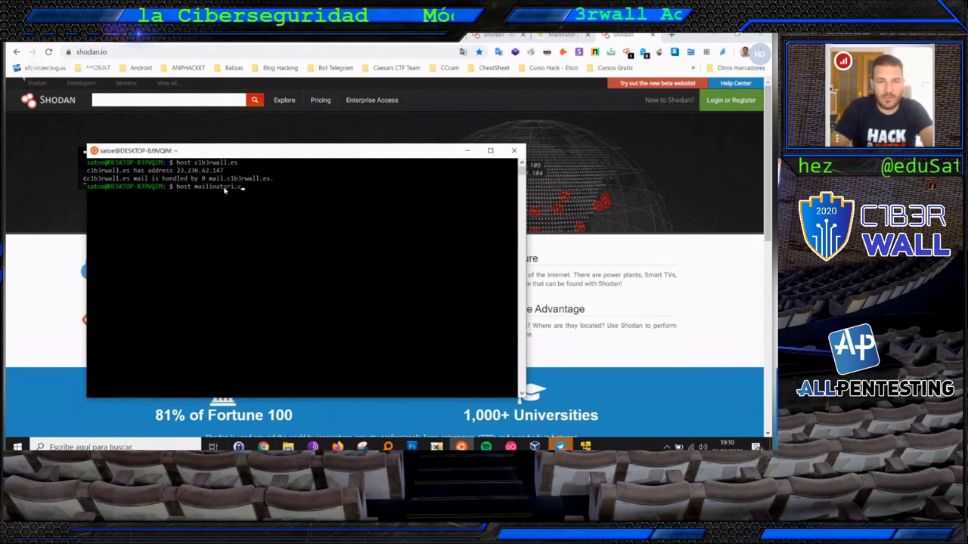
text(om)
key(Return)
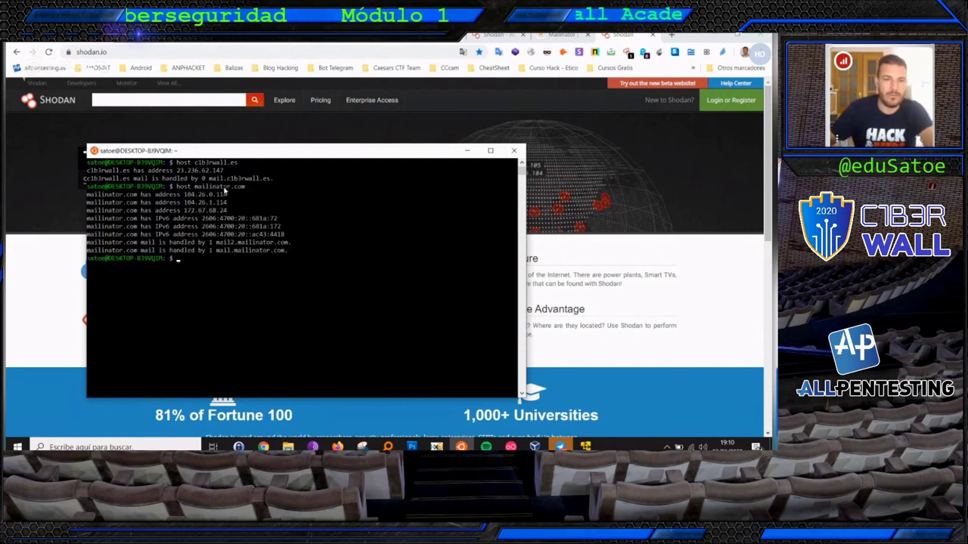
drag(233, 211, 121, 197)
drag(289, 236, 227, 210)
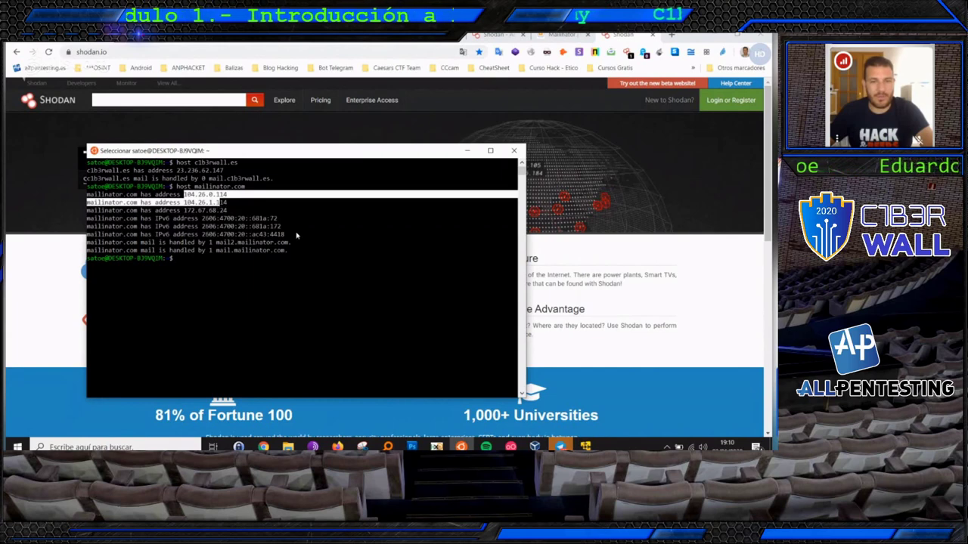
drag(299, 236, 183, 219)
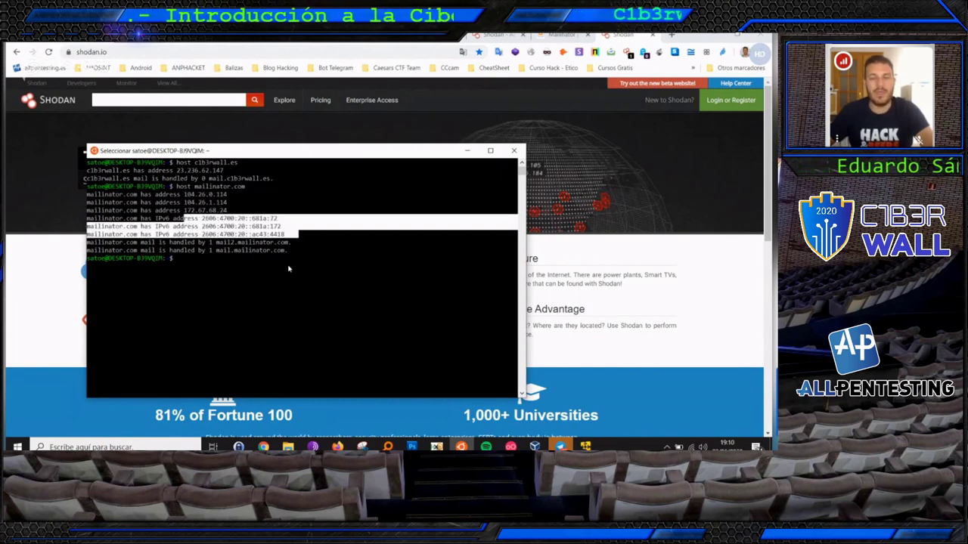
drag(297, 250, 87, 242)
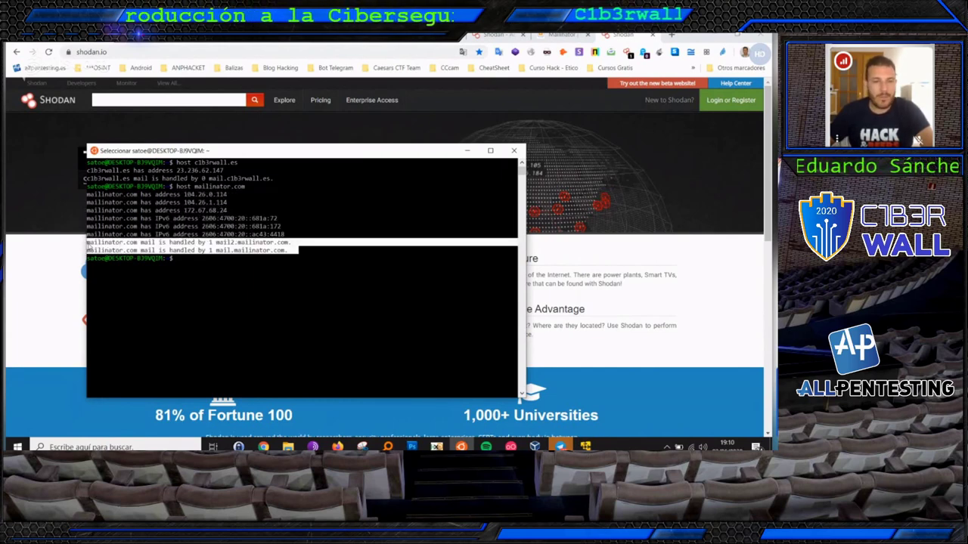
click(280, 266)
drag(217, 251, 286, 254)
right_click(286, 253)
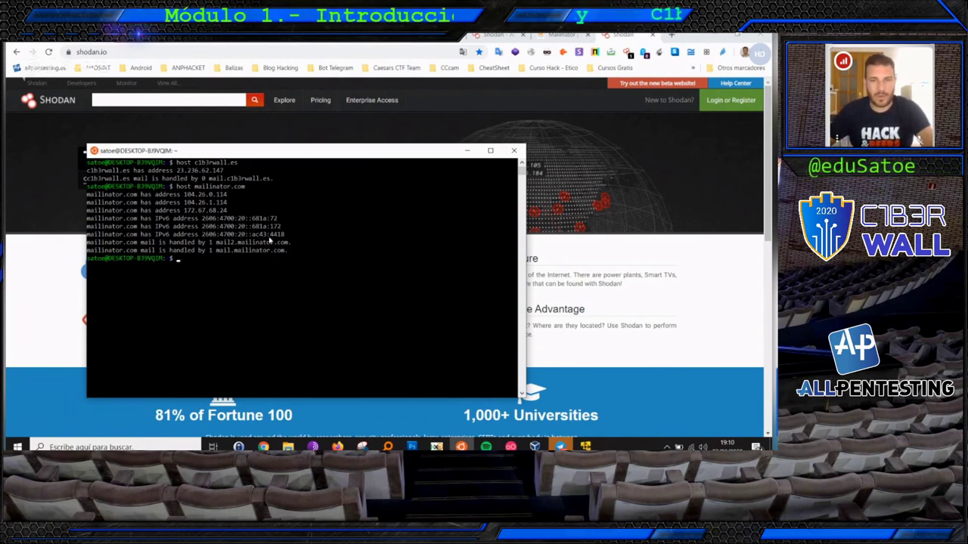
click(163, 100)
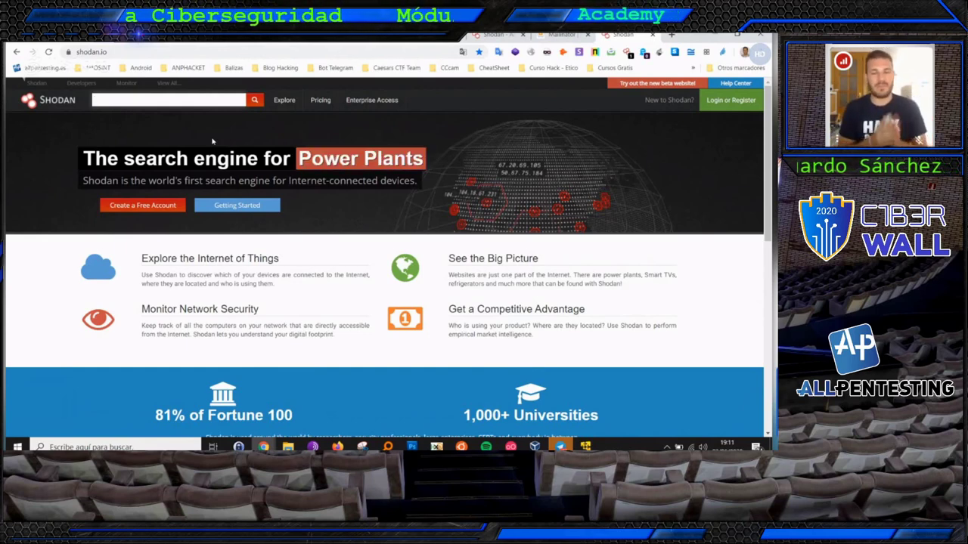
Search Shodan for mail.mailinator.com and open the host page for 45.33.83.75
text(mail.mailinator.com)
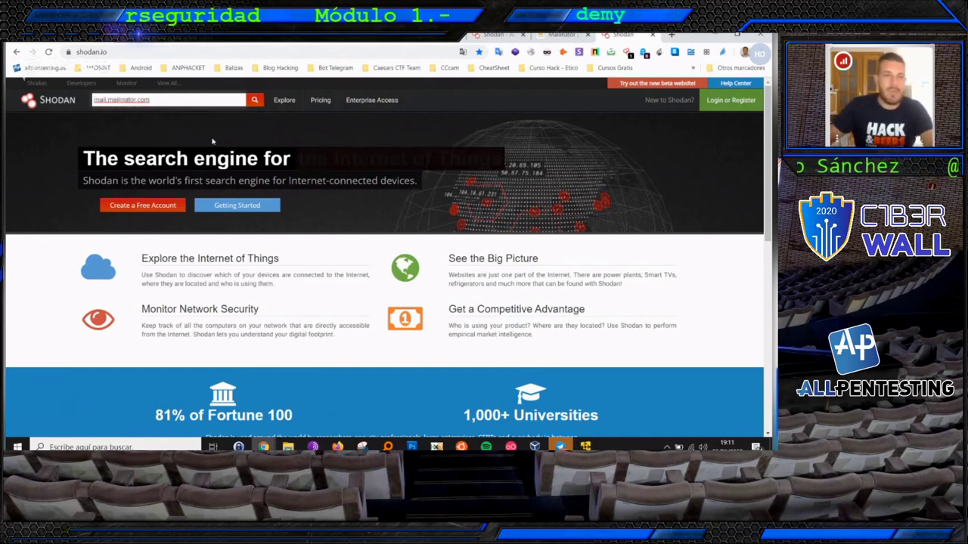
click(255, 101)
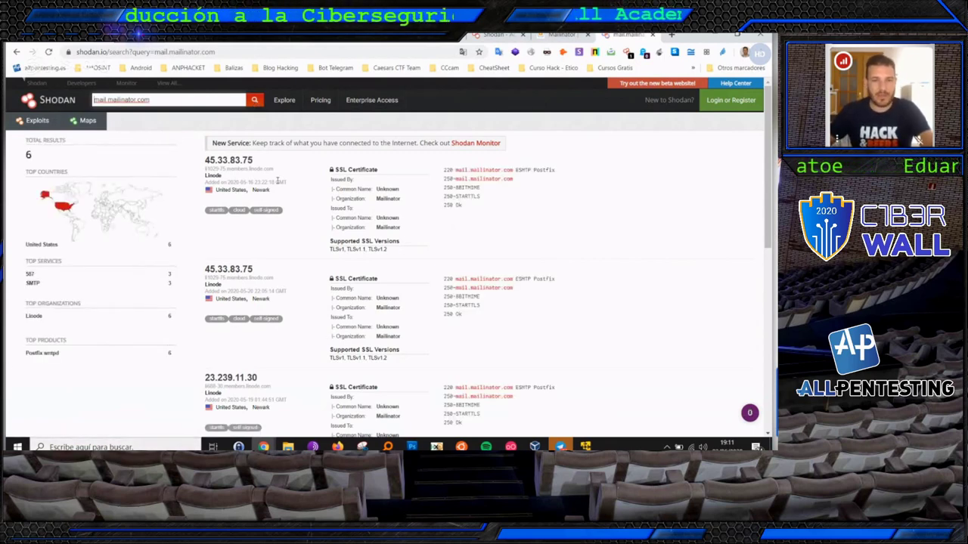
click(240, 166)
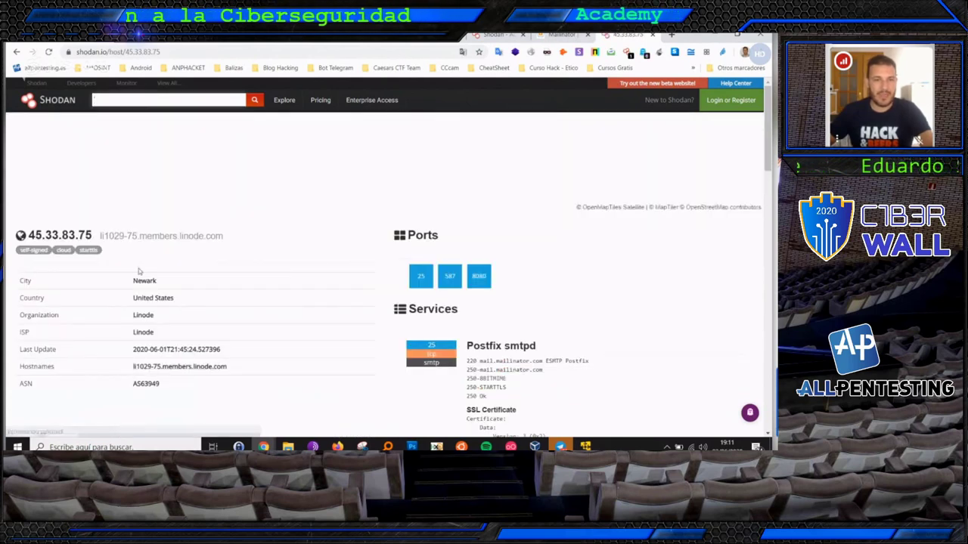
Copy the hostname li1029-75.members.linode.com and return to the registration form tab
drag(101, 235, 223, 236)
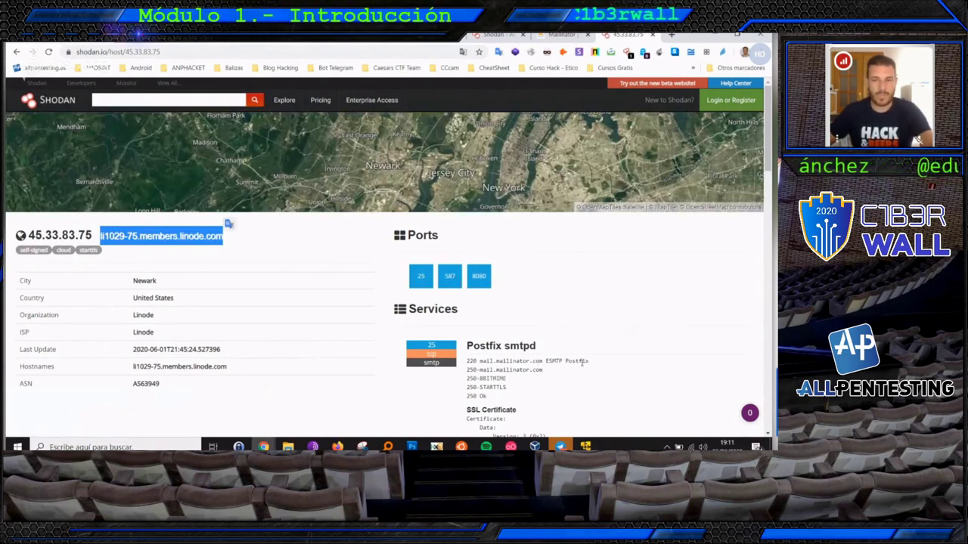
right_click(143, 239)
click(167, 243)
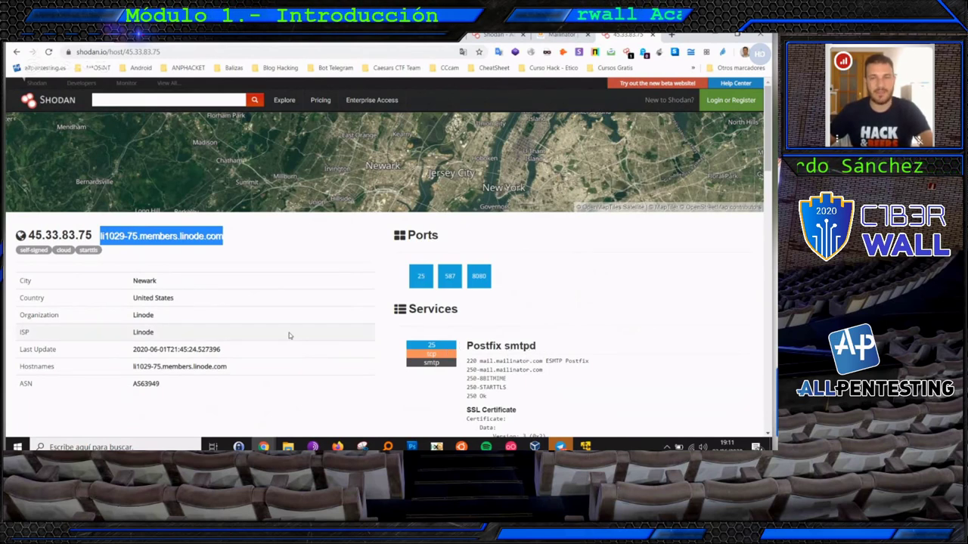
right_click(137, 240)
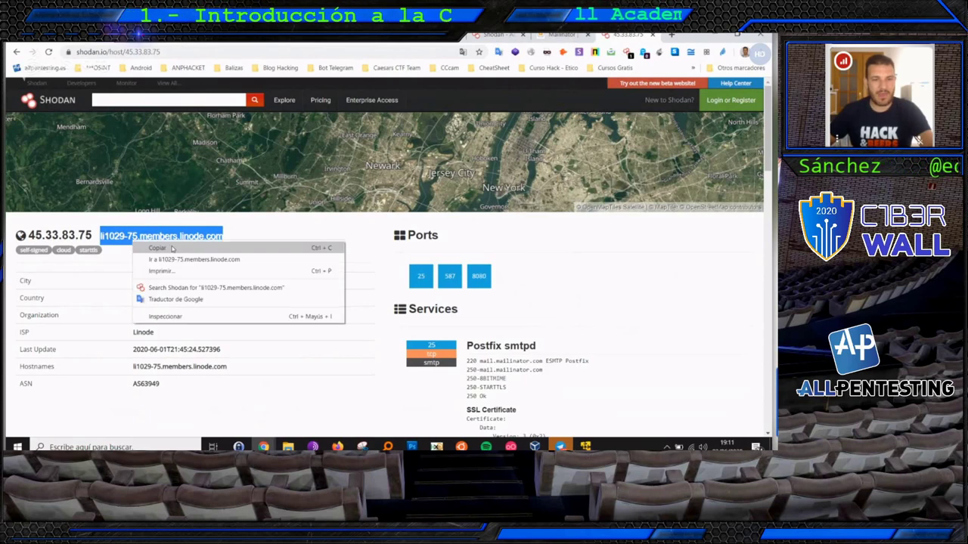
click(167, 248)
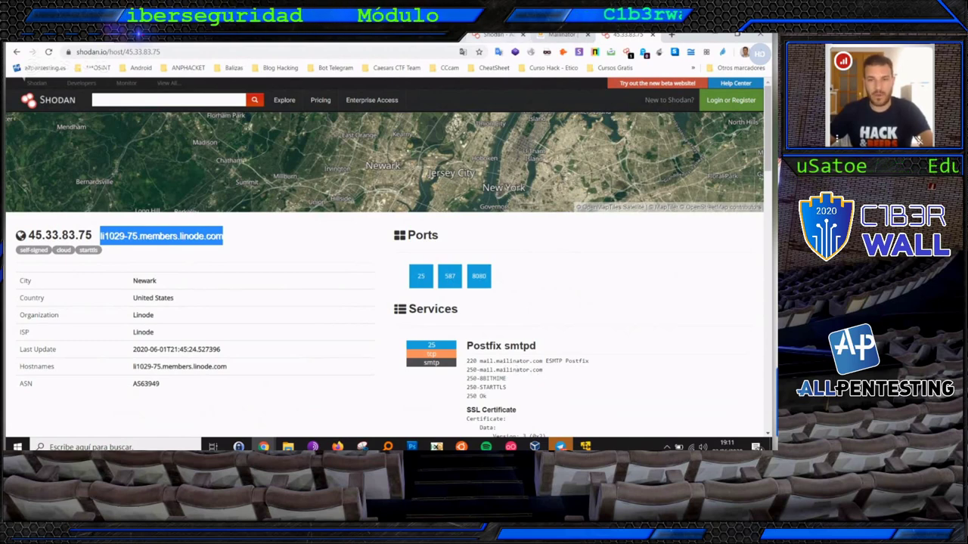
key(ctrl+Tab)
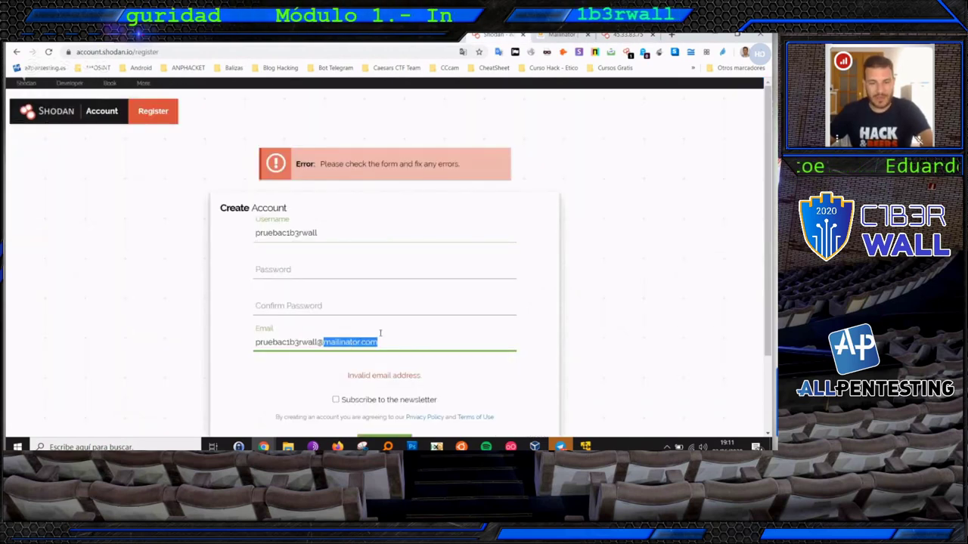
Paste the Linode hostname as the email domain and snap Shodan beside the Mailinator inbox
key(ctrl+v)
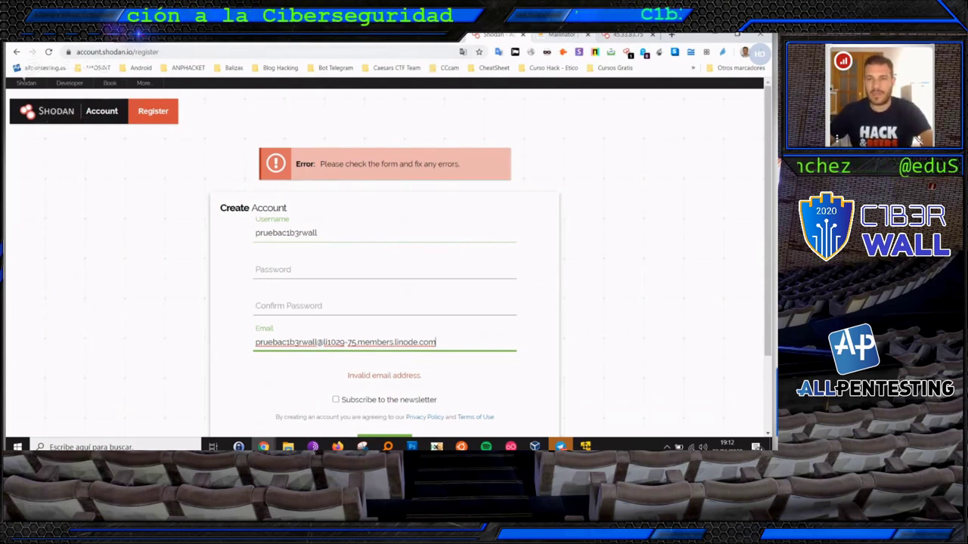
key(ctrl+Tab)
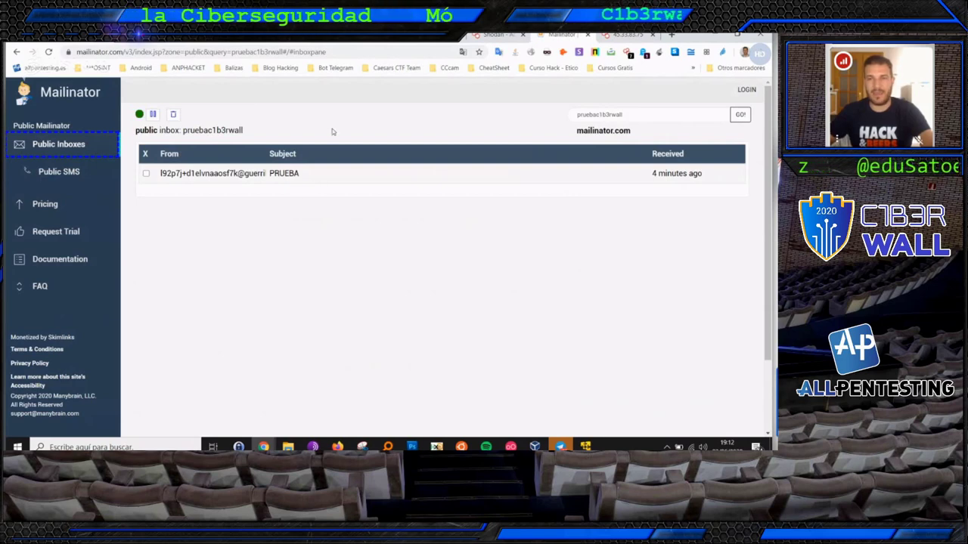
click(612, 35)
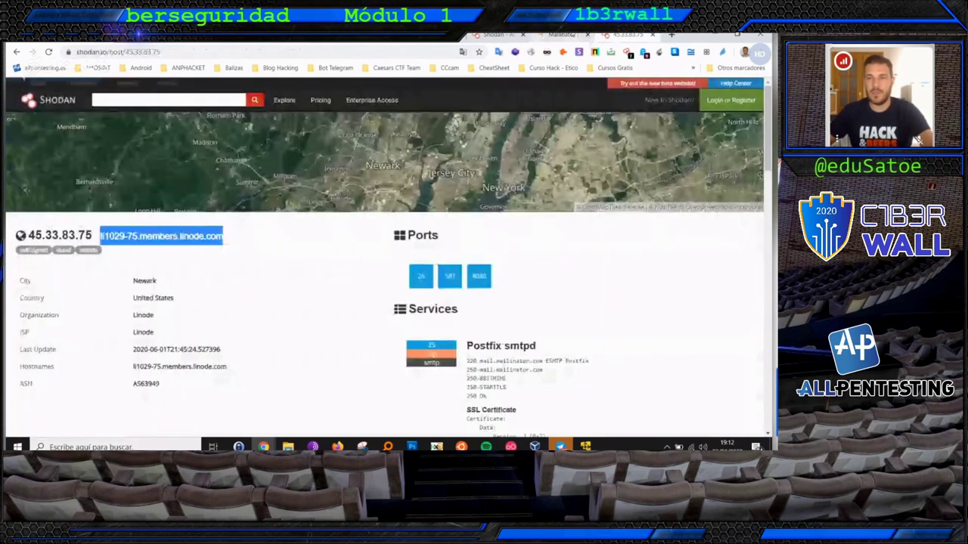
click(560, 35)
click(493, 34)
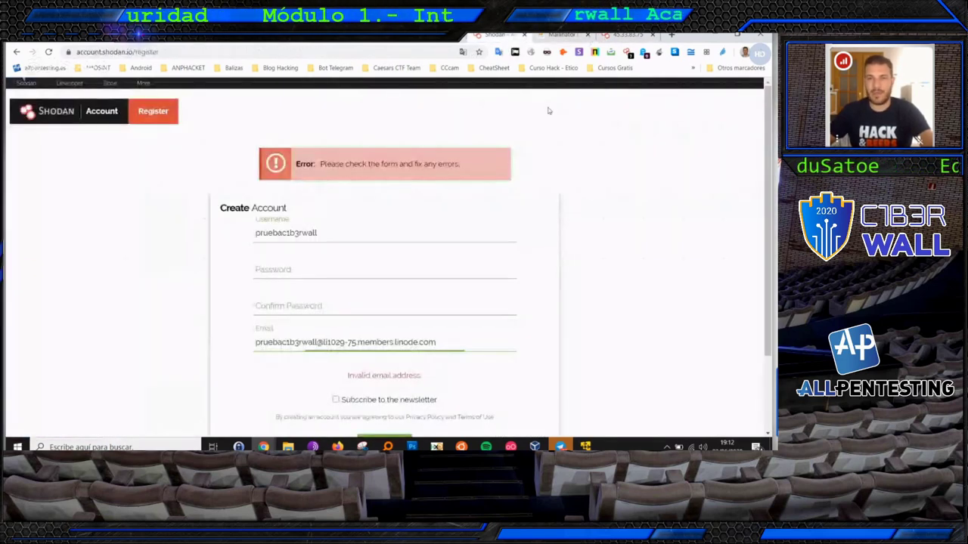
key(super+Left)
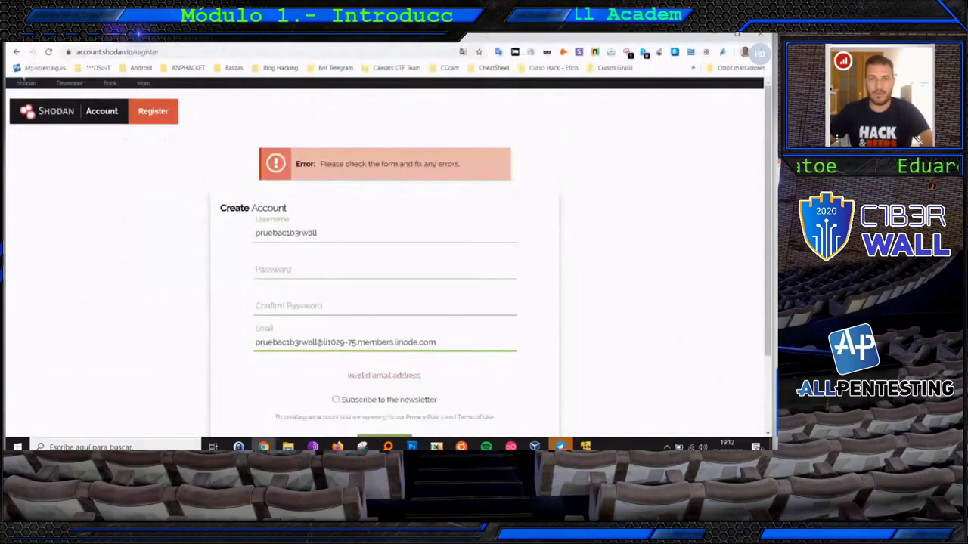
key(super+Down)
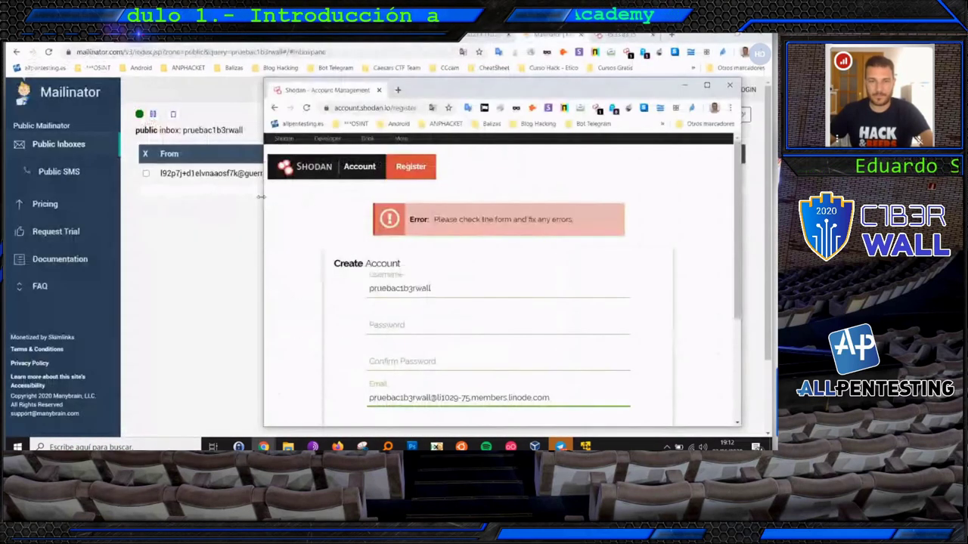
drag(276, 197, 396, 198)
scroll(545, 288, down, 3)
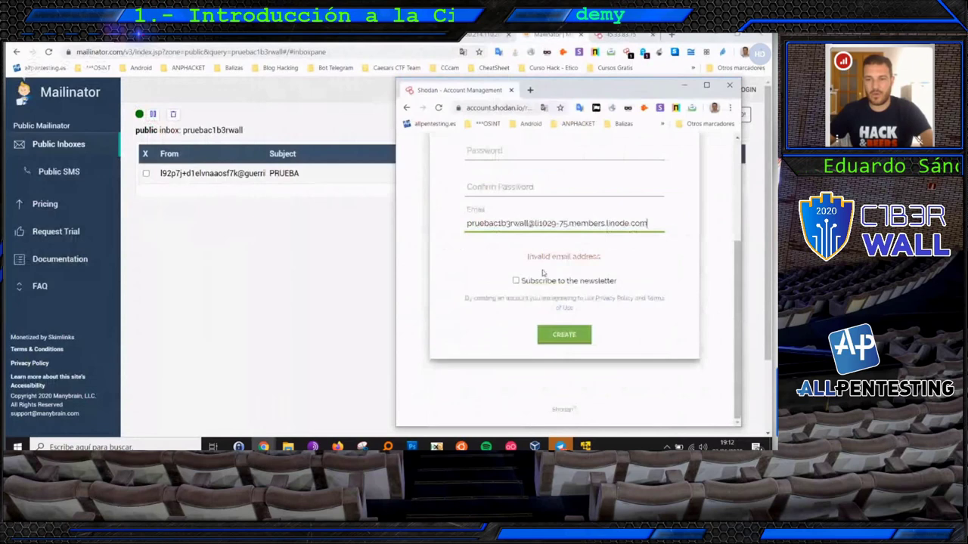
Fill Password and Confirm Password with the new account password and submit the registration
click(577, 336)
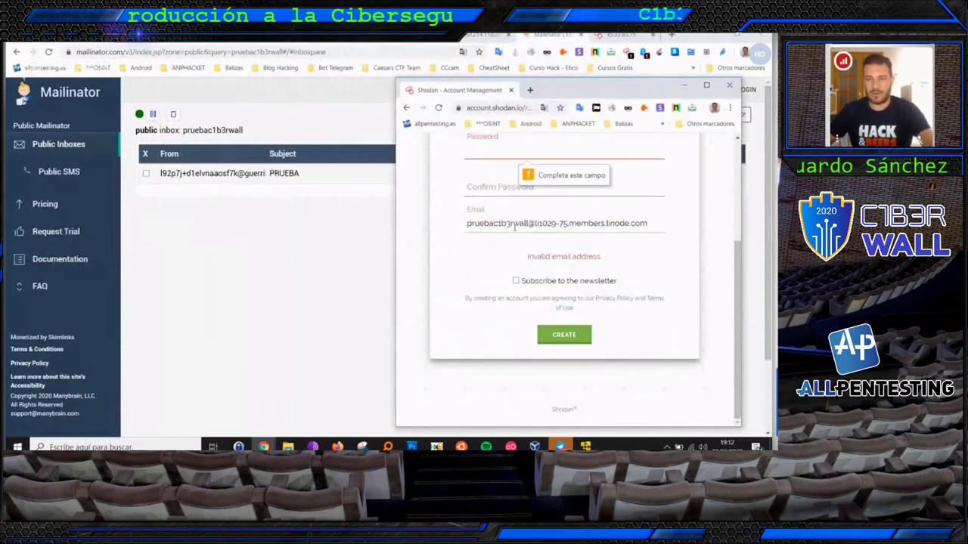
scroll(567, 325, up, 3)
double_click(505, 279)
key(ctrl+c)
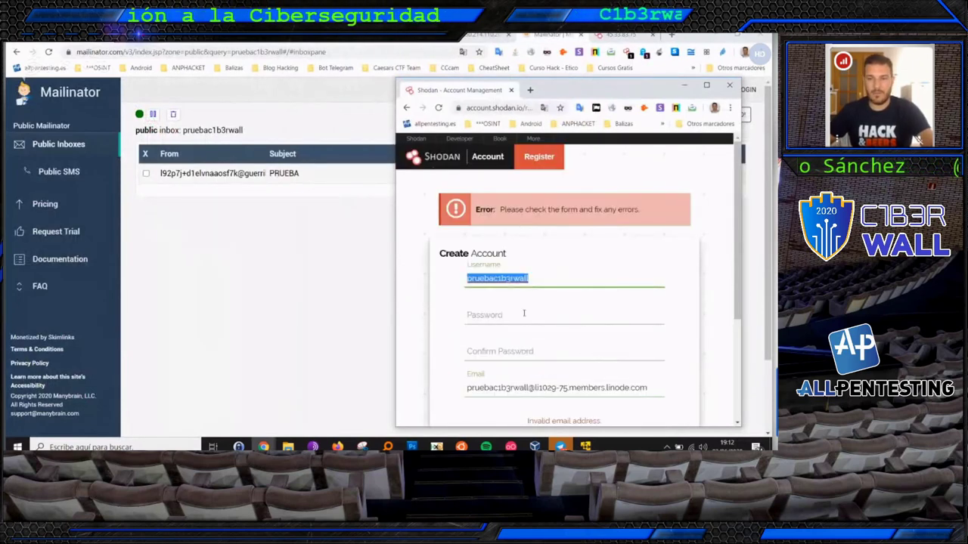
click(524, 313)
click(535, 341)
scroll(530, 303, down, 3)
scroll(499, 209, up, 1)
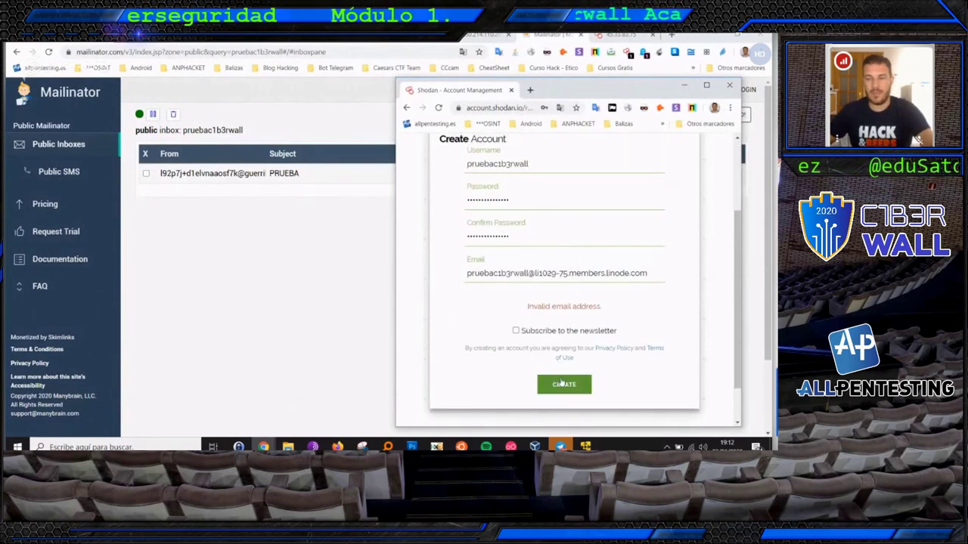
click(568, 393)
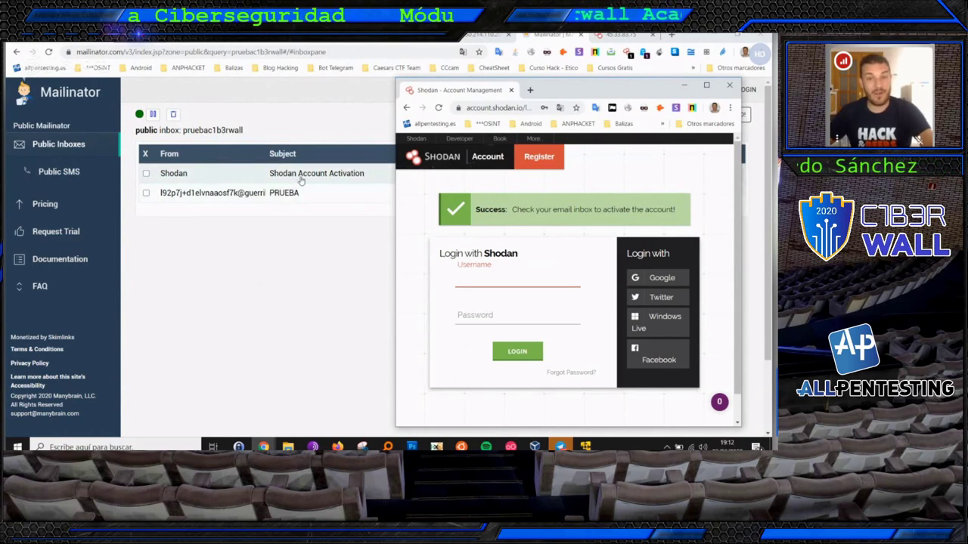
Activate the account from the Mailinator email link, log in, and return to Shodan's home page
click(300, 179)
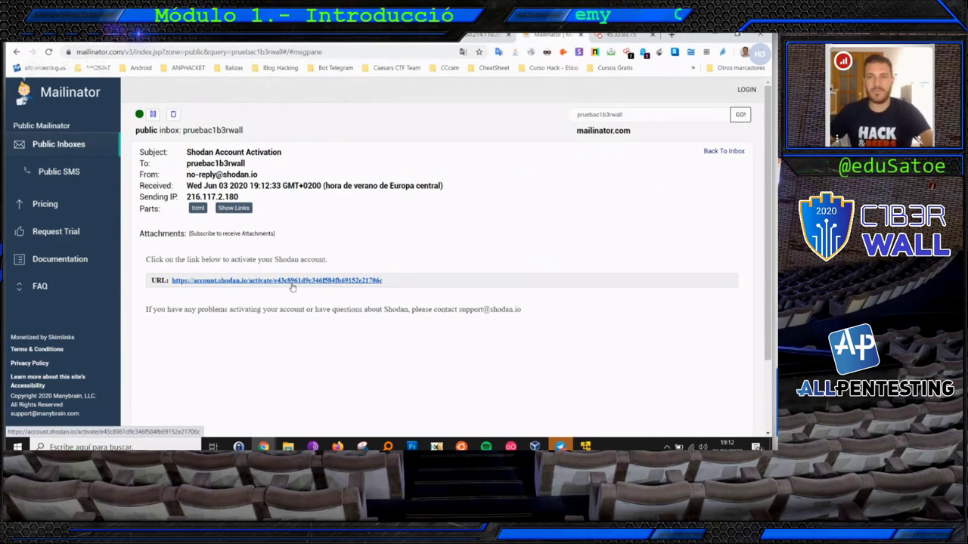
click(330, 281)
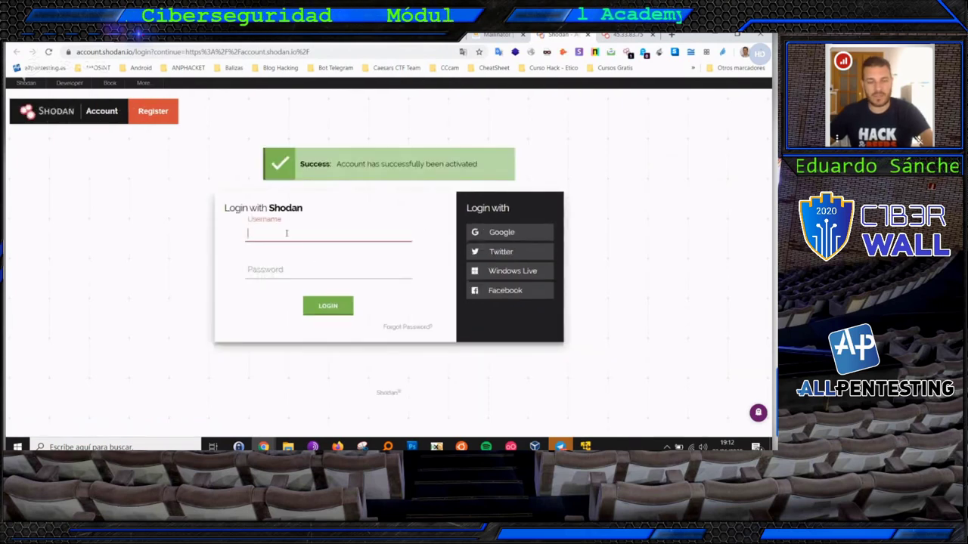
key(ctrl+v)
key(ctrl+v)
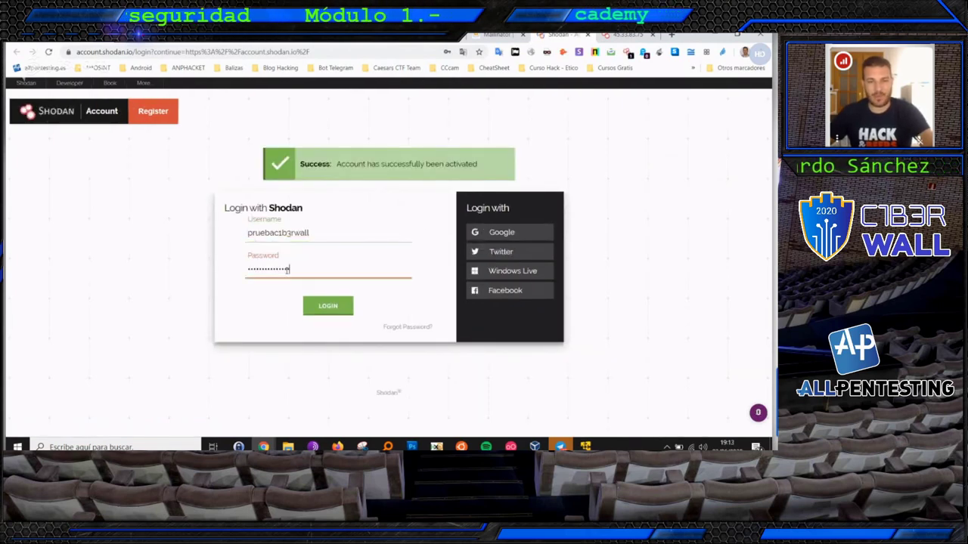
click(341, 307)
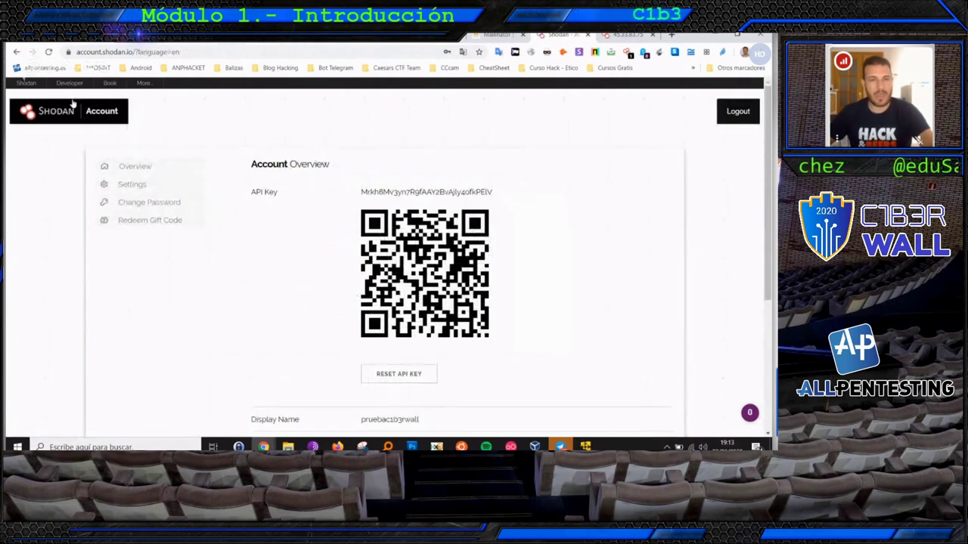
click(26, 83)
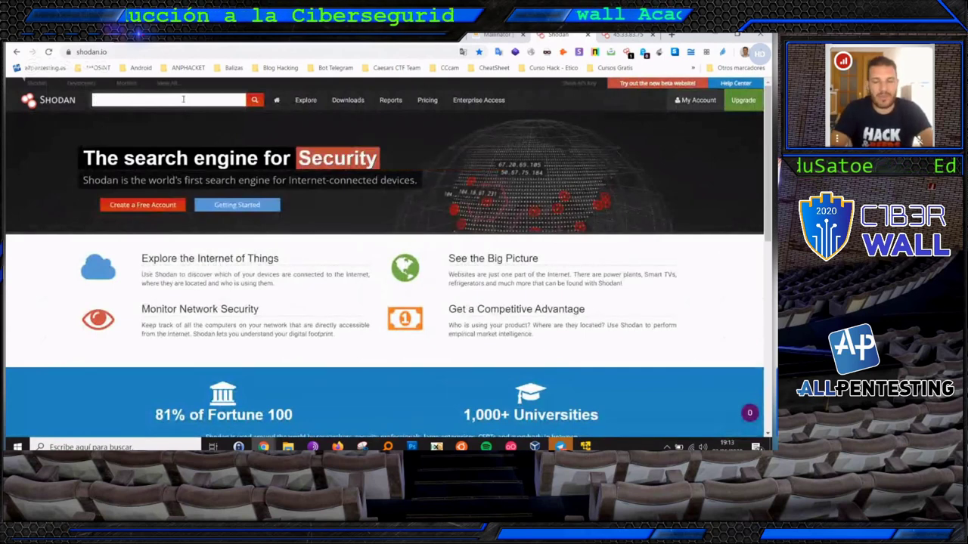
Search Shodan for c1b3rwall (no results), clear the search box, and bring the Ubuntu terminal forward
click(183, 99)
text(marca od)
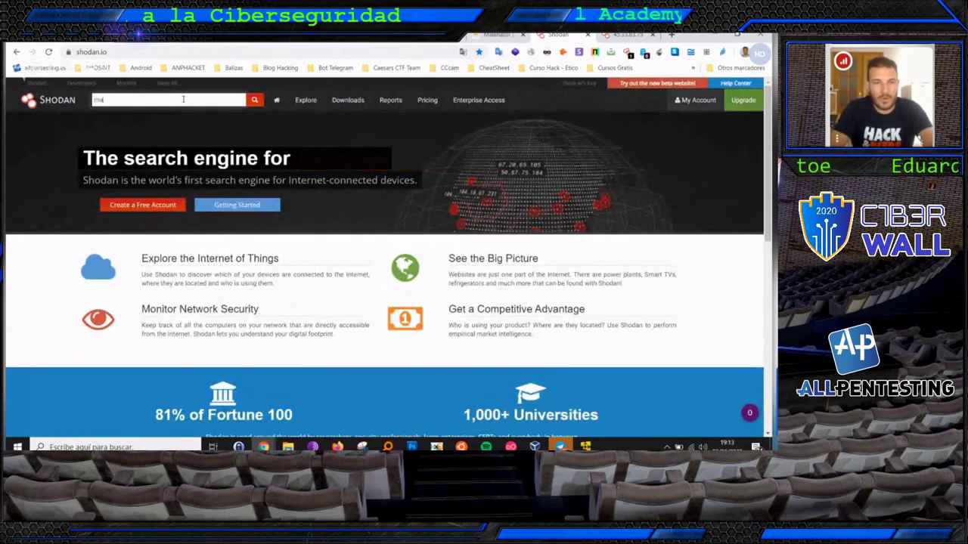
key(BackSpace)
key(BackSpace)
key(BackSpace)
key(BackSpace)
key(BackSpace)
key(BackSpace)
key(BackSpace)
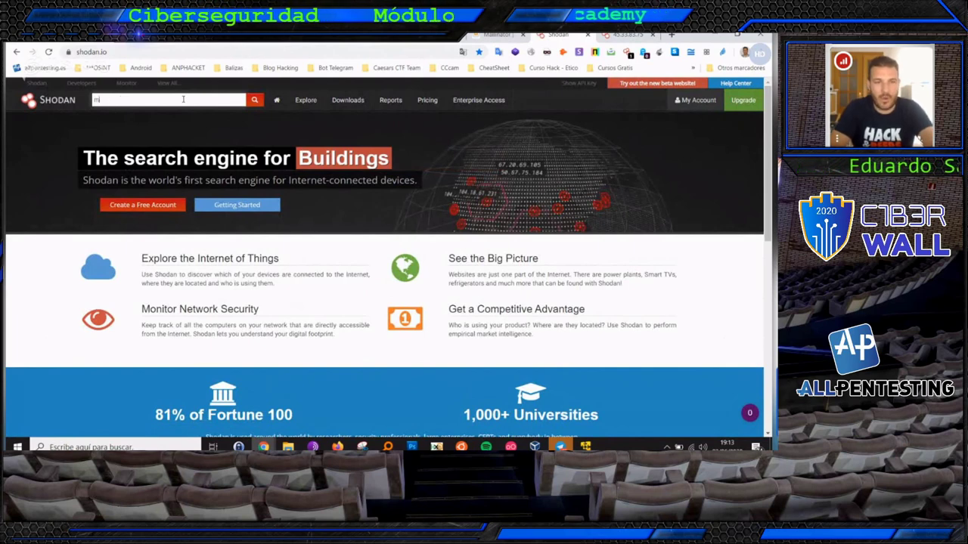
text(c1b3r)
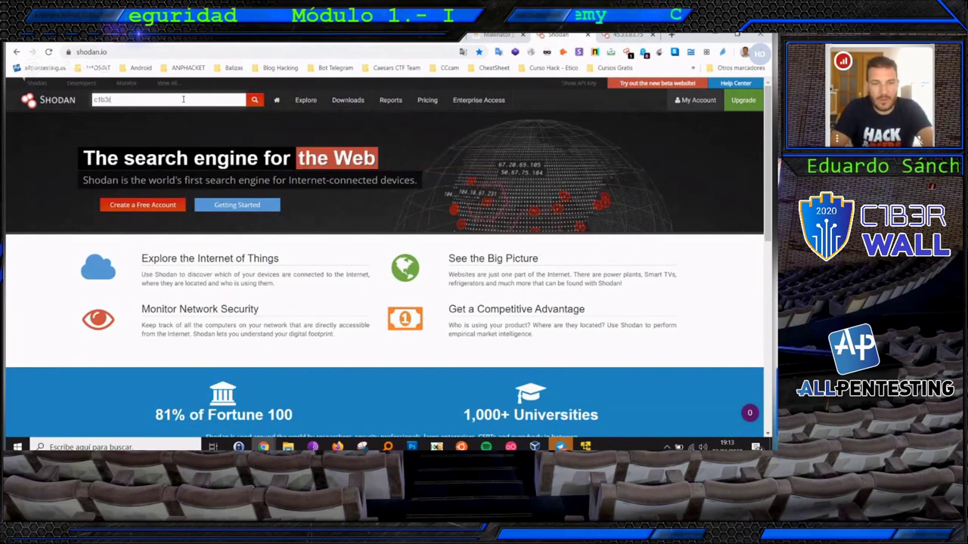
text(wall)
key(ctrl+a)
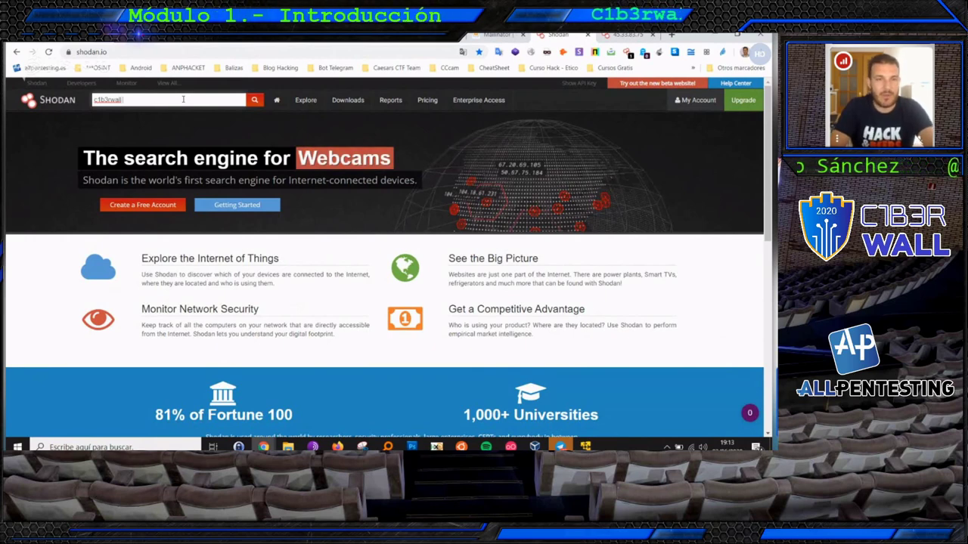
key(Return)
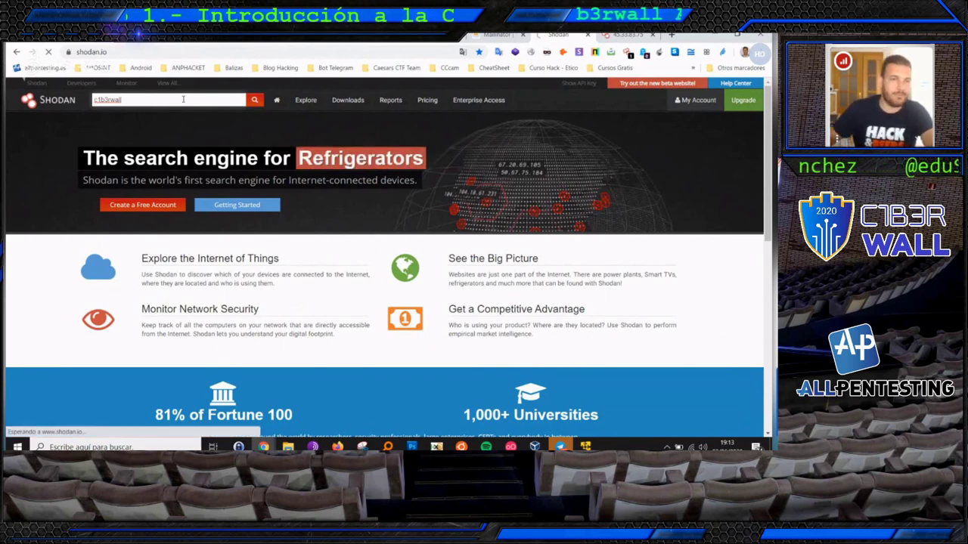
double_click(109, 103)
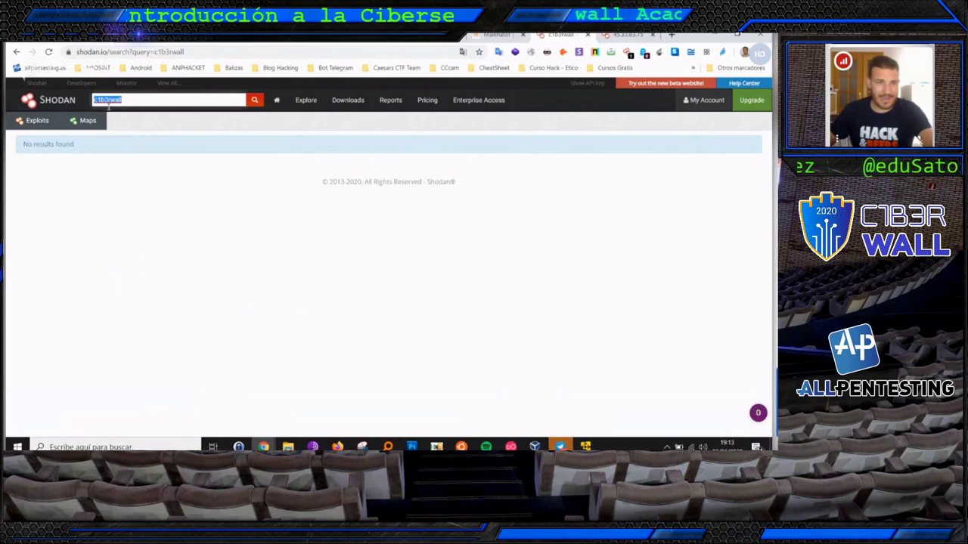
key(BackSpace)
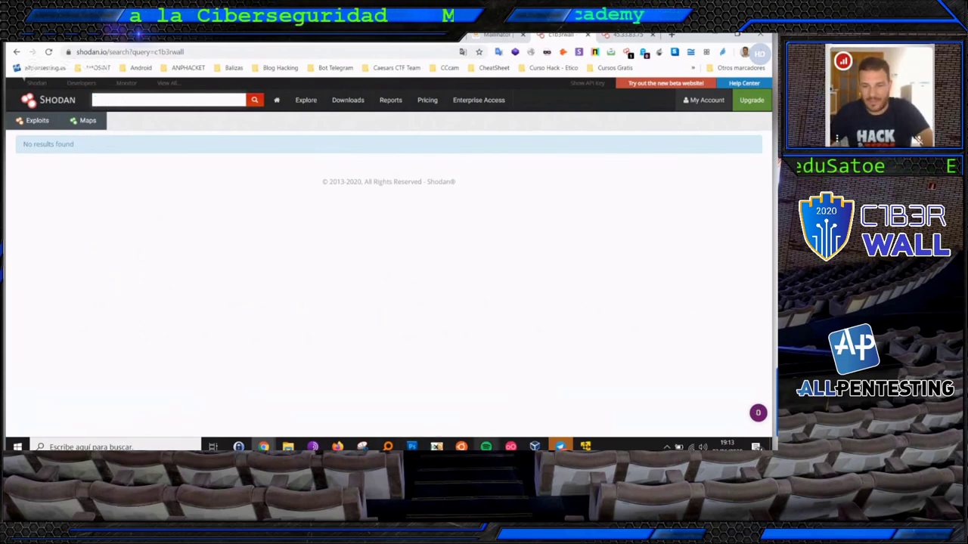
click(461, 447)
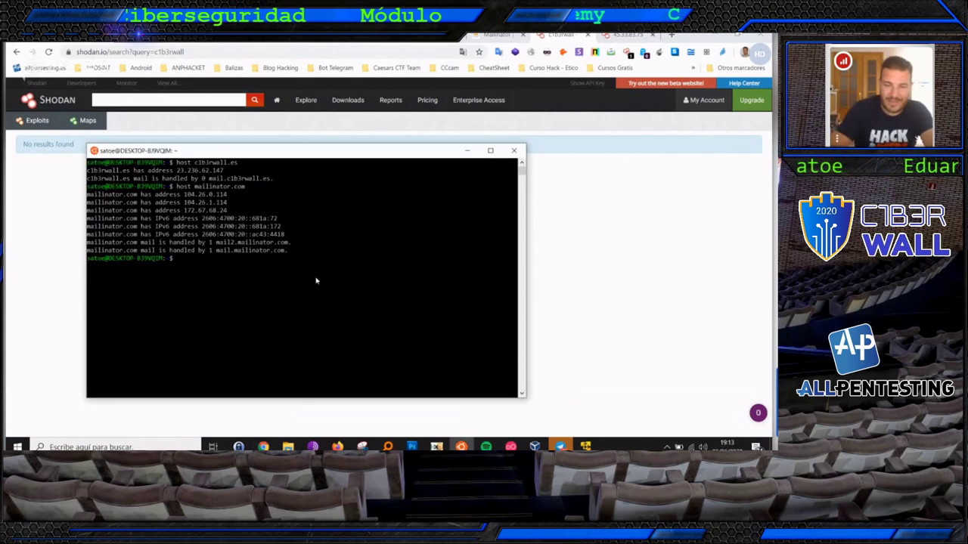
Ping c1b3rwall.es in Tilix and copy the resolved IP address 23.236.62.147
text(ping c1)
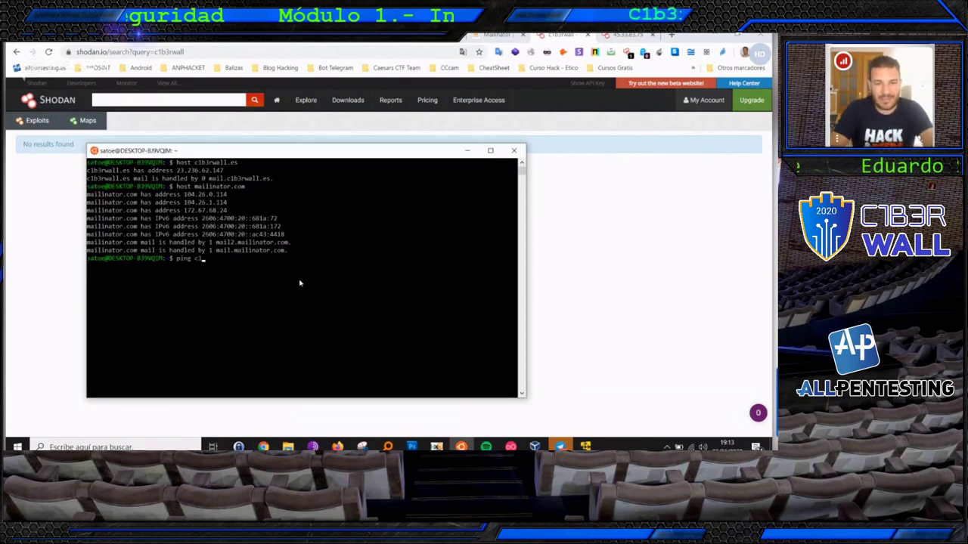
text(b3)
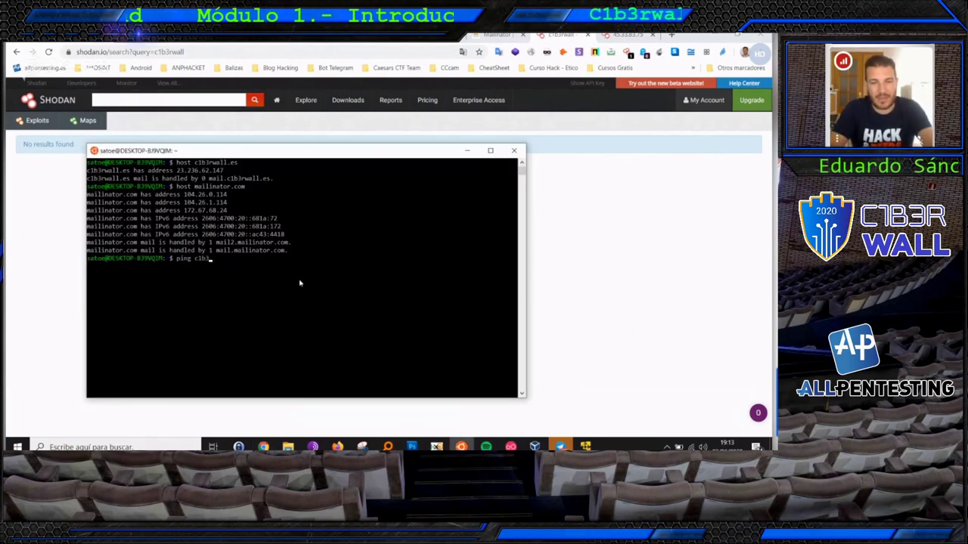
text(rwall.com)
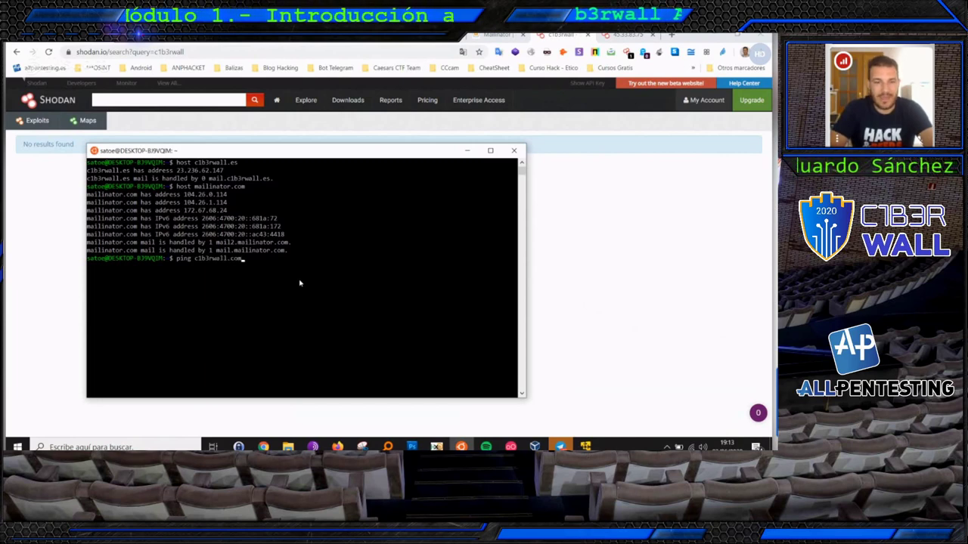
key(BackSpace)
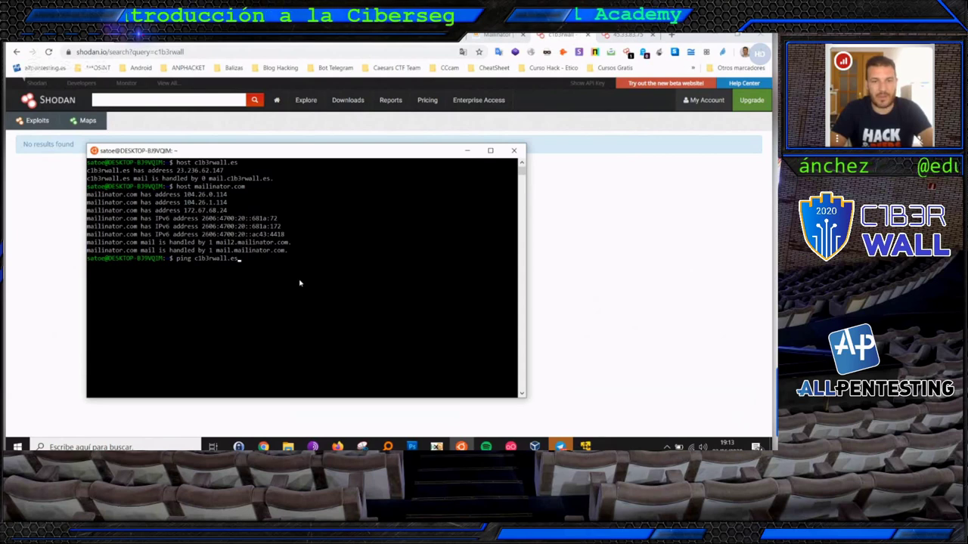
key(Return)
key(ctrl+c)
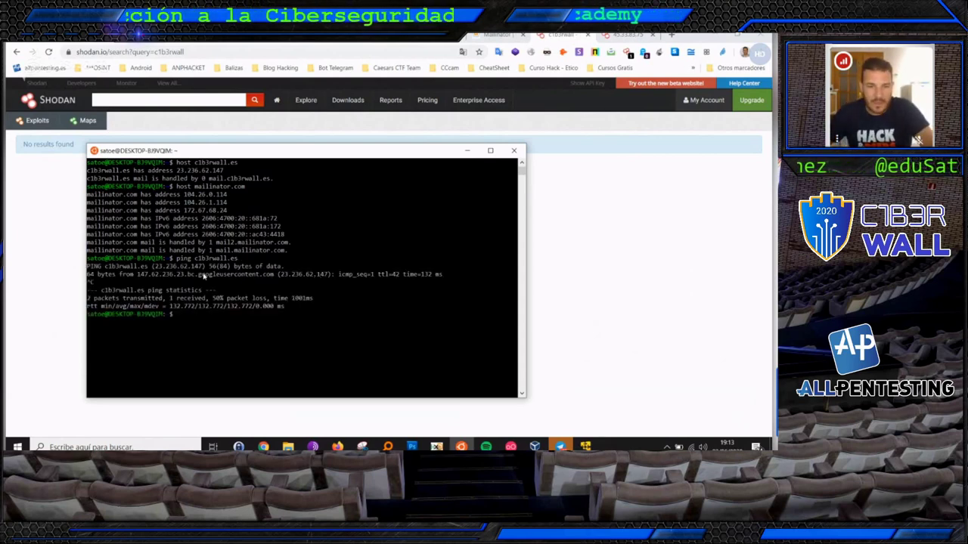
click(156, 266)
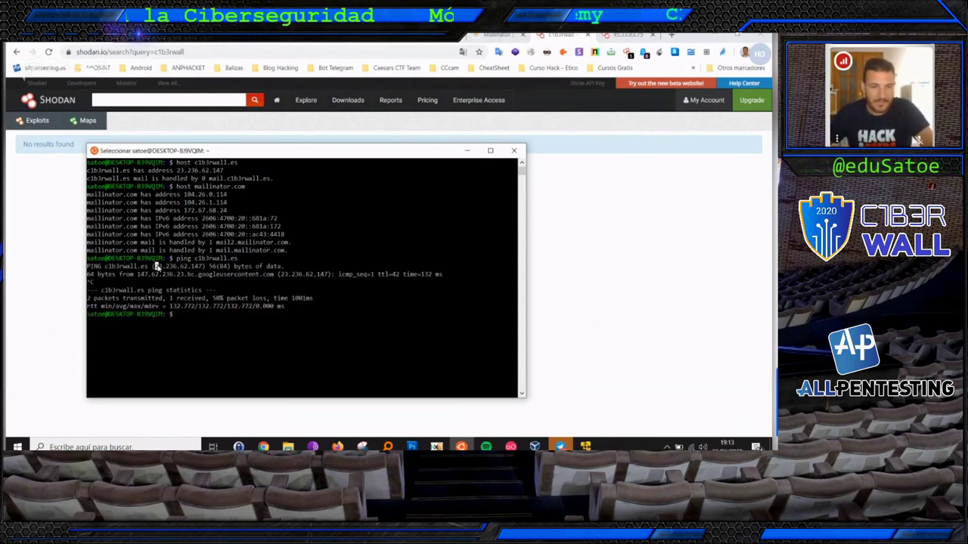
drag(156, 266, 203, 266)
key(ctrl+c)
Look up 23.236.62.147 in Shodan and review its Google Cloud host page with ports 80 and 443
click(132, 101)
key(ctrl+v)
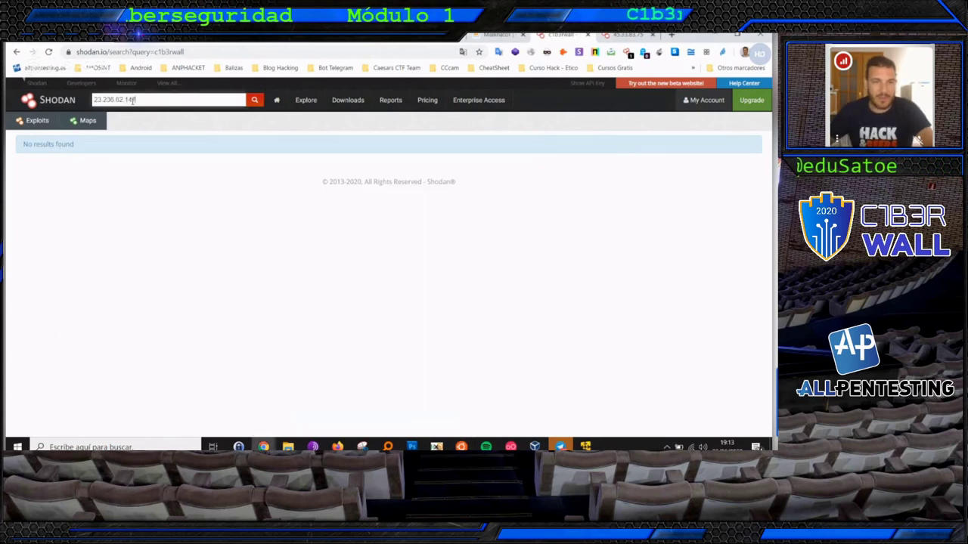
key(Return)
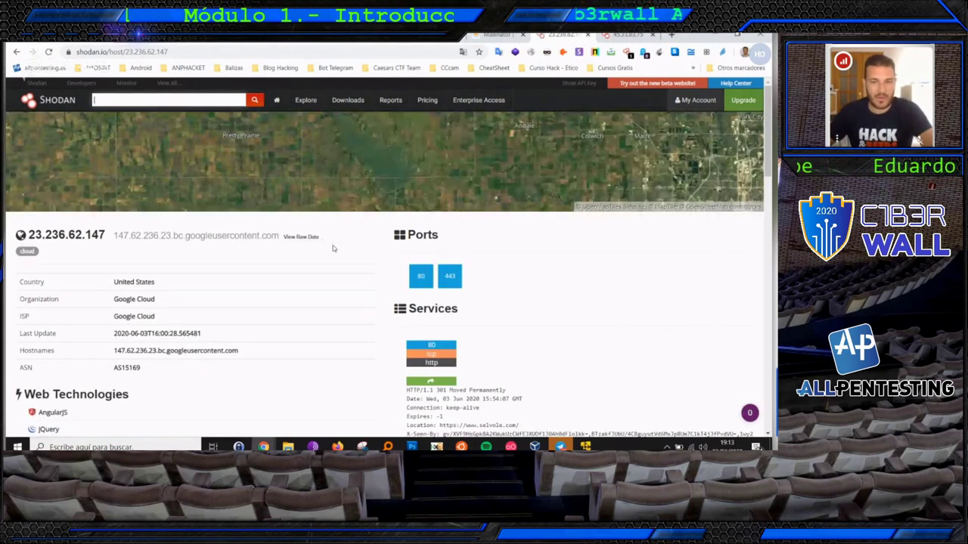
scroll(336, 250, down, 1)
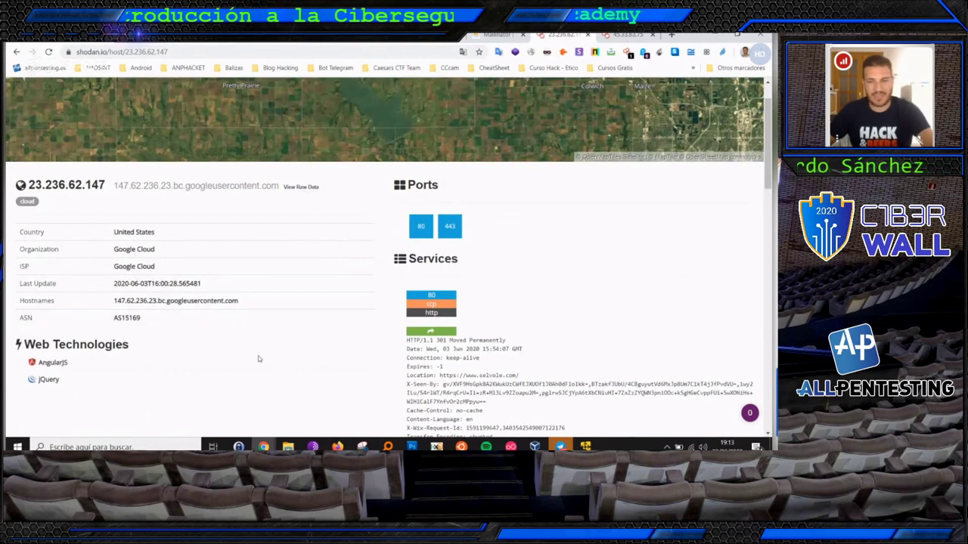
scroll(269, 294, up, 1)
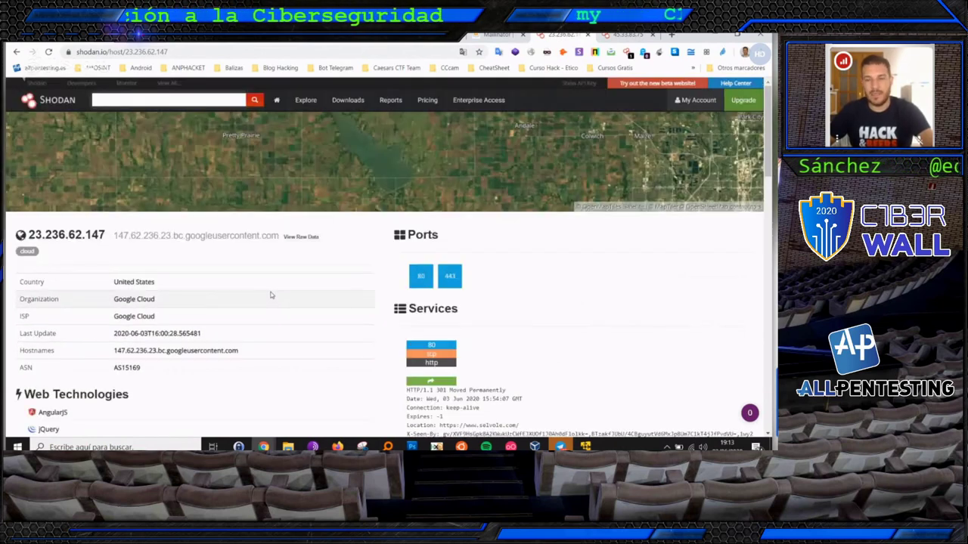
scroll(270, 295, down, 1)
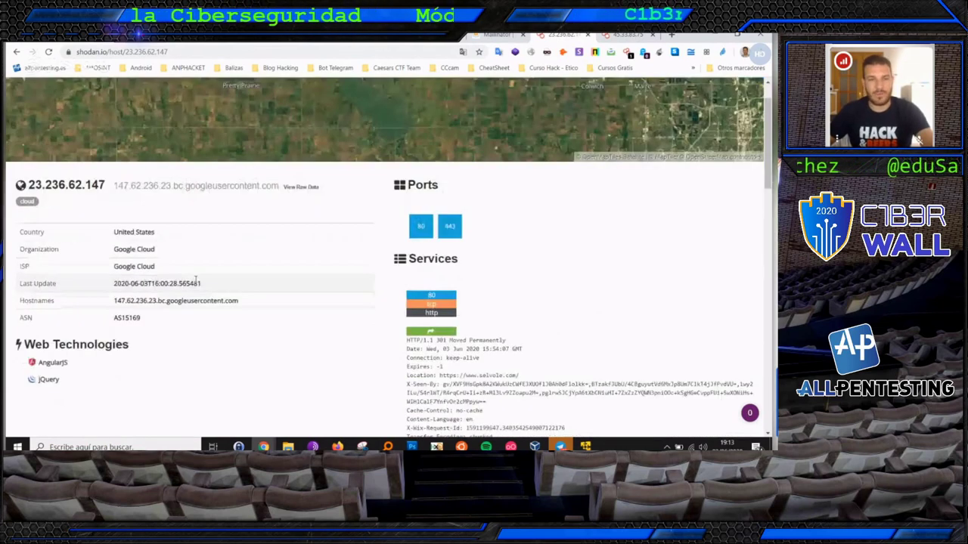
scroll(271, 295, up, 1)
click(171, 100)
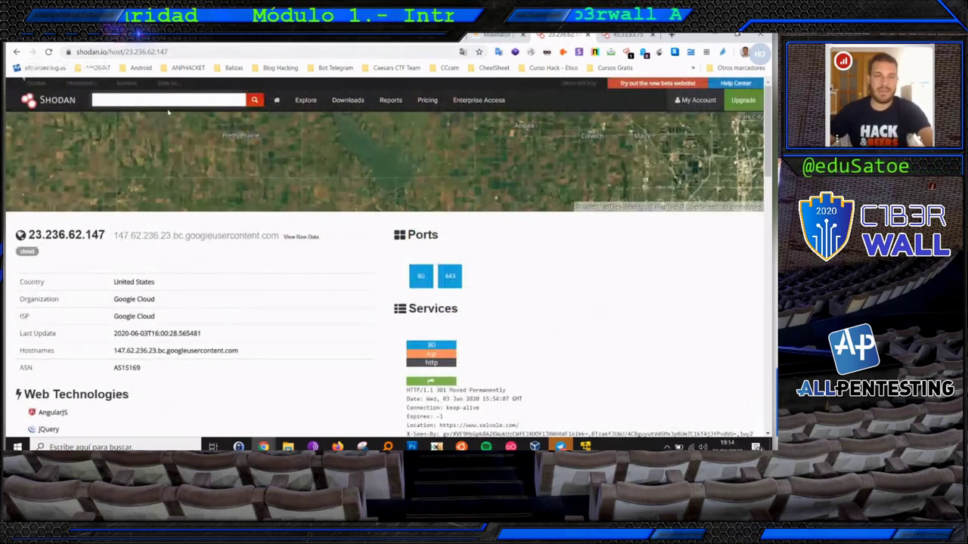
Open Shodan's Explore page and enter the query port:3389 country:es
click(314, 104)
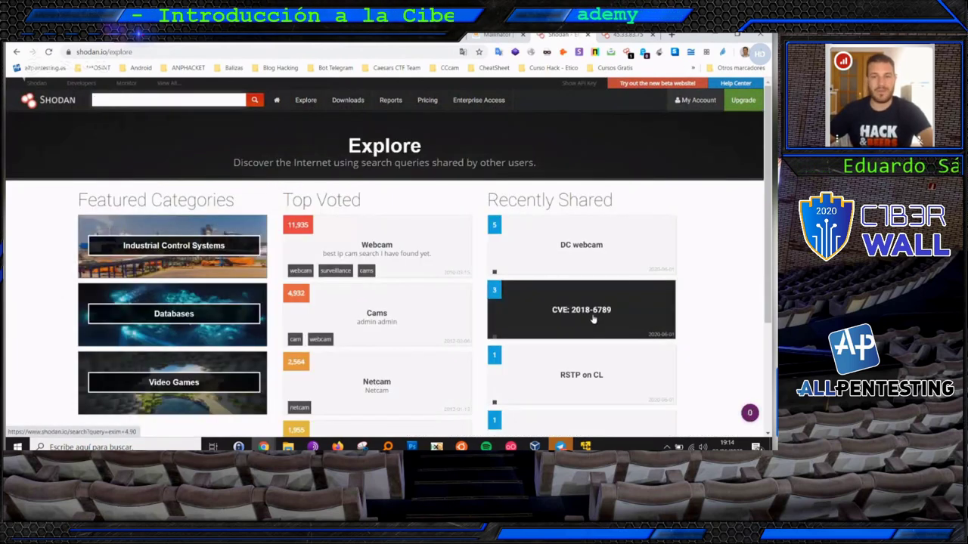
click(154, 100)
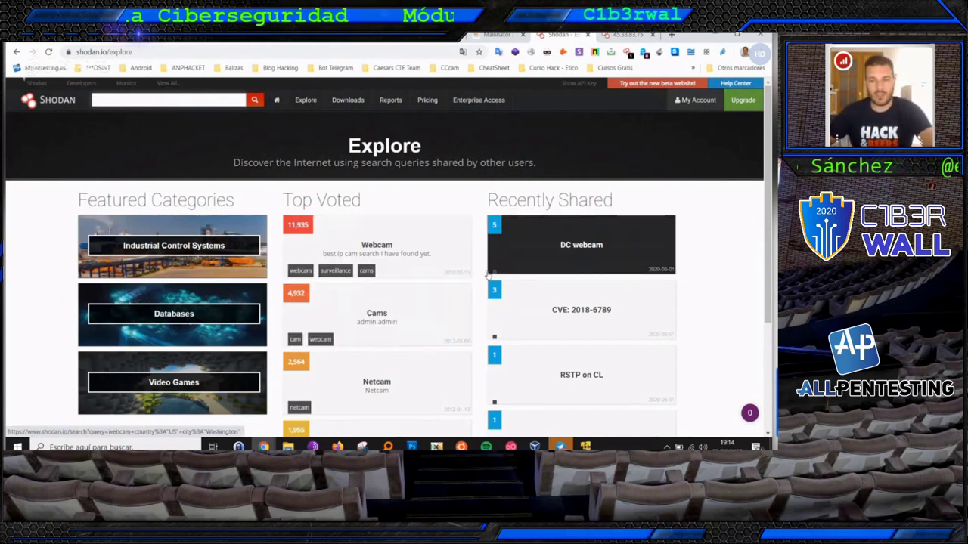
scroll(486, 275, down, 2)
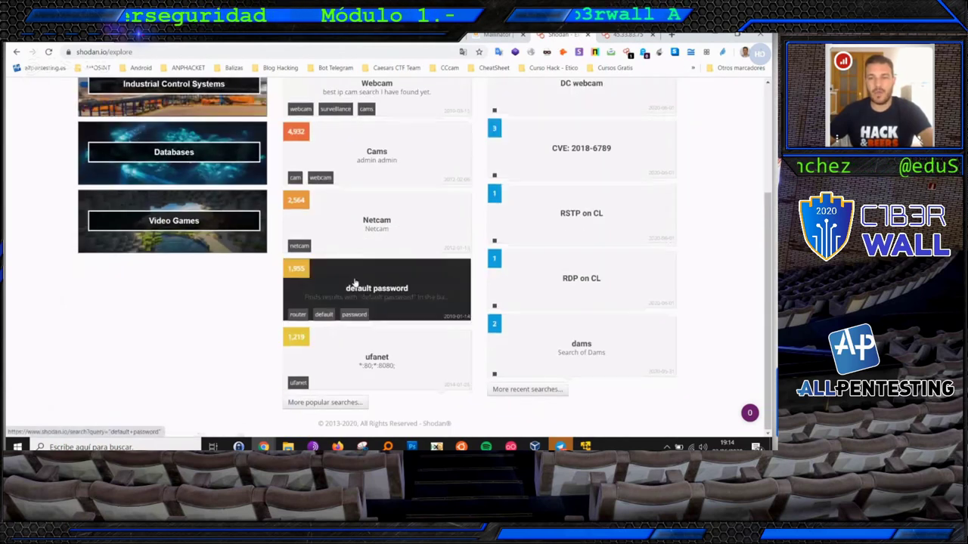
scroll(370, 280, up, 2)
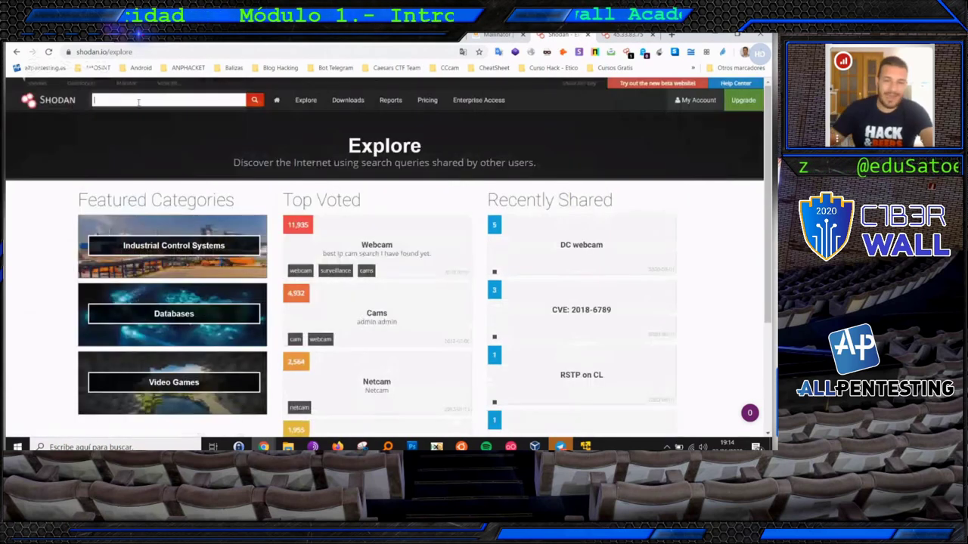
text(port:3389)
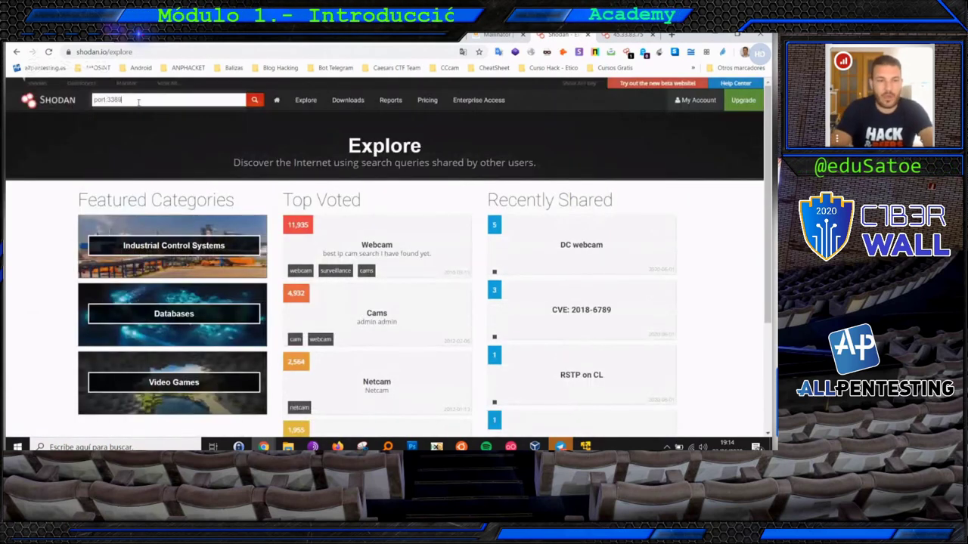
key(ctrl+a)
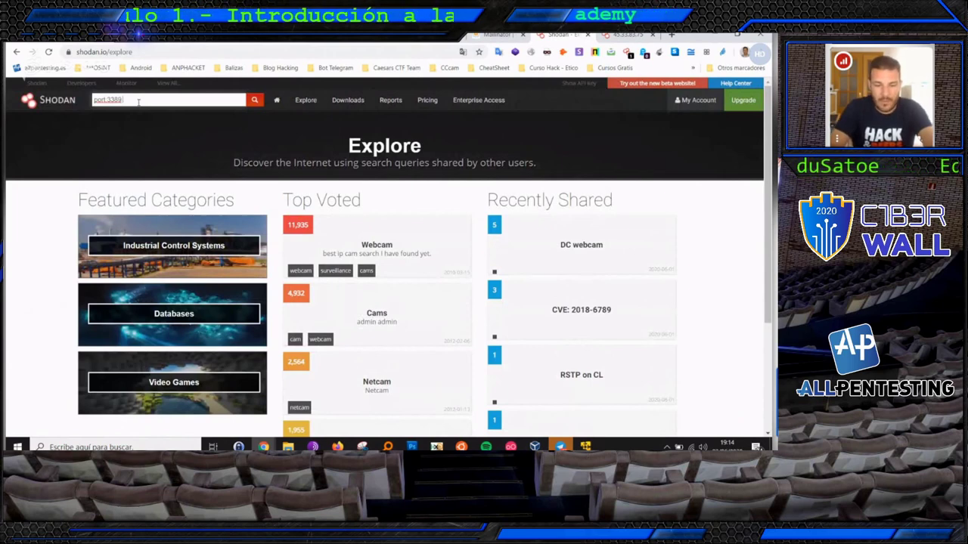
text(count)
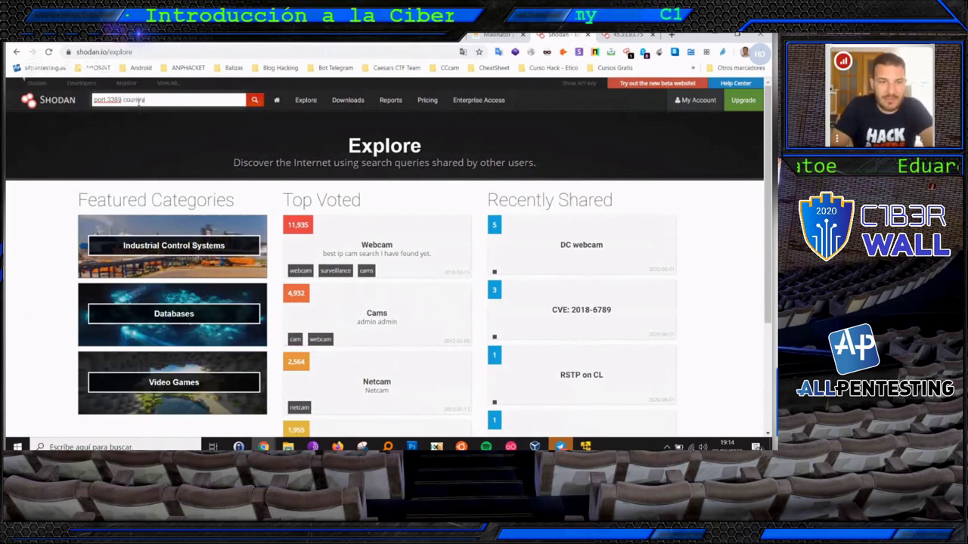
text(ry:es)
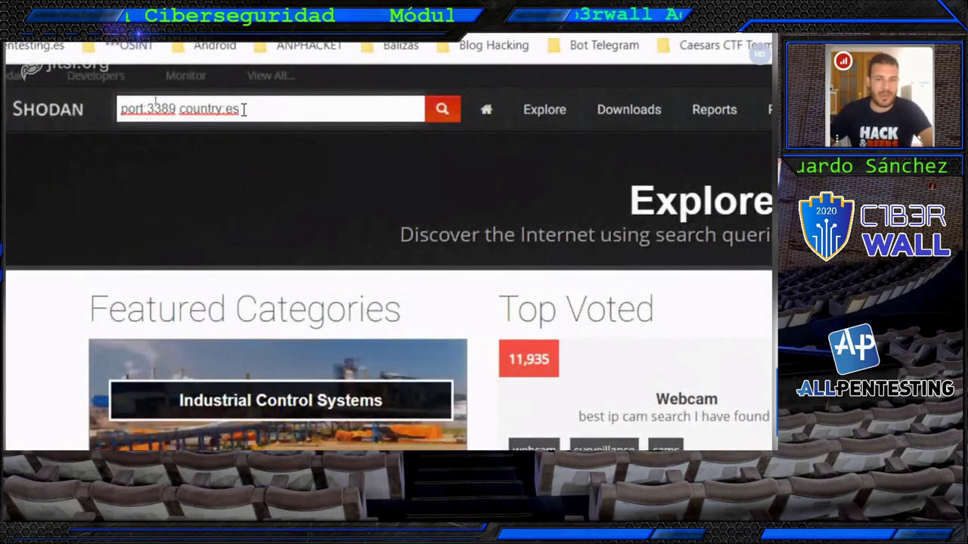
Run the port:3389 country:es search, dismiss the share prompt, and browse the 35,894 Spanish RDP results
click(449, 118)
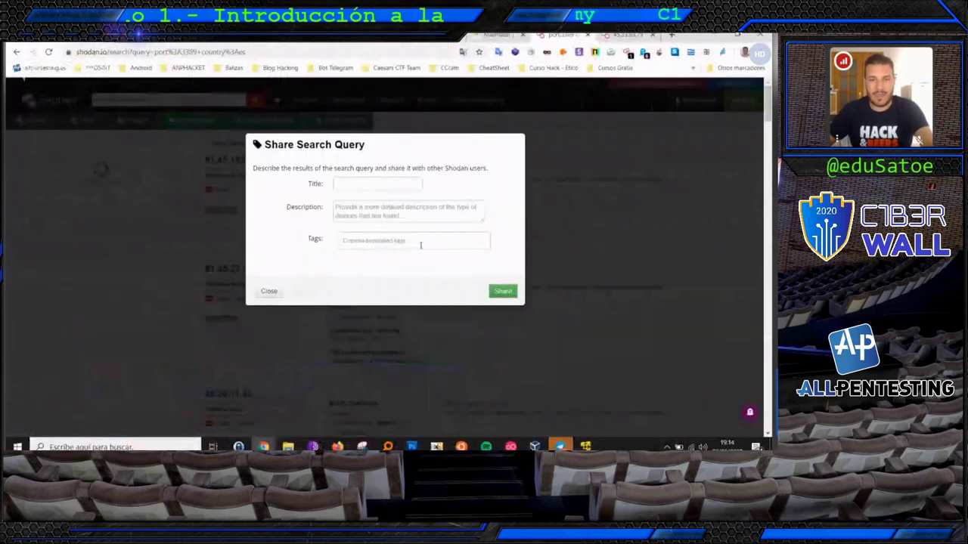
click(268, 292)
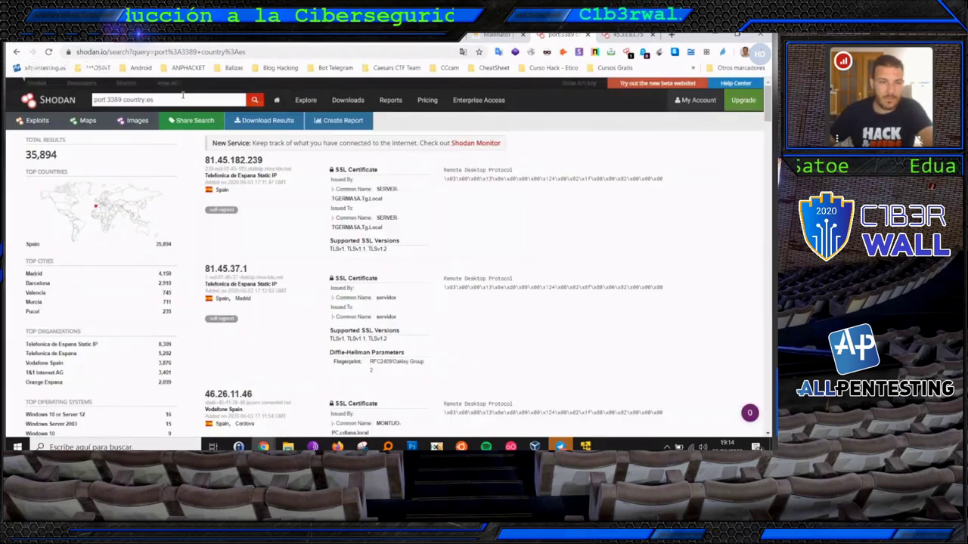
triple_click(182, 98)
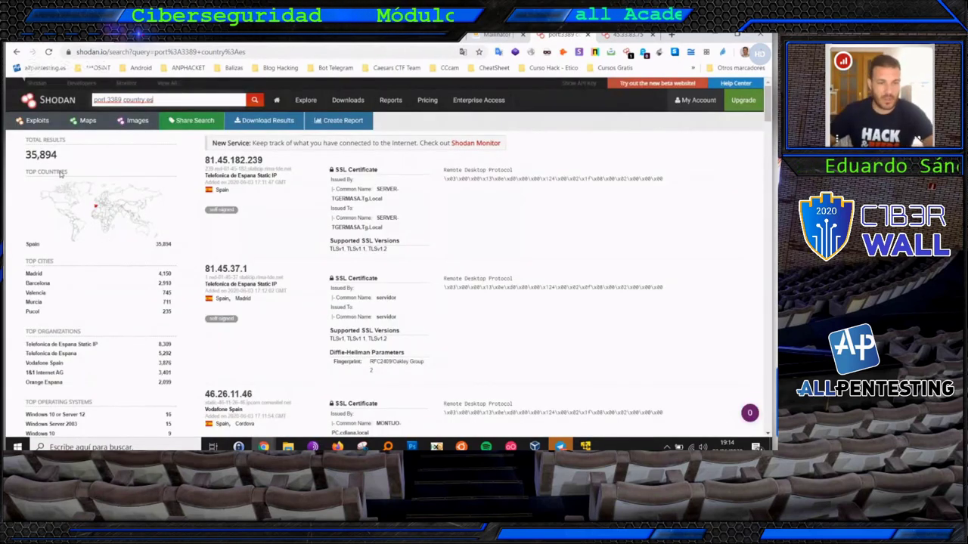
scroll(83, 225, down, 3)
scroll(84, 229, down, 1)
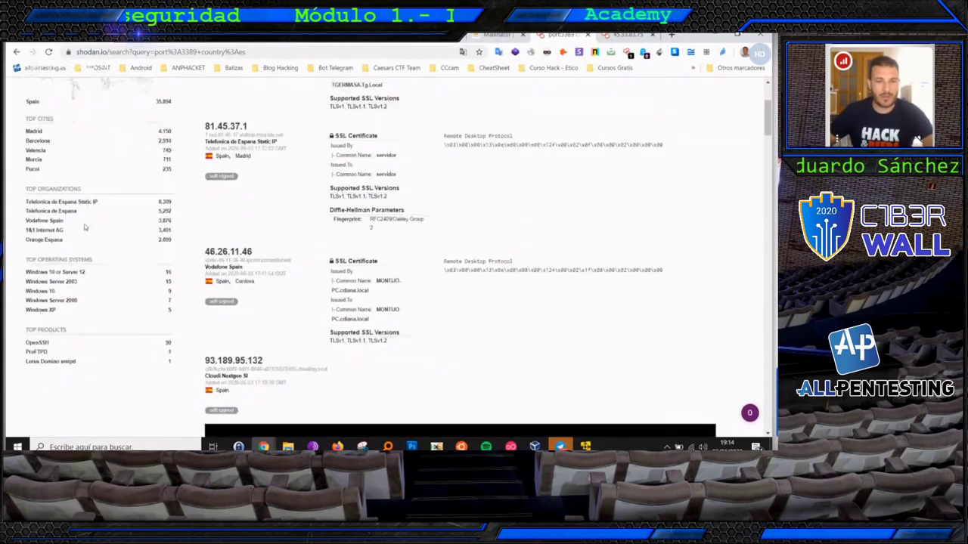
scroll(529, 219, up, 4)
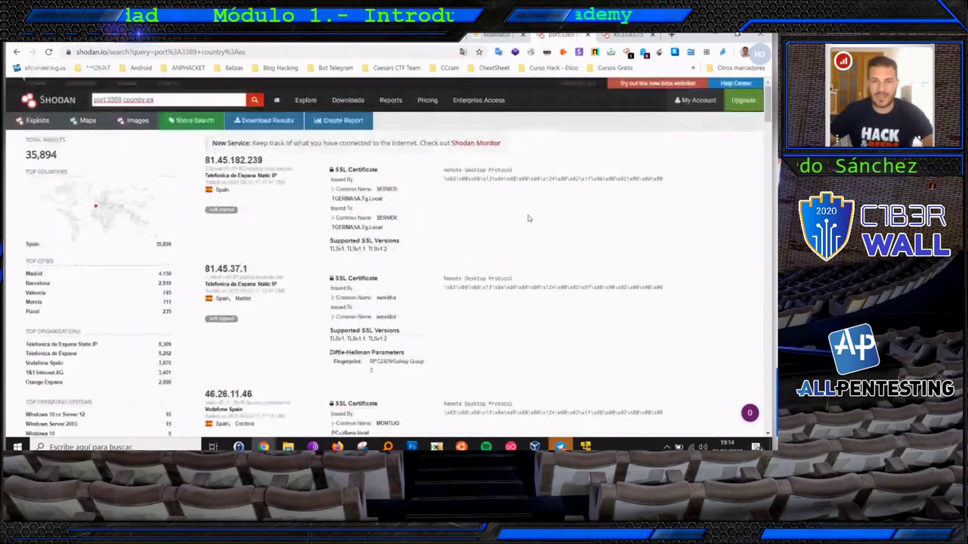
scroll(522, 219, down, 10)
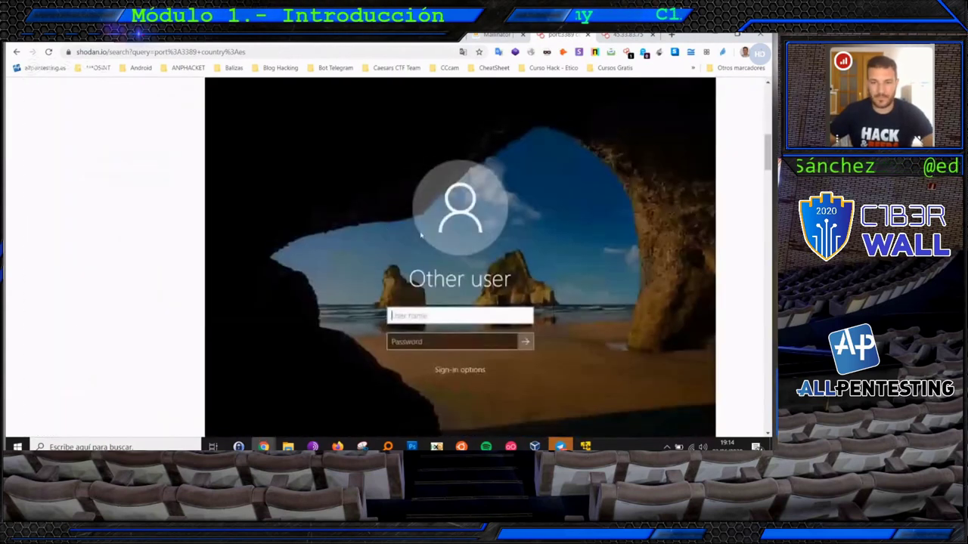
scroll(420, 235, up, 1)
scroll(431, 234, down, 1)
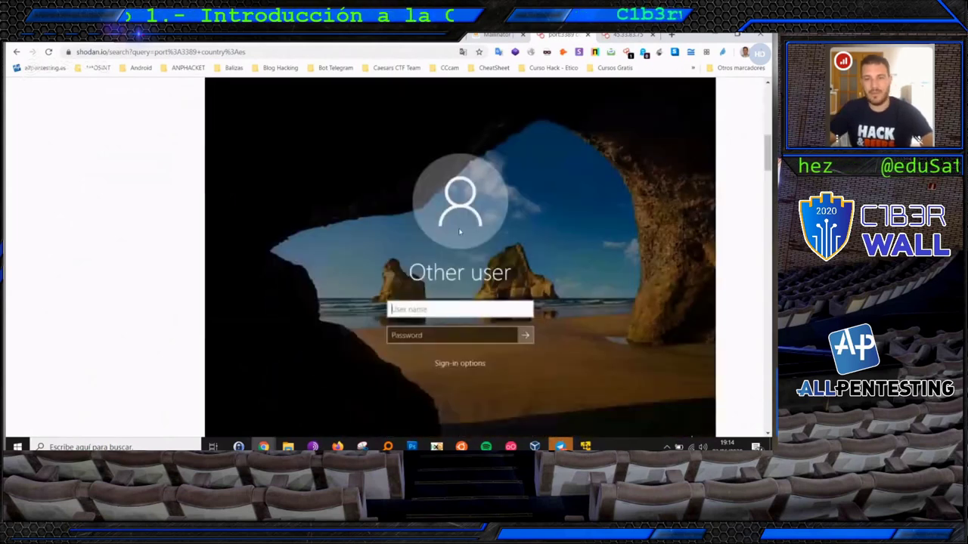
scroll(457, 231, down, 12)
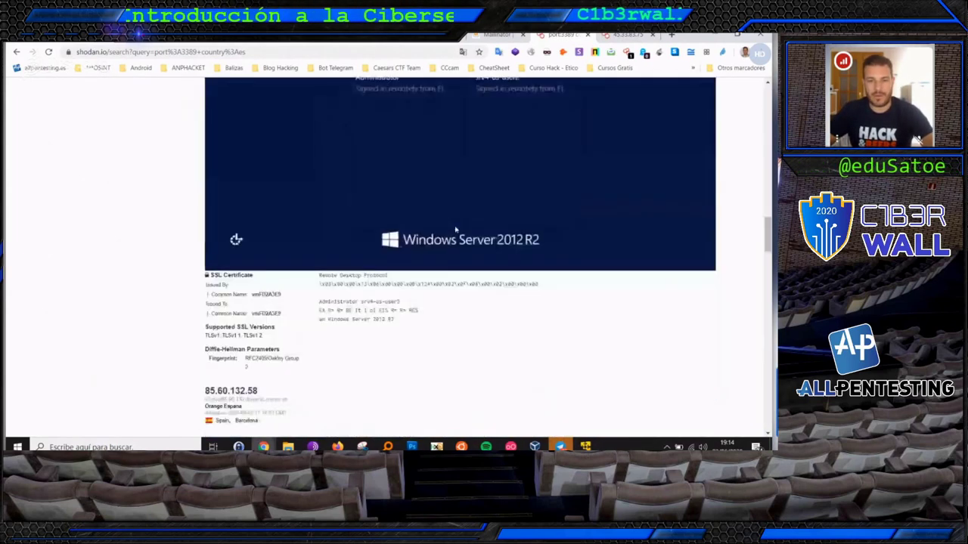
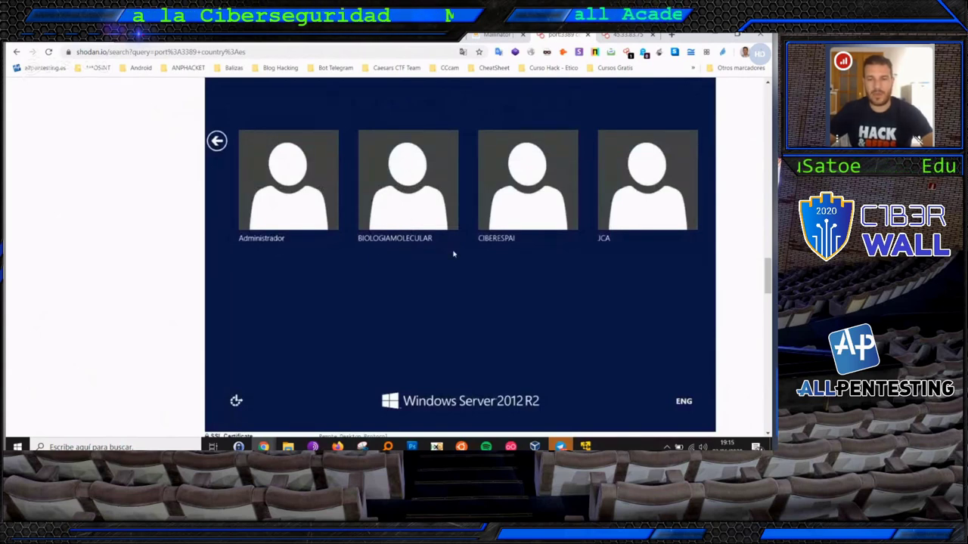
scroll(501, 248, down, 8)
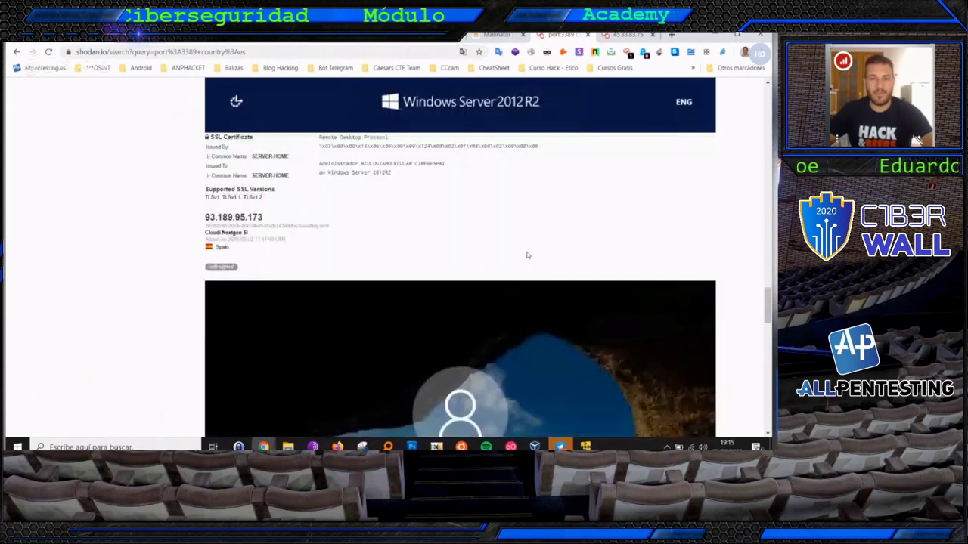
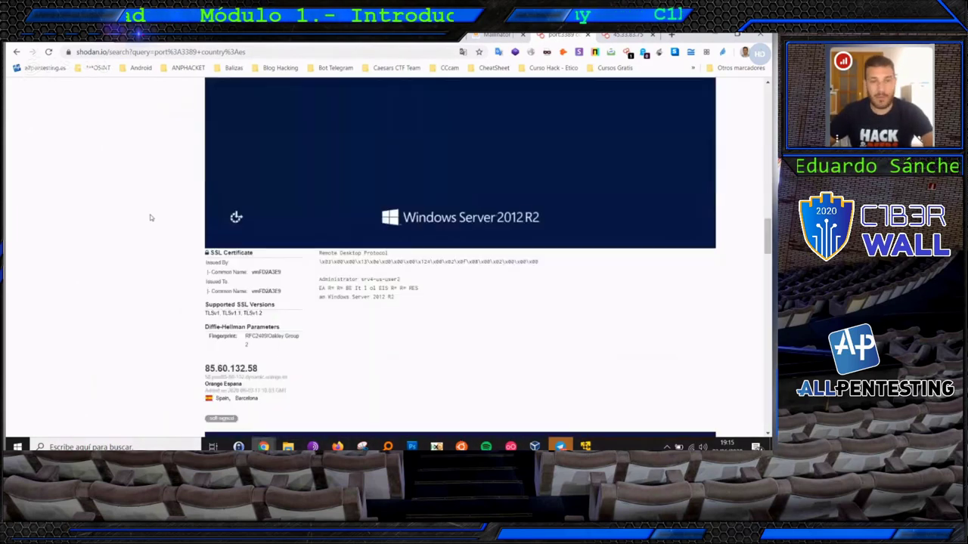
Clear the port:3389 country:es query from the Shodan search box
scroll(156, 203, up, 10)
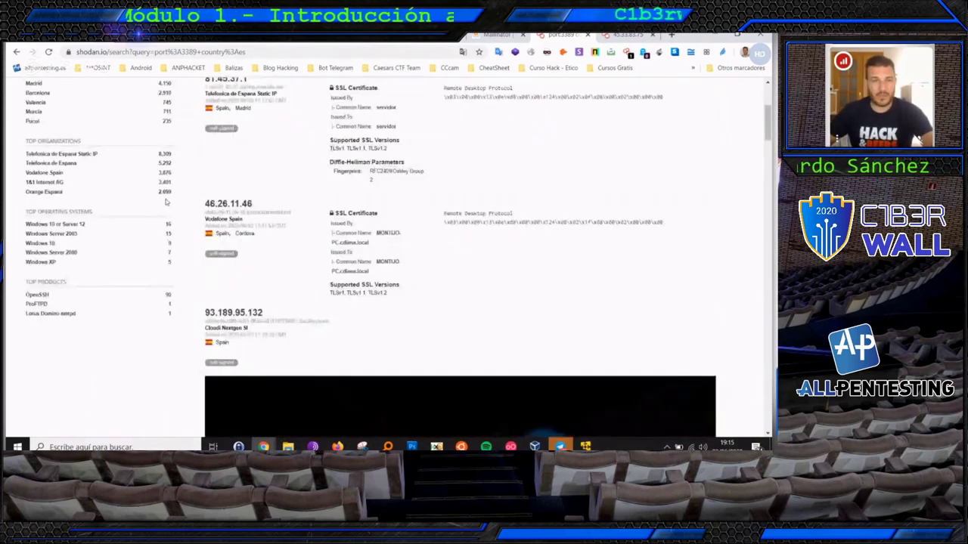
scroll(167, 201, up, 5)
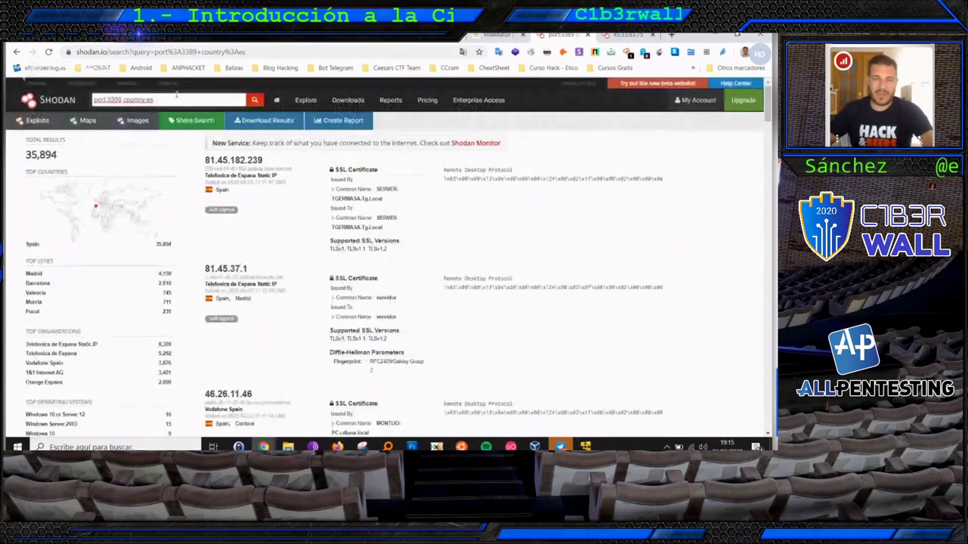
drag(163, 100, 50, 91)
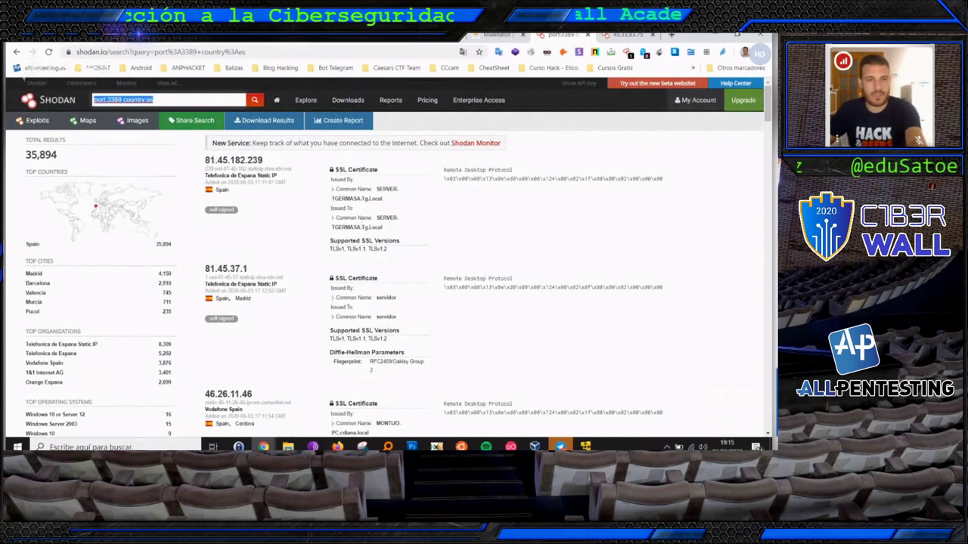
key(BackSpace)
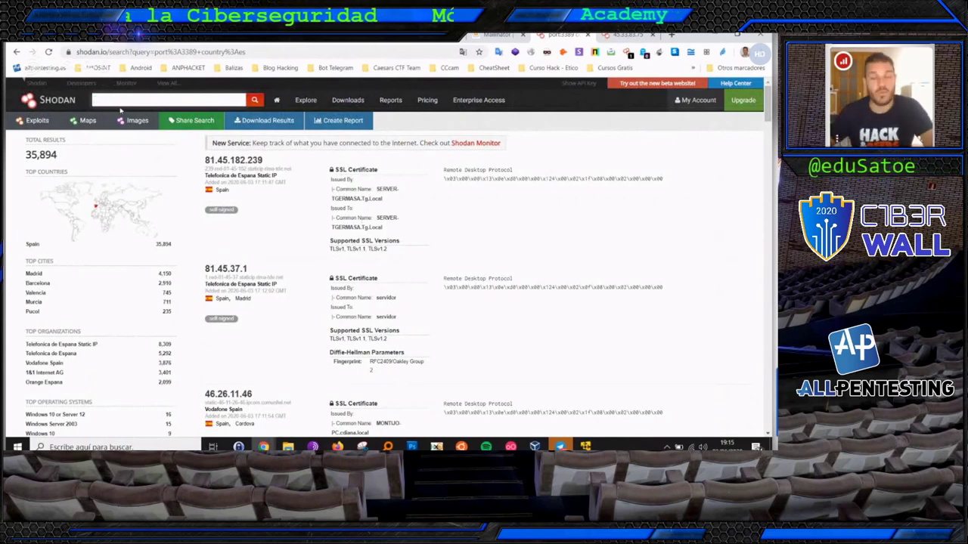
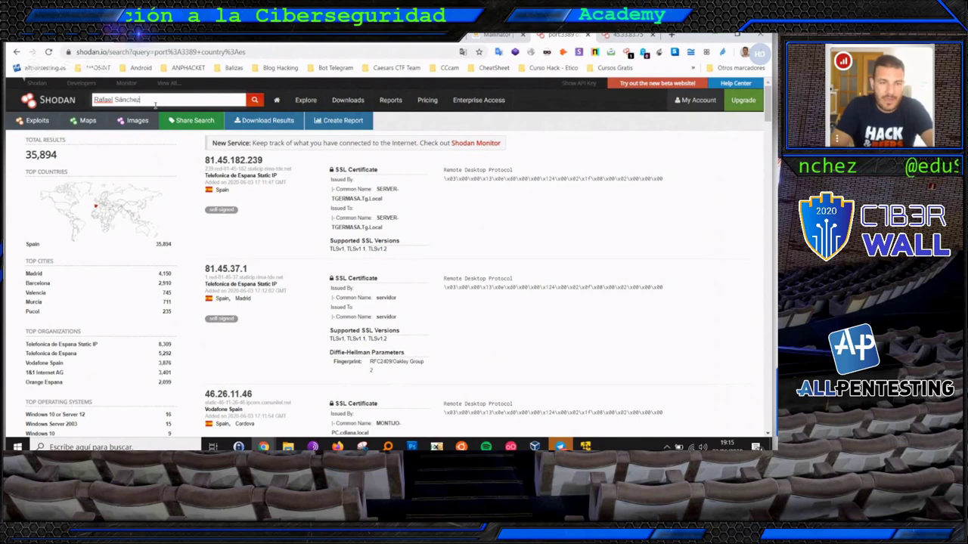
Search Shodan for a person's full name, then trim the query to the first name only
key(Return)
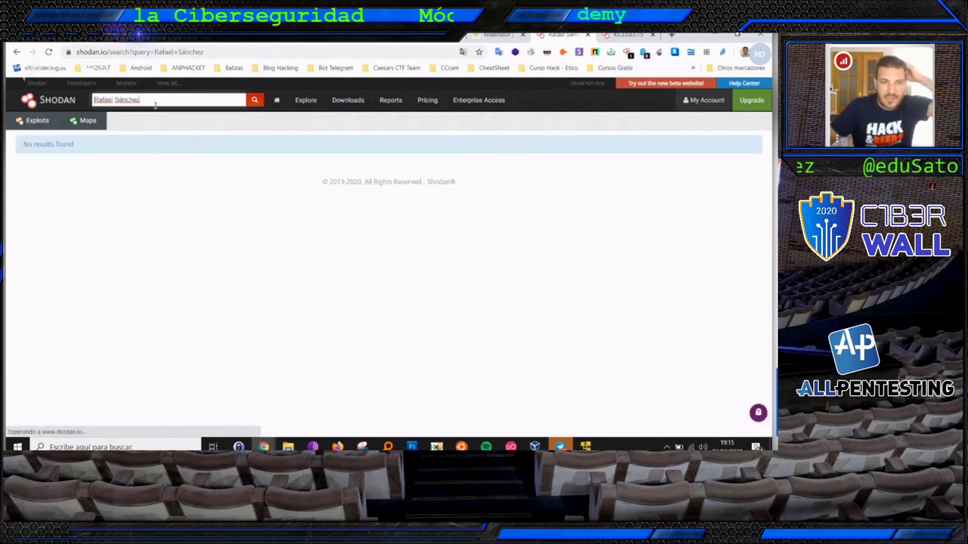
double_click(122, 99)
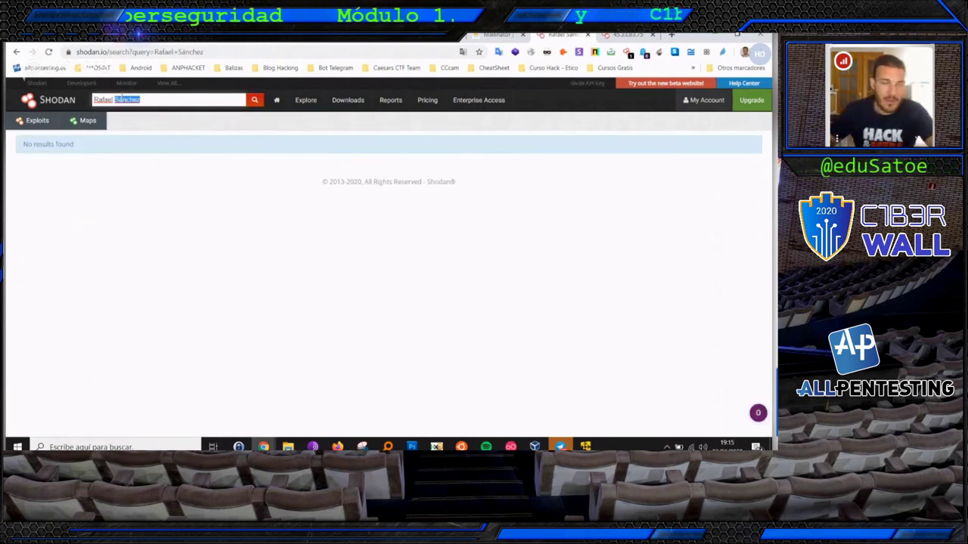
key(BackSpace)
Search Shodan for the first name alone and inspect the hostname in the Colombian result
key(Return)
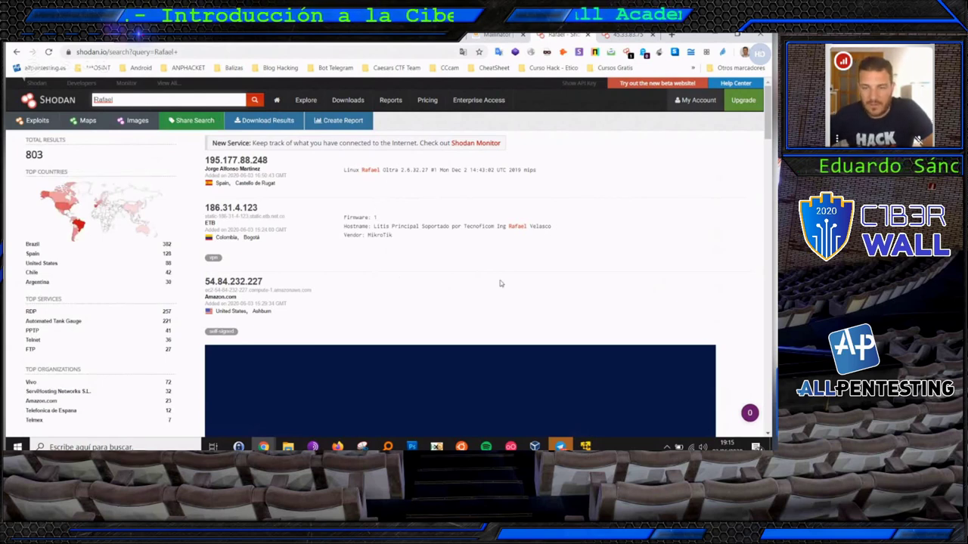
drag(509, 226, 548, 234)
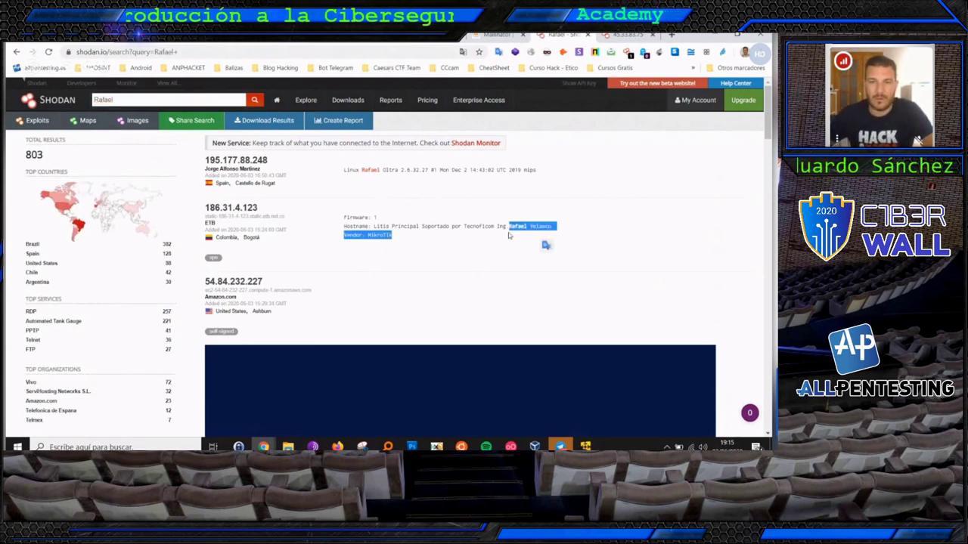
drag(431, 227, 543, 226)
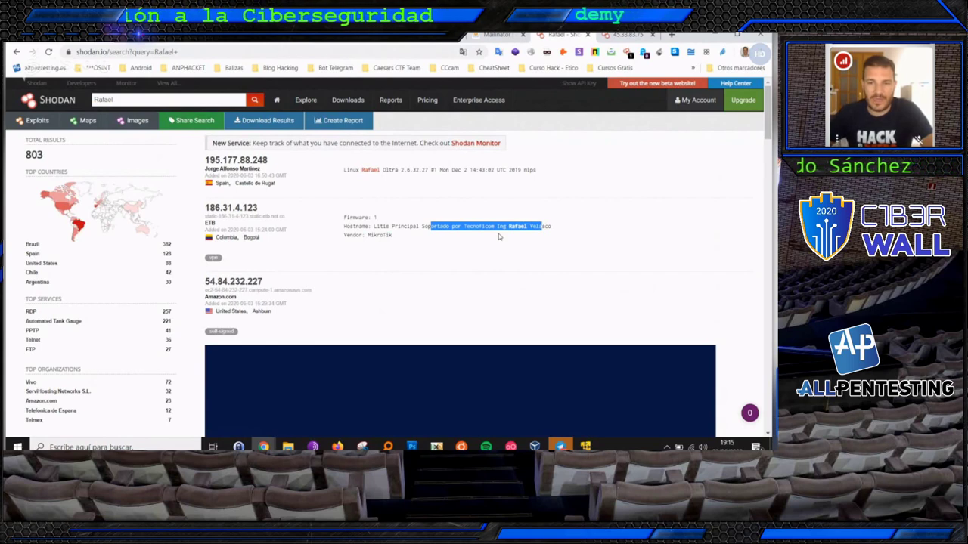
click(532, 235)
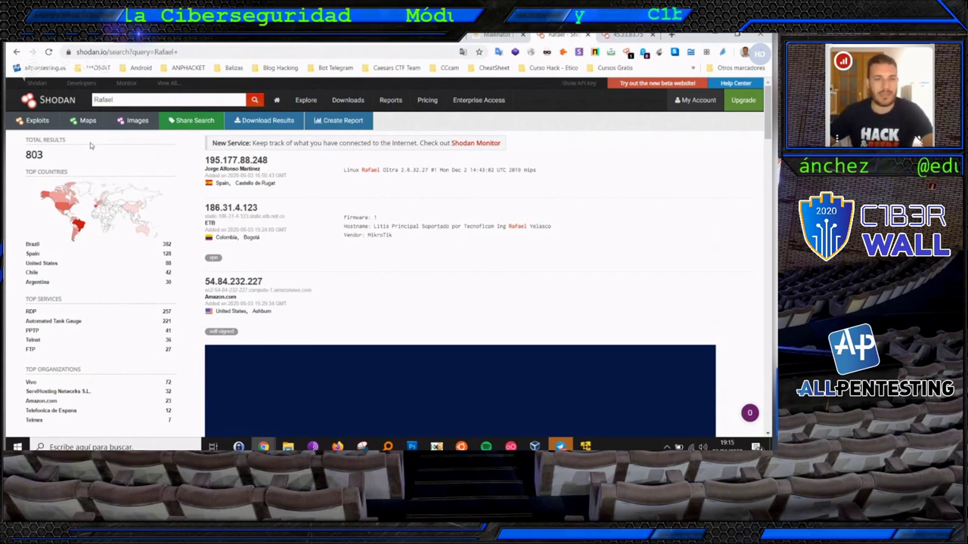
Replace the query with another person's full name and run the search
double_click(103, 100)
text(Eduar)
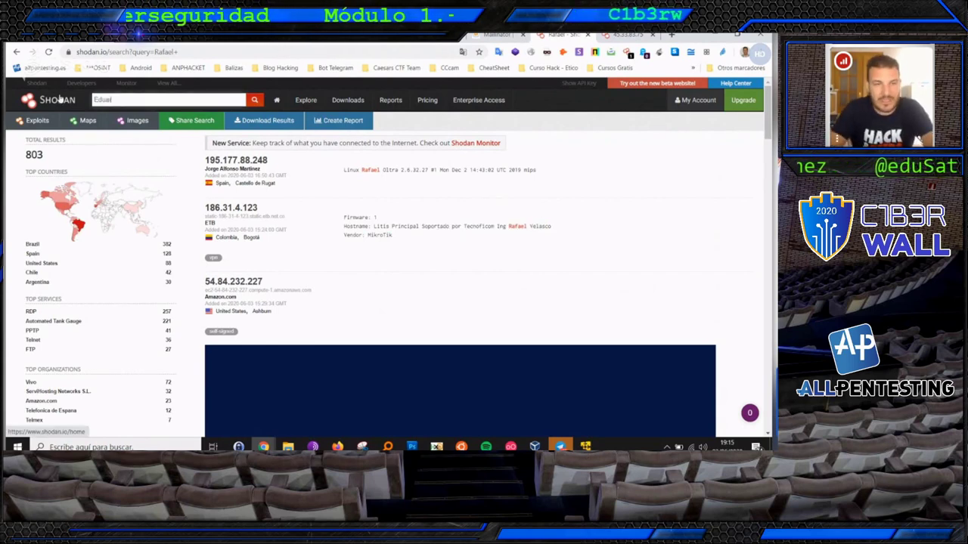
text(do Sanchez)
key(Return)
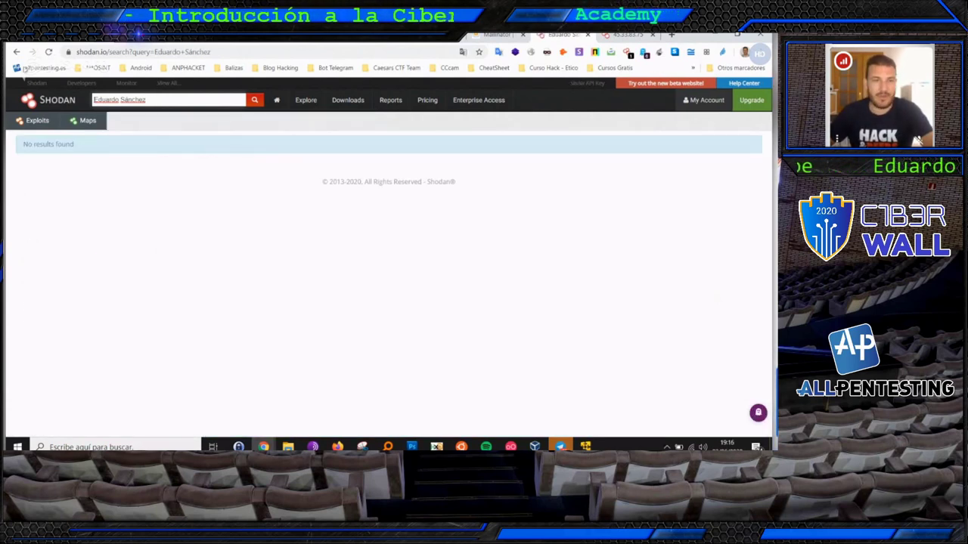
click(17, 51)
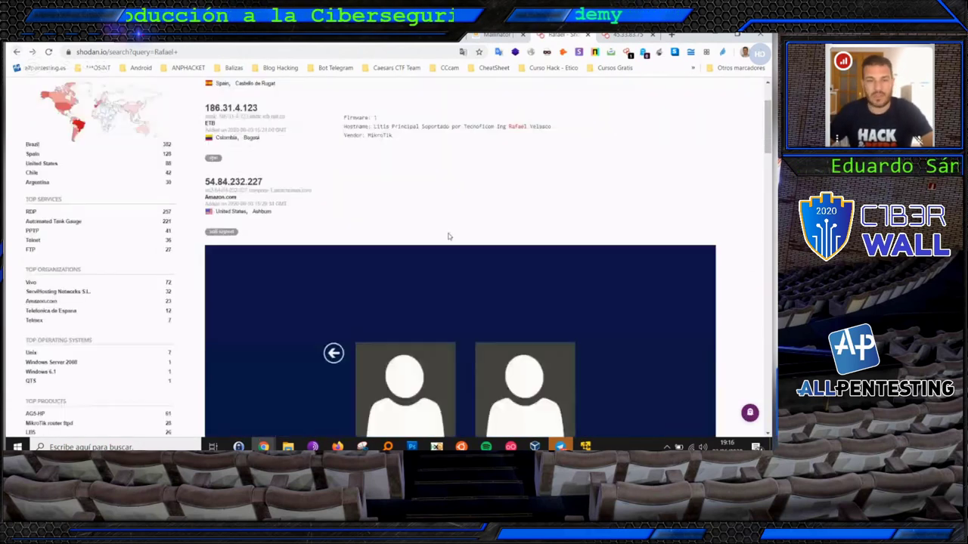
scroll(446, 239, down, 5)
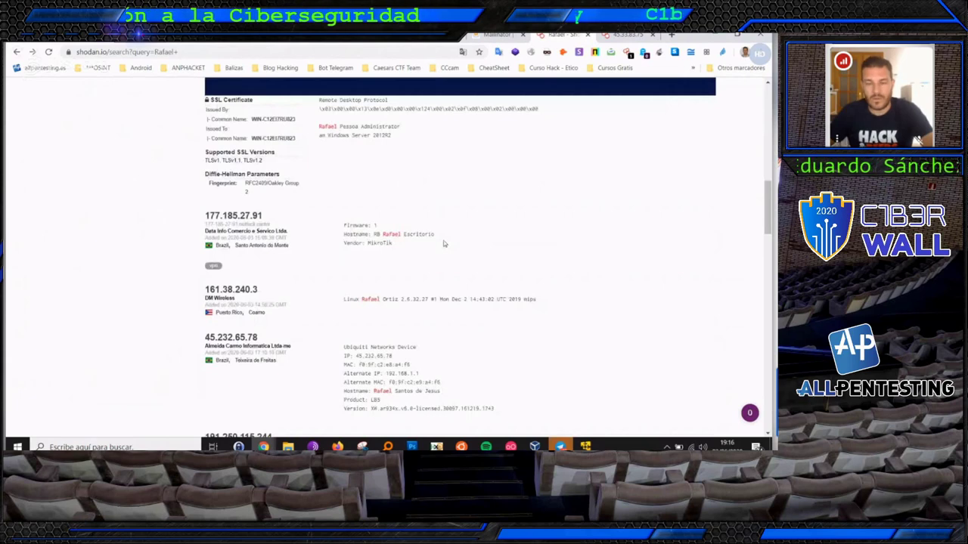
scroll(438, 242, up, 6)
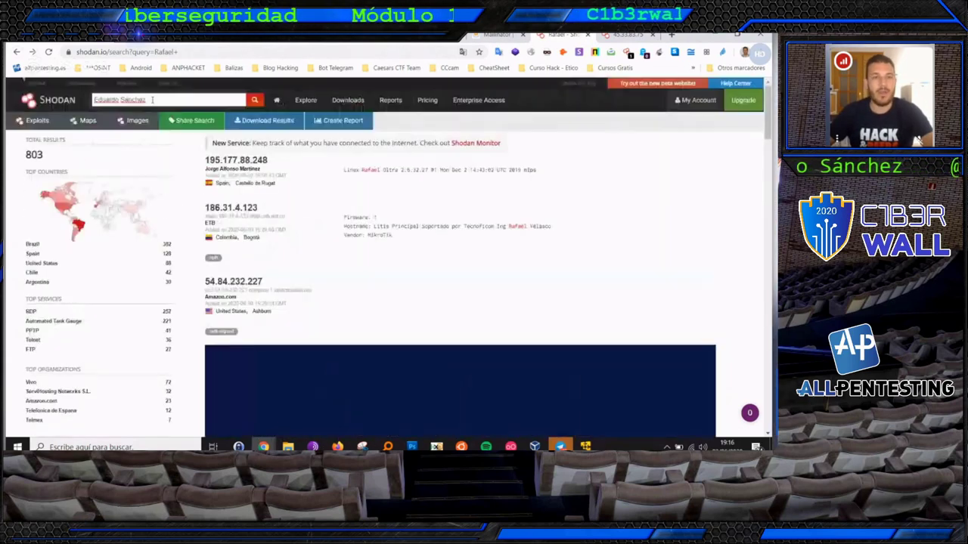
triple_click(143, 100)
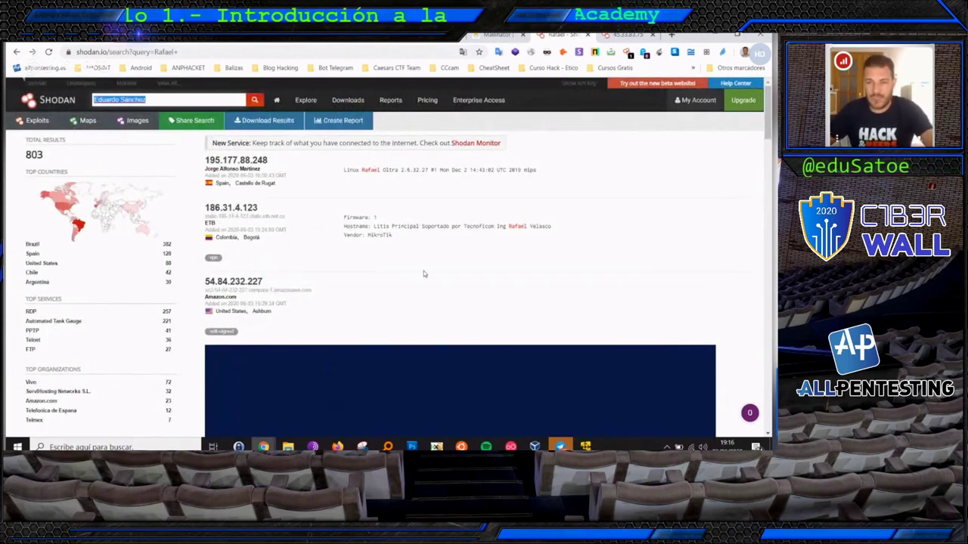
drag(519, 224, 379, 235)
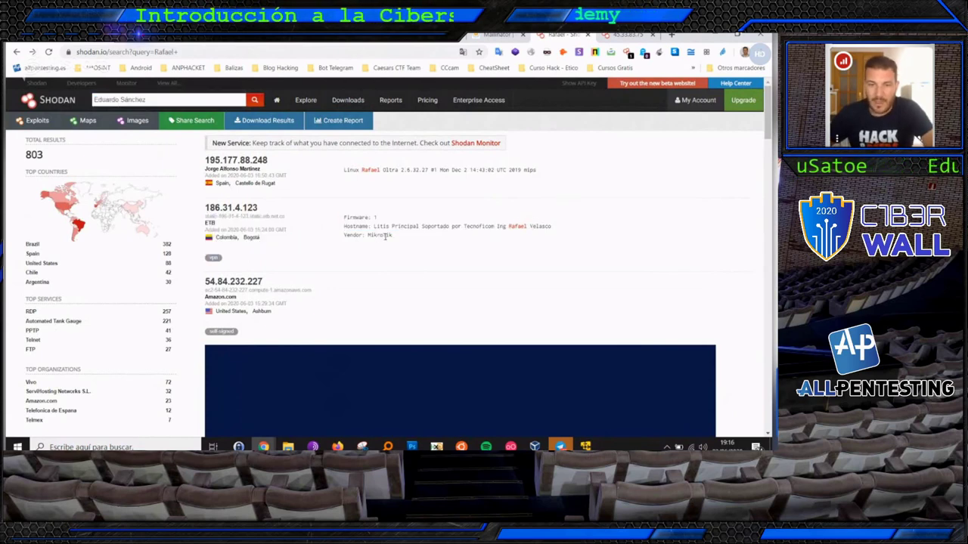
double_click(380, 235)
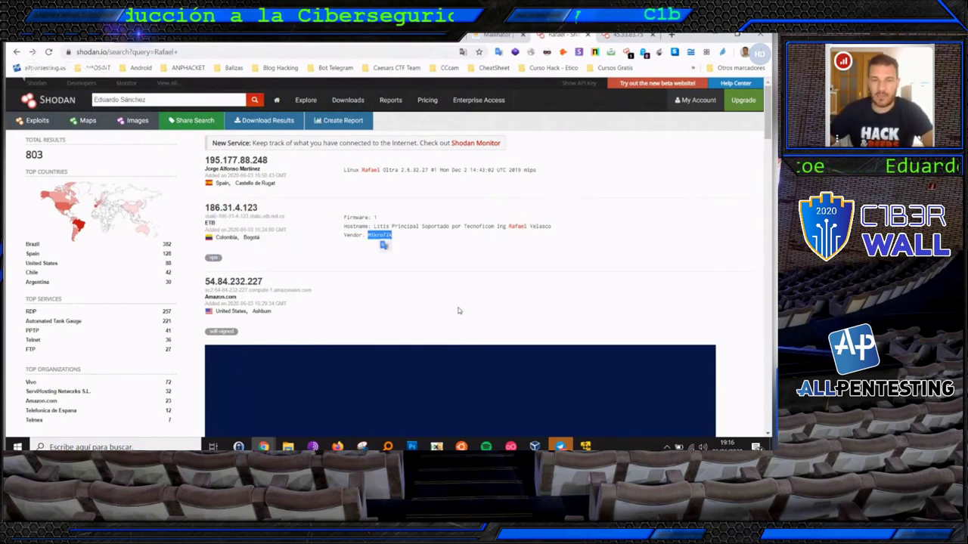
click(225, 241)
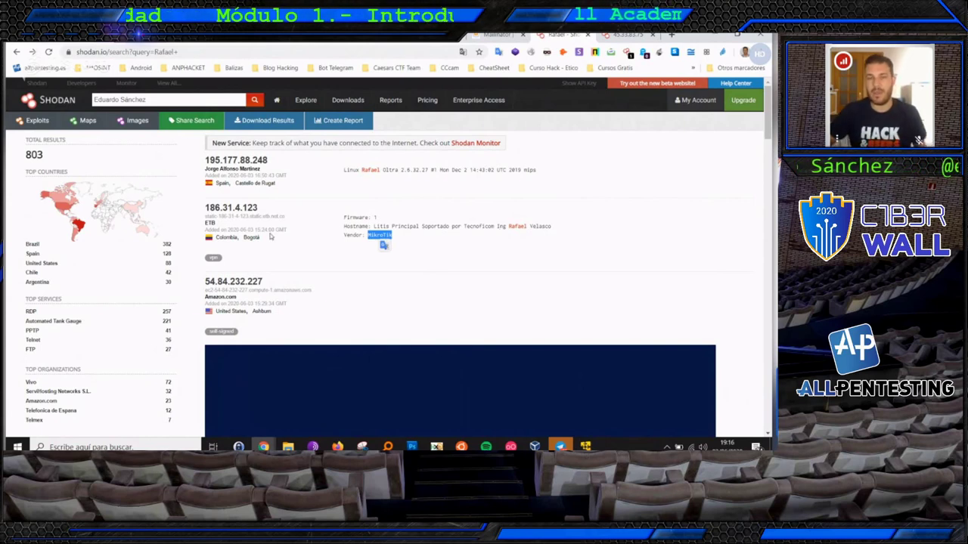
scroll(344, 278, down, 5)
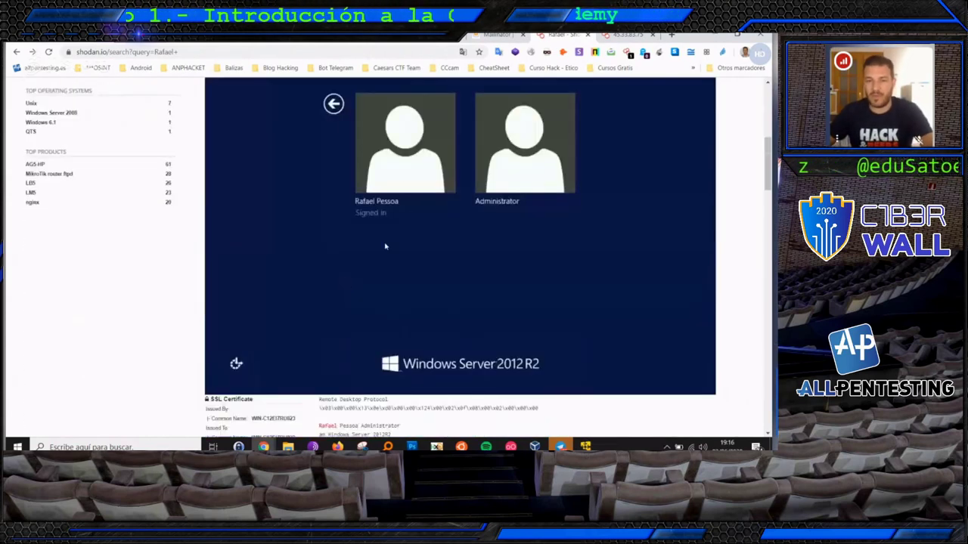
scroll(327, 382, down, 1)
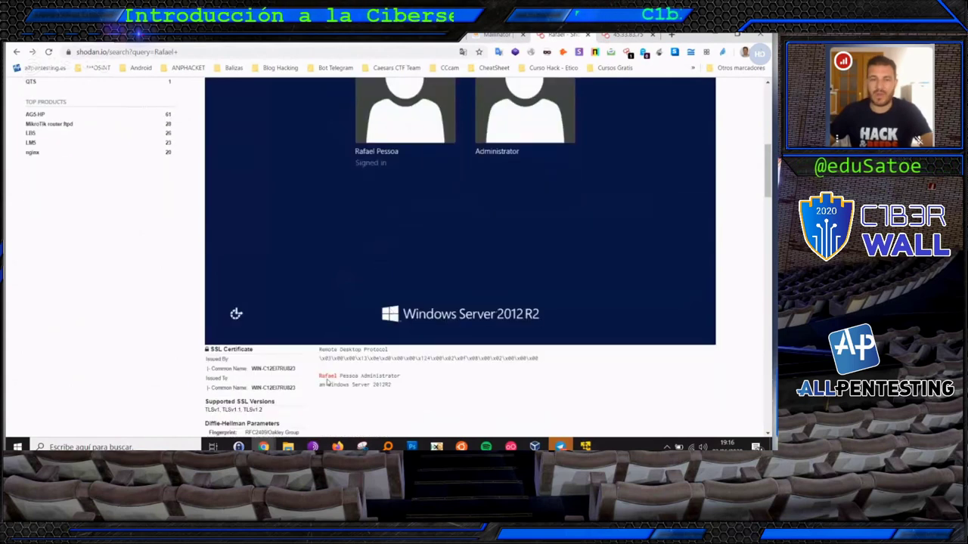
drag(397, 375, 318, 376)
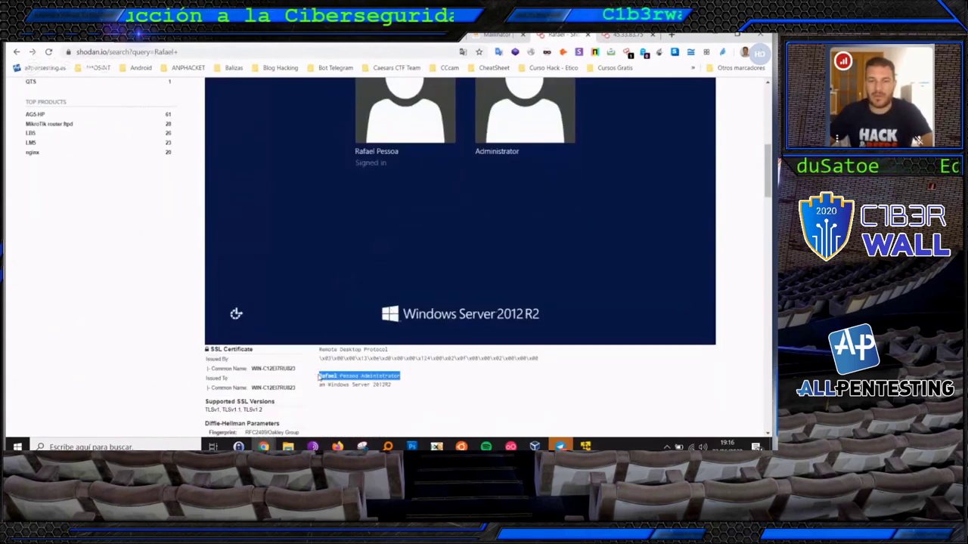
scroll(363, 361, up, 3)
scroll(362, 360, up, 3)
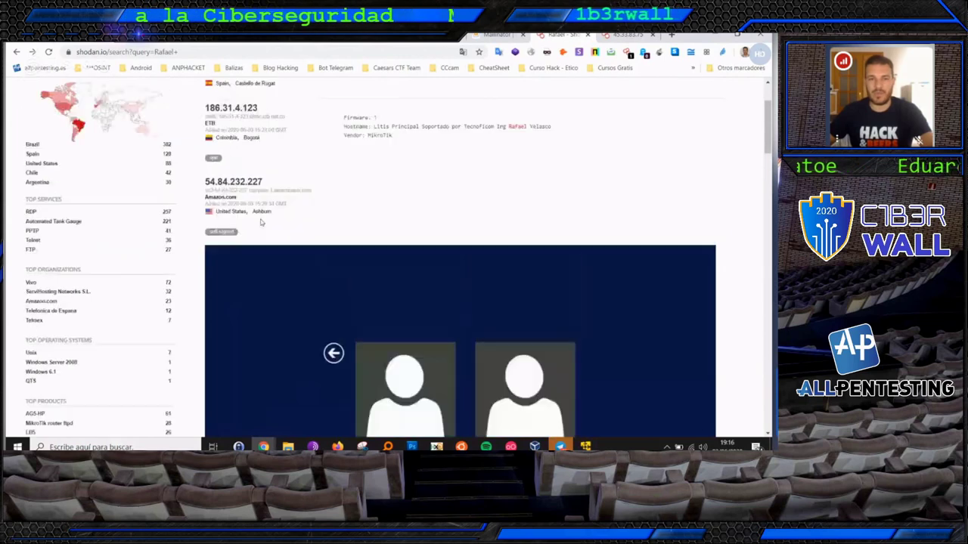
scroll(410, 290, down, 3)
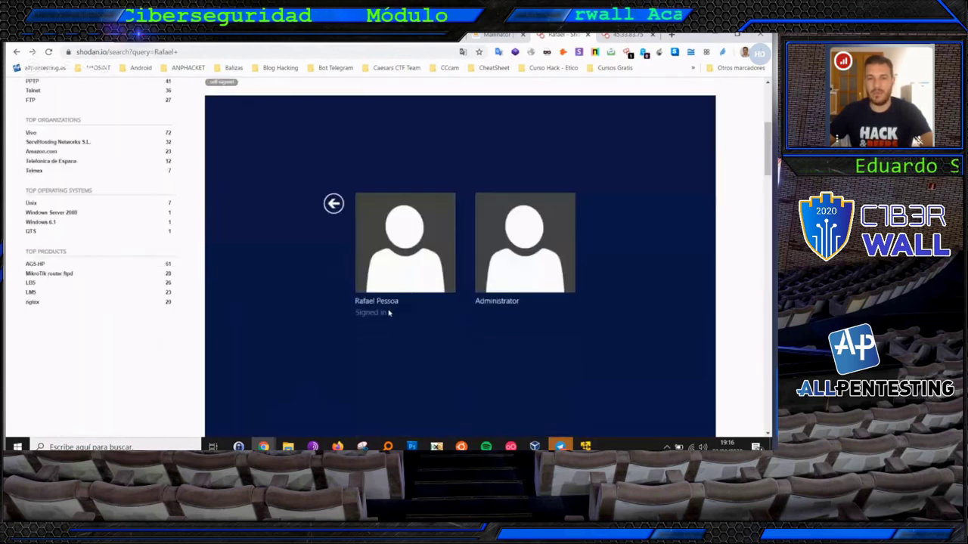
scroll(390, 313, up, 3)
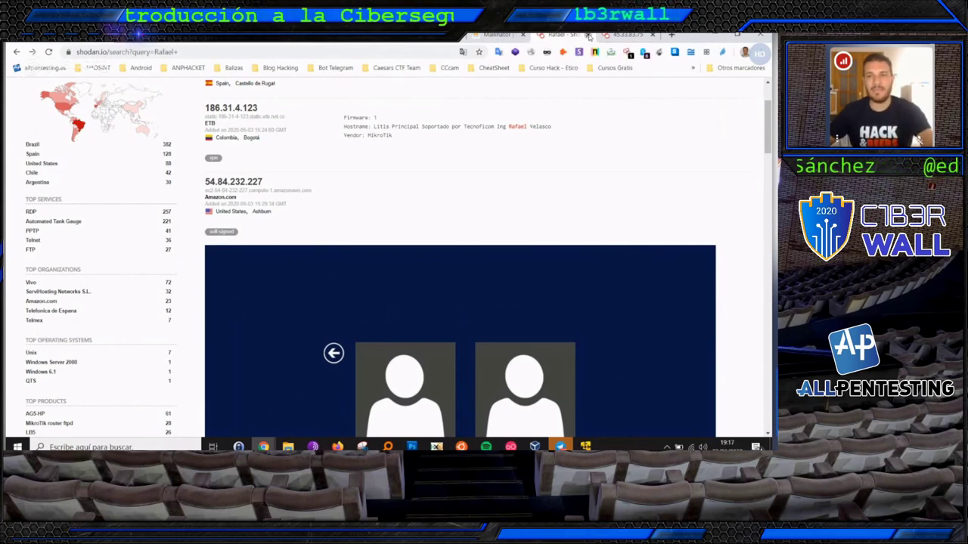
Close the Shodan, IP lookup, Mailinator, Shodan host, carrot2 and robtex tabs, then start a new tab
click(588, 36)
click(588, 36)
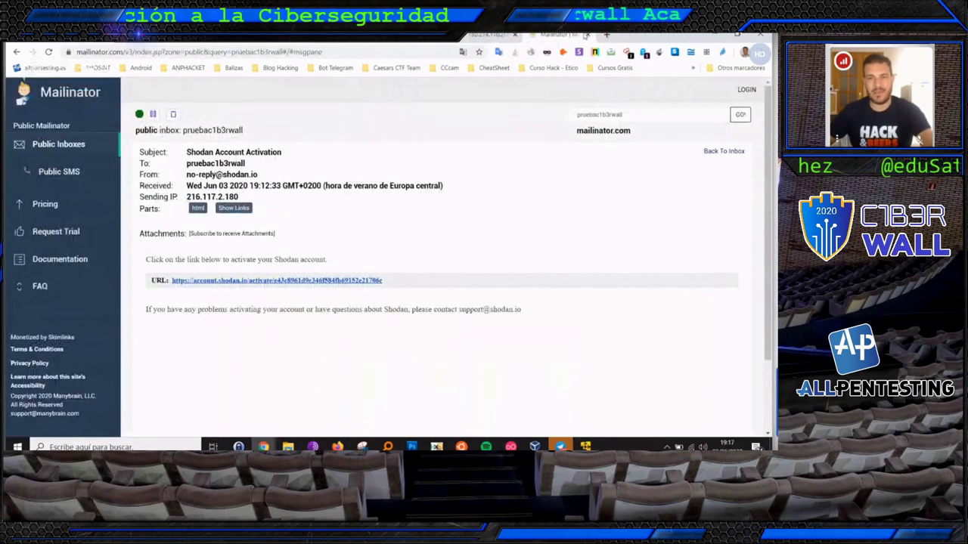
click(588, 35)
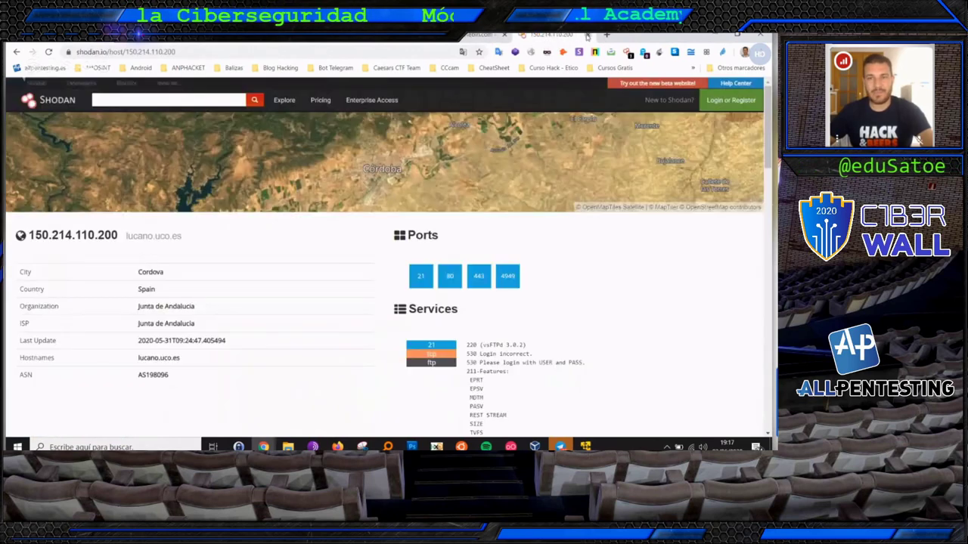
click(587, 35)
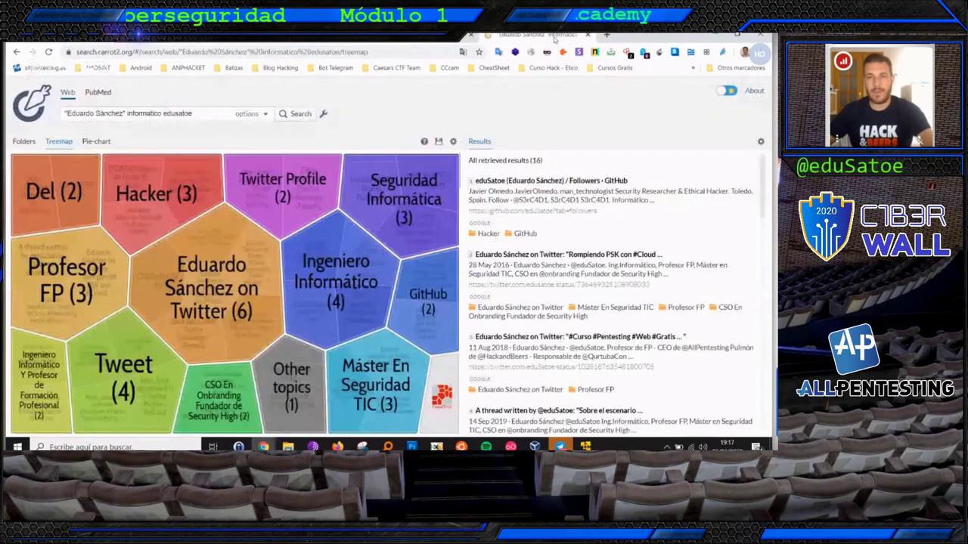
click(587, 35)
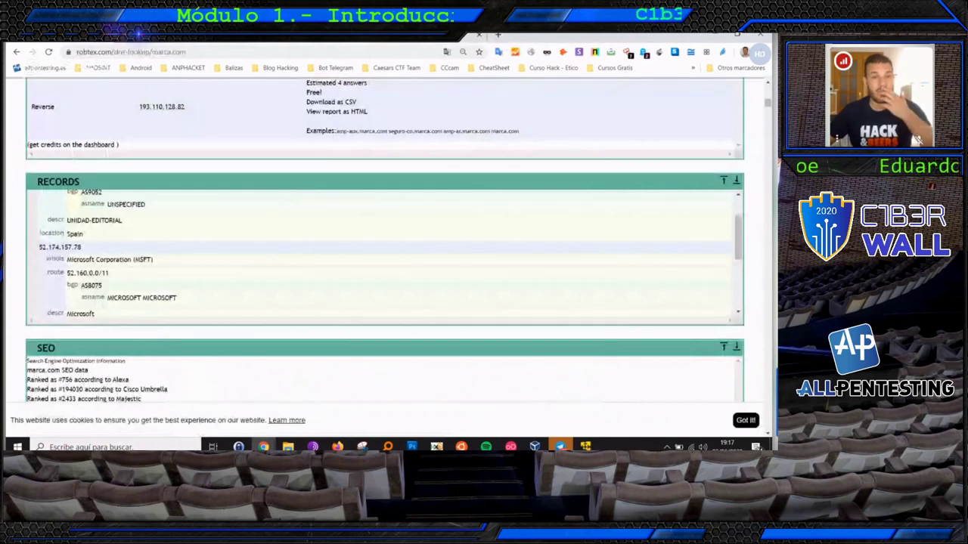
click(479, 35)
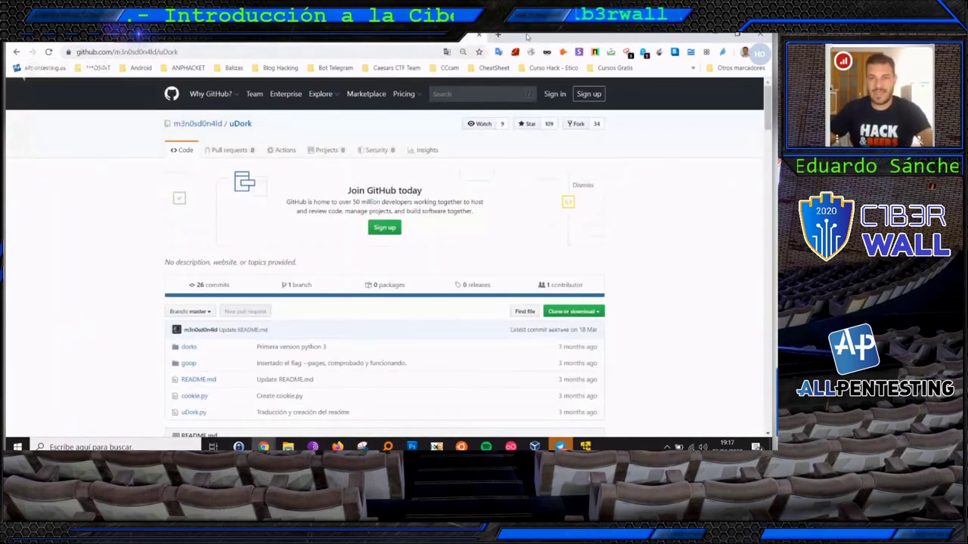
click(497, 35)
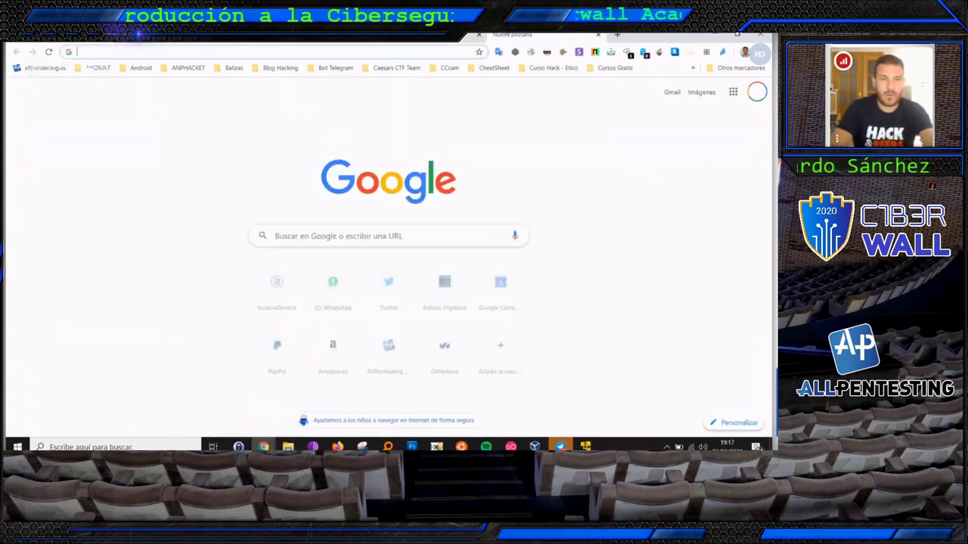
Load Google, search 'imagenes' and switch the results to Google Images
text(google)
key(Return)
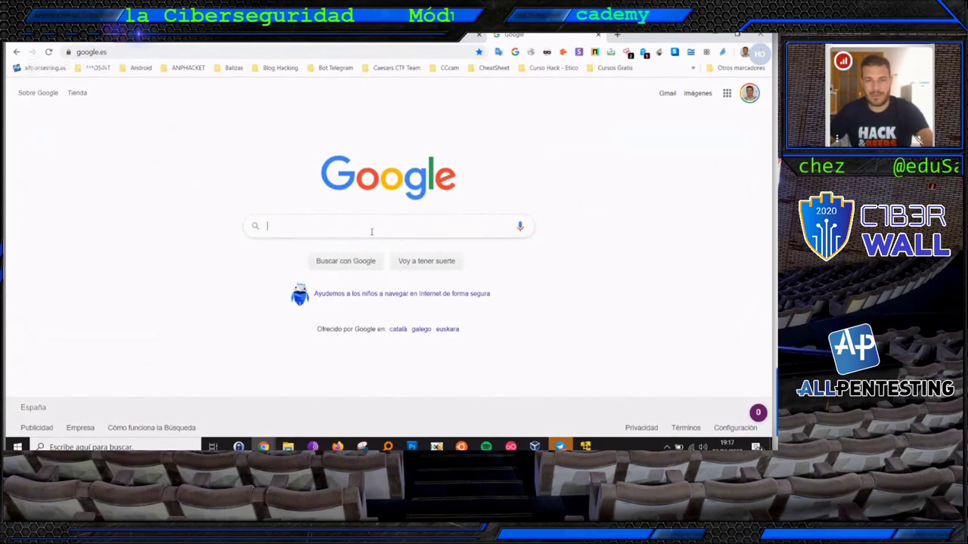
click(372, 232)
text(imagenes)
key(Return)
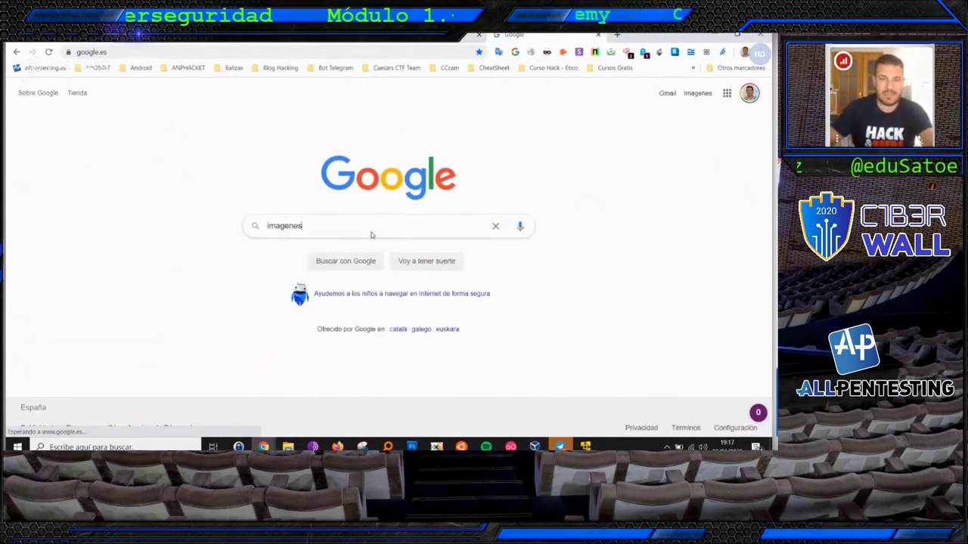
click(157, 130)
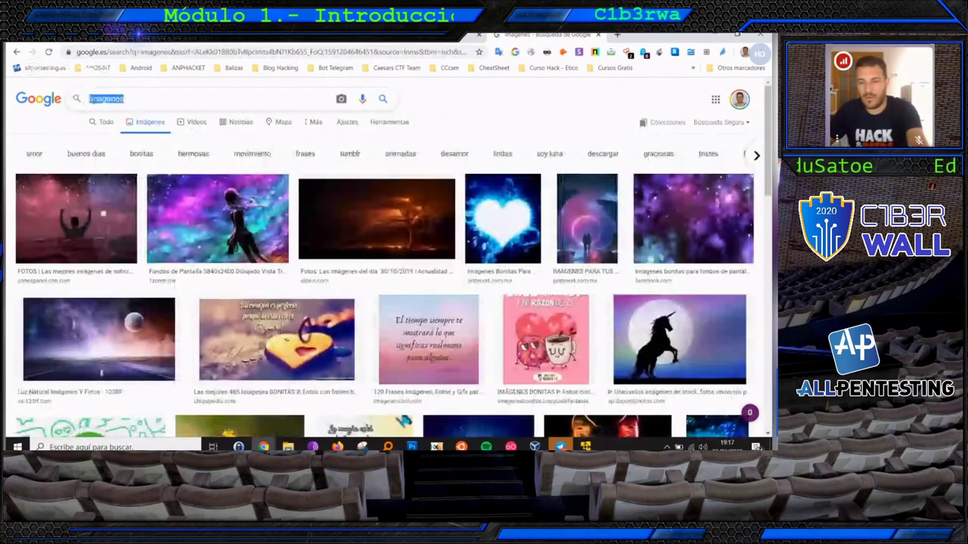
Search images for the presenter's handle, then for his full name
key(BackSpace)
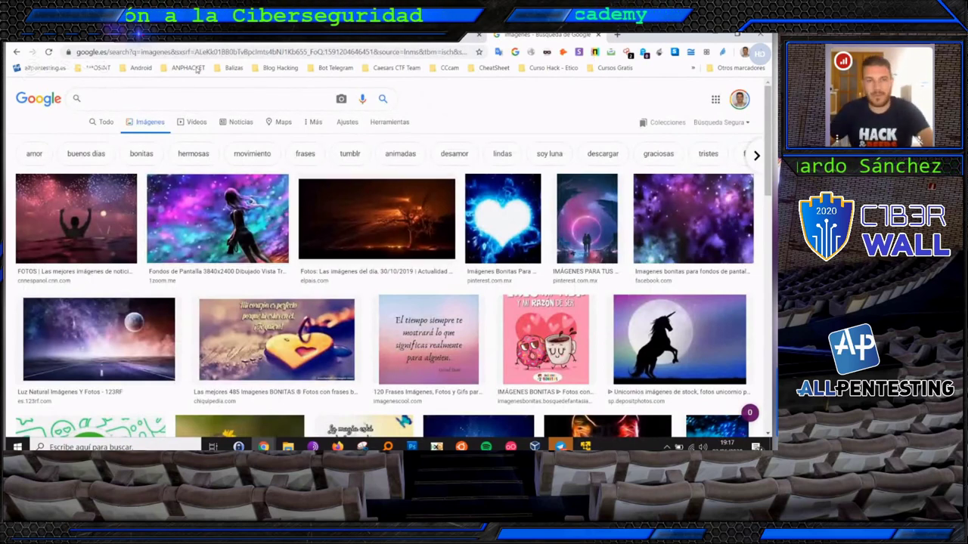
text(edusato)
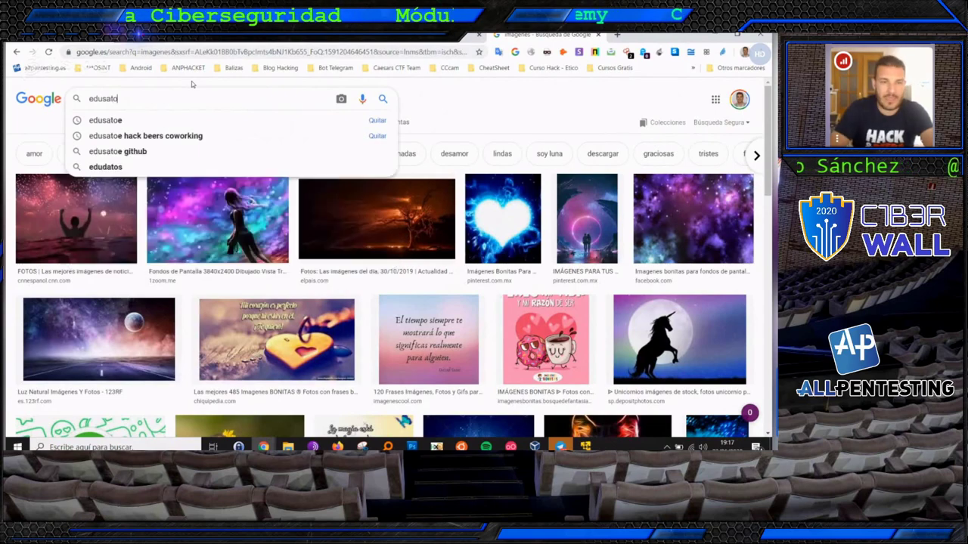
key(Return)
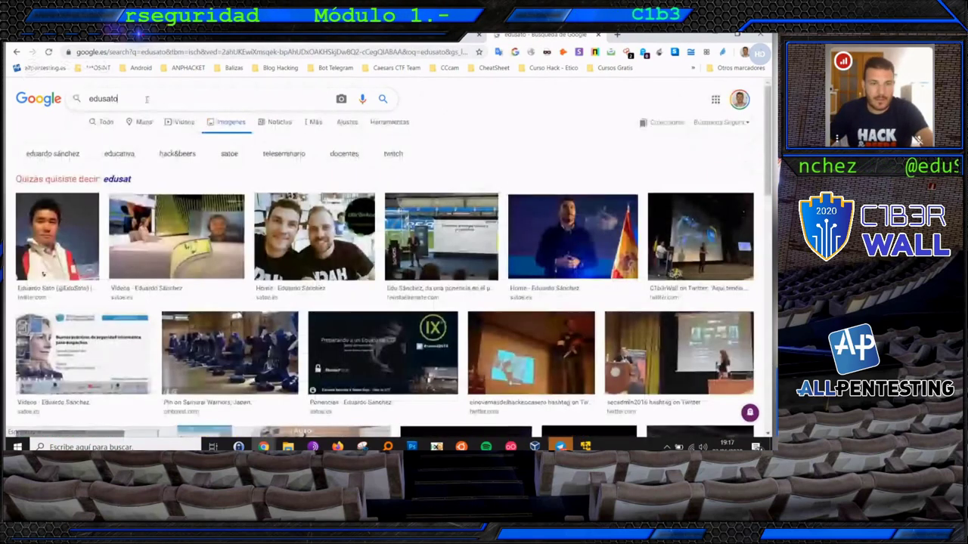
text(e)
key(Return)
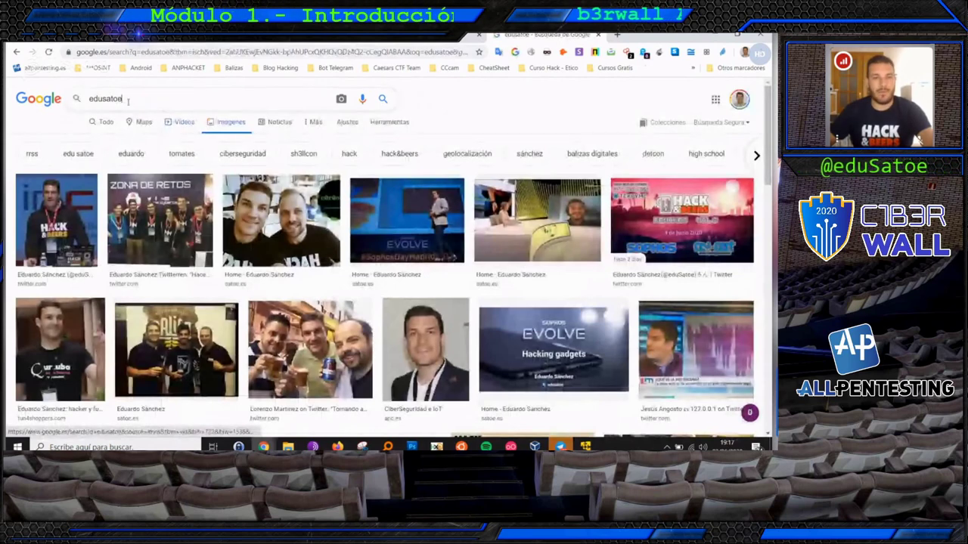
double_click(128, 101)
text(Eduardo Sá)
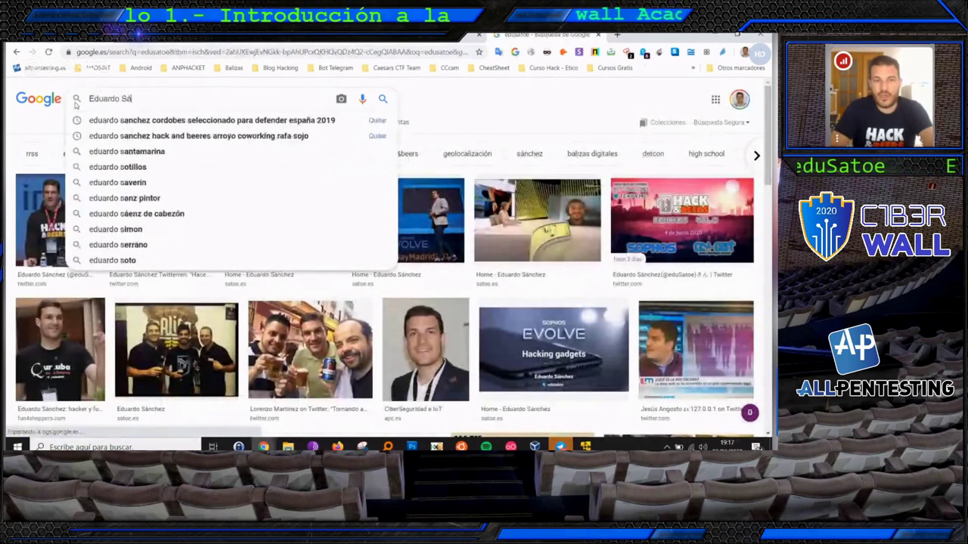
text(nchez)
key(Return)
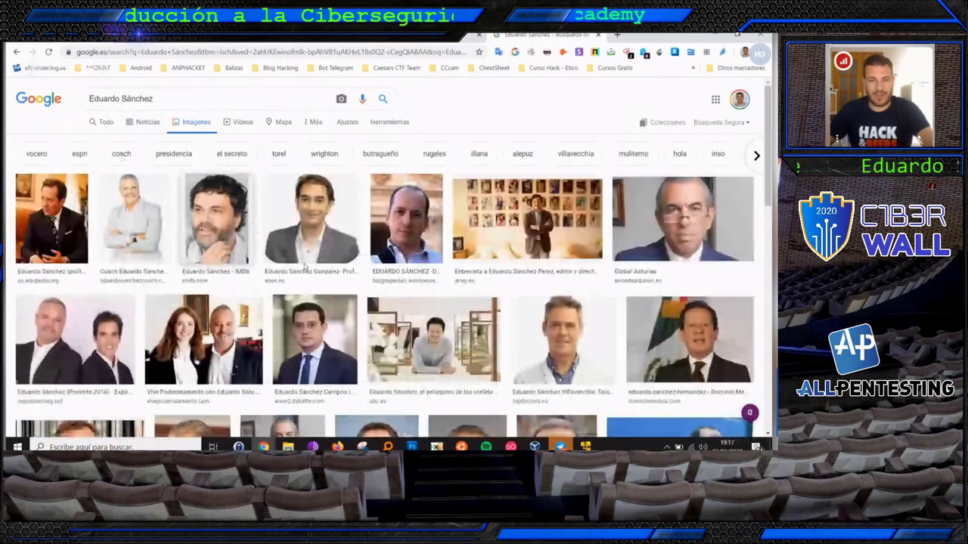
Browse the name's image results and preview the Inesdi photo
scroll(305, 266, down, 5)
scroll(385, 291, down, 4)
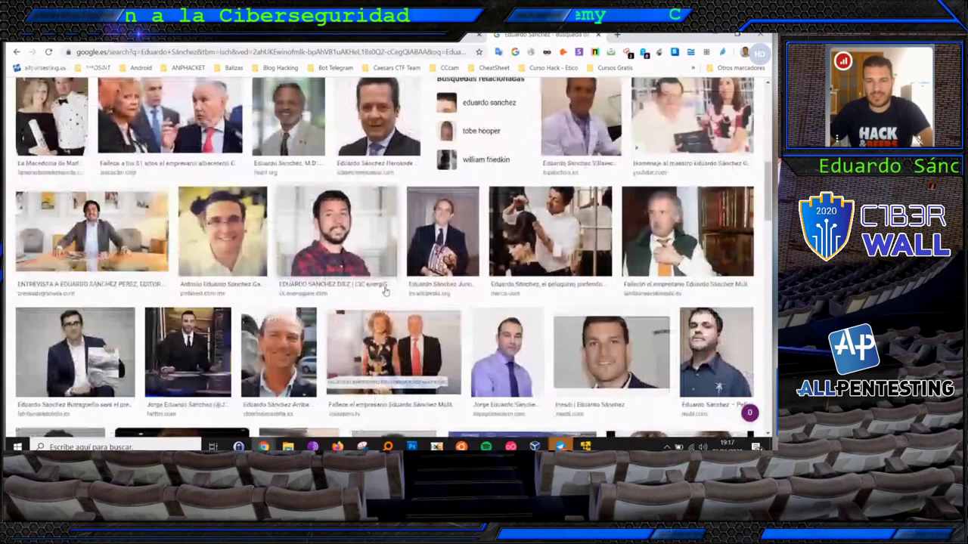
scroll(571, 267, down, 3)
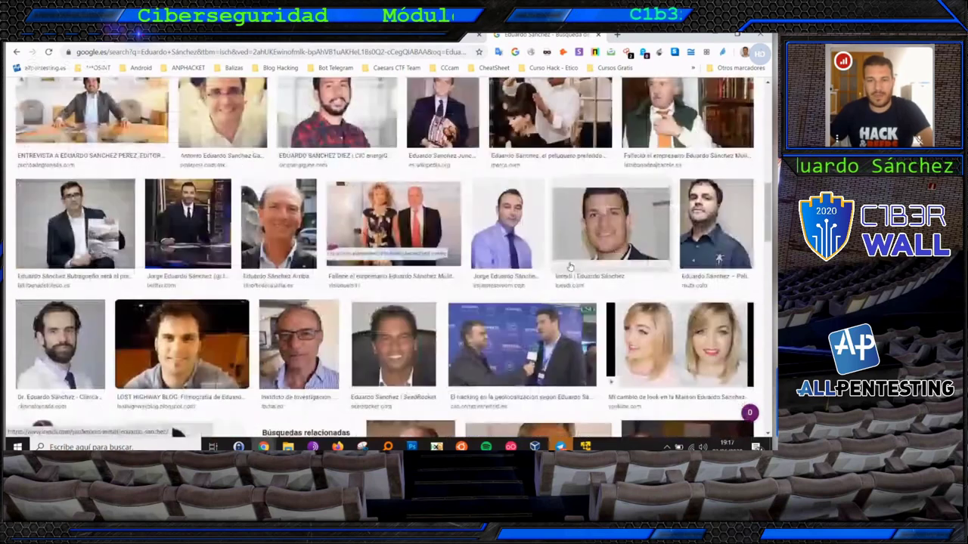
scroll(578, 236, down, 3)
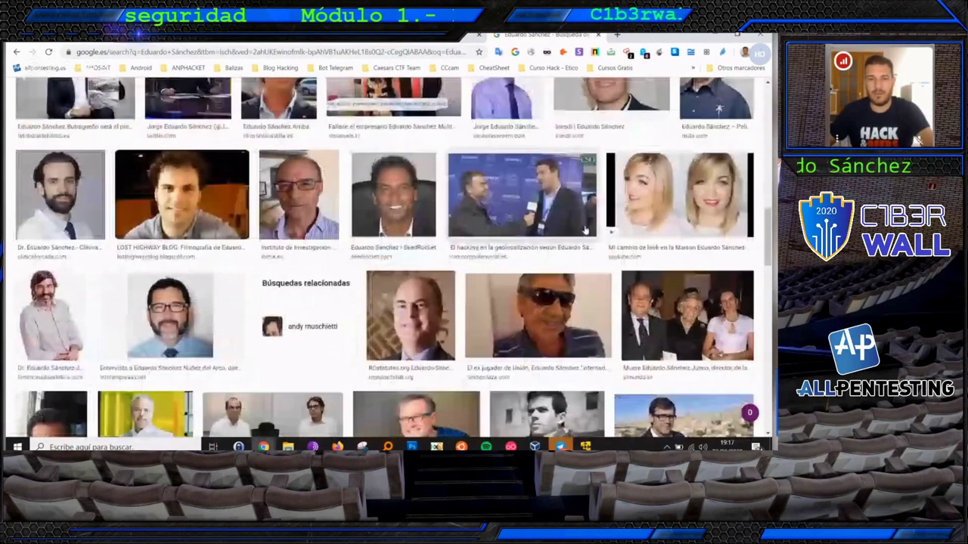
scroll(605, 258, up, 3)
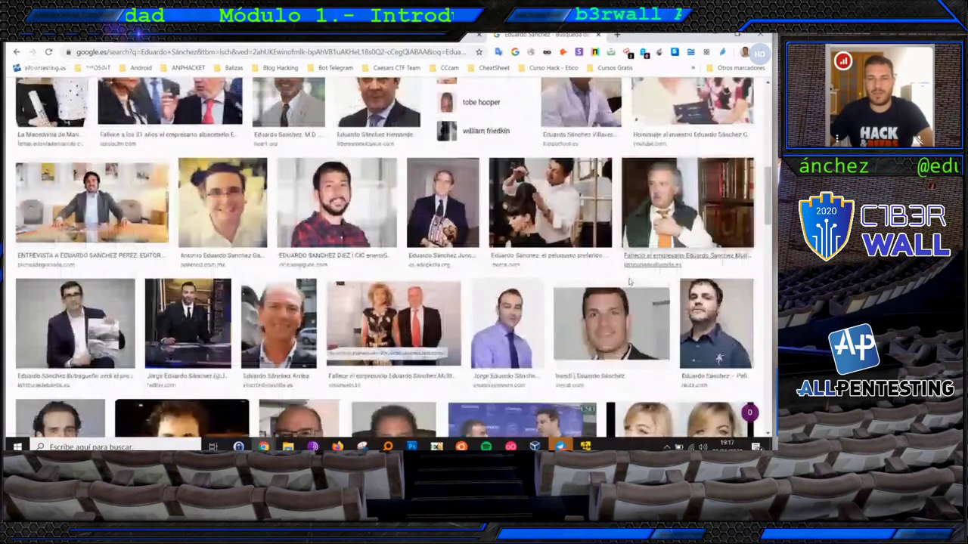
click(624, 302)
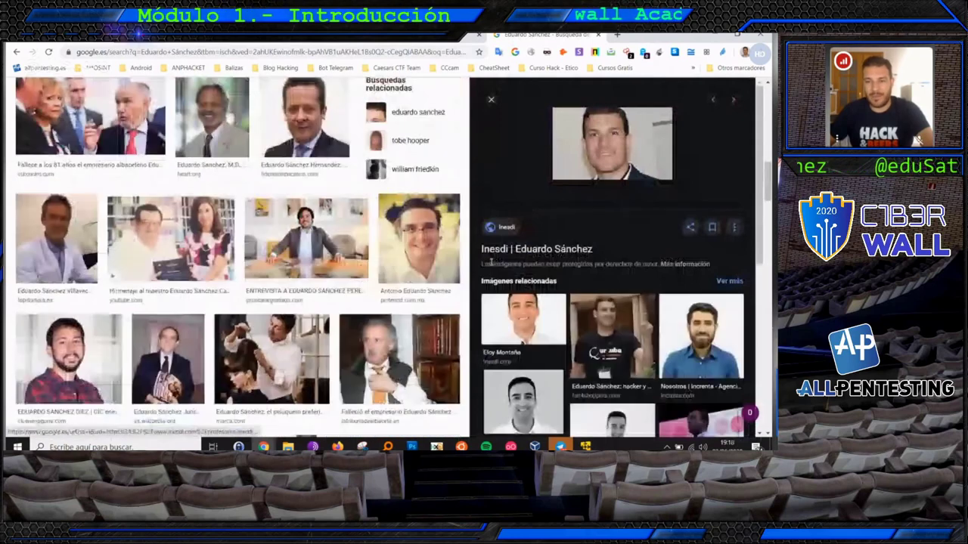
scroll(302, 257, down, 3)
scroll(302, 258, up, 1)
Reverse-search the previewed photo on Google and refine the query with the presenter's name
right_click(604, 169)
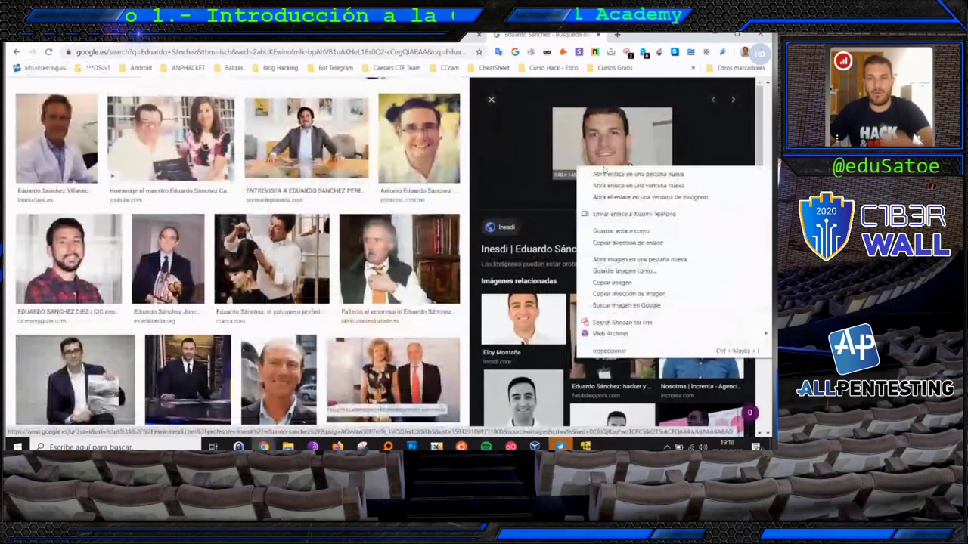
click(655, 305)
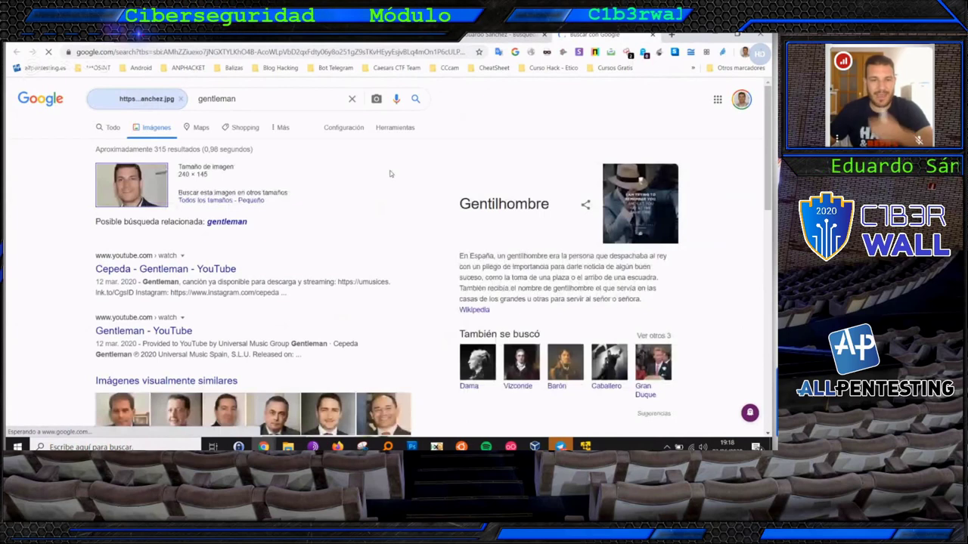
scroll(390, 174, down, 3)
scroll(390, 174, up, 3)
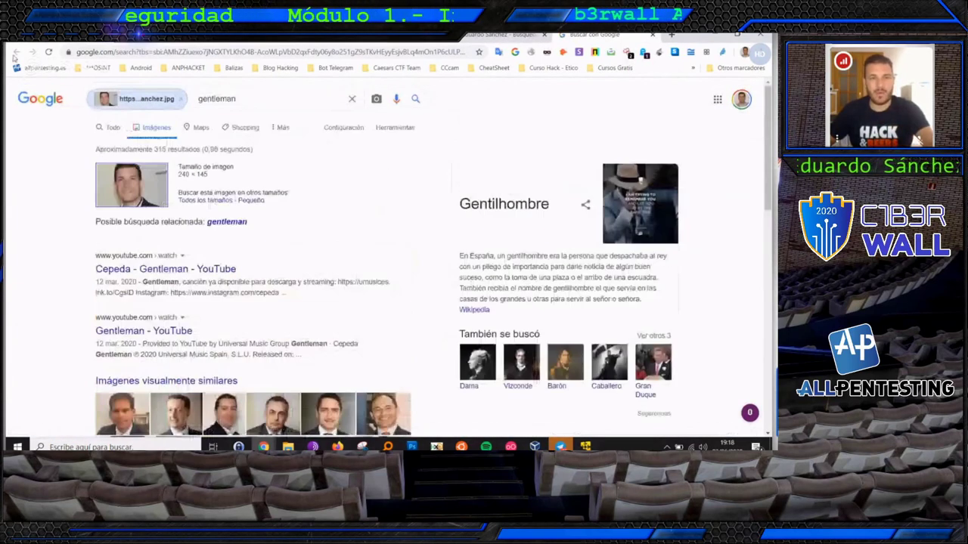
click(218, 98)
double_click(218, 98)
text(Ed)
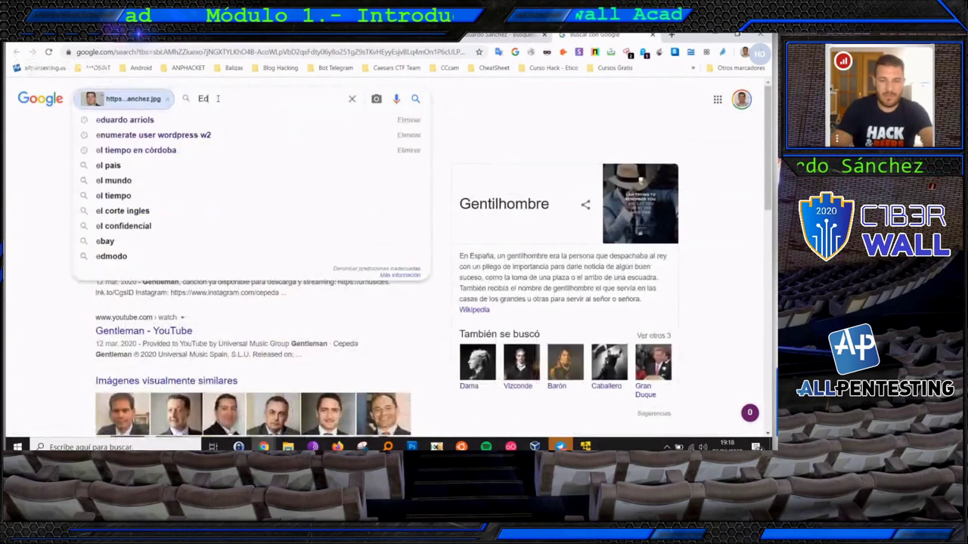
text(uard)
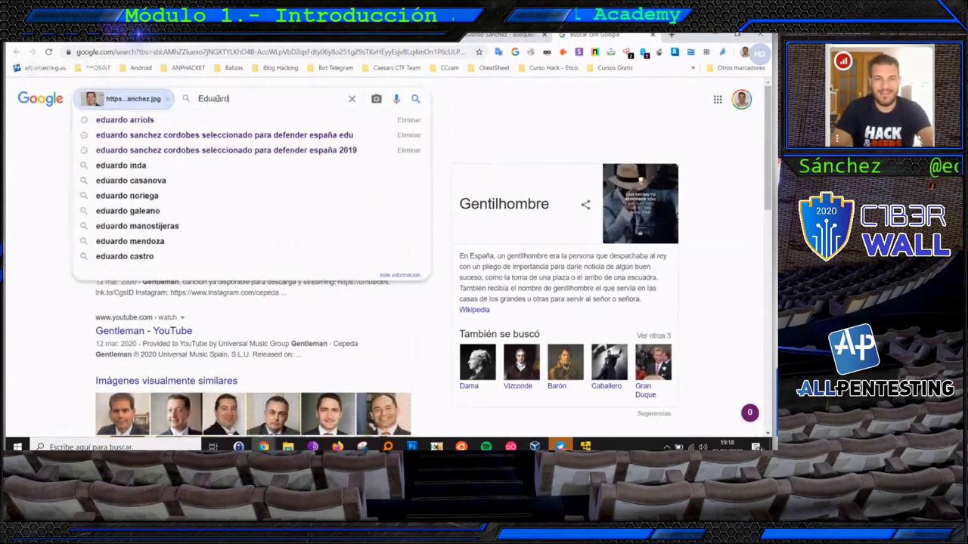
text(o Sanchez)
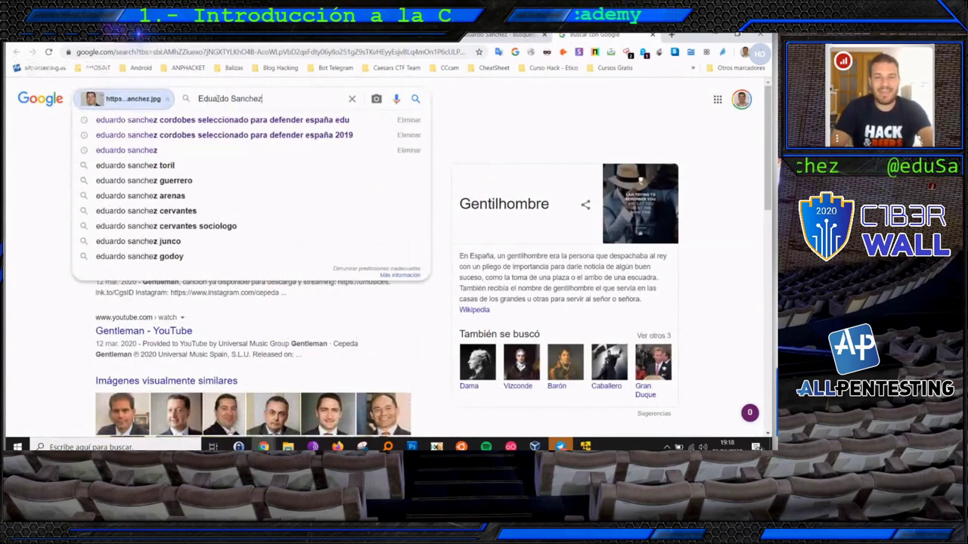
key(Return)
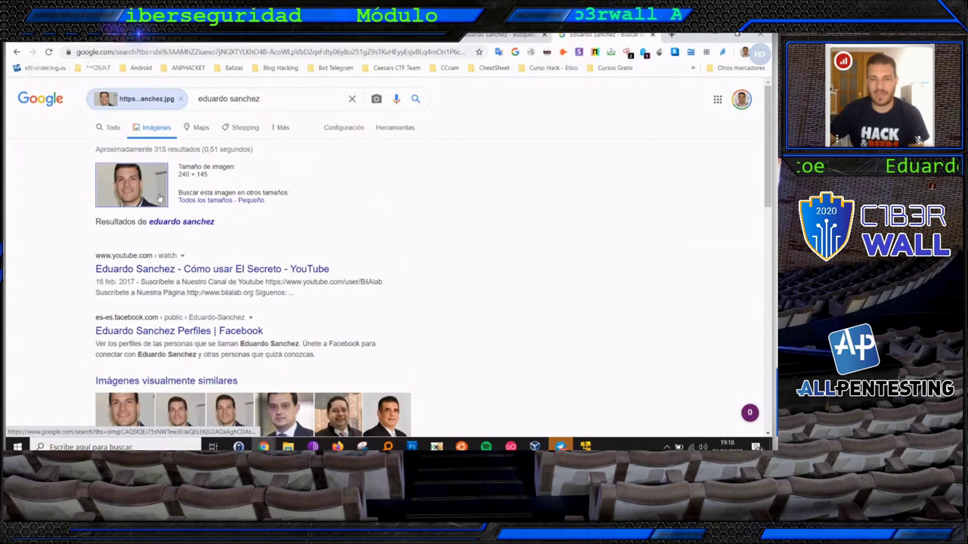
Return to the name's image results and preview photos, ending on the Mundo Hacker Academy one
scroll(209, 255, down, 1)
scroll(237, 265, down, 3)
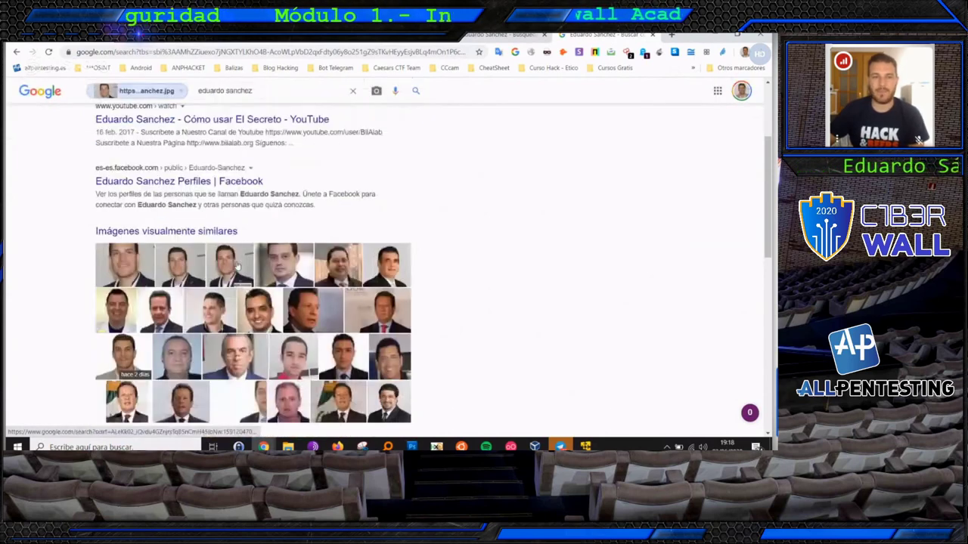
scroll(236, 265, down, 1)
scroll(211, 281, up, 2)
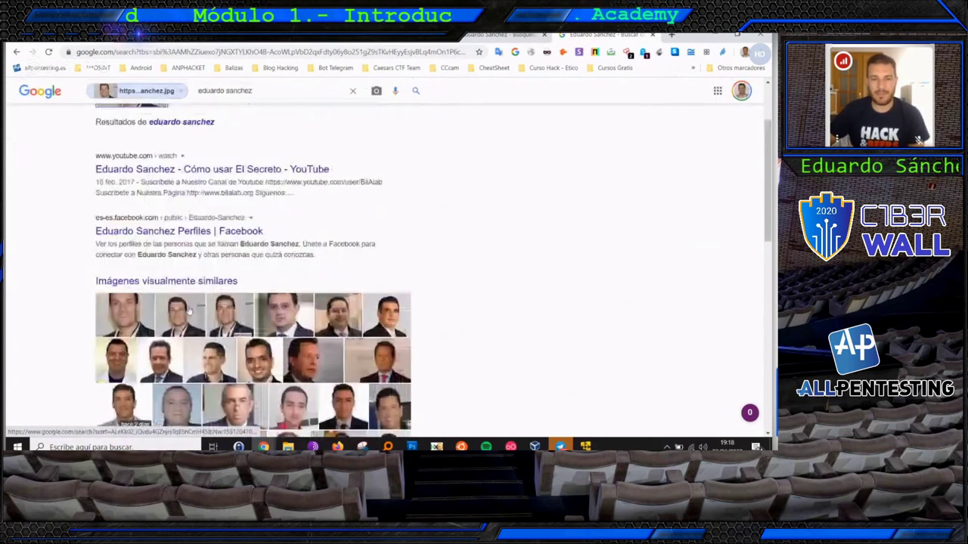
click(190, 310)
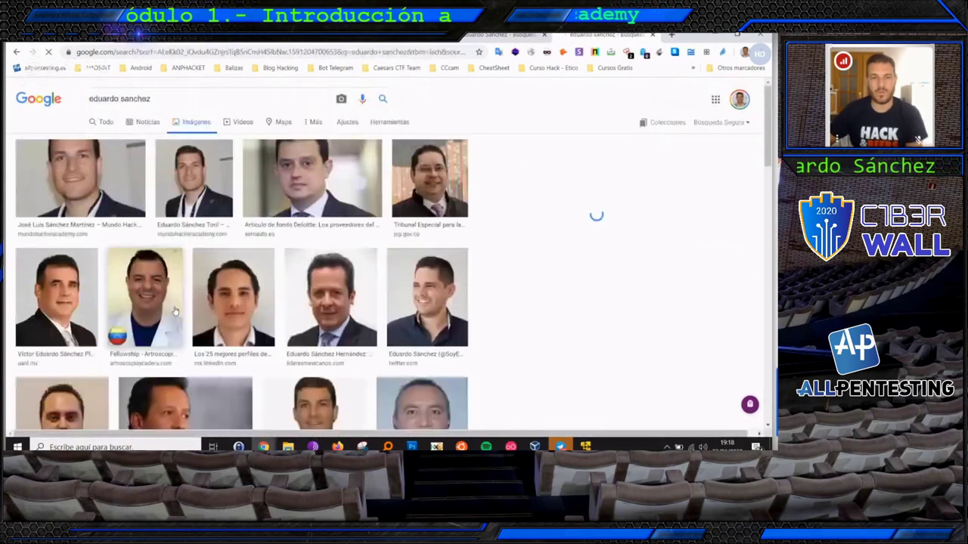
click(174, 312)
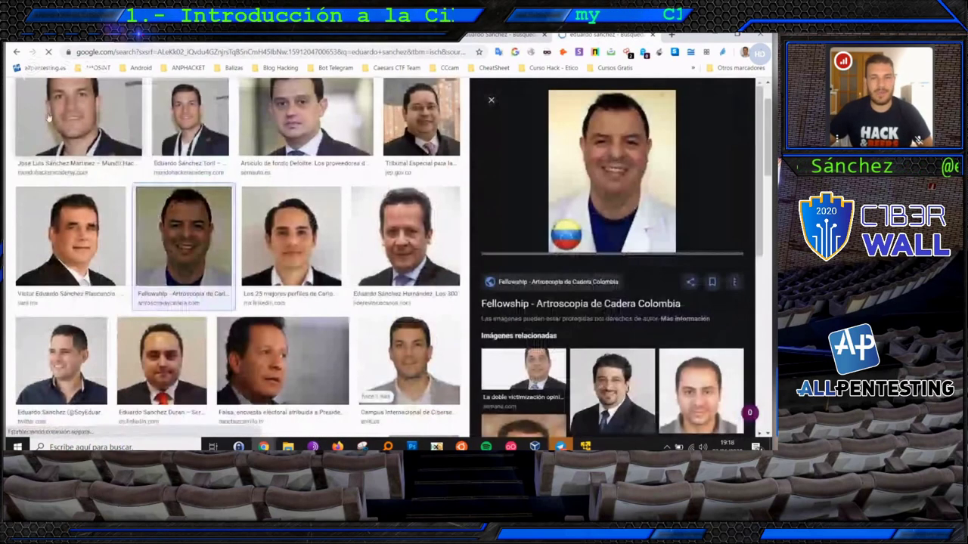
click(47, 118)
click(159, 136)
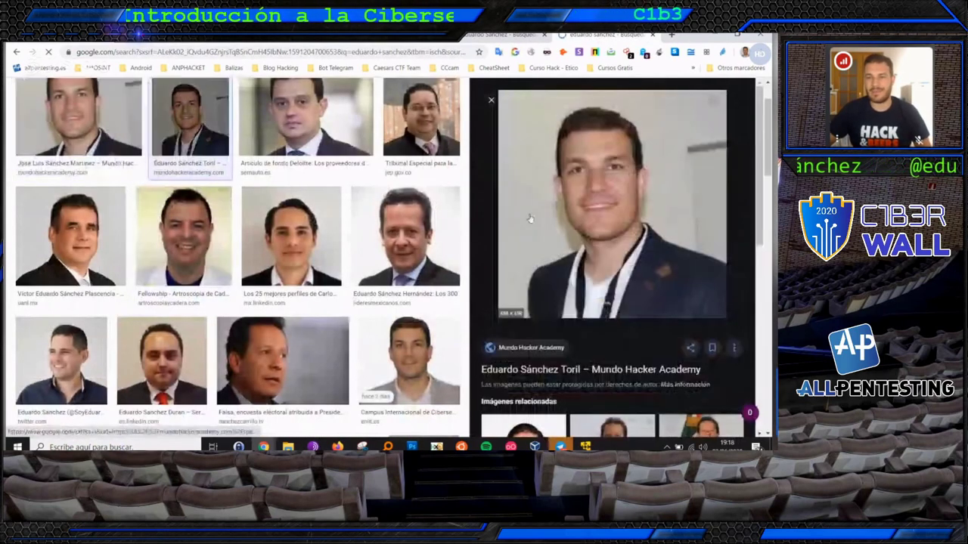
Reverse-search the Mundo Hacker Academy photo in a new tab and browse the matches
right_click(579, 214)
click(649, 356)
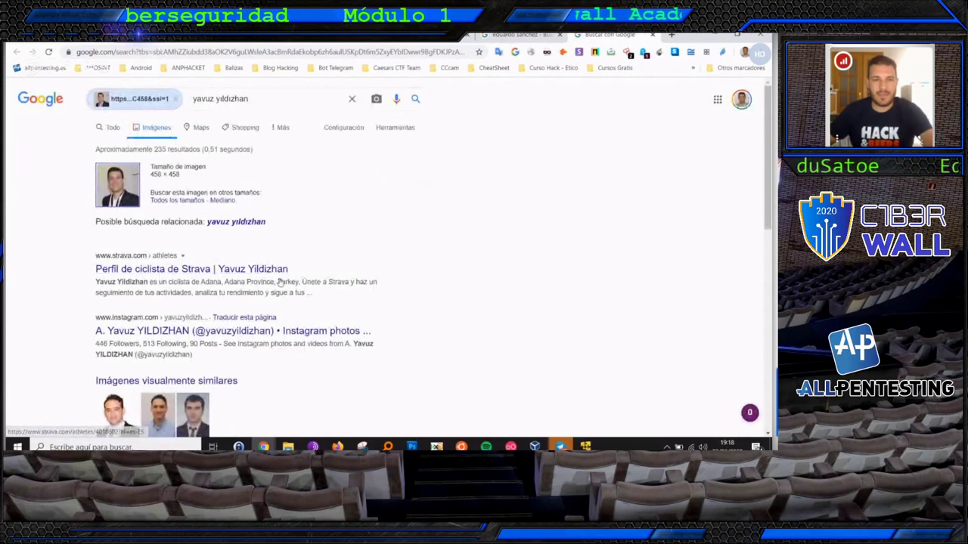
scroll(158, 309, down, 3)
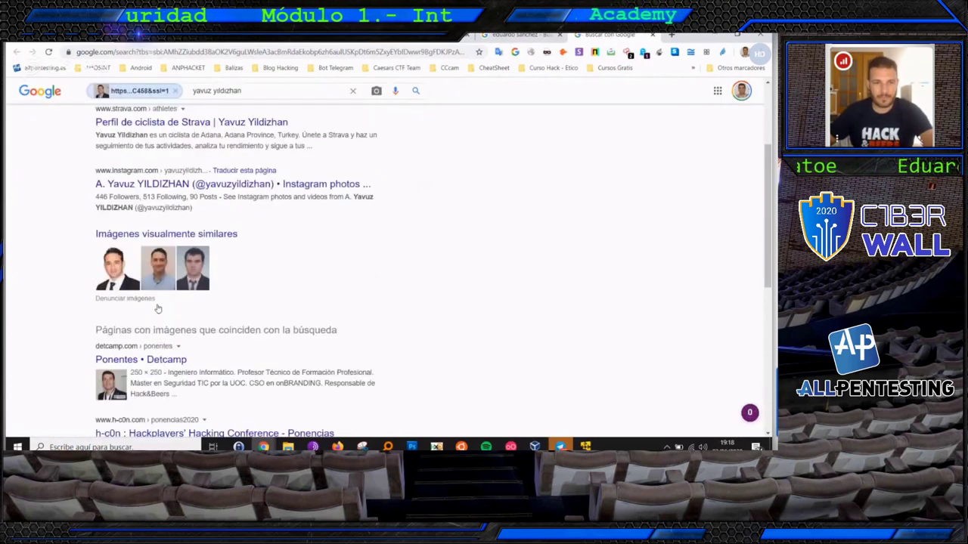
scroll(158, 308, up, 3)
scroll(119, 146, down, 5)
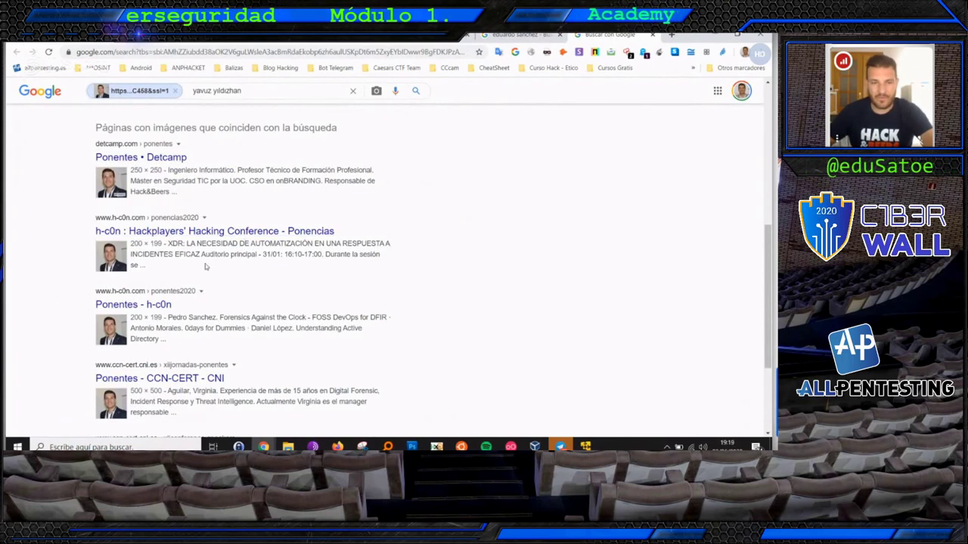
scroll(217, 281, down, 3)
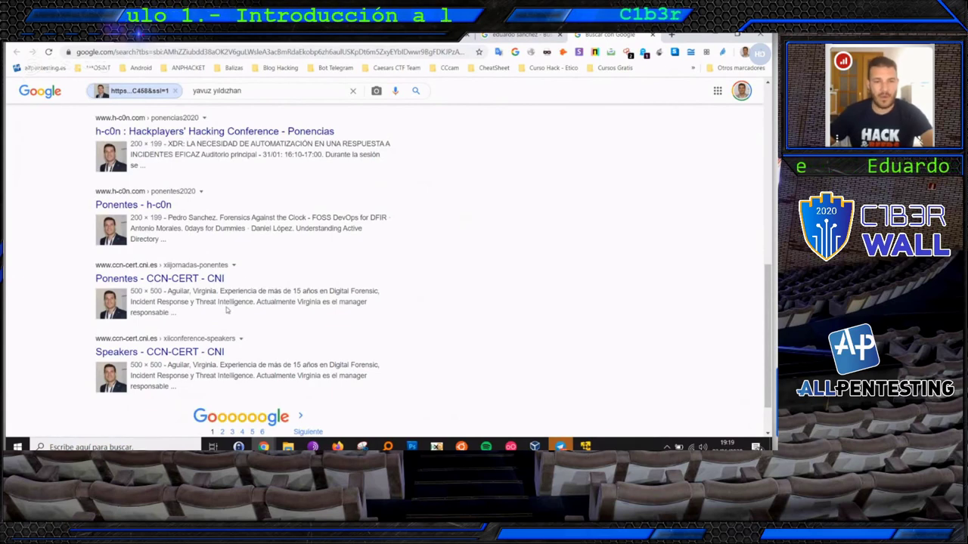
scroll(224, 296, down, 1)
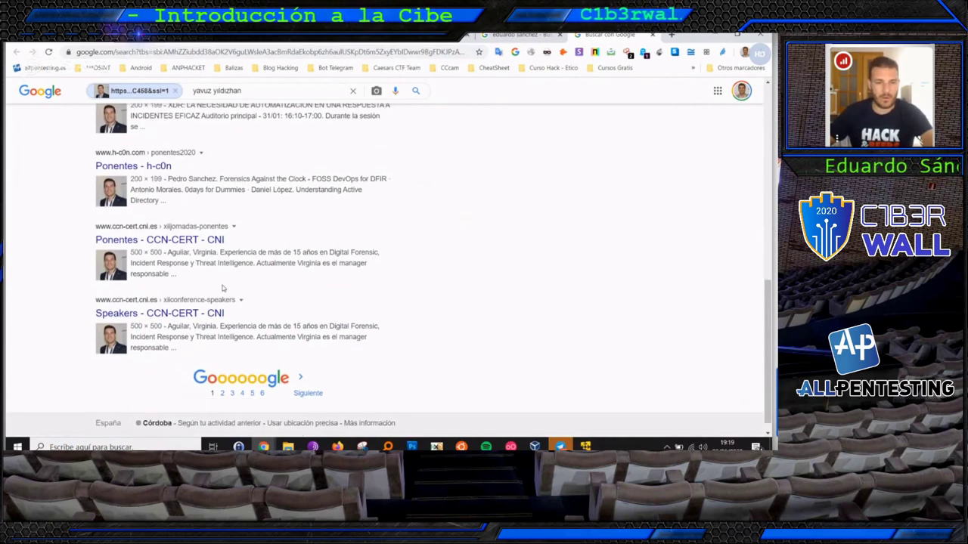
scroll(223, 289, down, 1)
Check the second page of matches, then go back to the first page
click(309, 378)
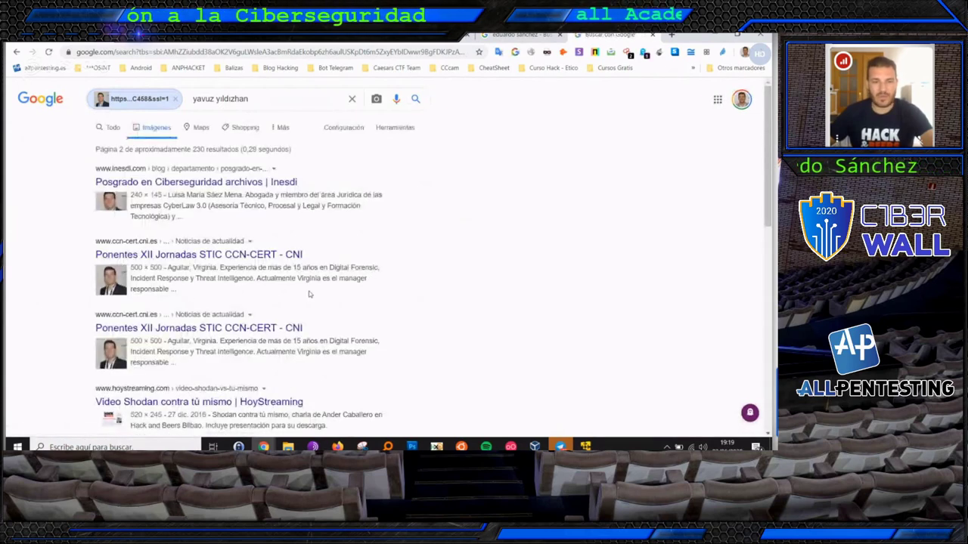
scroll(308, 294, down, 3)
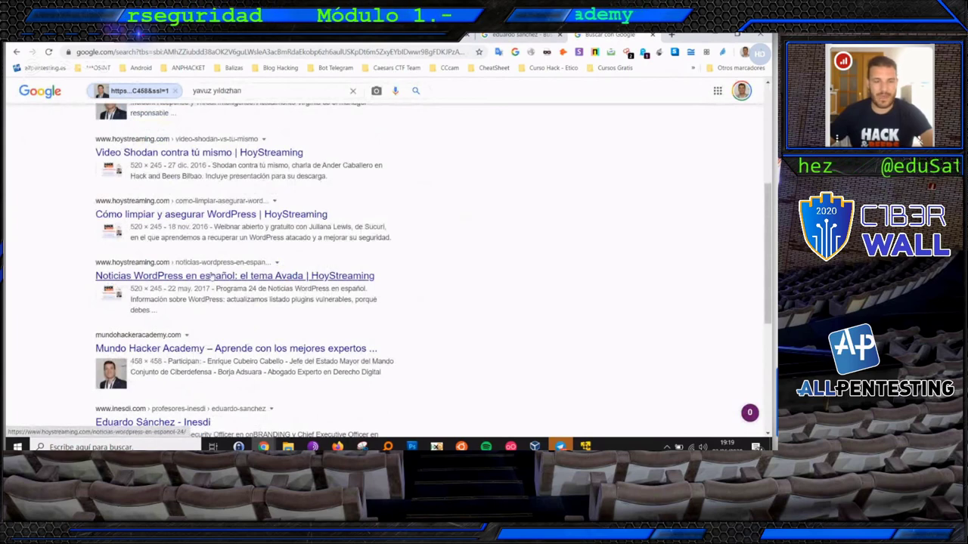
scroll(179, 157, down, 2)
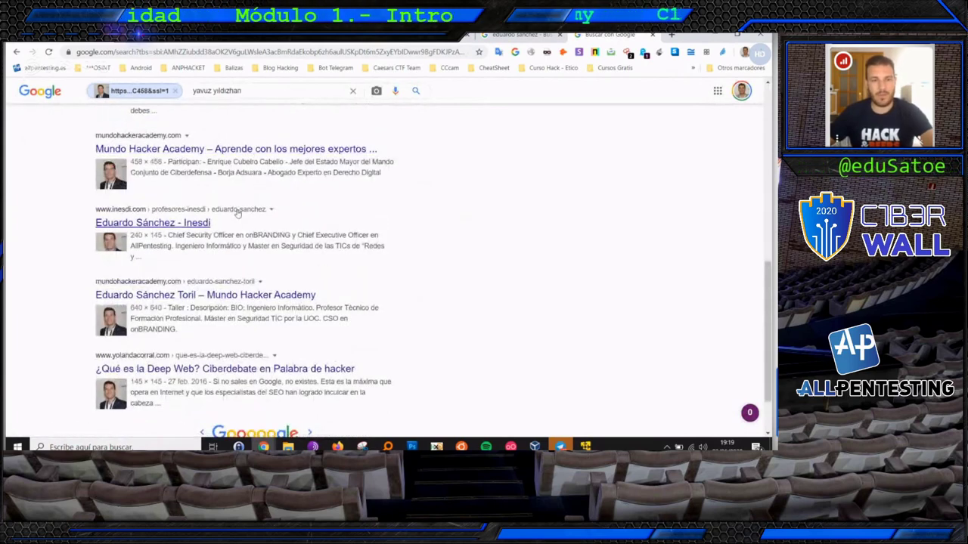
scroll(287, 330, down, 1)
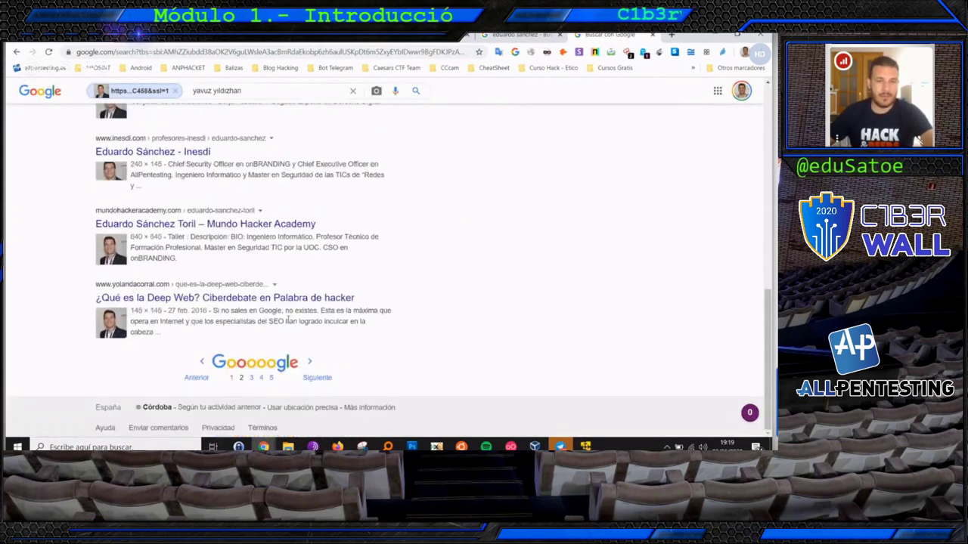
scroll(191, 254, up, 6)
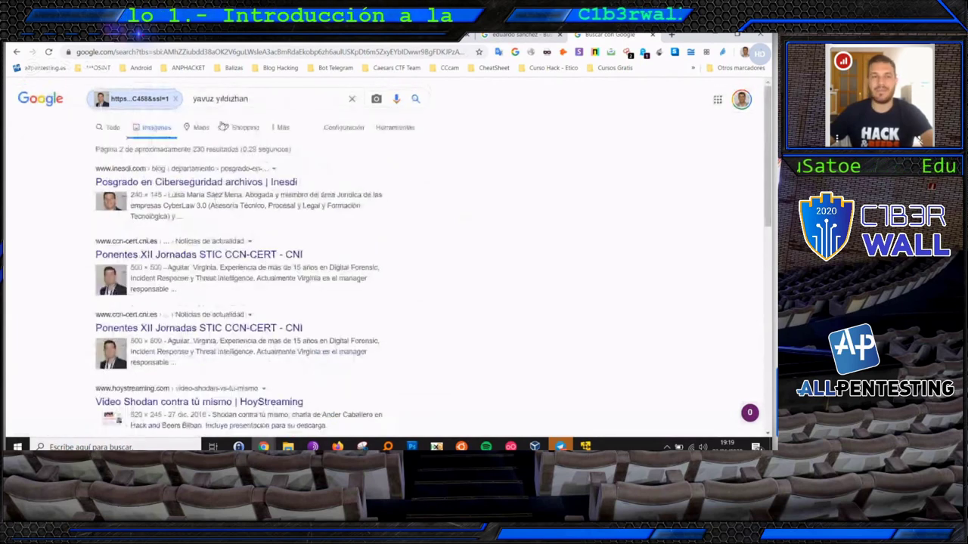
click(16, 51)
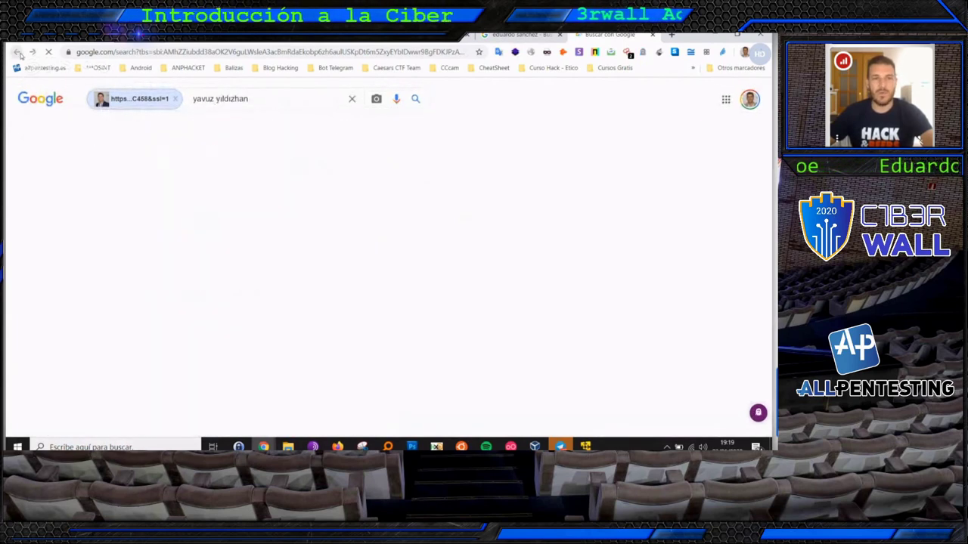
scroll(12, 115, up, 10)
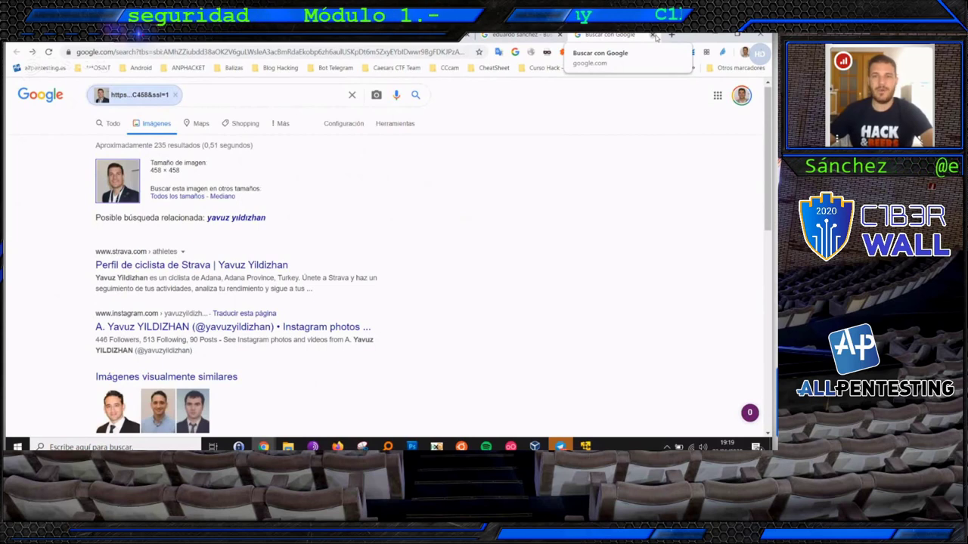
Close the reverse-search tab, open Google's search-by-image box and close the photo viewer
click(653, 36)
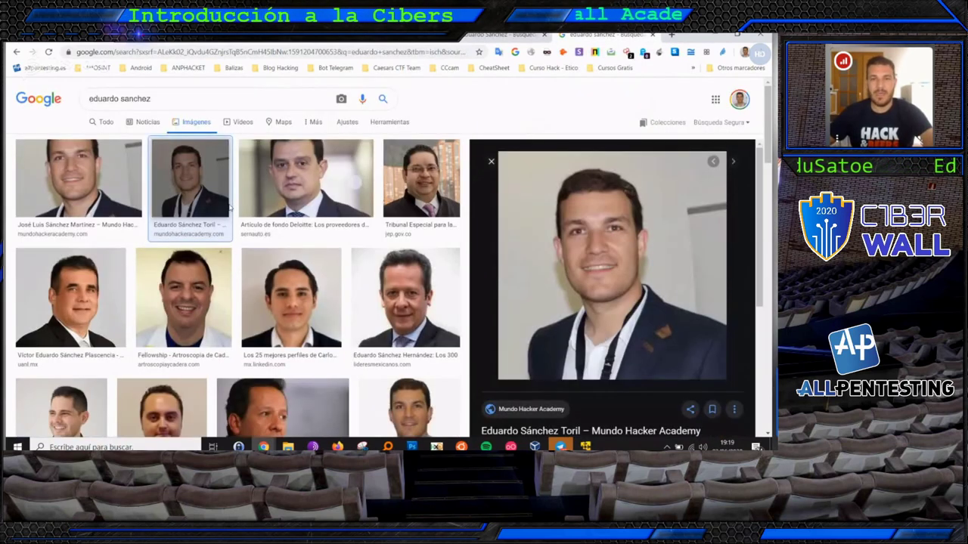
click(342, 98)
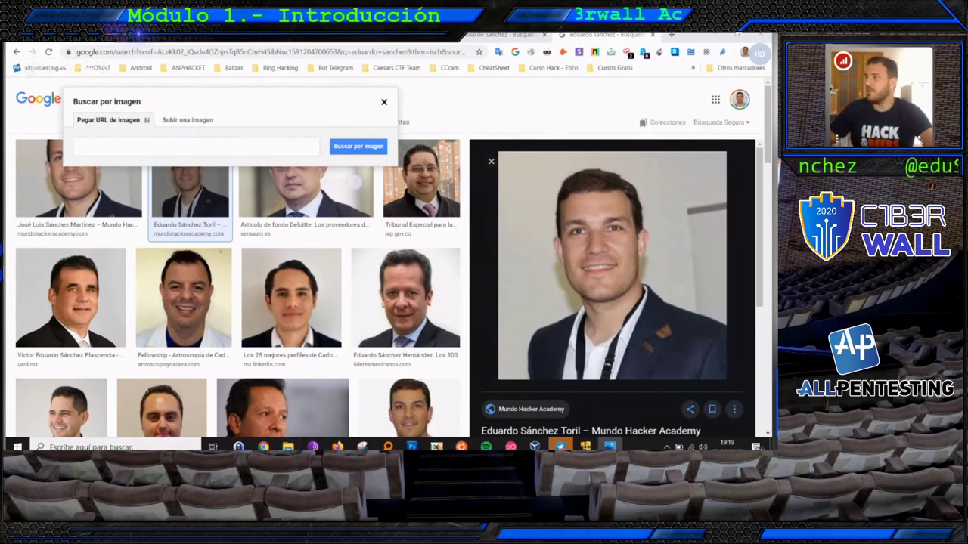
drag(347, 162, 375, 62)
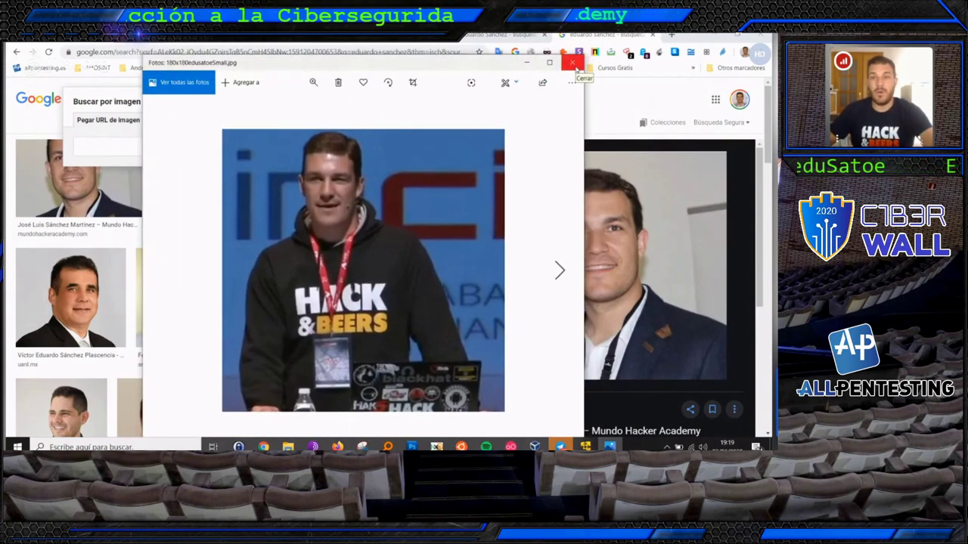
click(575, 64)
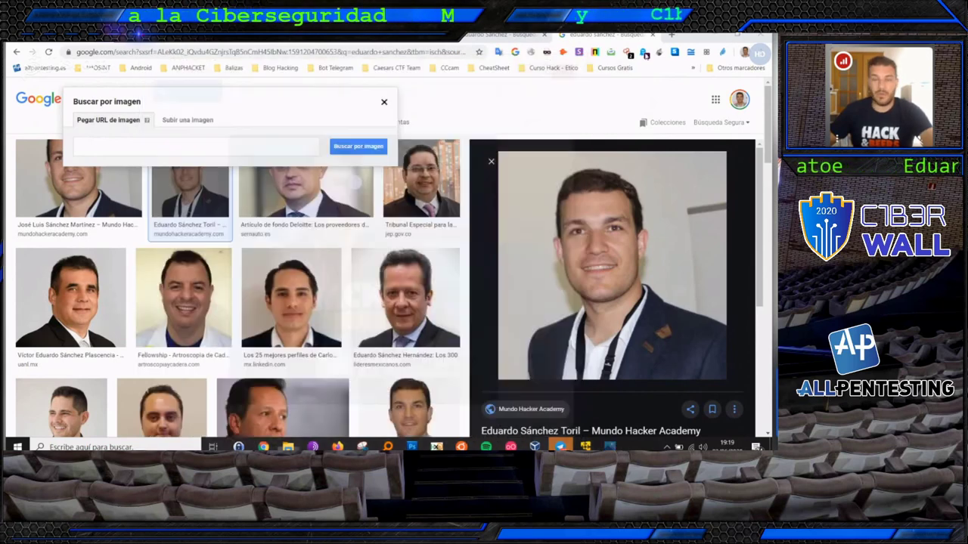
Open the presenter's personal website in a new tab
key(ctrl+t)
text(satoe.es)
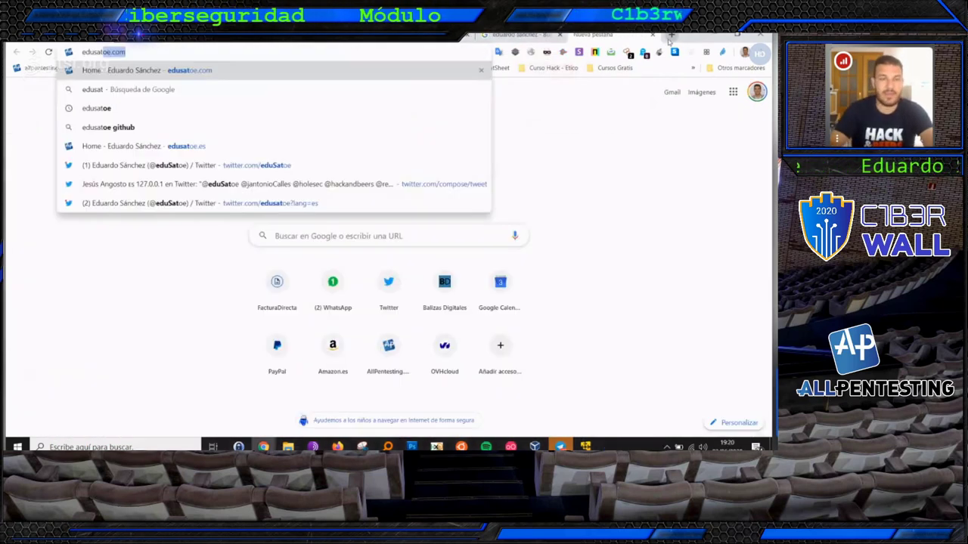
key(Return)
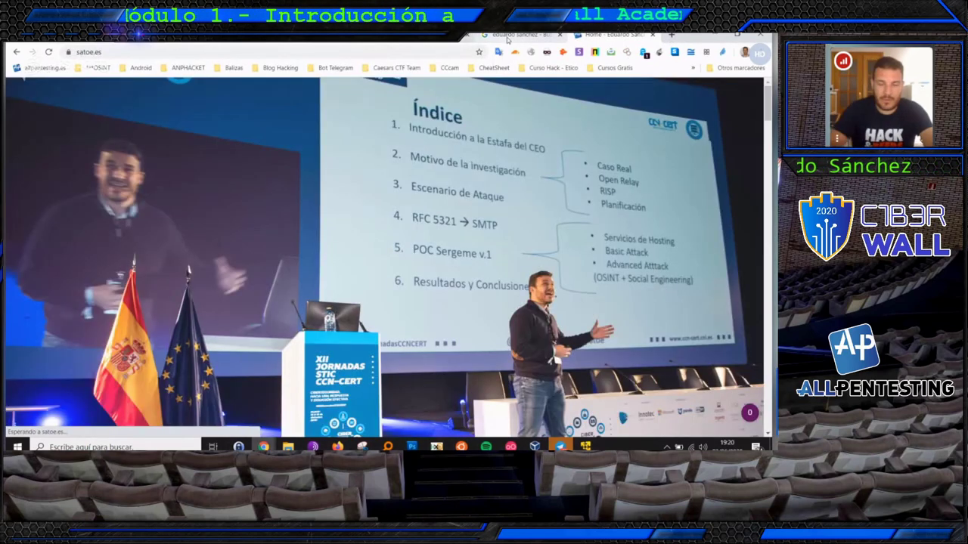
Enter the presenter's handle in the address bar and pick the Twitter account suggestion
click(325, 51)
text(edusatoe)
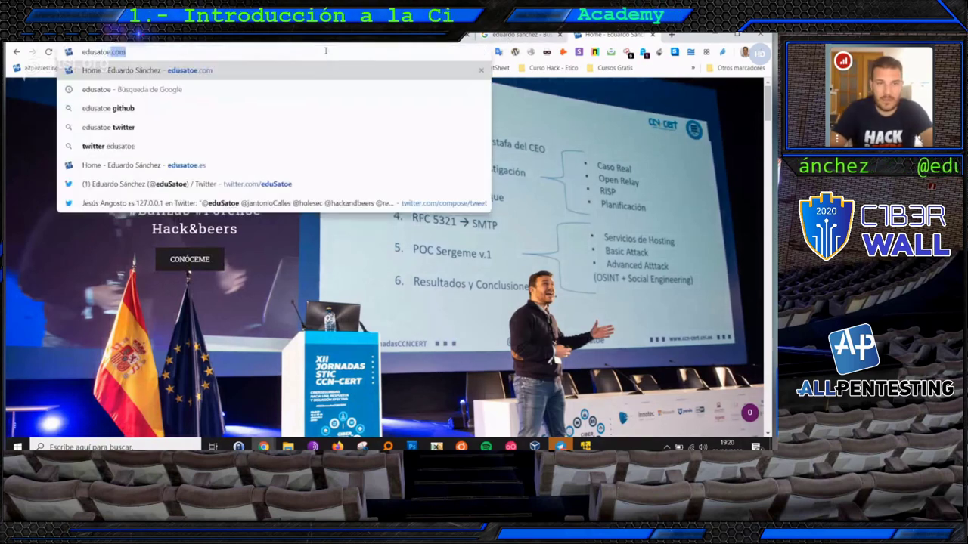
key(BackSpace)
key(Down)
key(Down)
Open the presenter's Twitter profile and drop its profile photo into Google's search by image
key(Return)
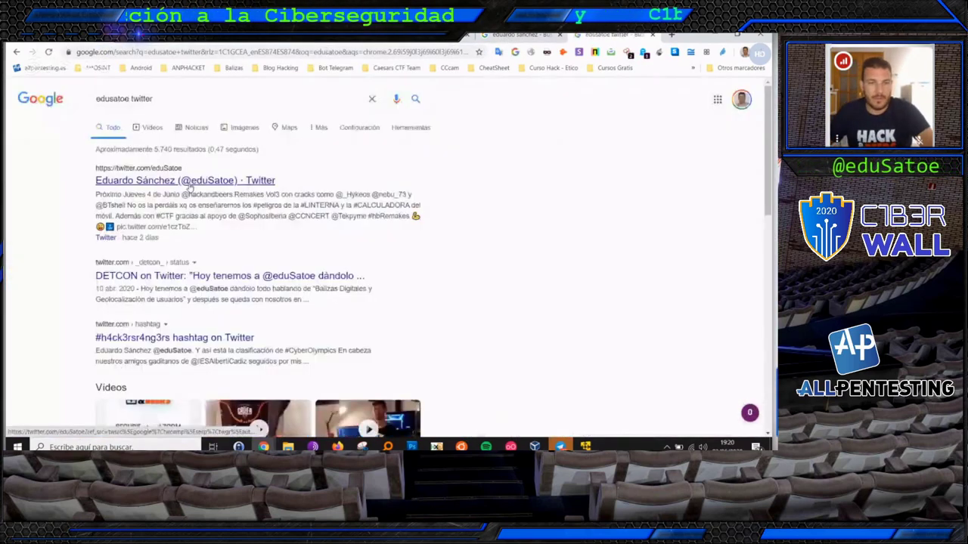
click(189, 184)
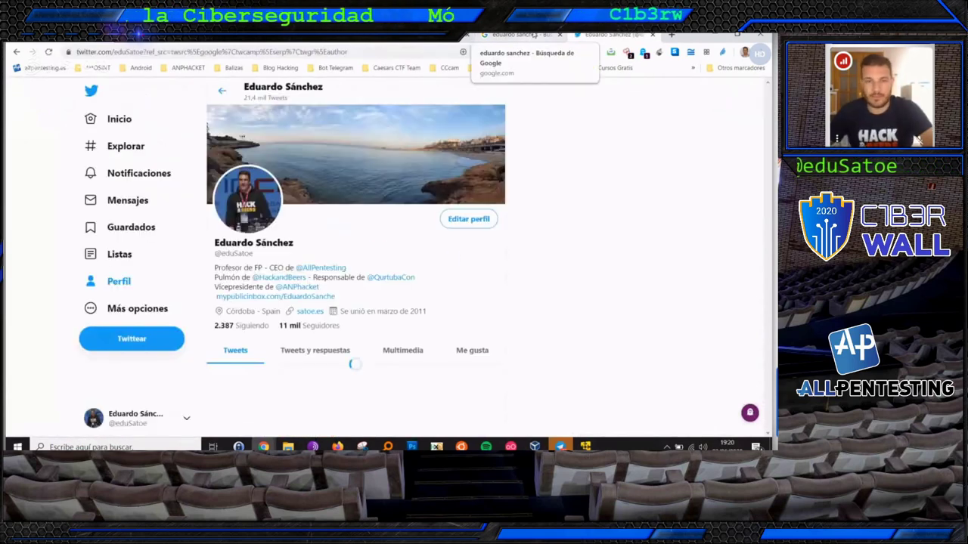
drag(511, 40, 134, 149)
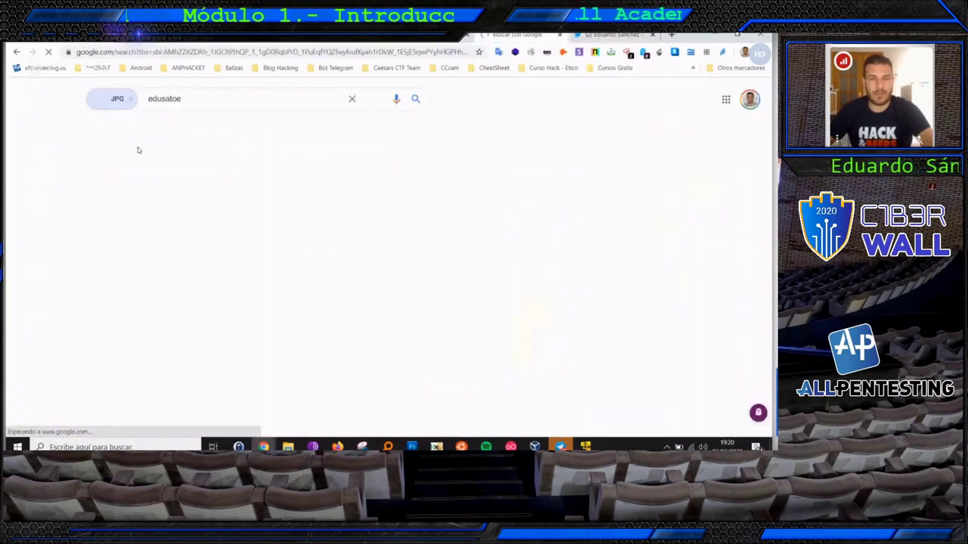
Browse the profile photo's reverse-search results and open the second page
scroll(145, 257, down, 3)
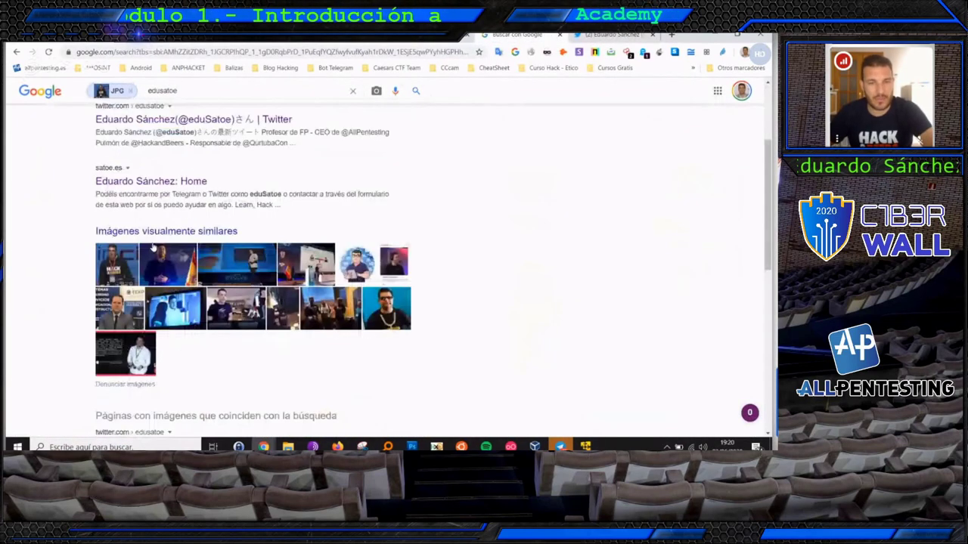
scroll(144, 181, down, 5)
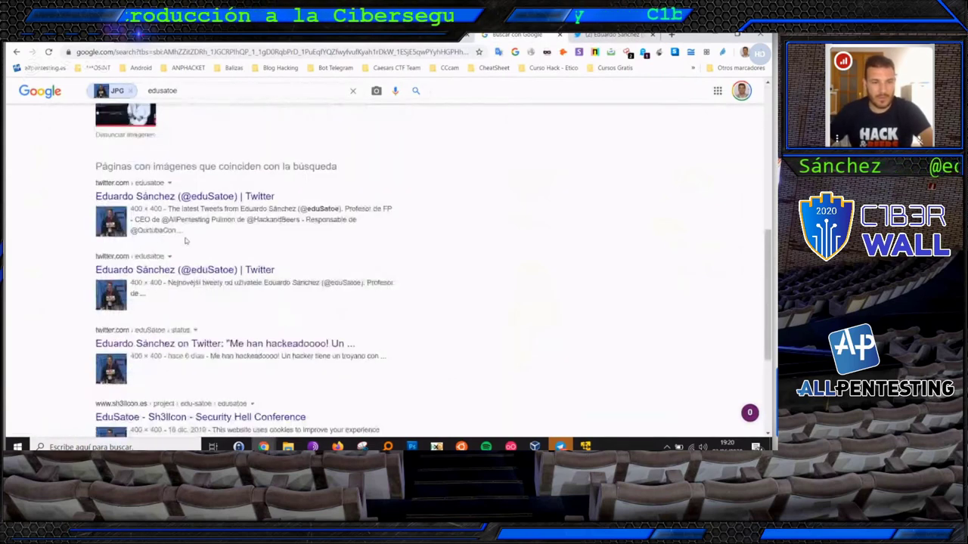
scroll(181, 261, down, 4)
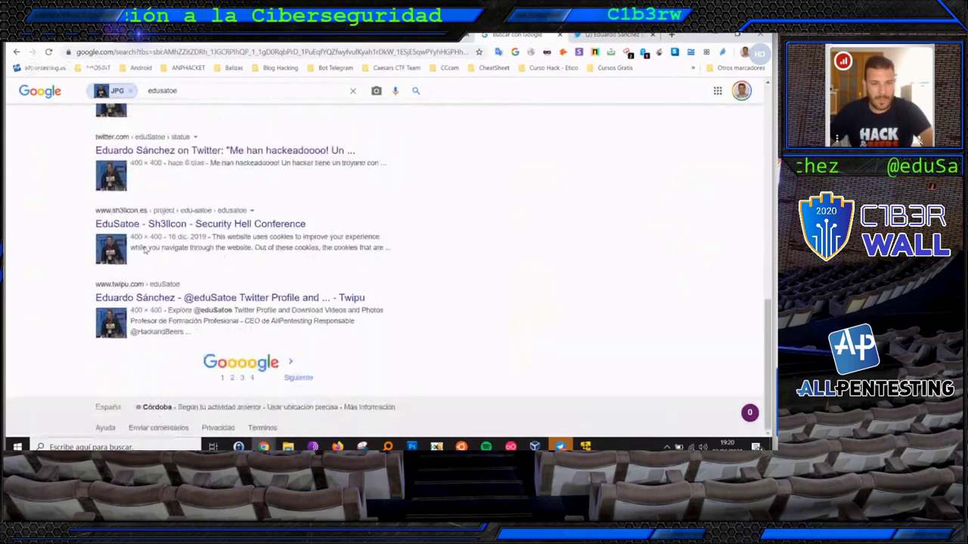
click(291, 379)
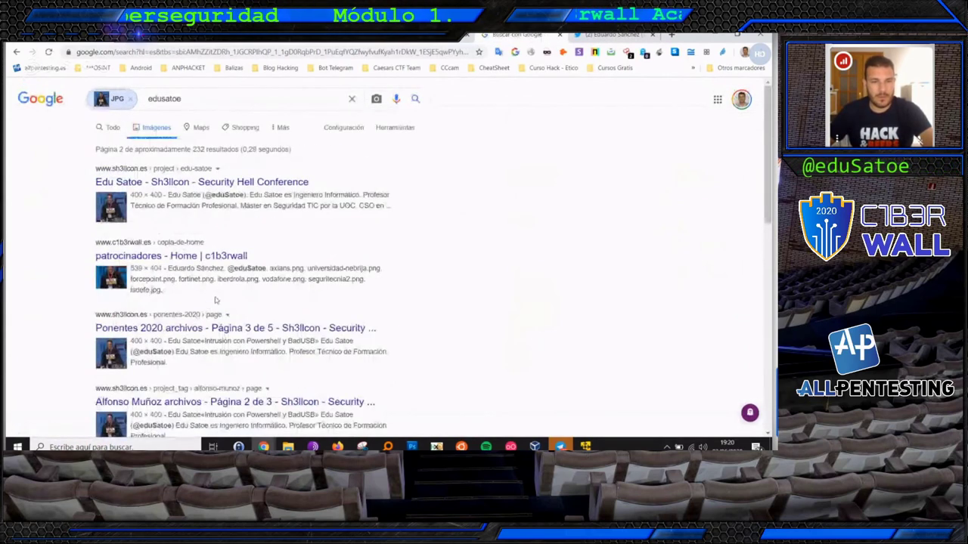
Review page two, then return to the first results page and scroll to the top
scroll(208, 305, down, 1)
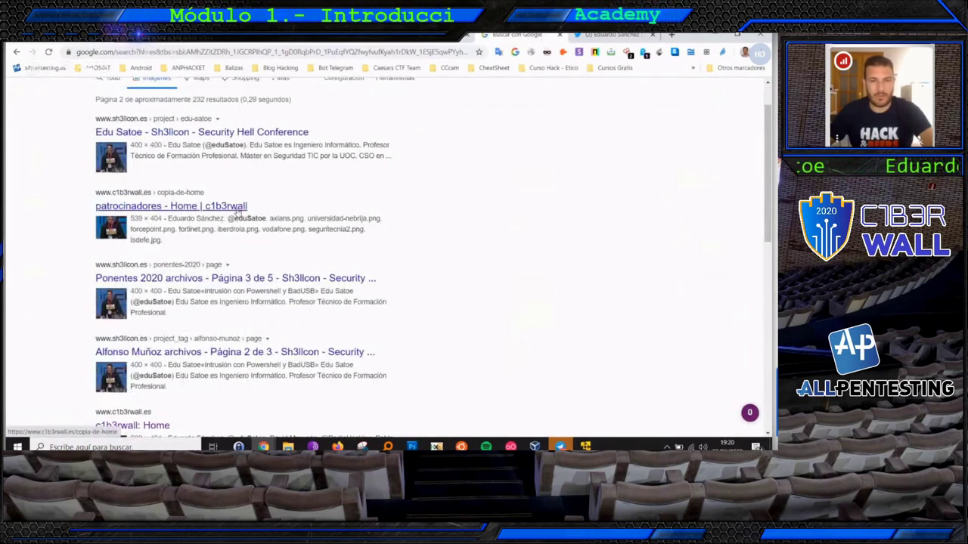
scroll(162, 203, down, 1)
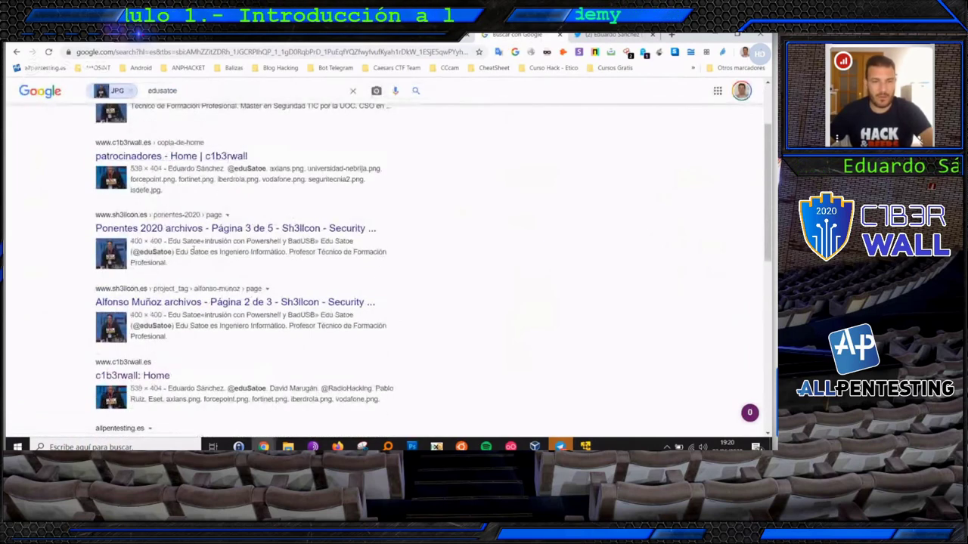
scroll(185, 295, down, 2)
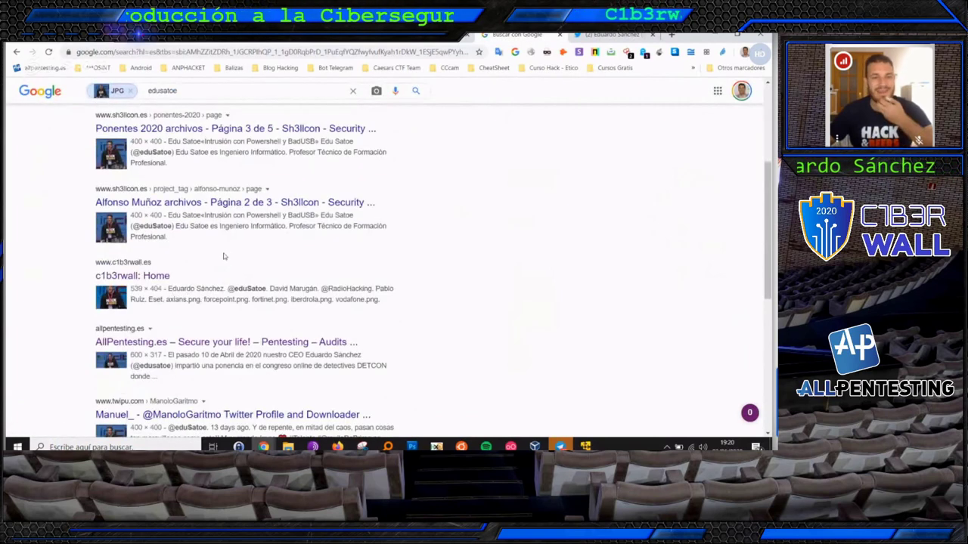
scroll(224, 257, up, 4)
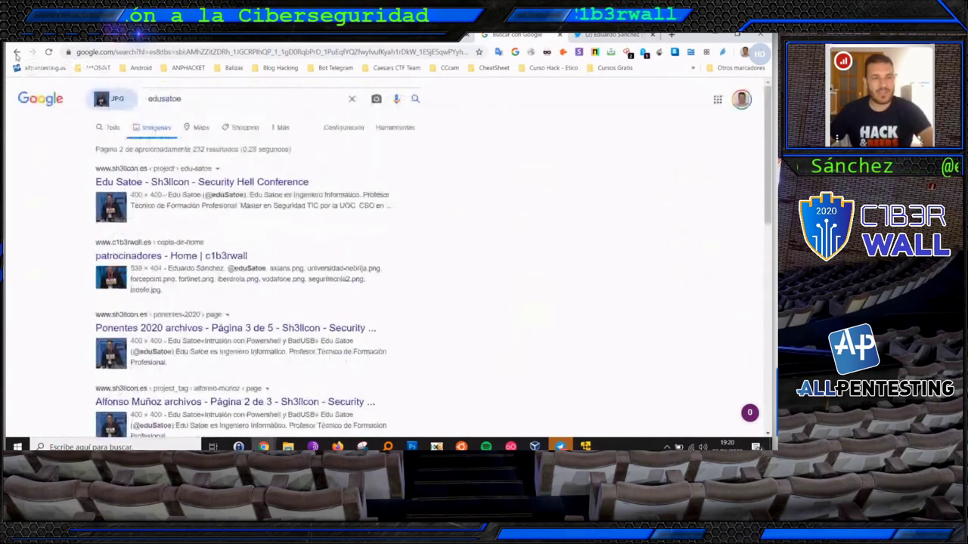
click(16, 52)
scroll(123, 224, up, 6)
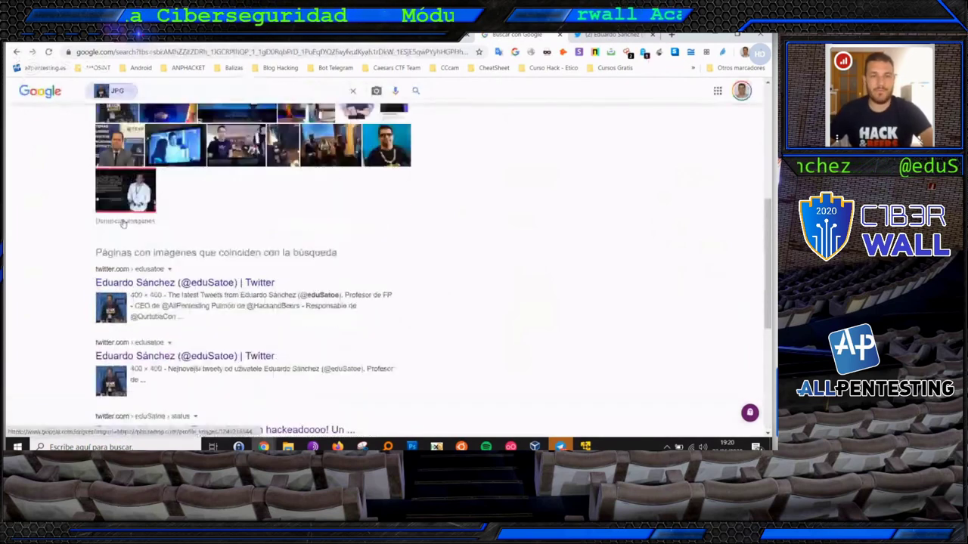
scroll(124, 224, up, 6)
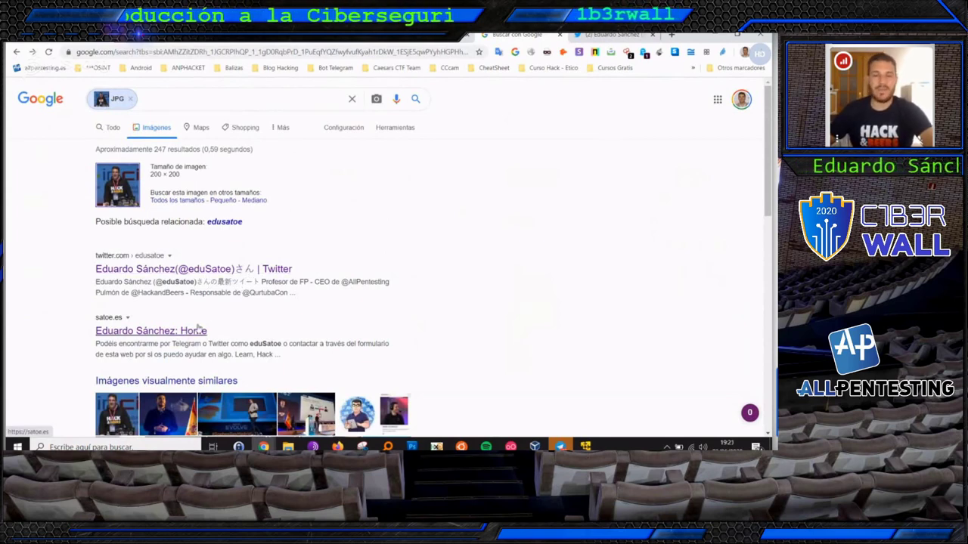
Open the twitter.com image result in a new tab and view the live profile
right_click(140, 270)
click(174, 275)
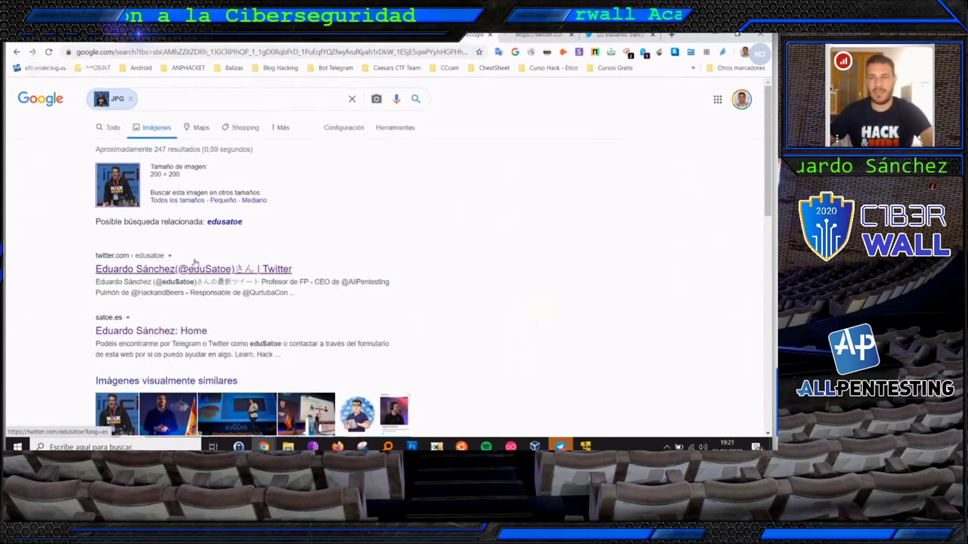
click(527, 35)
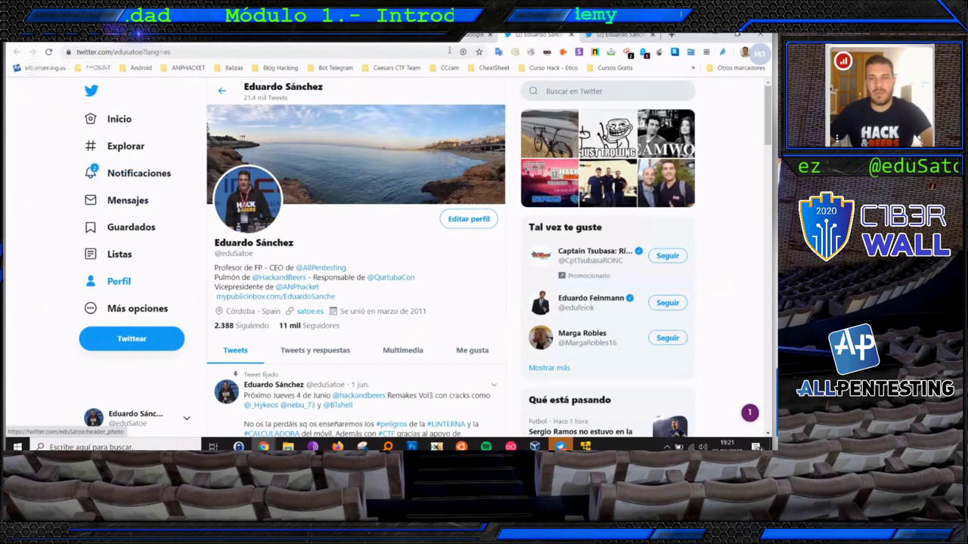
Back in the image results, open Google's cached copy (En caché) of the Twitter result
key(ctrl+shift+Tab)
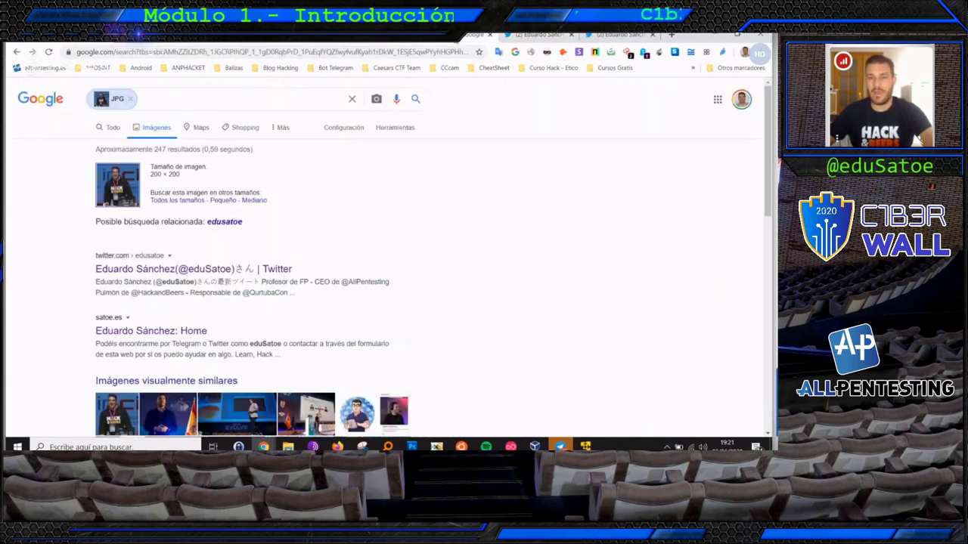
click(170, 257)
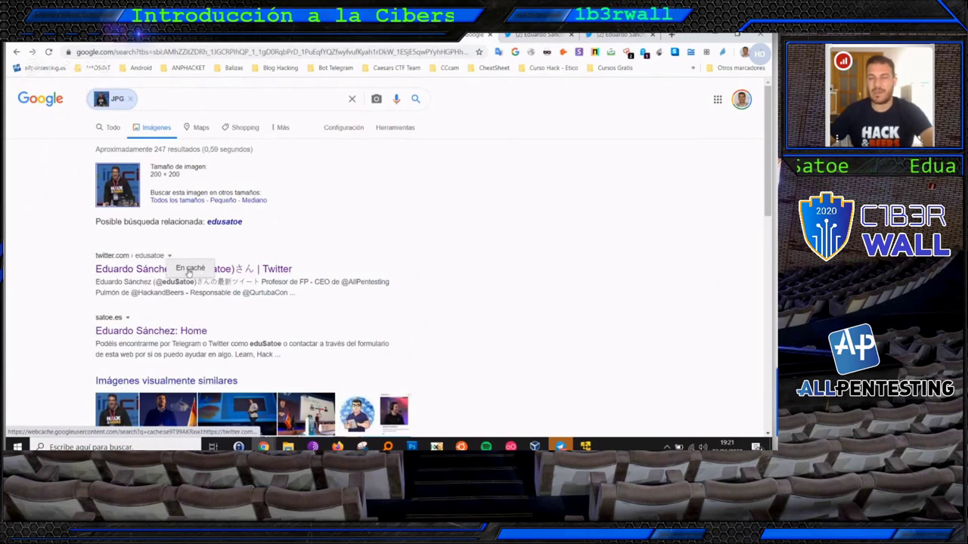
click(189, 271)
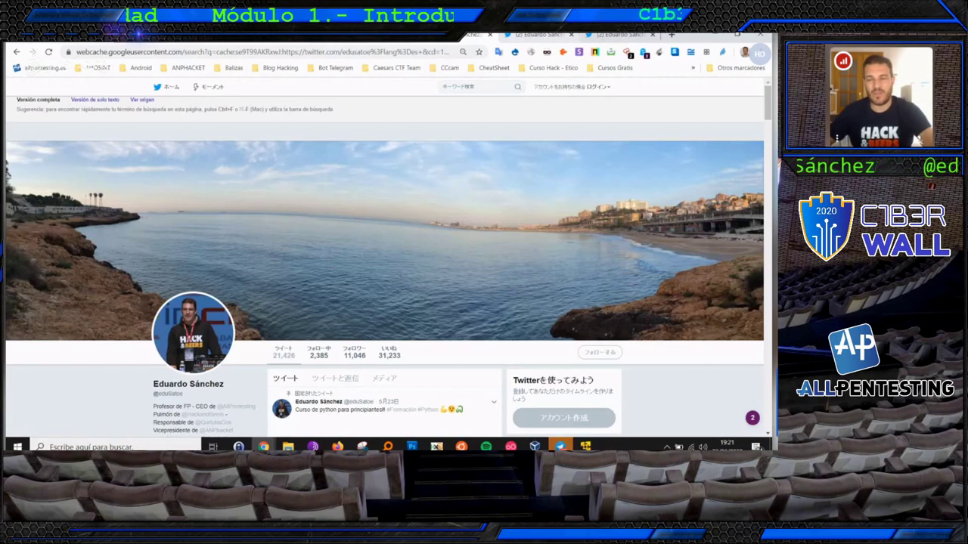
Check the live and cached Twitter profile tabs, then close the Google search results tab
click(529, 36)
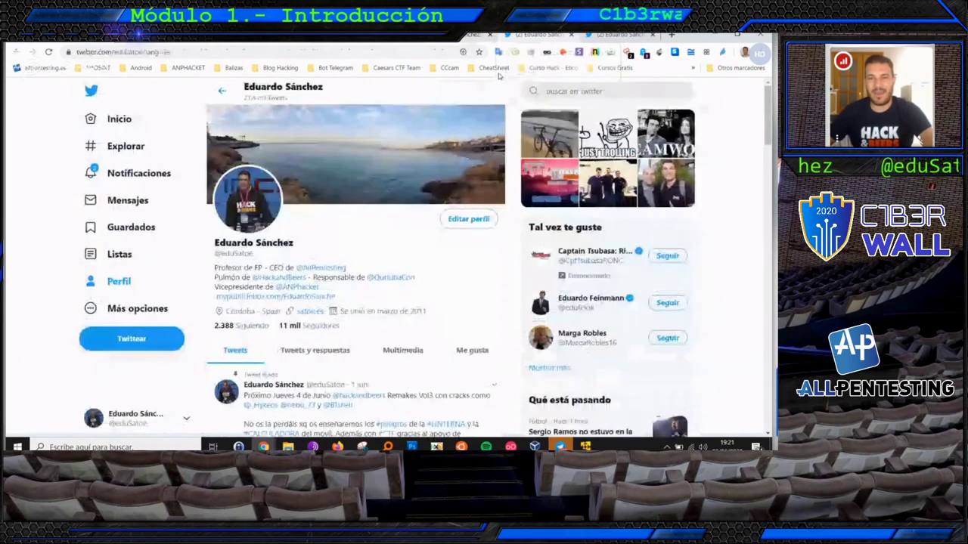
click(484, 35)
click(16, 51)
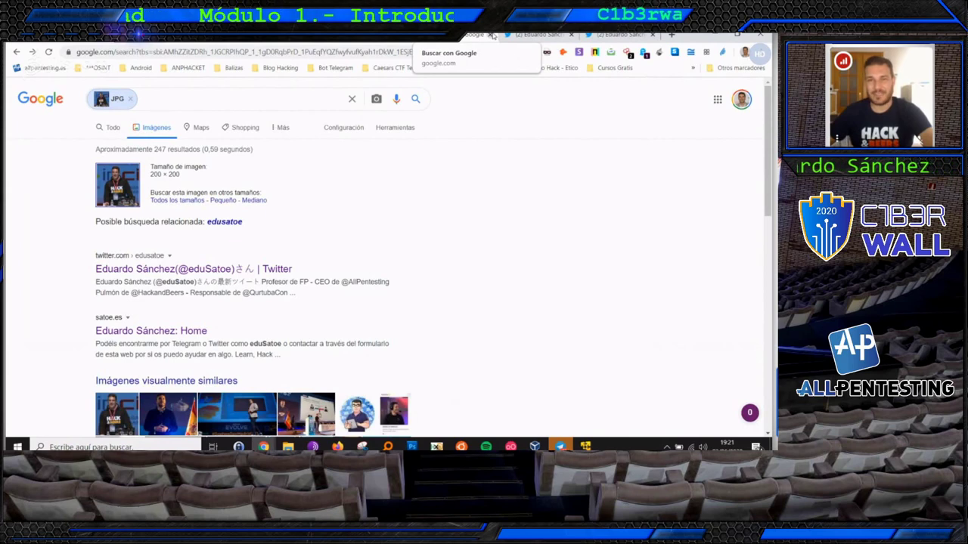
click(490, 35)
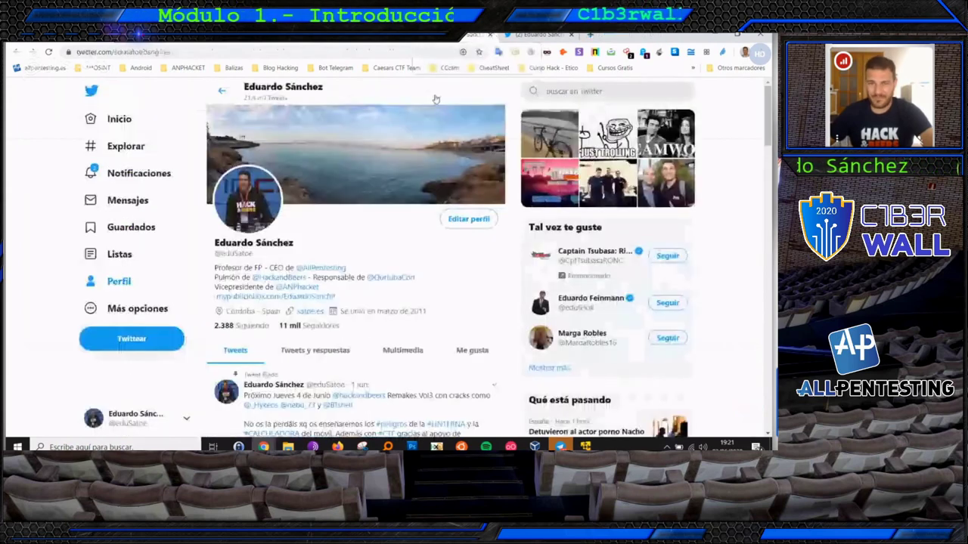
Open Twitter's Notificaciones, then close the notifications and Twitter profile tabs
click(162, 174)
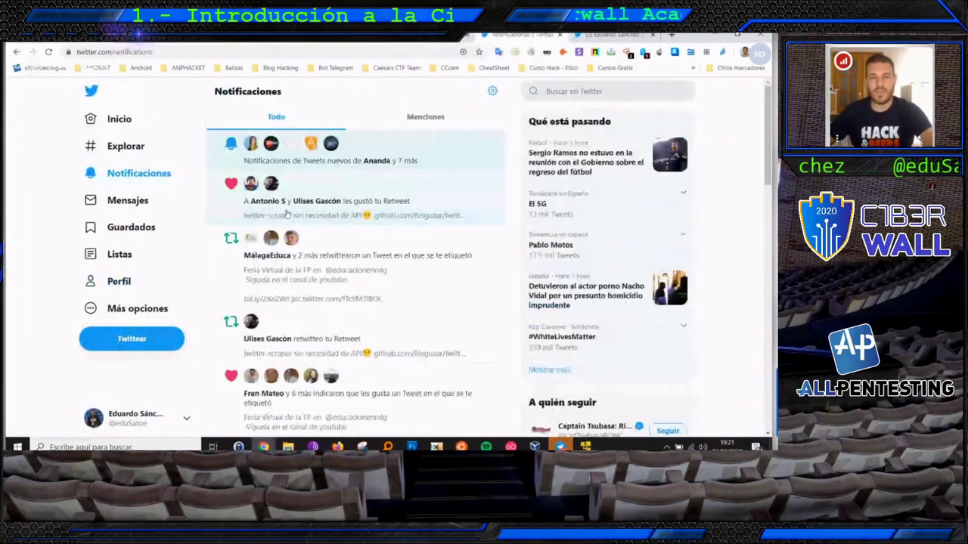
click(559, 35)
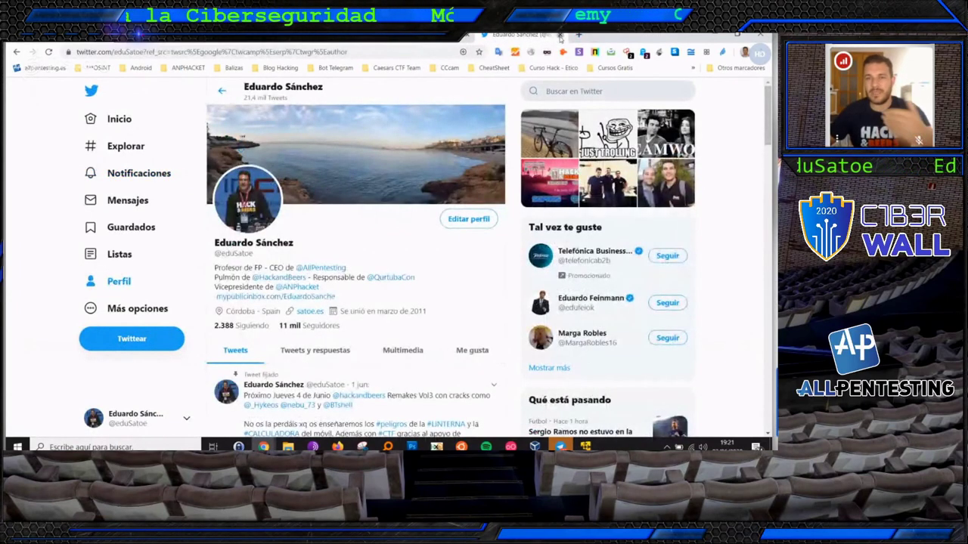
click(560, 35)
Close the Google Images, extra GitHub and robtex DNS lookup tabs, leaving the uDork repository
click(559, 35)
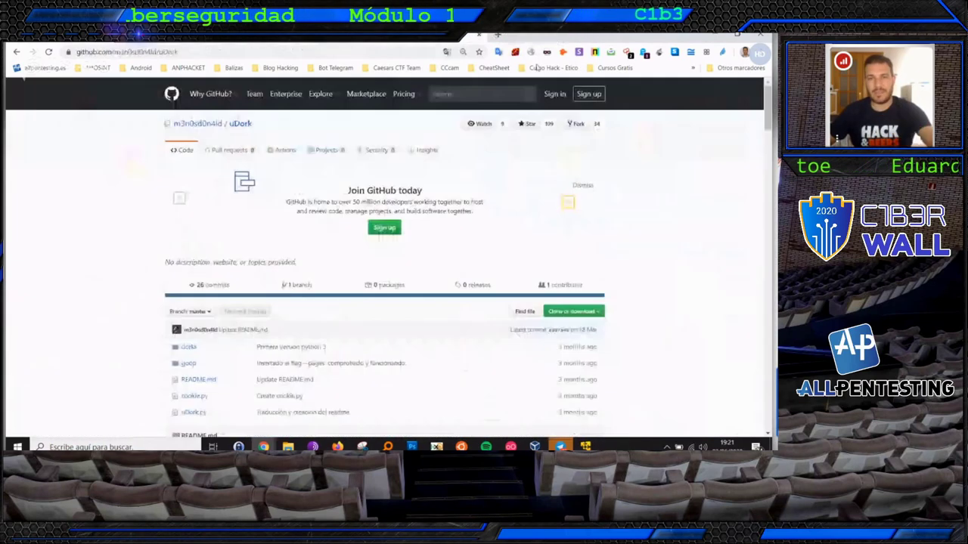
click(560, 35)
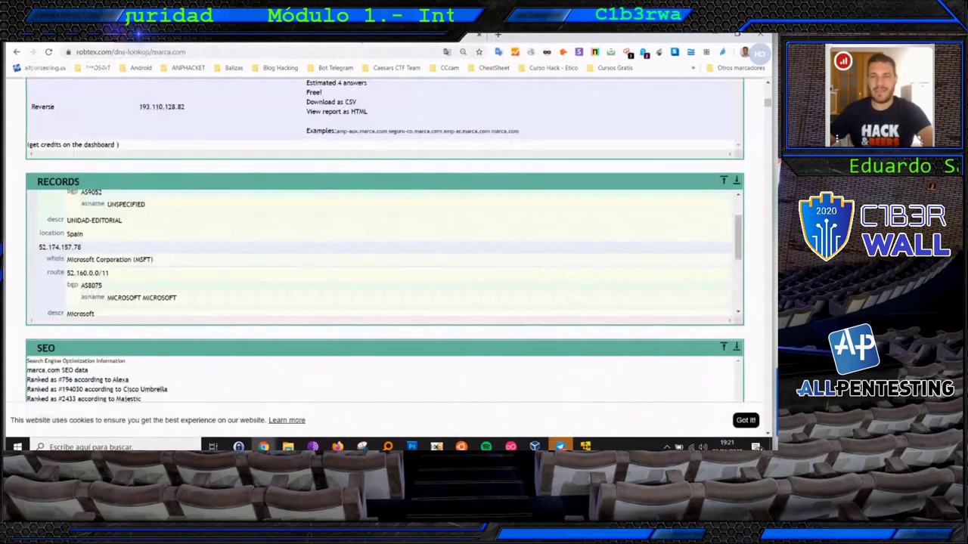
click(478, 35)
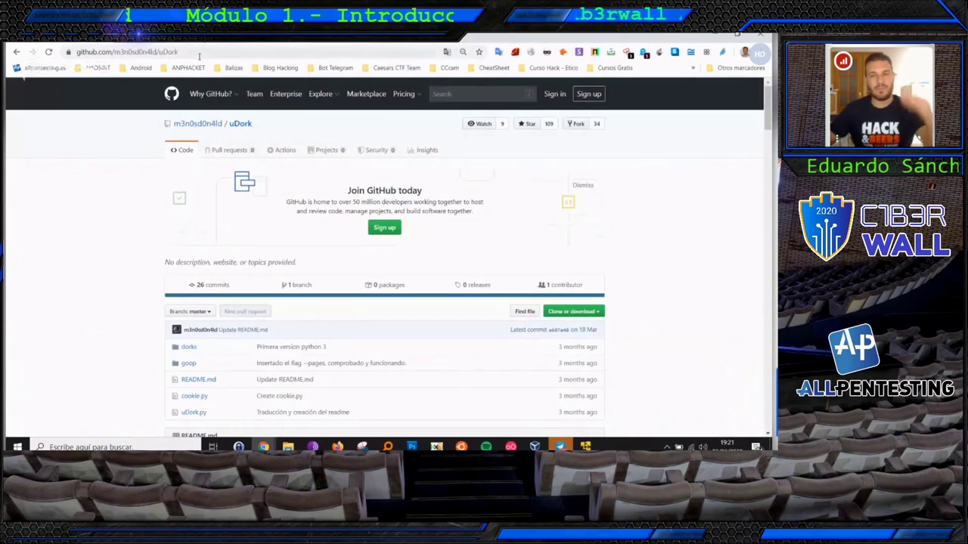
mouse_move(195, 95)
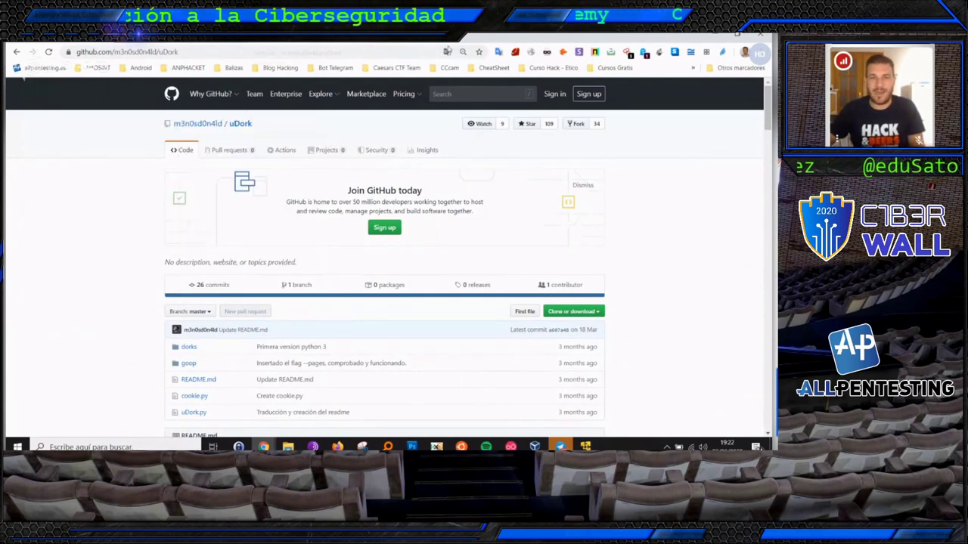
Search 'cual es mi ip', open cual-es-mi-ip.net and select the displayed public IP
key(ctrl+t)
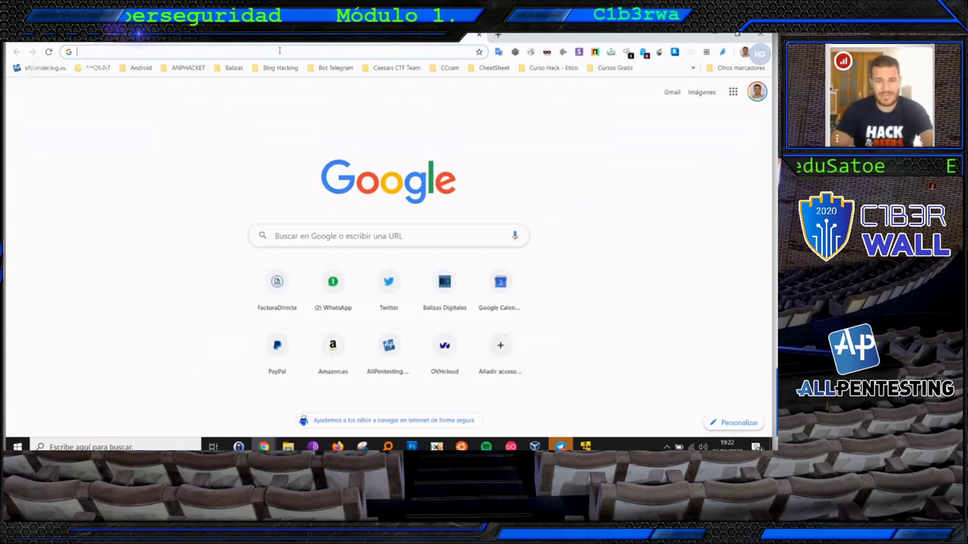
text(cual es mi ip)
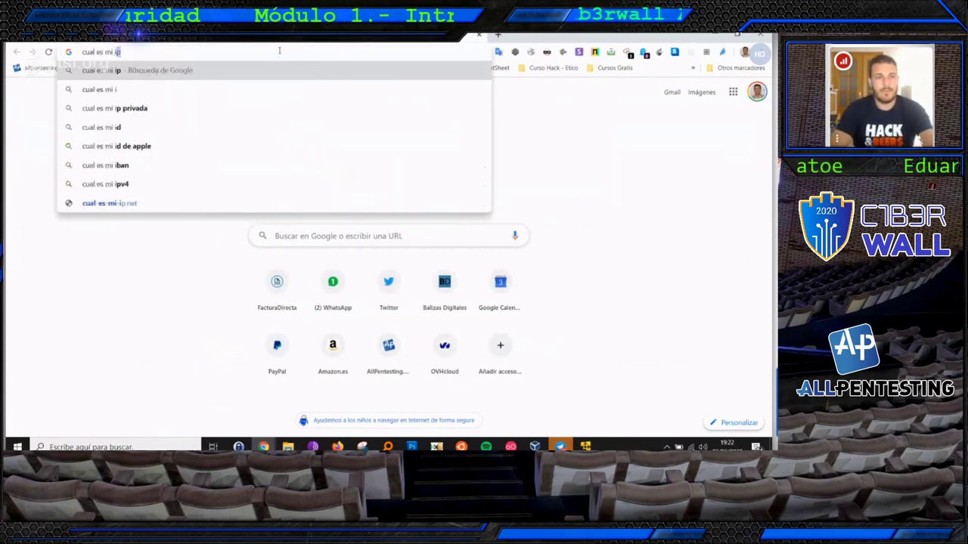
key(Return)
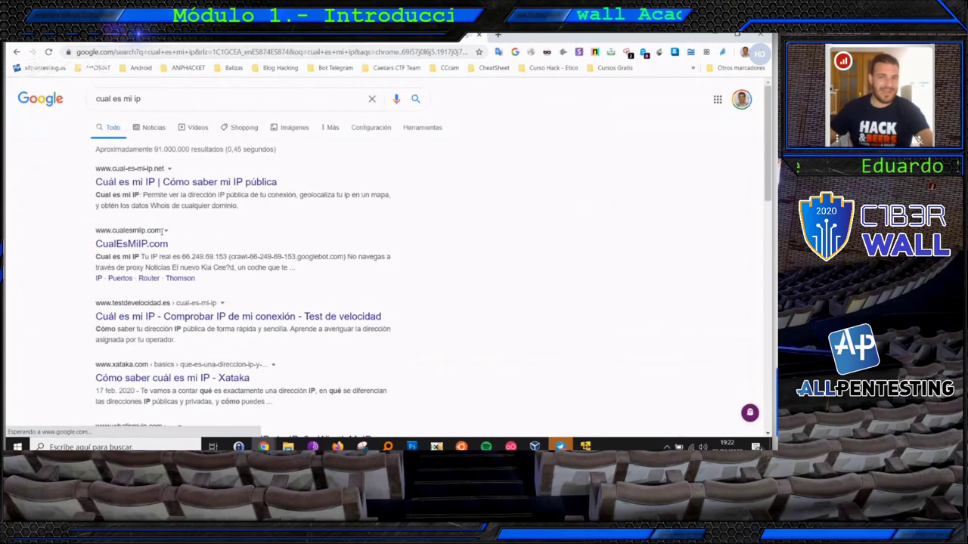
click(111, 183)
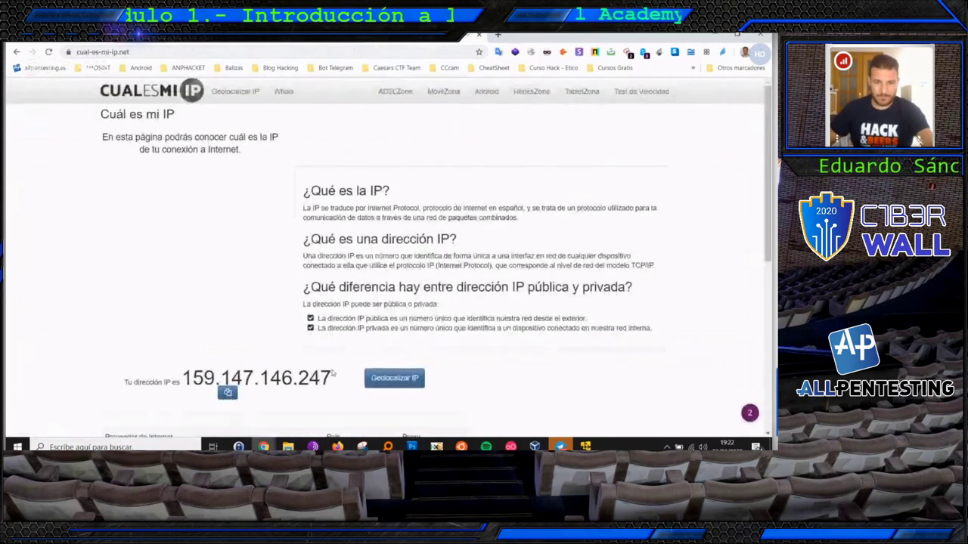
drag(331, 377, 183, 377)
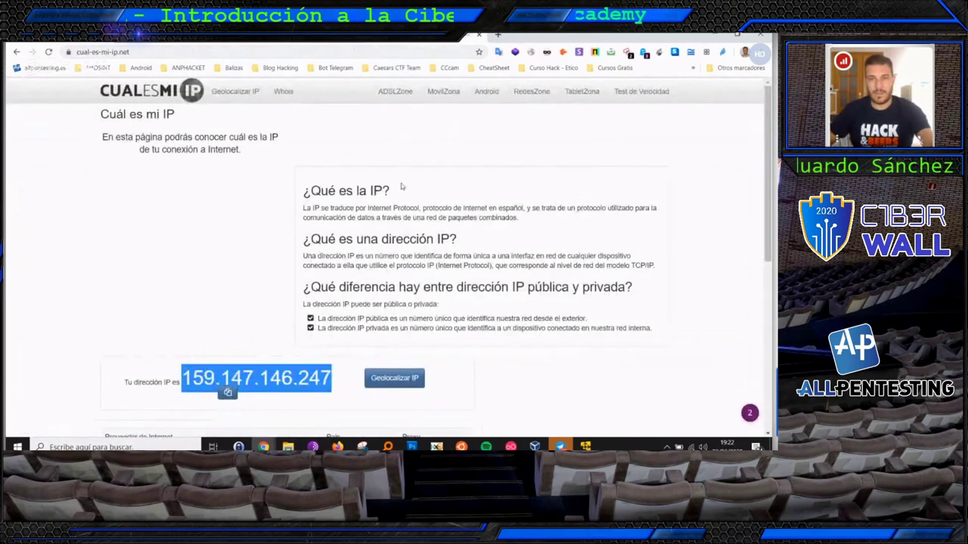
Search 'geo ip tool', refine it to geoiplocation, and open the IP Location Finder result
click(497, 35)
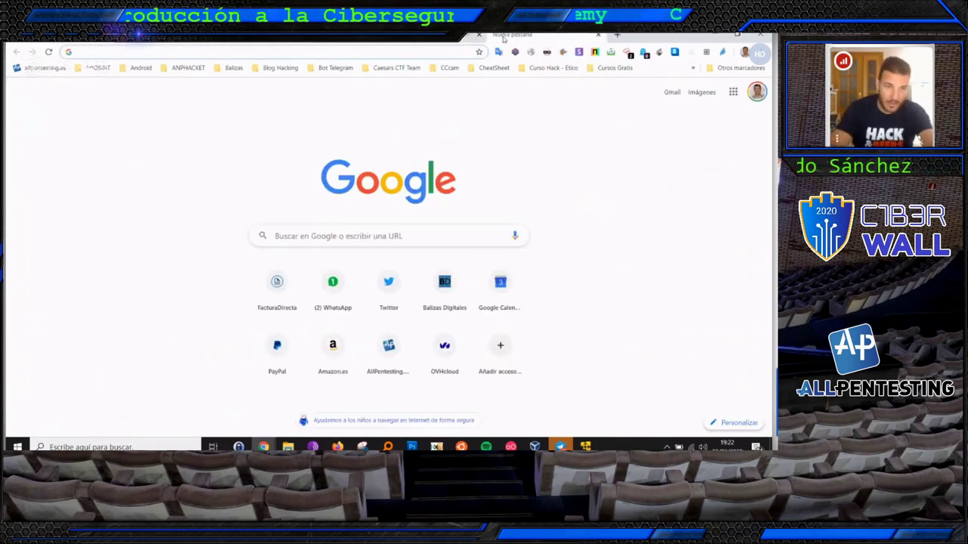
text(ge)
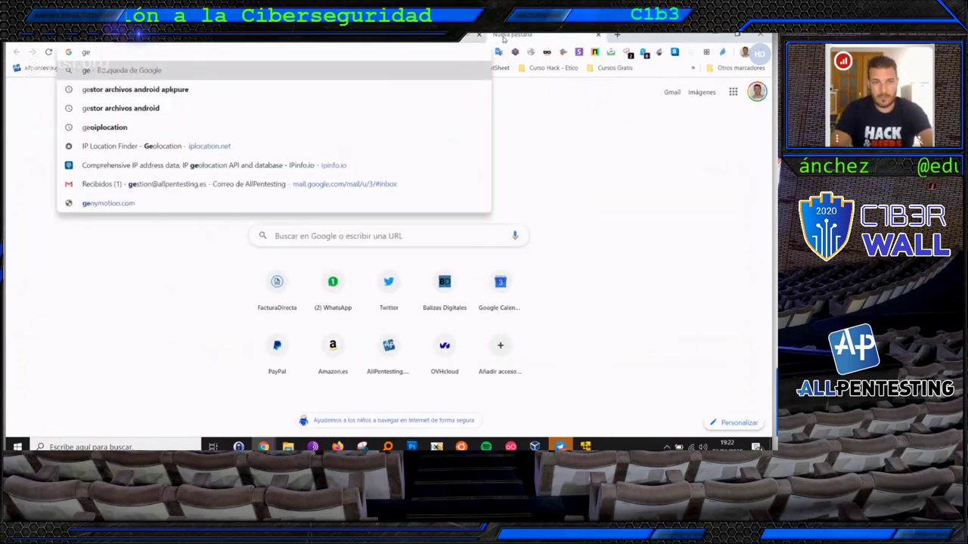
text(o ip tool)
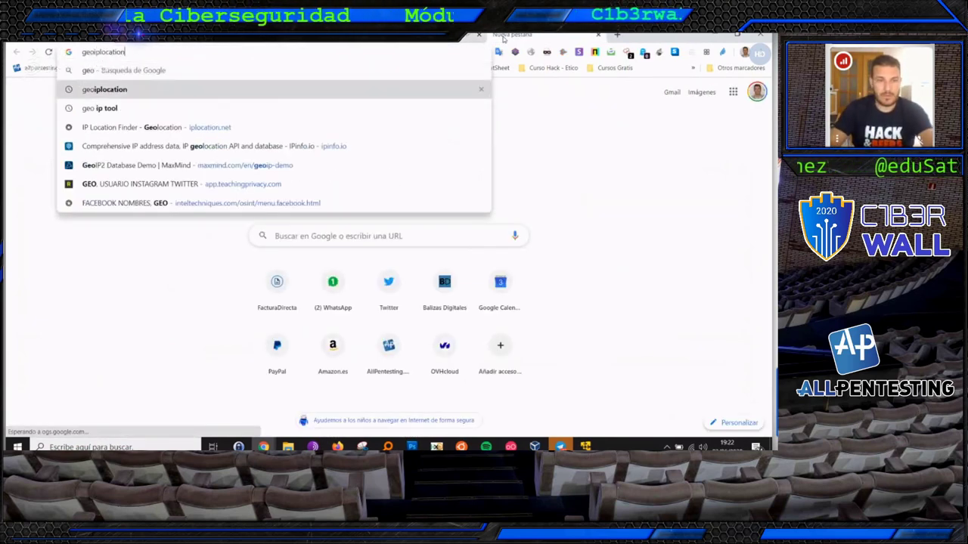
key(Return)
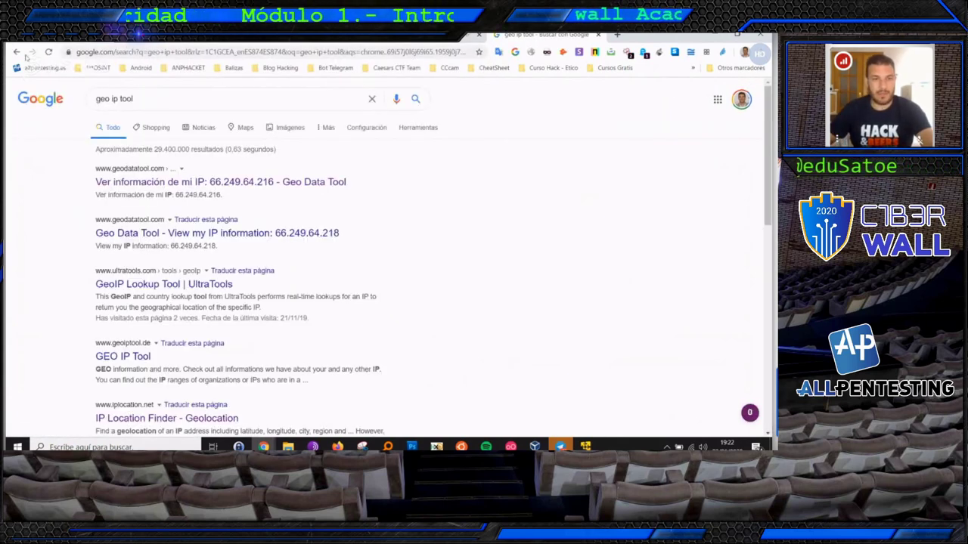
click(132, 98)
drag(132, 99, 110, 99)
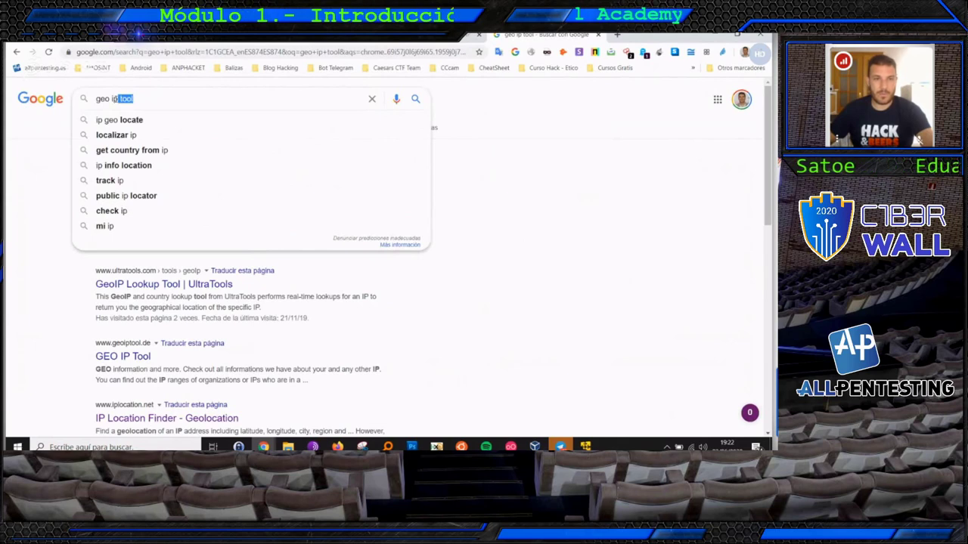
text(ip)
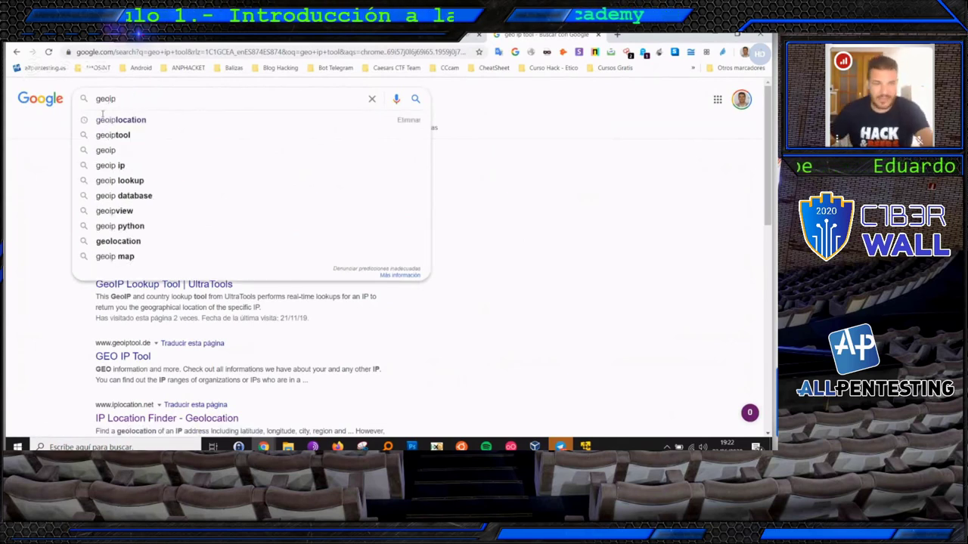
click(113, 120)
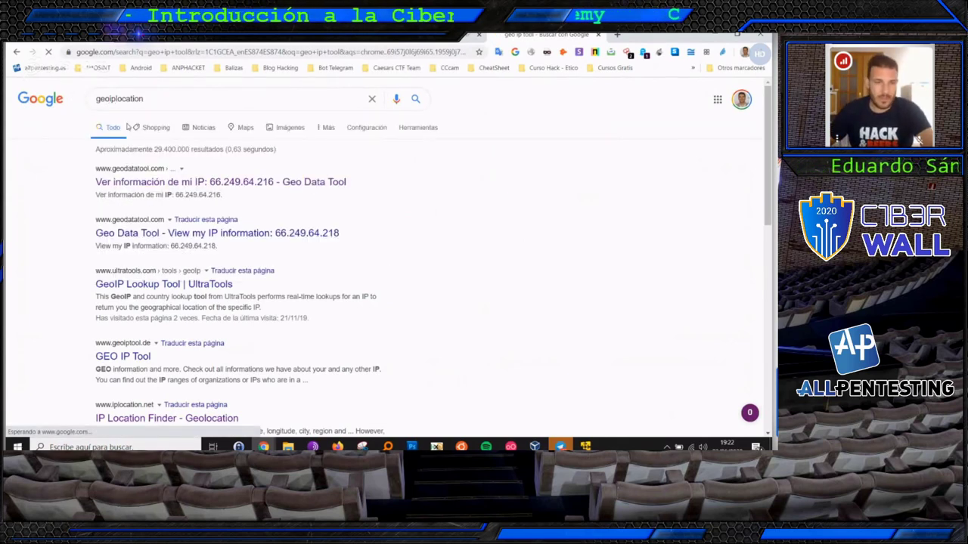
click(195, 220)
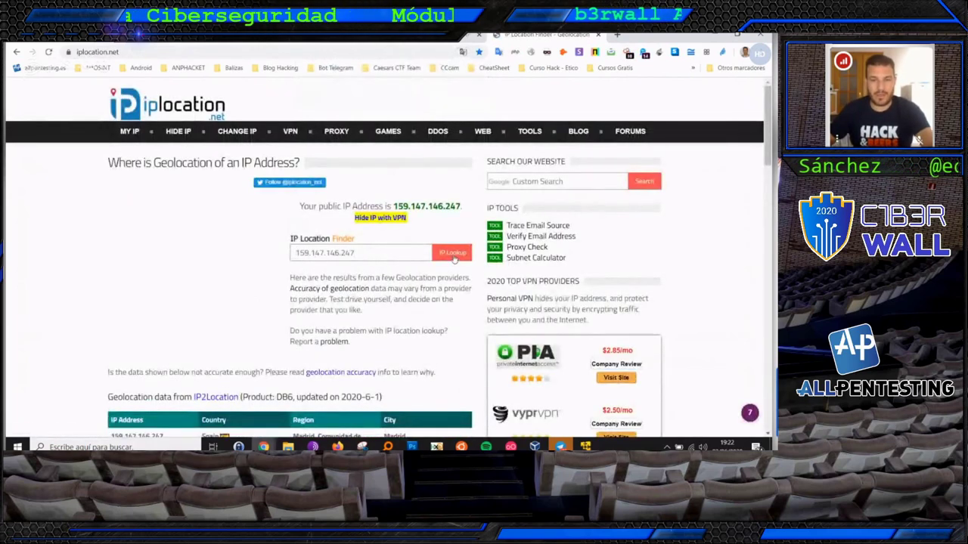
Look up the public IP on iplocation.net and select ipinfo.io's city, Córdoba
click(452, 255)
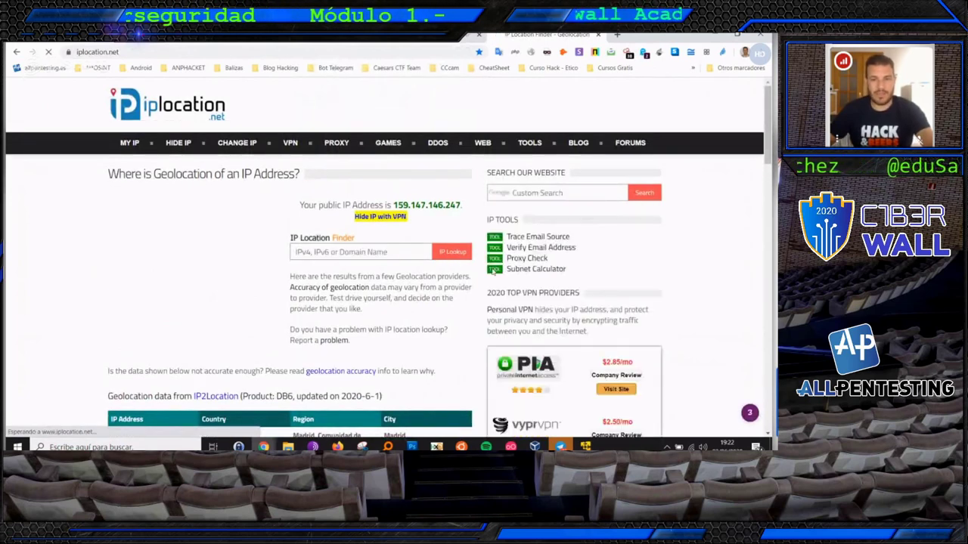
scroll(391, 268, down, 2)
scroll(391, 267, down, 2)
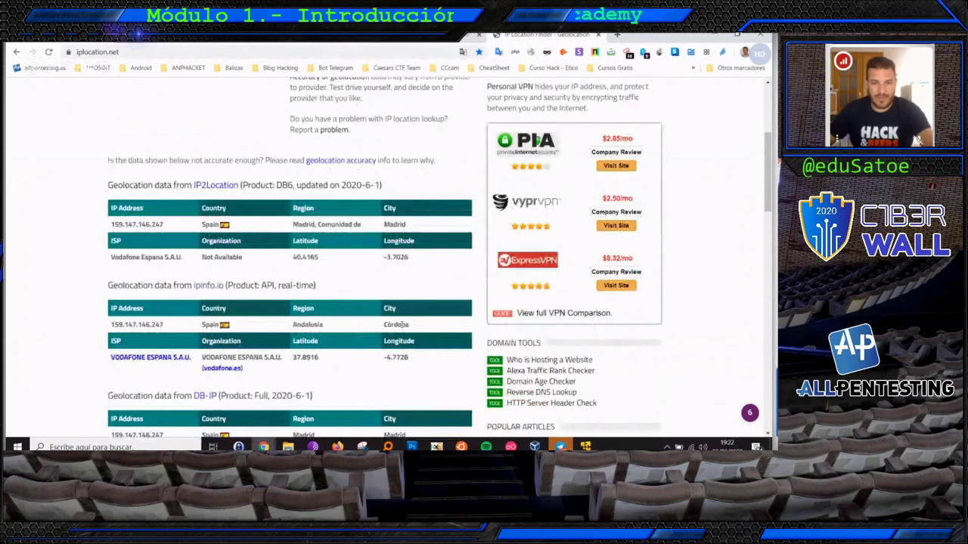
scroll(395, 325, down, 3)
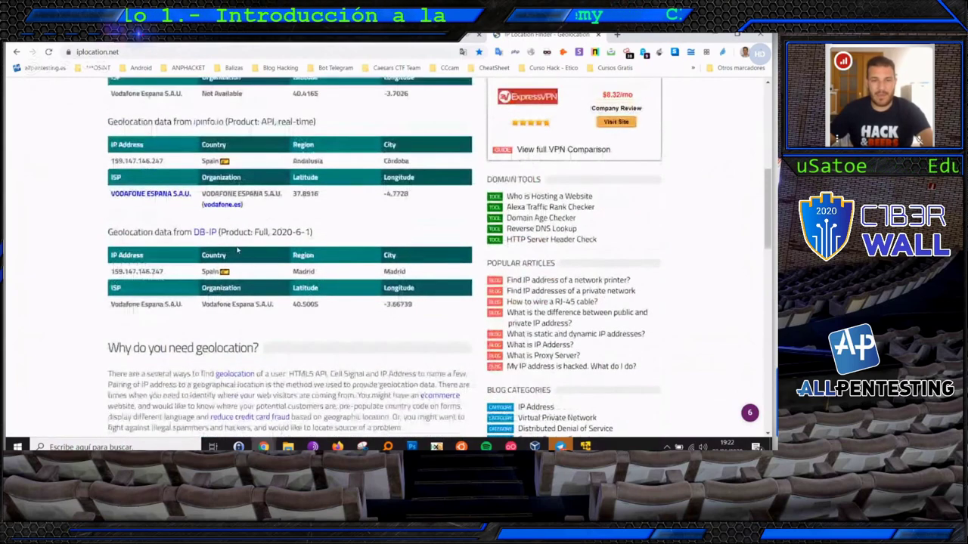
scroll(100, 203, up, 1)
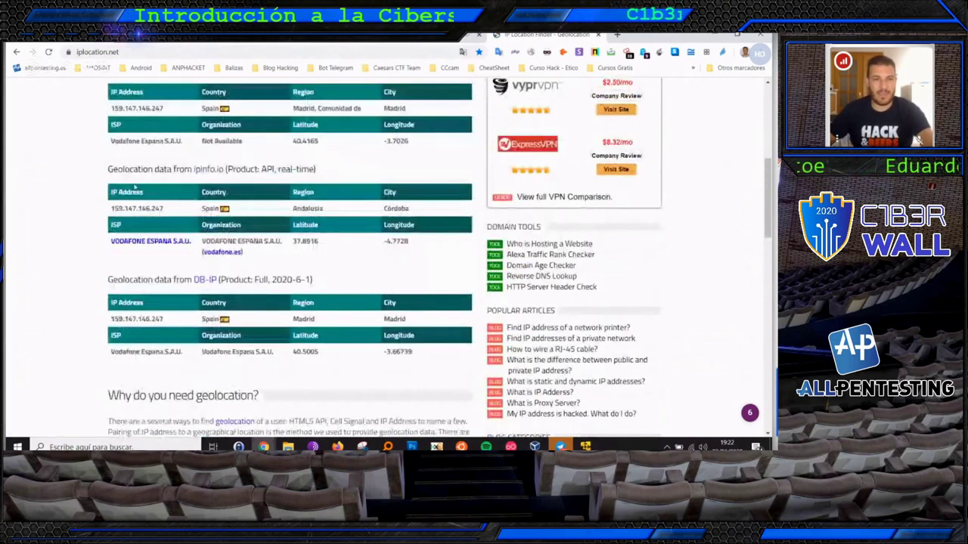
double_click(395, 208)
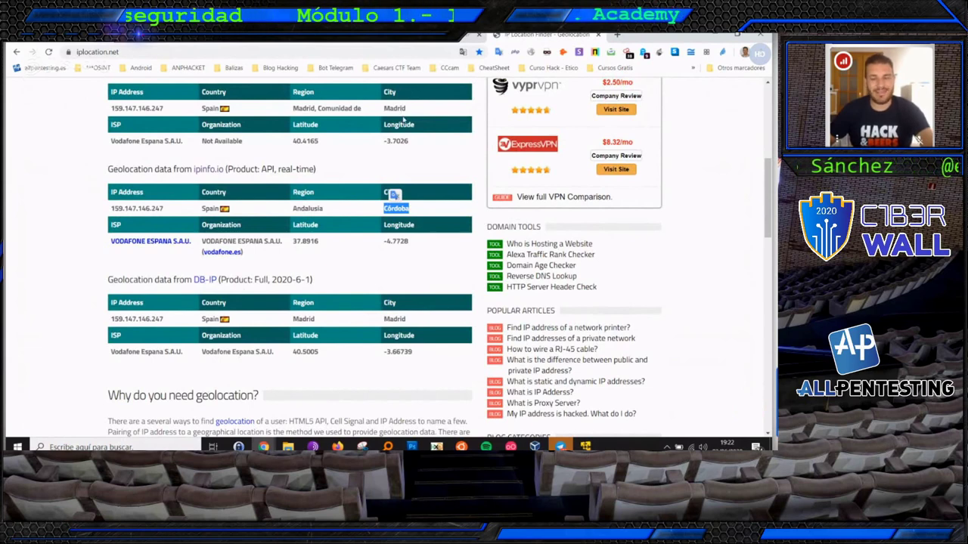
On the MaxMind GeoIP2 demo page, paste the public IP and submit the lookup
click(618, 35)
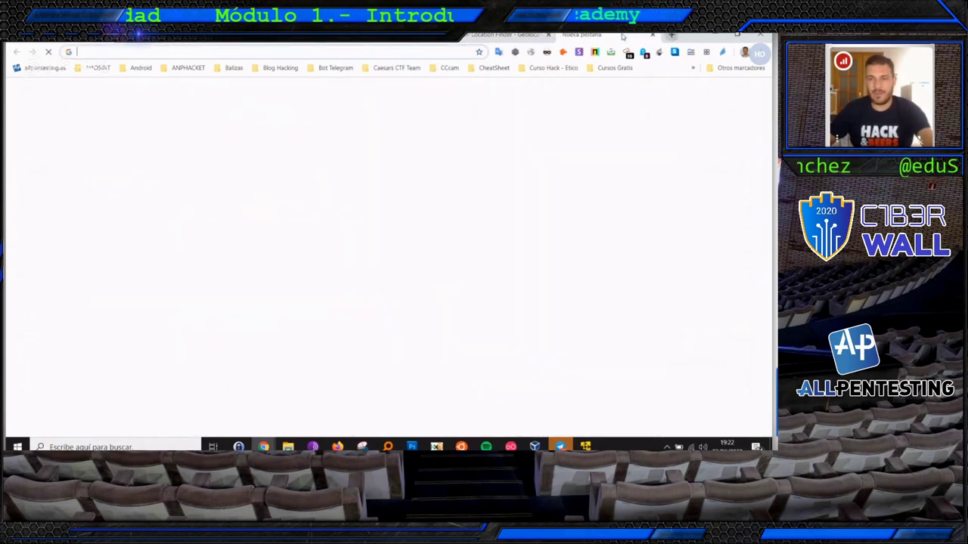
text(max)
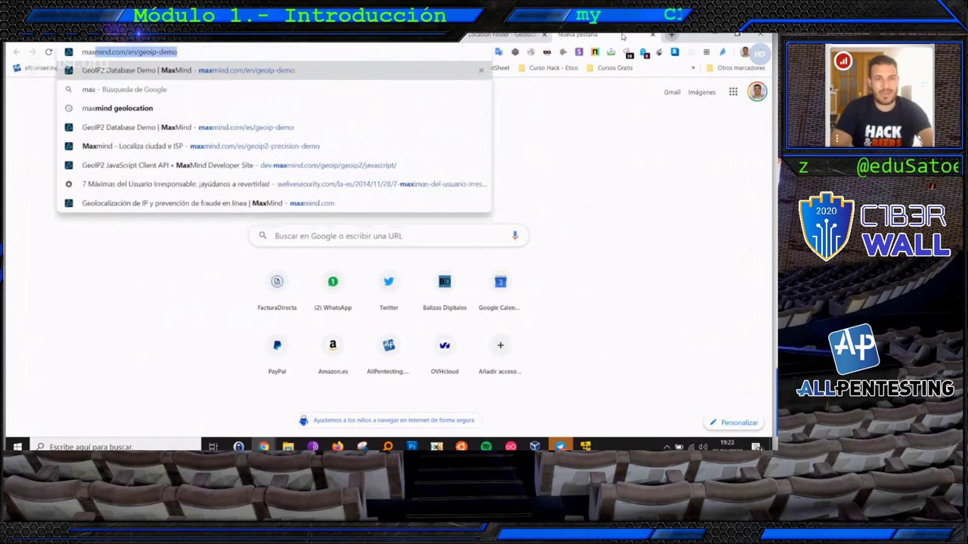
key(Return)
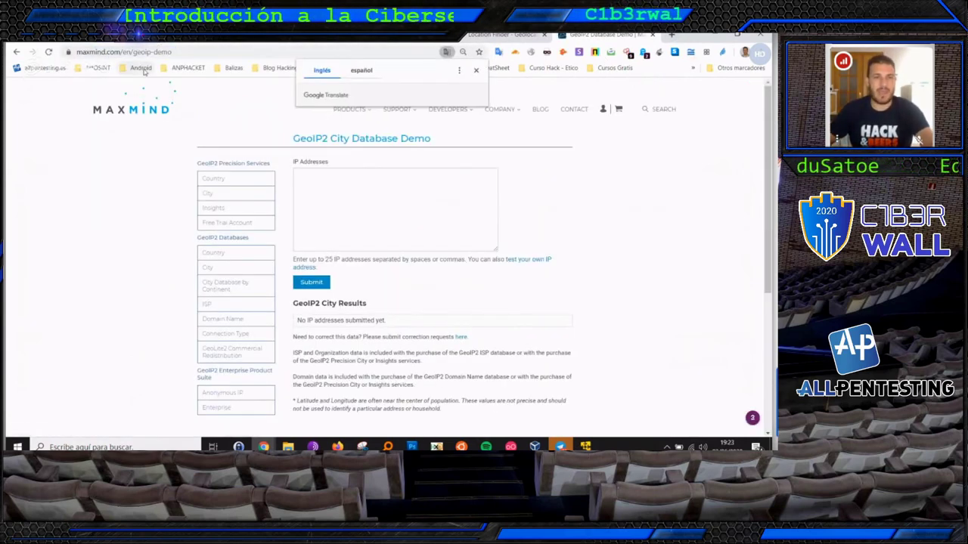
click(319, 190)
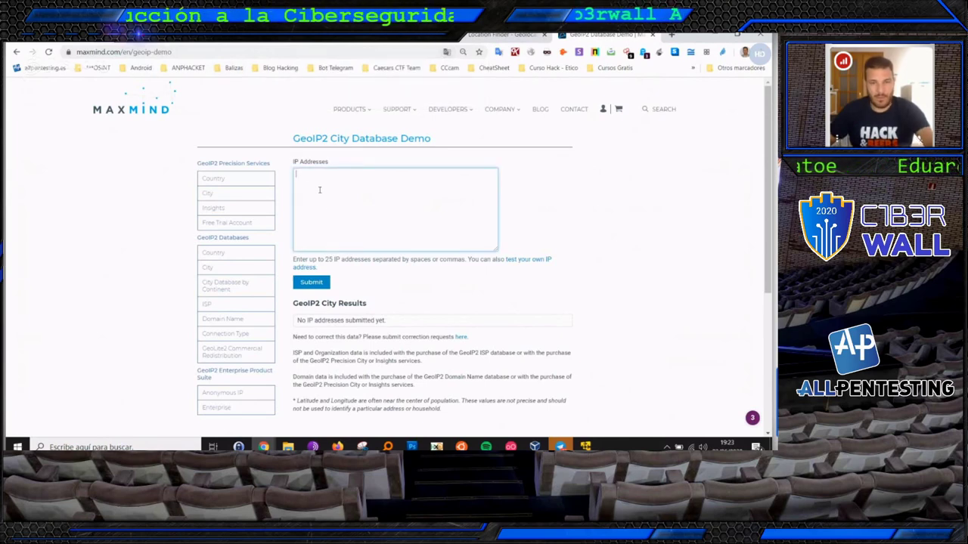
key(ctrl+v)
click(323, 278)
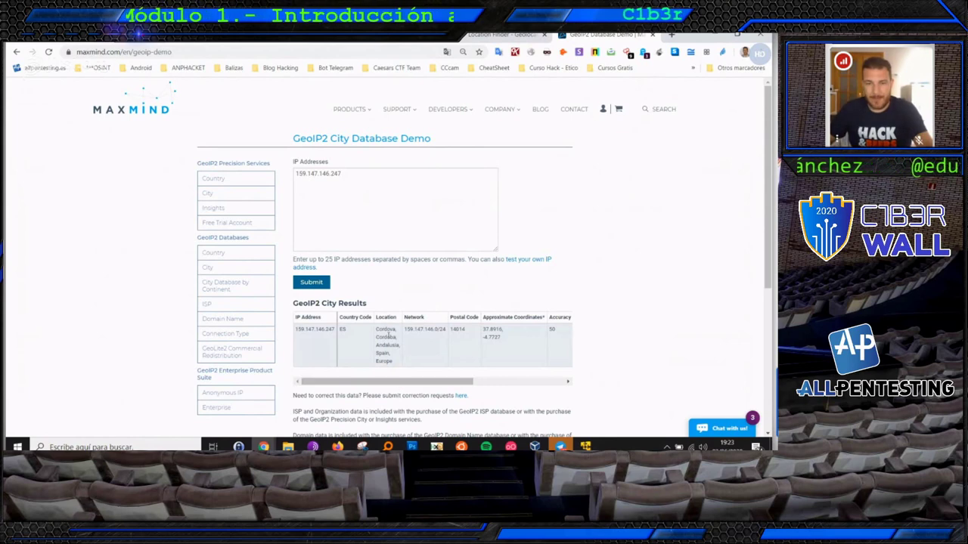
Select the returned approximate coordinates 37.8916, -4.7727 from the results
drag(388, 336, 537, 383)
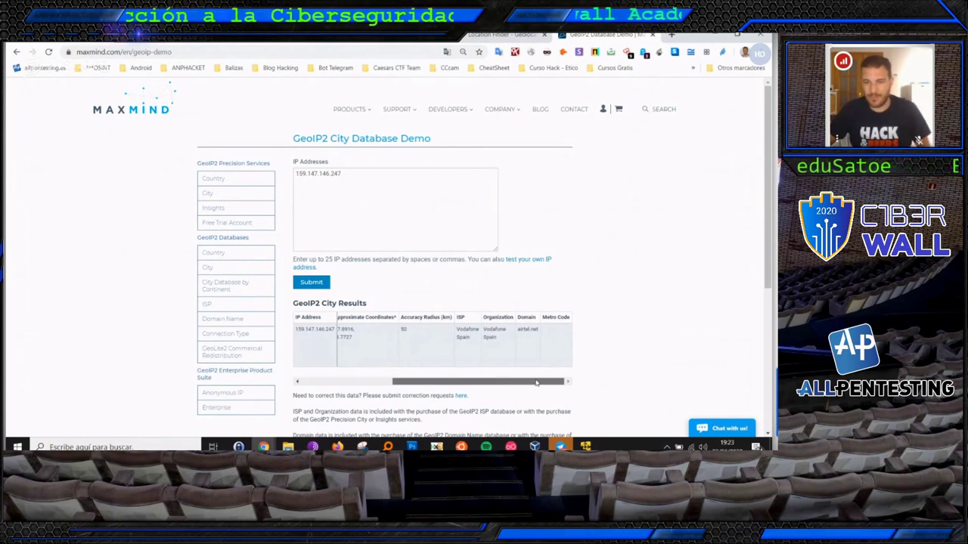
drag(536, 383, 470, 382)
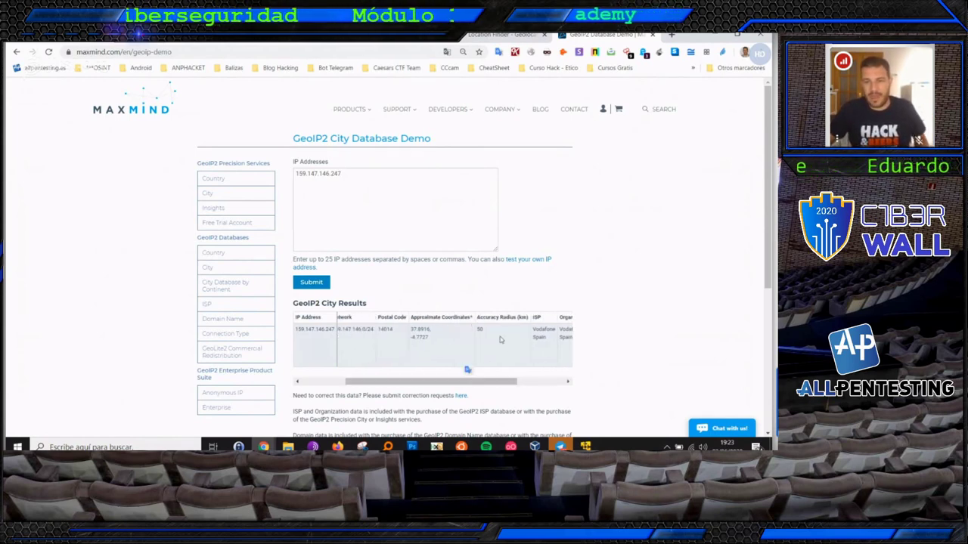
drag(438, 342, 408, 320)
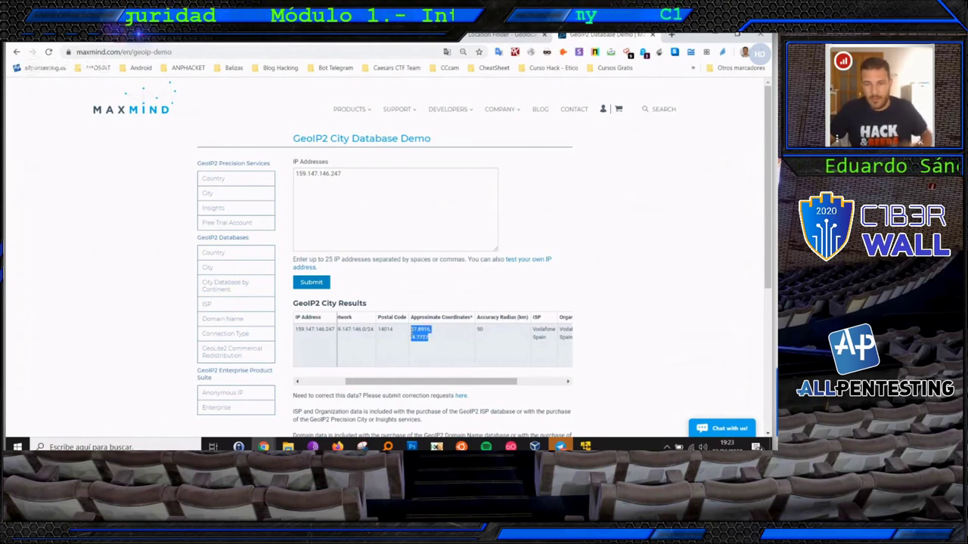
click(670, 36)
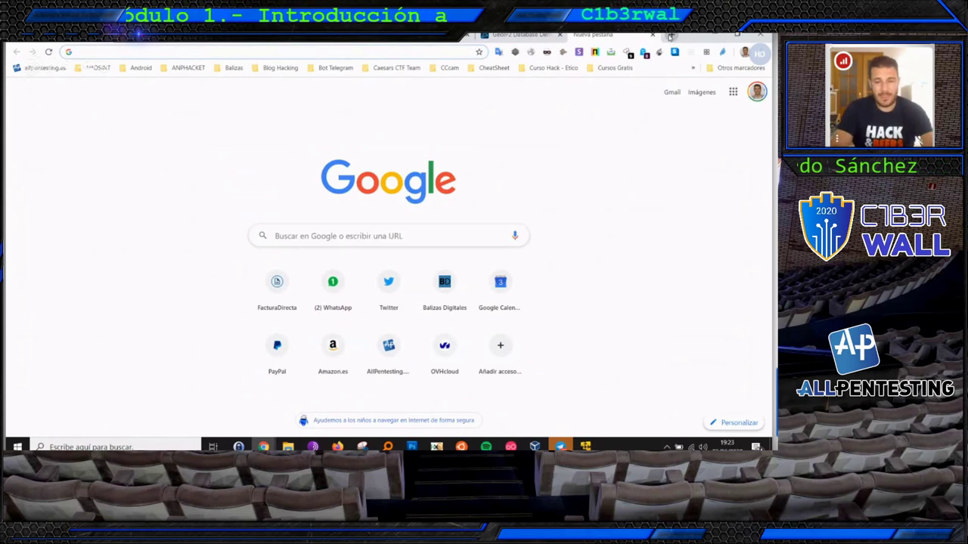
Search Google for 'gps coorde' and open coordenadas-gps.com
text(gps )
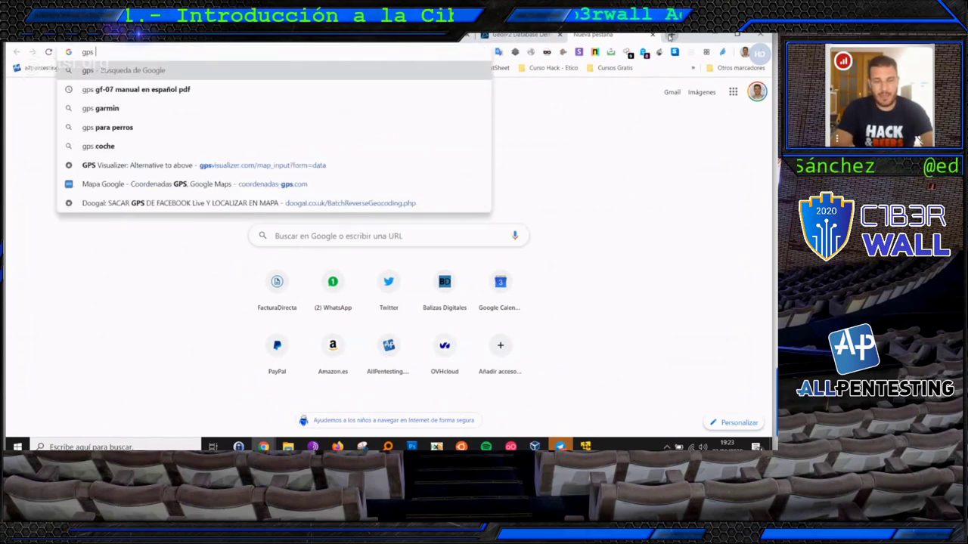
text(coorde)
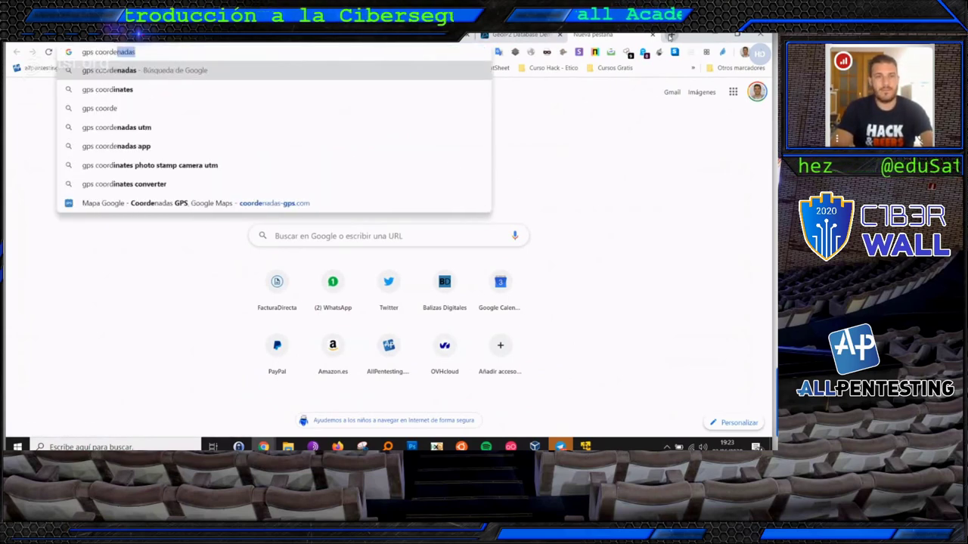
key(Return)
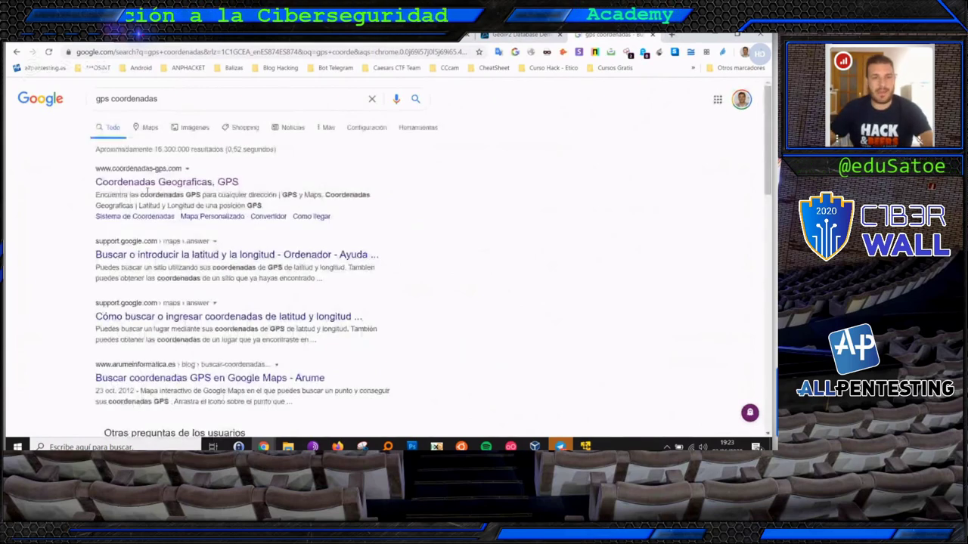
click(161, 185)
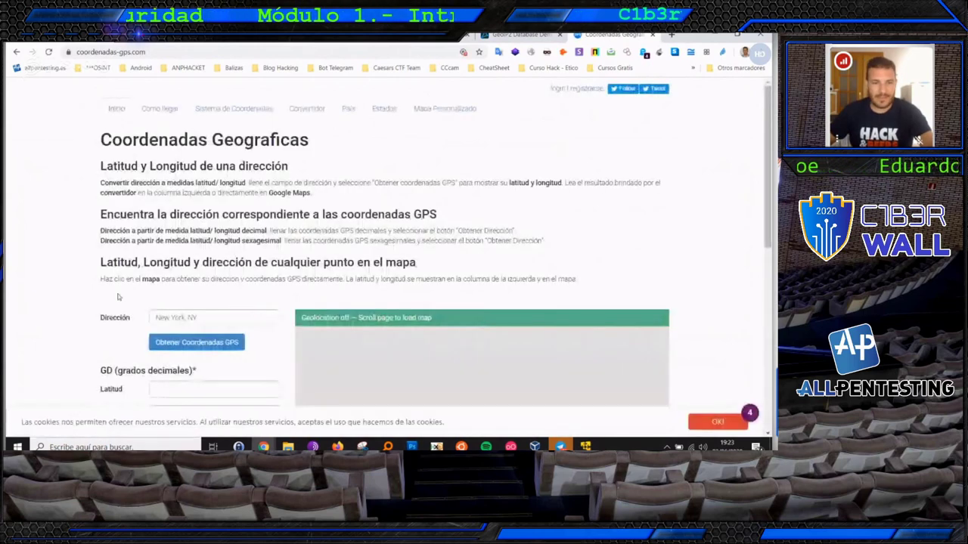
scroll(160, 272, down, 3)
Fill Latitud with 37.8916 and Longitud with -4.7727
click(175, 239)
drag(175, 239, 220, 238)
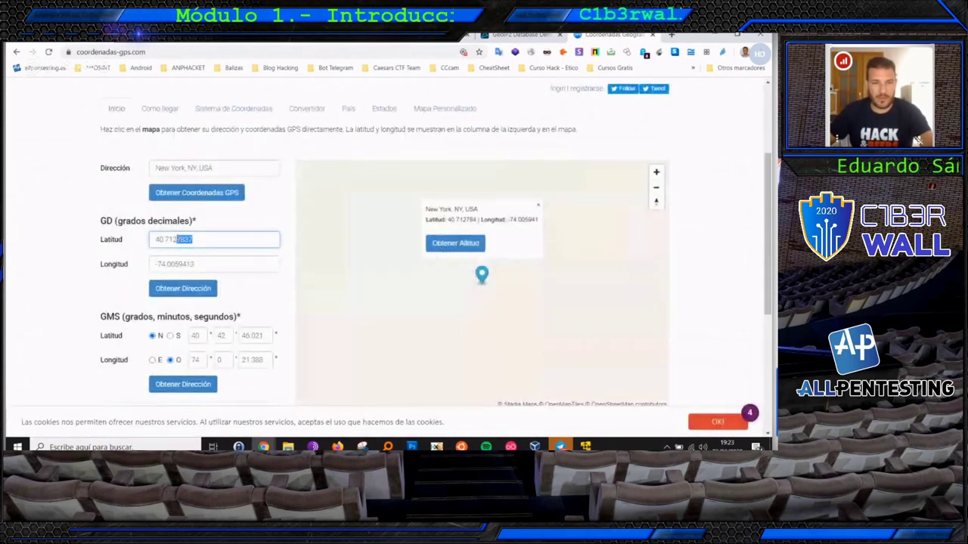
key(ctrl+a)
key(ctrl+v)
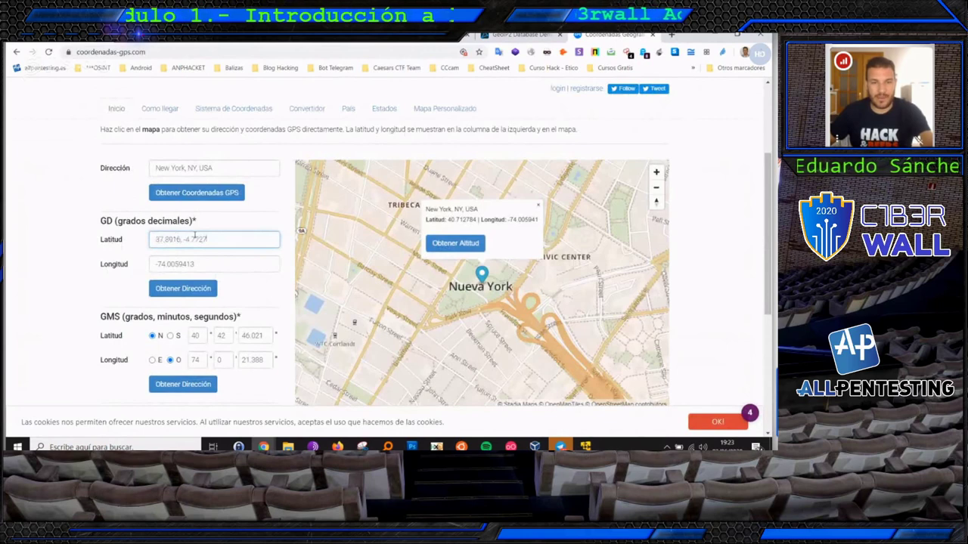
drag(209, 239, 186, 239)
key(ctrl+c)
key(BackSpace)
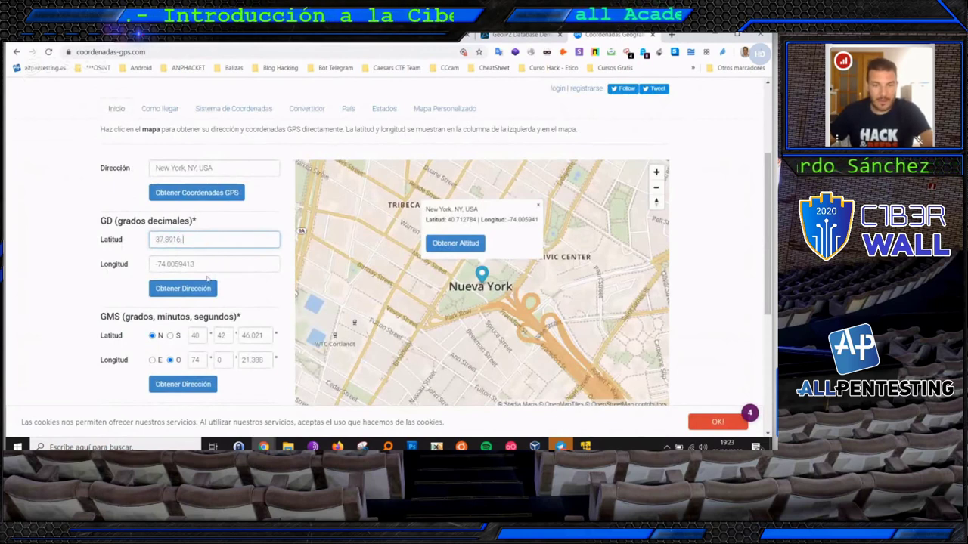
triple_click(204, 265)
key(ctrl+v)
click(203, 241)
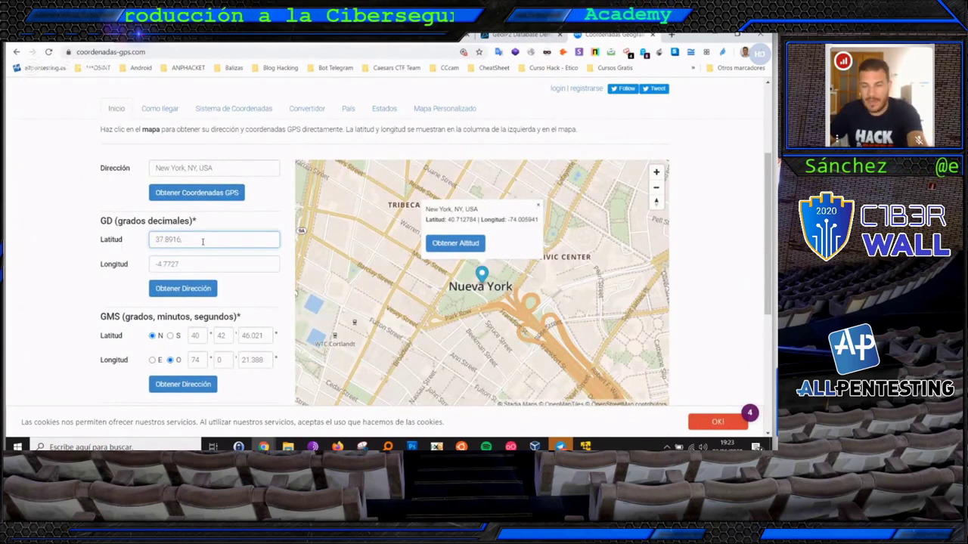
key(BackSpace)
Get the address for the coordinates, showing 14001 Córdoba, España on the map
click(186, 294)
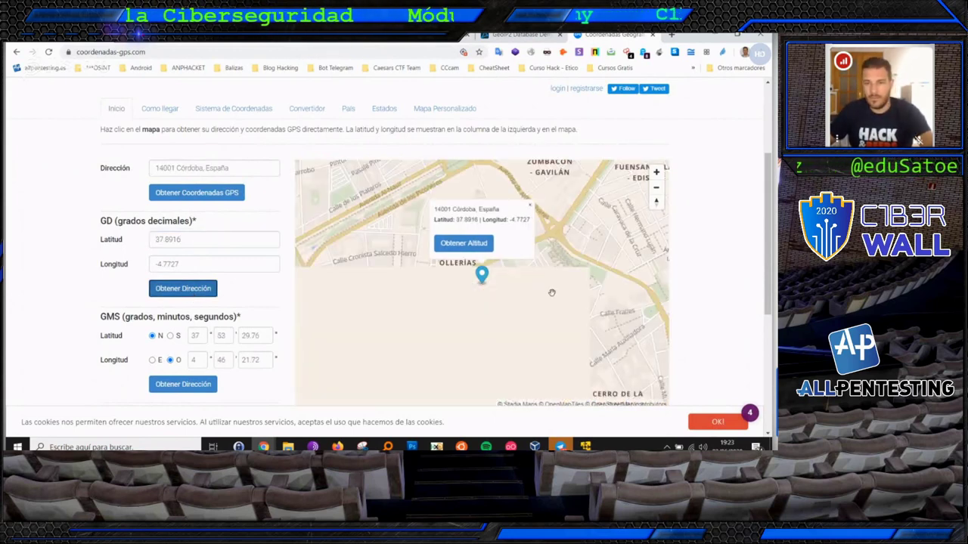
drag(558, 308, 506, 311)
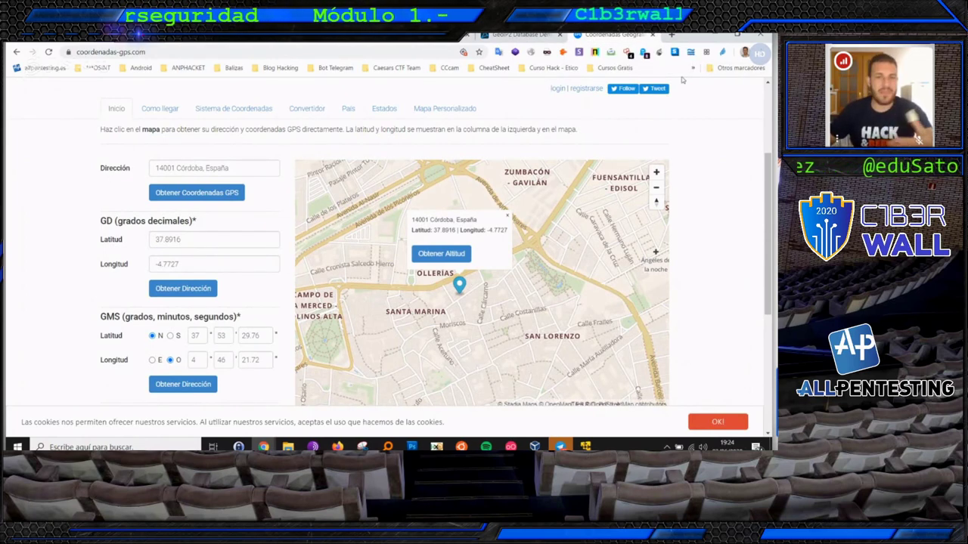
click(672, 35)
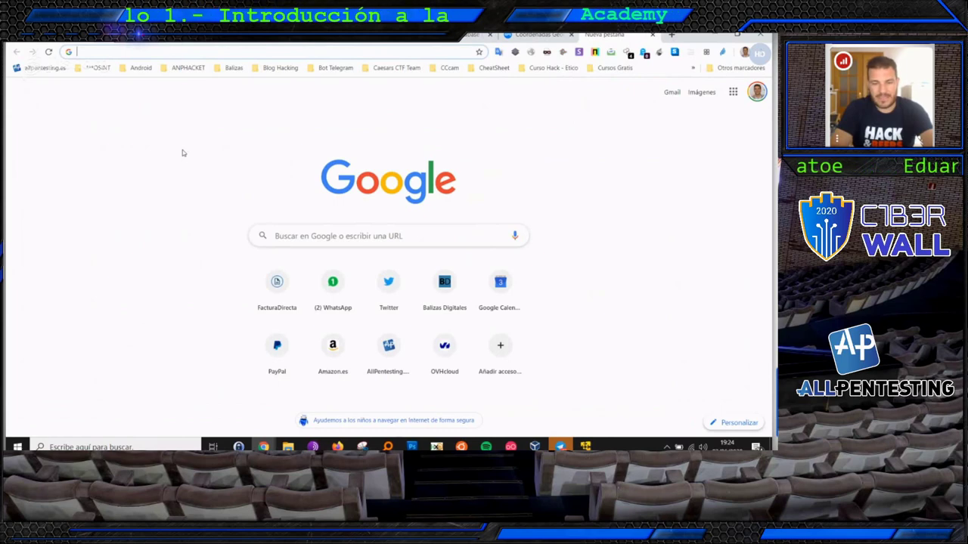
Search Google for 'telefono movil empresa', then refine the query with 608
text(tele)
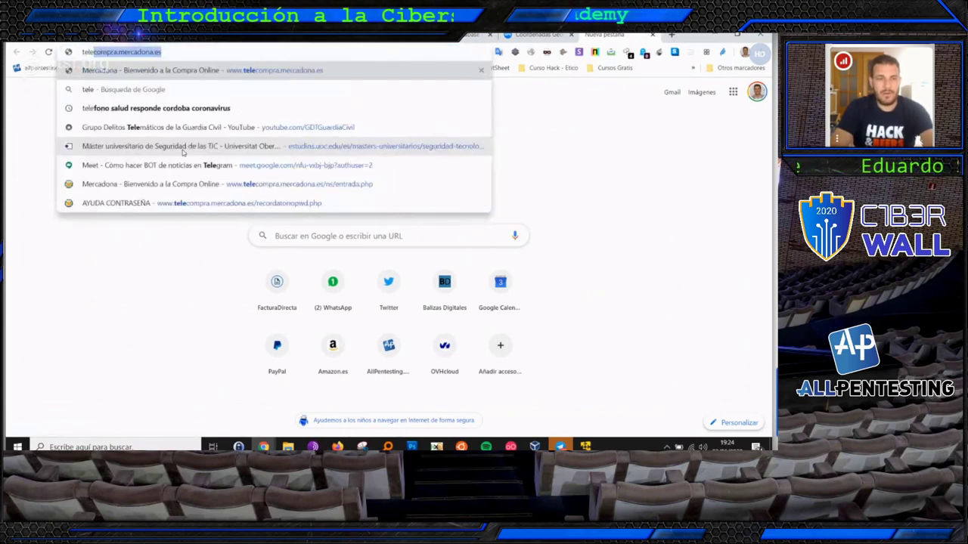
text(fono m)
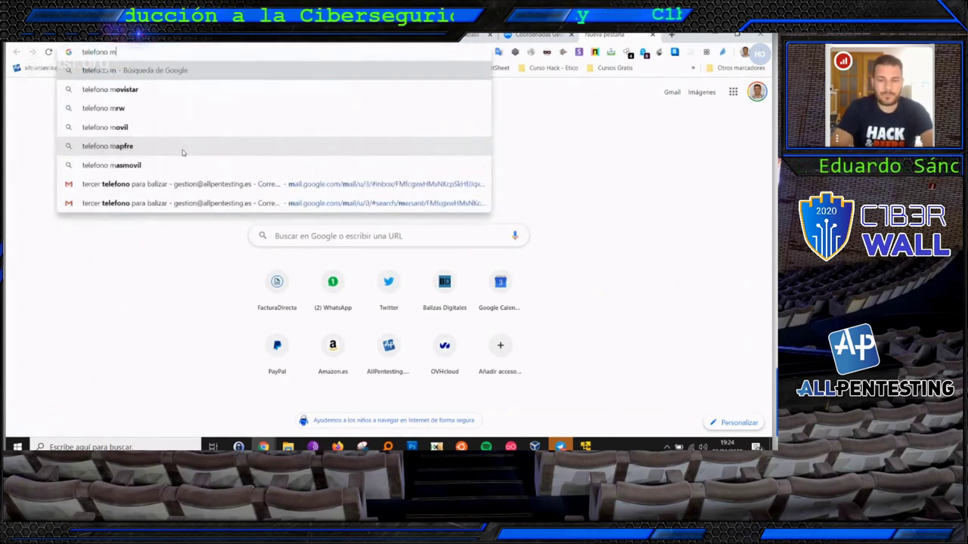
text(ovil empresa)
key(Return)
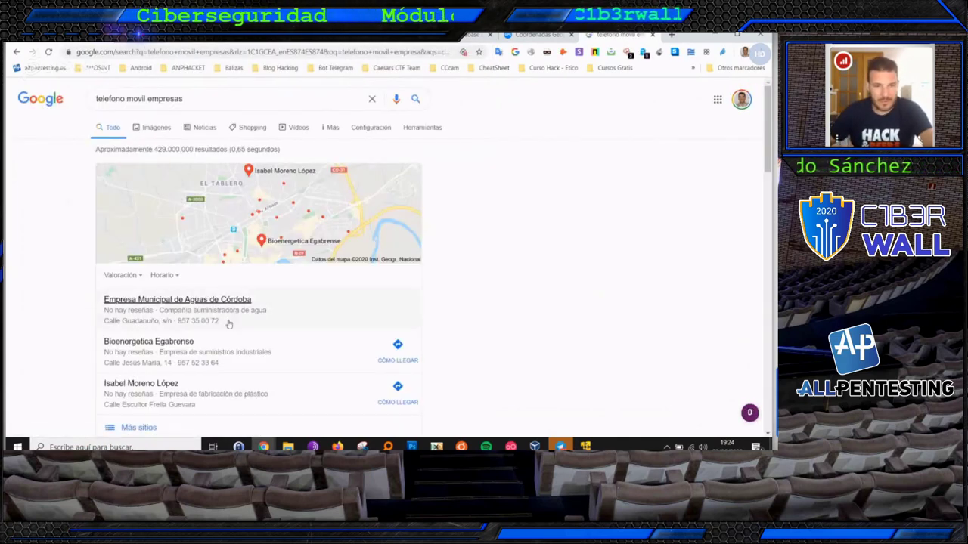
scroll(229, 323, down, 1)
scroll(235, 332, down, 5)
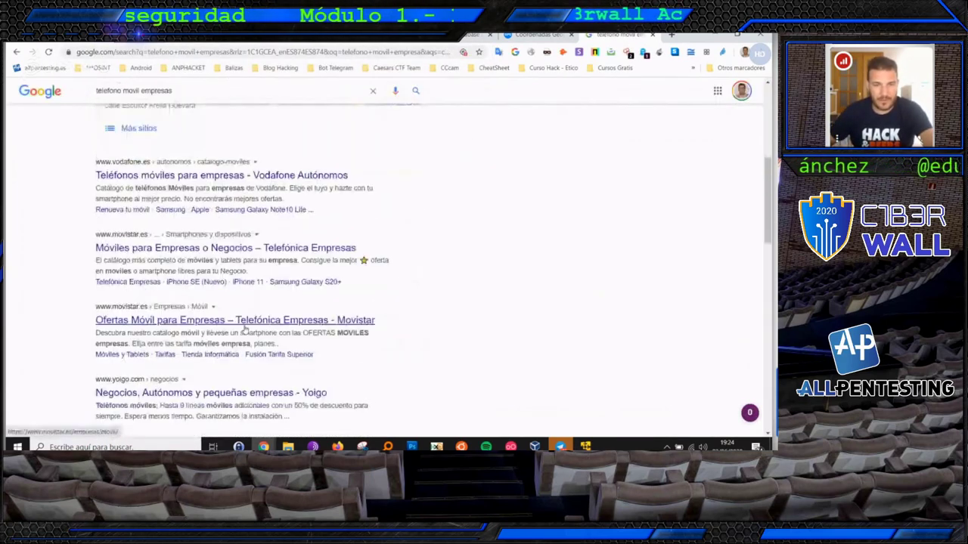
scroll(240, 302, down, 1)
scroll(235, 281, up, 8)
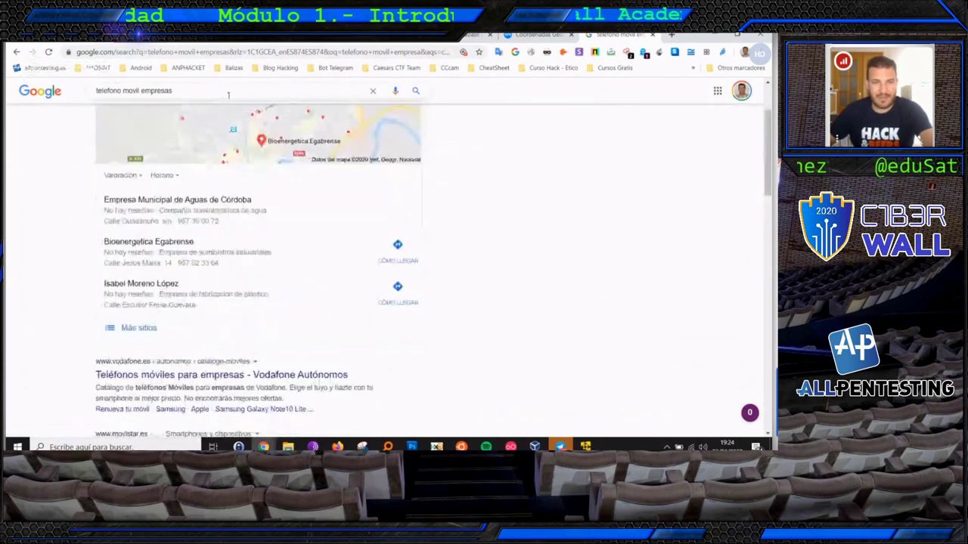
click(220, 96)
text(608)
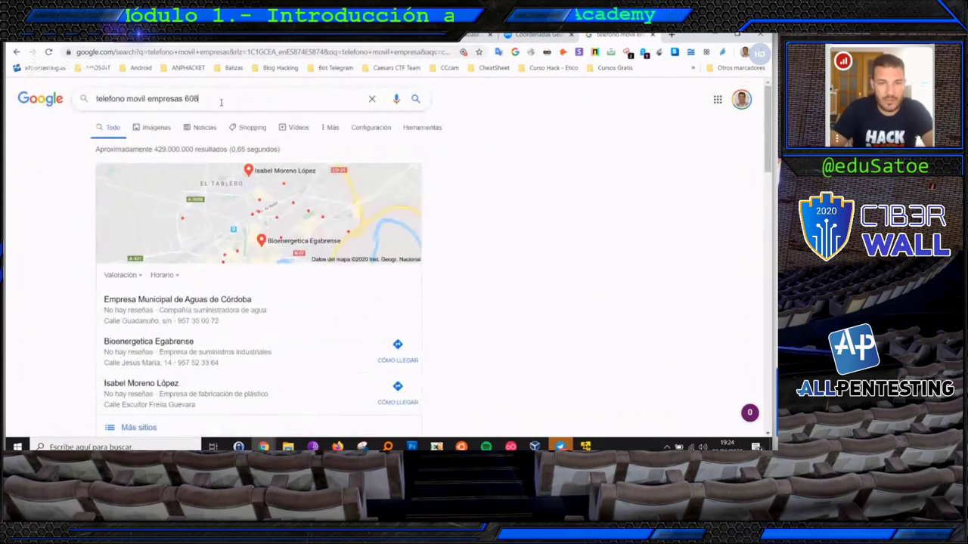
key(Return)
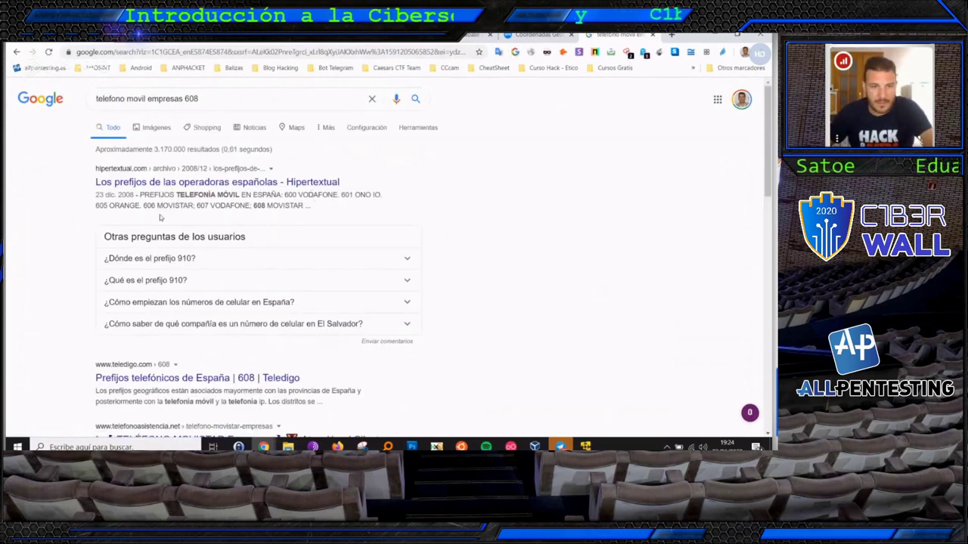
scroll(302, 203, down, 2)
scroll(278, 213, up, 2)
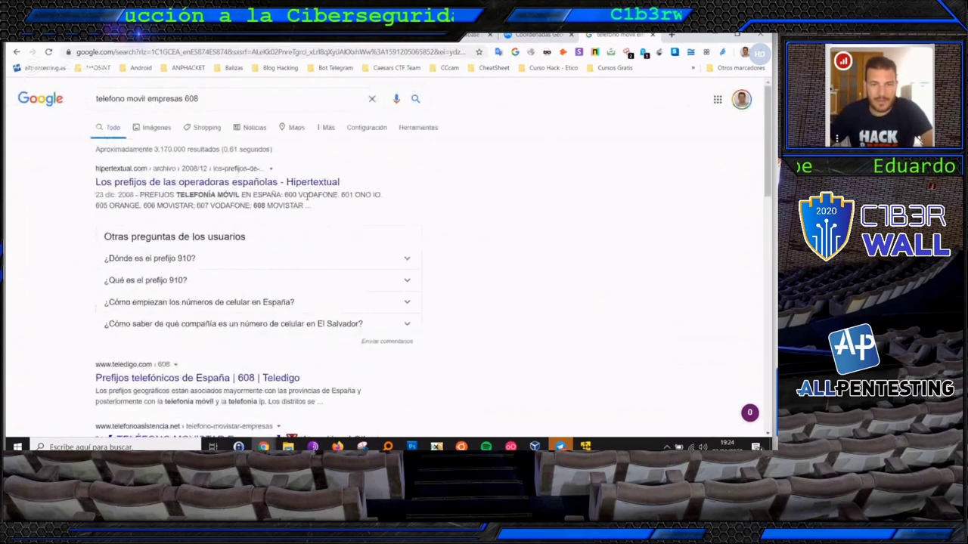
Read Hipertextual's carrier prefix article in a new tab after accepting cookies, then close it
right_click(171, 183)
click(189, 190)
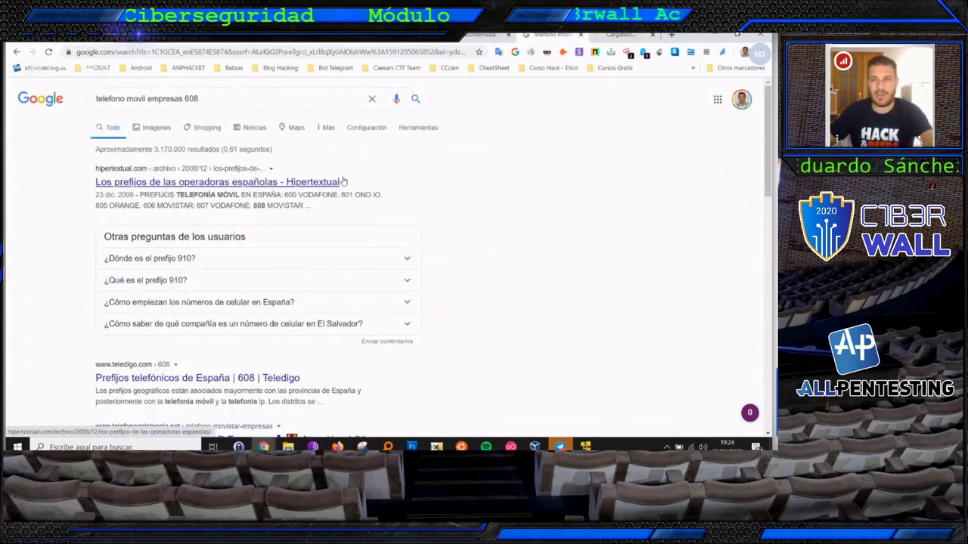
key(ctrl+Tab)
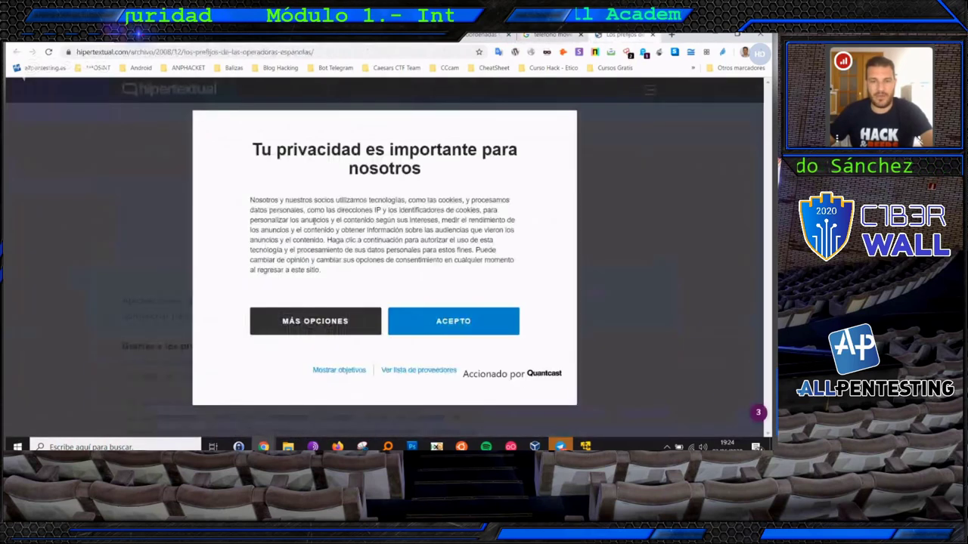
click(461, 319)
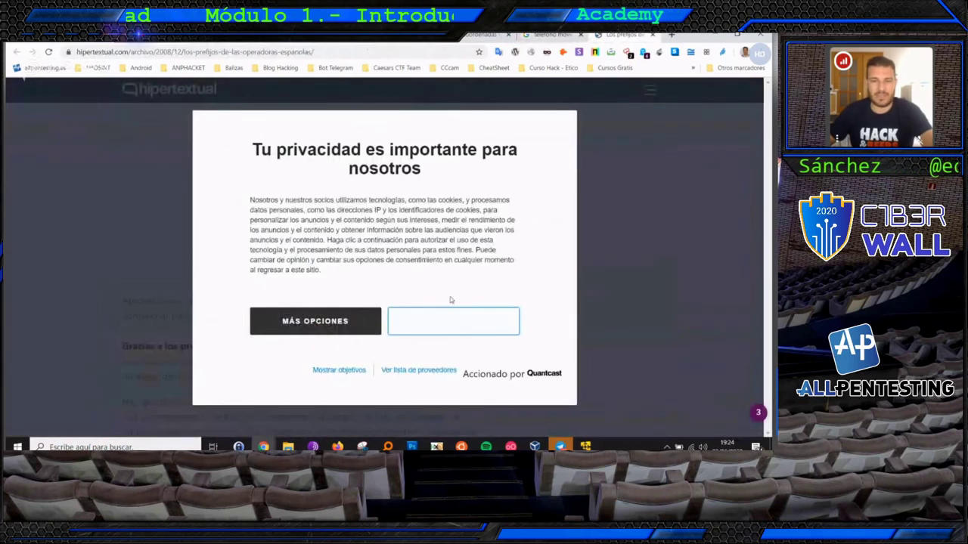
scroll(383, 275, down, 5)
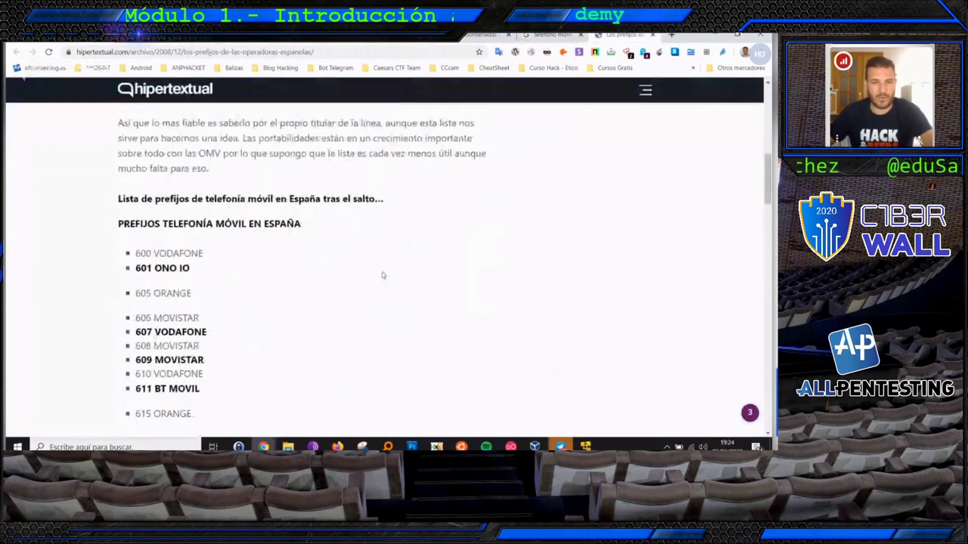
scroll(383, 275, down, 5)
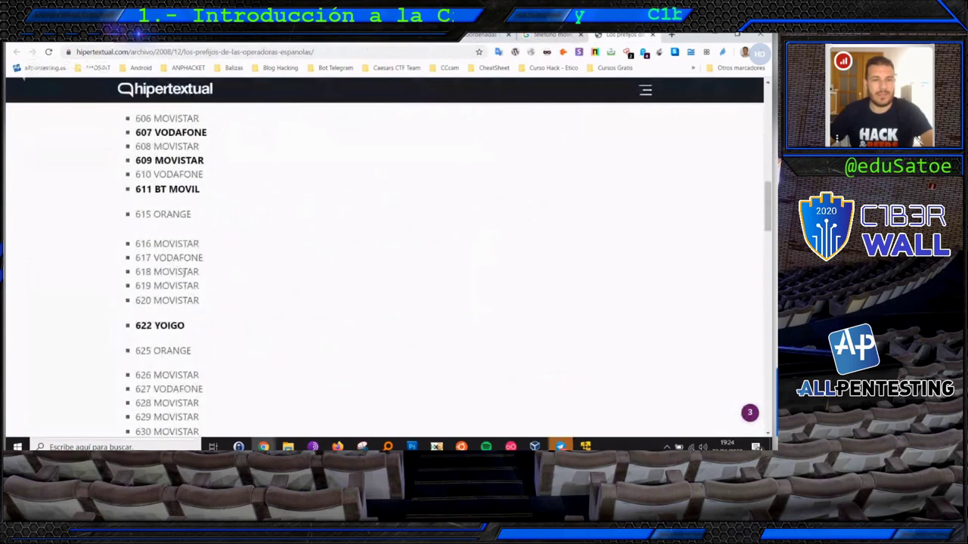
scroll(193, 265, down, 2)
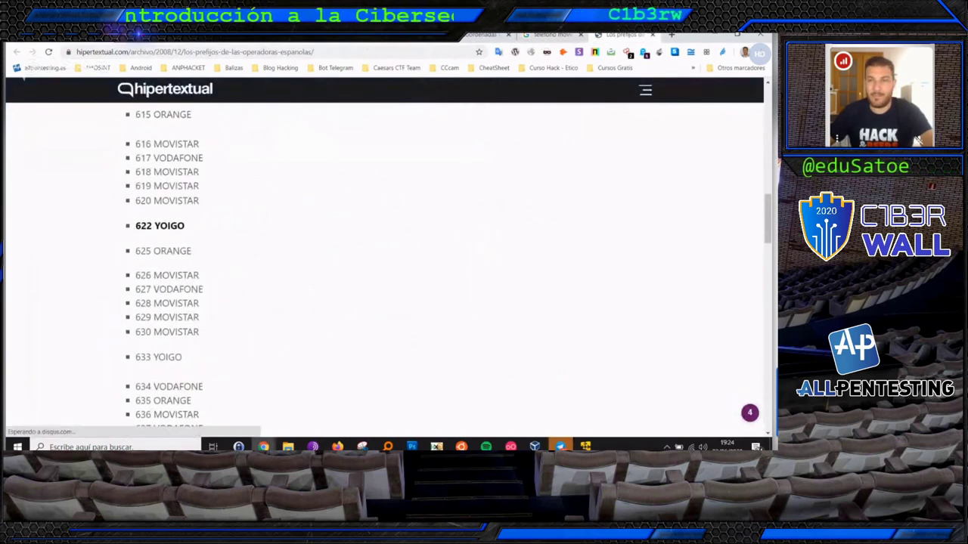
click(650, 36)
Add a * wildcard to make the query 608* and rerun the search
scroll(295, 263, down, 4)
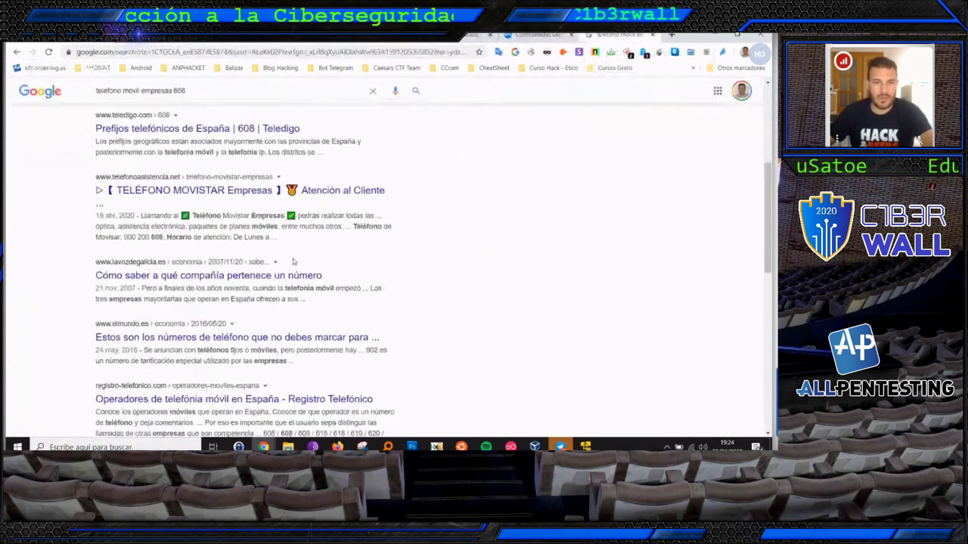
scroll(294, 262, up, 4)
click(216, 98)
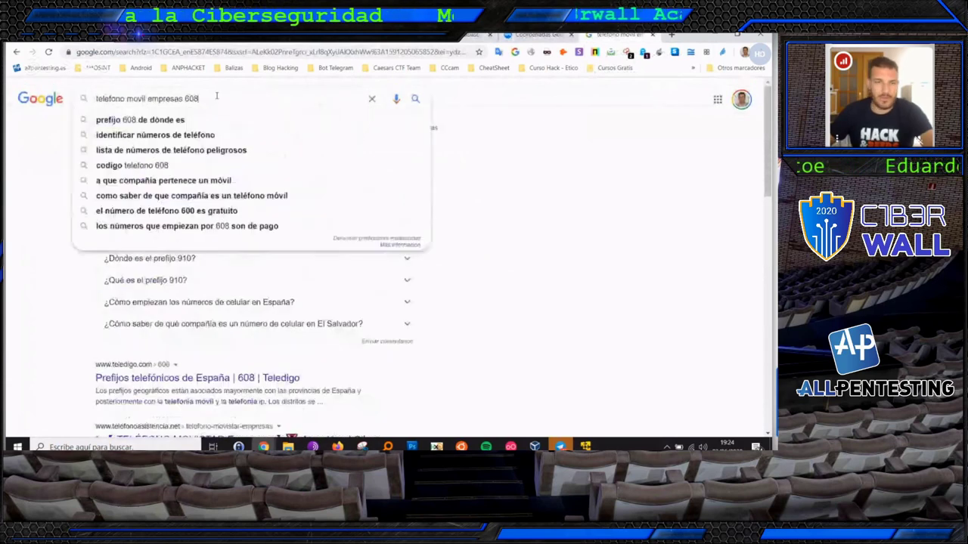
text(*)
key(Return)
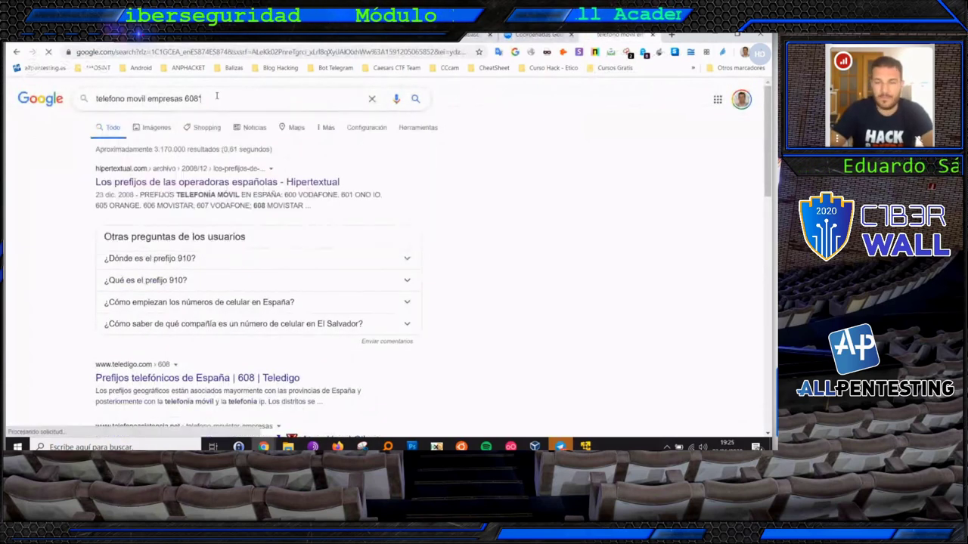
scroll(279, 250, down, 3)
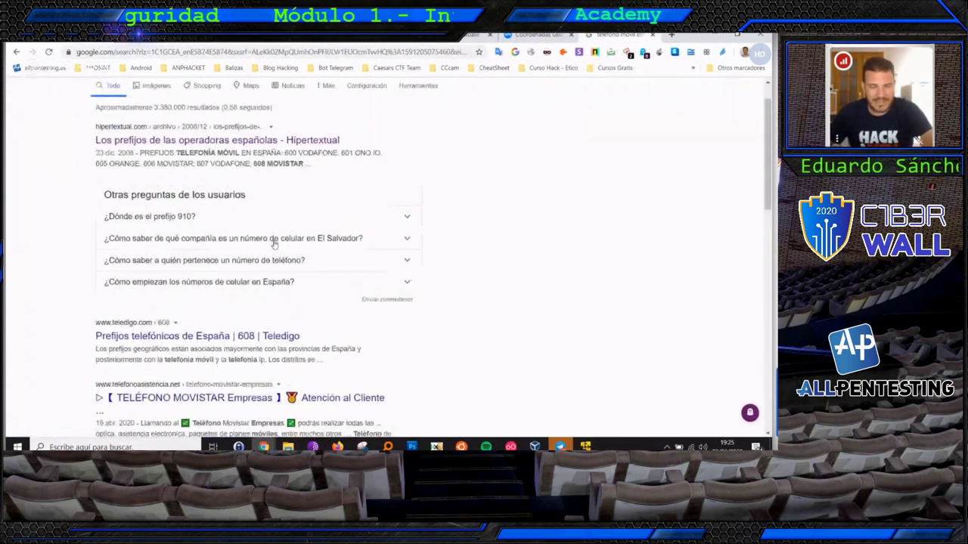
scroll(288, 255, down, 3)
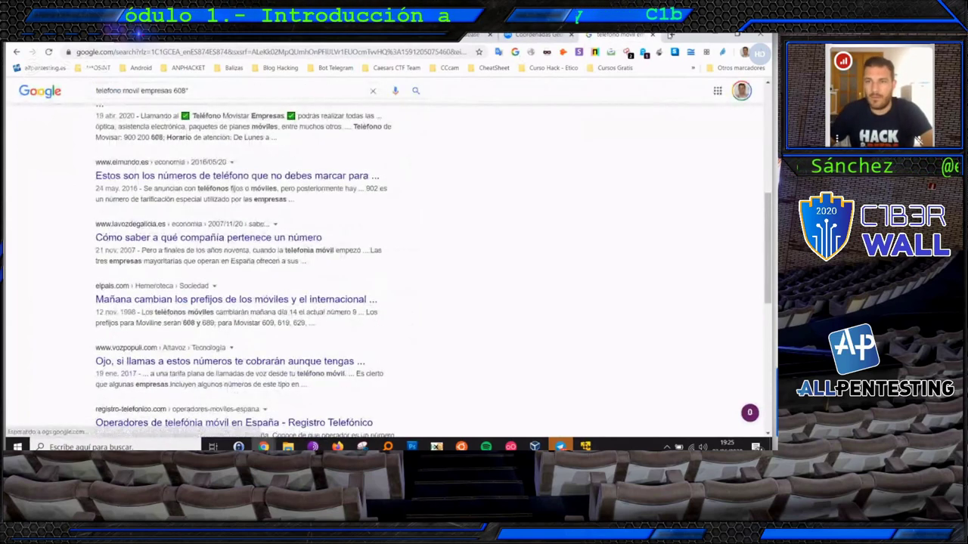
click(671, 34)
Search Google for site:pastebin.com telefonos famosos using the autocomplete suggestion
text(pasteg)
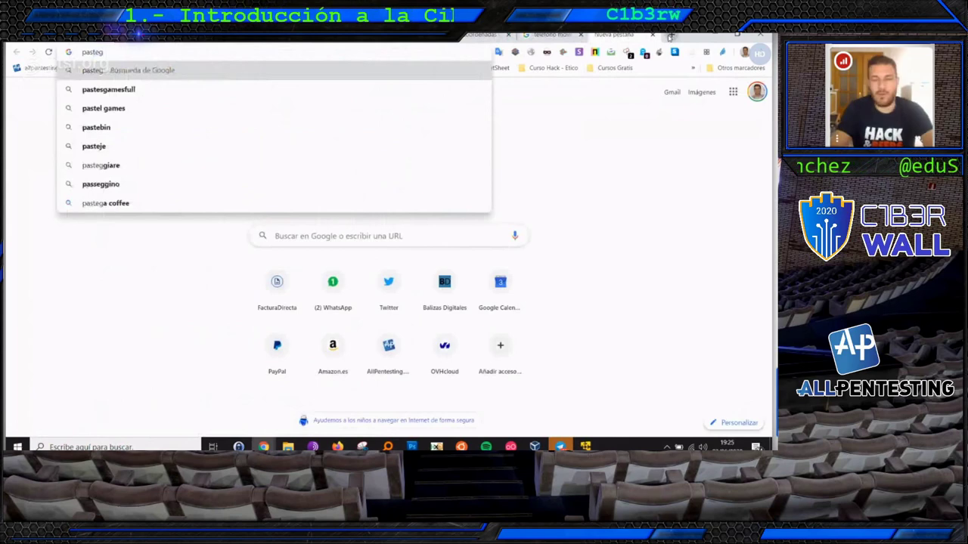
key(BackSpace)
text(bin facebook accoun)
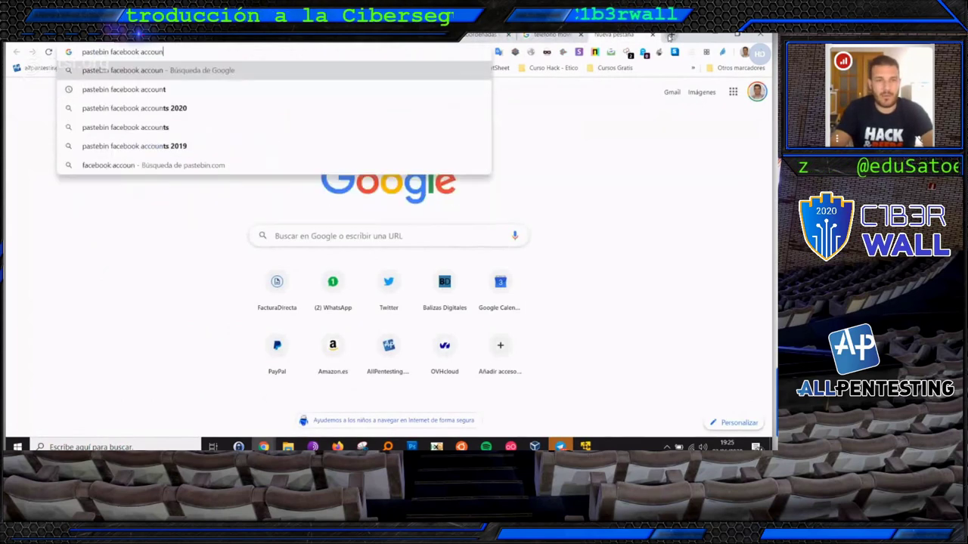
key(BackSpace)
key(BackSpace)
key(BackSpace)
key(BackSpace)
key(BackSpace)
key(BackSpace)
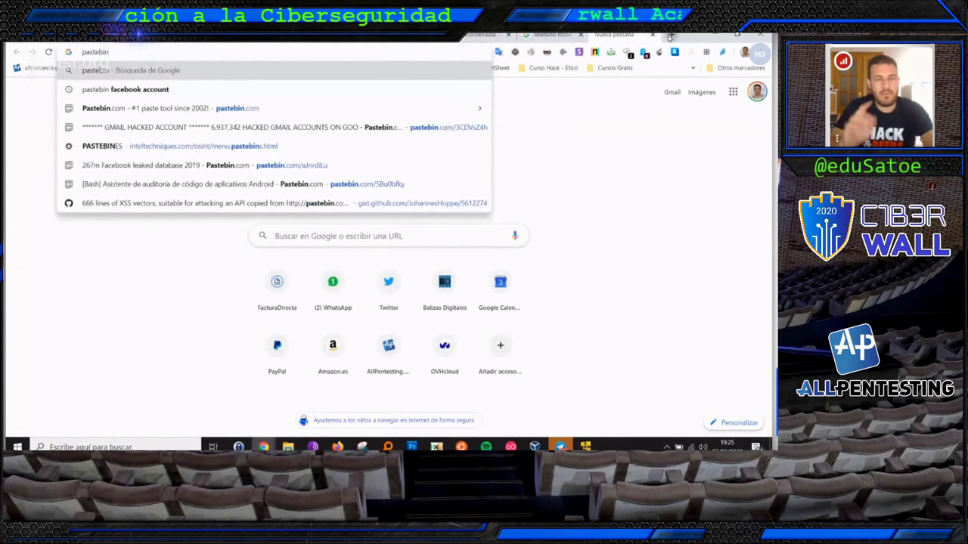
key(Home)
text(site:pastebin)
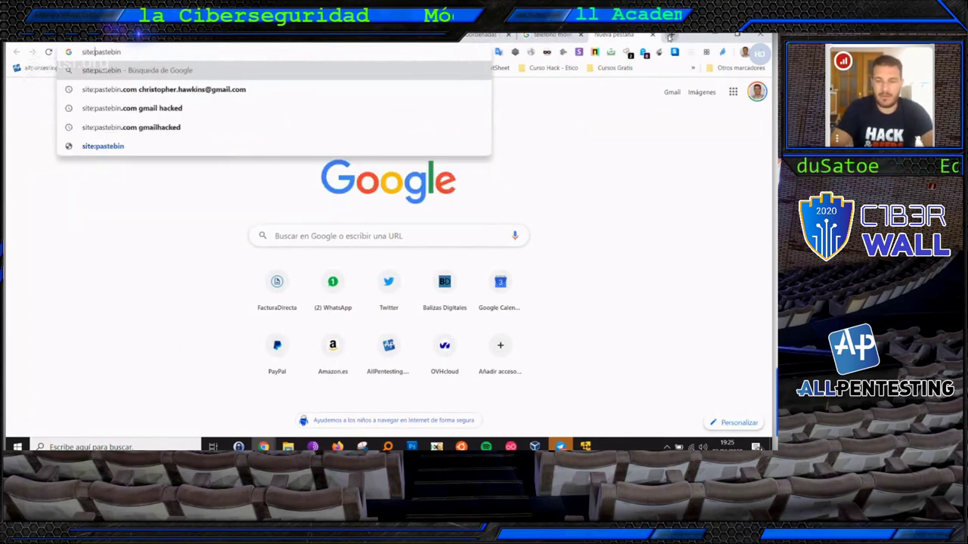
text(.comn)
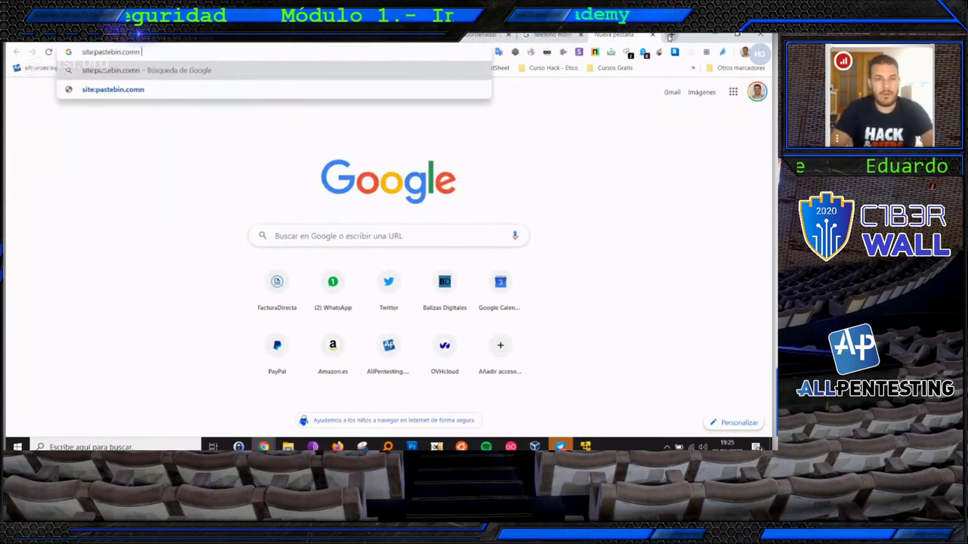
key(BackSpace)
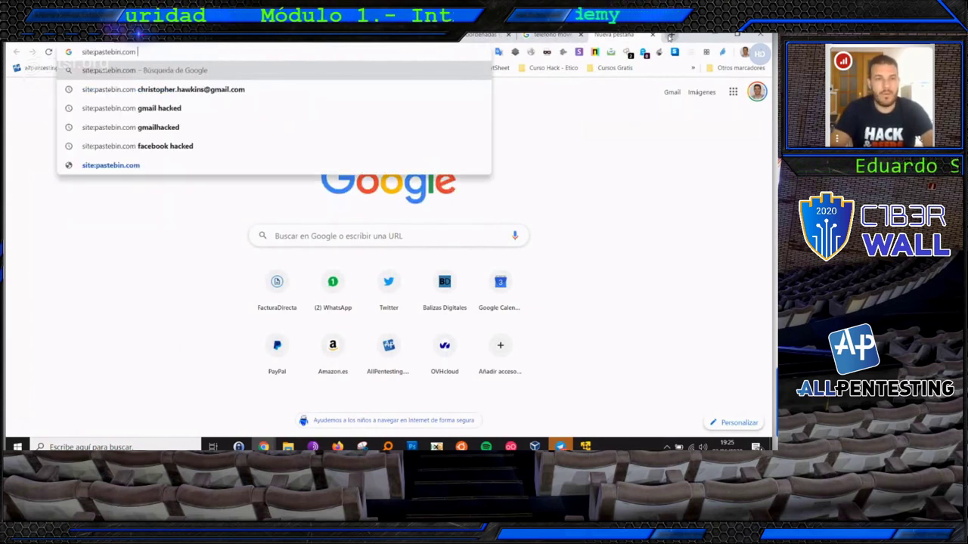
text(telef)
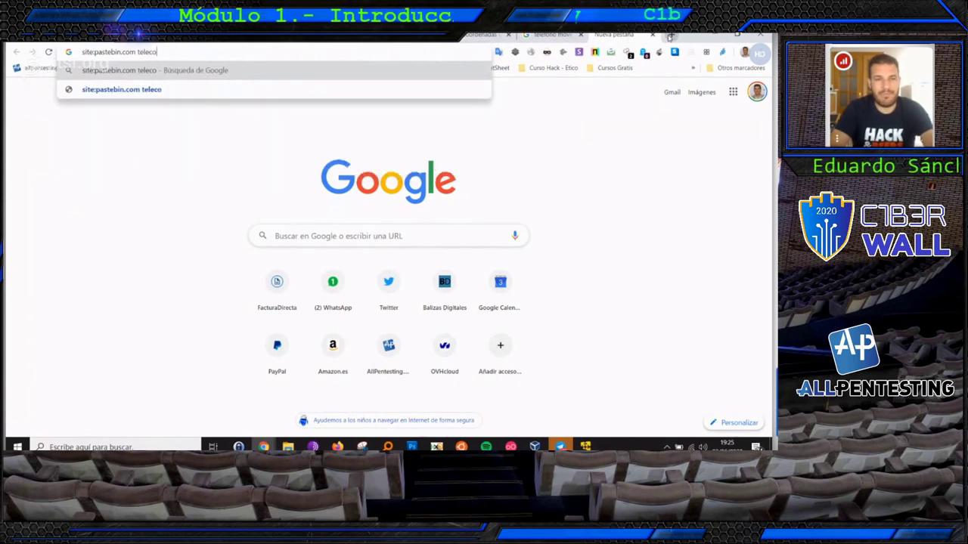
text(onos)
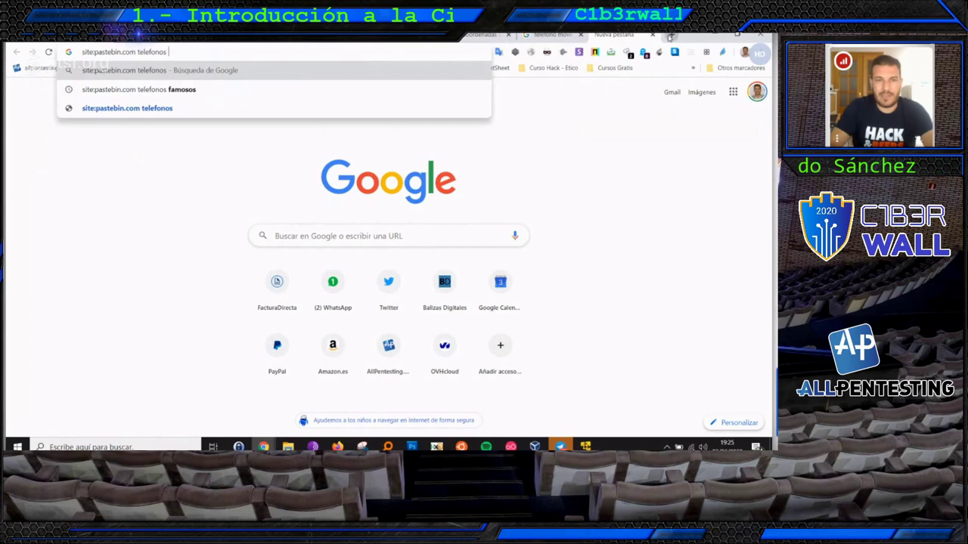
key(Down)
key(Return)
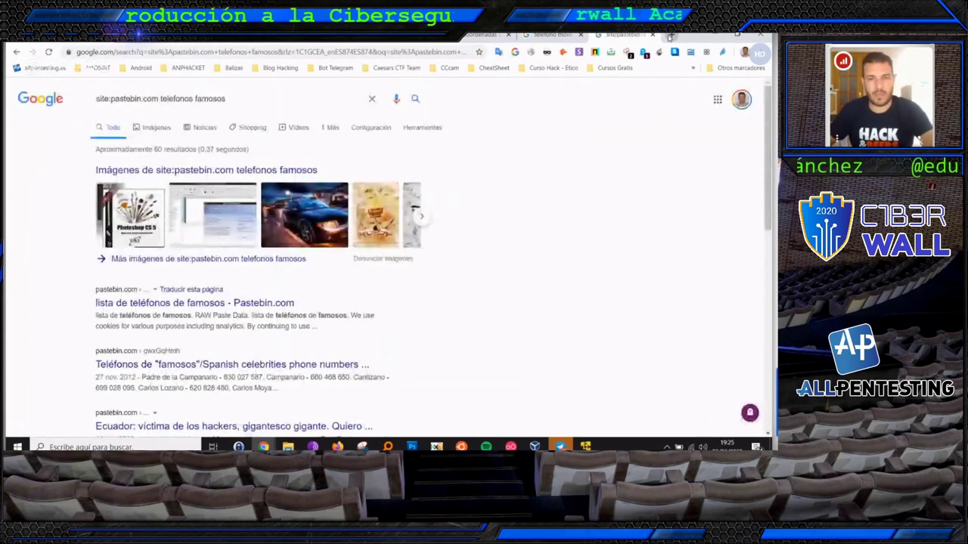
Open the first famous-phones paste, then view and close its Google cached copy
click(247, 302)
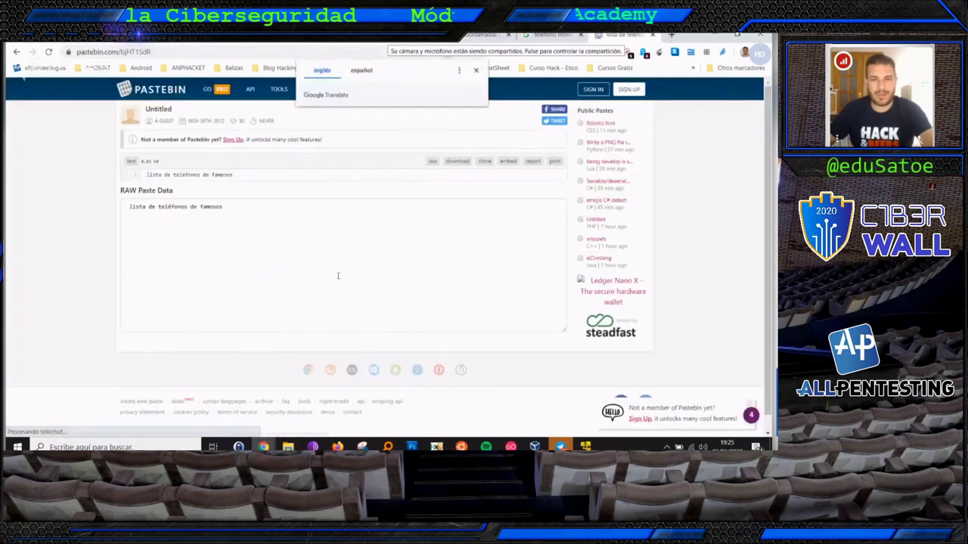
click(17, 53)
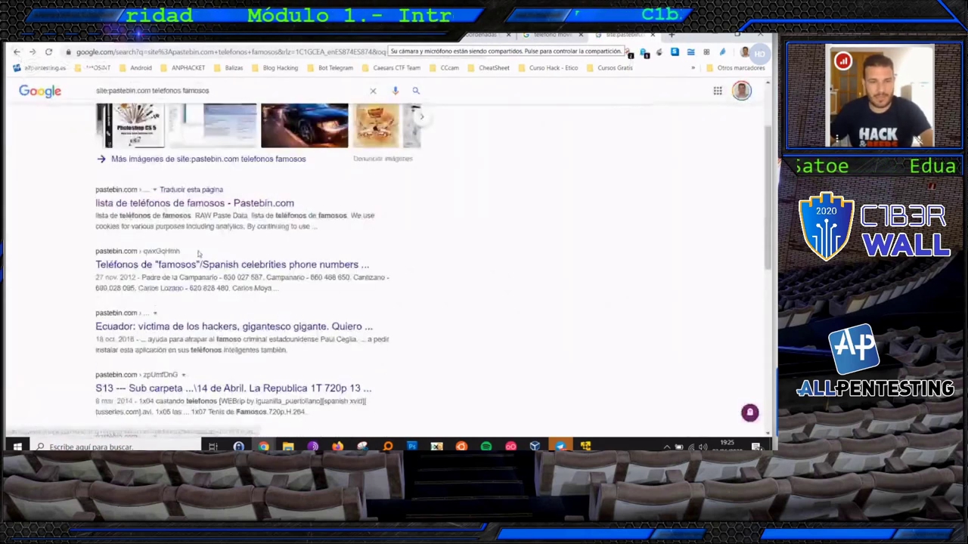
click(155, 189)
click(165, 199)
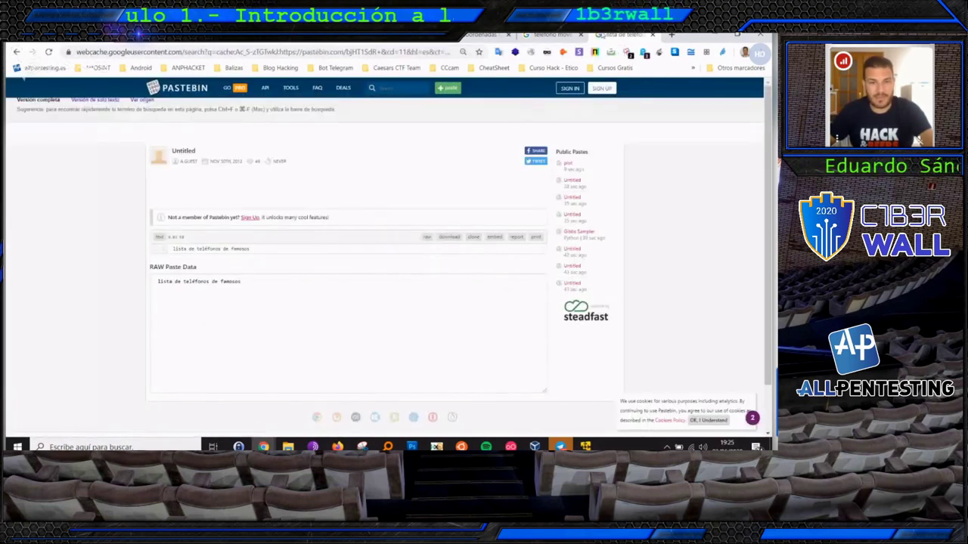
click(652, 36)
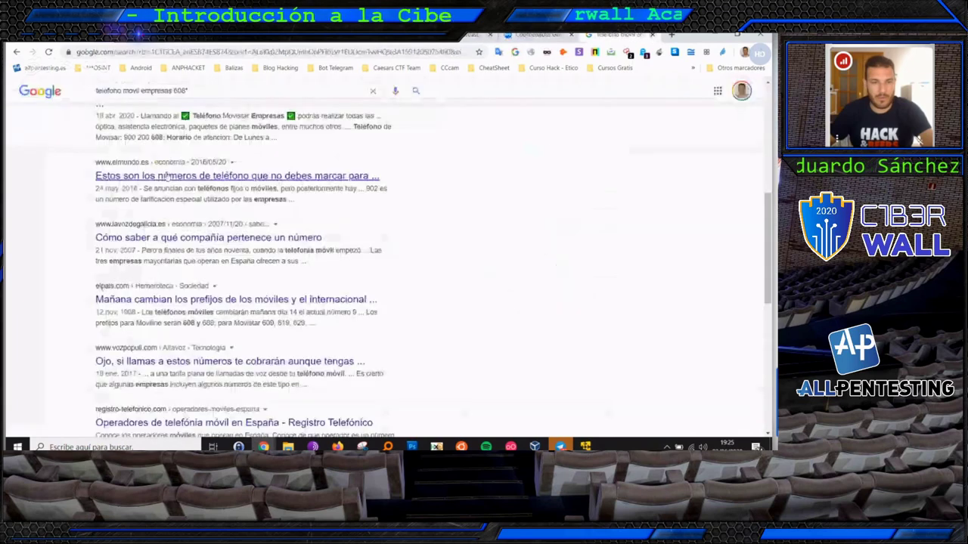
Replace the 608* query with site:pastebin.com telefonos famosos and search
scroll(170, 163, up, 5)
scroll(170, 163, up, 1)
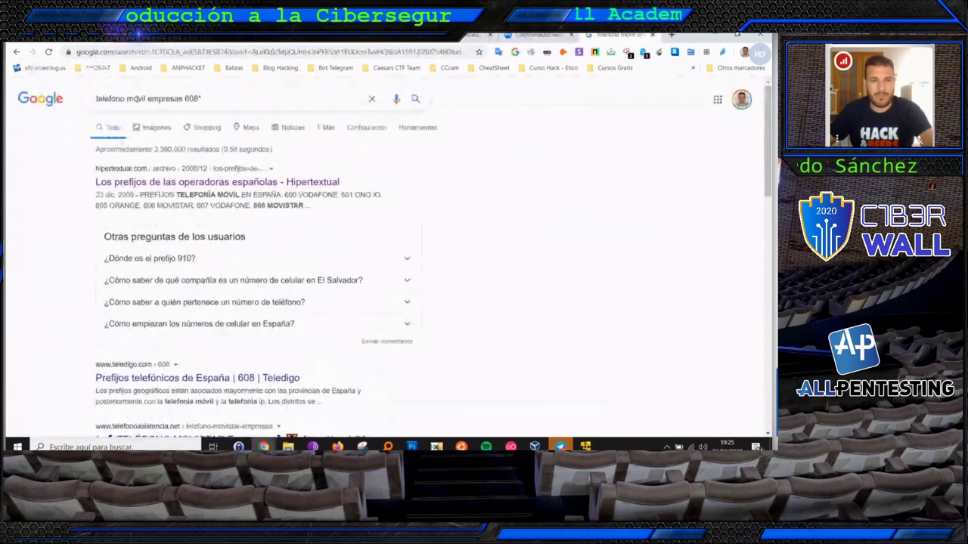
click(210, 99)
double_click(193, 98)
drag(201, 99, 110, 99)
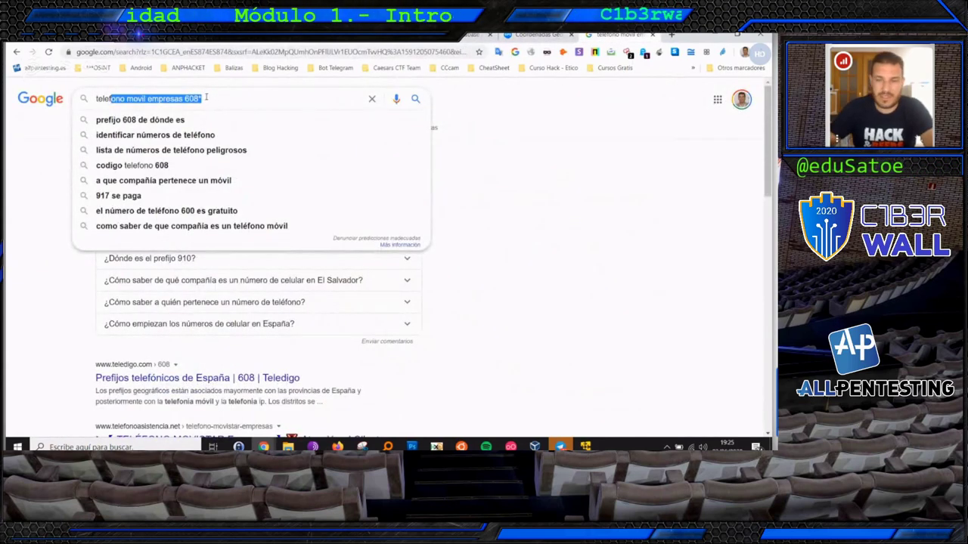
key(ctrl+a)
text(site:)
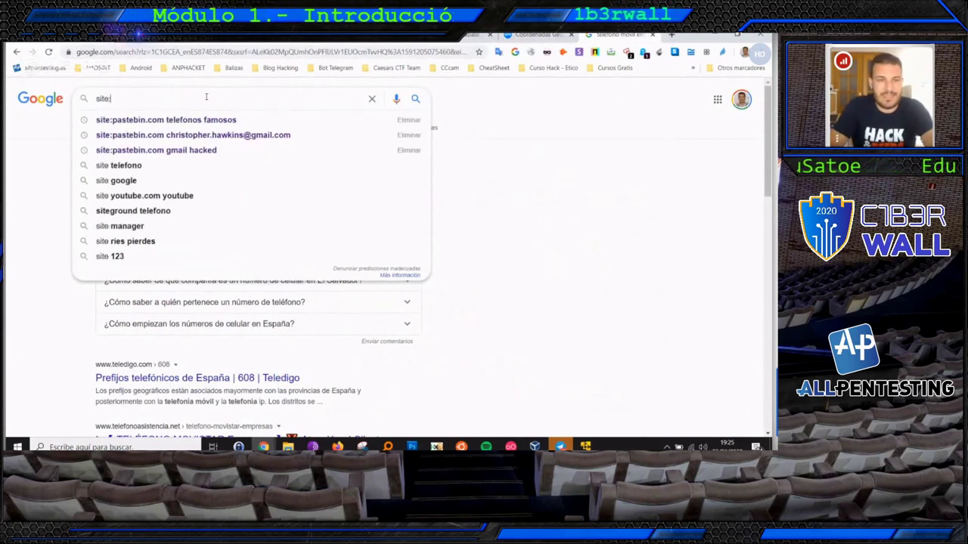
key(Down)
key(Return)
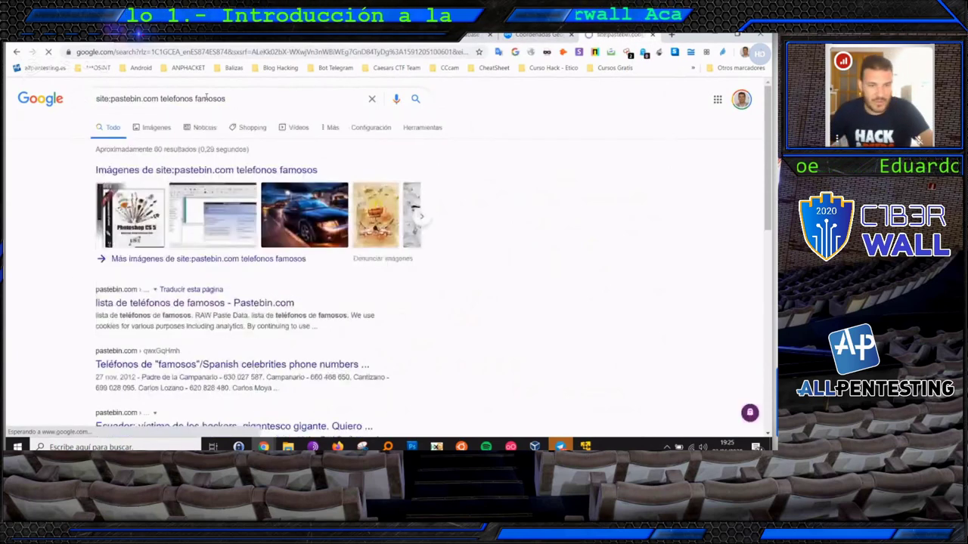
Open the Spanish celebrities phone numbers paste in a new tab and switch to it
right_click(179, 230)
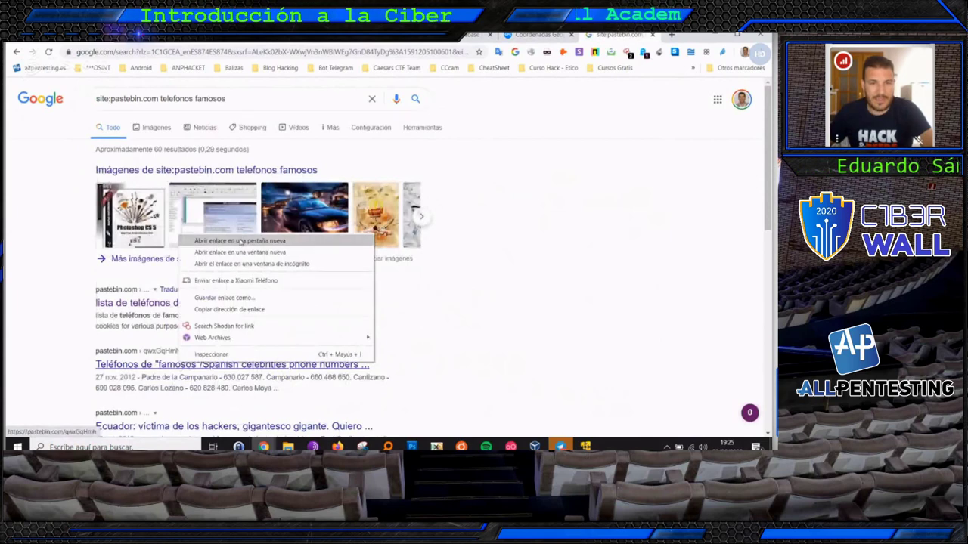
click(219, 236)
click(620, 34)
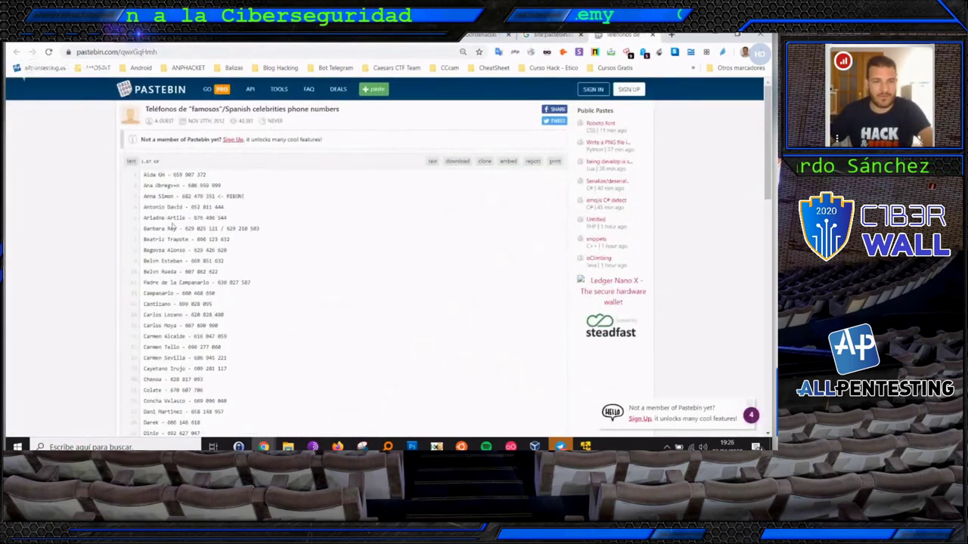
Zoom in on the Pastebin leaked list and scroll through its phone numbers
key(ctrl+plus)
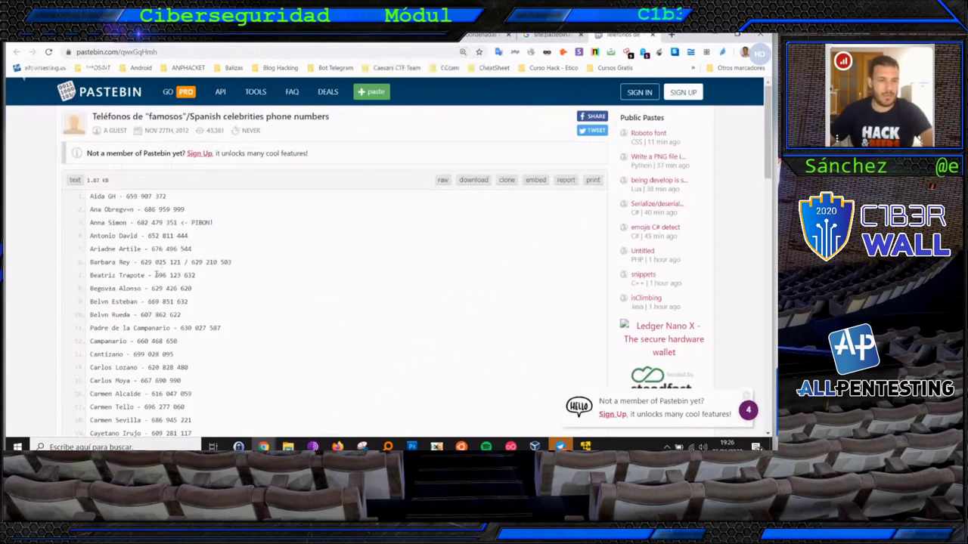
scroll(160, 282, down, 1)
scroll(161, 282, down, 4)
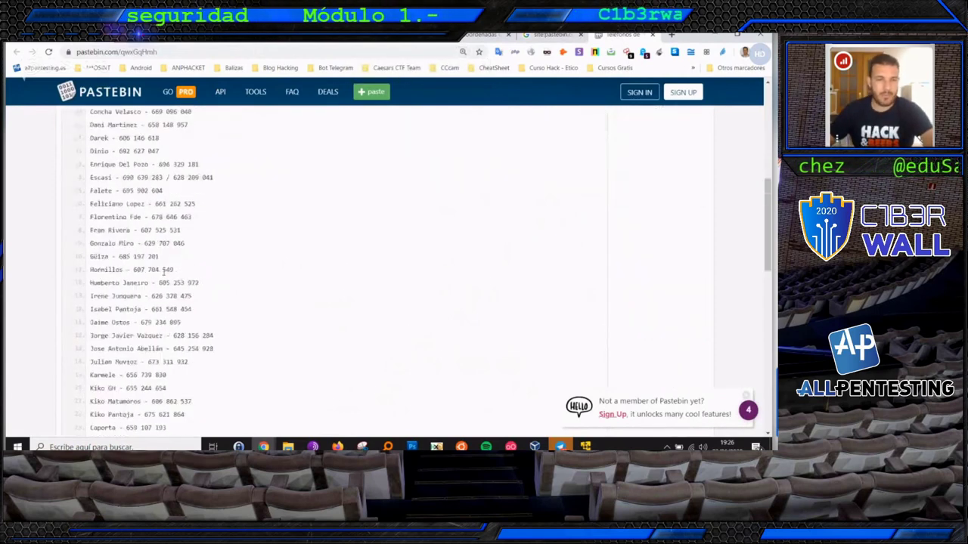
scroll(162, 274, down, 4)
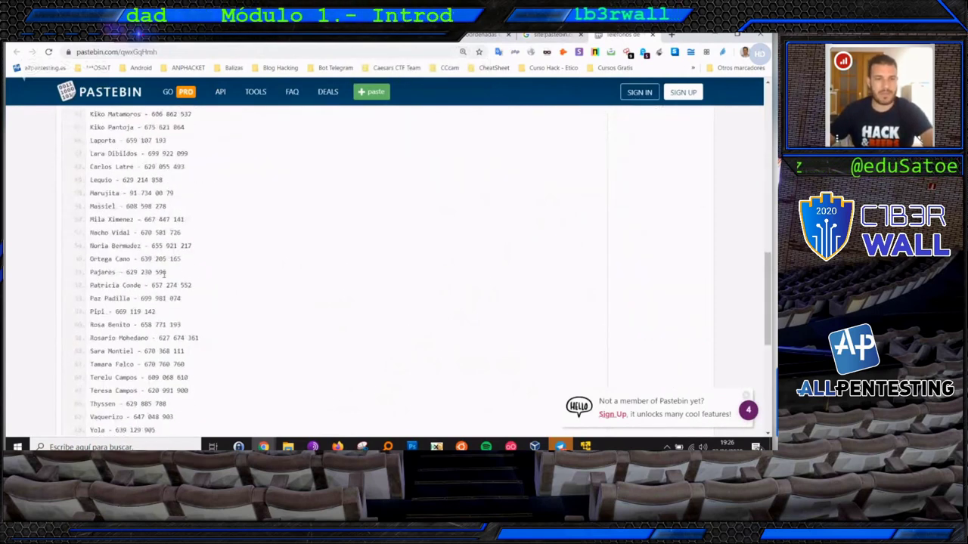
drag(138, 193, 173, 194)
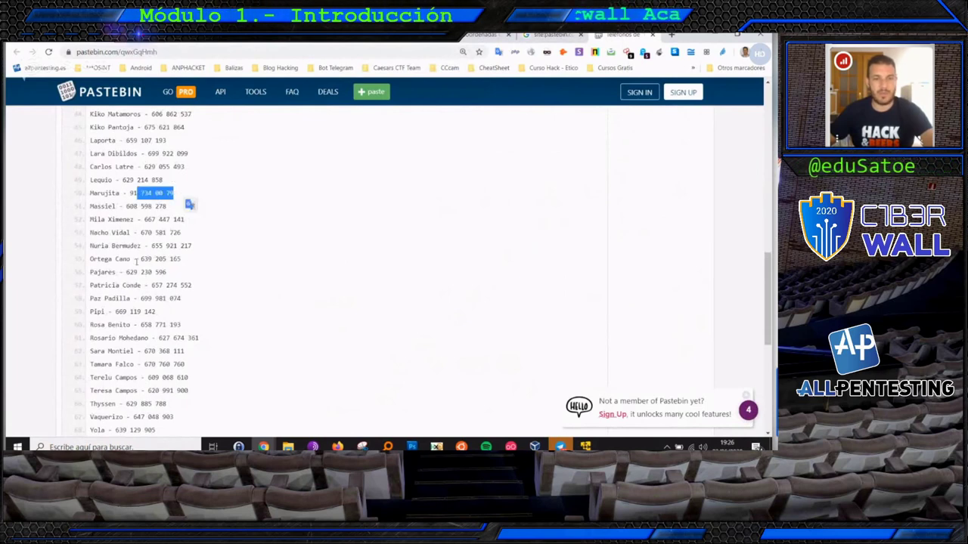
scroll(136, 262, down, 2)
drag(127, 159, 163, 160)
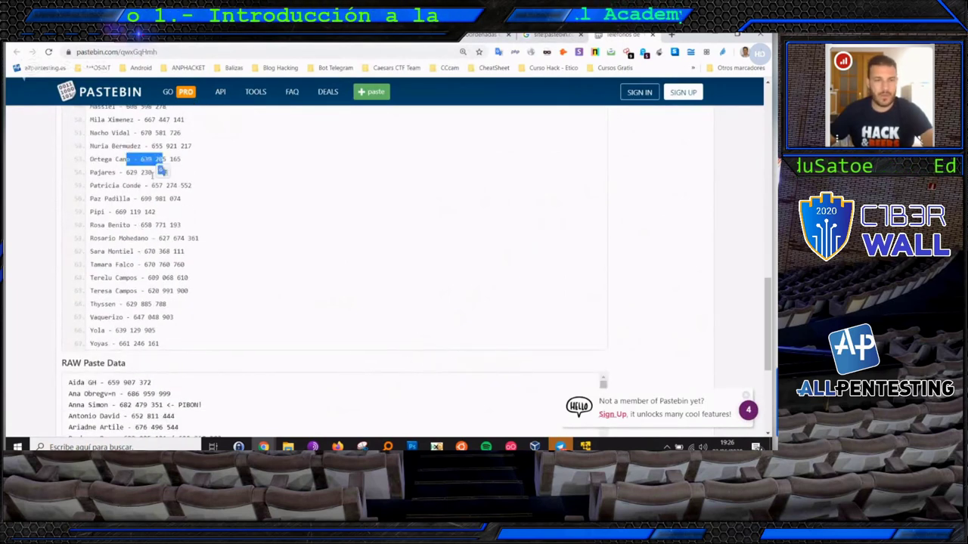
click(163, 173)
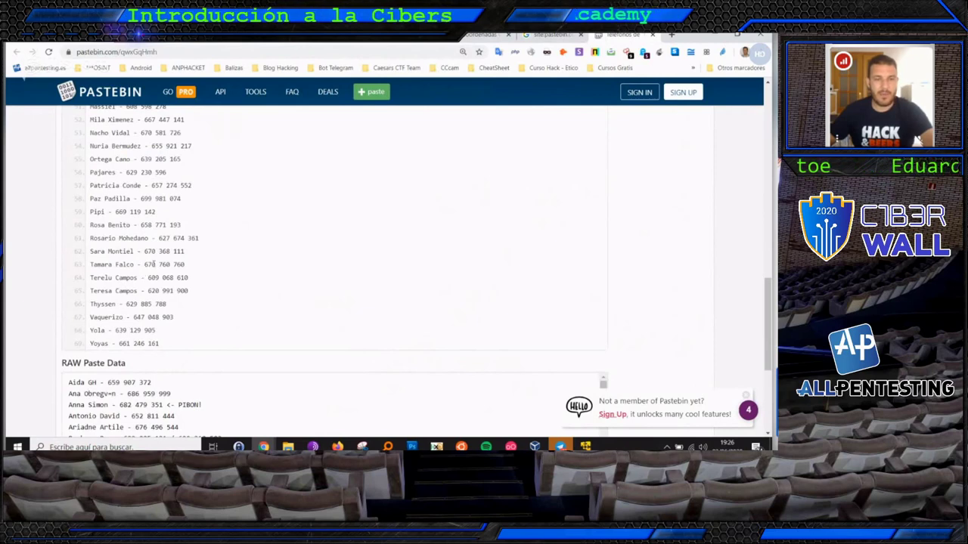
Select a celebrity's mobile number and begin entering peoplecall.com in a new tab
drag(157, 212, 115, 213)
key(ctrl+c)
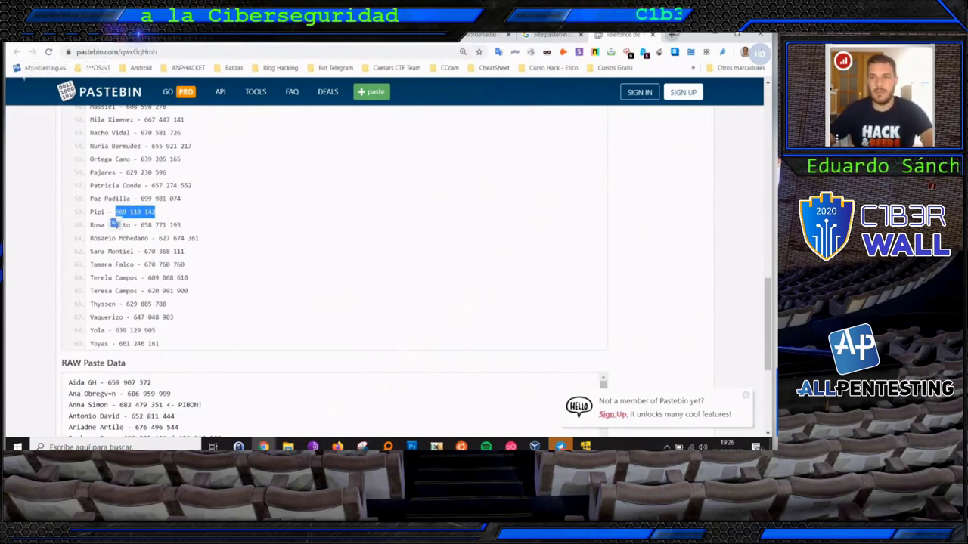
key(ctrl+t)
text(pe)
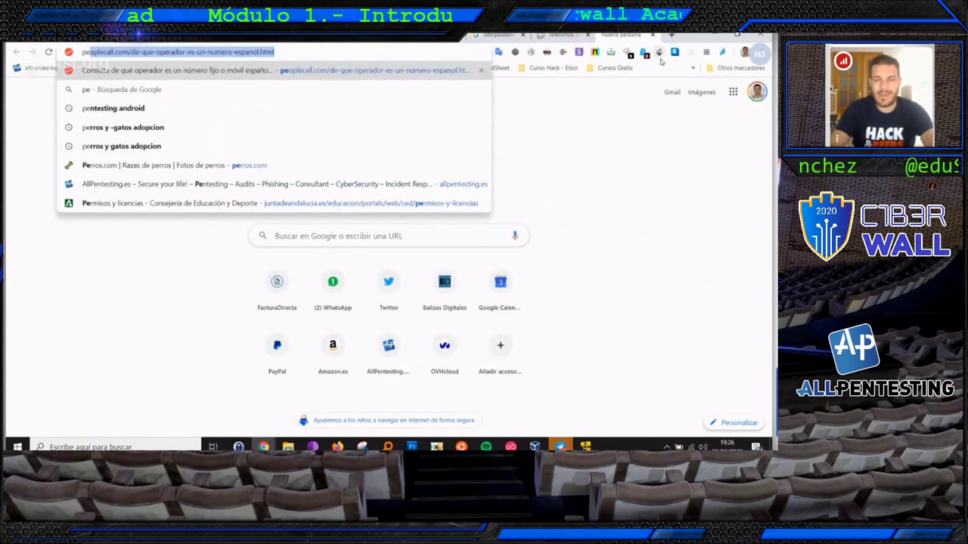
Load the operator-lookup site and paste the copied number into the field without spaces
key(Return)
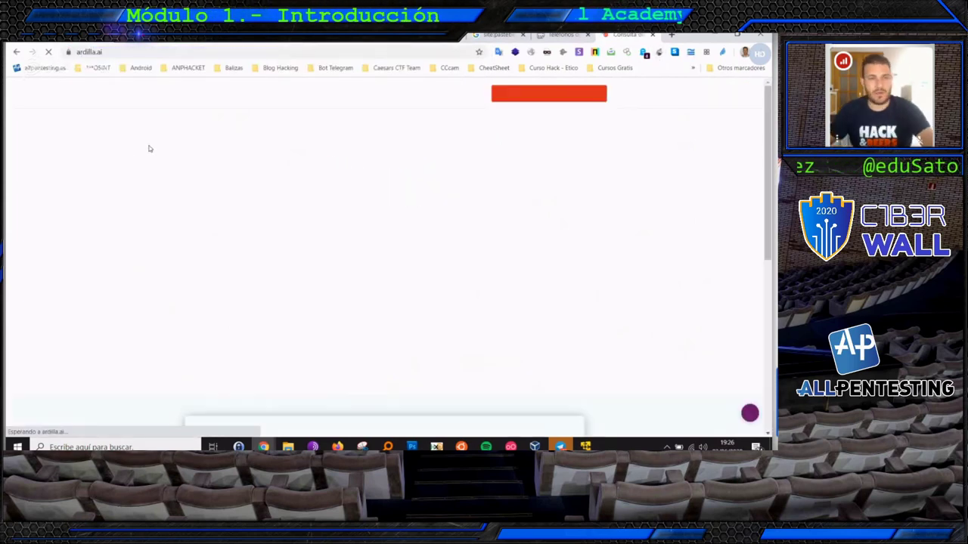
scroll(413, 375, down, 2)
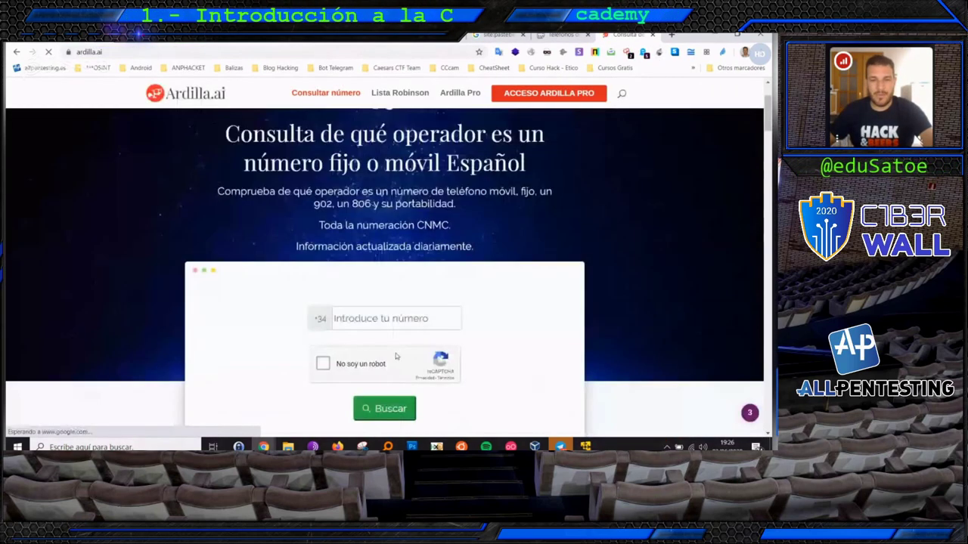
click(396, 297)
key(ctrl+v)
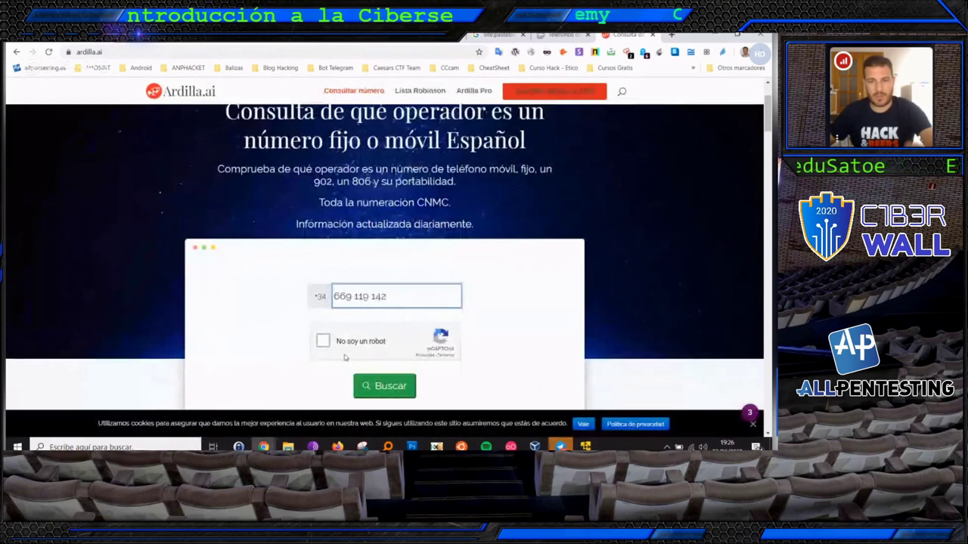
key(Left)
key(Left)
key(Left)
key(BackSpace)
key(Left)
key(Left)
key(Left)
key(BackSpace)
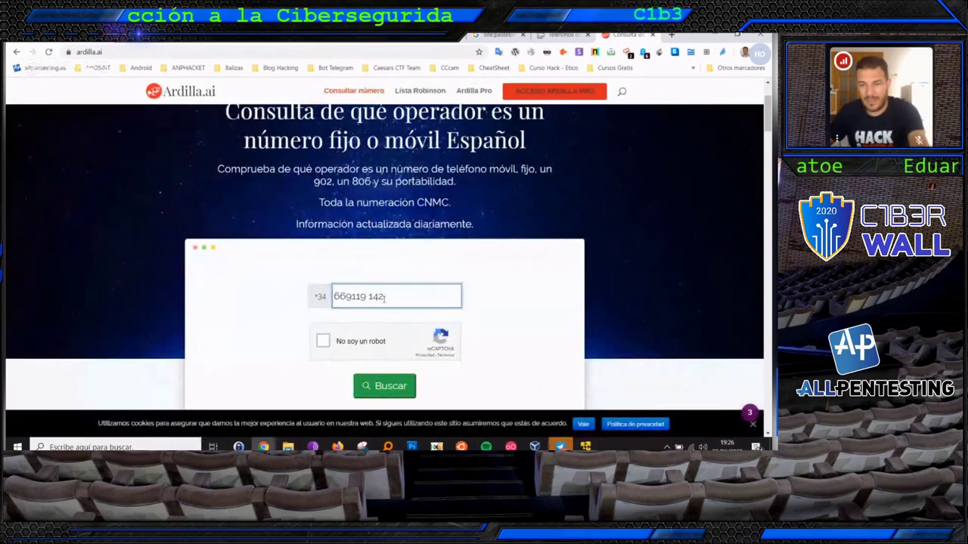
Pass reCAPTCHA and run the lookup, showing a never-ported Movistar mobile at 24.47%
click(323, 341)
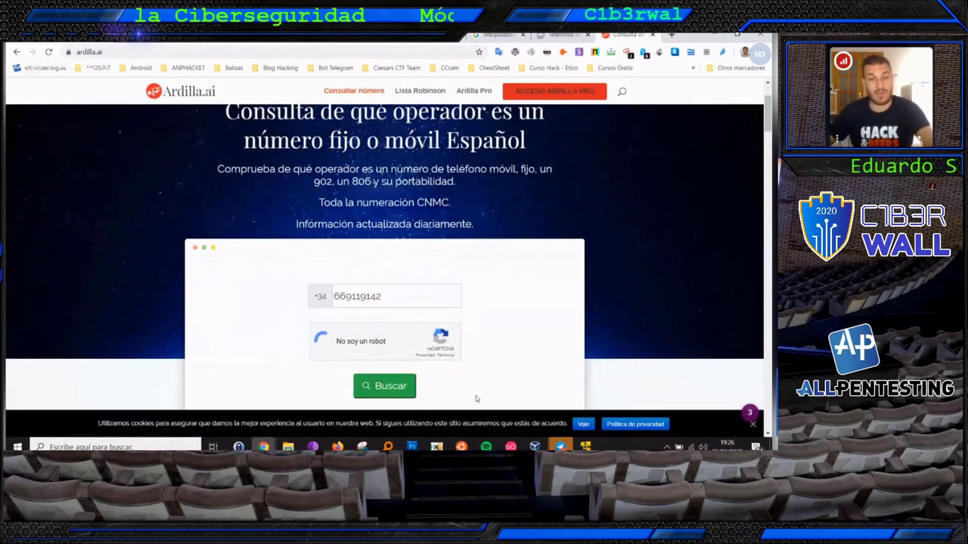
click(398, 391)
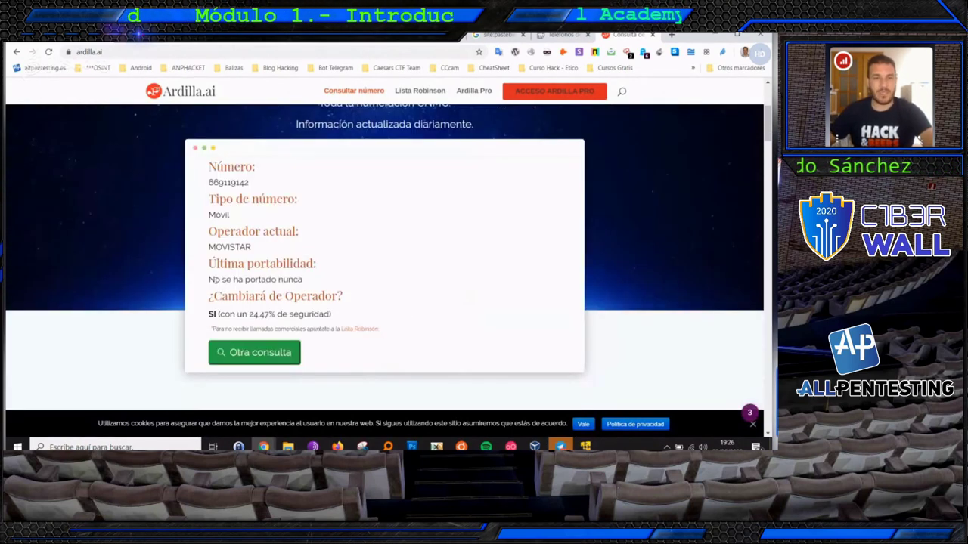
drag(214, 279, 353, 283)
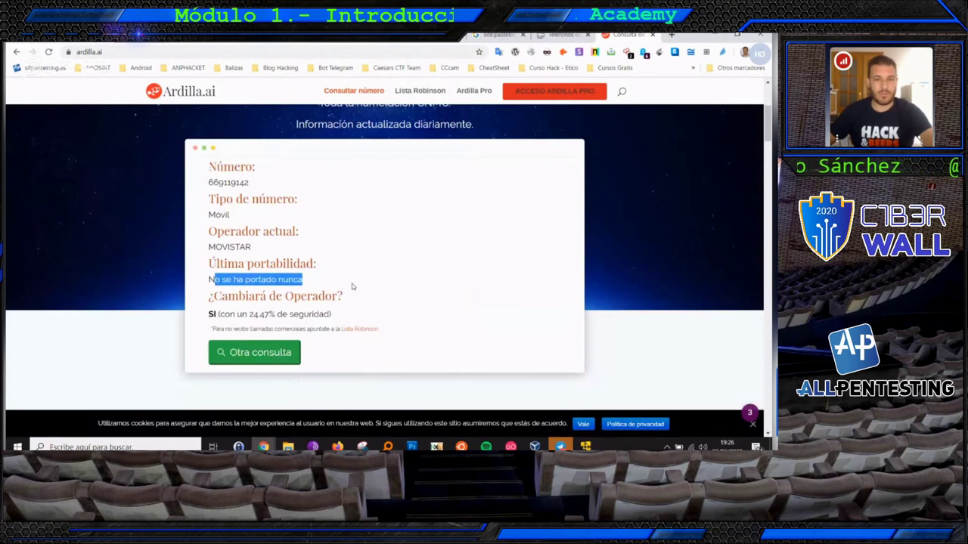
double_click(218, 185)
click(240, 248)
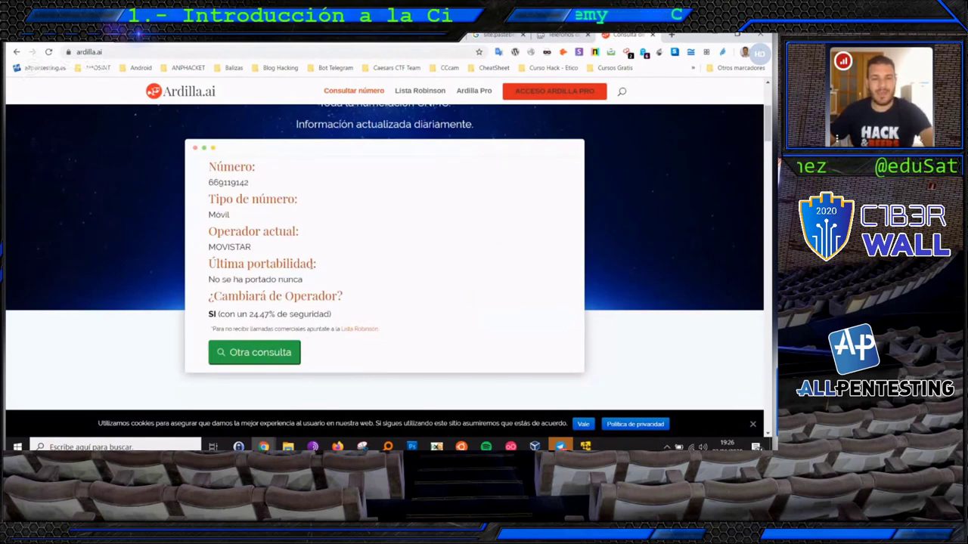
Copy a second celebrity's number from Pastebin and look it up on Ardilla, returning Vodafone
key(ctrl+shift+Tab)
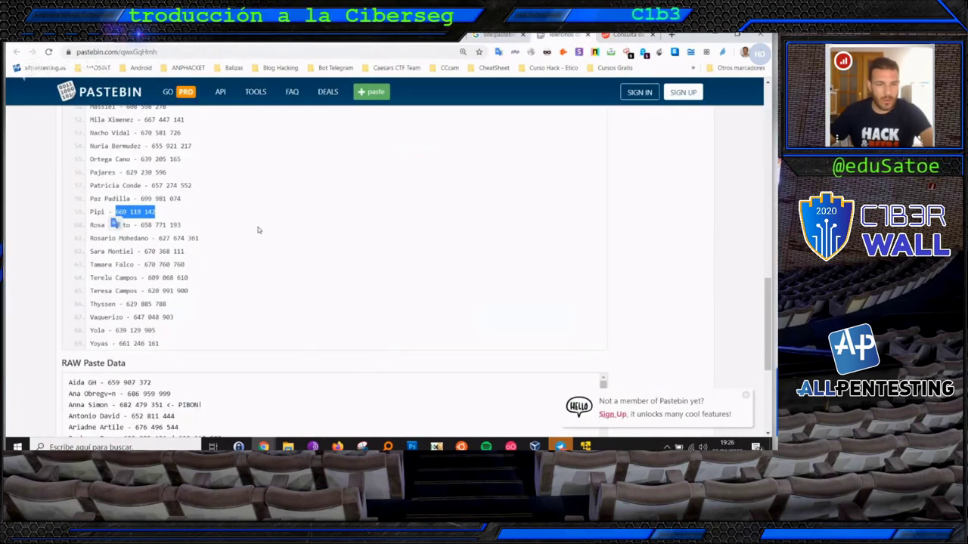
drag(184, 264, 145, 270)
key(ctrl+c)
key(ctrl+Tab)
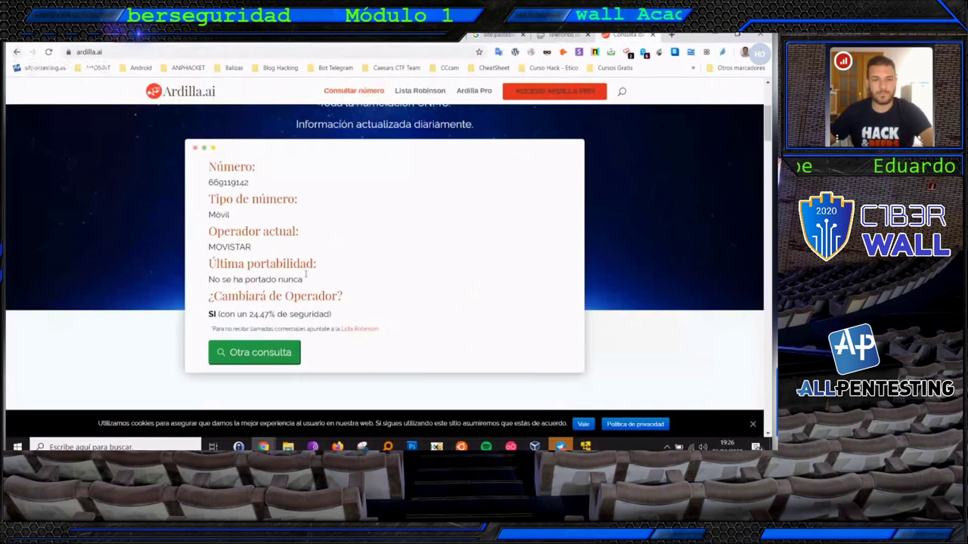
click(269, 353)
click(384, 198)
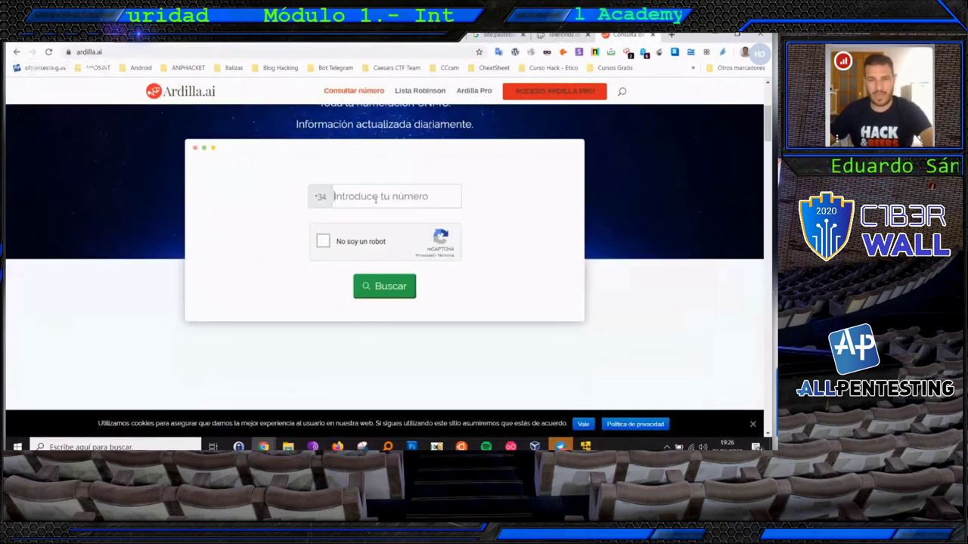
key(ctrl+v)
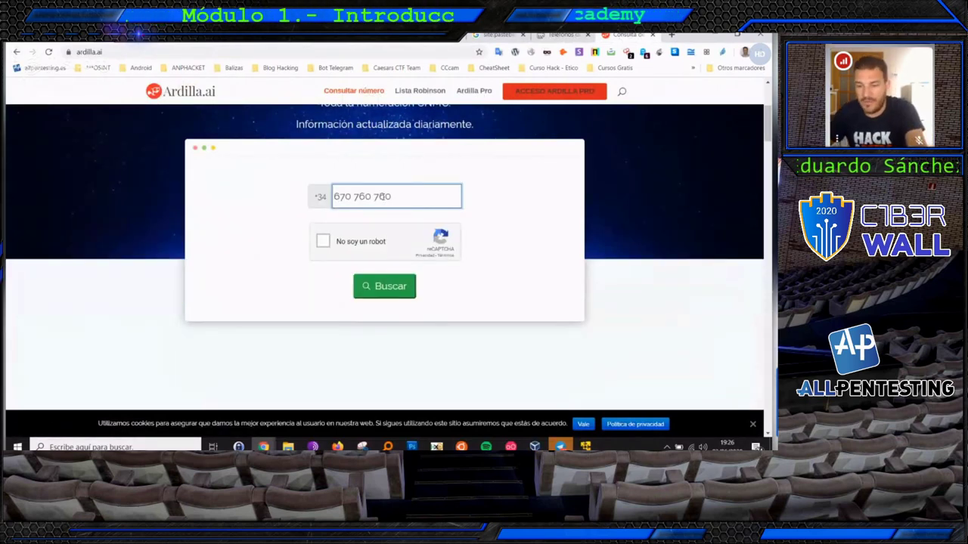
click(373, 196)
key(BackSpace)
drag(353, 197, 362, 198)
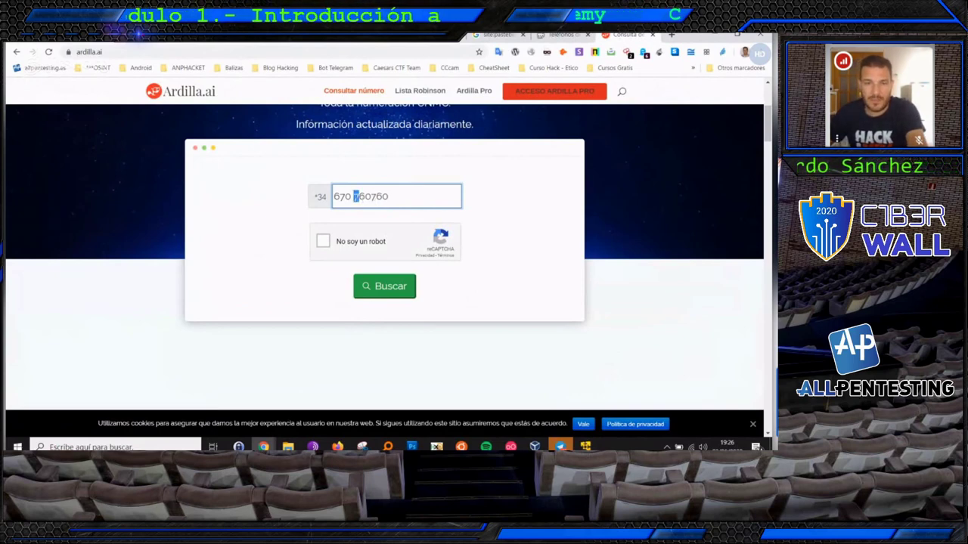
click(353, 198)
key(BackSpace)
click(323, 241)
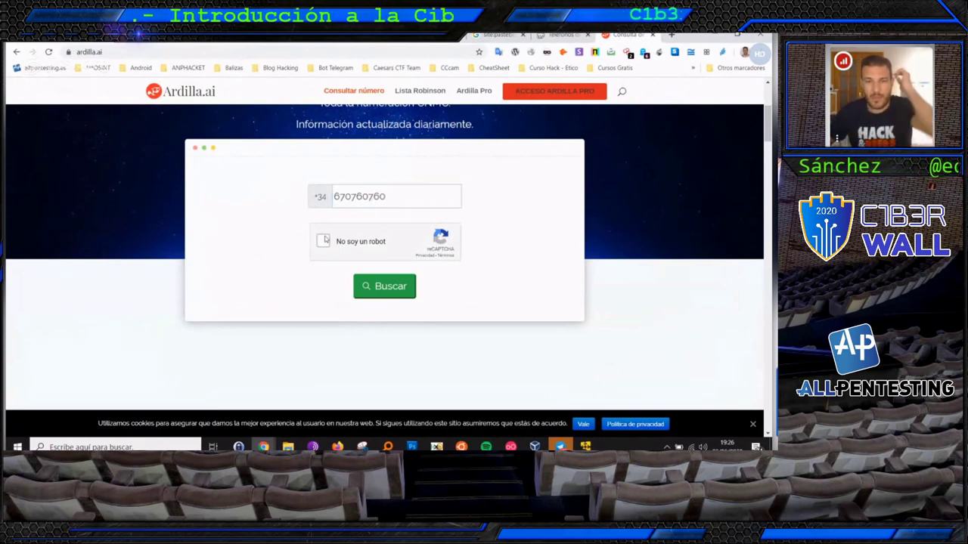
click(385, 288)
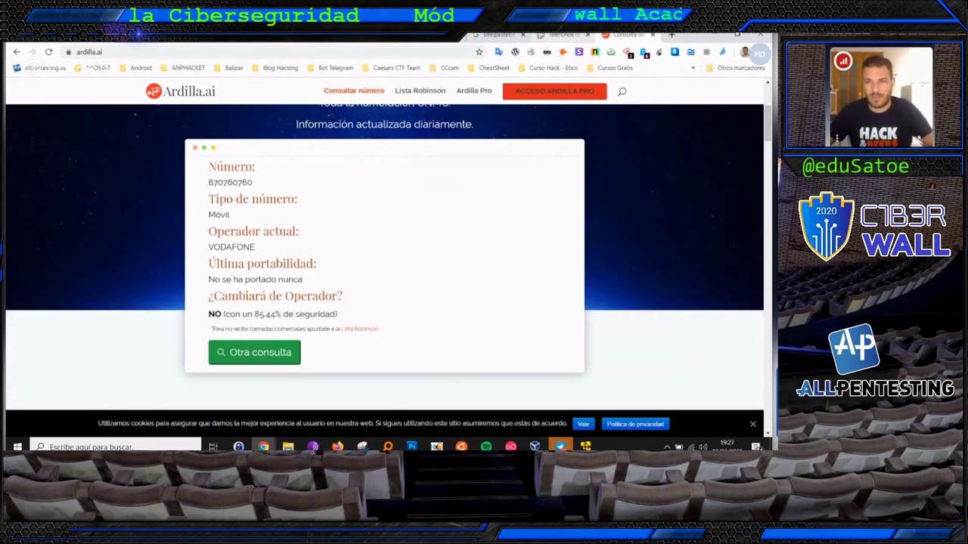
Copy a third number and look it up, showing a never-ported Movistar mobile at 20.78%
click(556, 35)
scroll(165, 197, up, 1)
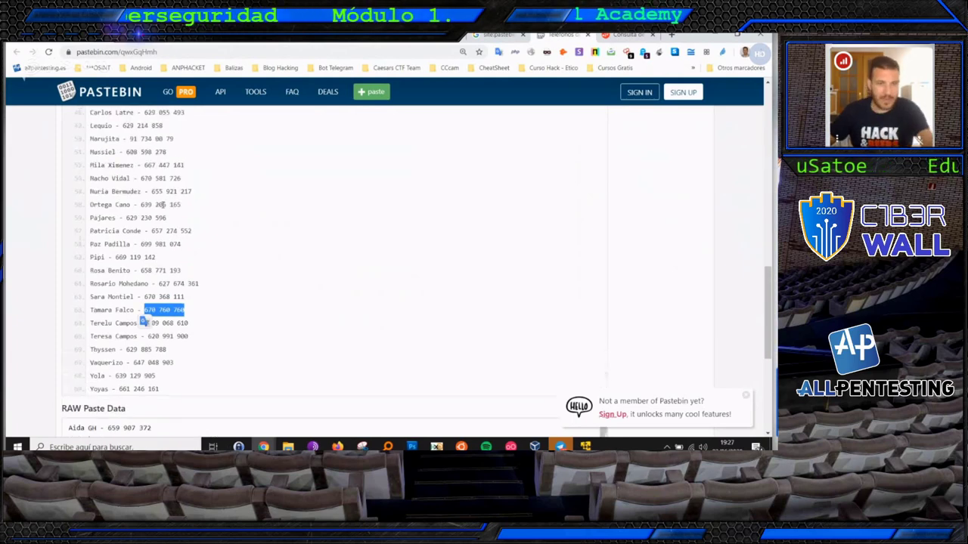
drag(164, 131, 122, 131)
key(ctrl+c)
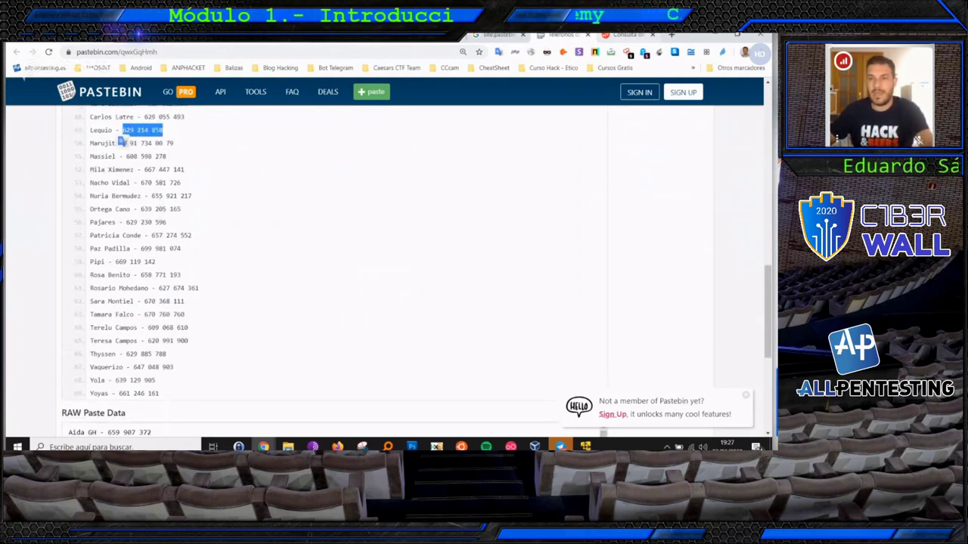
click(626, 35)
click(255, 350)
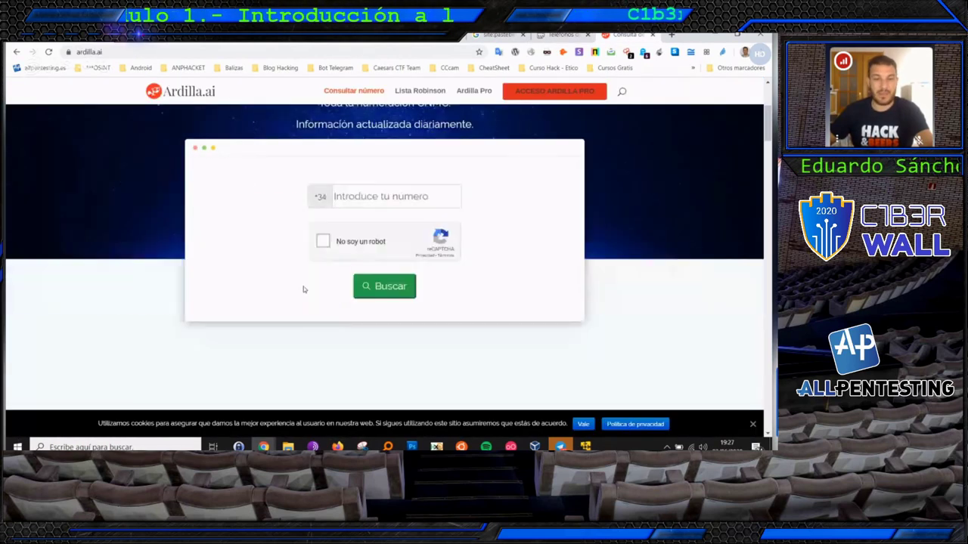
click(361, 196)
key(ctrl+v)
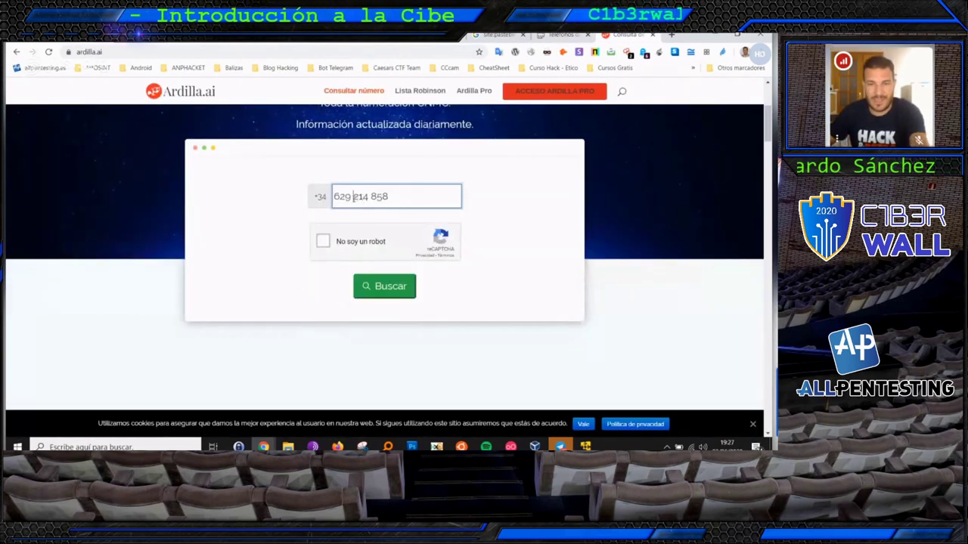
key(BackSpace)
key(Right)
key(Right)
key(Right)
key(BackSpace)
click(323, 241)
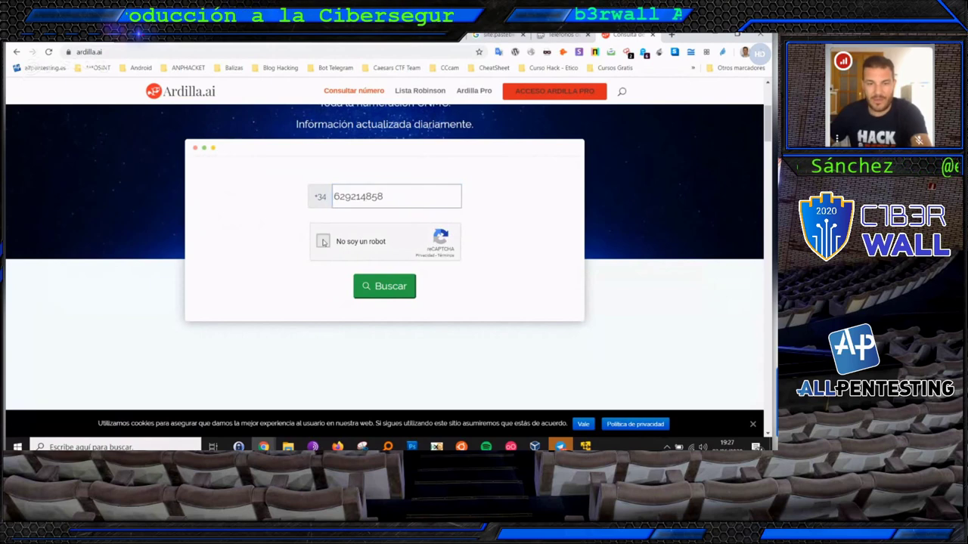
click(397, 293)
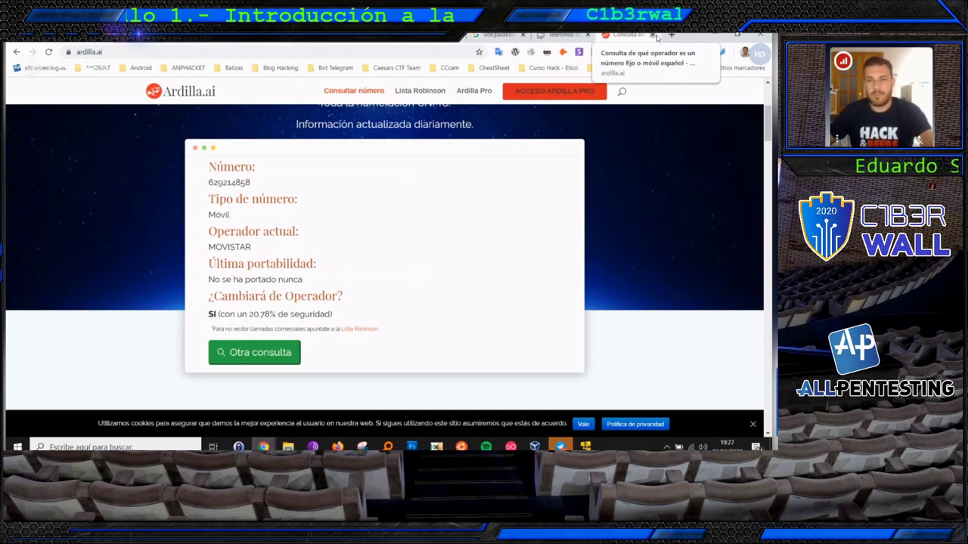
Close the Ardilla and Pastebin tabs, return to the Google results, and bring up the Start menu
click(653, 35)
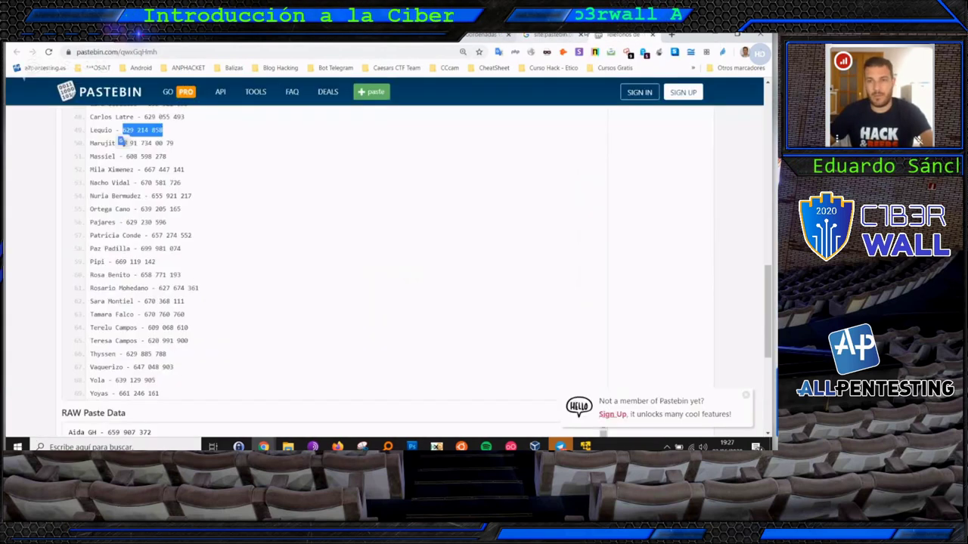
key(ctrl+w)
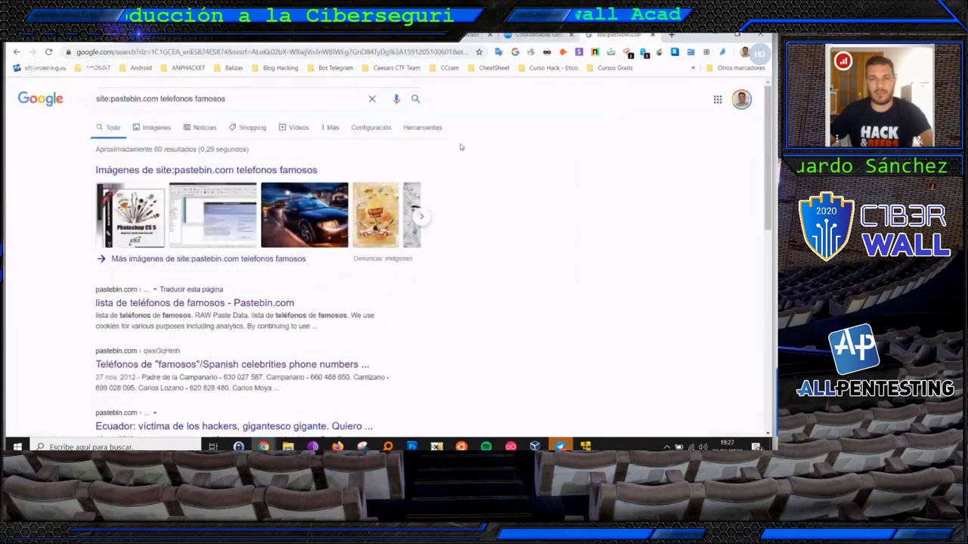
click(529, 35)
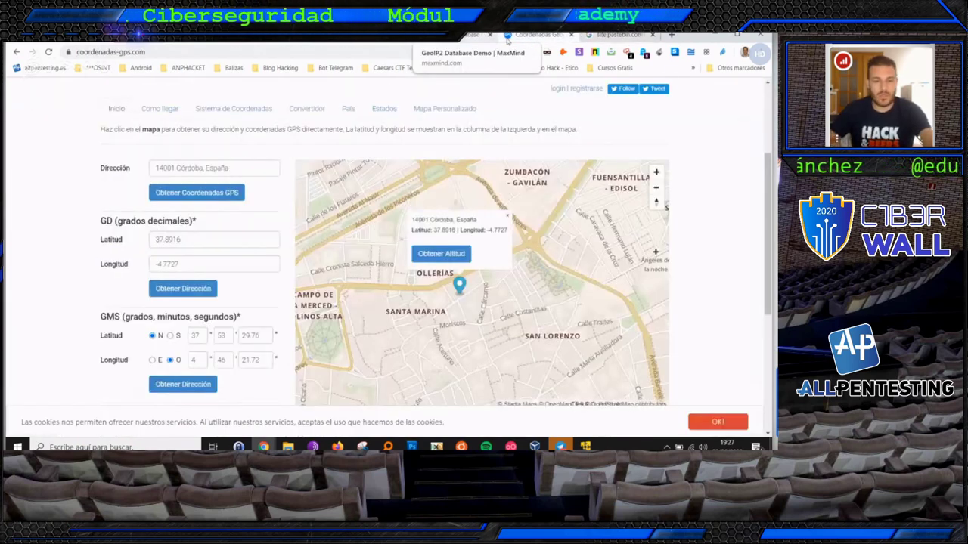
click(614, 35)
key(super)
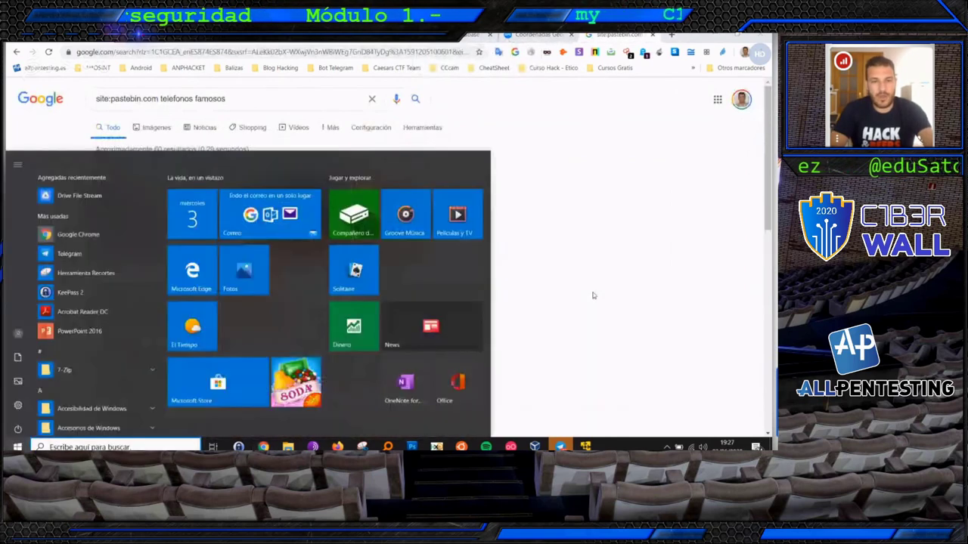
key(super)
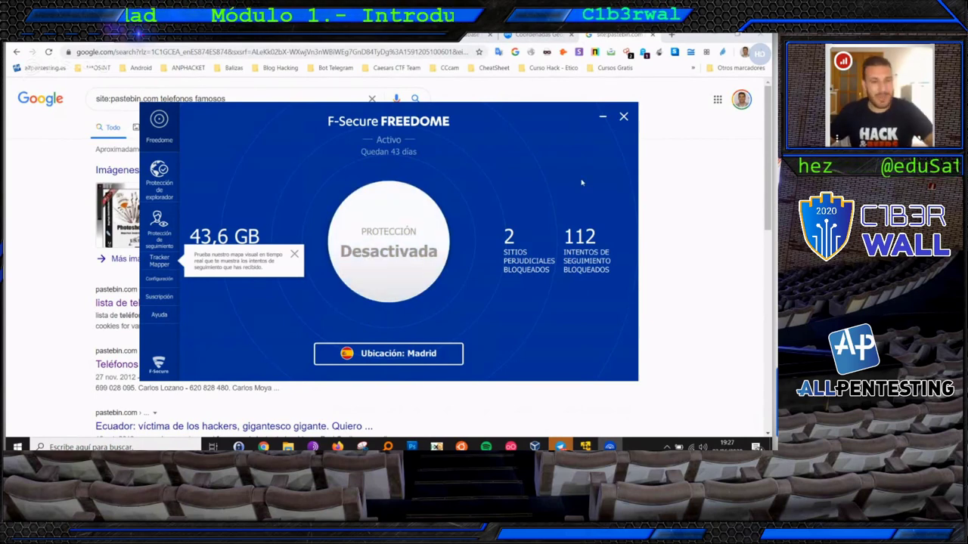
Minimize Freedome and launch Opera by searching 'oper' in Windows search
click(606, 119)
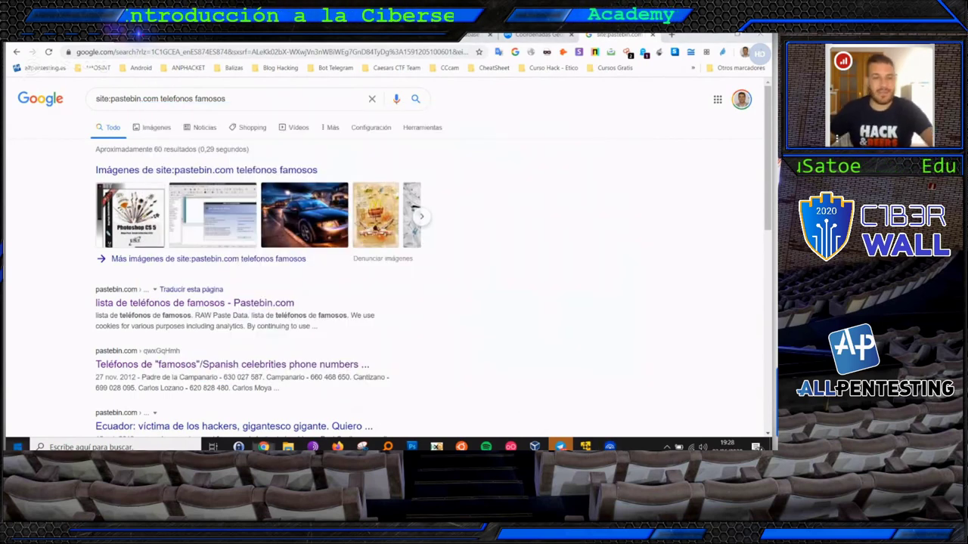
key(super)
text(oper)
key(Return)
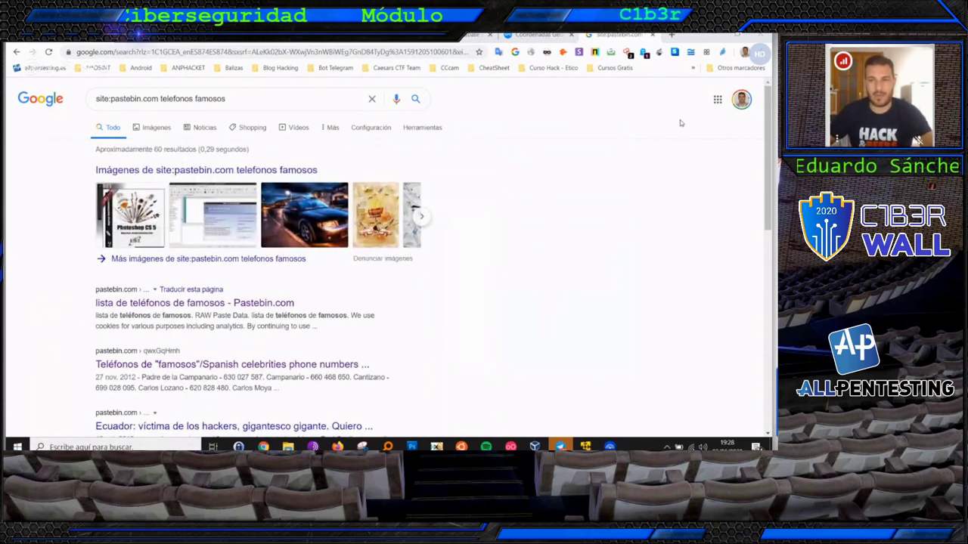
click(660, 53)
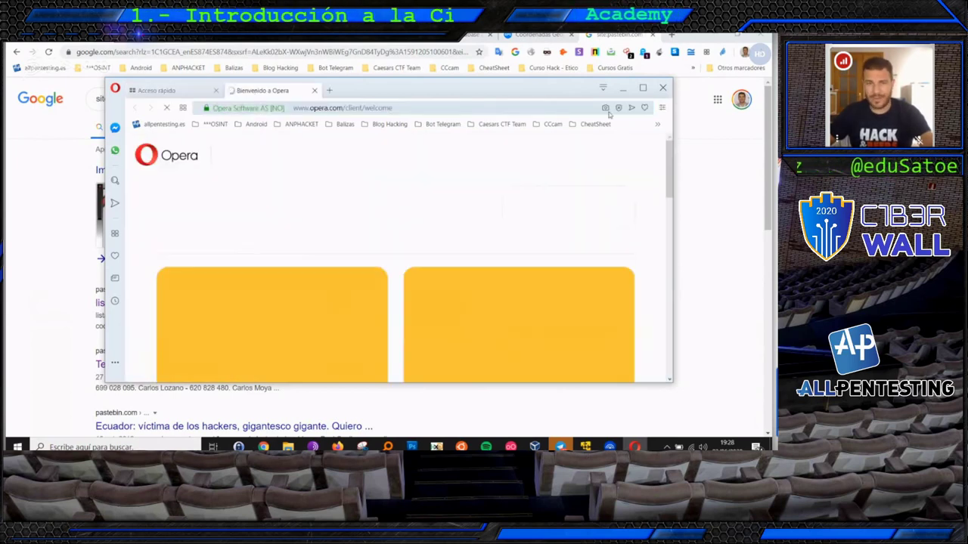
Open and look through Opera's Easy Setup panel, then nudge the window into place
click(662, 108)
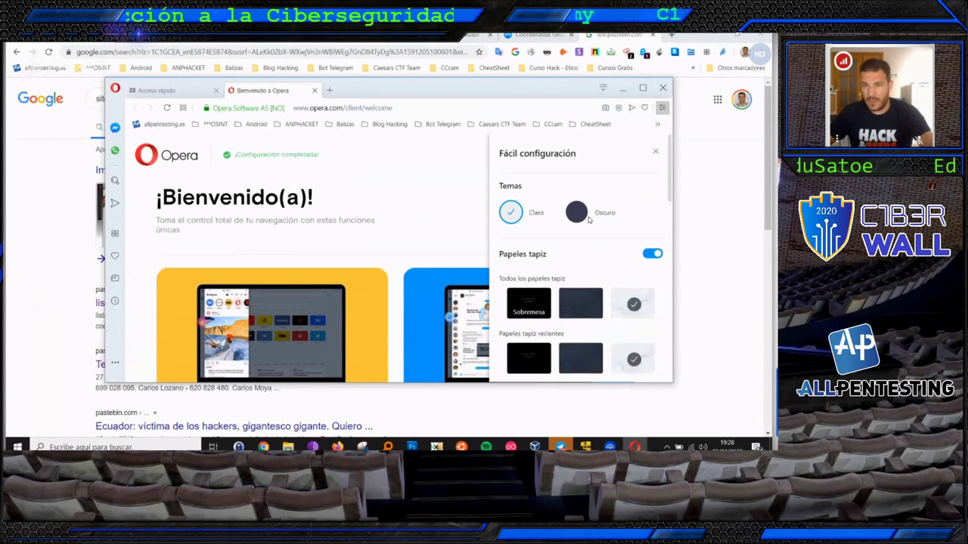
scroll(620, 265, down, 10)
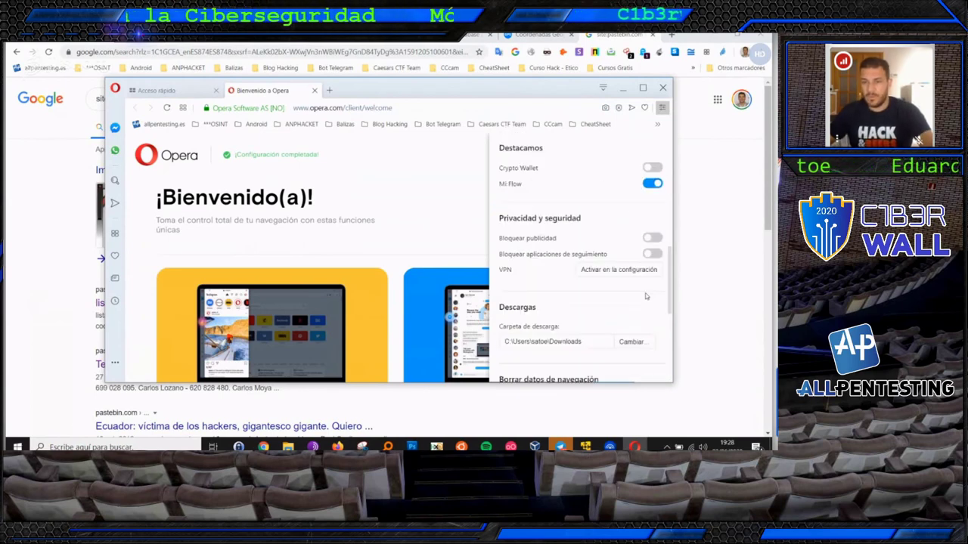
scroll(647, 295, up, 10)
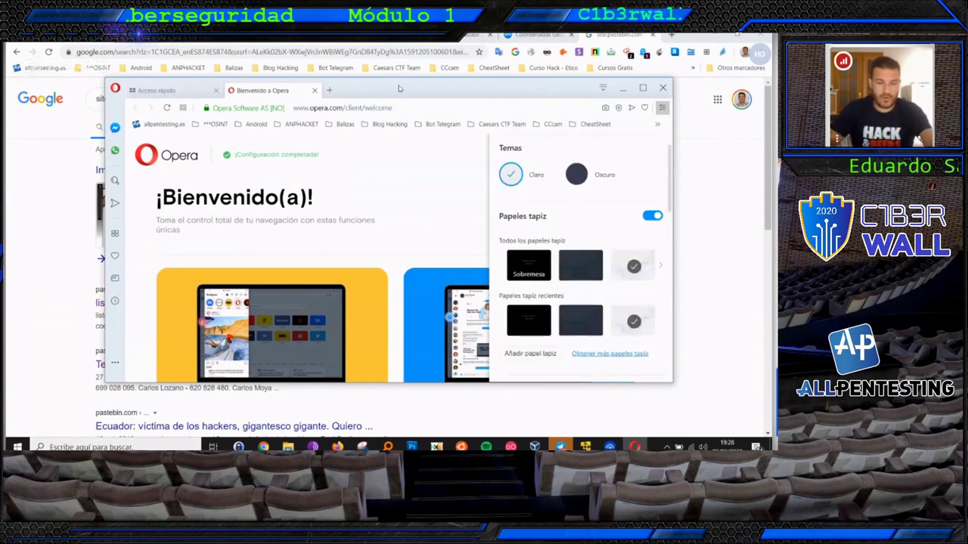
drag(399, 89, 401, 85)
In a private window, search 'cual es mi ip' and open cual-es-mi-ip.net, showing 159.147.146.247
key(ctrl+shift+n)
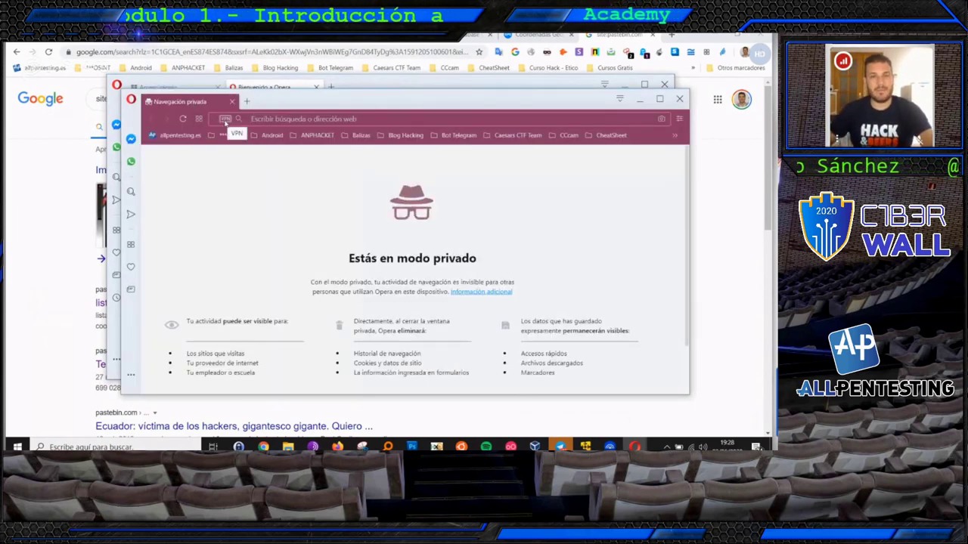
click(305, 119)
text(cual es mi ip)
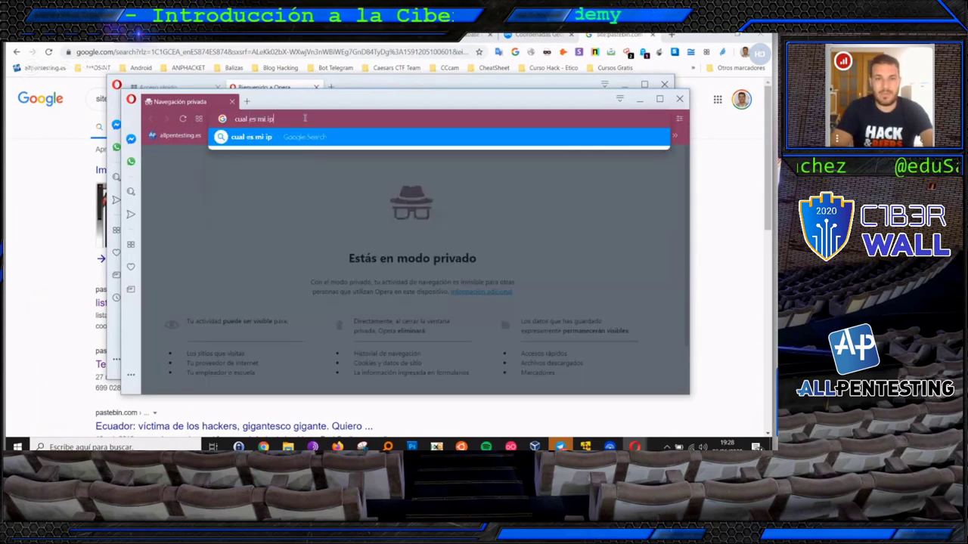
key(Return)
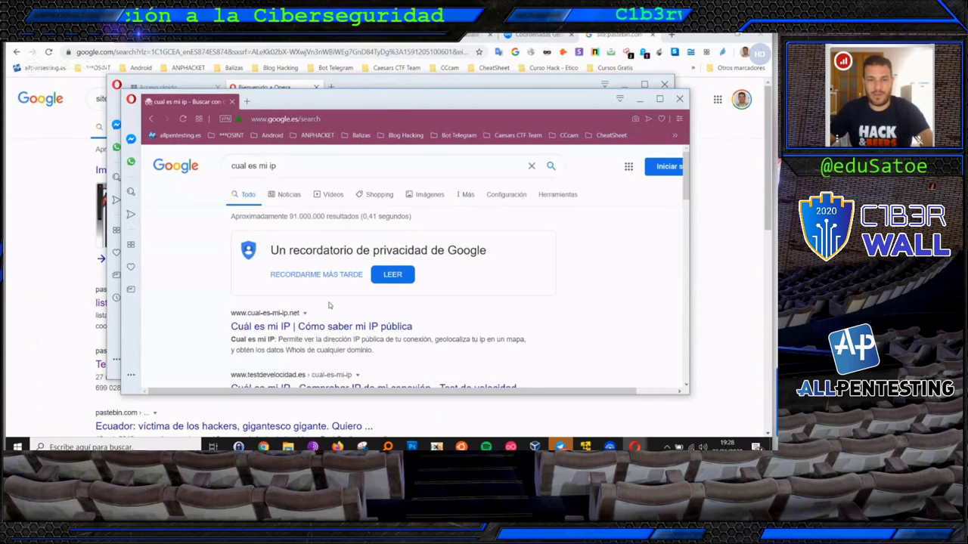
click(328, 327)
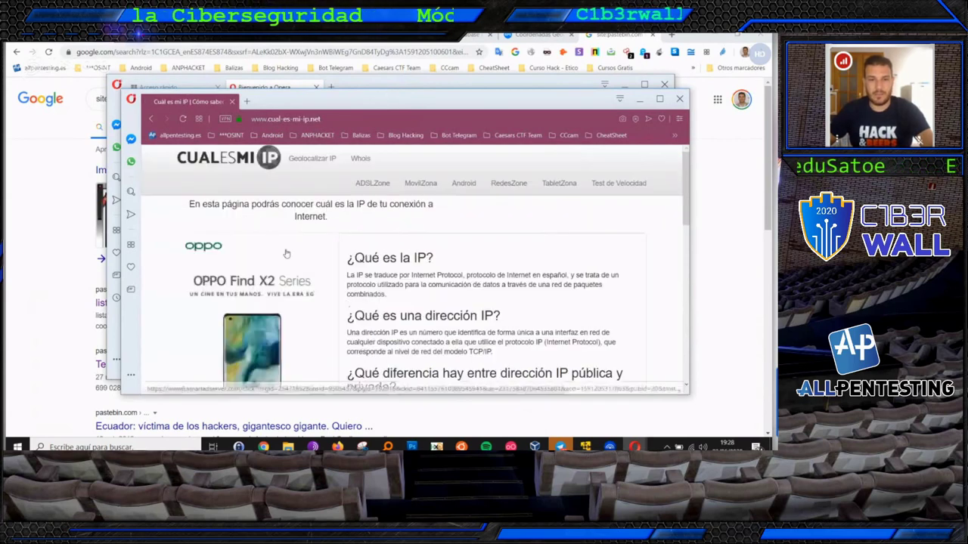
scroll(351, 370, down, 1)
scroll(350, 370, down, 3)
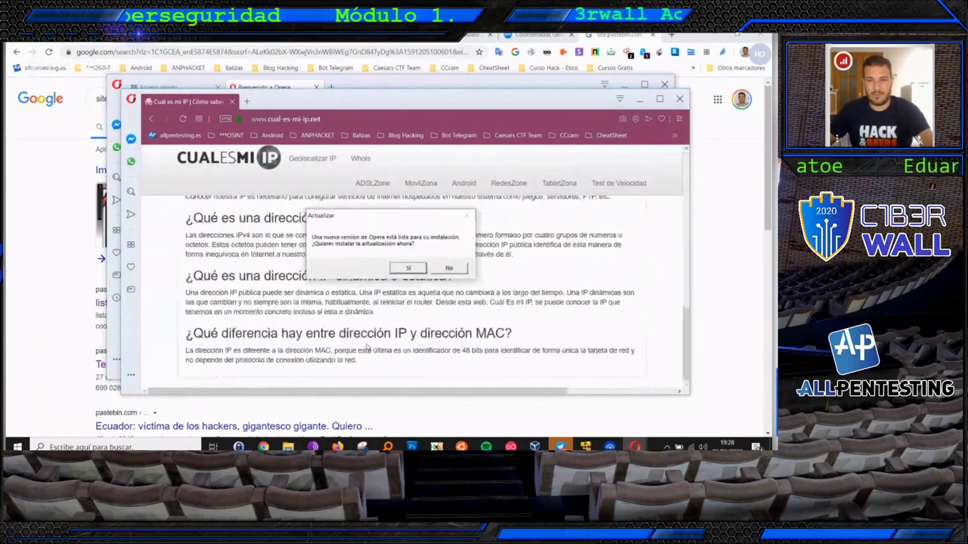
scroll(452, 312, up, 6)
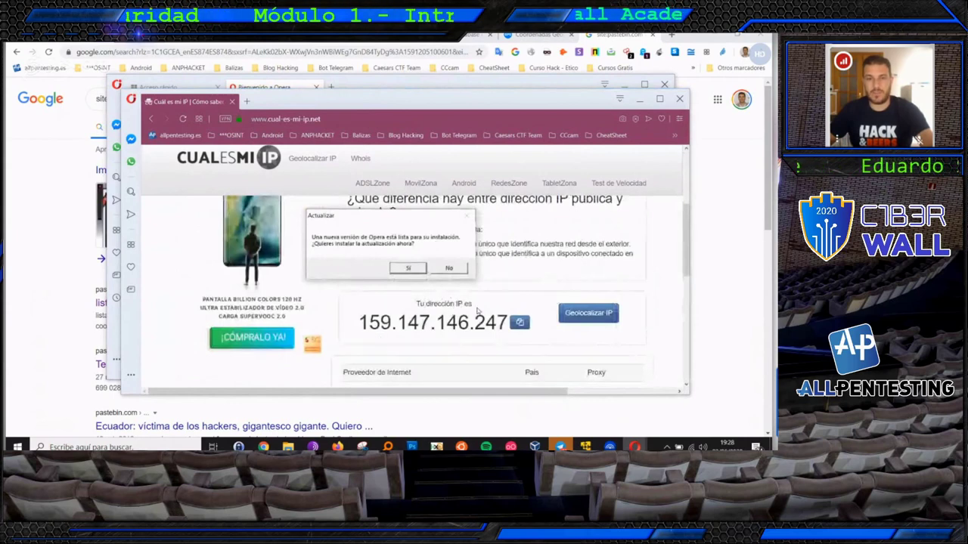
Turn on Opera's VPN, reload to see IP 77.111.247.146 via Opera Mini Proxy, and close the private window
click(228, 121)
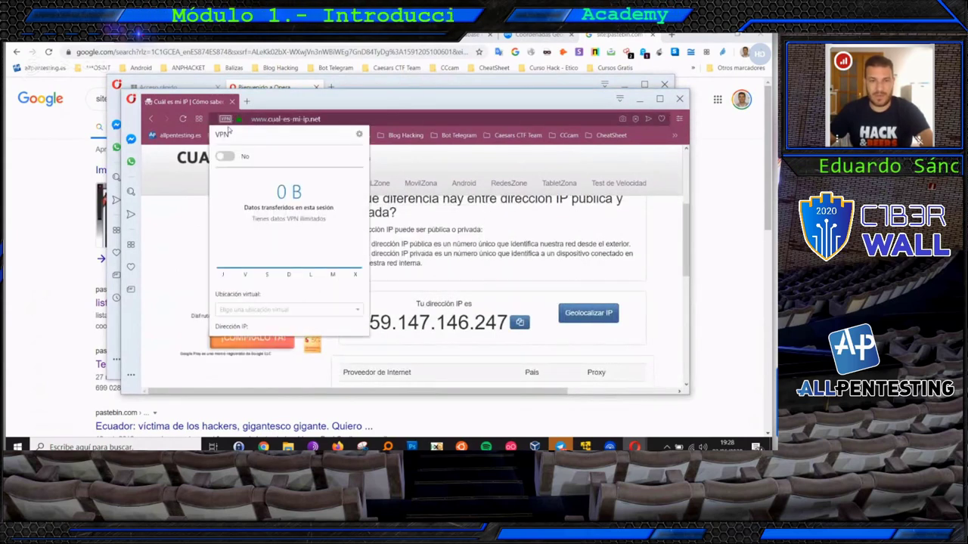
click(225, 156)
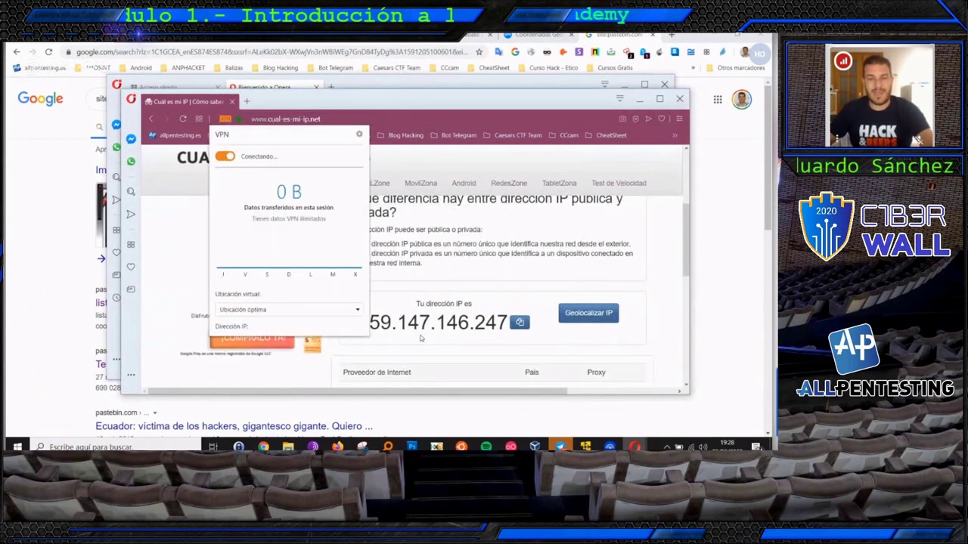
click(380, 113)
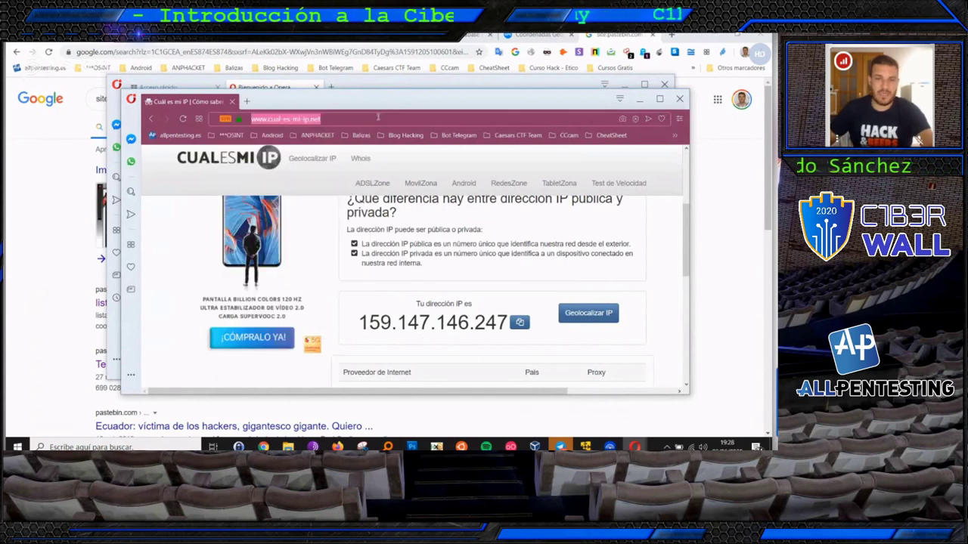
key(Return)
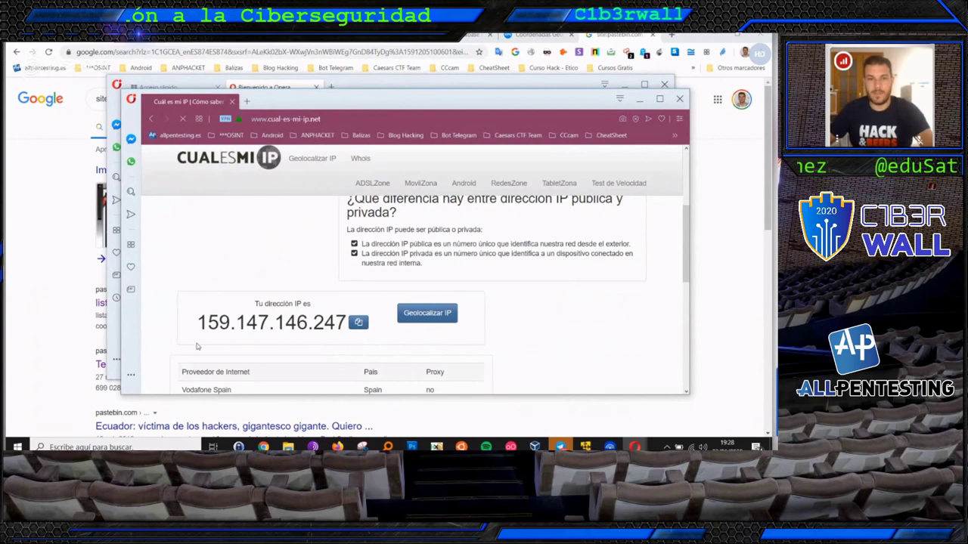
scroll(352, 263, down, 2)
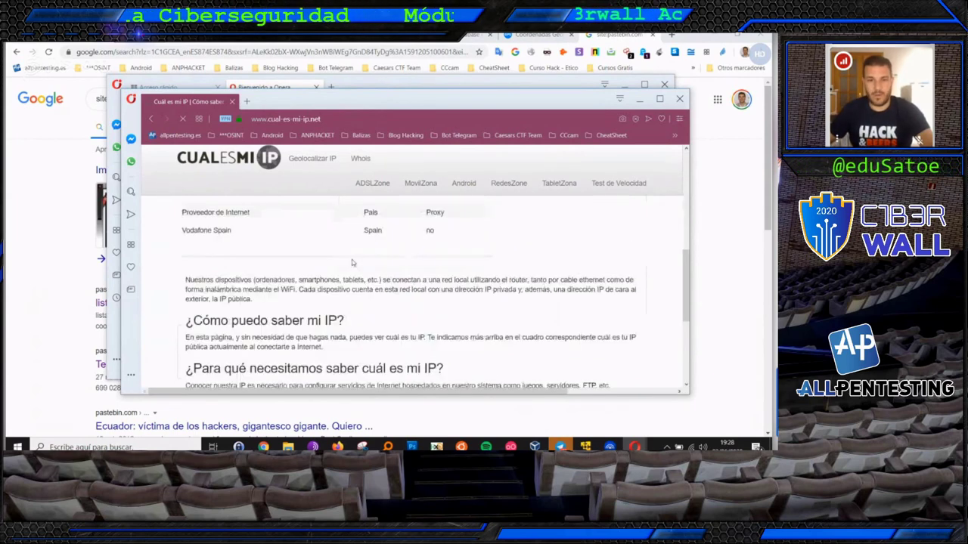
scroll(352, 262, up, 1)
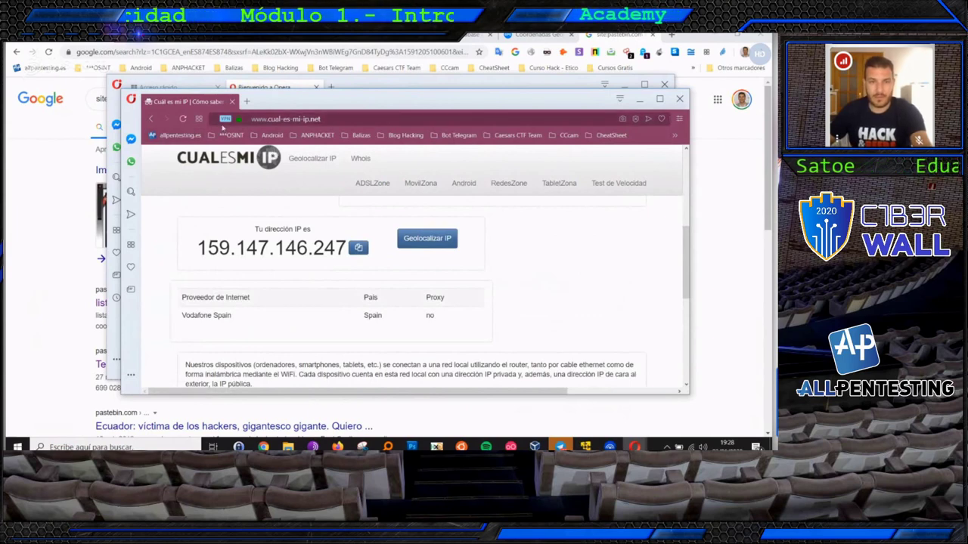
key(F5)
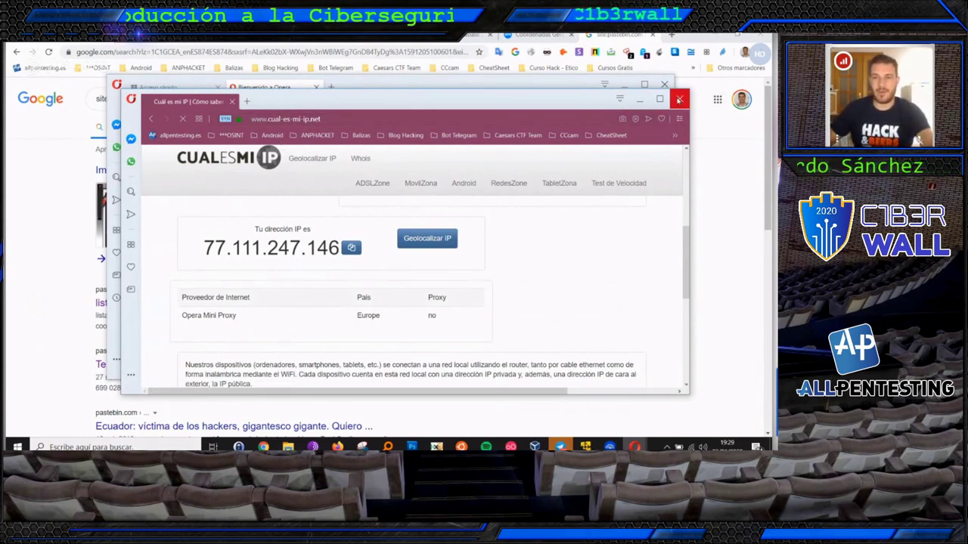
click(679, 99)
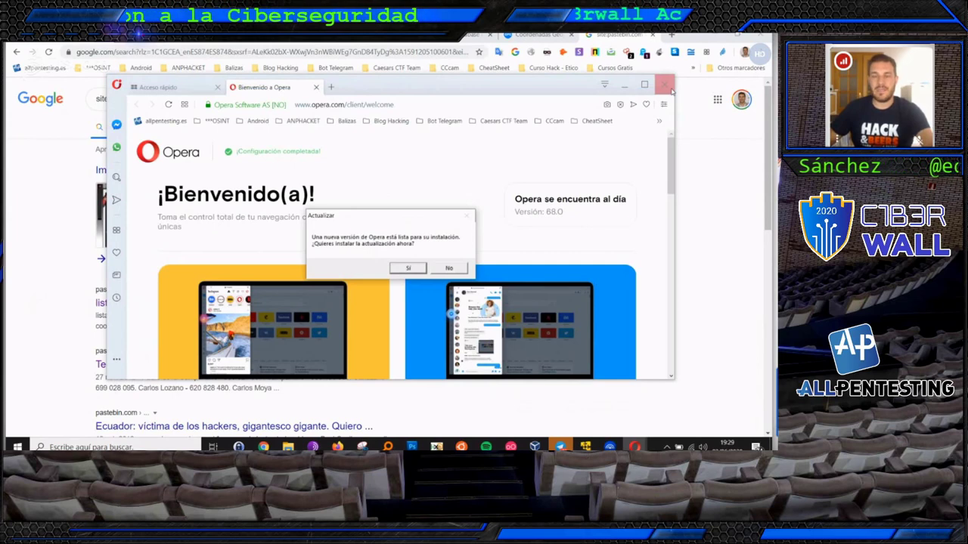
click(665, 84)
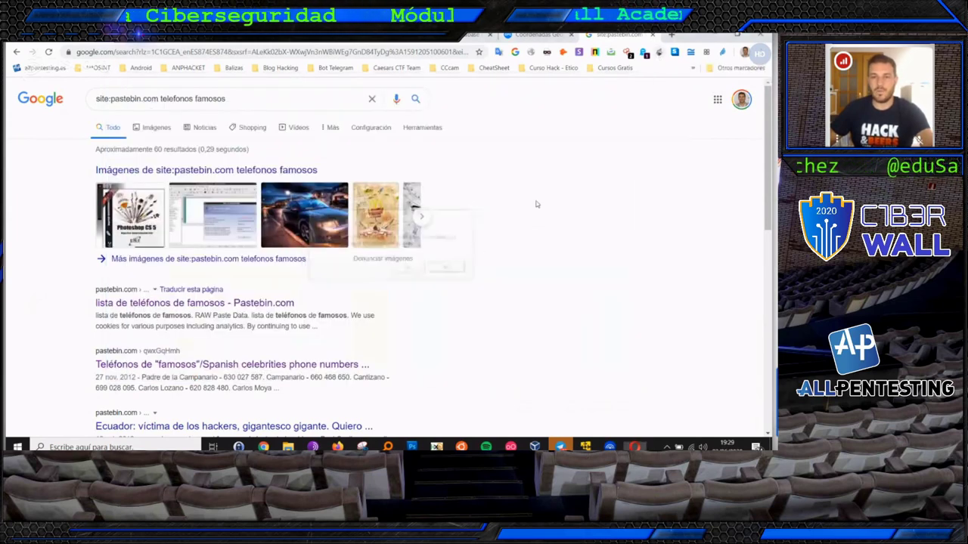
click(659, 53)
click(672, 35)
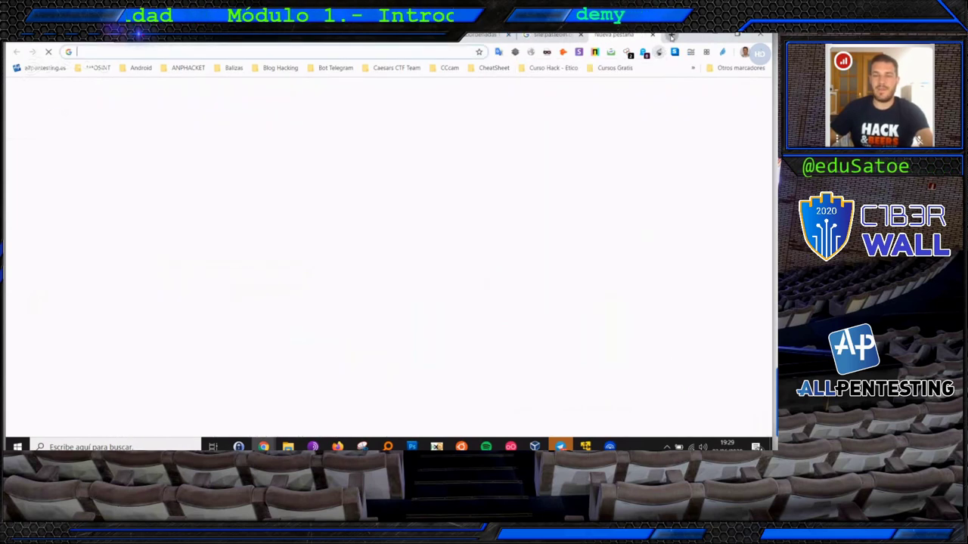
text(mr)
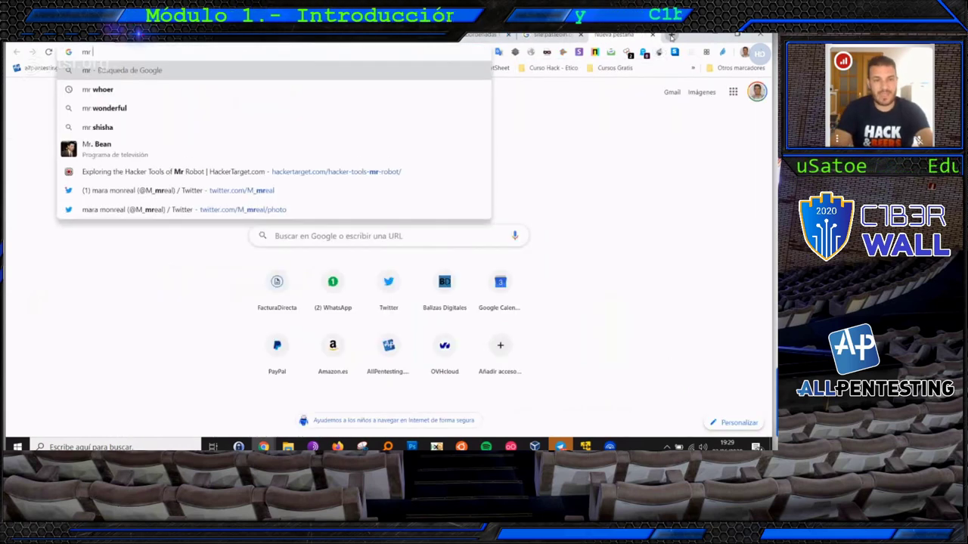
key(Down)
key(Return)
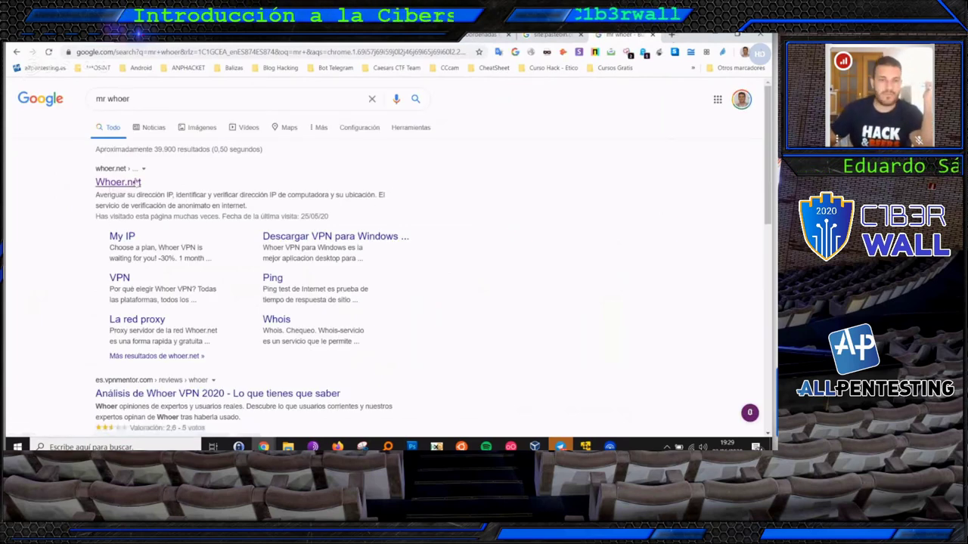
click(135, 182)
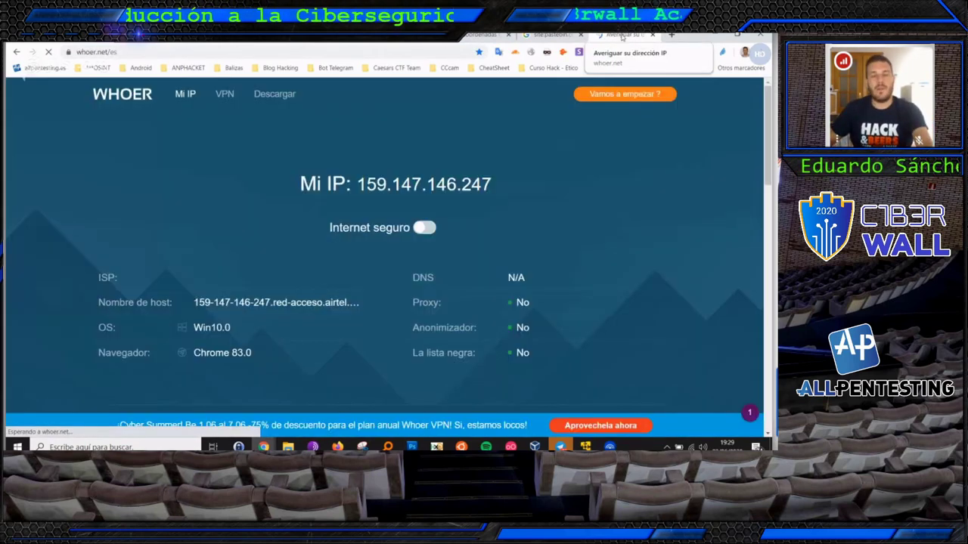
Go to balizasdigitales.es in a new tab
click(670, 36)
text(ba)
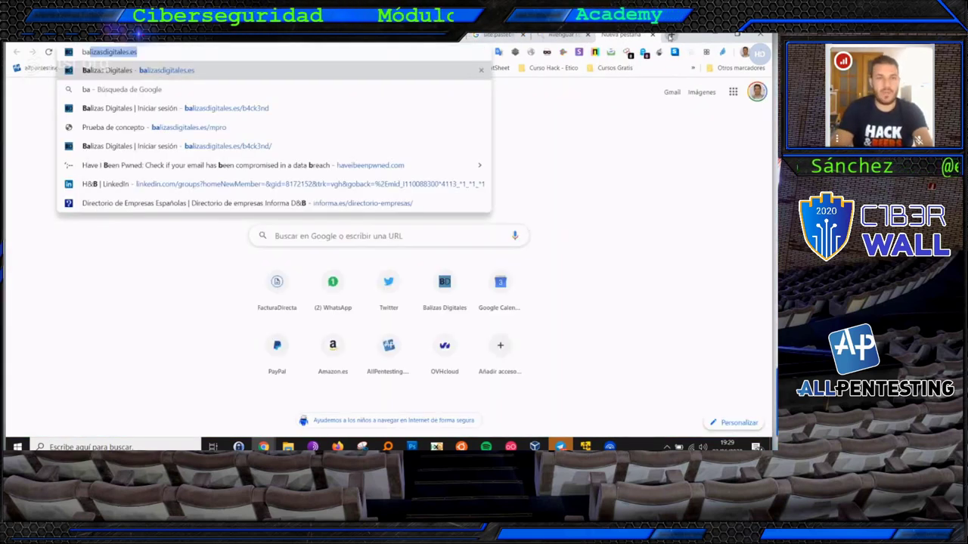
text(l)
key(Return)
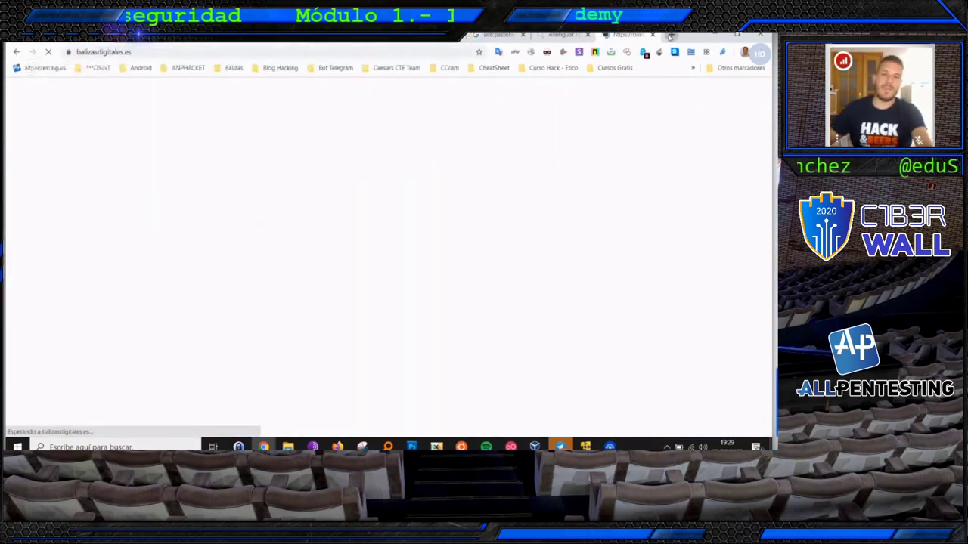
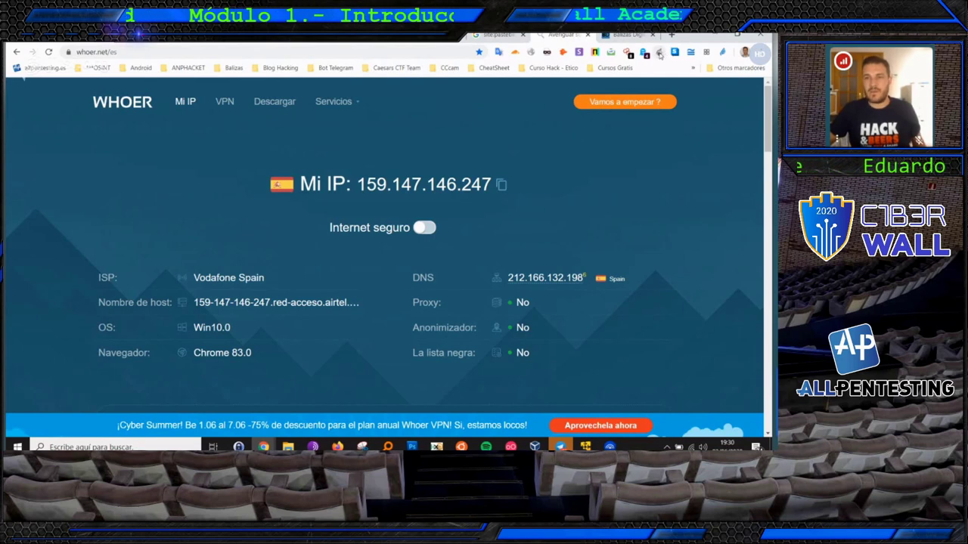
Switch the UltraSurf extension on from its toolbar panel
click(660, 53)
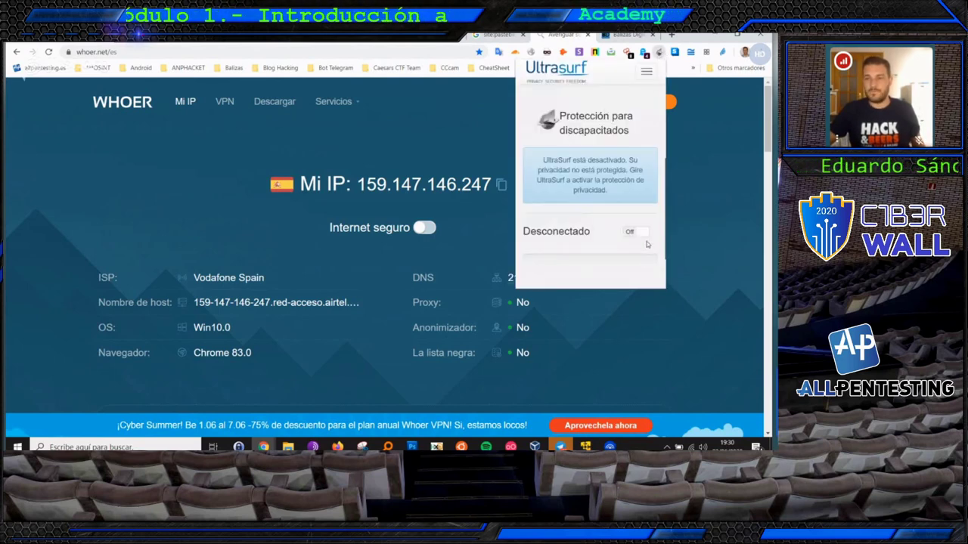
click(643, 236)
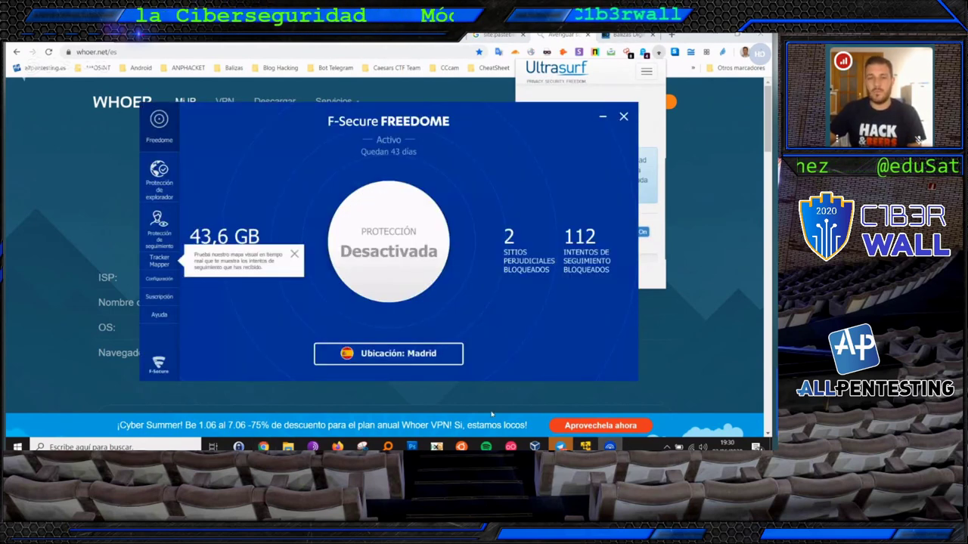
click(390, 354)
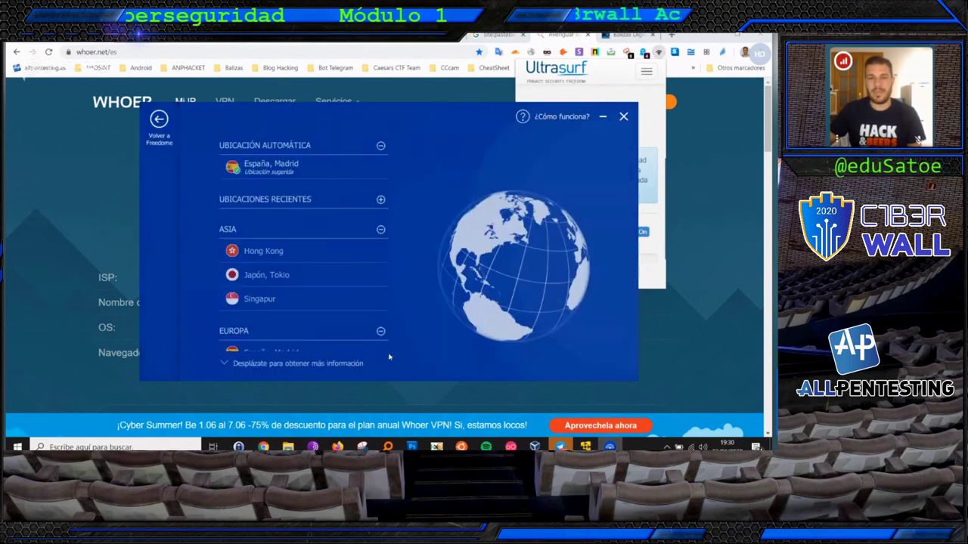
scroll(343, 288, down, 5)
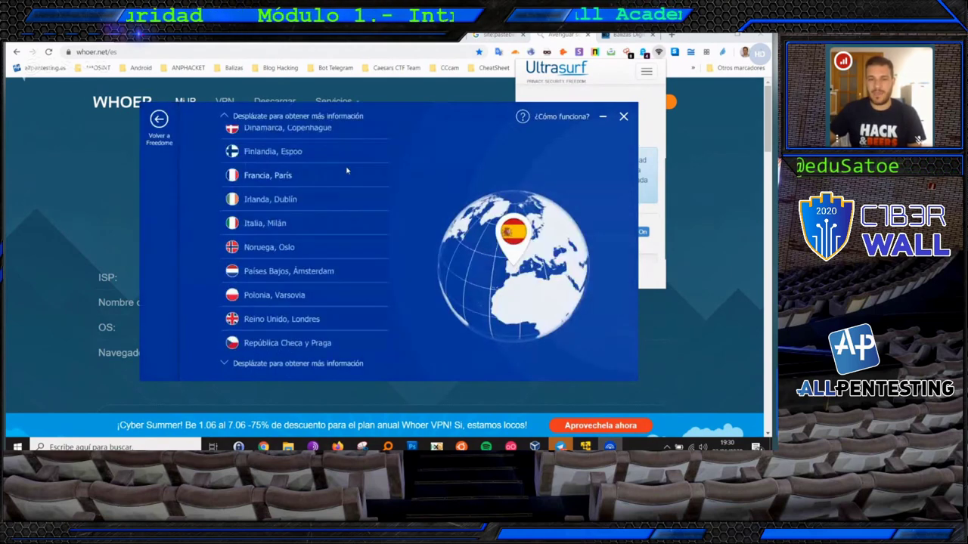
scroll(343, 288, down, 1)
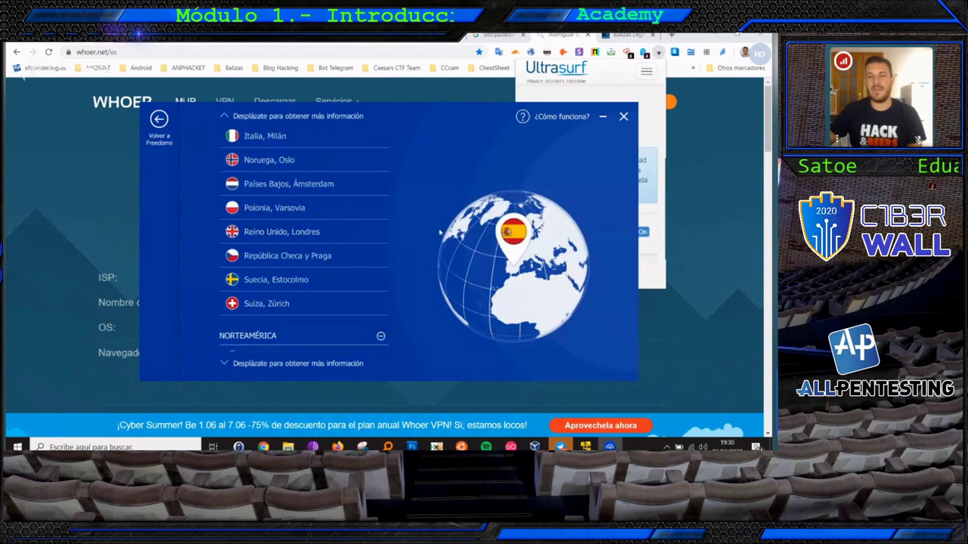
click(624, 117)
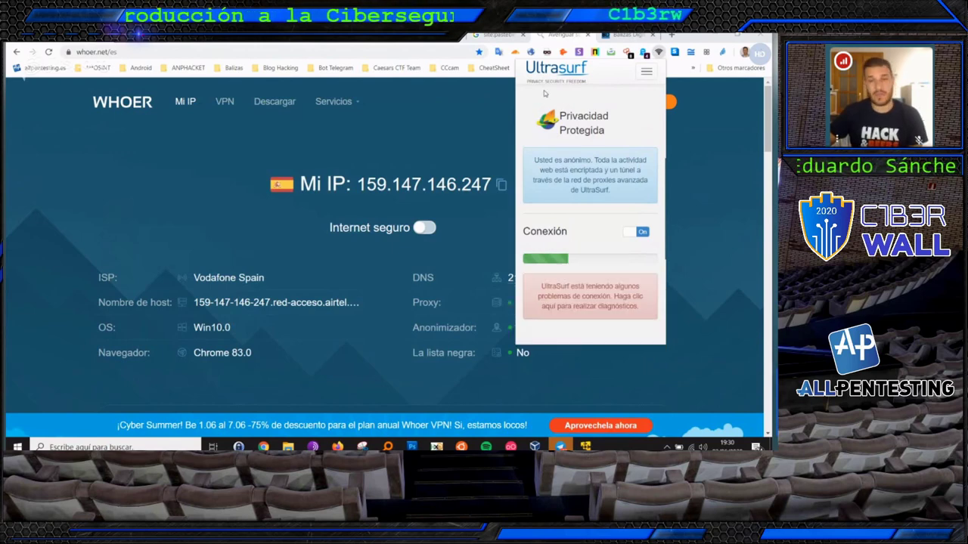
Close the UltraSurf panel and reload whoer.net, which now fails with ERR_PROXY_CONNECTION_FAILED
click(324, 191)
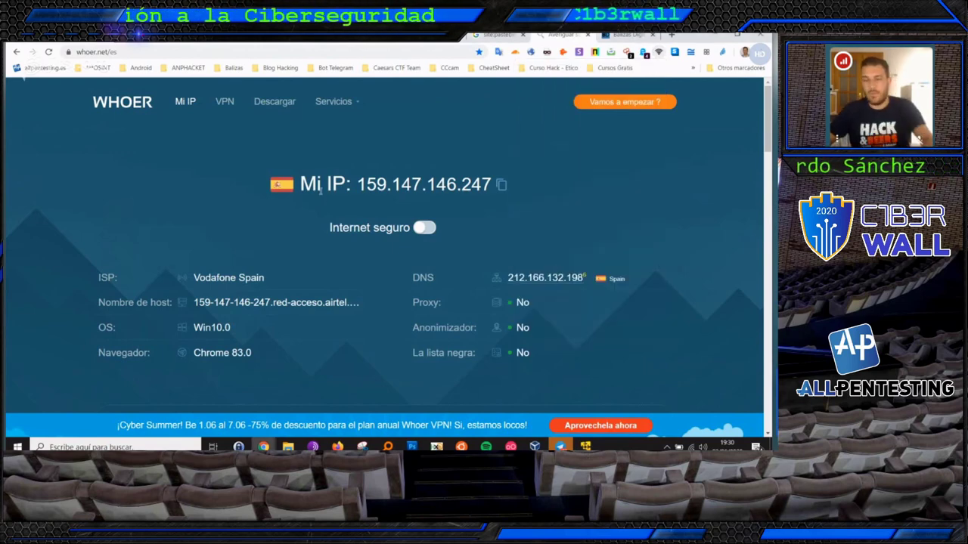
key(F5)
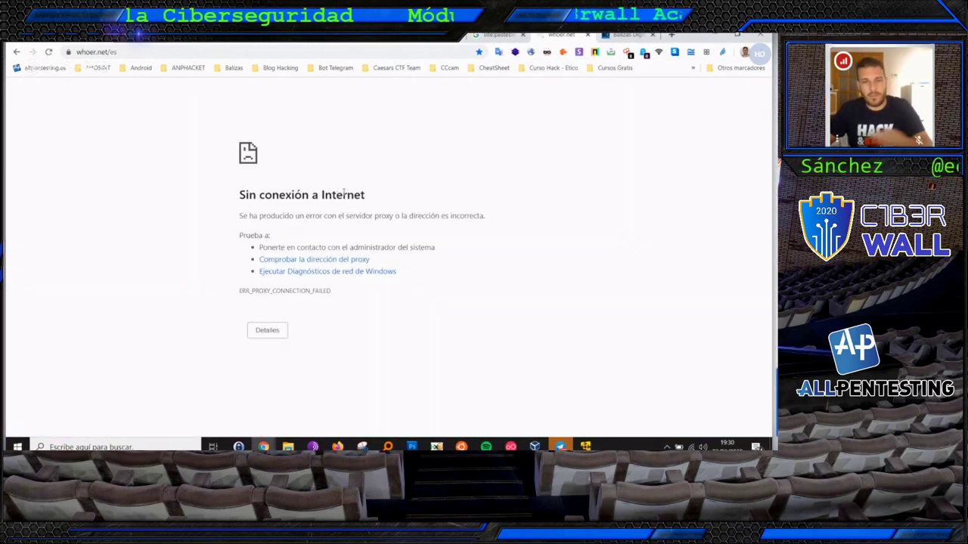
key(F5)
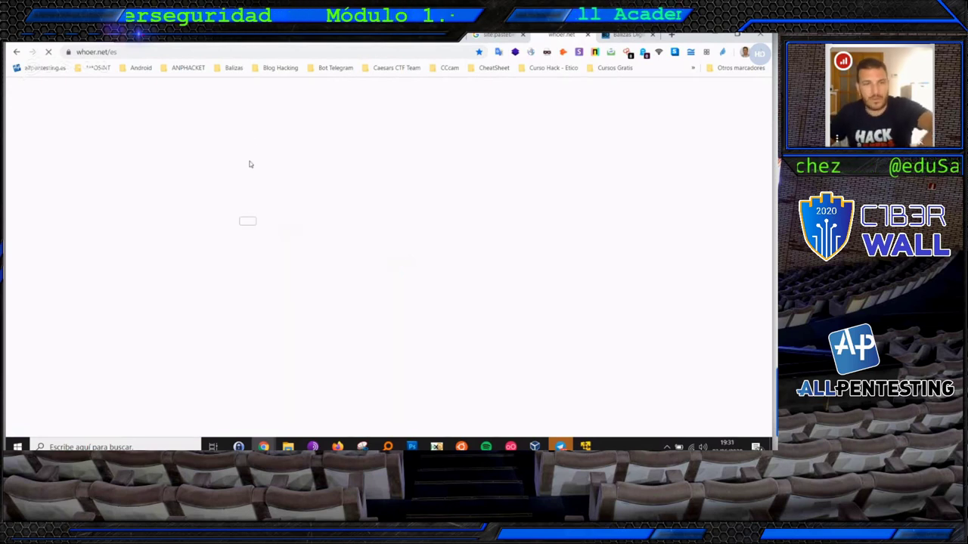
click(202, 52)
key(Return)
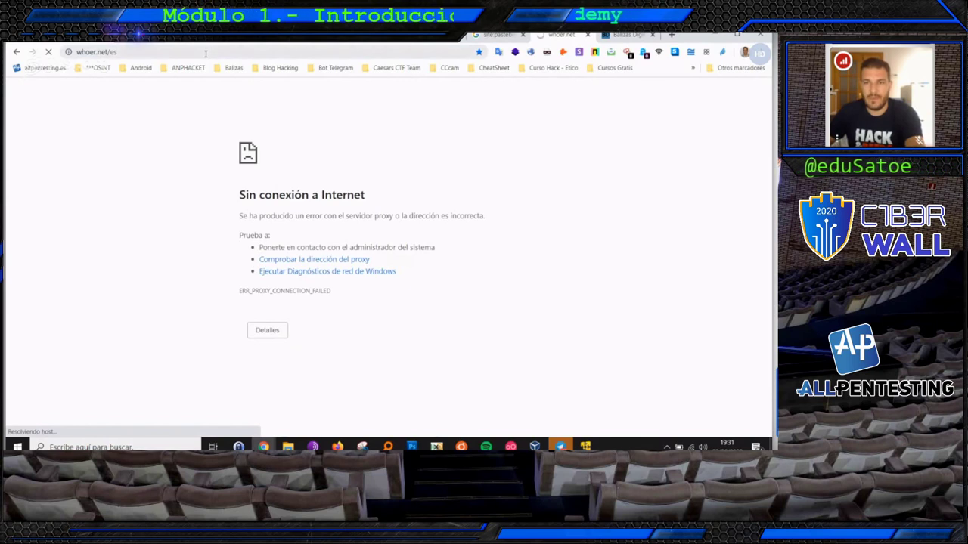
click(258, 50)
key(Return)
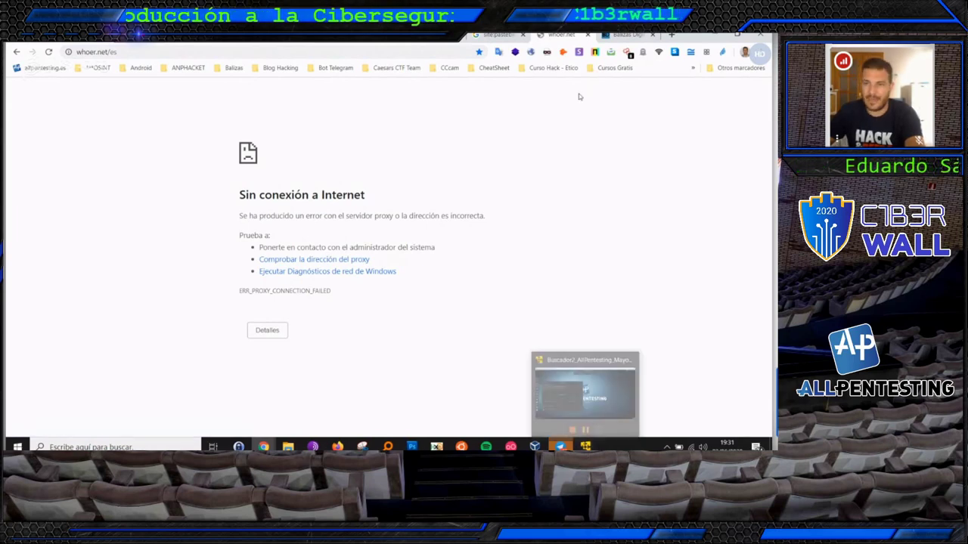
Check the extension toolbar, then bring up Chrome's main menu
click(723, 53)
click(571, 195)
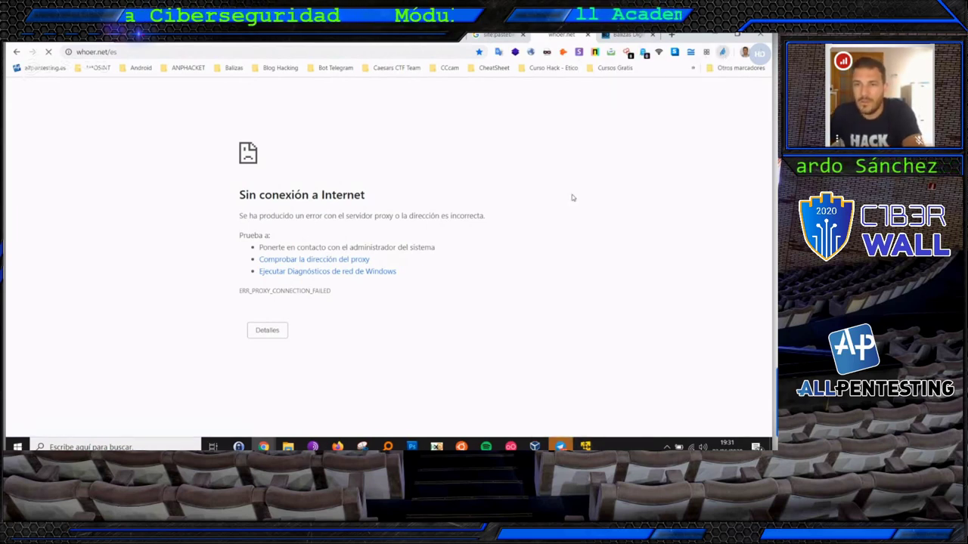
click(760, 53)
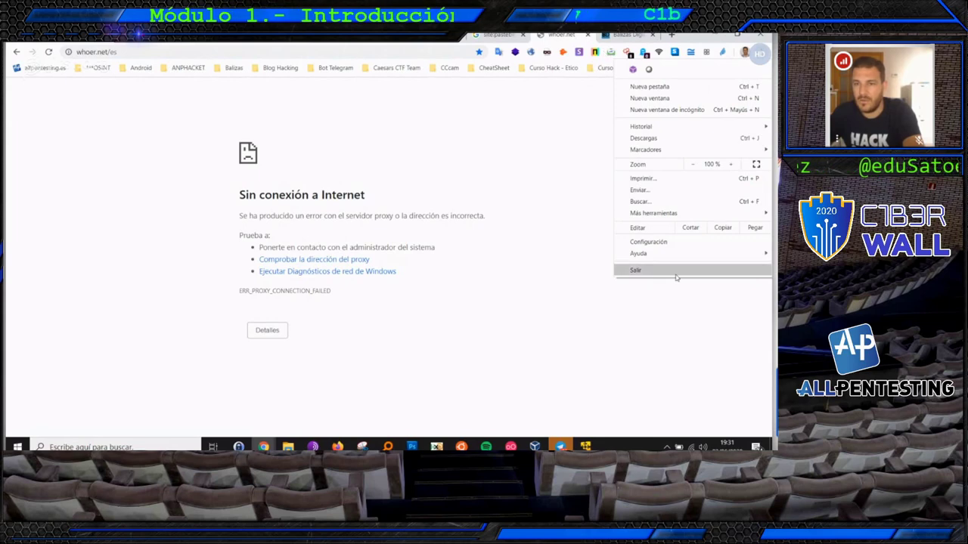
Disable UltraSurf in Chrome's Extensions settings via search 'ultra', then return to the Balizas tab
click(684, 243)
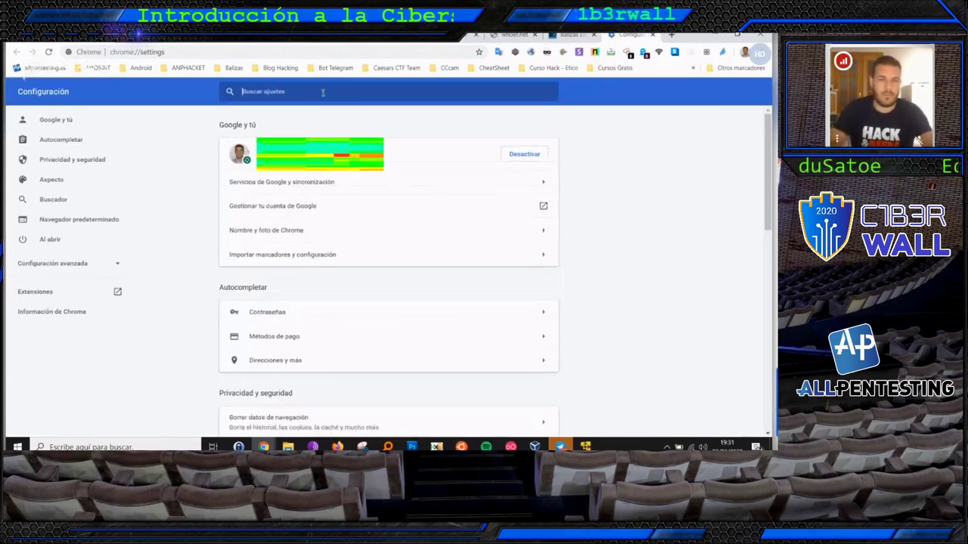
click(51, 291)
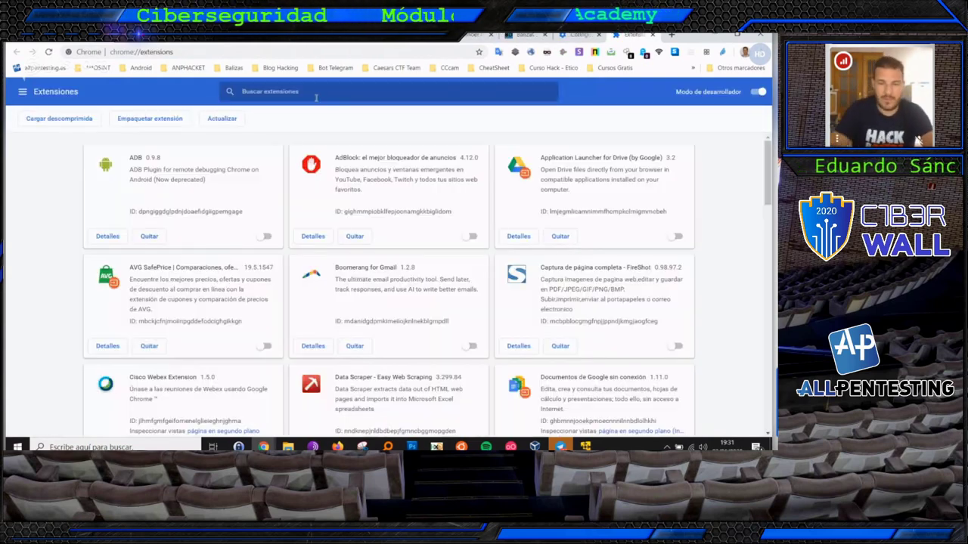
click(316, 92)
text(ultra)
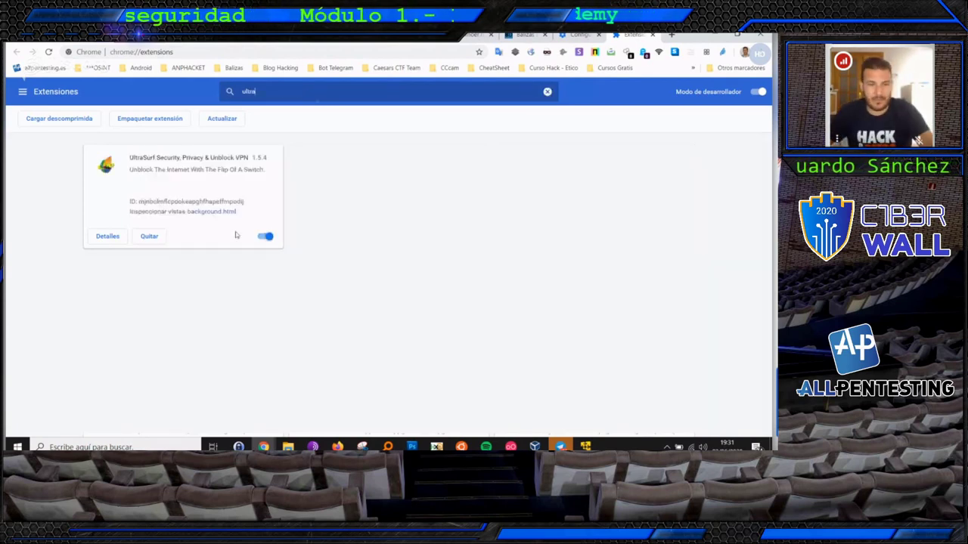
click(264, 237)
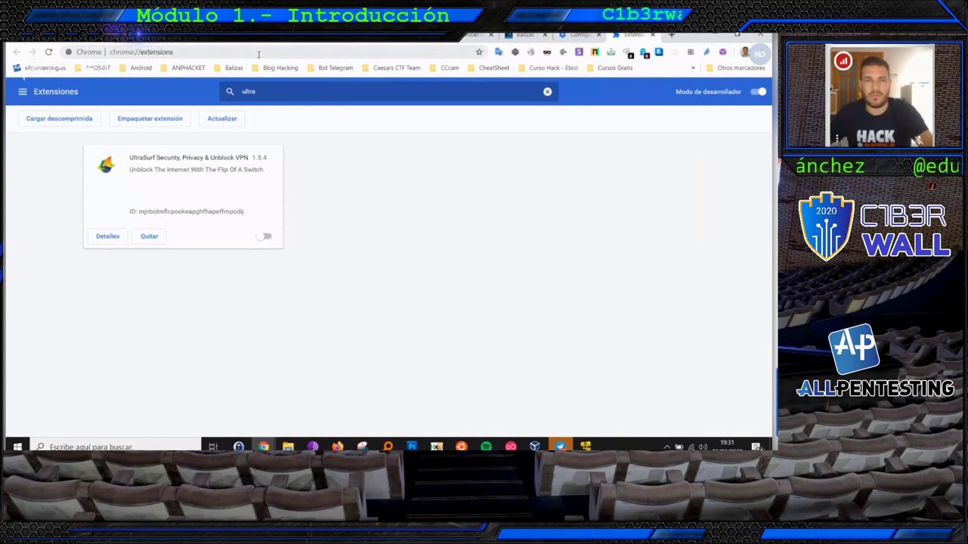
click(260, 53)
click(528, 35)
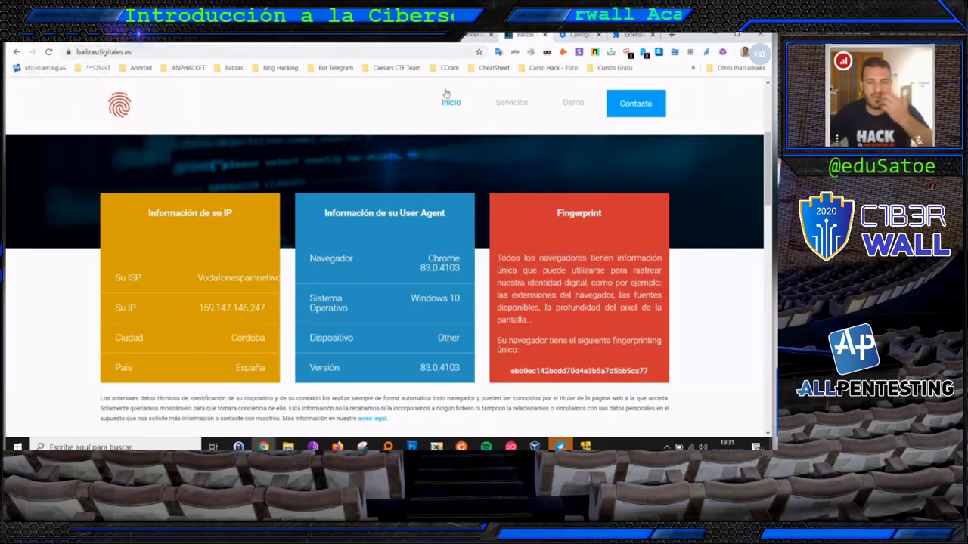
Reload balizasdigitales.es, still showing IP 159.147.146.247, and bring up Windows search
key(F5)
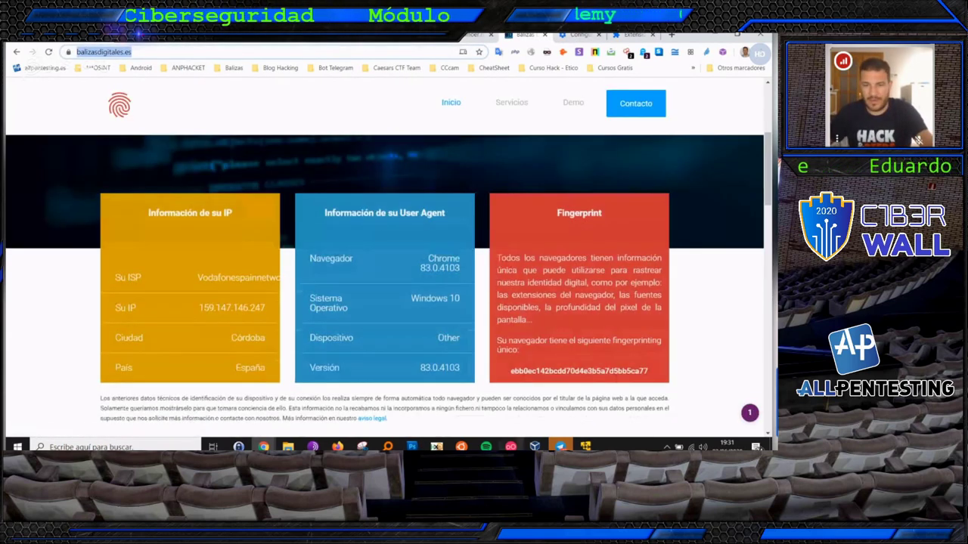
key(super)
Launch Opera by searching 'oper' and decline the Opera update prompt
text(oper)
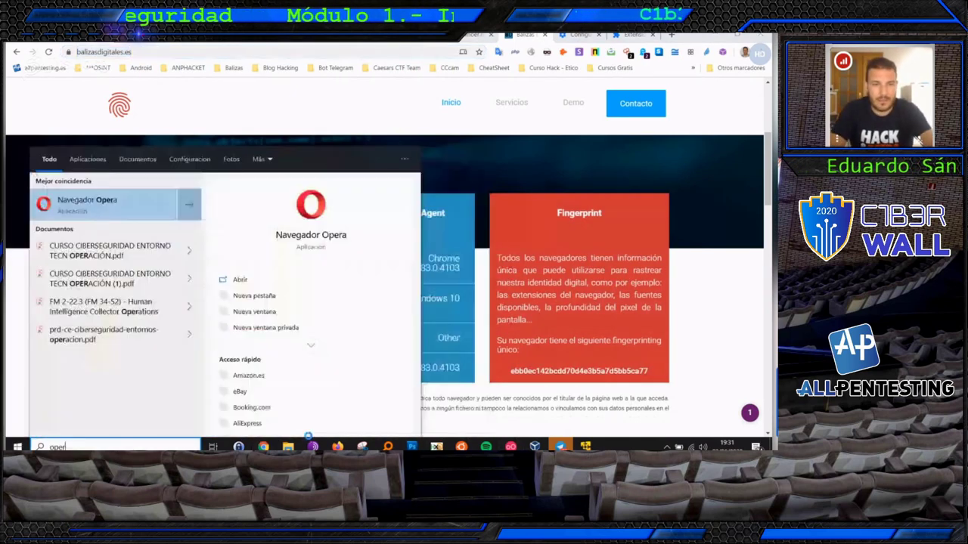
key(Return)
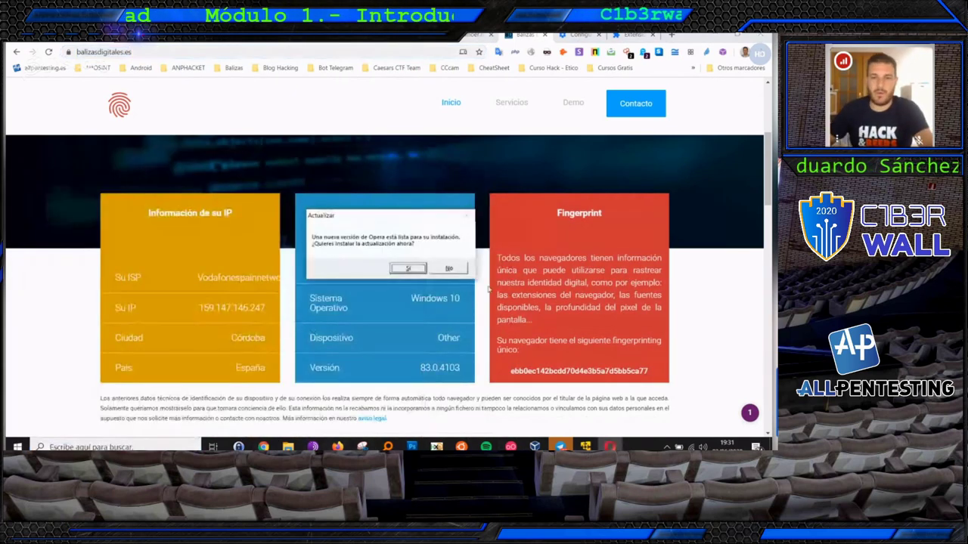
click(440, 269)
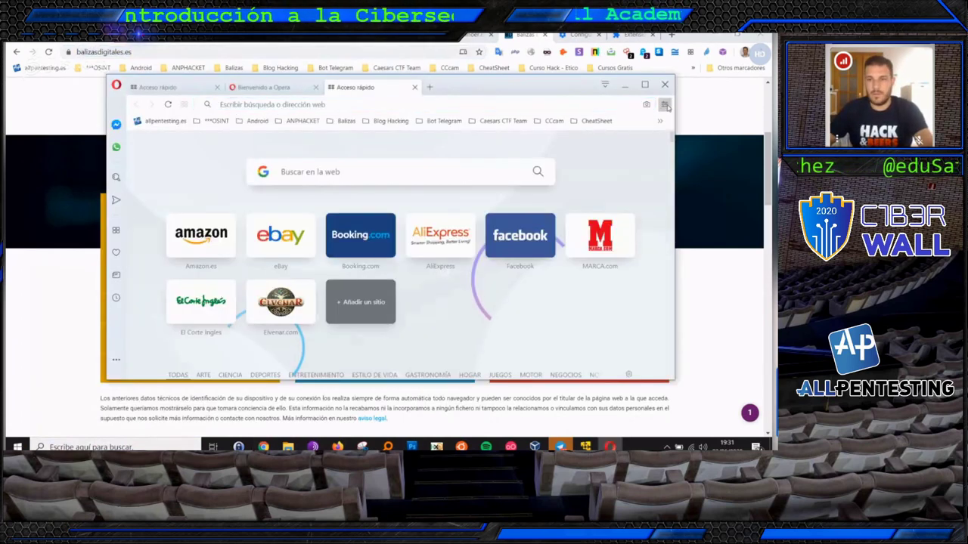
click(468, 88)
double_click(473, 88)
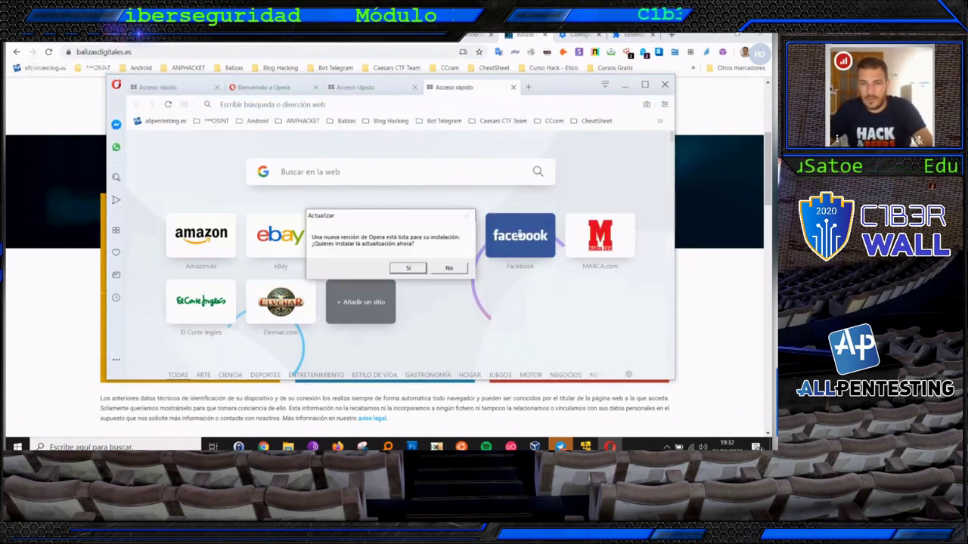
click(450, 269)
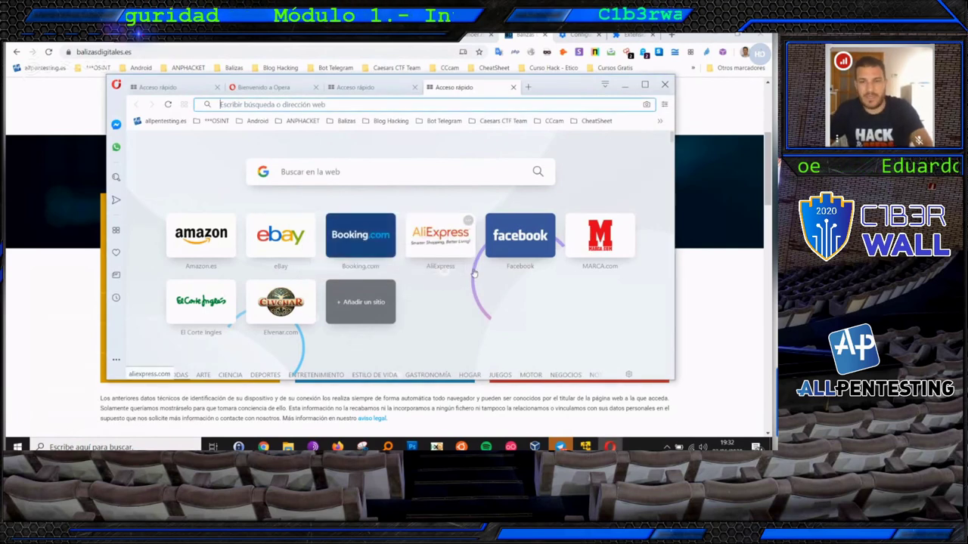
Open another Speed Dial tab and browse through Opera's Easy Setup settings
click(528, 87)
click(664, 105)
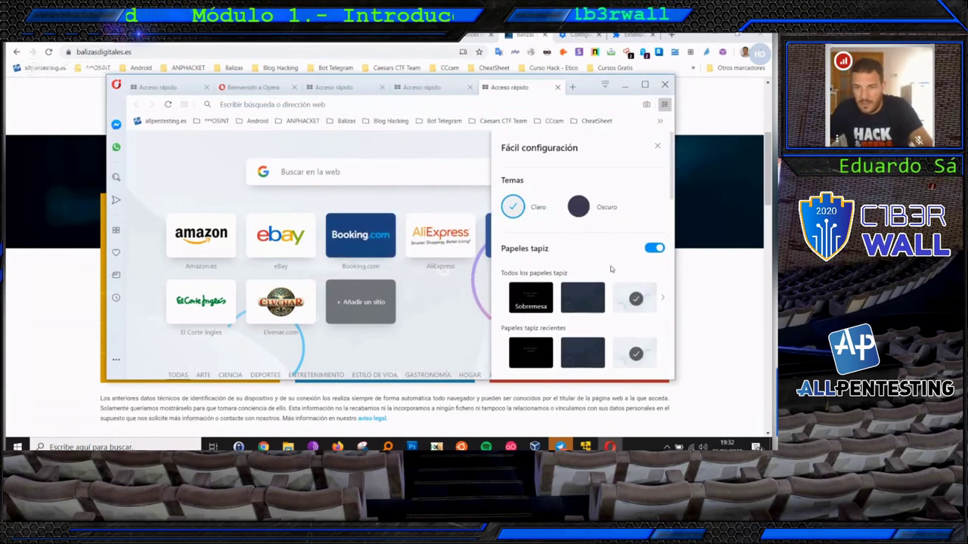
scroll(613, 283, down, 8)
scroll(611, 296, down, 2)
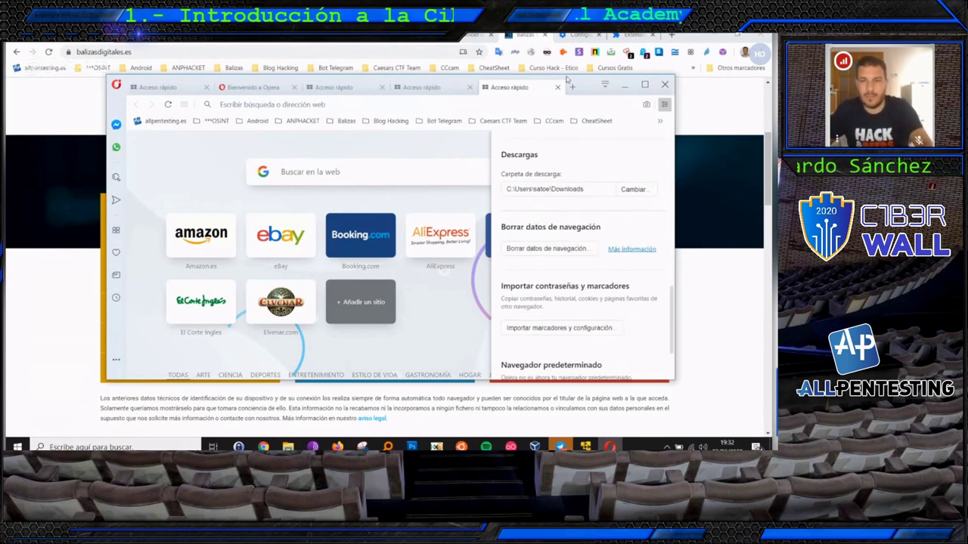
click(573, 79)
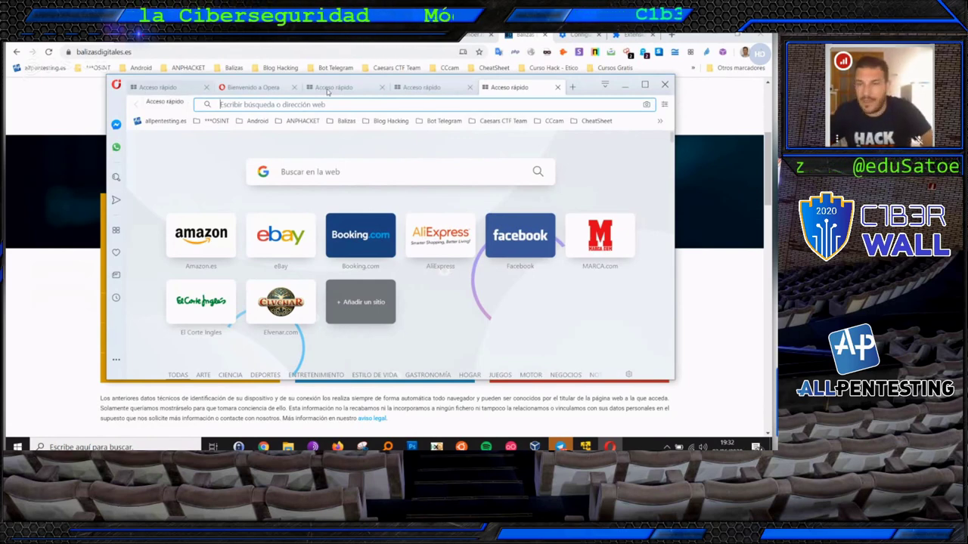
click(666, 104)
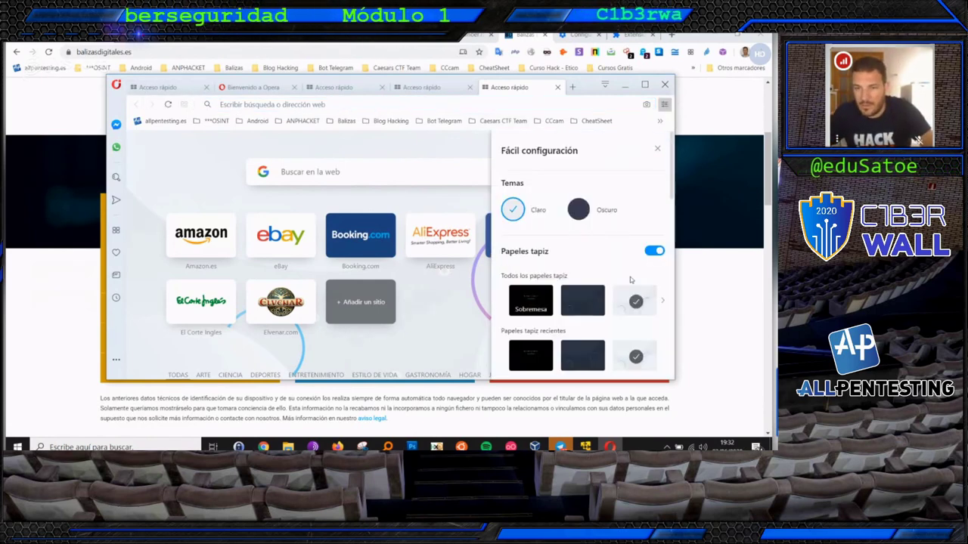
scroll(632, 276, down, 5)
scroll(633, 277, down, 5)
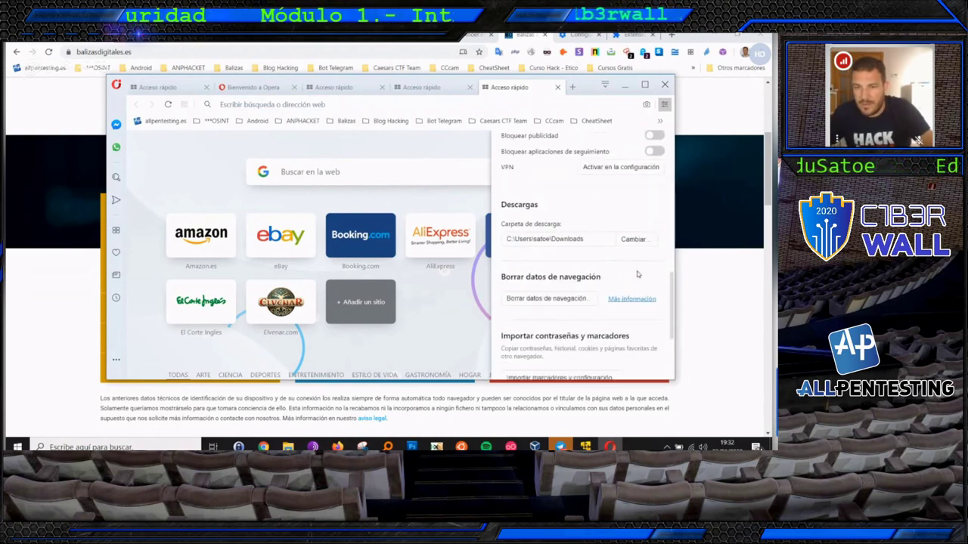
scroll(639, 274, down, 2)
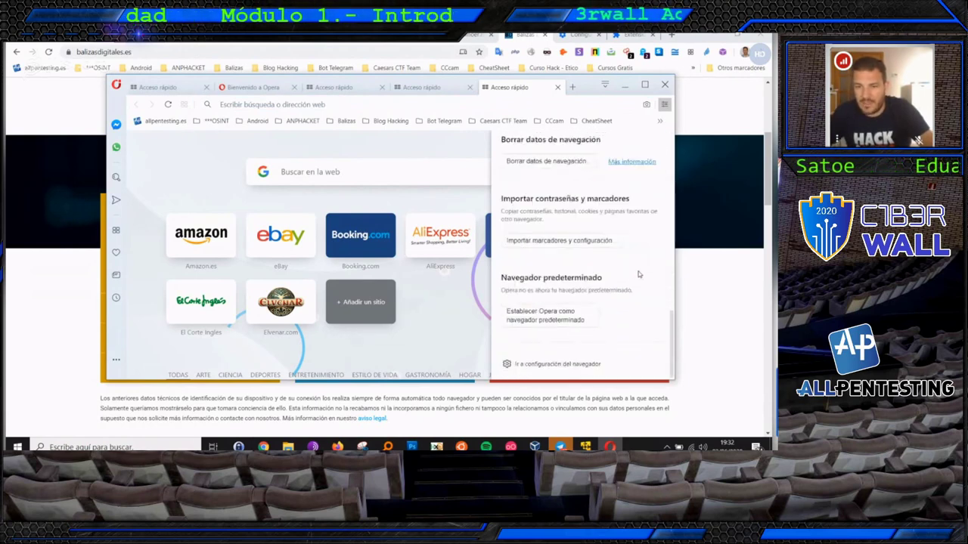
Close the extra Speed Dial tab, check the tab list, and switch between the welcome and Speed Dial tabs
click(344, 177)
click(558, 87)
click(606, 87)
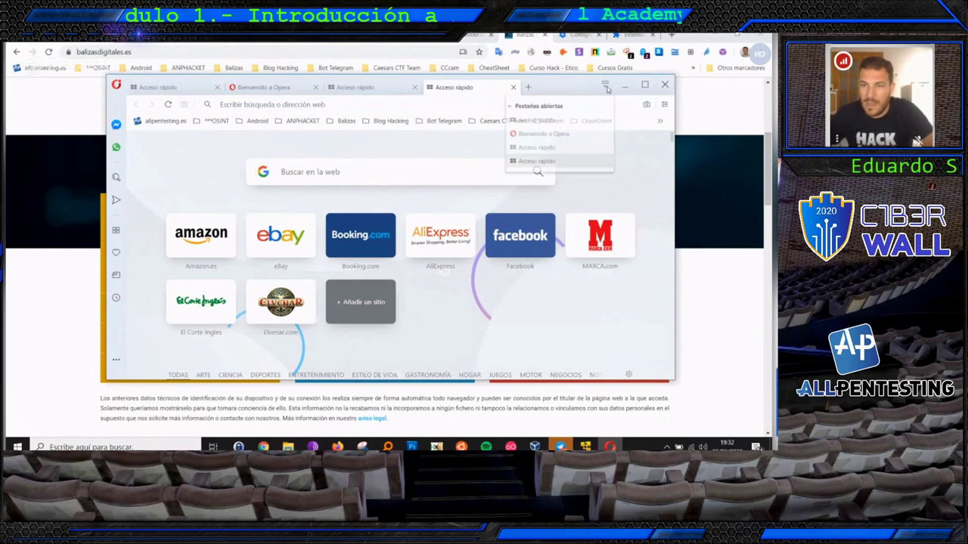
click(664, 104)
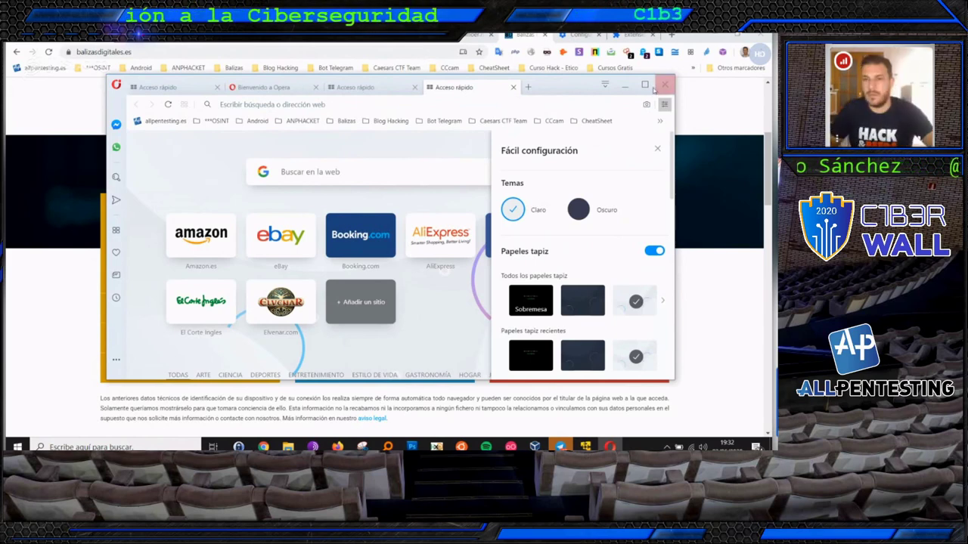
click(657, 149)
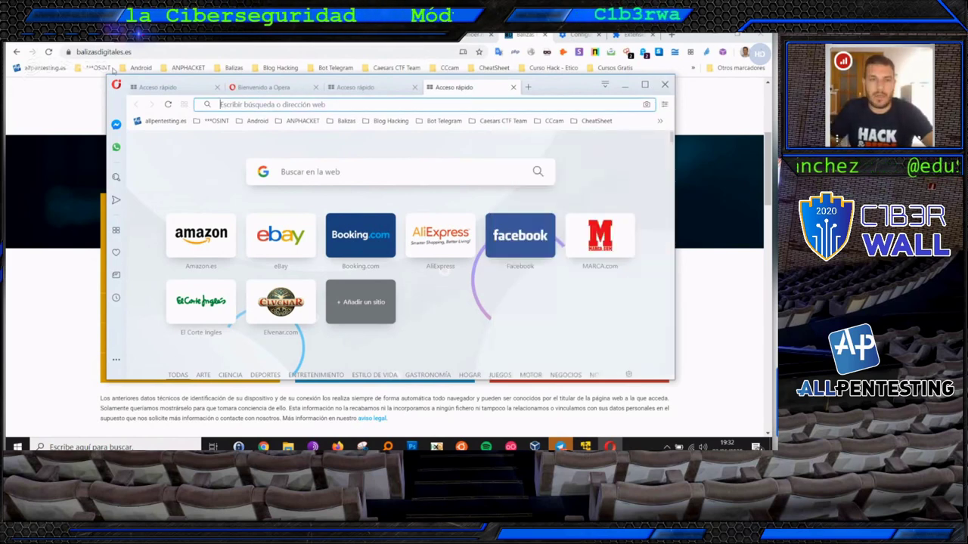
click(171, 90)
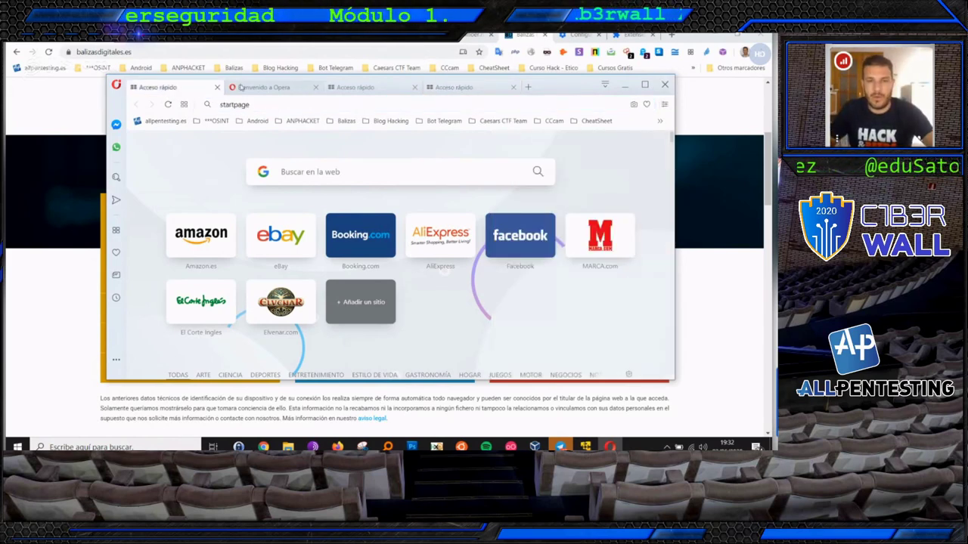
click(240, 87)
click(340, 89)
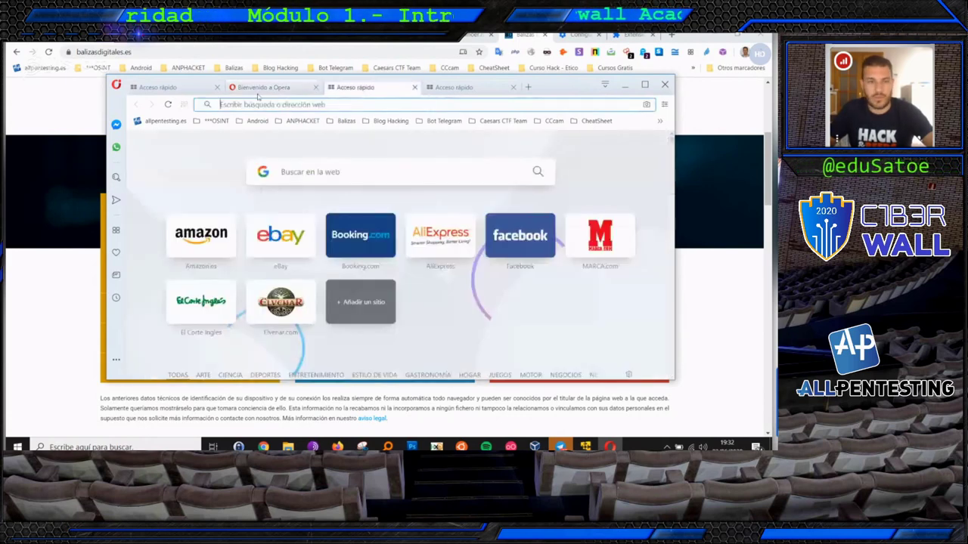
View the sidebar customization options and Easy Setup, then start a new Speed Dial tab typing 'T'
click(117, 361)
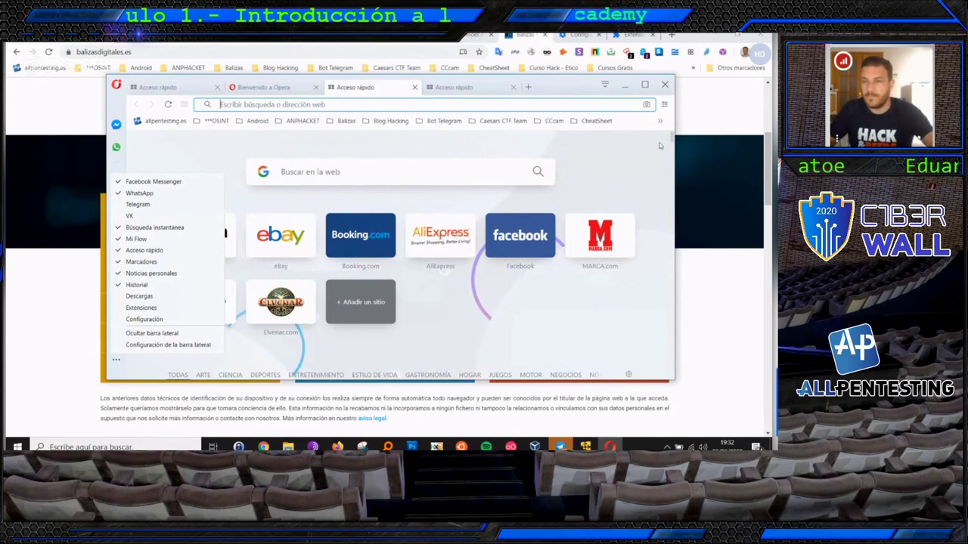
click(665, 105)
scroll(648, 262, down, 5)
scroll(649, 262, up, 4)
scroll(649, 258, down, 2)
key(ctrl+t)
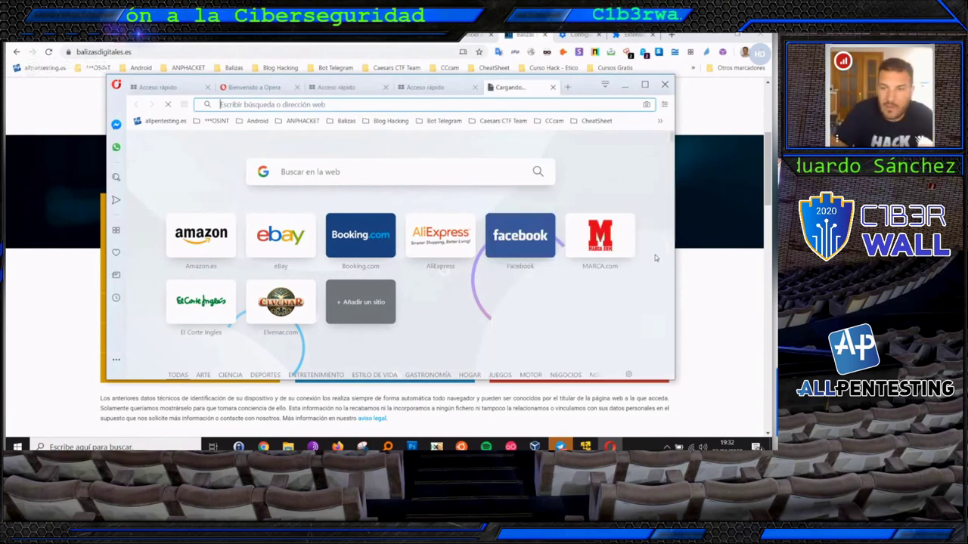
text(T)
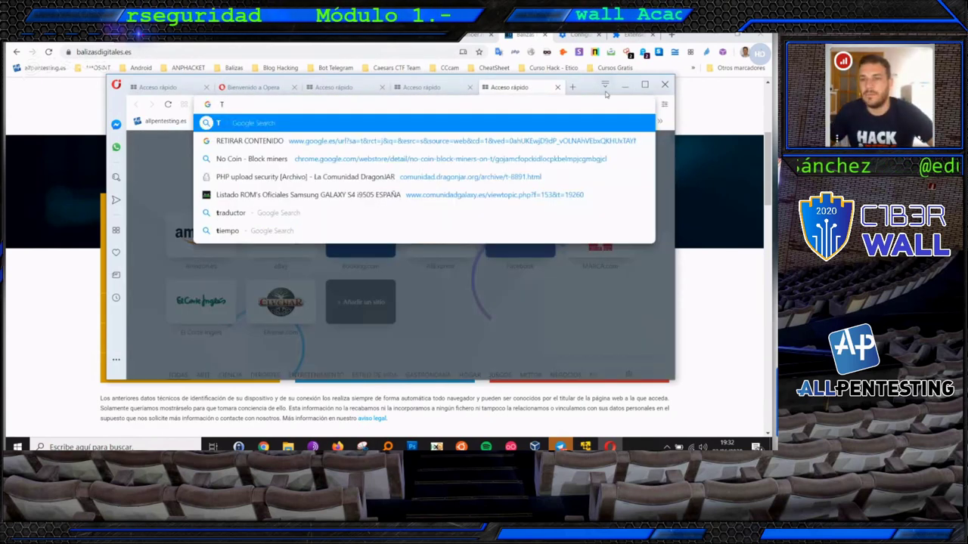
Turn on Opera's built-in VPN from Easy Setup, accepting the 'Lo entiendo' disclaimer
click(665, 106)
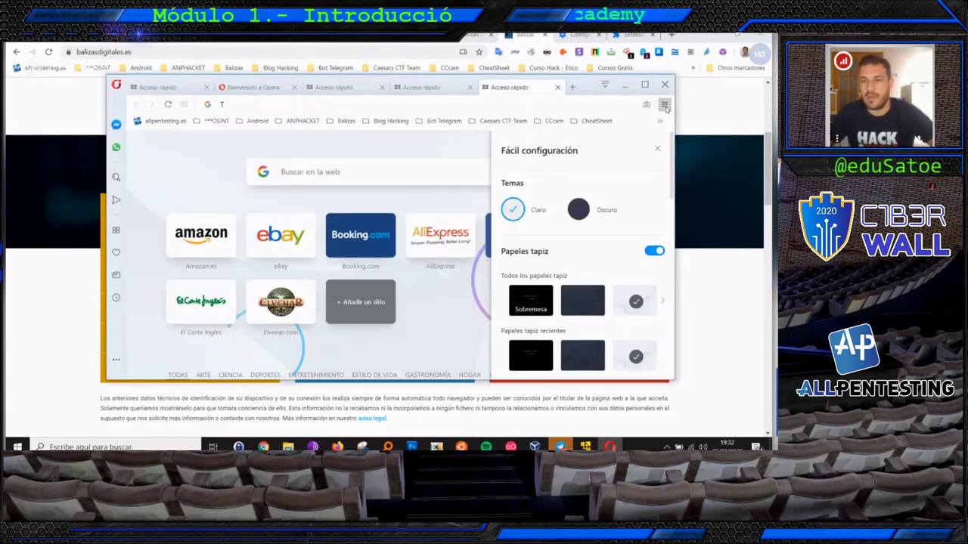
scroll(620, 274, down, 10)
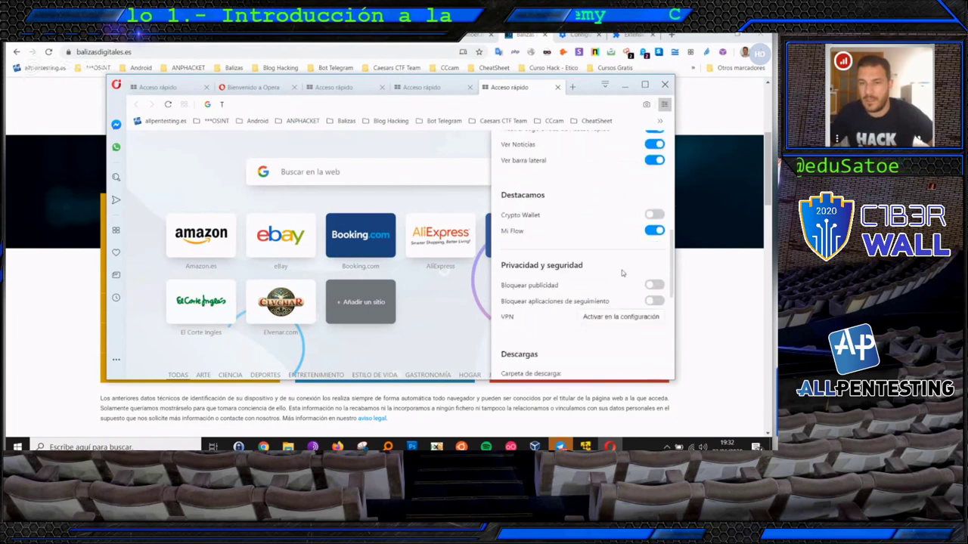
scroll(623, 274, down, 3)
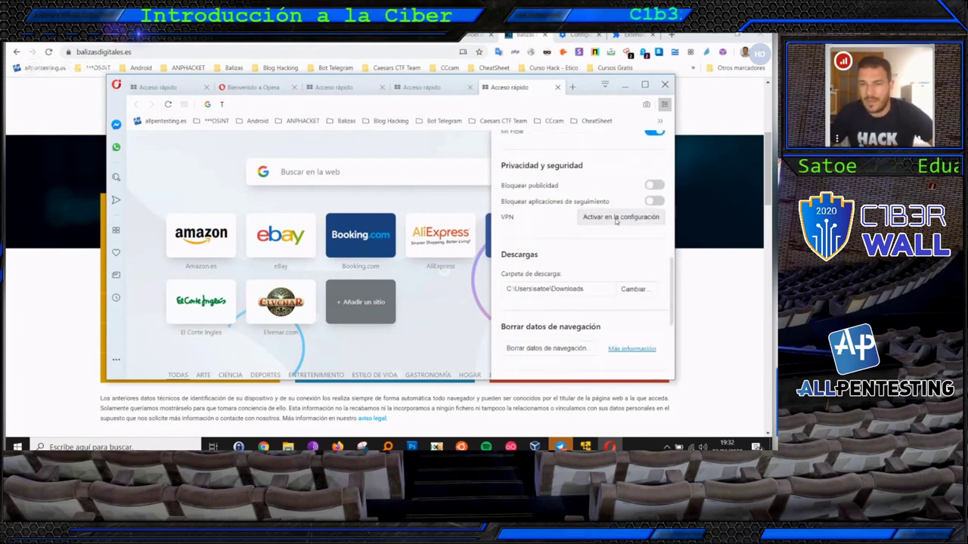
click(615, 219)
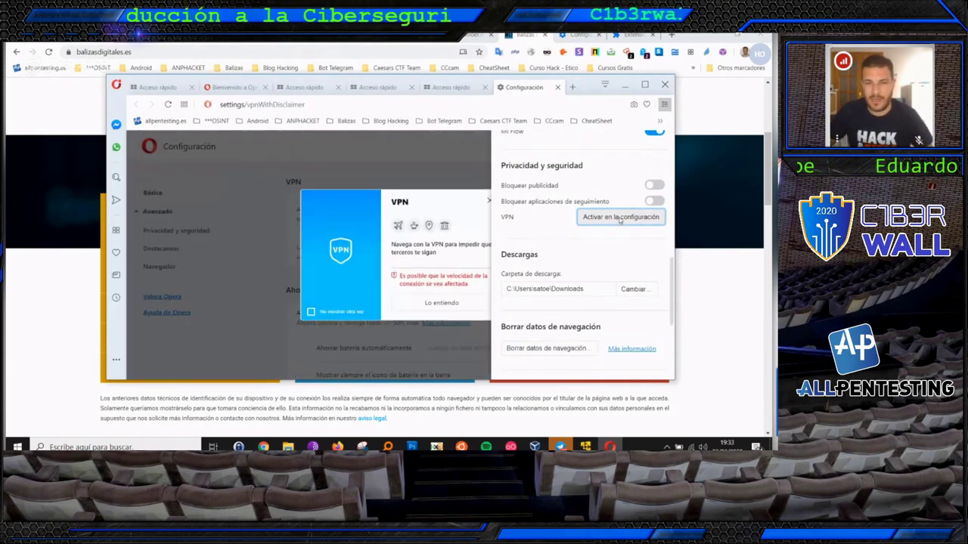
click(702, 126)
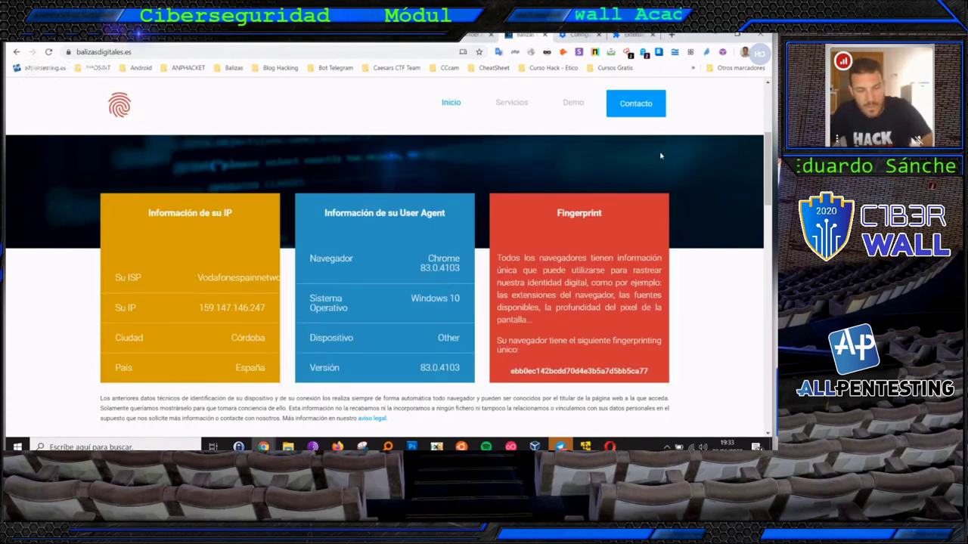
key(alt+Tab)
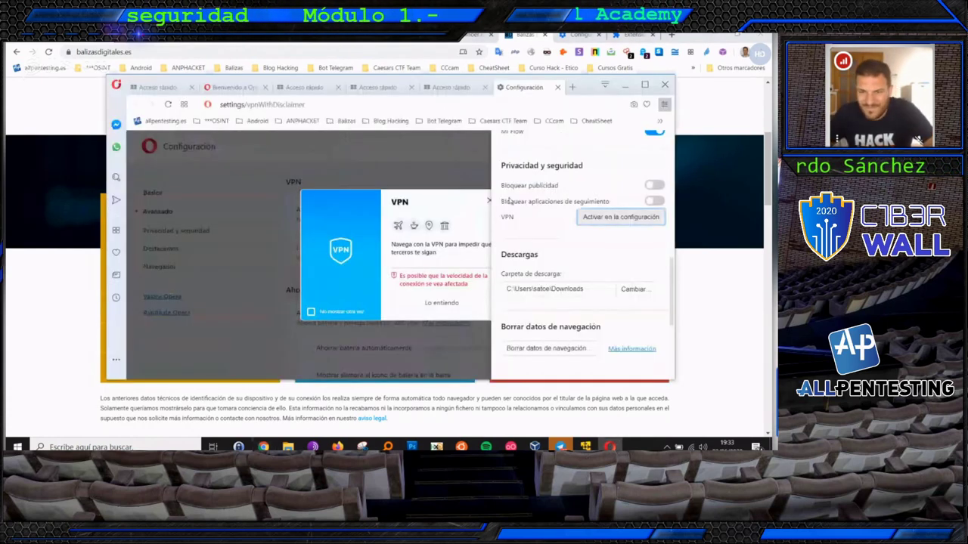
click(476, 204)
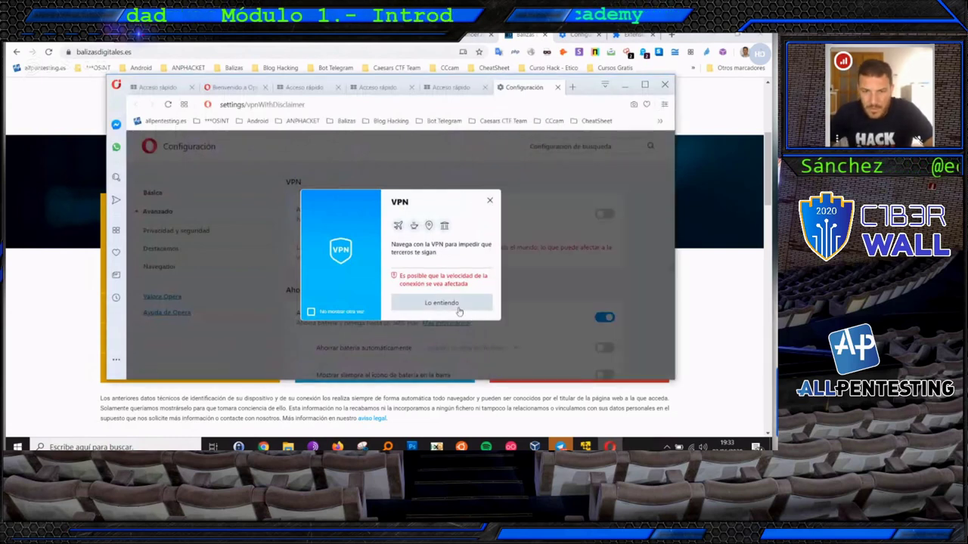
click(458, 305)
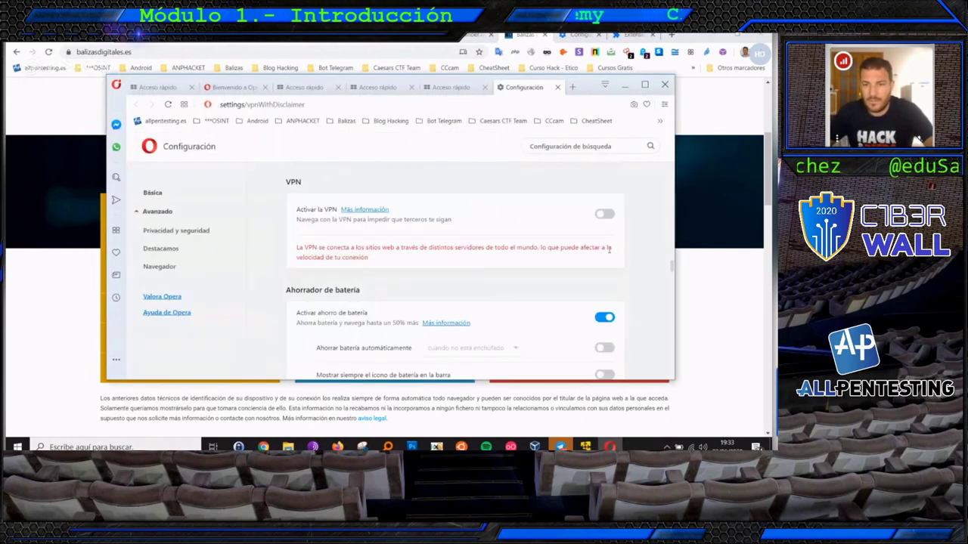
click(605, 214)
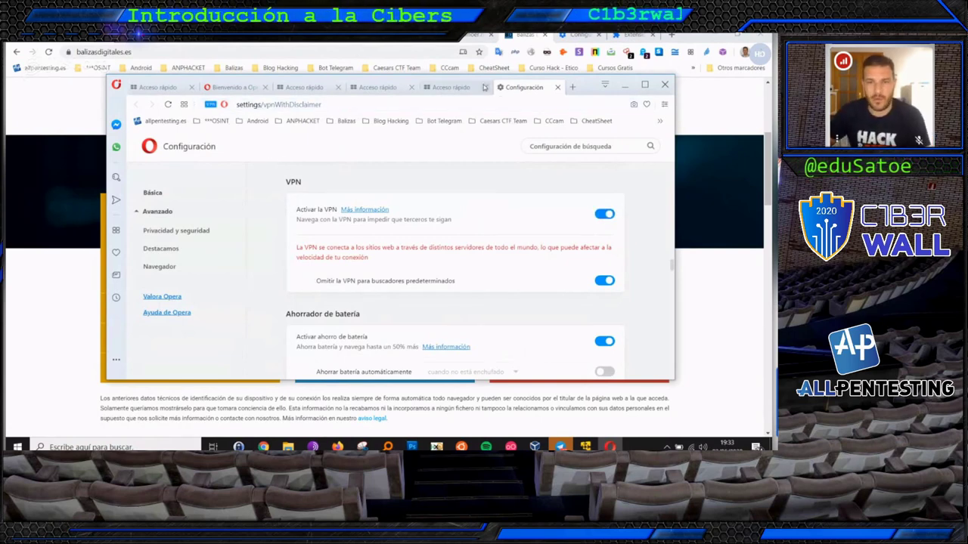
Close the leftover Speed Dial and welcome tabs, leaving only Configuración
click(484, 87)
click(411, 87)
click(338, 87)
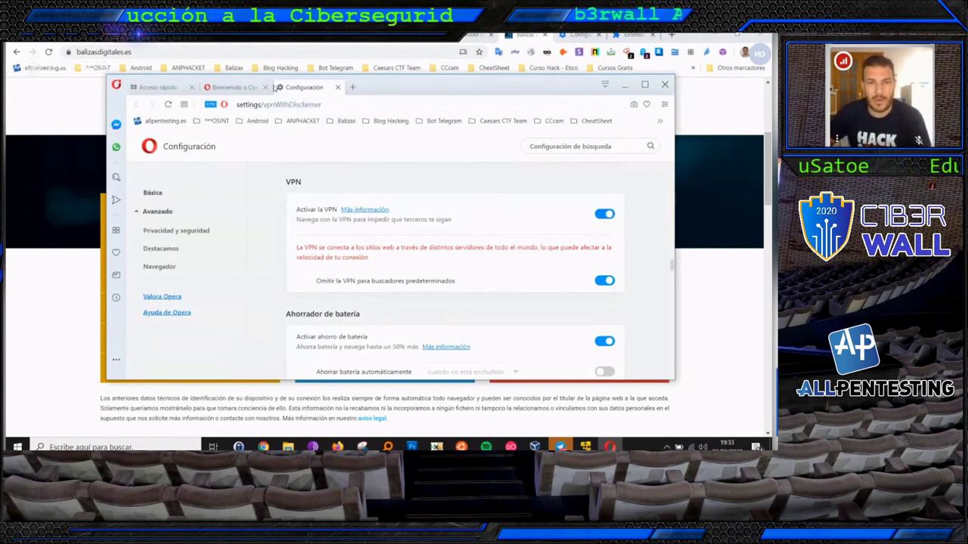
click(265, 87)
click(191, 87)
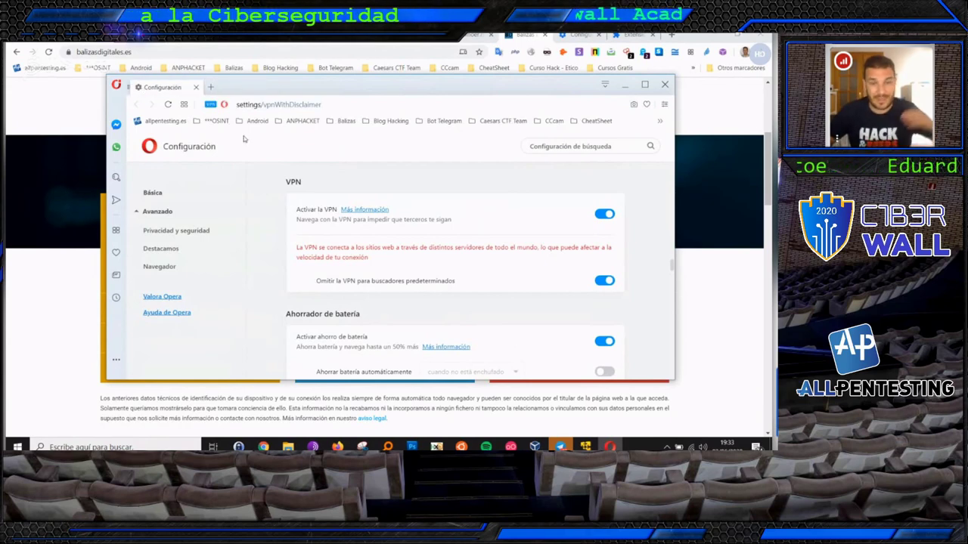
Search 'mr whoer' and open Whoer.net, showing VPN IP 77.111.247.190 via Opera Mini Proxy
click(281, 104)
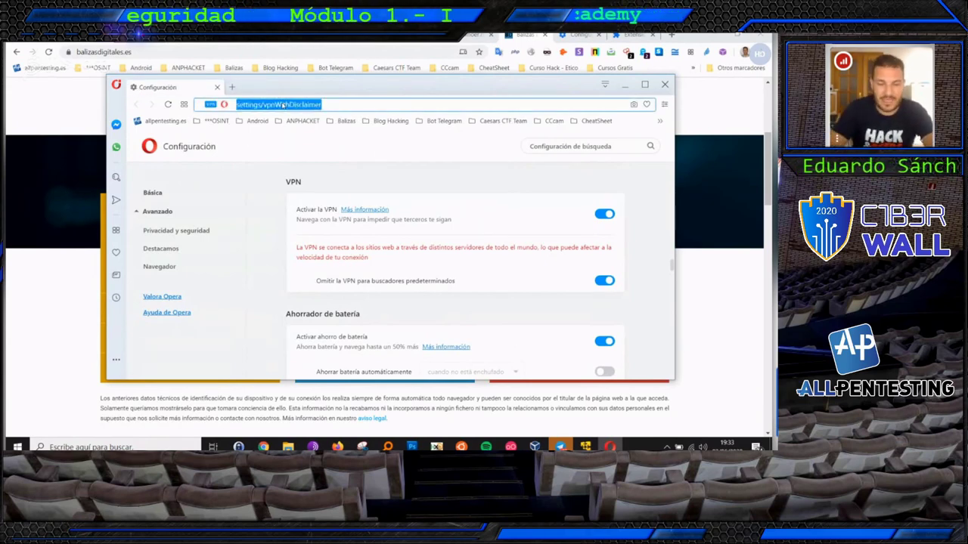
text(mr whoer)
key(Return)
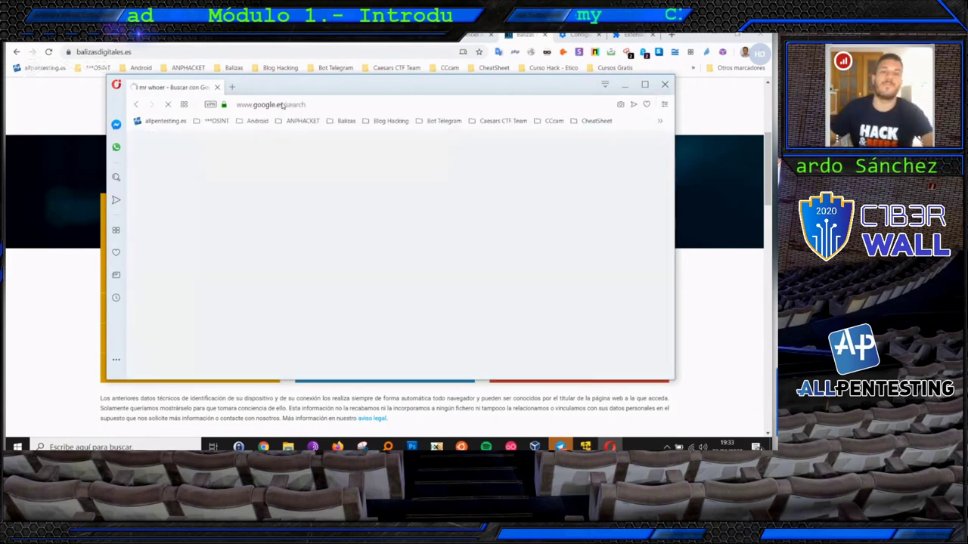
click(235, 312)
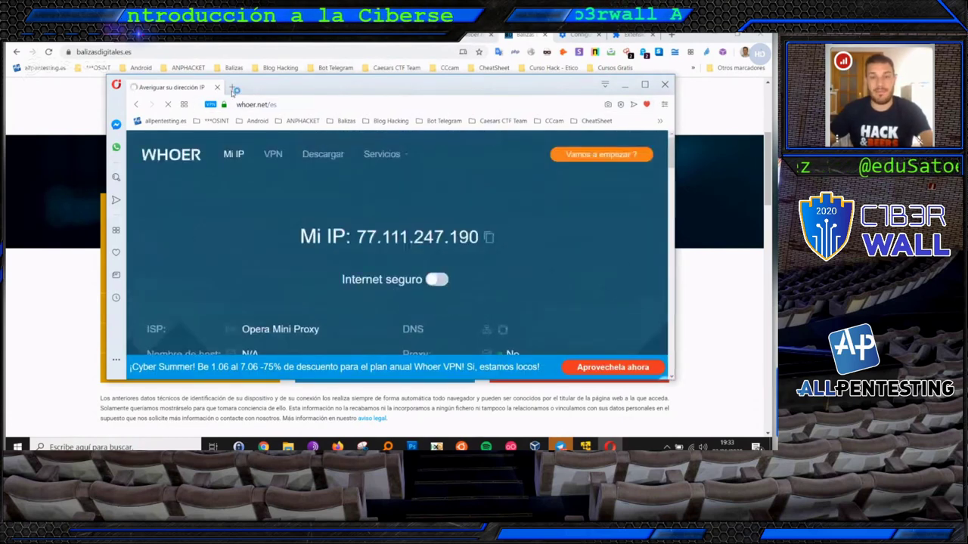
In a new tab, search 'balizasdigitales' and open the Balizas Digitales site
click(232, 87)
text(baliza)
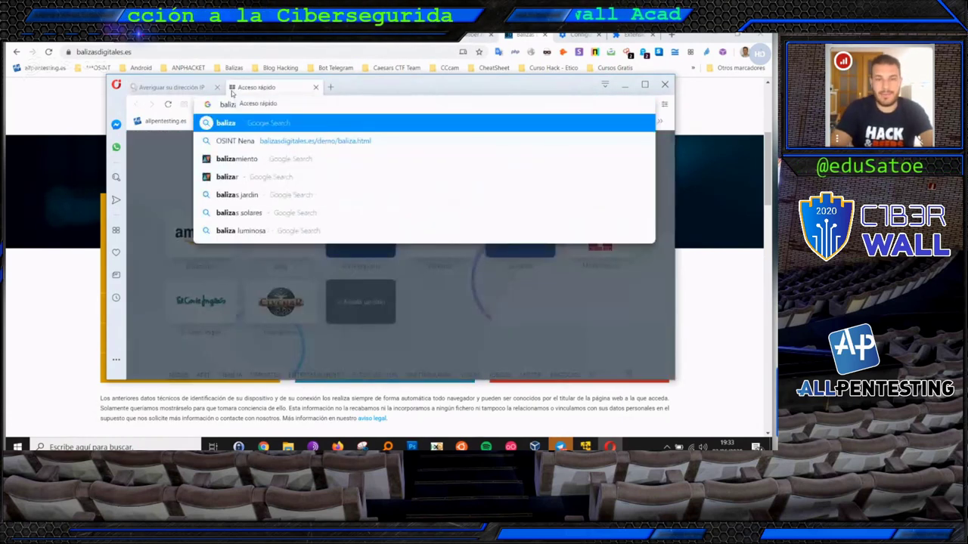
text(sdig)
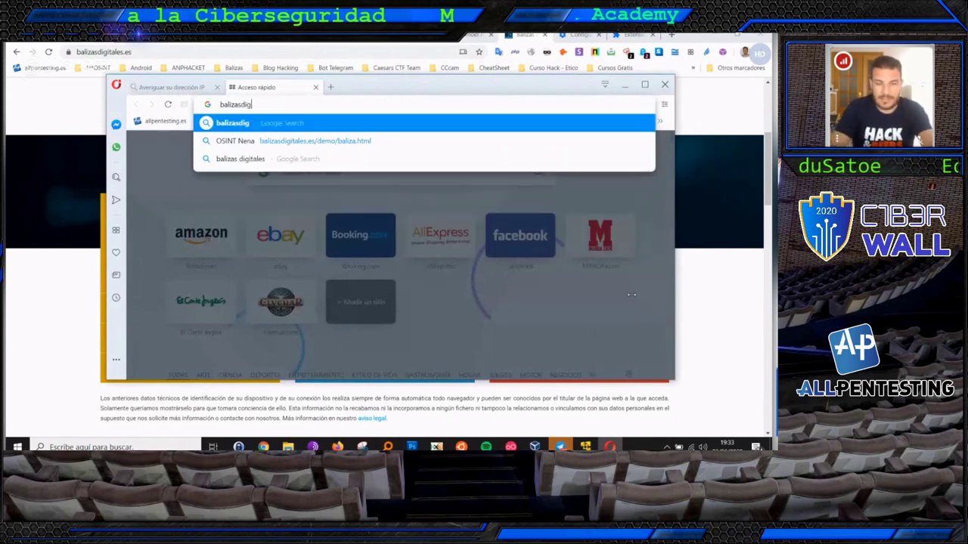
text(itales)
key(Return)
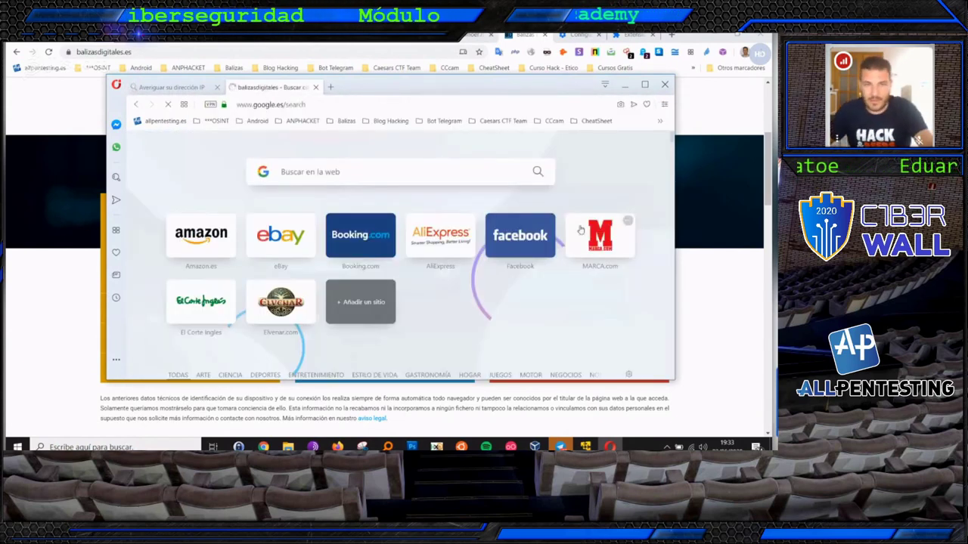
click(318, 109)
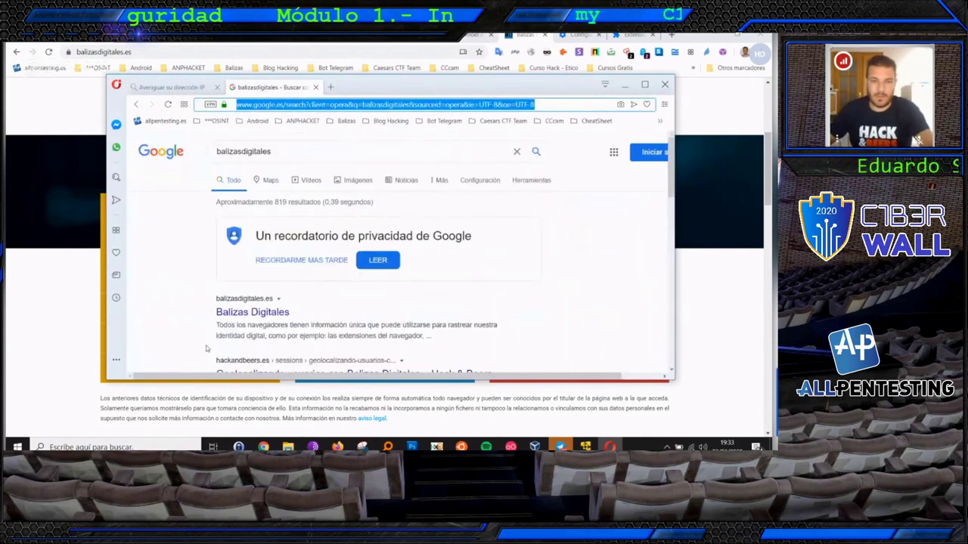
click(236, 314)
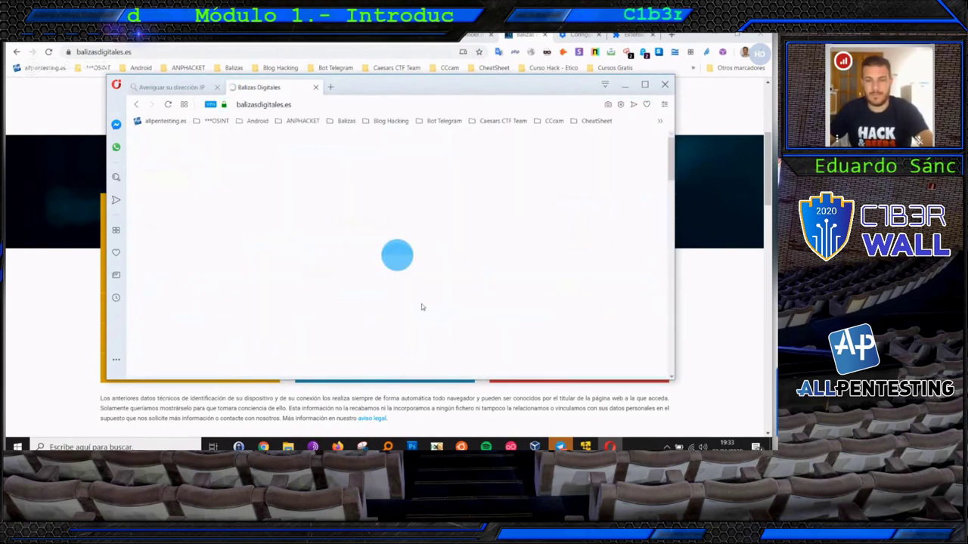
Maximize Opera to read IP 77.111.247.190 from Very Games SARL, then minimize it back to Chrome
double_click(517, 88)
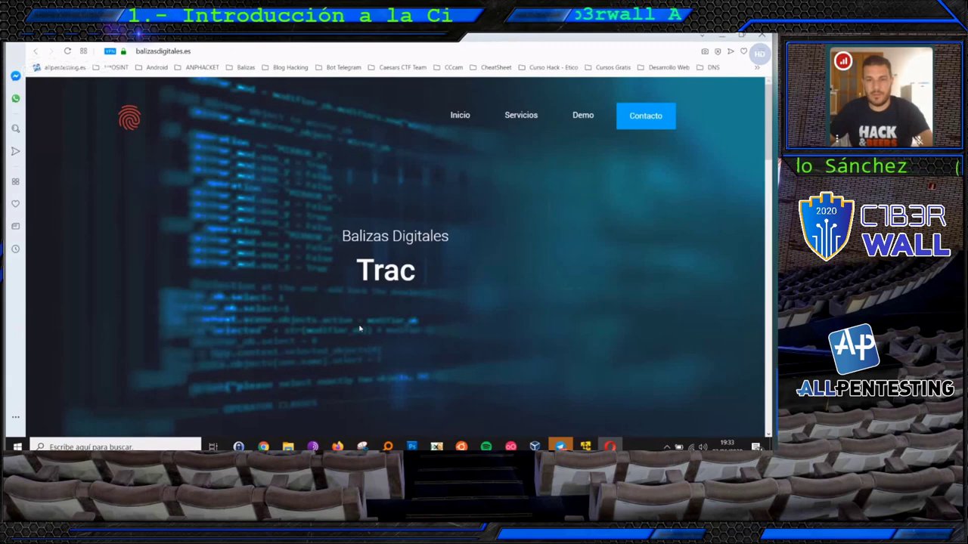
scroll(196, 242, down, 3)
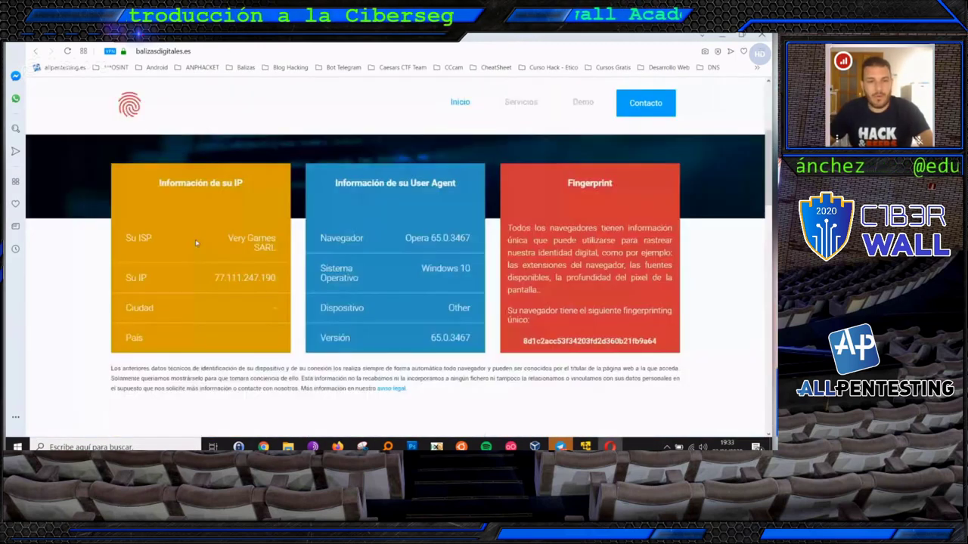
scroll(195, 243, up, 1)
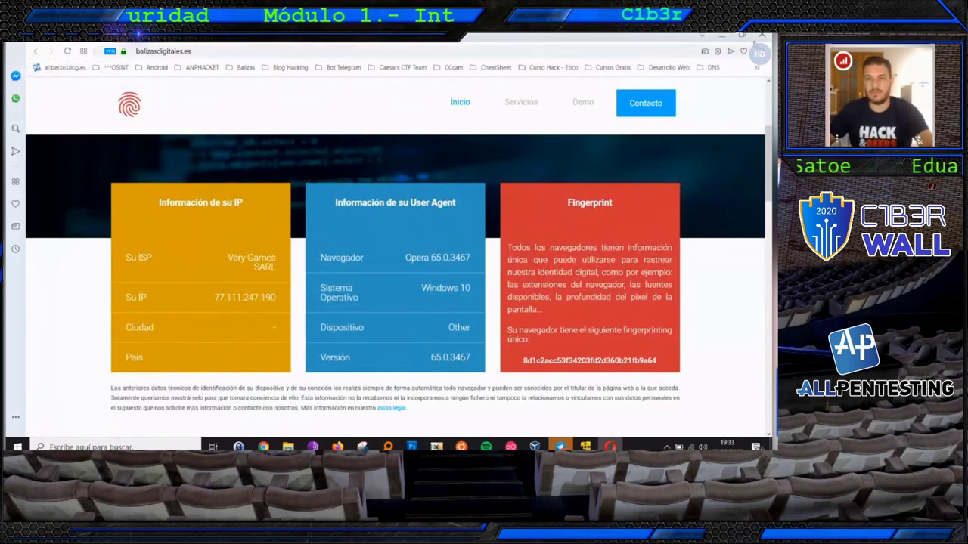
click(725, 36)
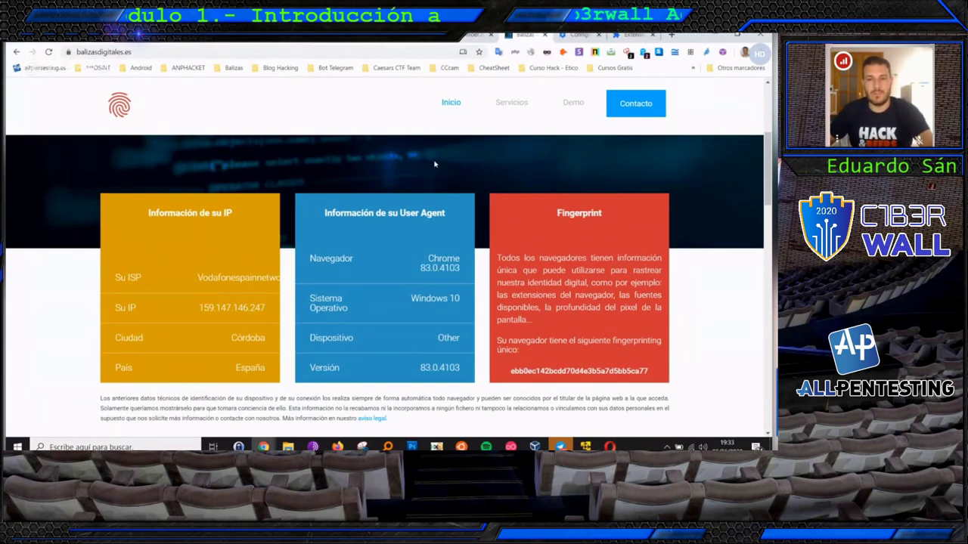
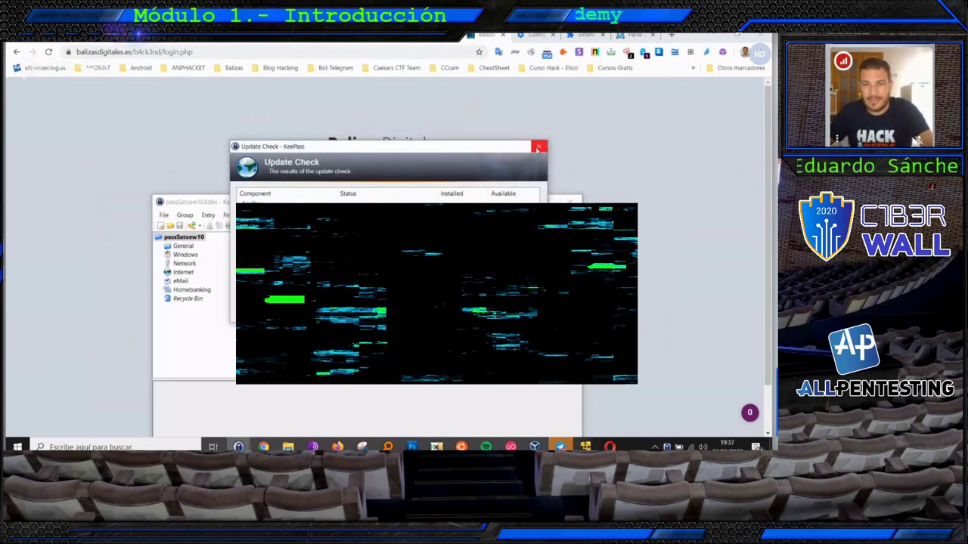
Close KeePass's Update Check results dialog
click(538, 146)
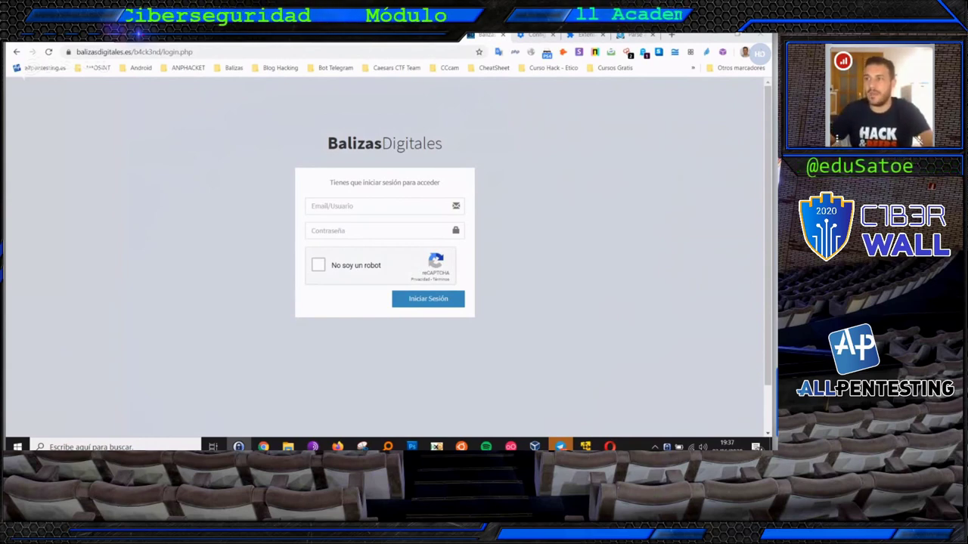
Open a new tab and reload the BalizasDigitales login page from the address-bar history
click(335, 213)
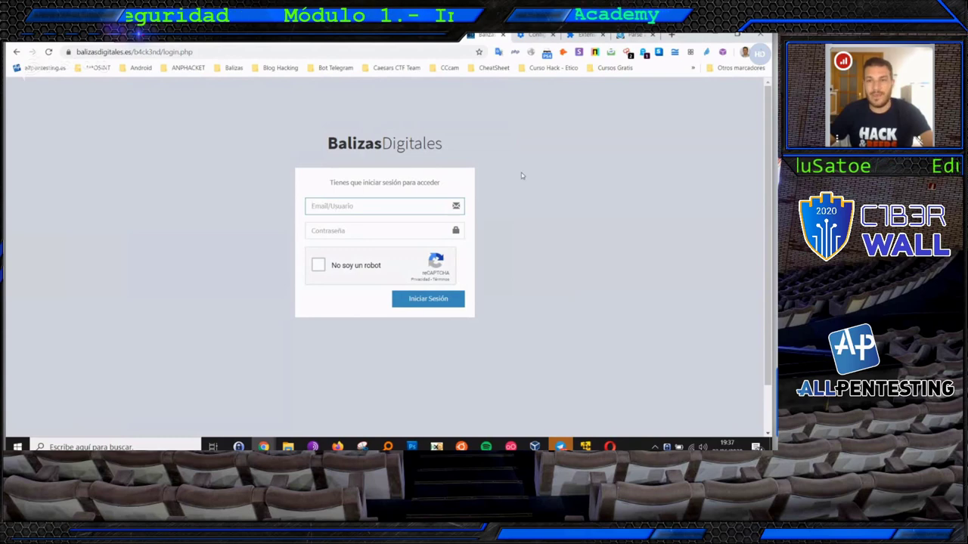
click(671, 35)
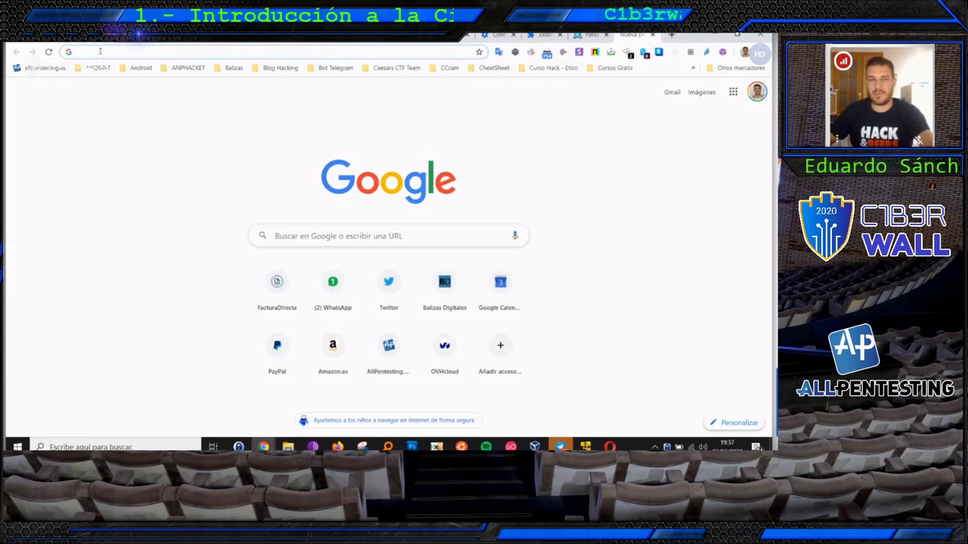
click(77, 51)
click(445, 288)
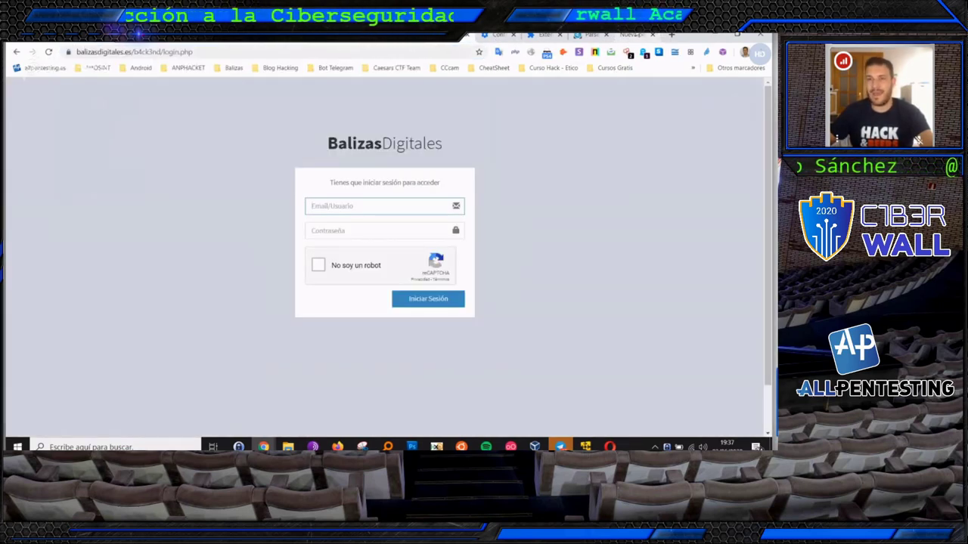
Return to the BalizasDigitales login tab, then switch to another window
click(634, 36)
key(ctrl+shift+Tab)
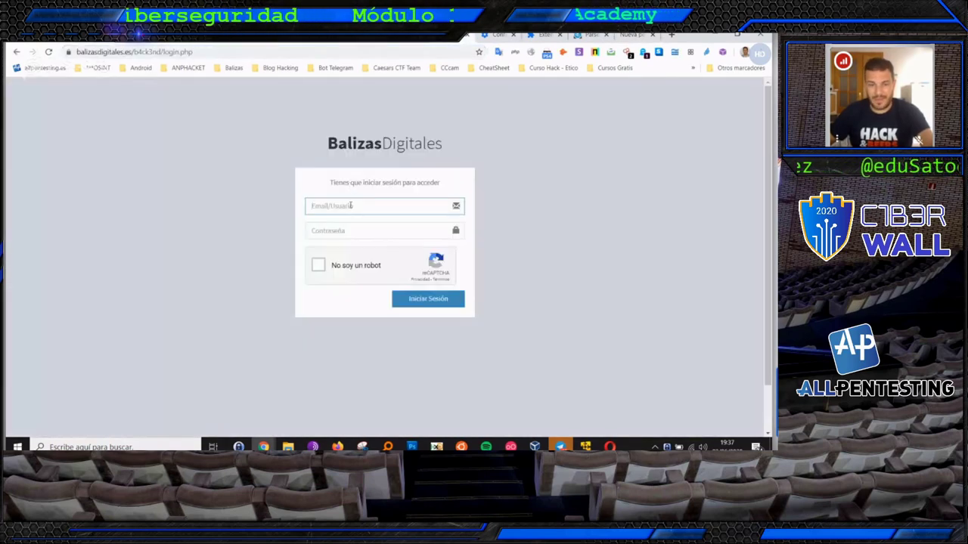
key(alt+Tab)
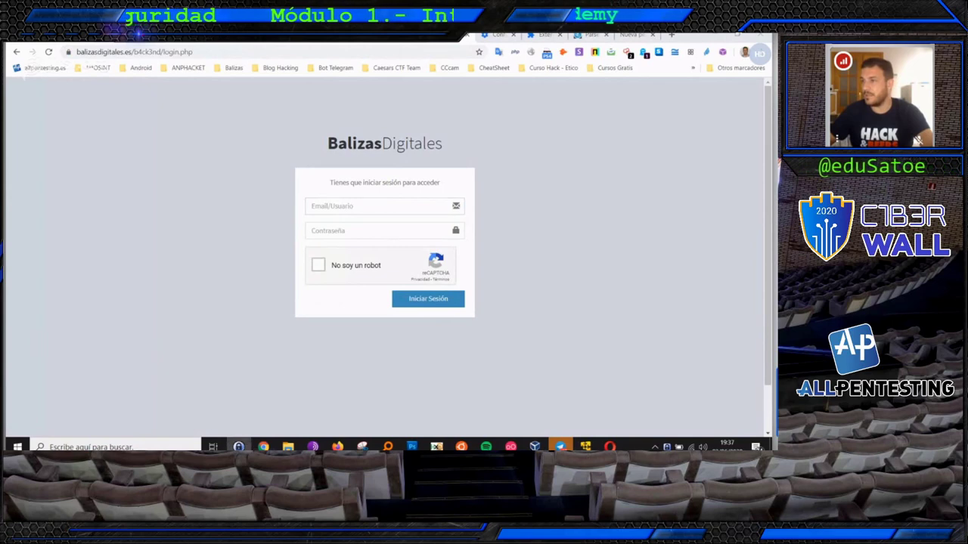
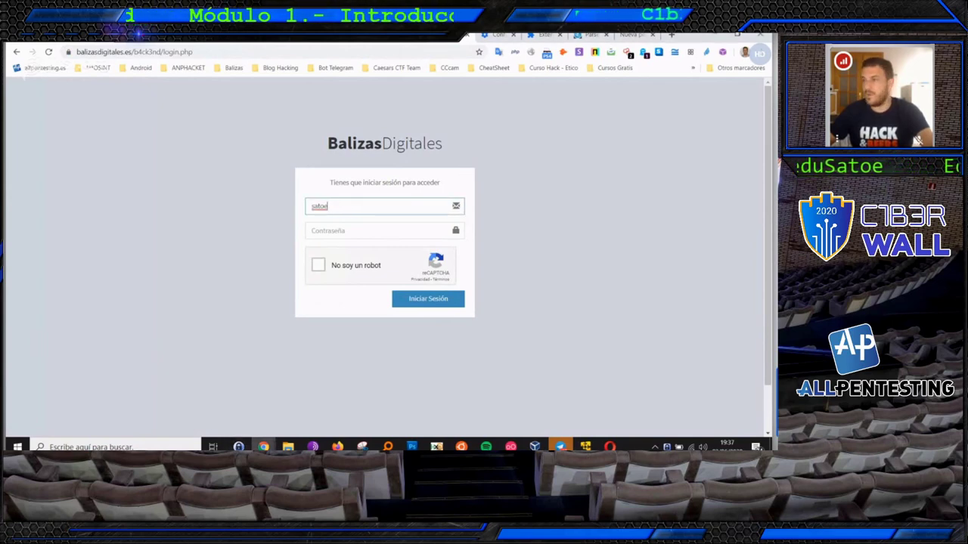
Paste the account password into the Balizas Digitales login form
key(alt+Tab)
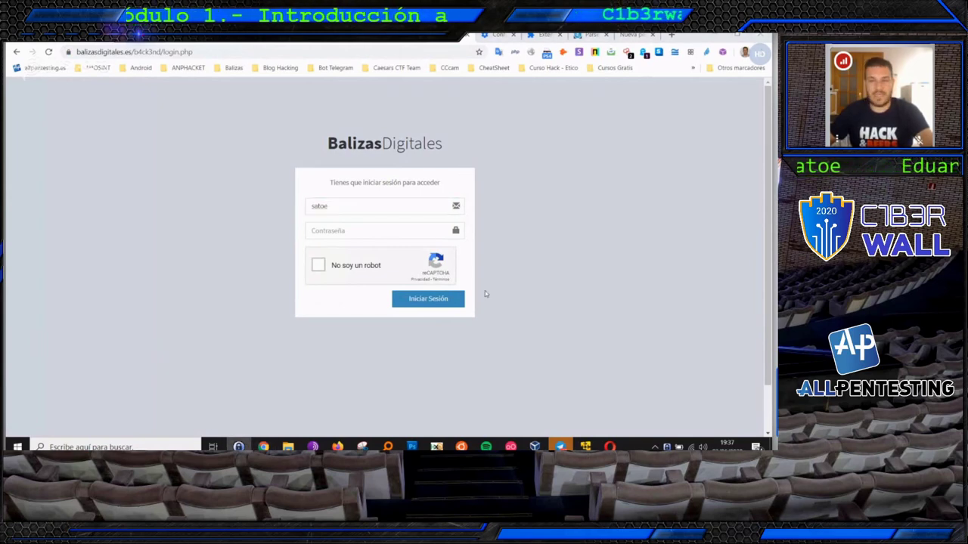
click(346, 233)
key(ctrl+v)
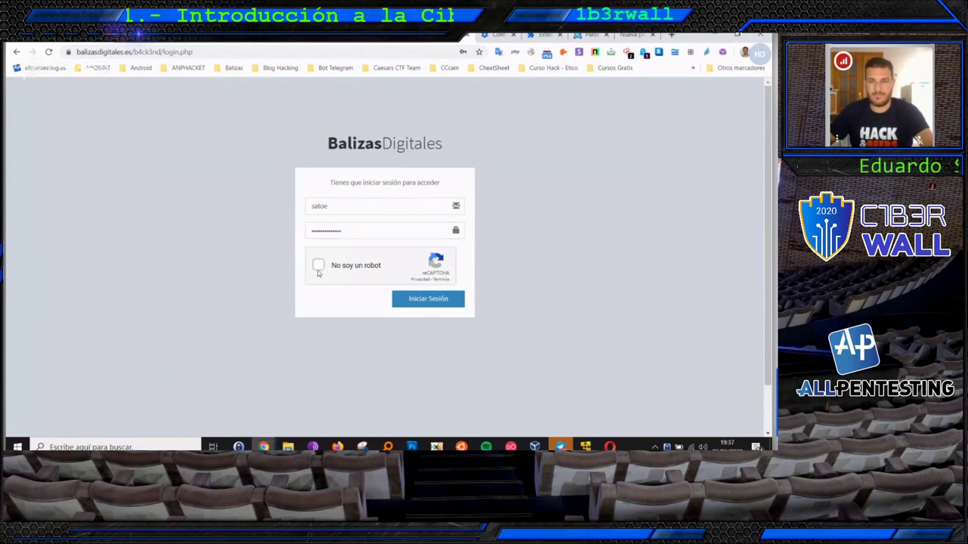
Pass the reCAPTCHA bicycle image challenge and log in to the Inicio dashboard
click(317, 266)
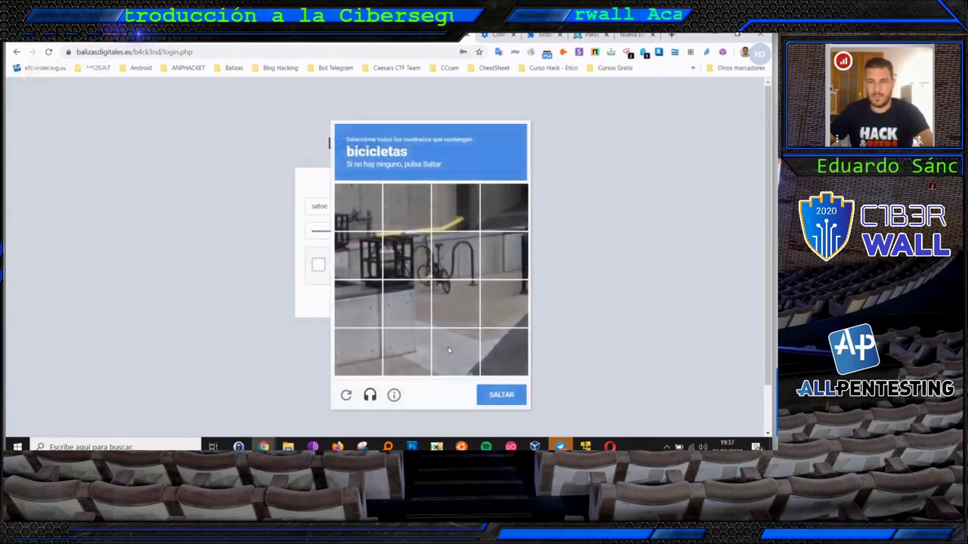
click(442, 271)
click(408, 261)
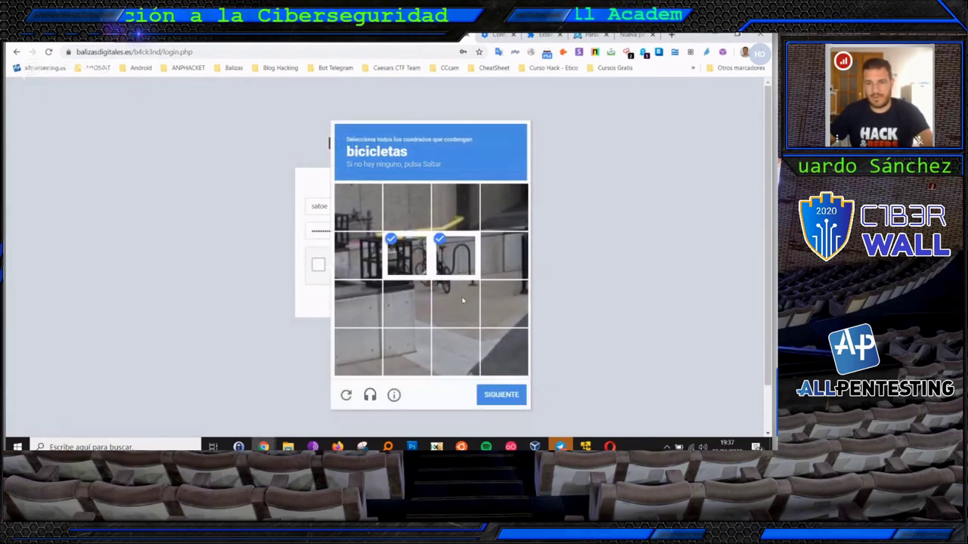
click(463, 301)
click(408, 302)
click(502, 395)
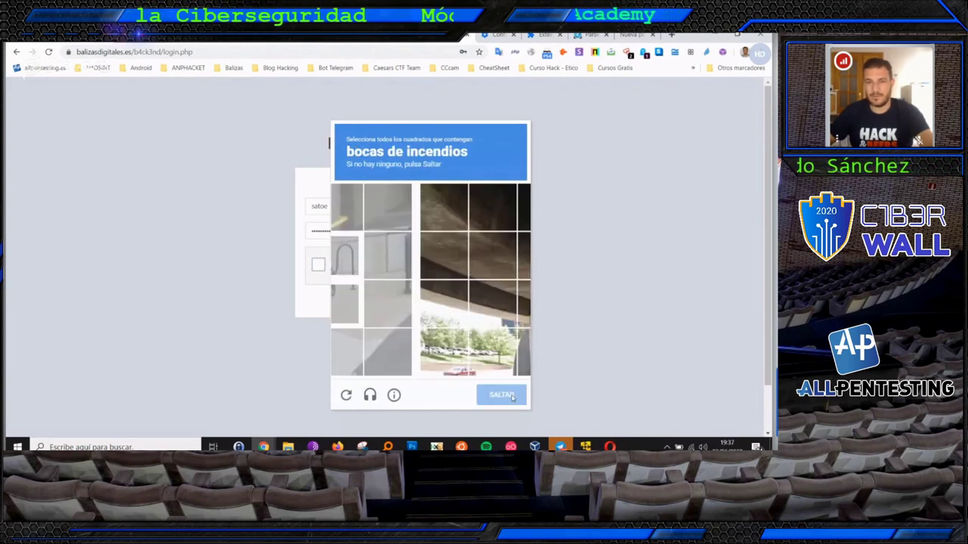
click(509, 394)
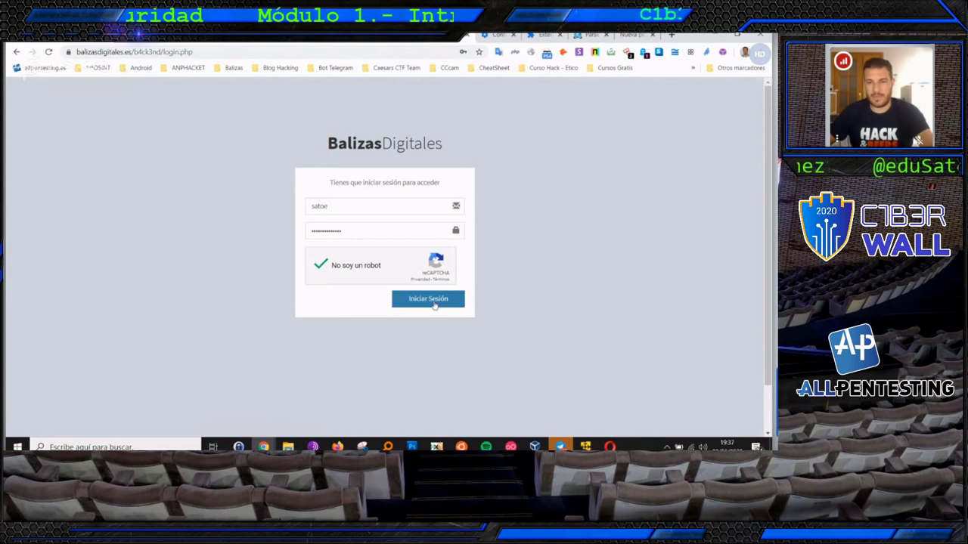
click(435, 302)
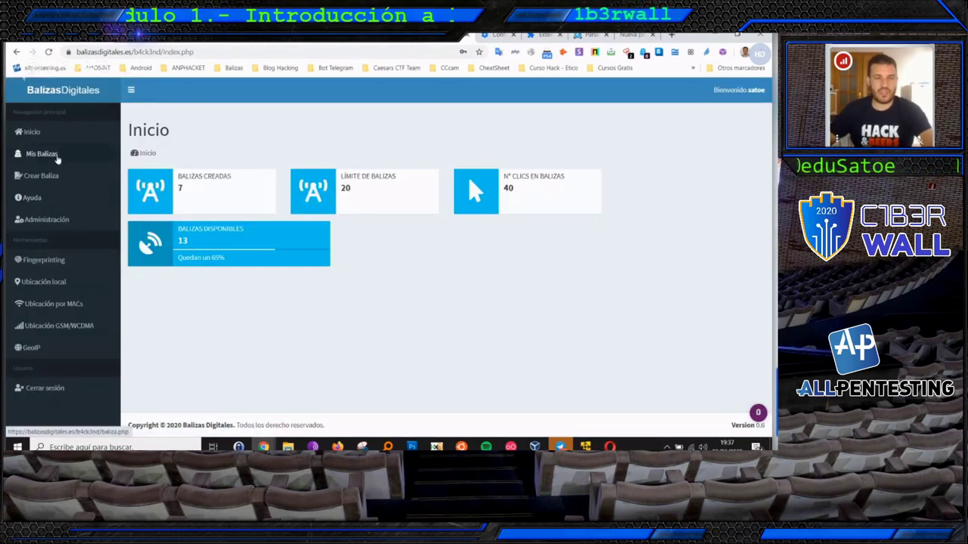
Open the tracking details of the Prueba DETCON beacon from Mis Balizas
click(42, 154)
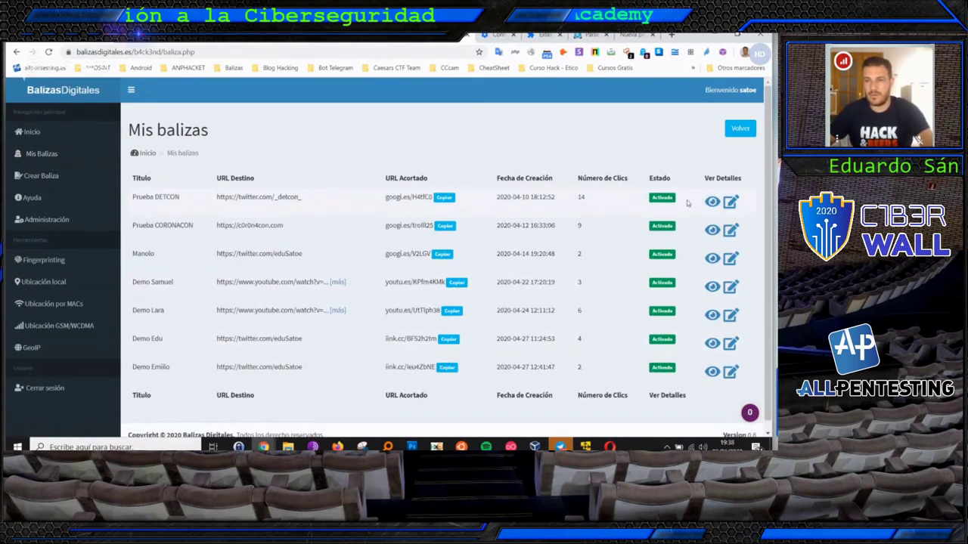
click(712, 201)
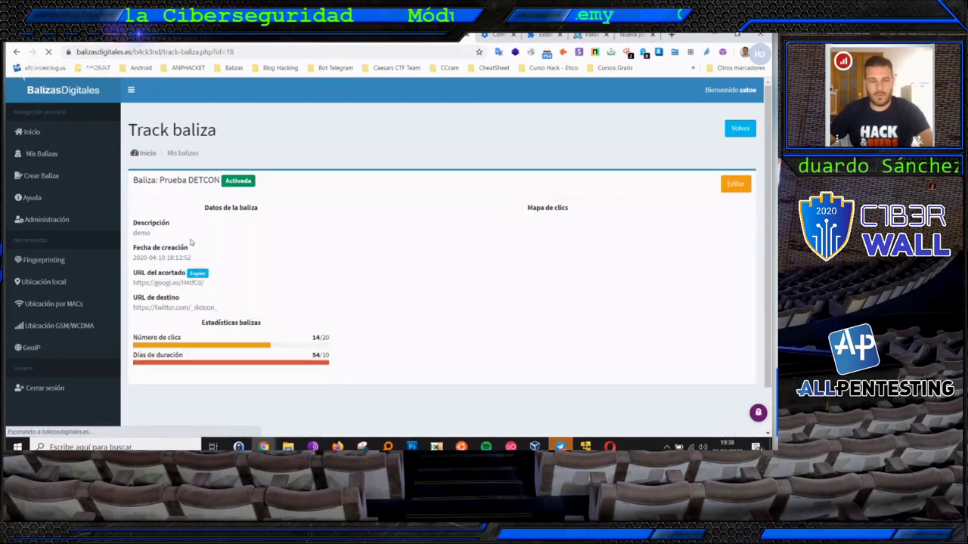
scroll(222, 283, down, 2)
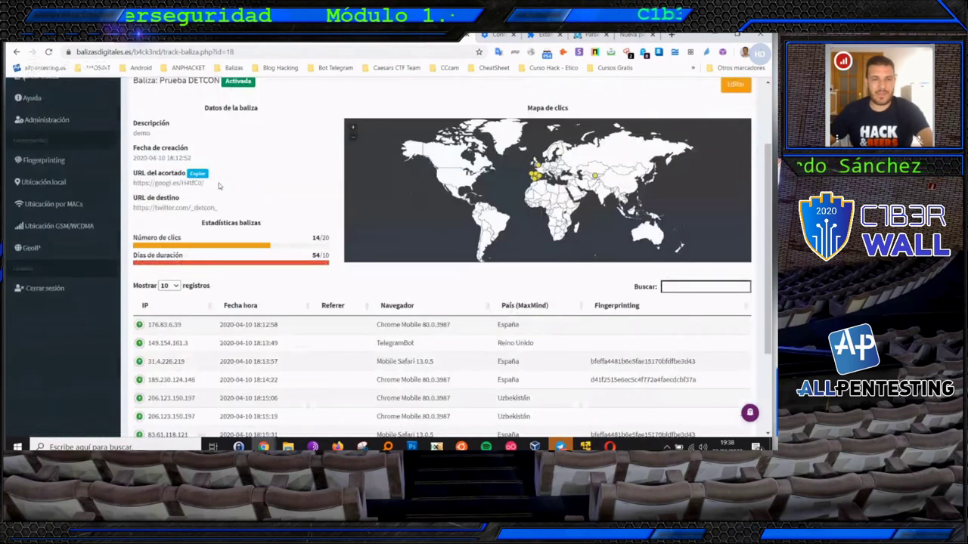
triple_click(219, 186)
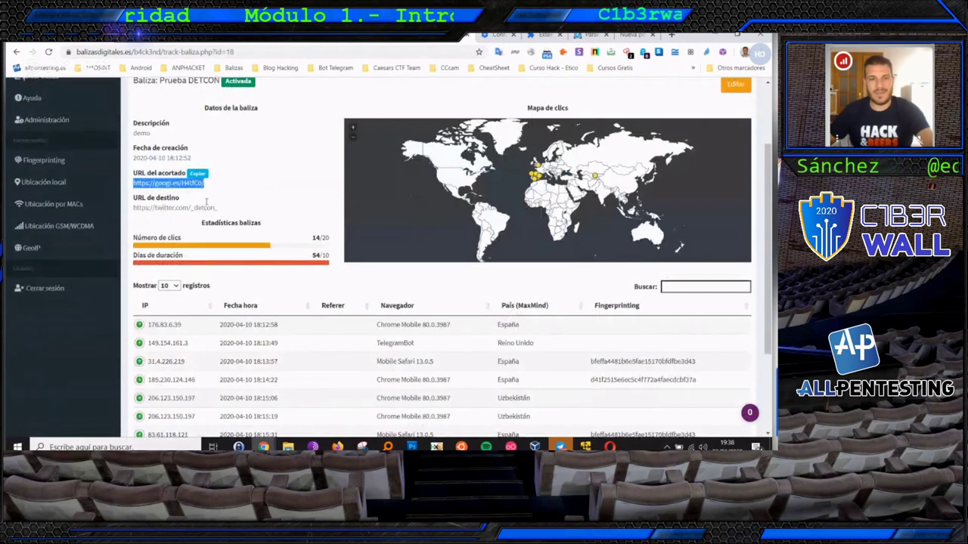
key(ctrl+c)
key(ctrl+t)
key(ctrl+v)
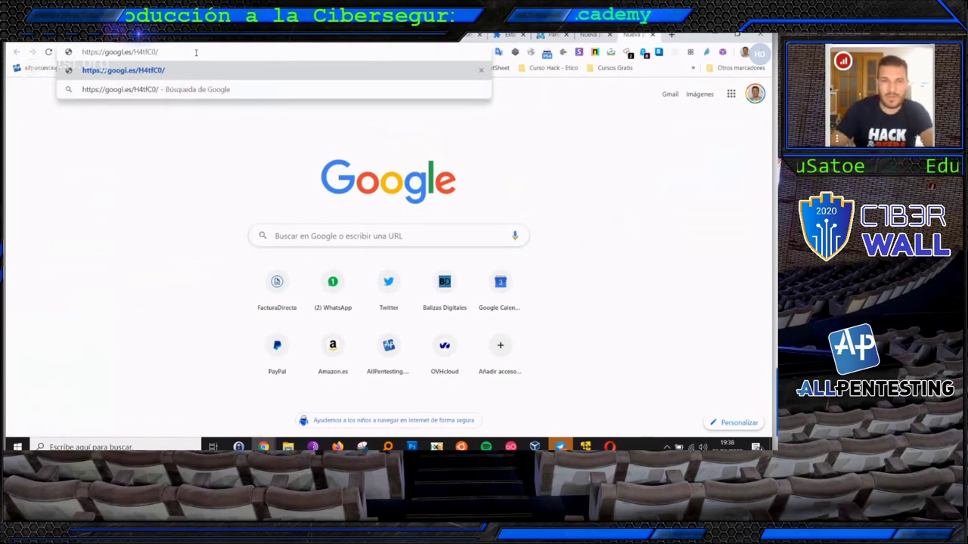
Load the short link, confirm it redirects to DETCON's Twitter profile, then close that tab
key(Return)
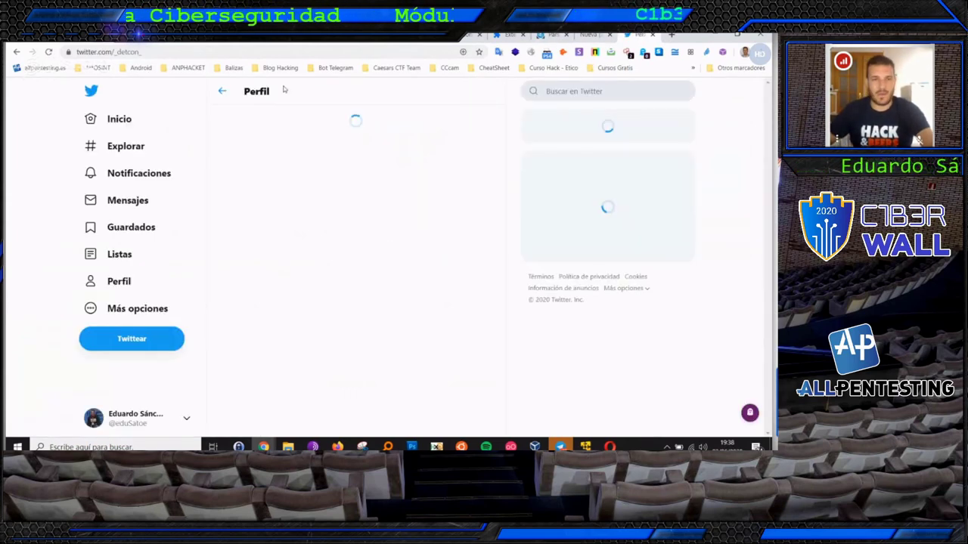
click(654, 36)
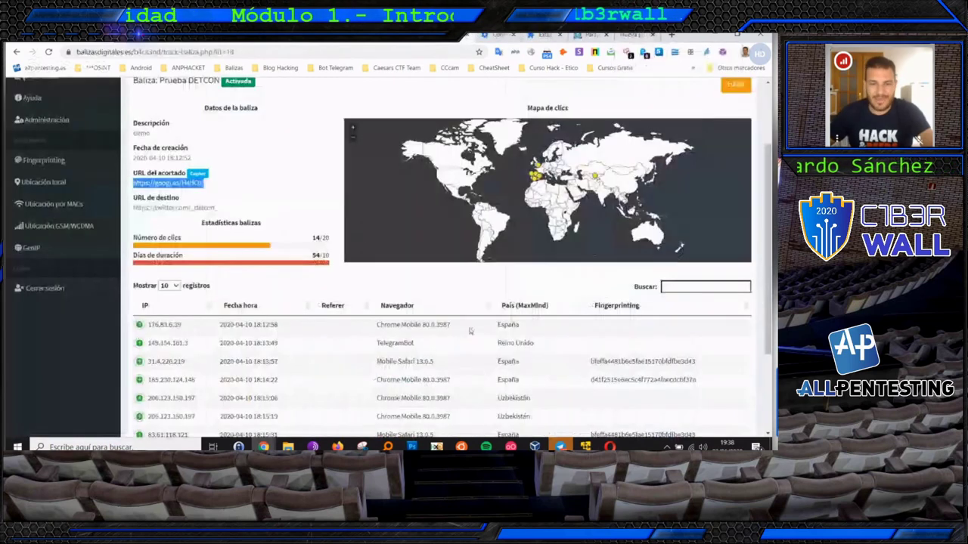
Check the second page of the Prueba DETCON visit records
scroll(679, 119, down, 2)
scroll(679, 119, down, 1)
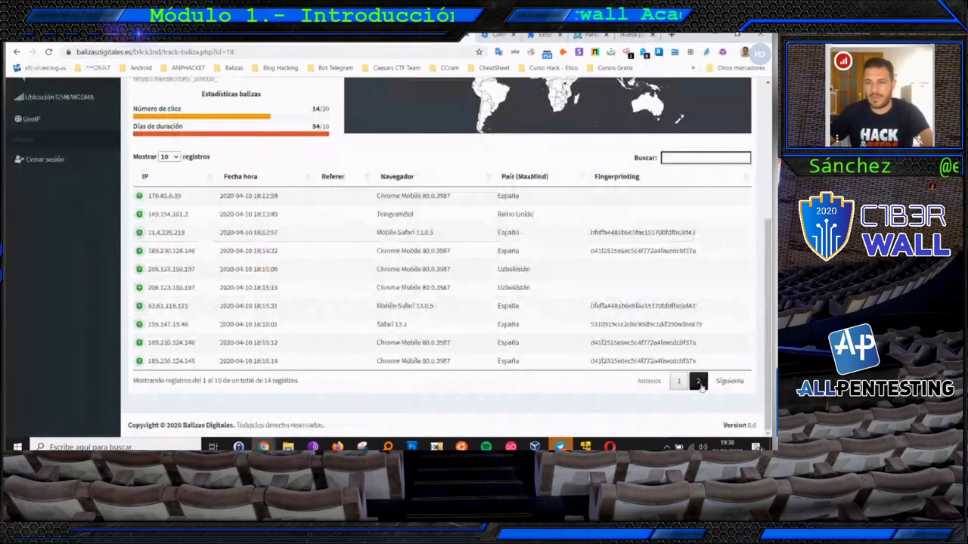
click(698, 380)
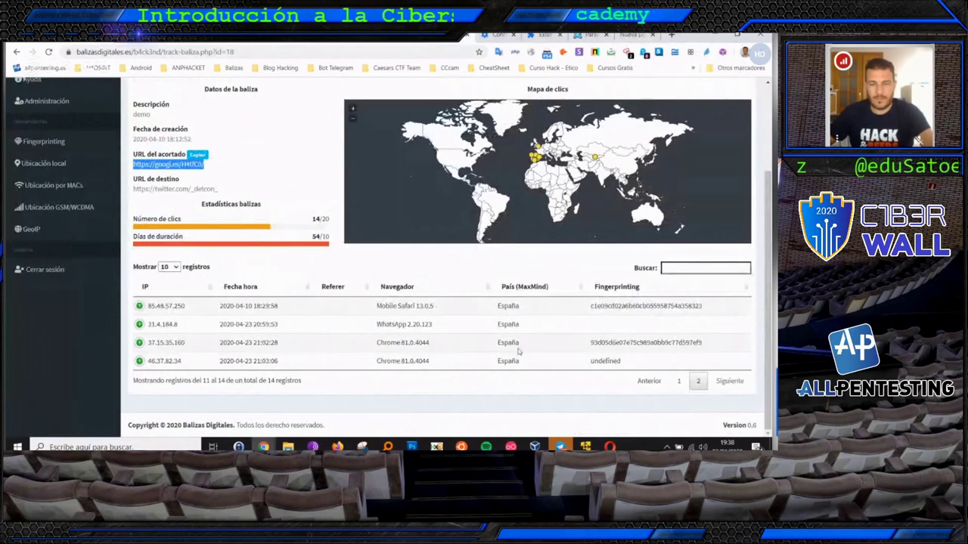
scroll(264, 295, up, 3)
Reload to show 15/20 clicks and expand the newest Córdoba visit on page 2
key(F5)
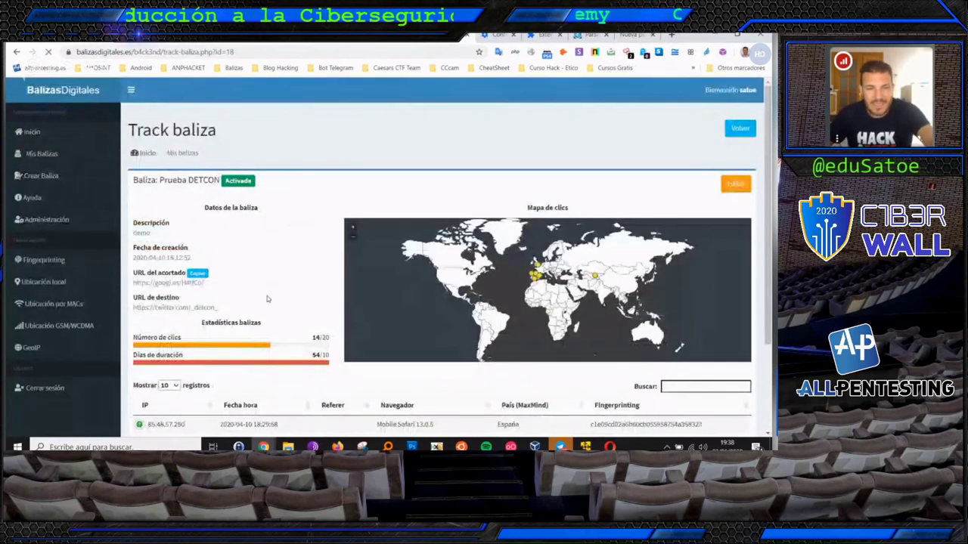
scroll(329, 313, down, 2)
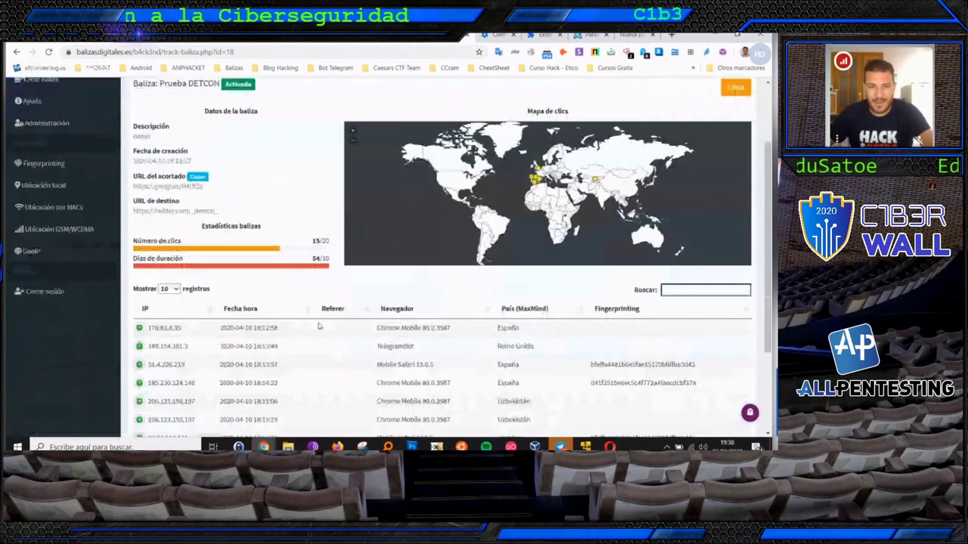
scroll(318, 326, down, 3)
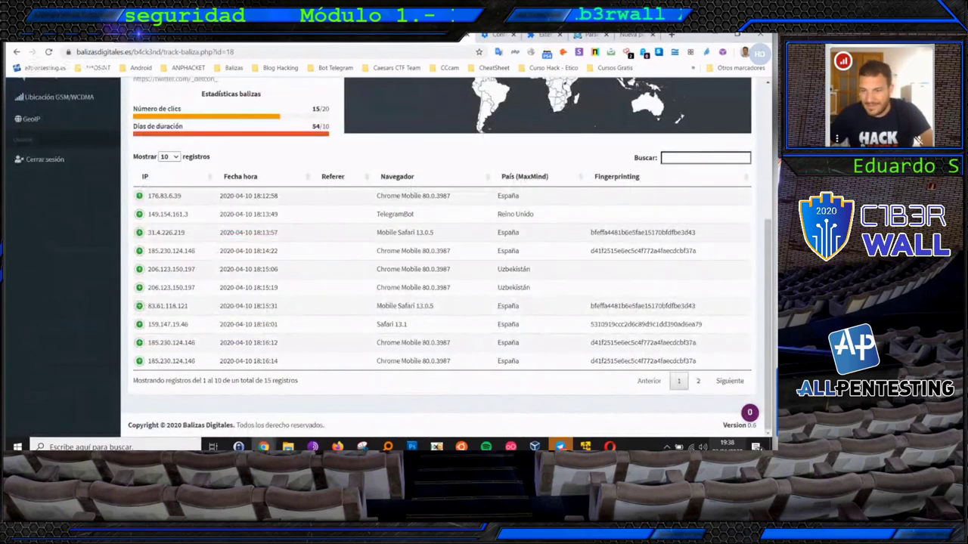
click(698, 381)
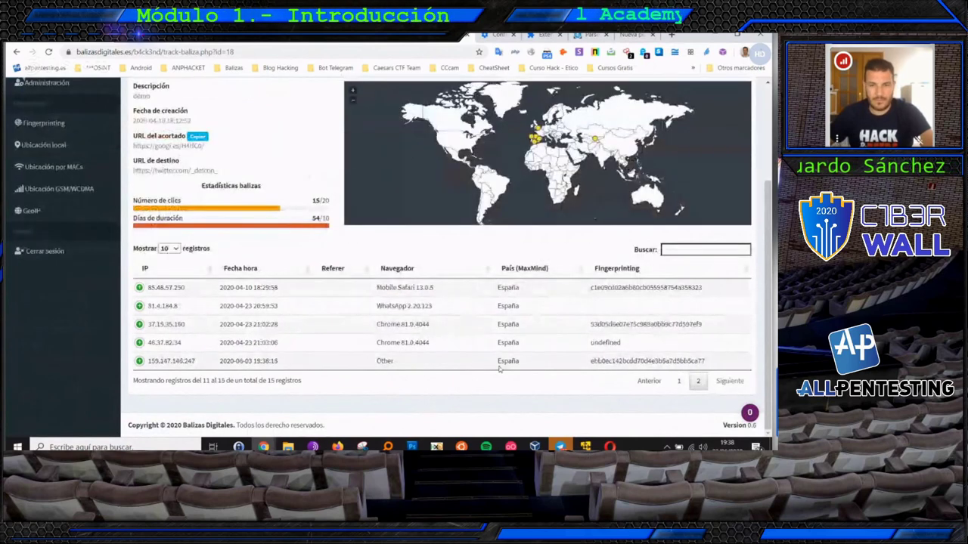
click(140, 362)
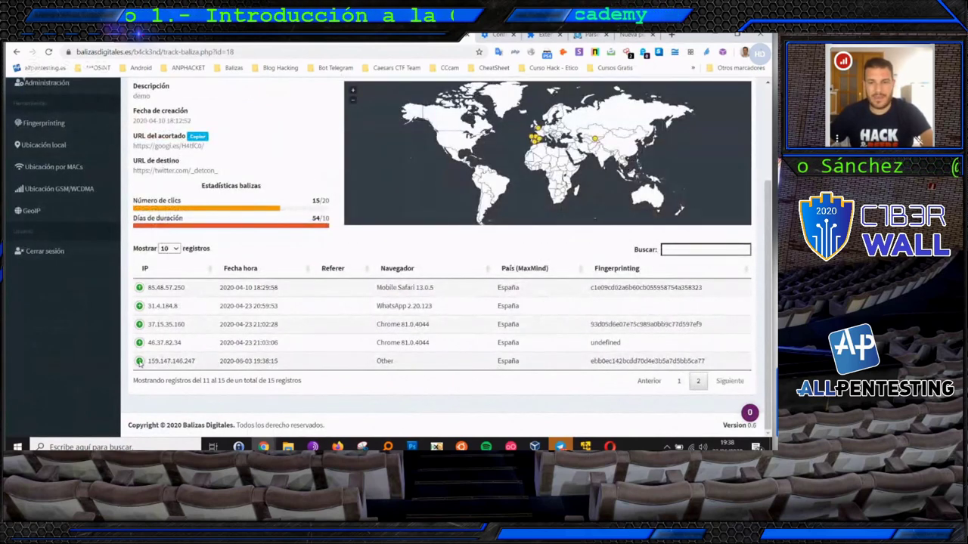
scroll(379, 340, down, 1)
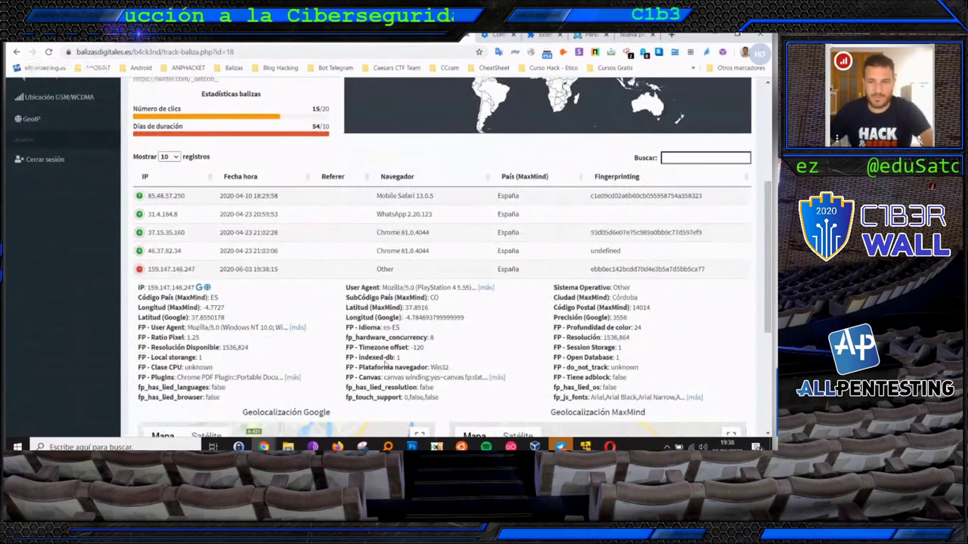
Review the visit's colour depth and full plugin list, then collapse its detail row
drag(570, 329, 654, 331)
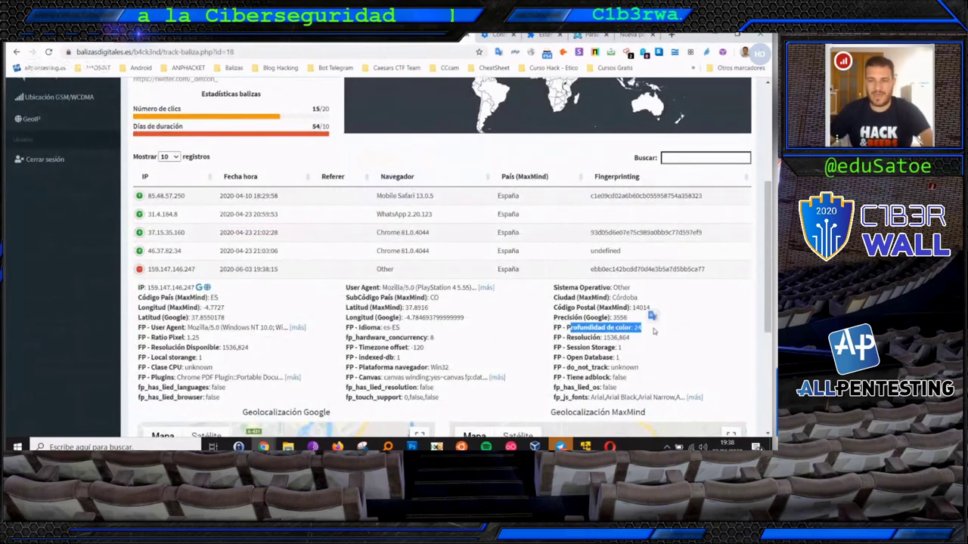
scroll(654, 331, down, 2)
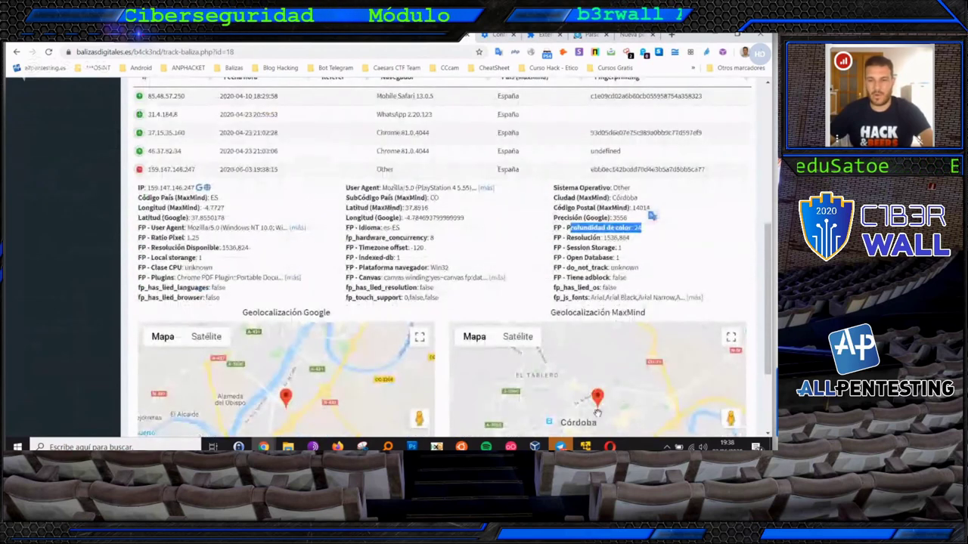
scroll(620, 397, down, 2)
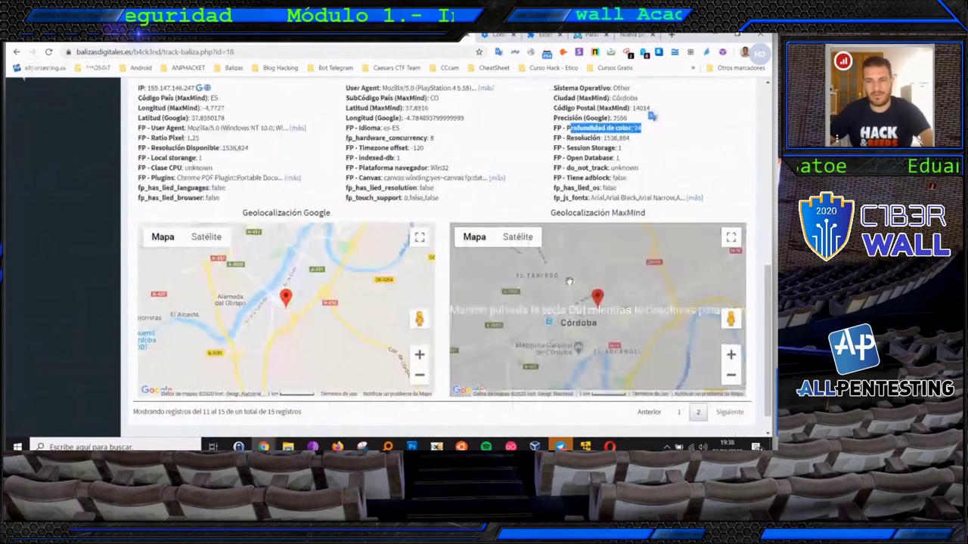
scroll(612, 393, up, 1)
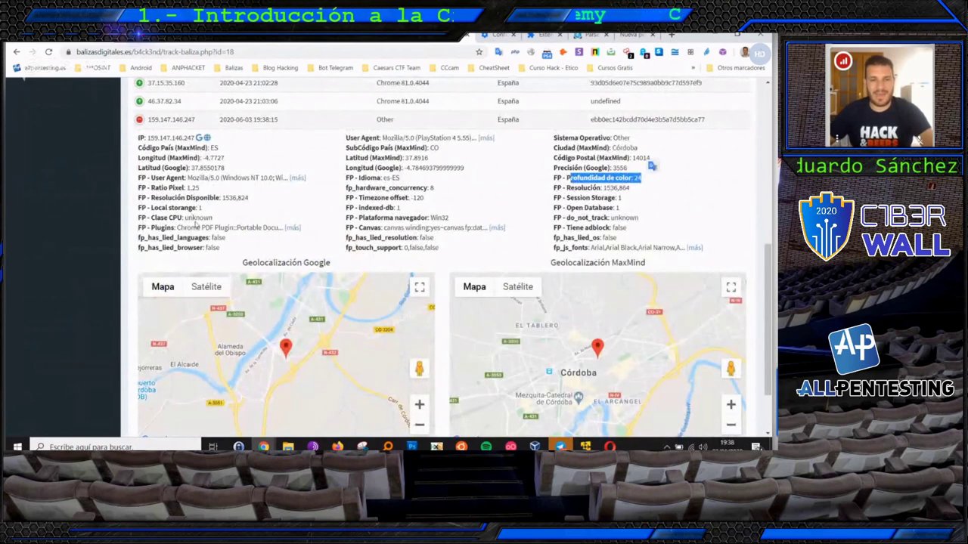
click(292, 228)
scroll(293, 230, up, 3)
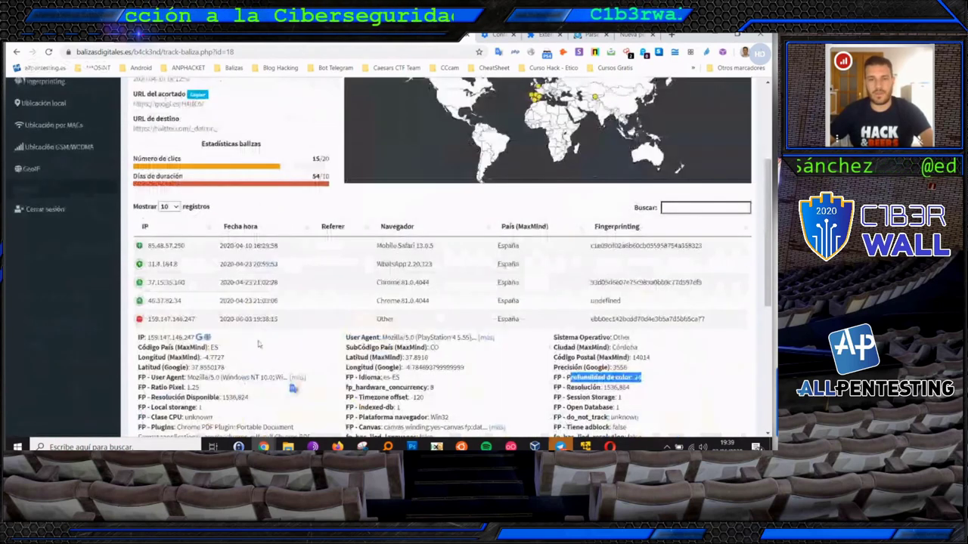
click(140, 319)
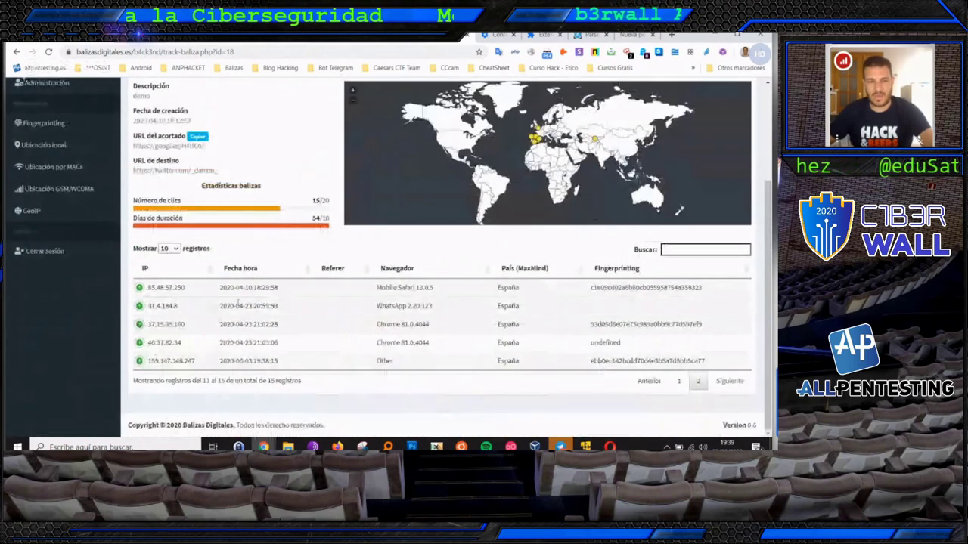
Compare the identical fingerprint hashes in rows 3 and 7, then start a new-tab search with 'bot'
click(649, 381)
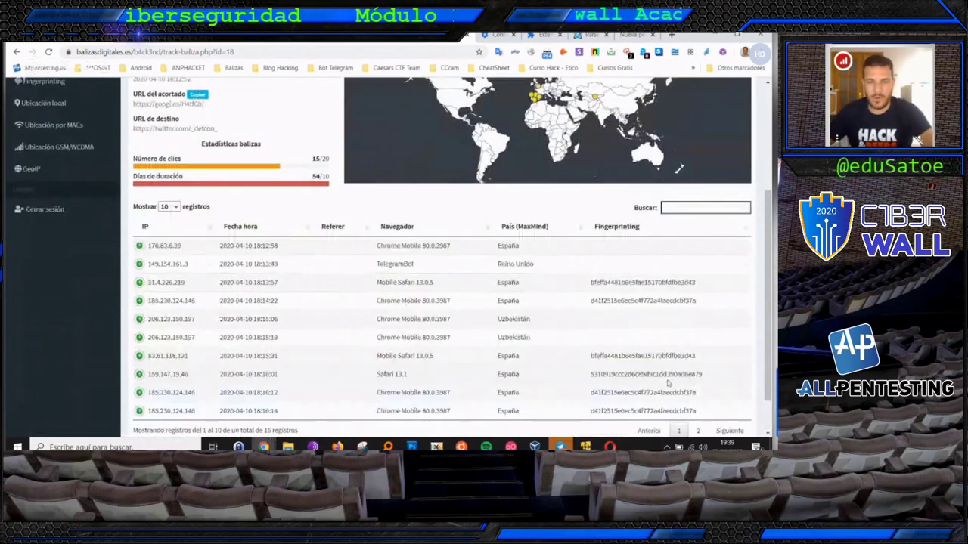
scroll(668, 383, down, 1)
double_click(649, 233)
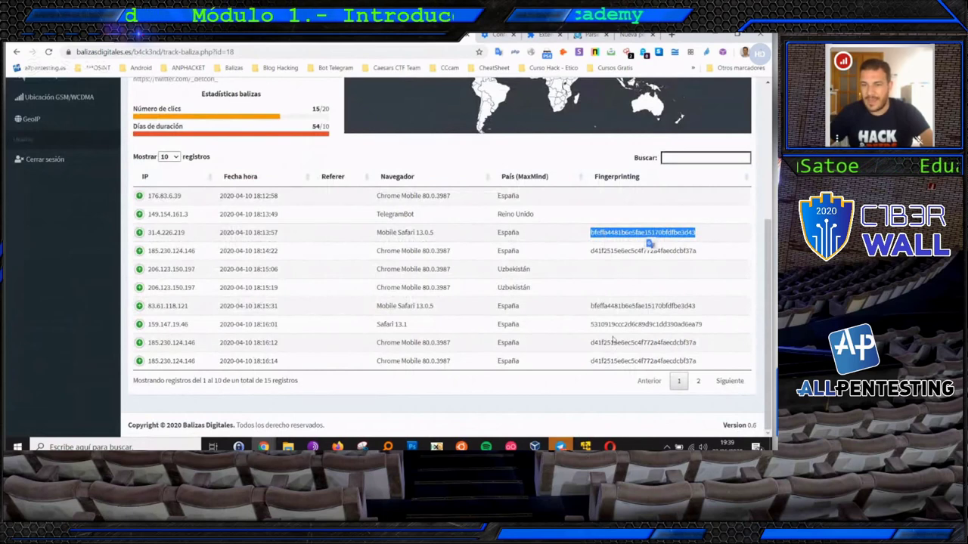
double_click(612, 308)
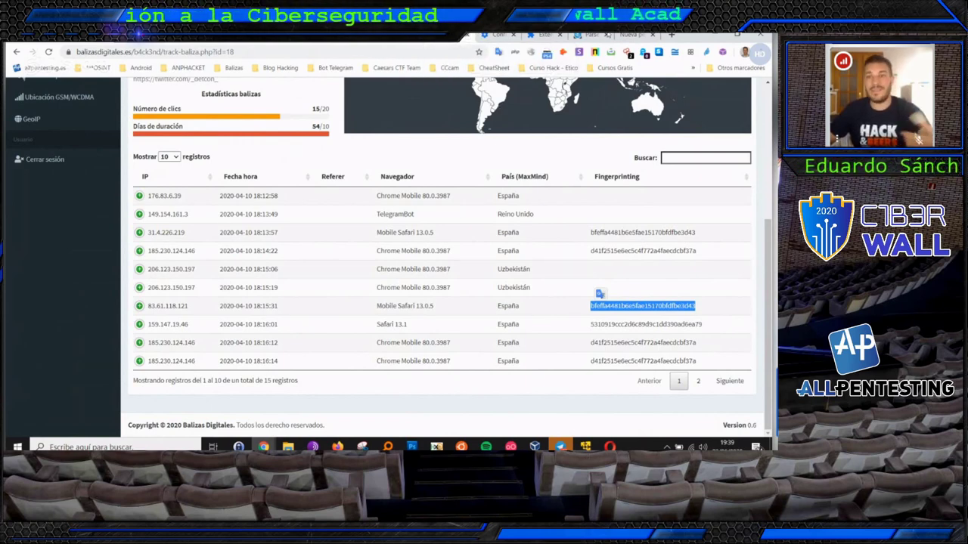
click(671, 34)
text(bo)
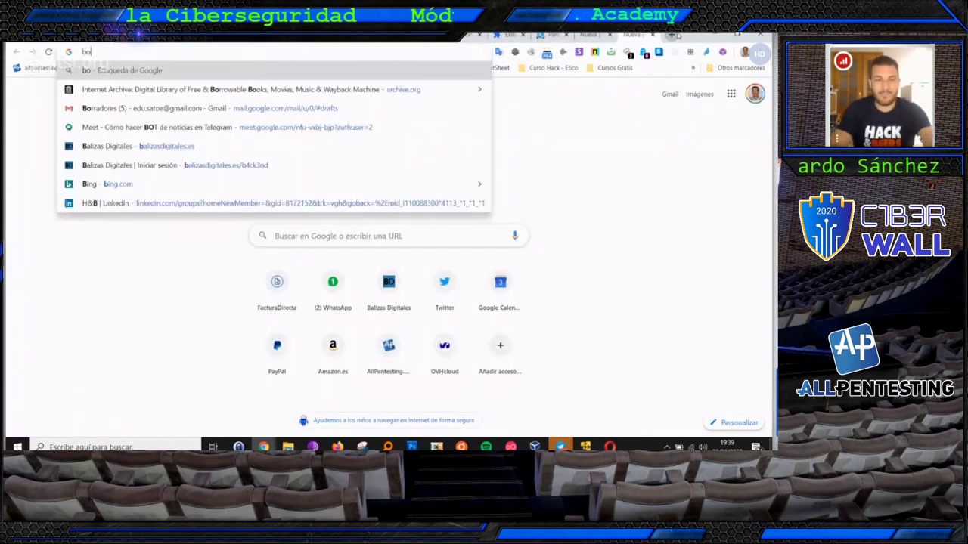
text(t)
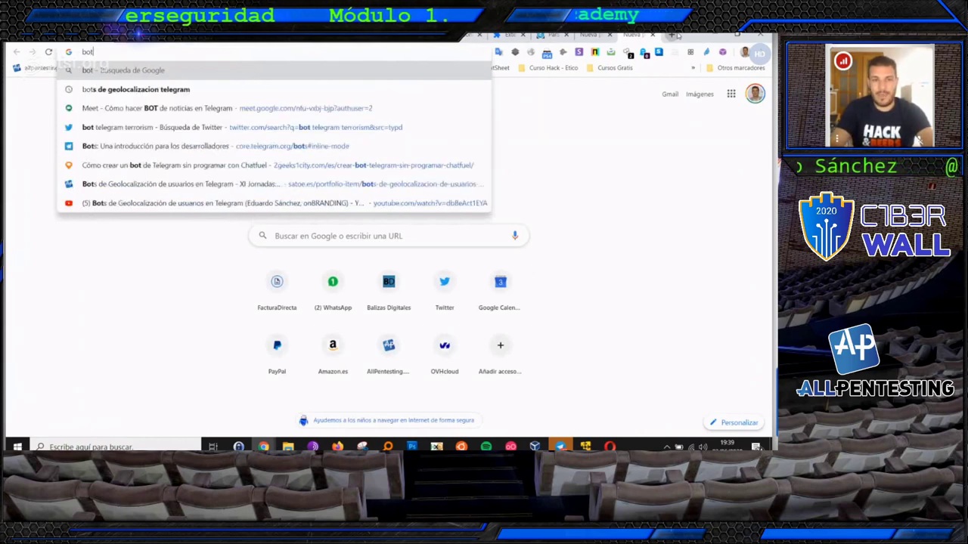
Search 'bots de geolocalizacion telegram' and reset the user-agent switcher to Default
key(Down)
key(Return)
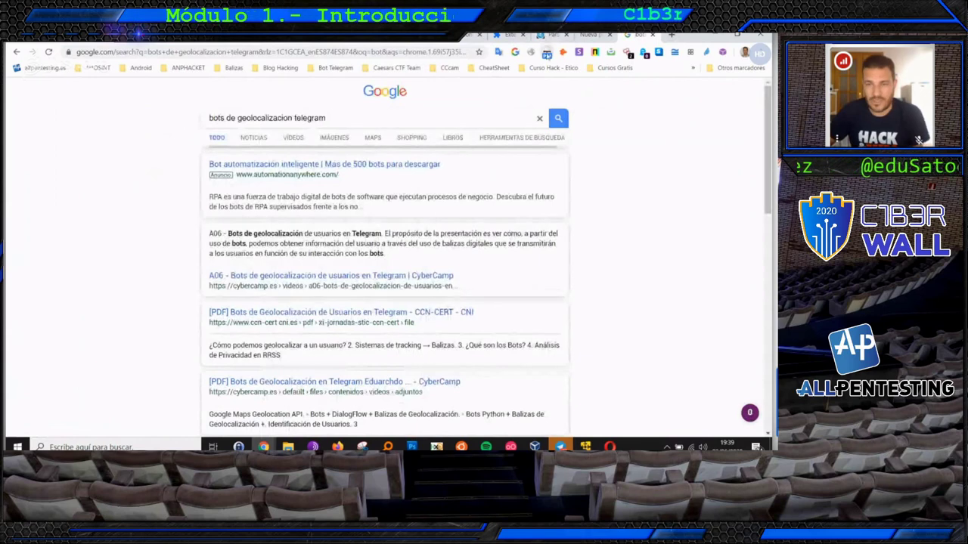
click(547, 51)
click(443, 66)
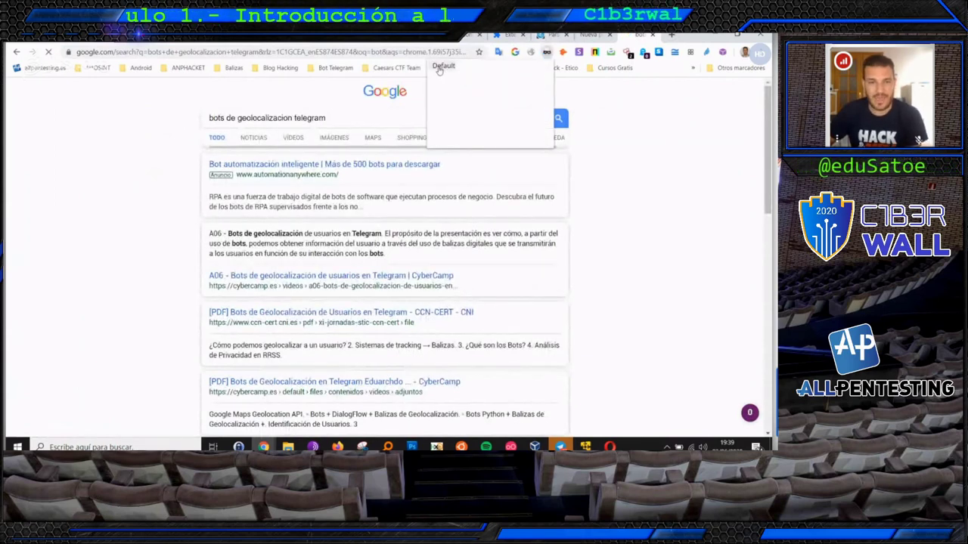
scroll(189, 317, down, 1)
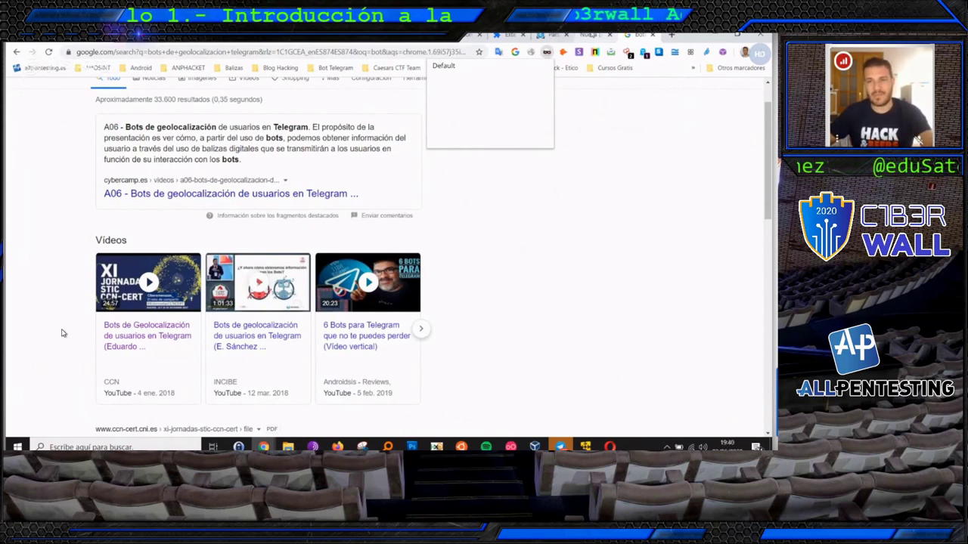
click(605, 36)
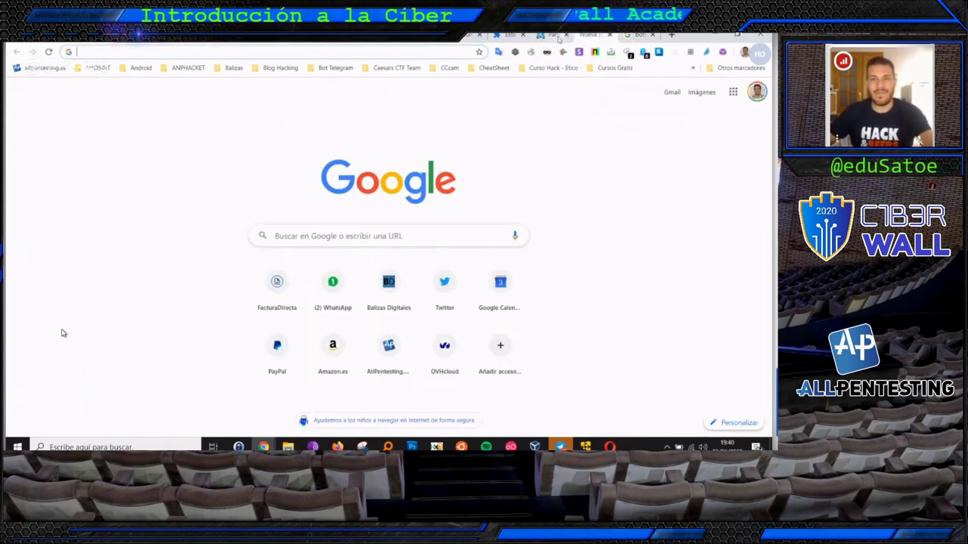
Check WhatIsMyBrowser's Safari 6 on iOS 6 parse, then return to the Prueba DETCON tracking page
click(558, 38)
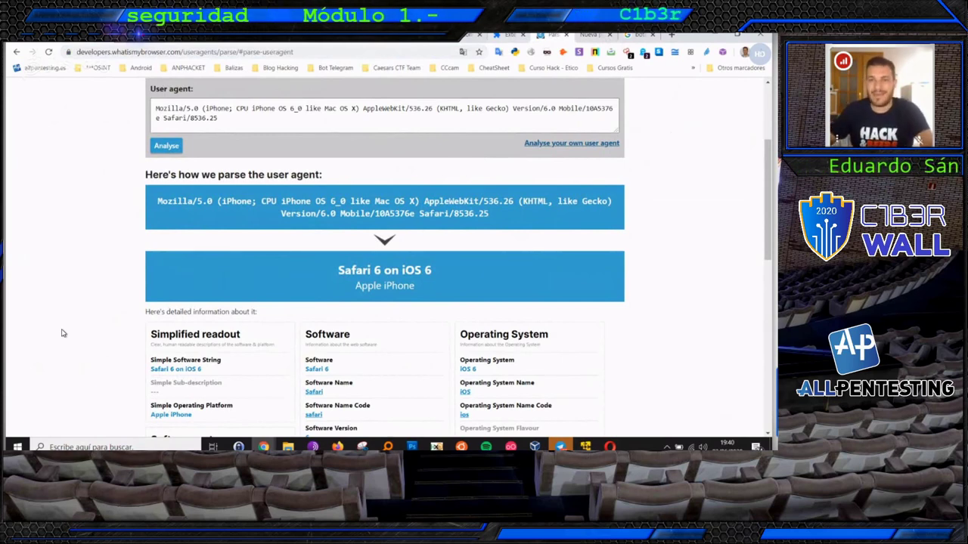
key(ctrl+Tab)
scroll(62, 332, up, 3)
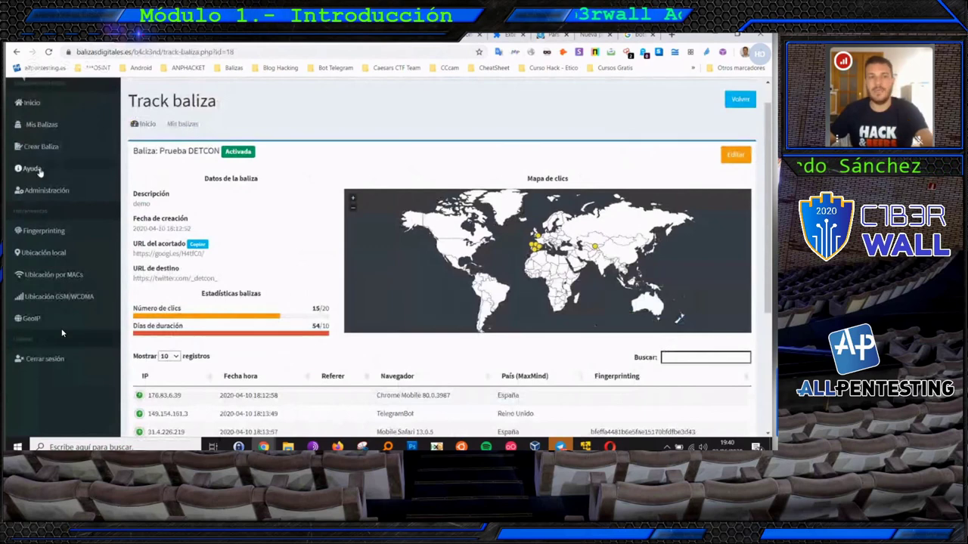
Check the Inicio dashboard's 41 clicks, then open a new Google tab
click(32, 103)
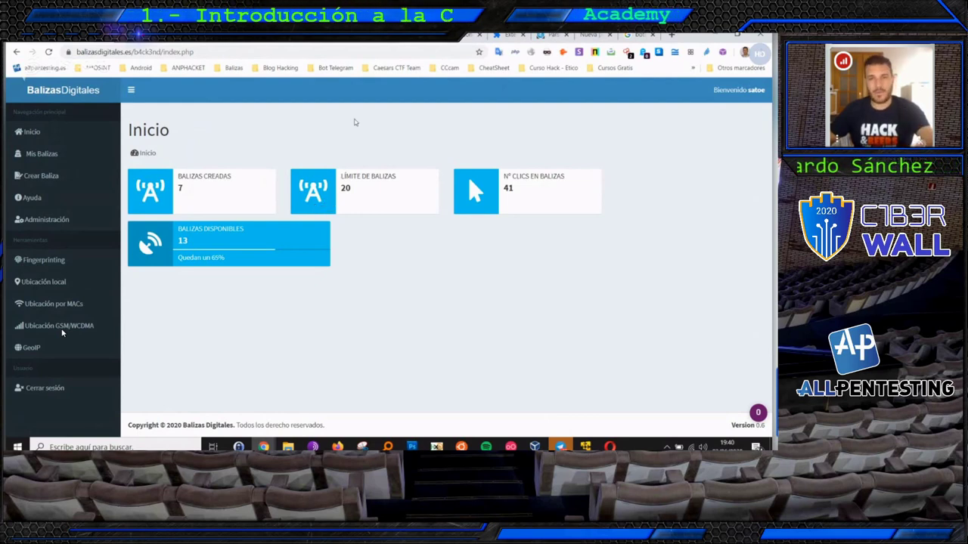
click(672, 35)
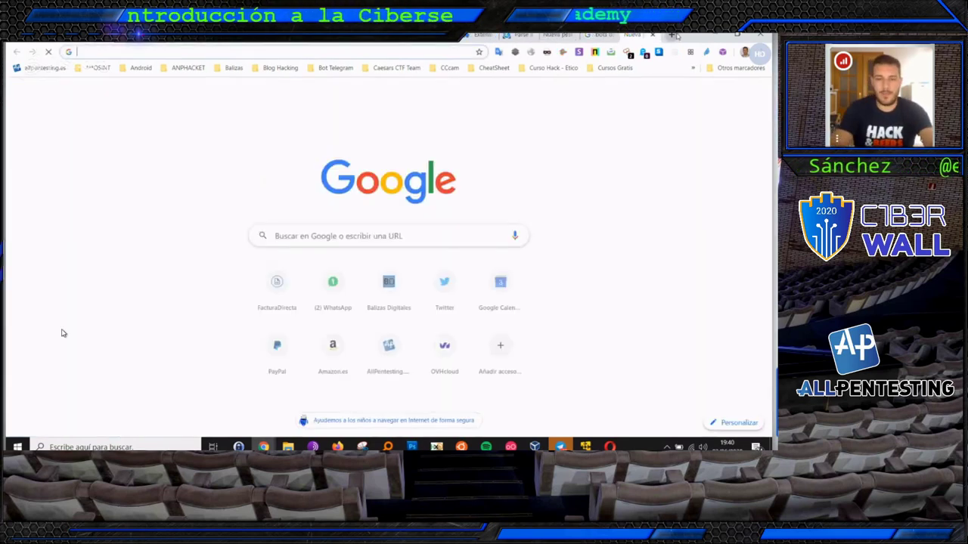
Search 'los peligros qr' and open the Andalucía Compromiso Digital blog article on QR dangers
text(los peli)
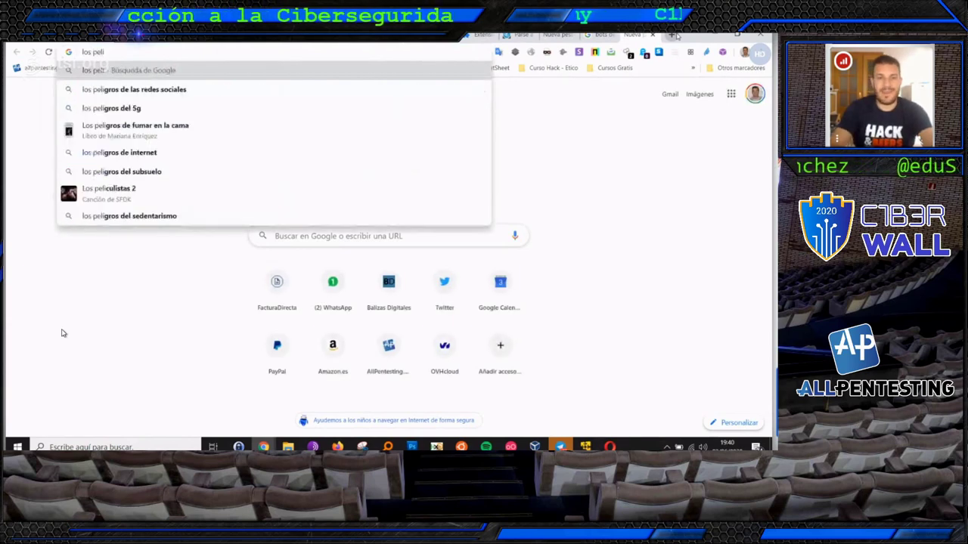
text(gros)
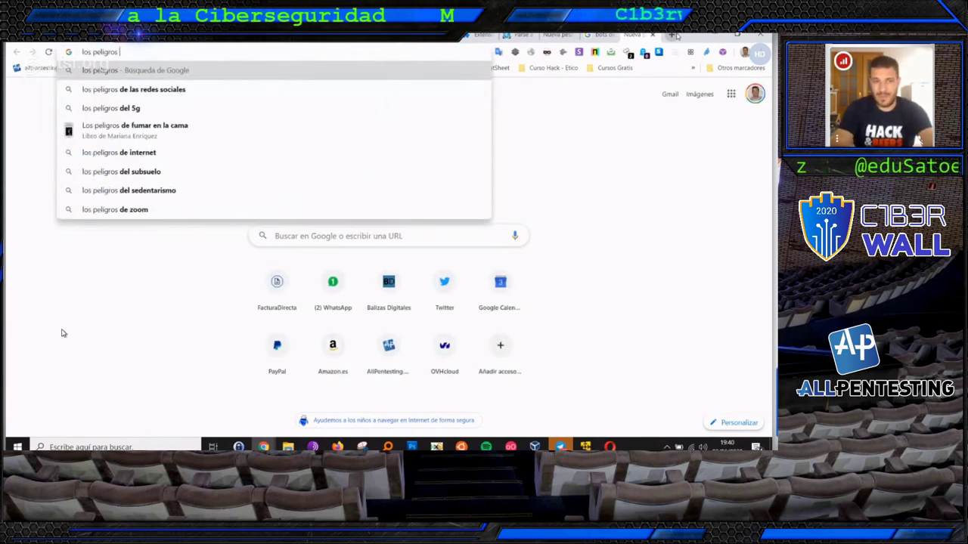
text( qr)
key(Return)
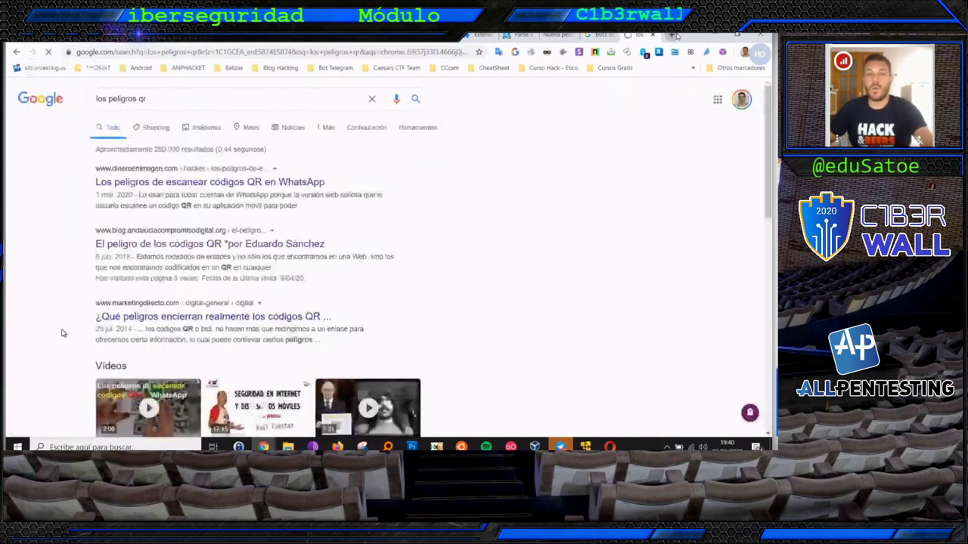
click(167, 251)
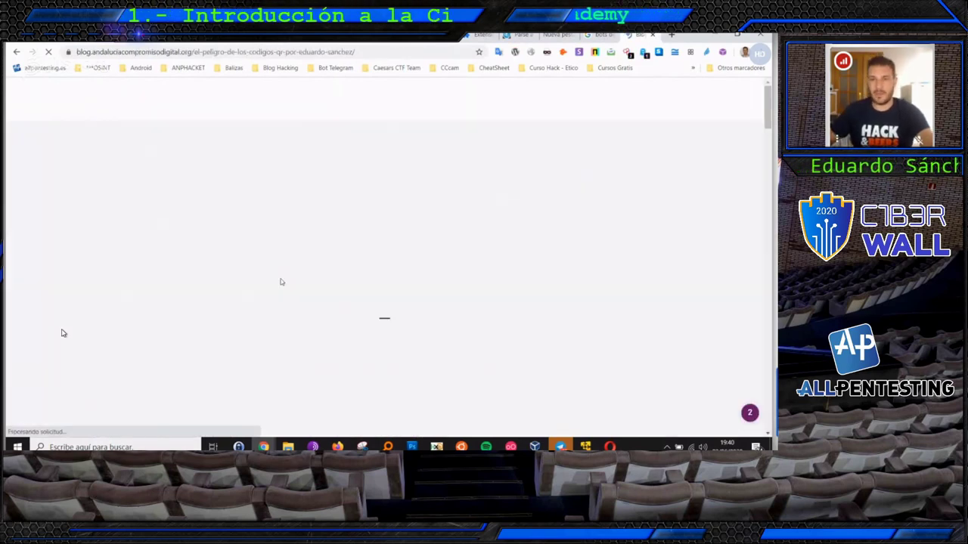
scroll(357, 266, down, 3)
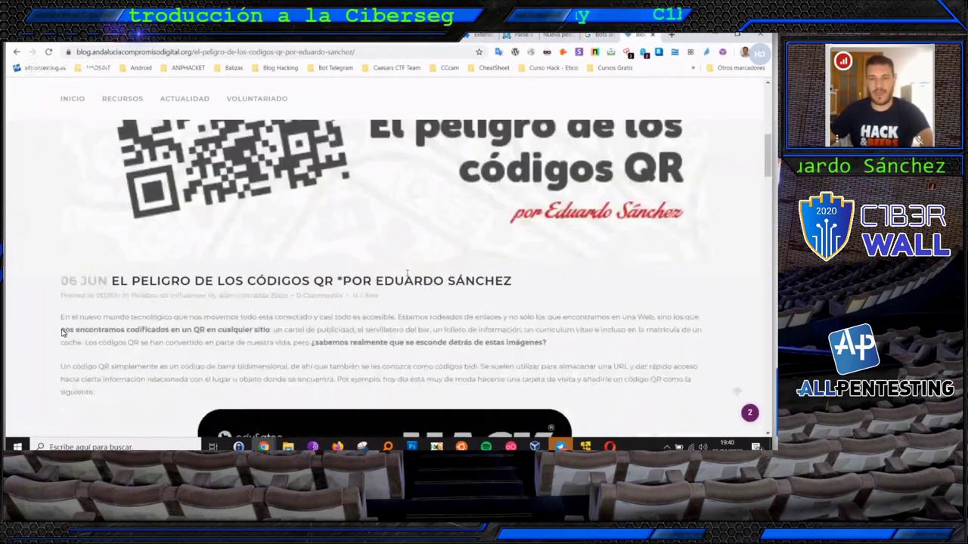
scroll(427, 279, down, 3)
scroll(427, 280, down, 2)
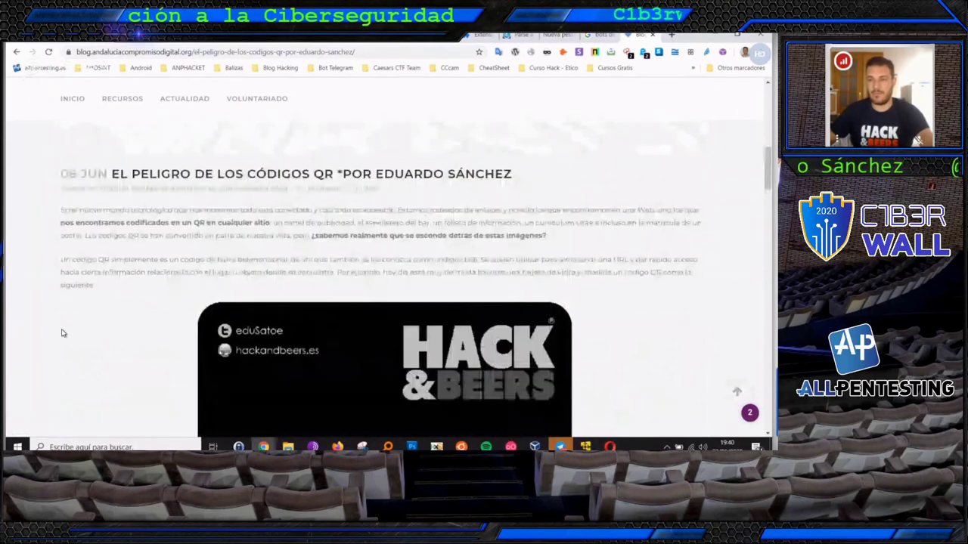
scroll(427, 280, up, 1)
scroll(64, 333, down, 3)
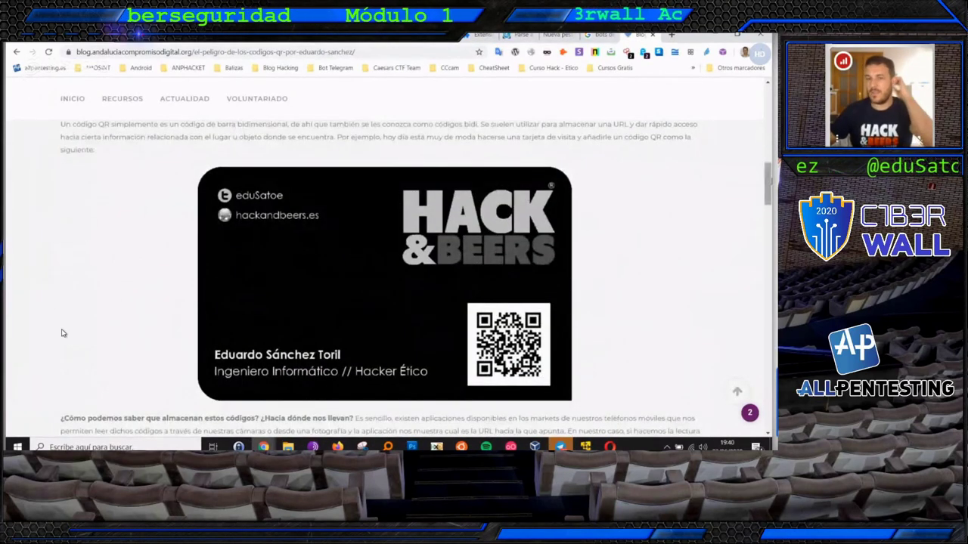
scroll(63, 333, down, 1)
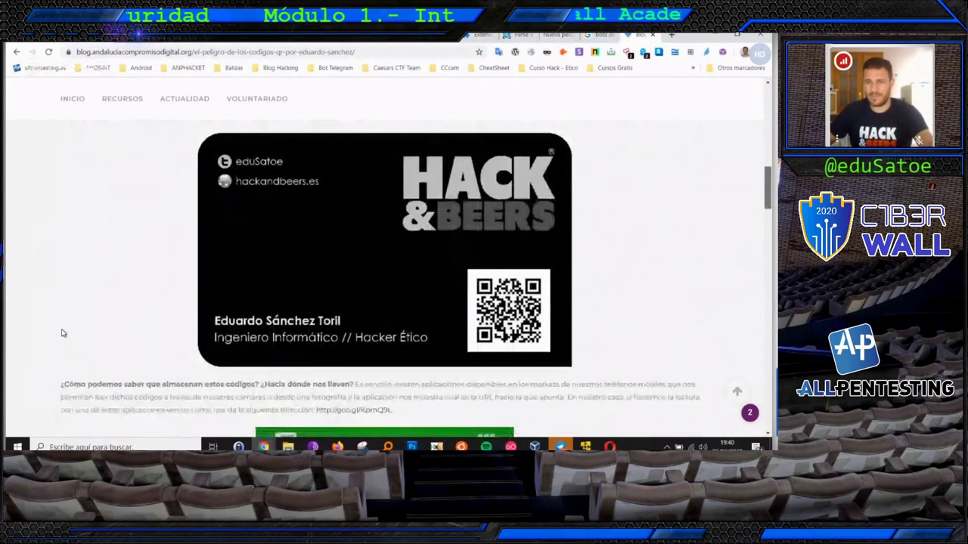
scroll(64, 333, down, 1)
scroll(64, 332, down, 6)
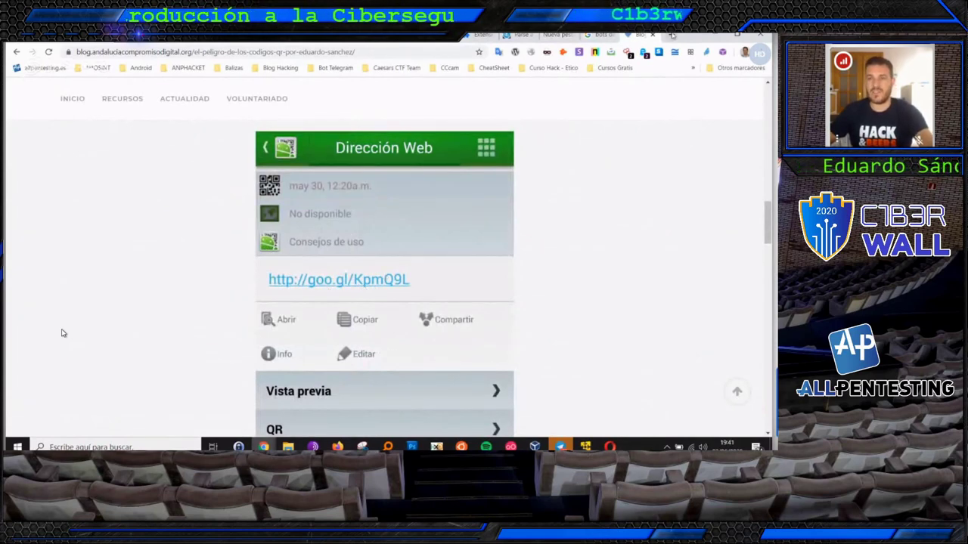
key(ctrl+t)
text(google.shor)
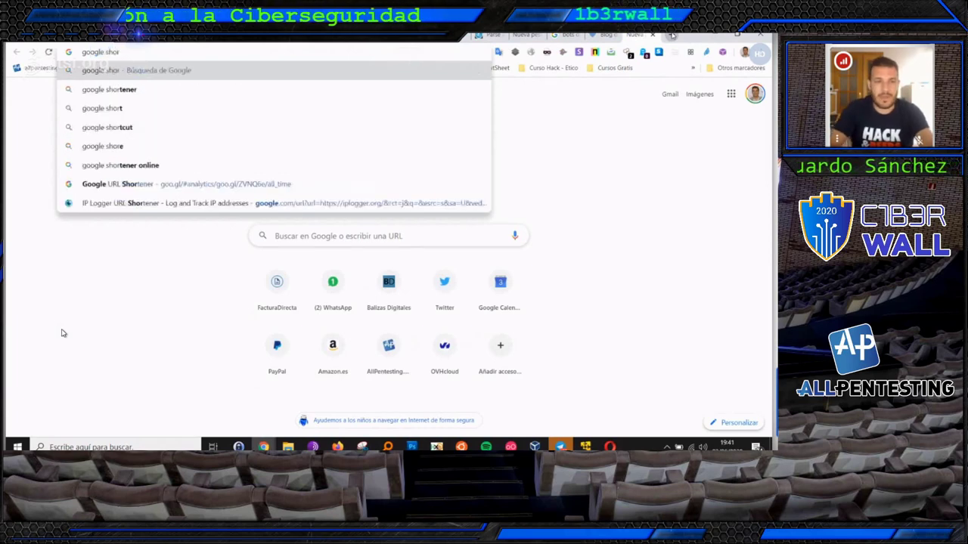
key(Down)
key(Return)
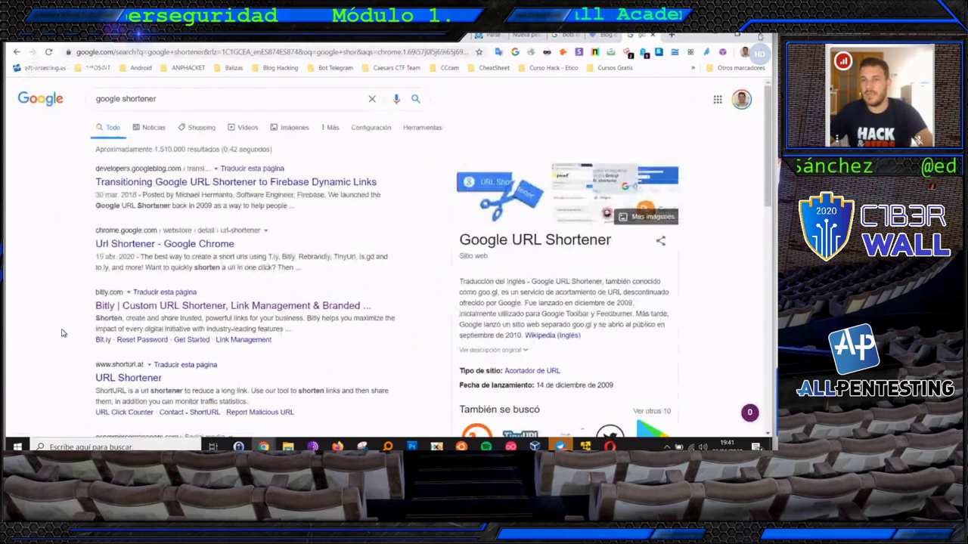
key(ctrl+w)
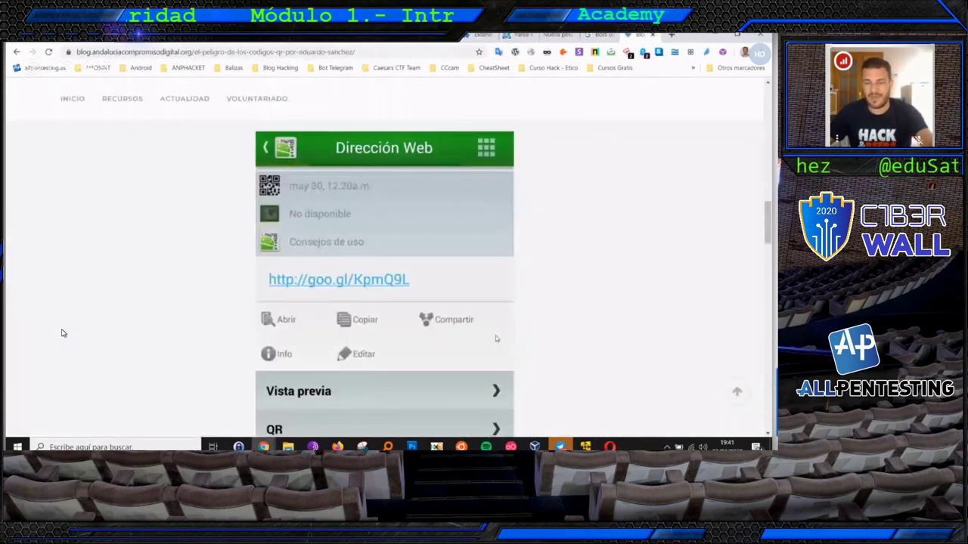
scroll(496, 339, down, 4)
scroll(515, 317, up, 3)
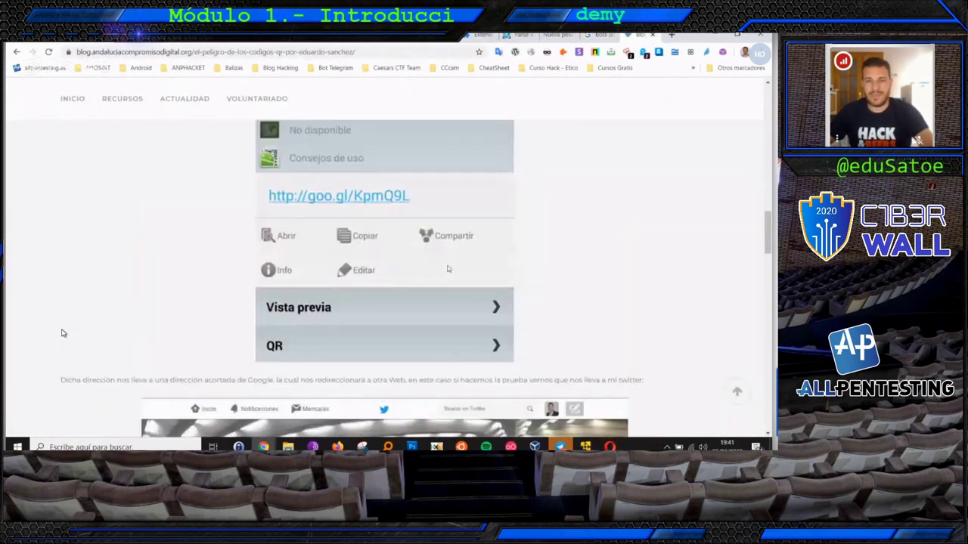
scroll(386, 262, down, 4)
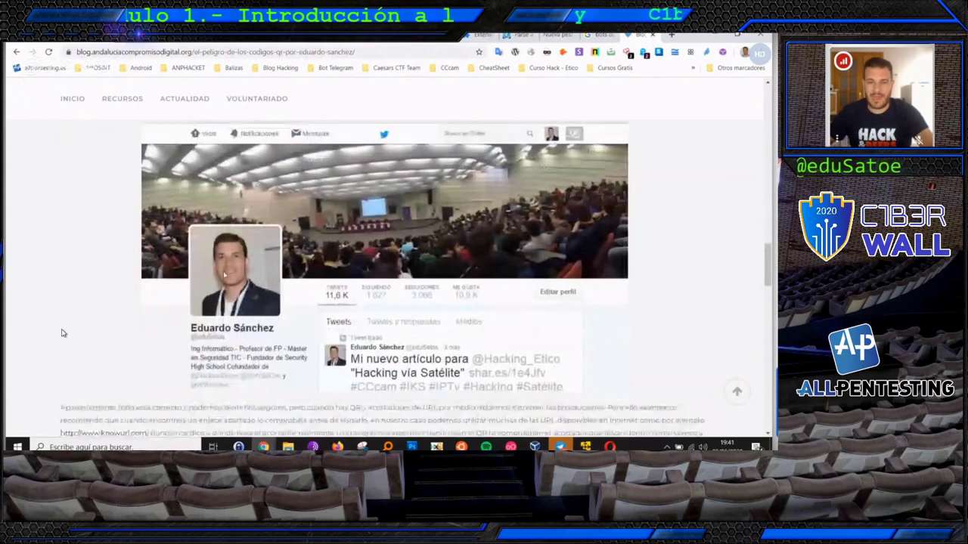
scroll(62, 333, down, 5)
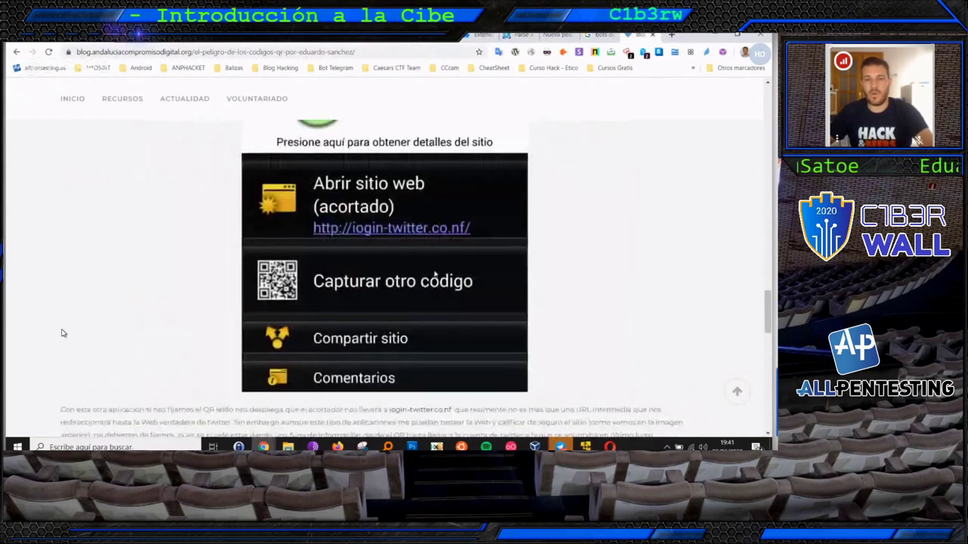
scroll(63, 333, up, 3)
scroll(62, 333, down, 3)
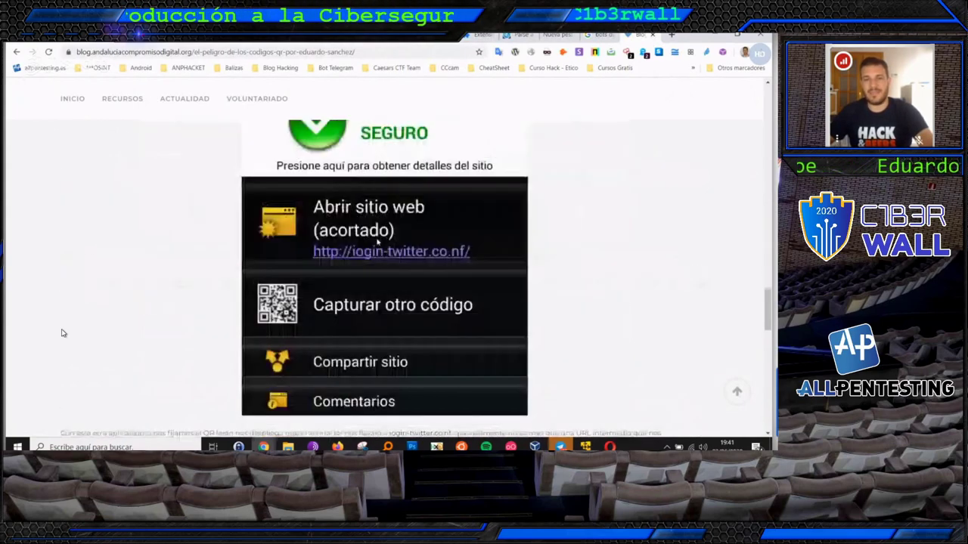
scroll(63, 333, down, 5)
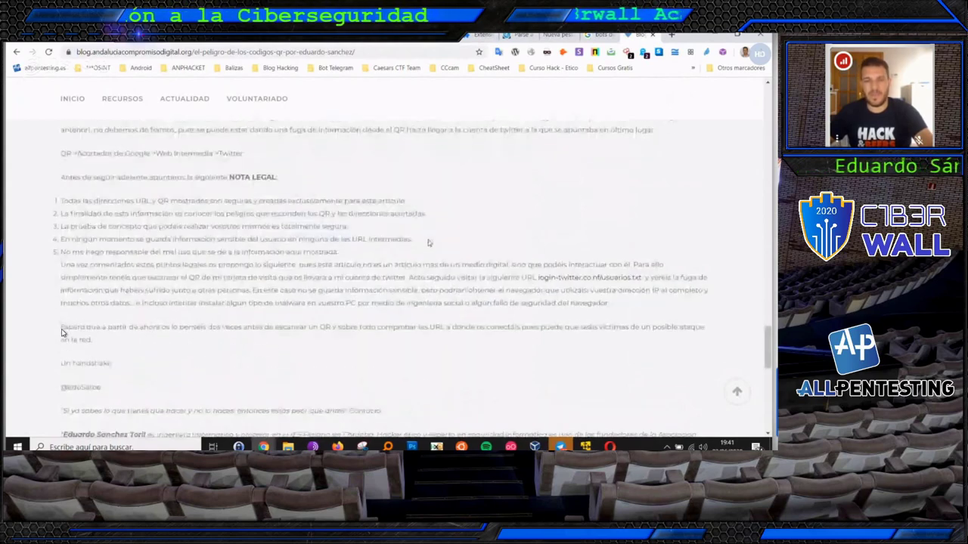
scroll(62, 333, down, 5)
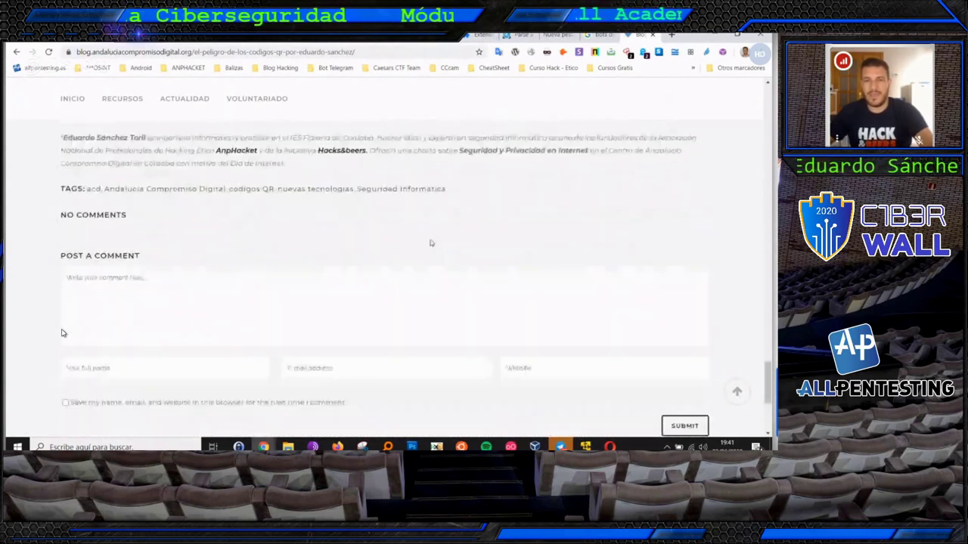
scroll(394, 192, up, 2)
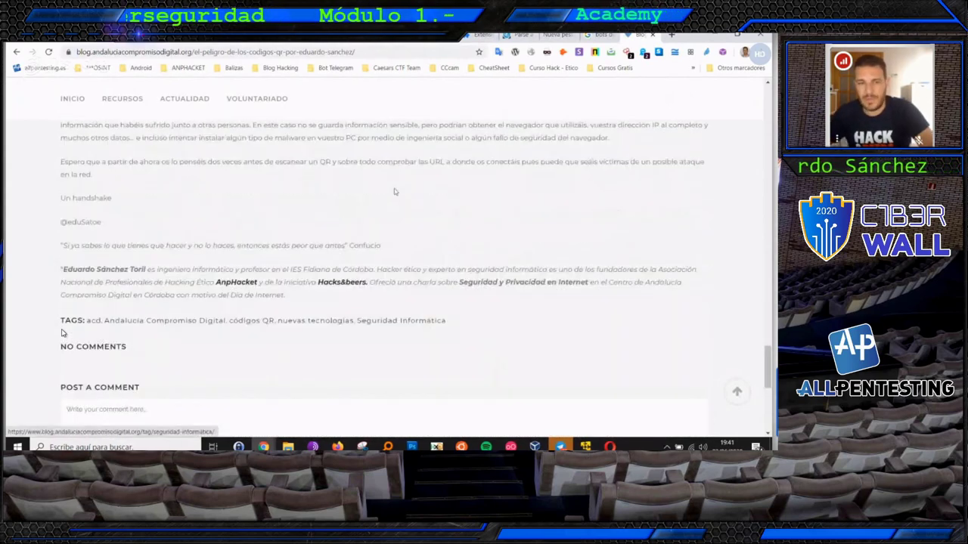
scroll(394, 192, up, 8)
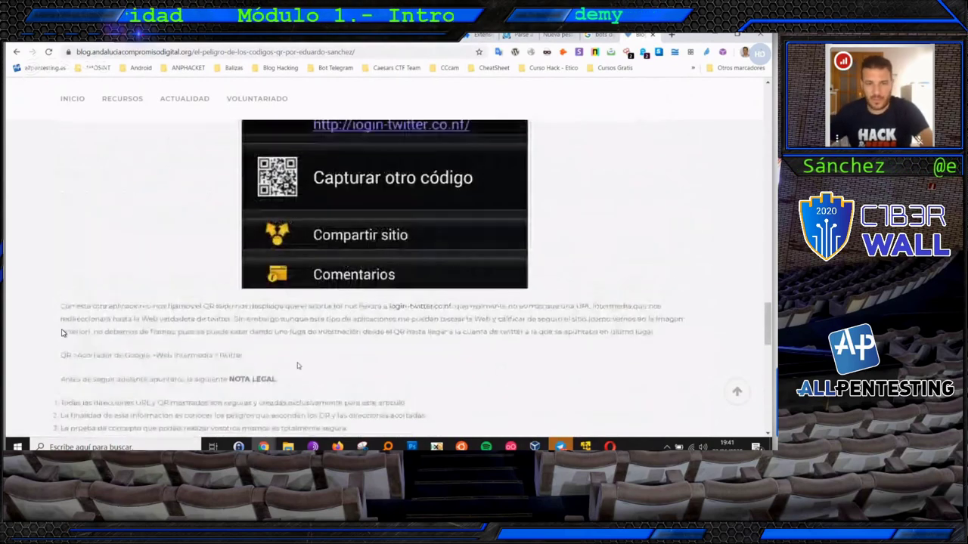
scroll(297, 366, up, 4)
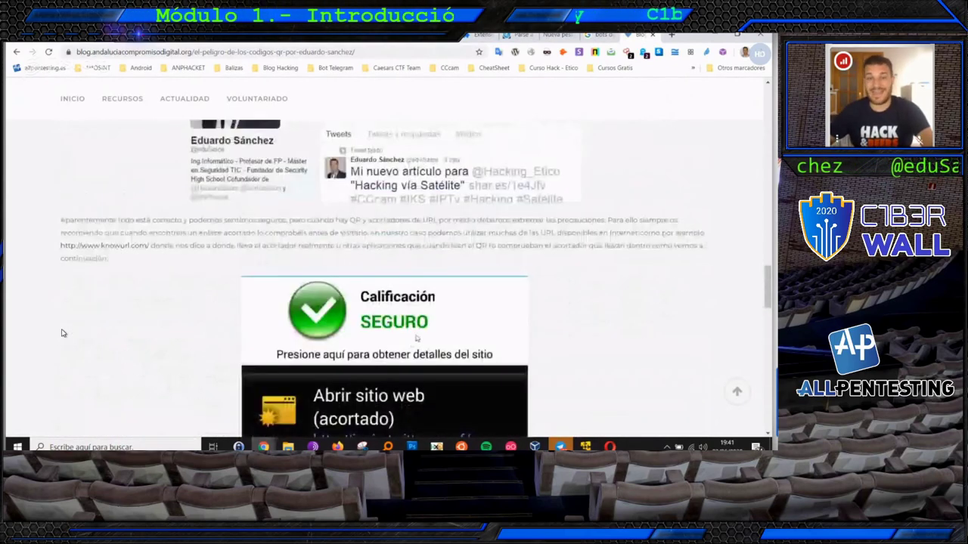
scroll(416, 339, up, 8)
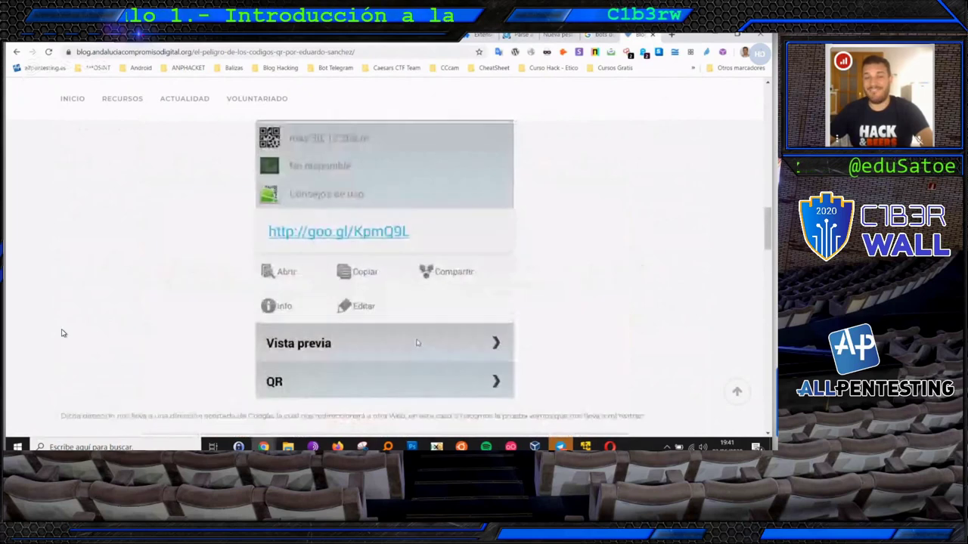
scroll(416, 343, up, 5)
scroll(414, 359, down, 3)
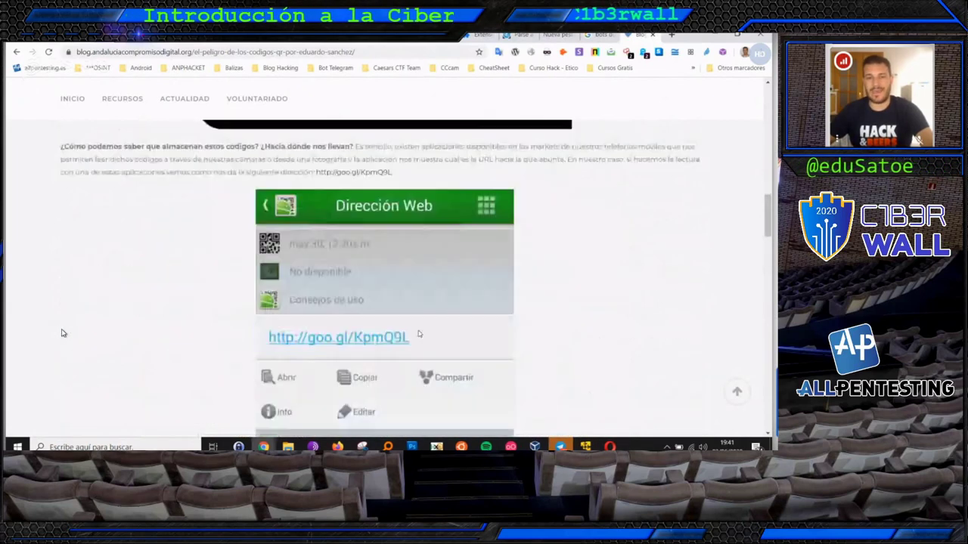
scroll(63, 333, up, 3)
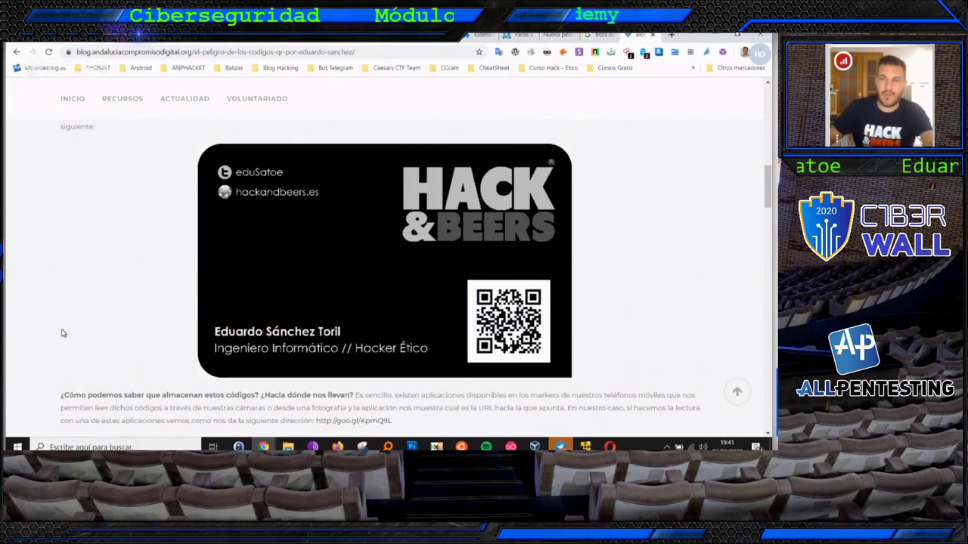
Go to expandurl.net in a new tab and expand the copied short link
click(671, 35)
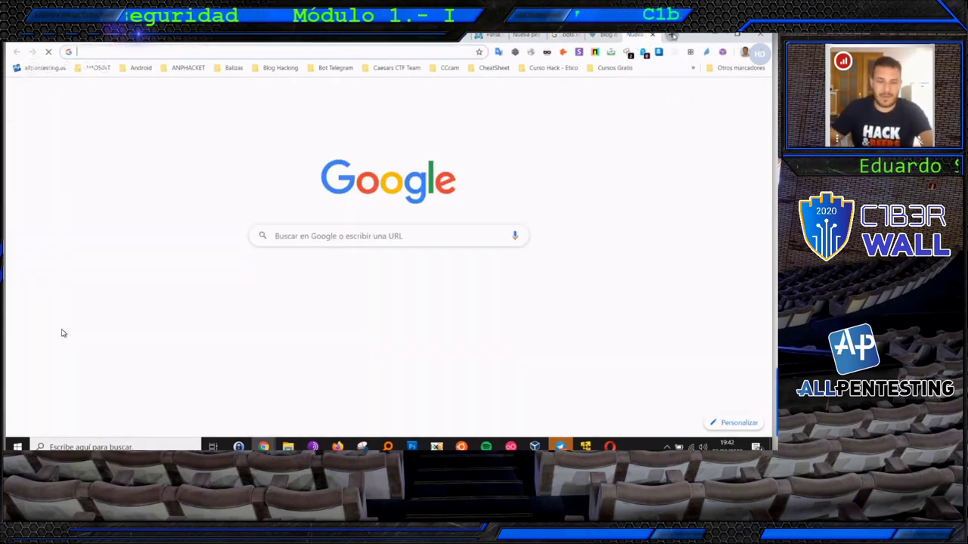
text(expandurl.net)
key(Return)
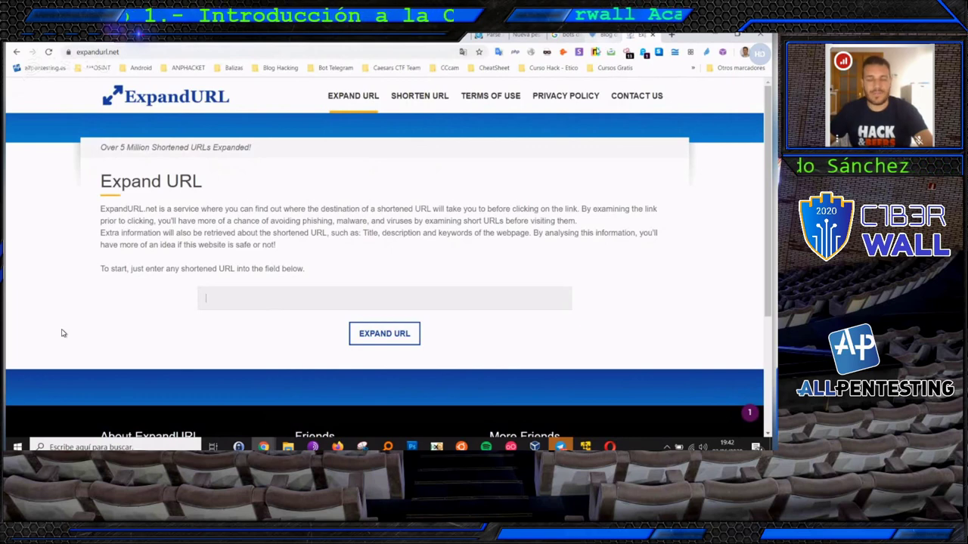
text(https://googl.es/H4tfC0/)
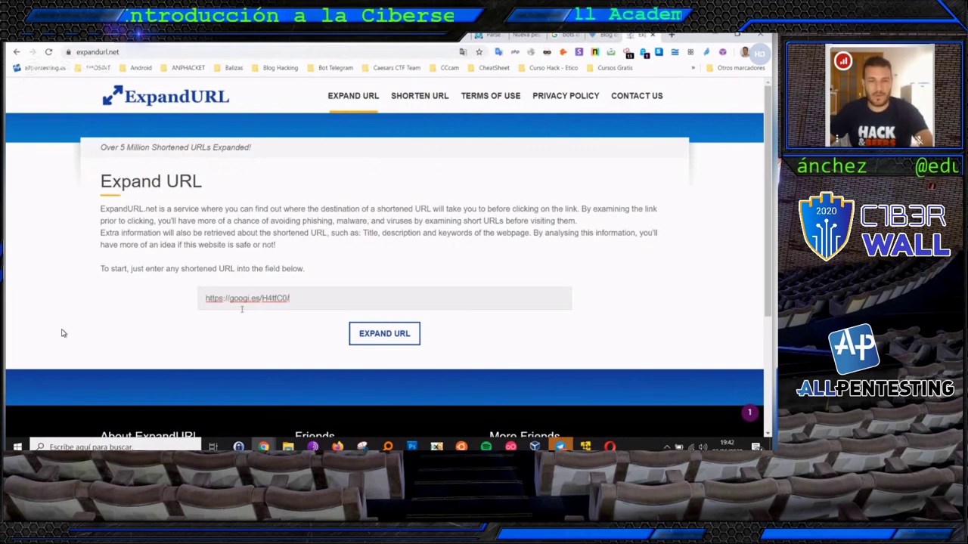
click(399, 338)
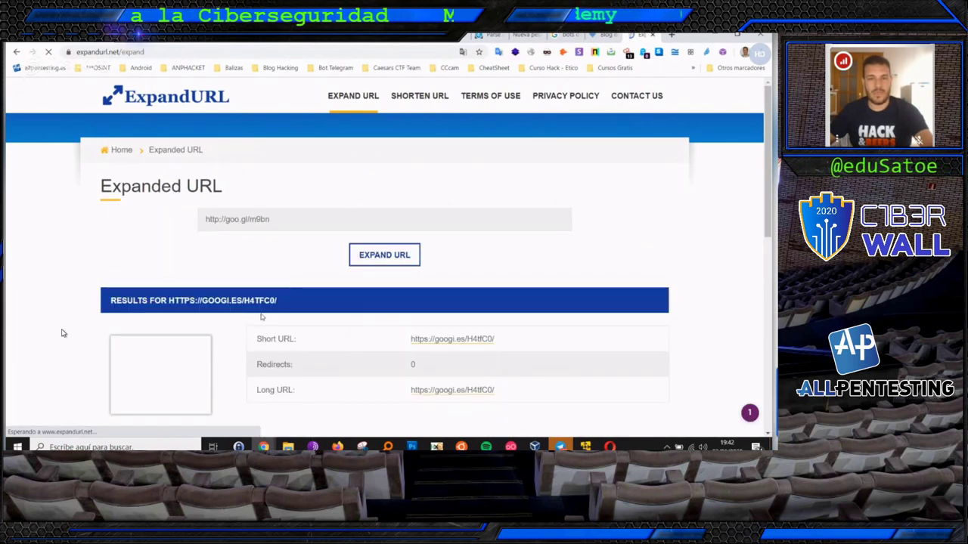
Review the googi.es/H4tfC0 result: 0 redirects, same long URL, Google Safe Browsing OK
scroll(412, 295, down, 2)
scroll(198, 270, down, 3)
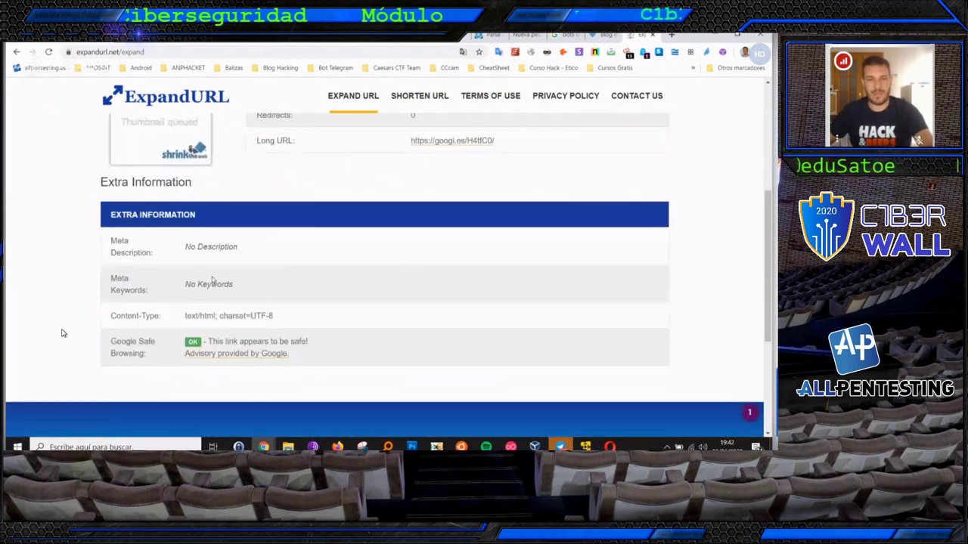
scroll(219, 285, down, 2)
scroll(373, 277, up, 5)
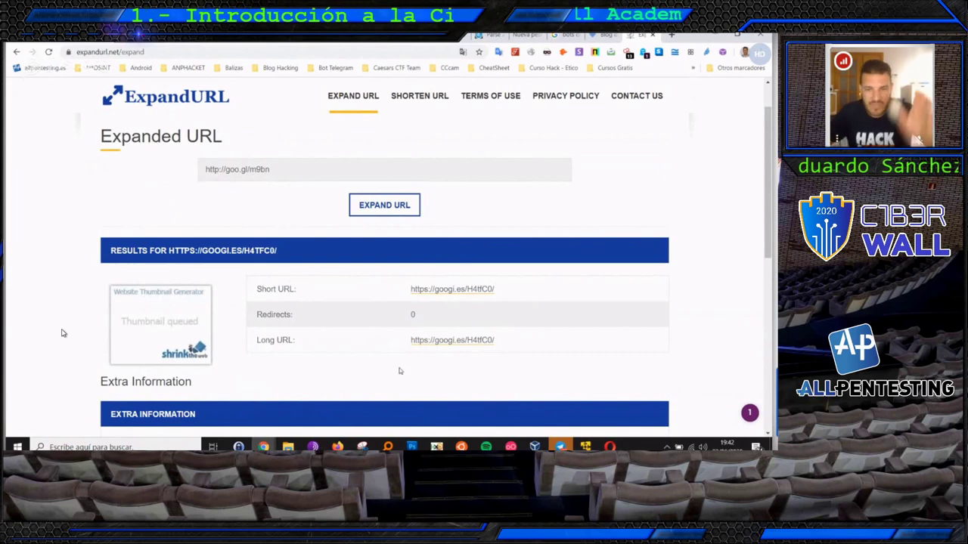
scroll(438, 317, up, 1)
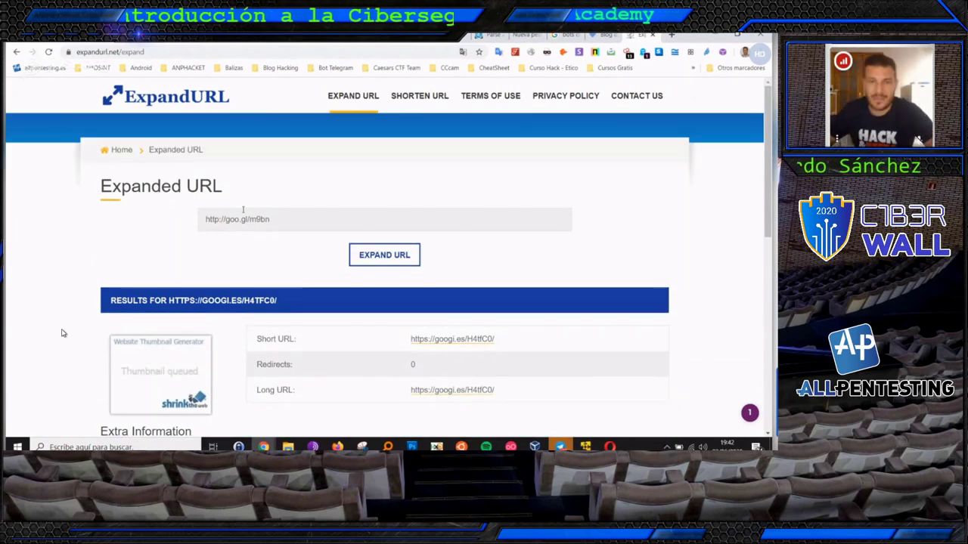
scroll(315, 170, down, 5)
scroll(315, 169, down, 1)
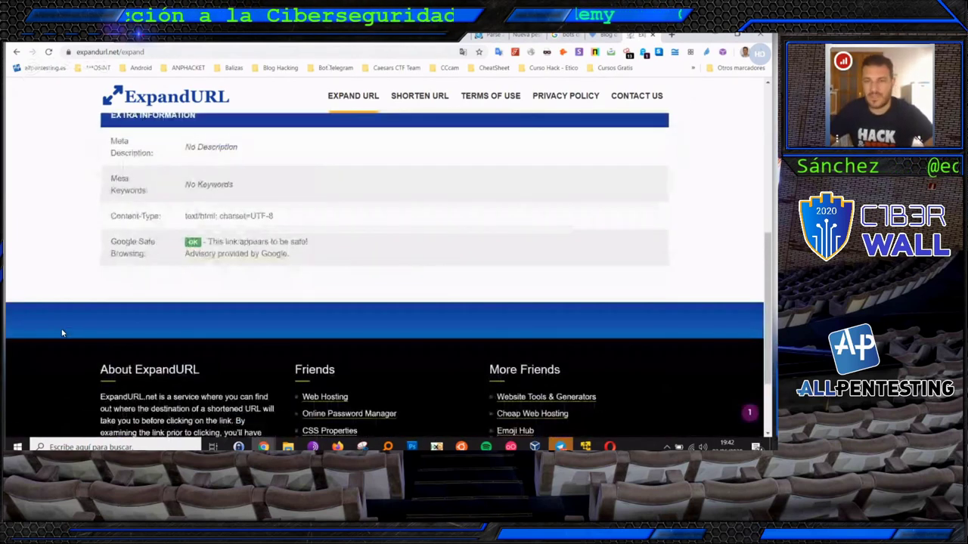
key(ctrl+t)
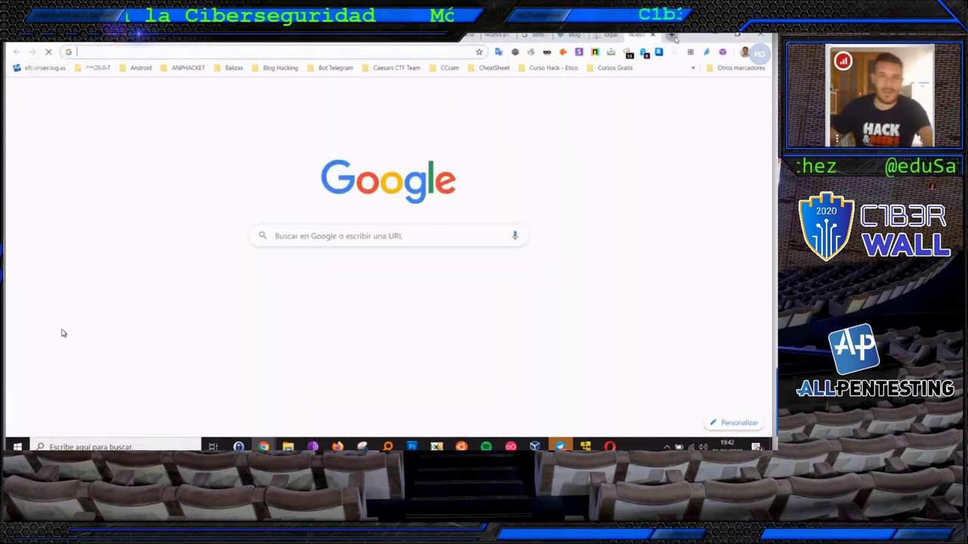
Go to twitter.com, dismiss the unsupported-browser notice and open your own profile
text(twitter.com)
key(Return)
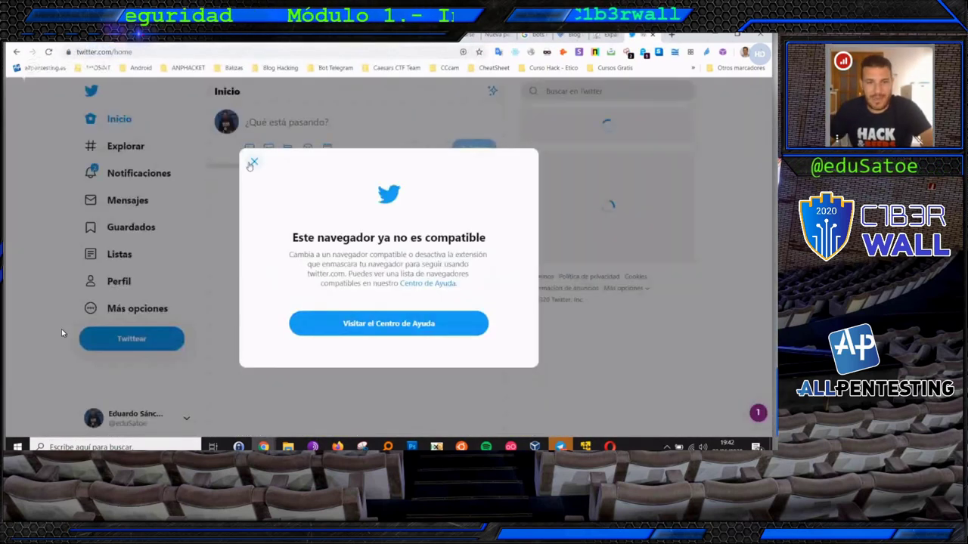
click(252, 163)
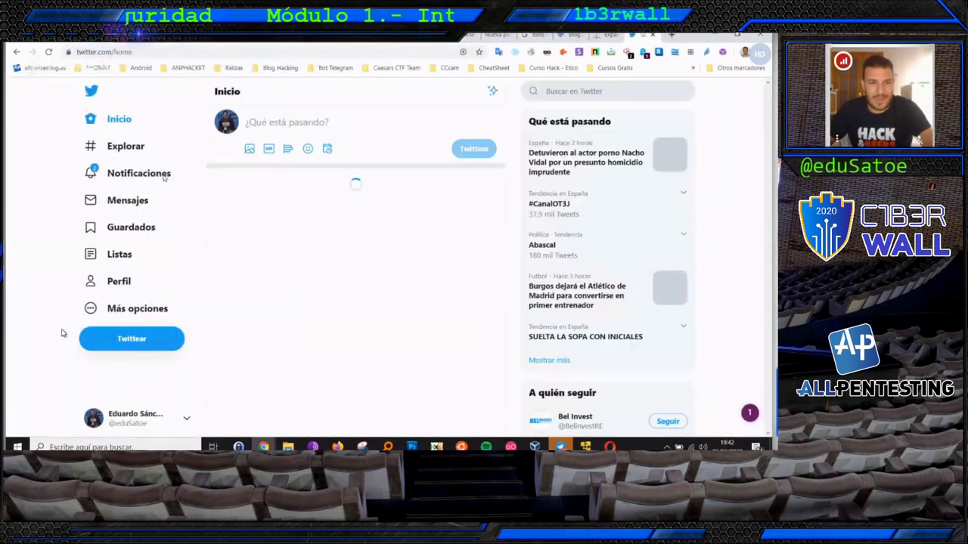
click(111, 282)
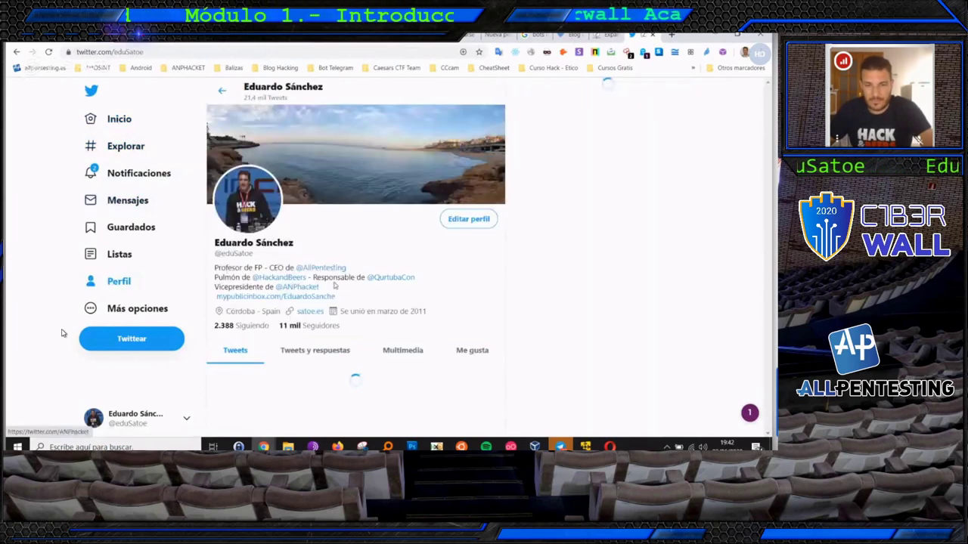
Scroll down the profile timeline of retweets to the C1b3rWall Academy 15-modules post
scroll(333, 286, down, 2)
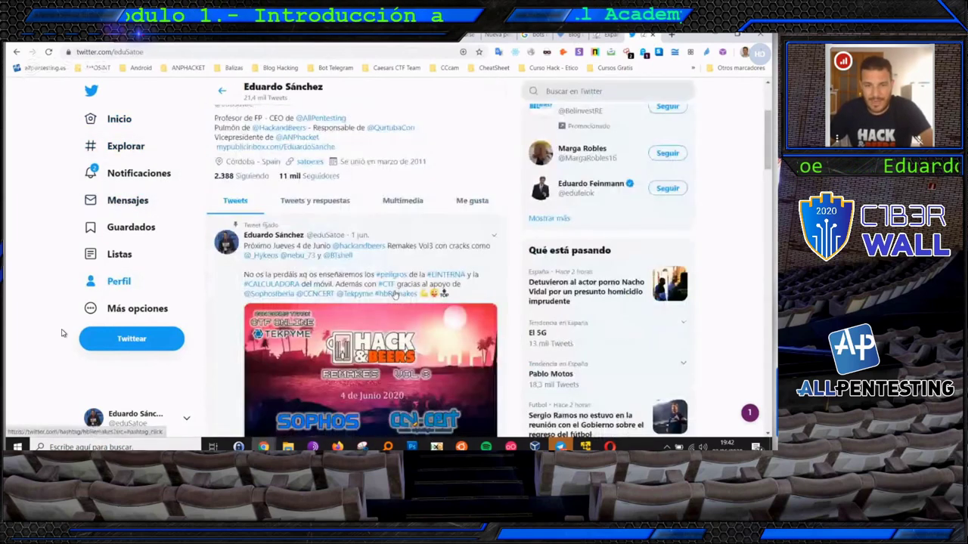
scroll(395, 295, down, 5)
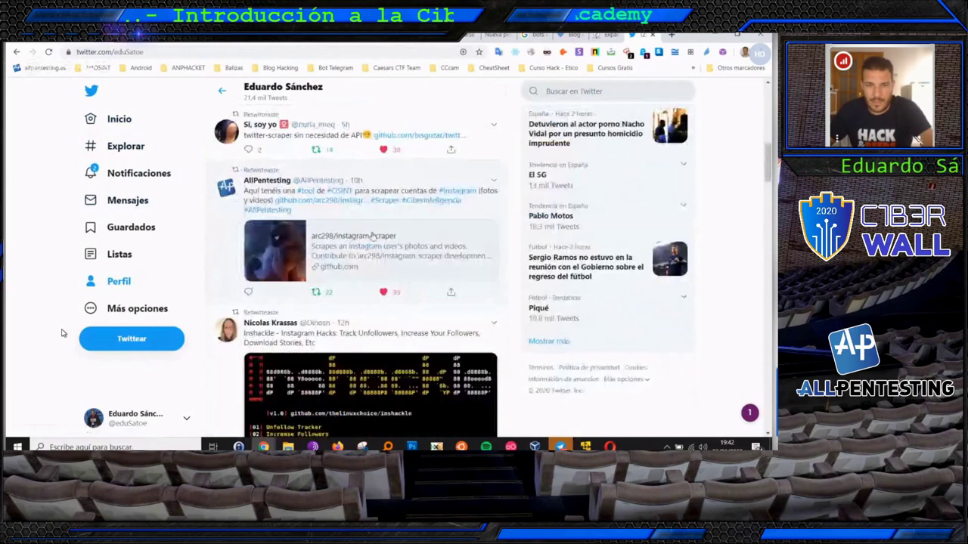
scroll(397, 257, down, 2)
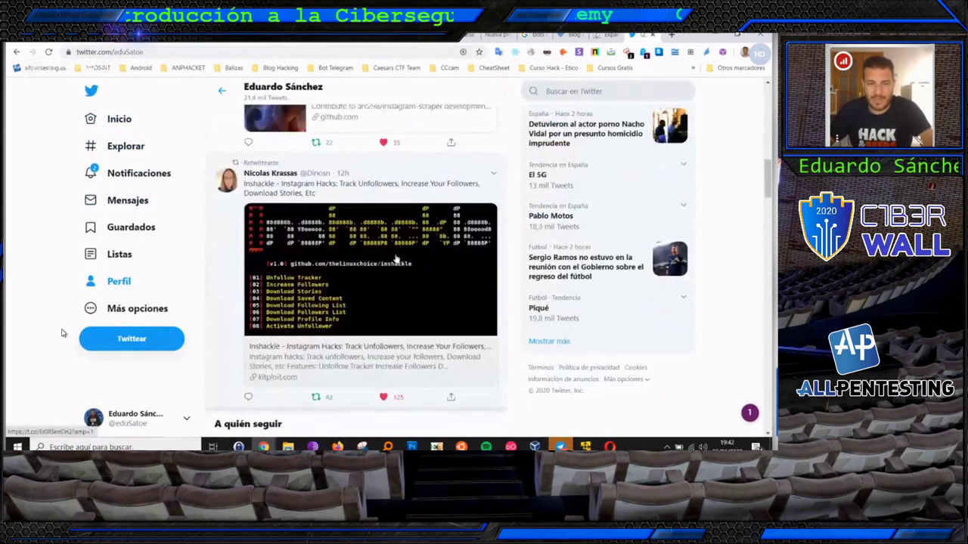
scroll(395, 258, down, 2)
scroll(396, 258, down, 1)
scroll(395, 259, down, 2)
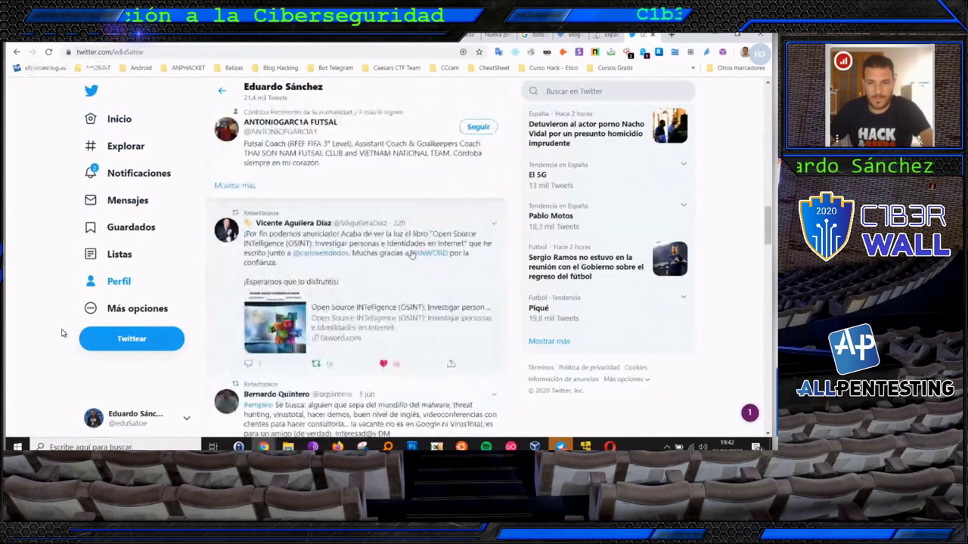
scroll(411, 256, down, 2)
scroll(415, 261, down, 1)
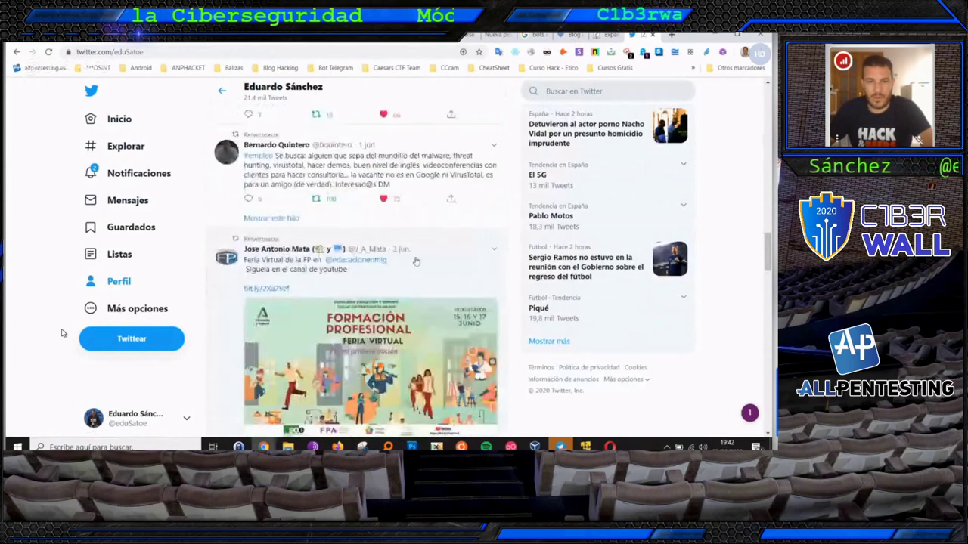
scroll(415, 261, down, 2)
scroll(416, 259, down, 1)
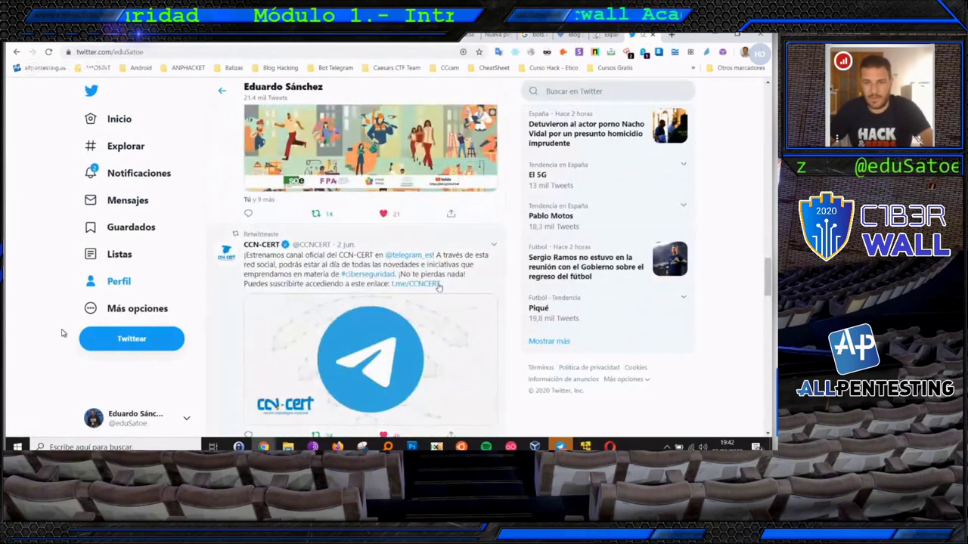
scroll(435, 286, down, 2)
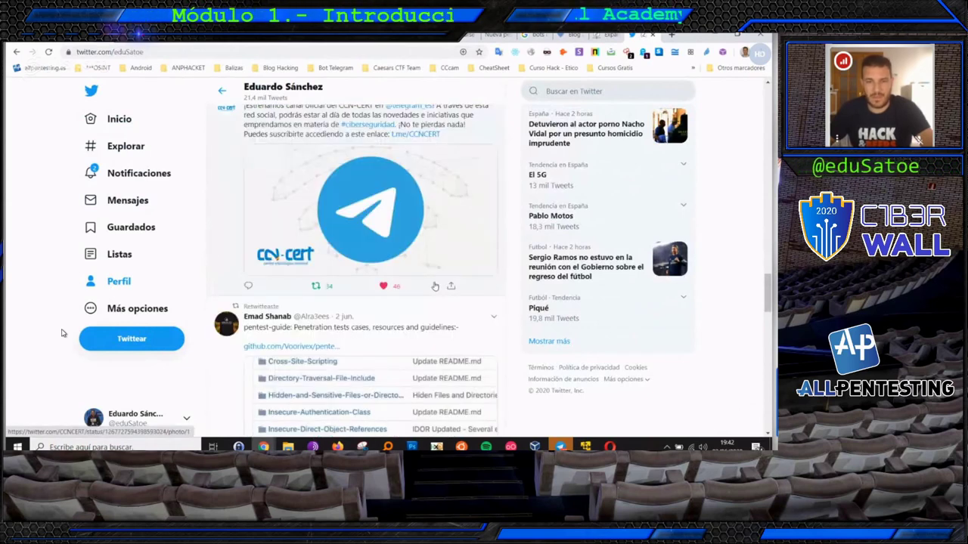
scroll(435, 286, down, 2)
scroll(440, 277, down, 2)
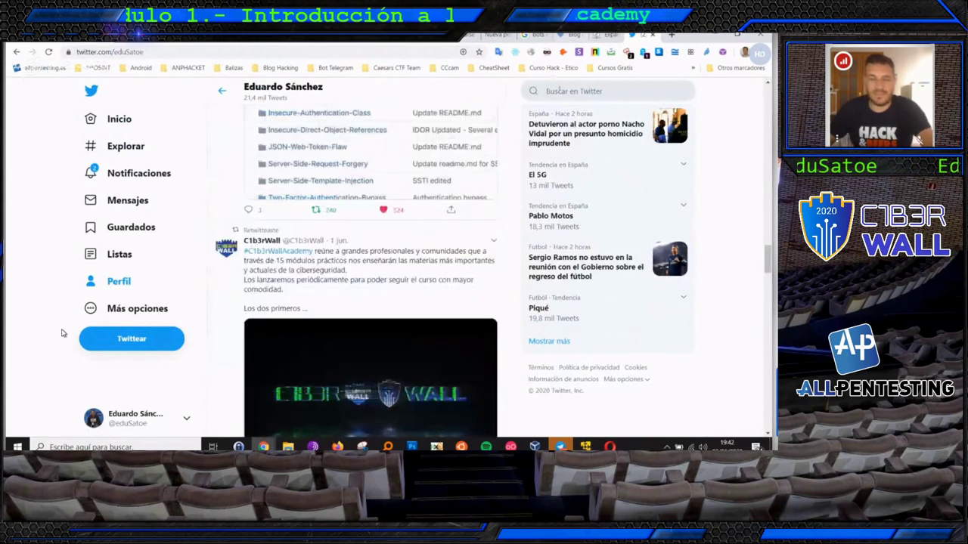
click(558, 91)
text(blt.ly)
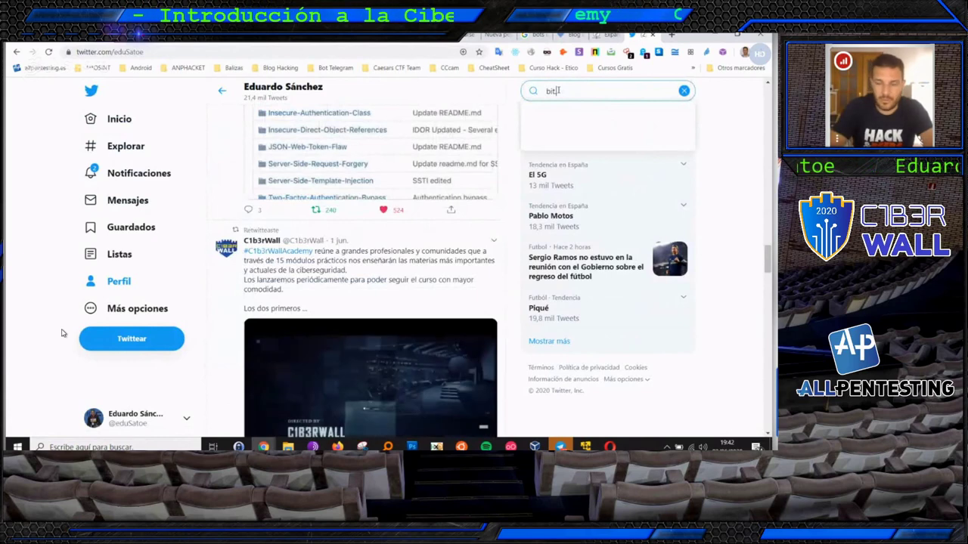
key(Return)
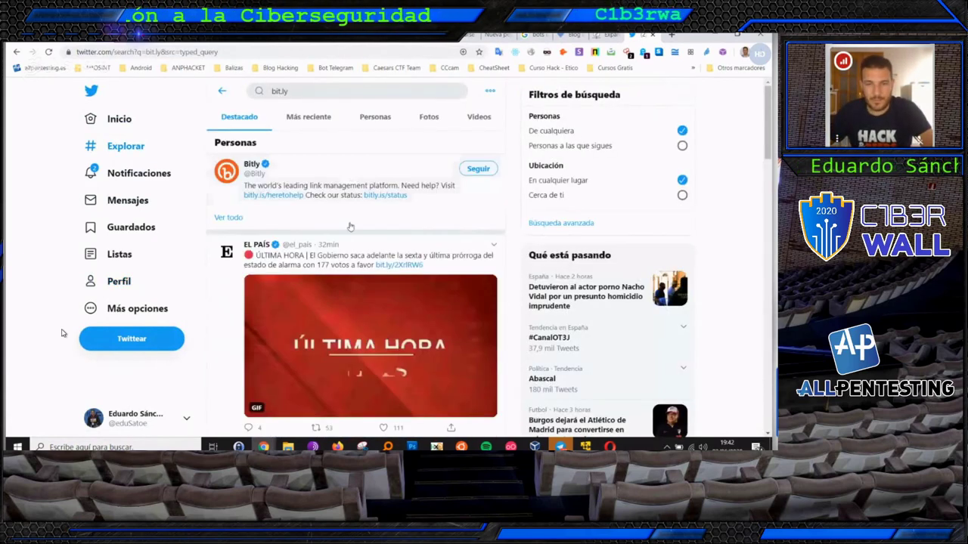
click(415, 197)
click(16, 51)
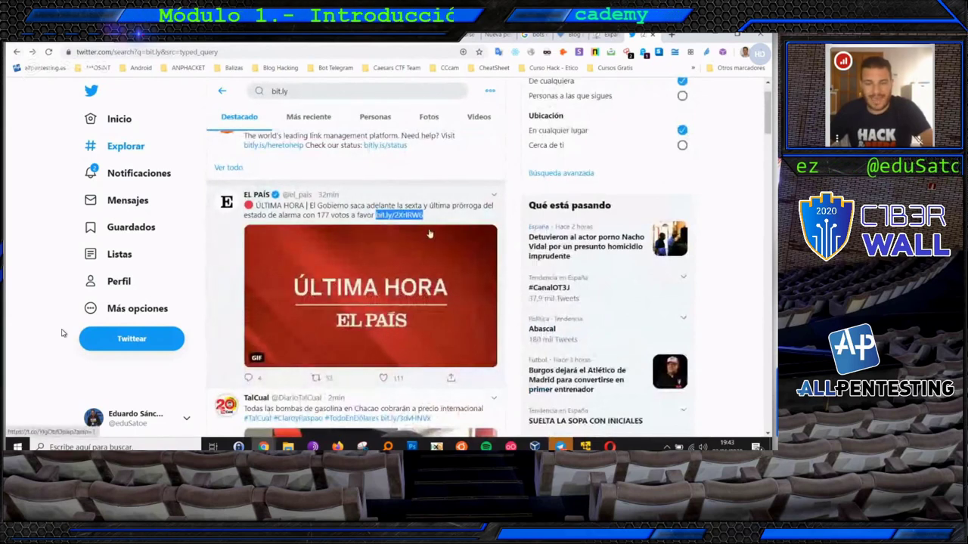
key(ctrl+Tab)
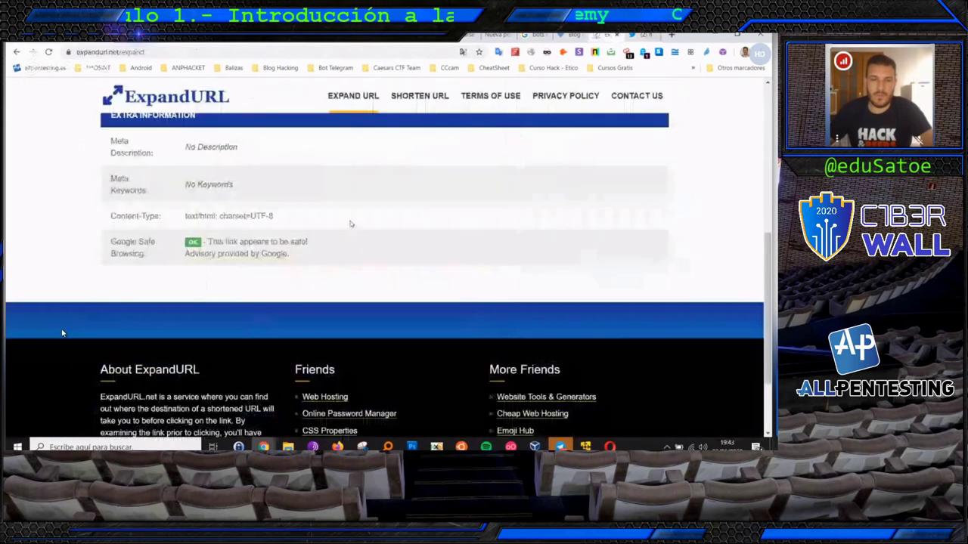
Expand bit.ly/2XrlRW6 to the El País coronavirus article (1 redirect), then switch to the Balizas Digitales tab
scroll(372, 277, up, 1)
triple_click(270, 214)
key(BackSpace)
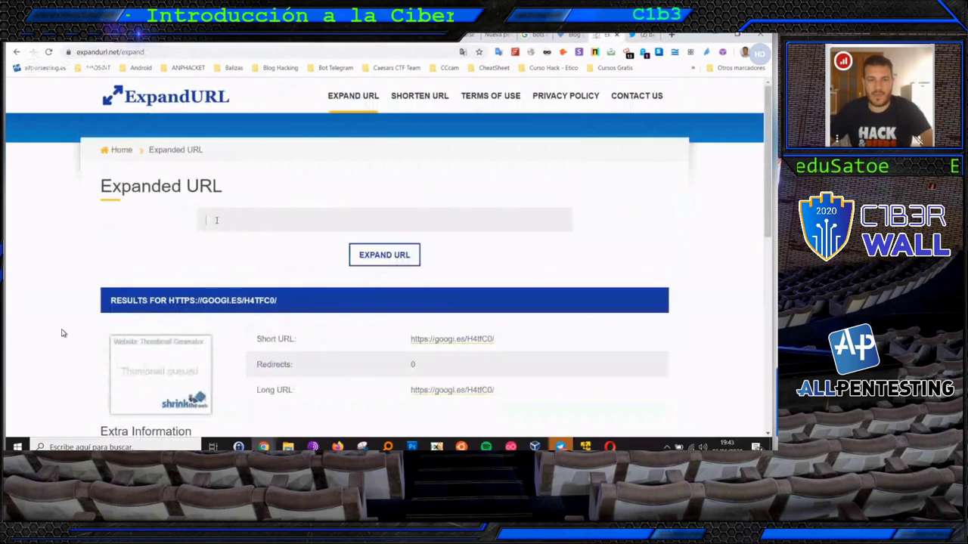
text(bit.ly/2XrlRW6)
click(406, 255)
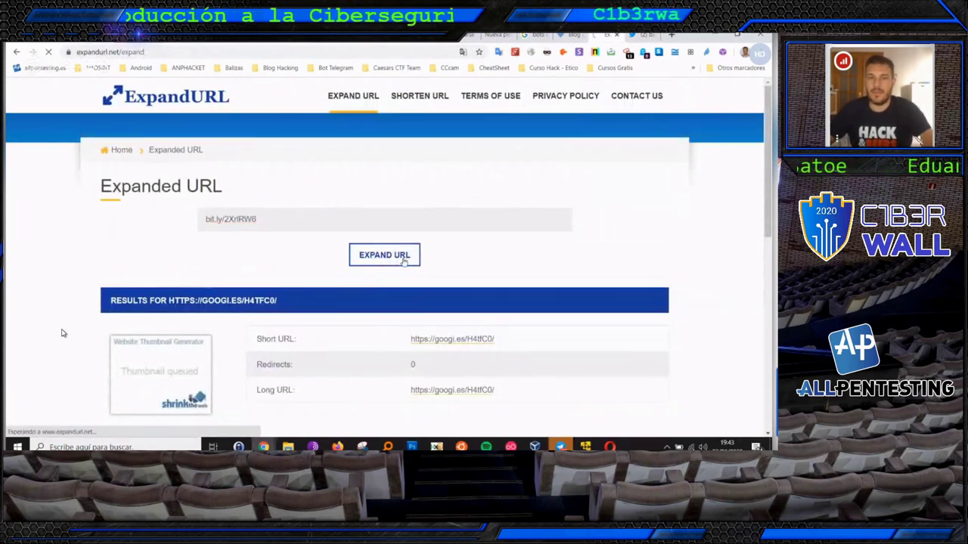
scroll(377, 330, down, 1)
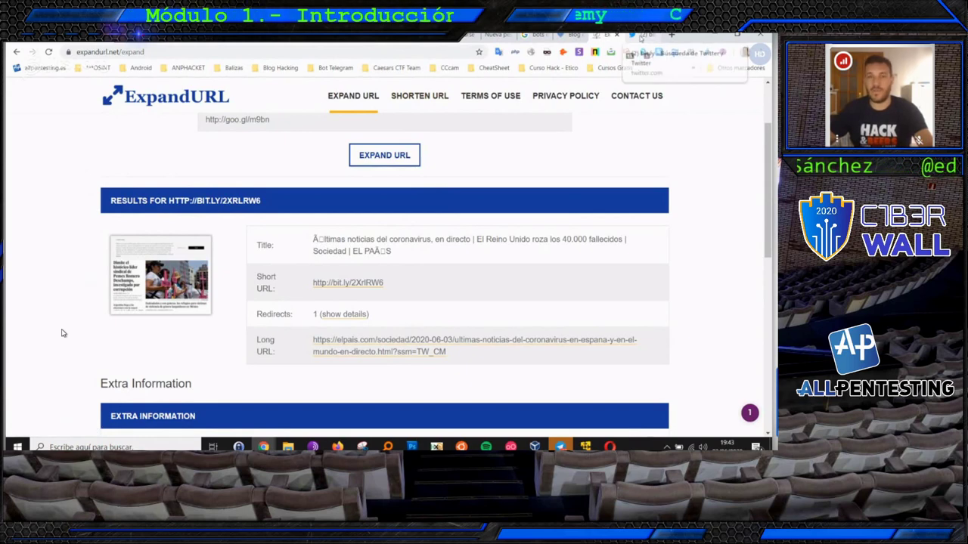
key(ctrl+Tab)
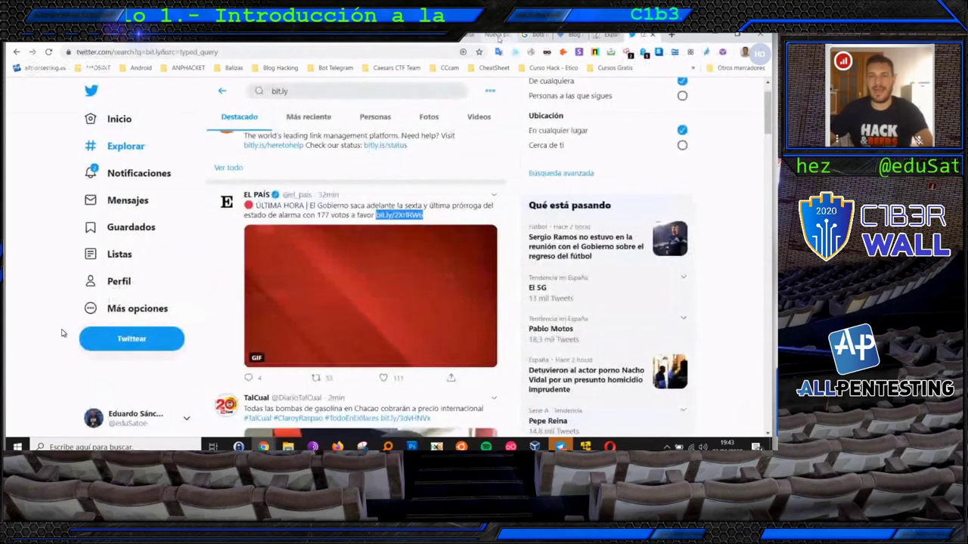
key(ctrl+Tab)
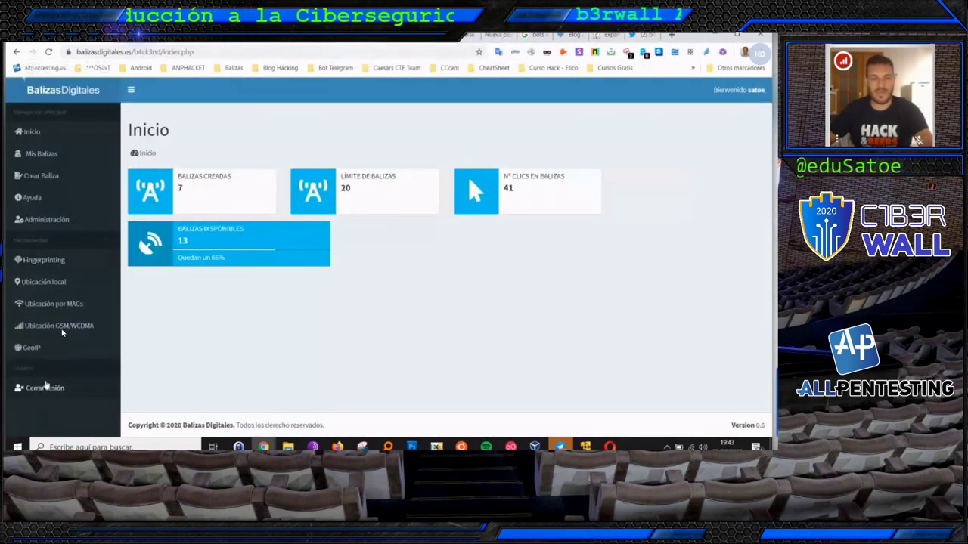
Log out, strip b4ck3nd/login.php from the address, and browse the public Balizas Digitales homepage
click(89, 384)
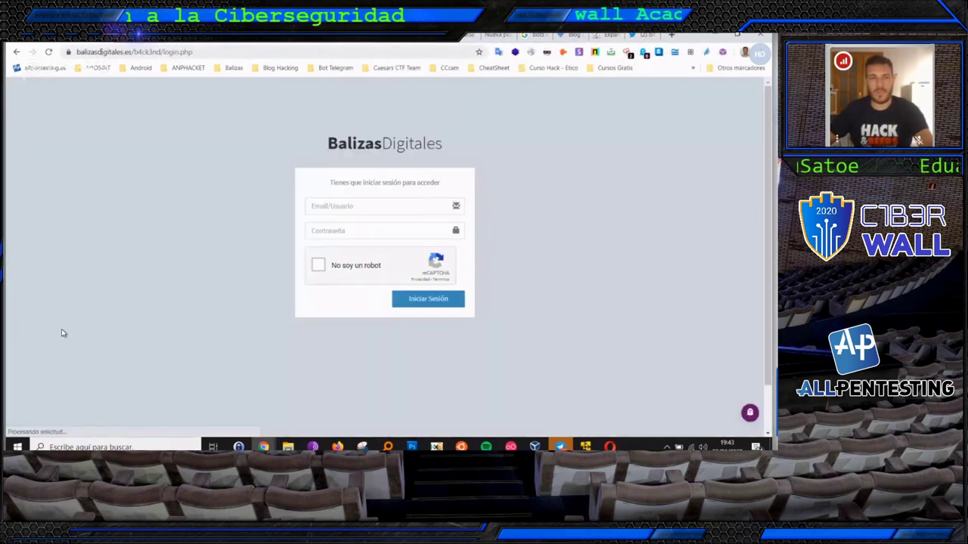
drag(160, 52, 342, 53)
key(BackSpace)
key(Return)
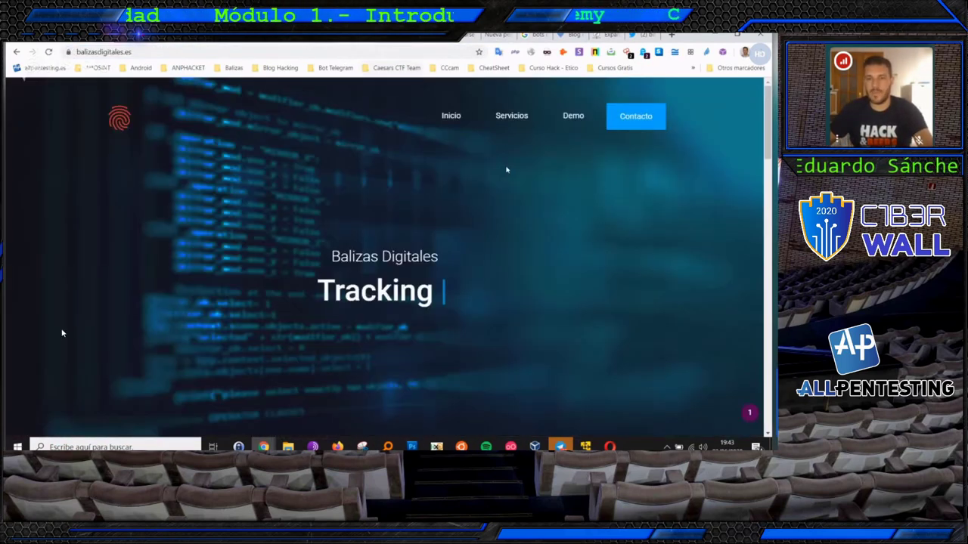
scroll(471, 289, down, 5)
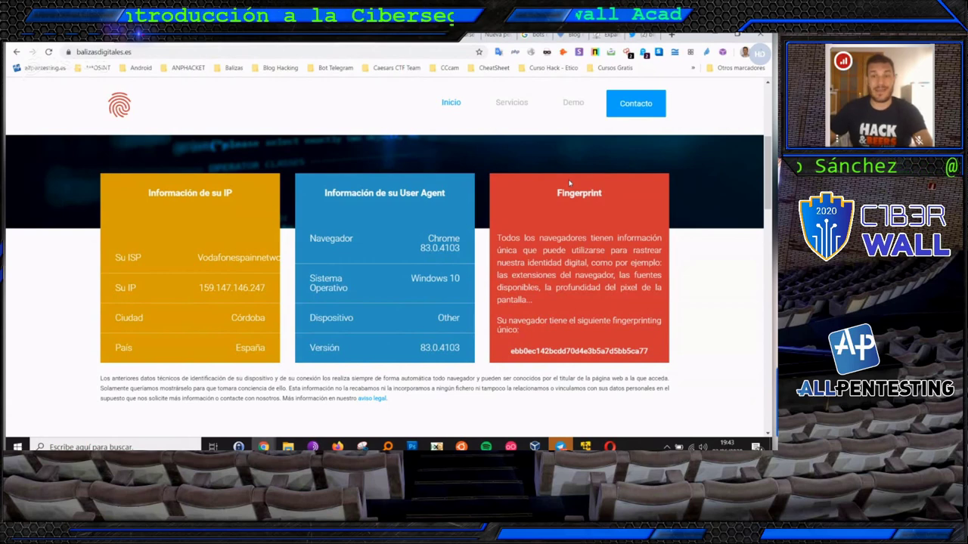
scroll(569, 182, up, 4)
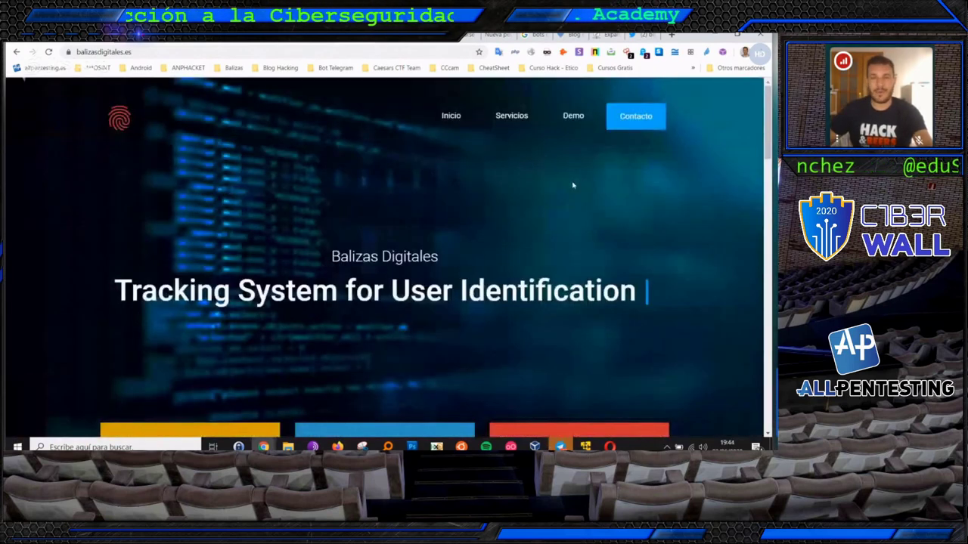